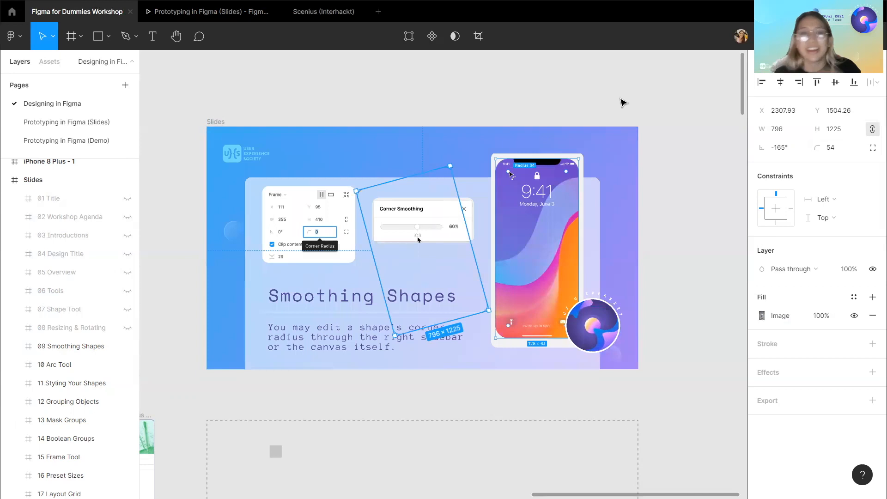
Resize the small gray square to 528×528 and set its corner radius to 50.
scroll(277, 383, "down", 1)
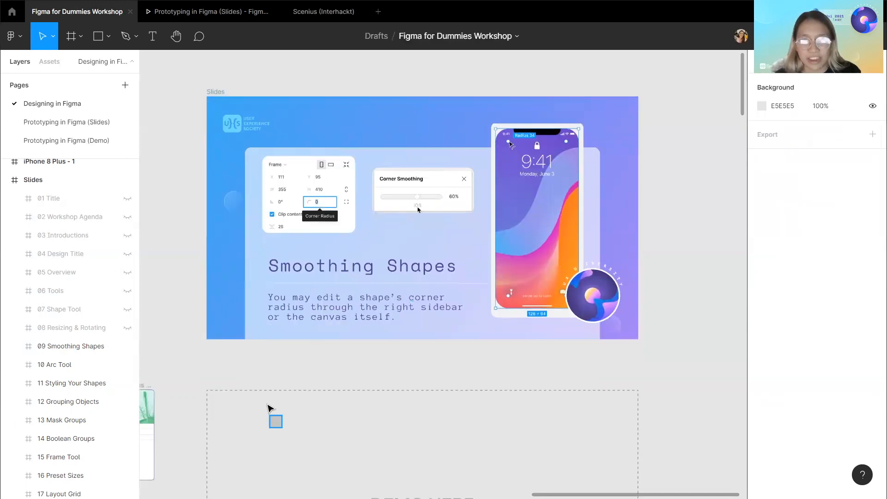
left_click(272, 411)
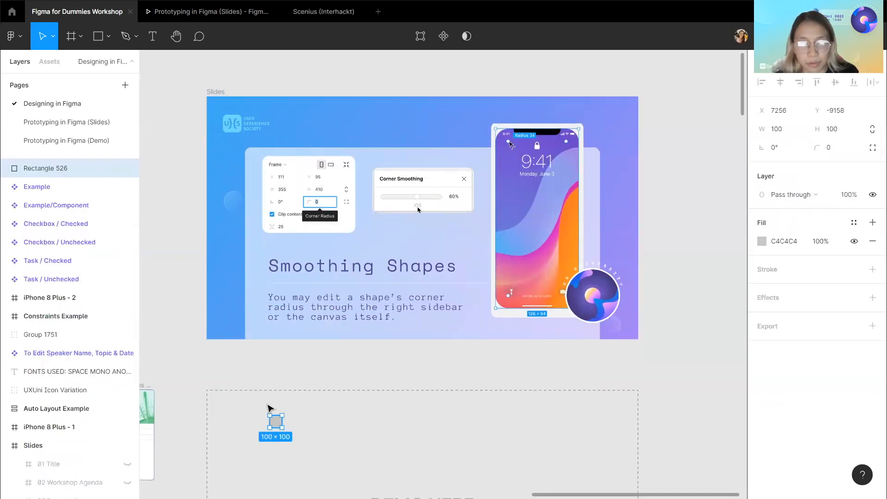
left_click_drag(282, 428, 300, 471)
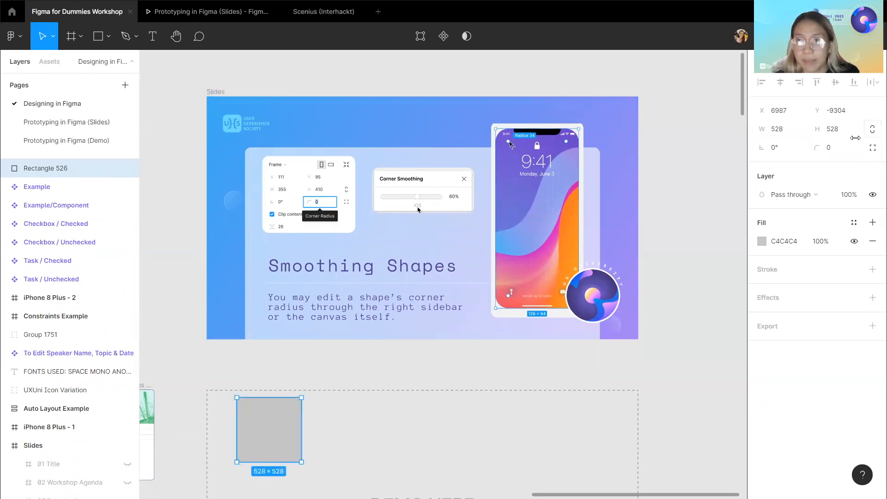
left_click(841, 152)
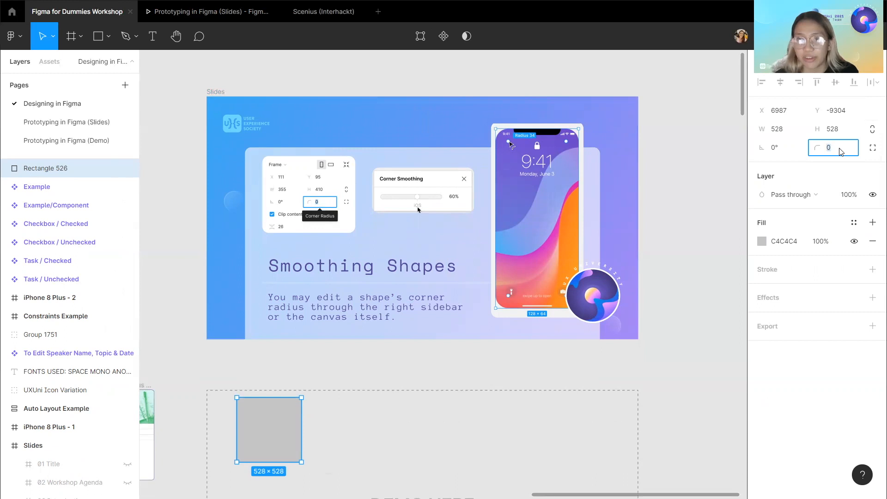
type("10")
key("Return")
type("50")
key("Return")
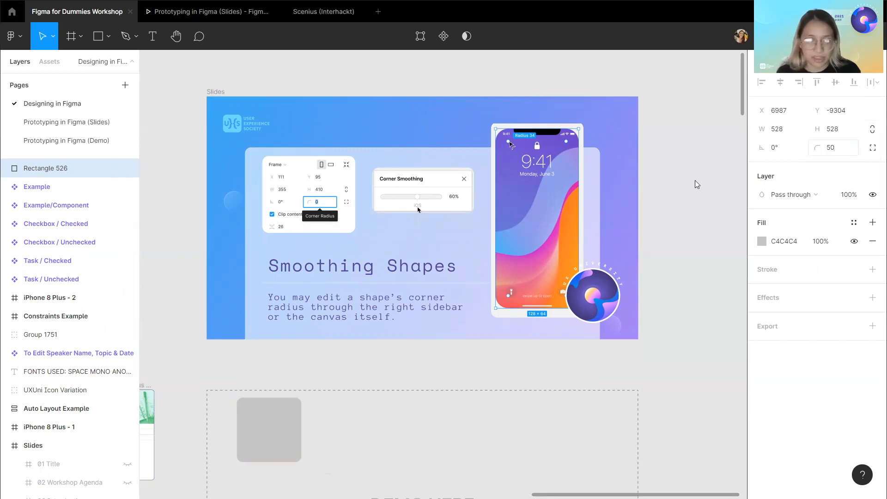
left_click(349, 382)
Increase the square's corner rounding on the canvas with its radius handle, to about 138.
scroll(348, 383, "down", 2)
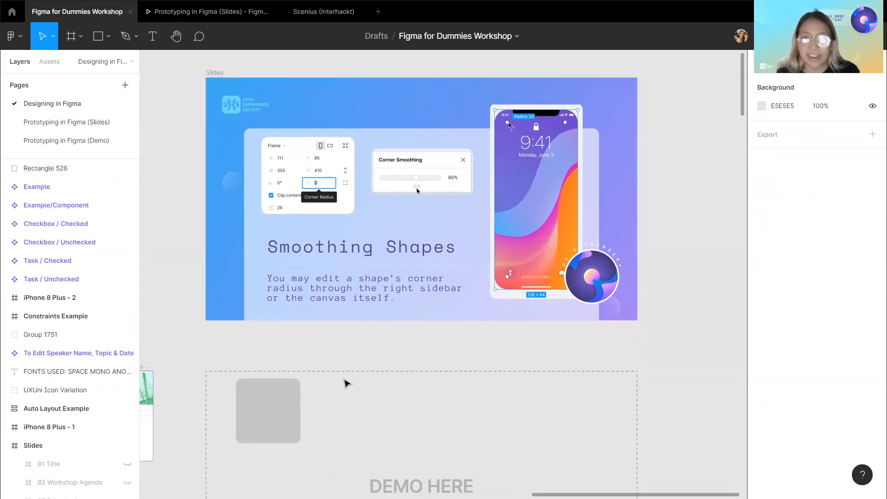
scroll(347, 384, "down", 1)
left_click(284, 396)
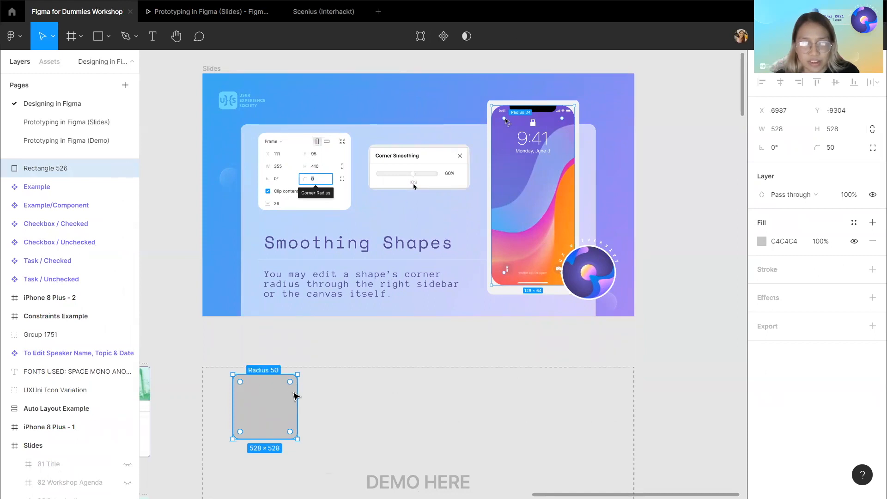
mouse_move(291, 382)
left_mouse_down()
mouse_move(263, 408)
mouse_move(280, 389)
left_mouse_up()
double_click(279, 389)
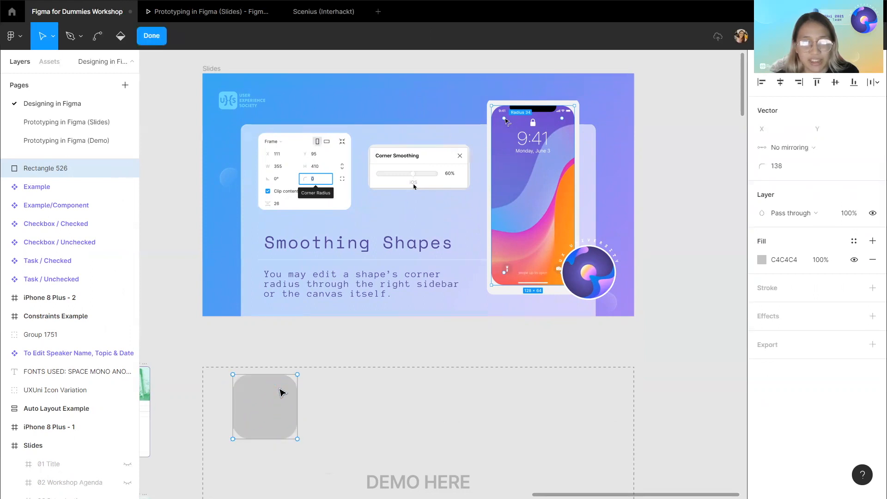
left_click(353, 349)
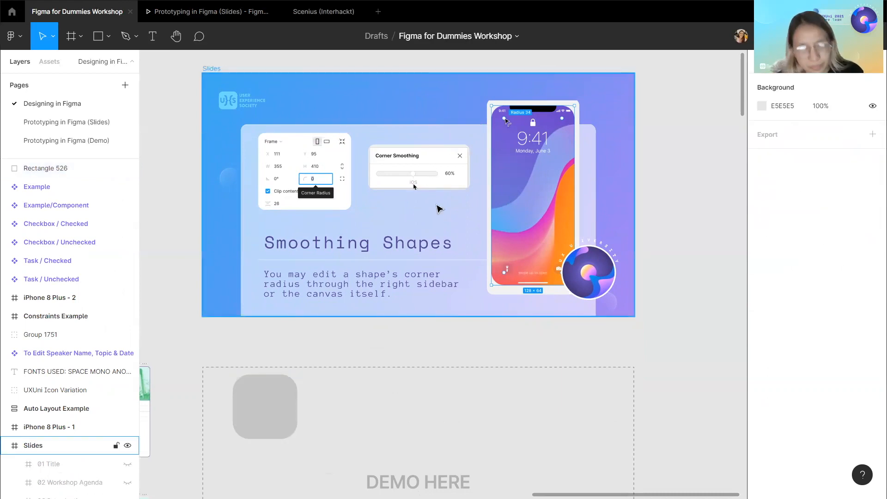
Draw a triangle with the Polygon tool, about 708×708, beside the rounded square.
scroll(398, 261, "up", 1)
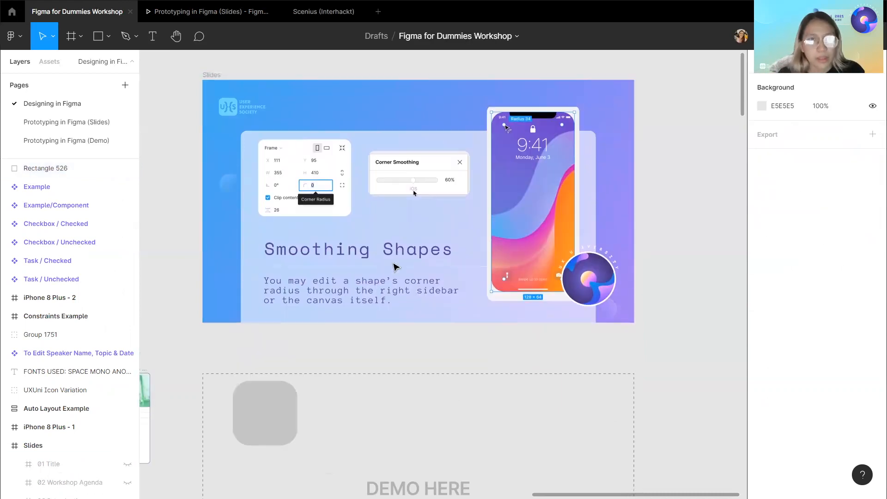
left_click(103, 40)
left_click(108, 37)
left_click(92, 121)
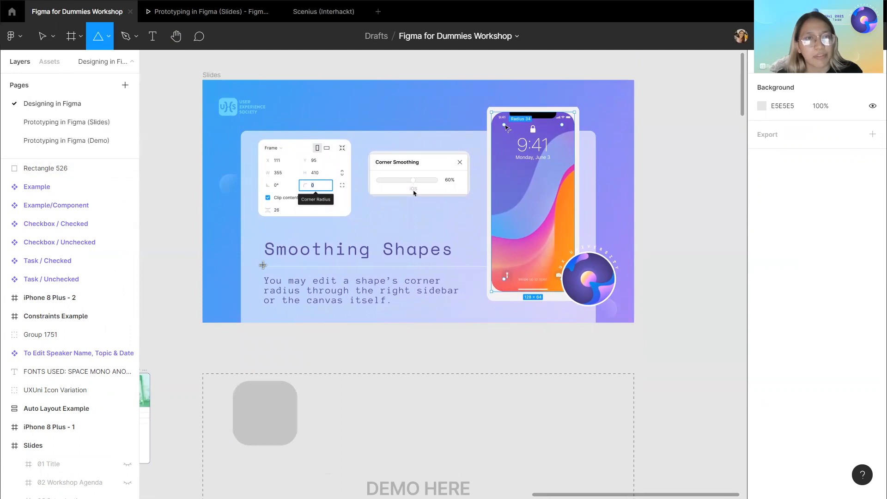
scroll(263, 265, "down", 2)
left_click_drag(350, 345, 358, 388)
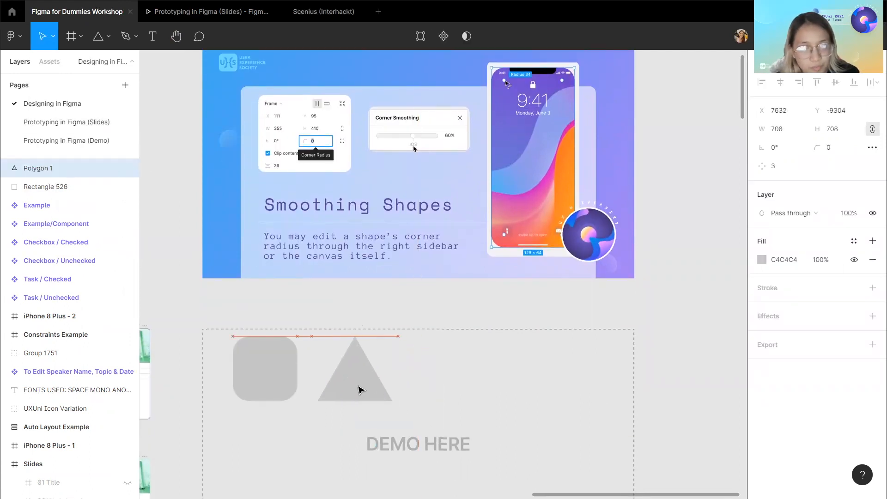
Set the triangle's corner radius to 50.
left_click(872, 148)
scroll(590, 294, "up", 2)
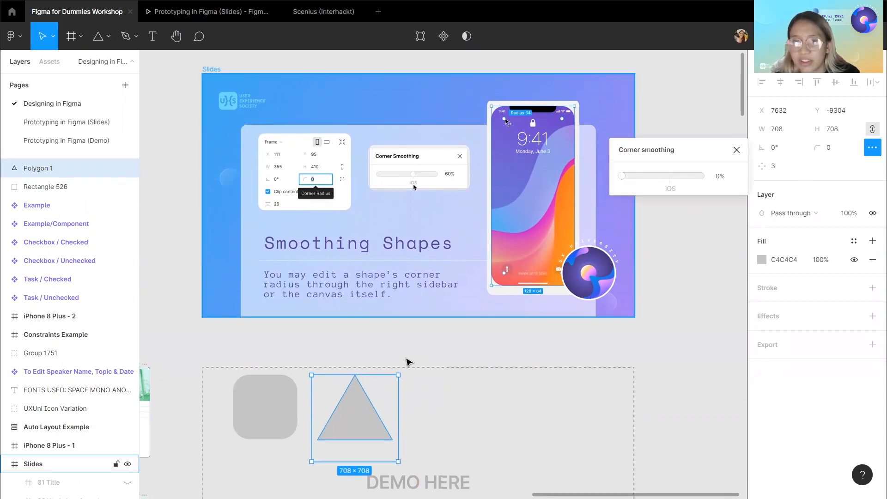
left_click(834, 149)
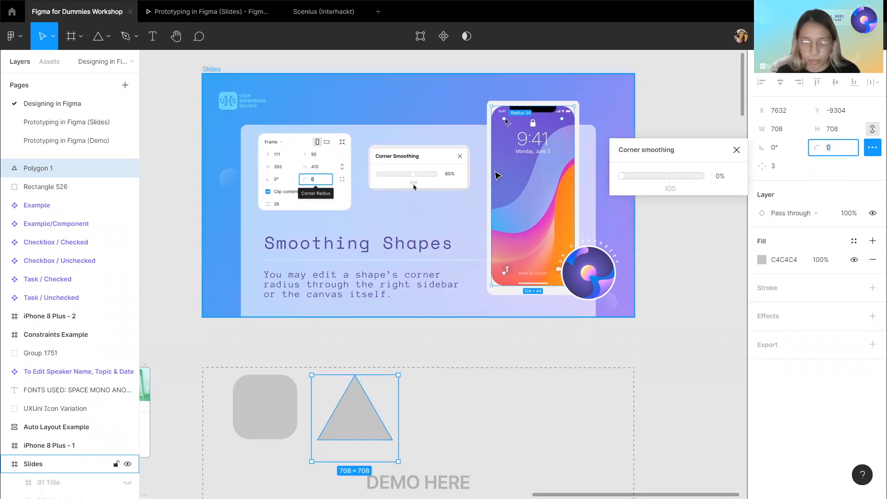
key("Return")
scroll(356, 407, "down", 2)
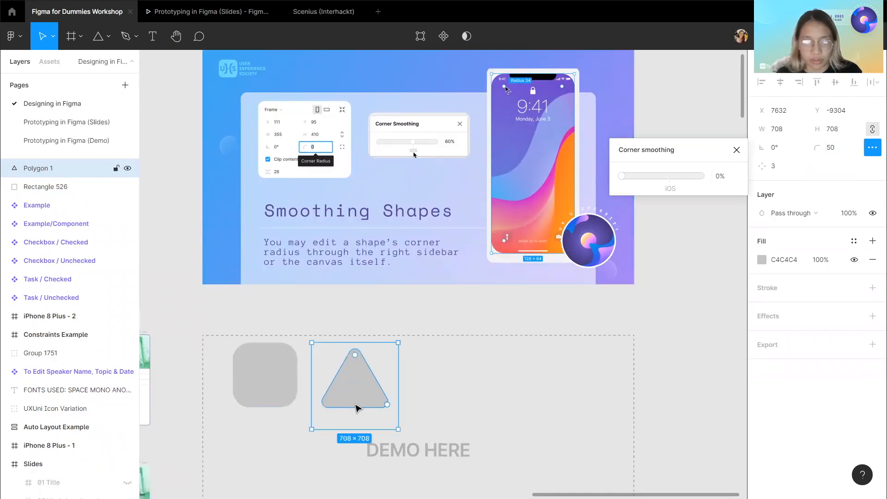
Set the triangle's corner smoothing to about 61%.
scroll(355, 363, "up", 10)
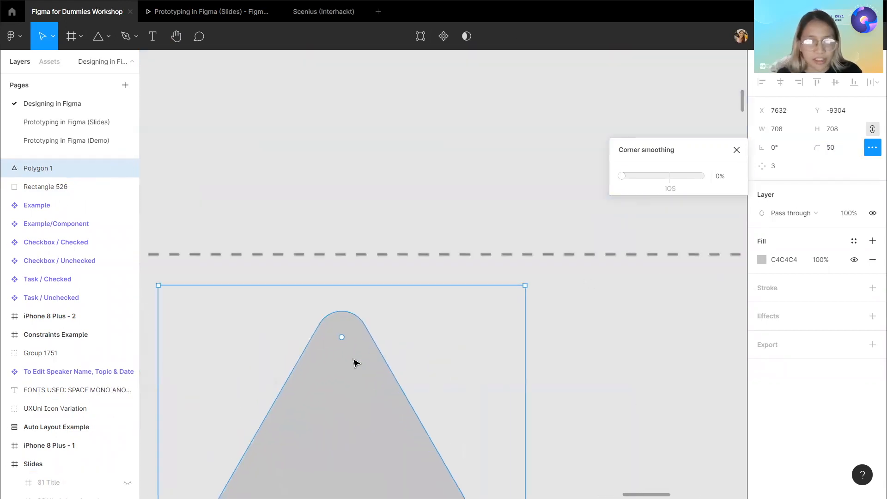
scroll(409, 293, "down", 5)
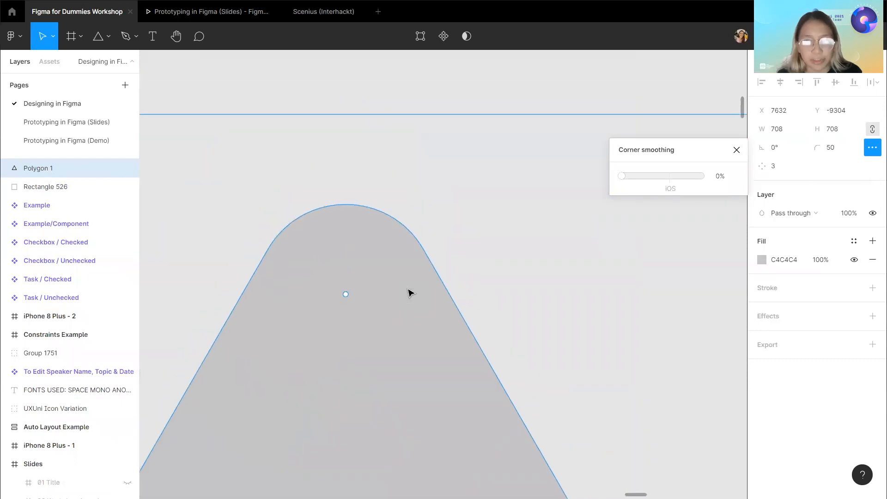
left_click_drag(645, 174, 676, 179)
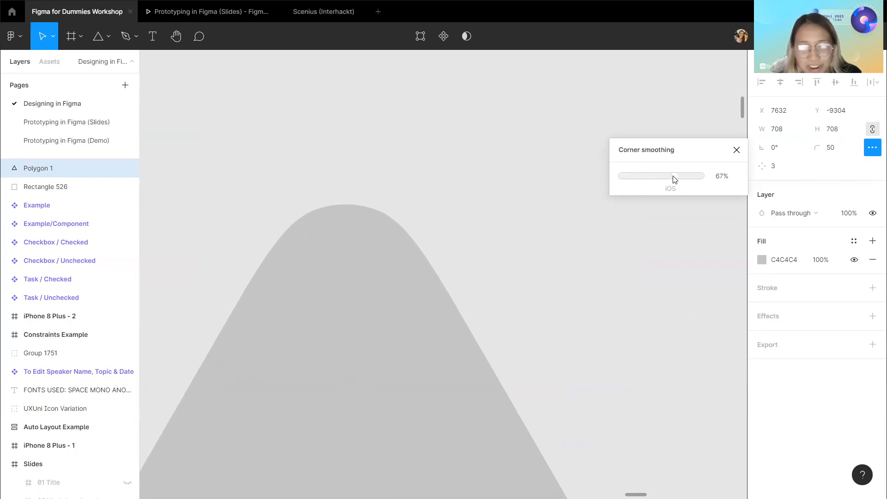
left_click_drag(672, 179, 670, 179)
scroll(420, 232, "down", 5)
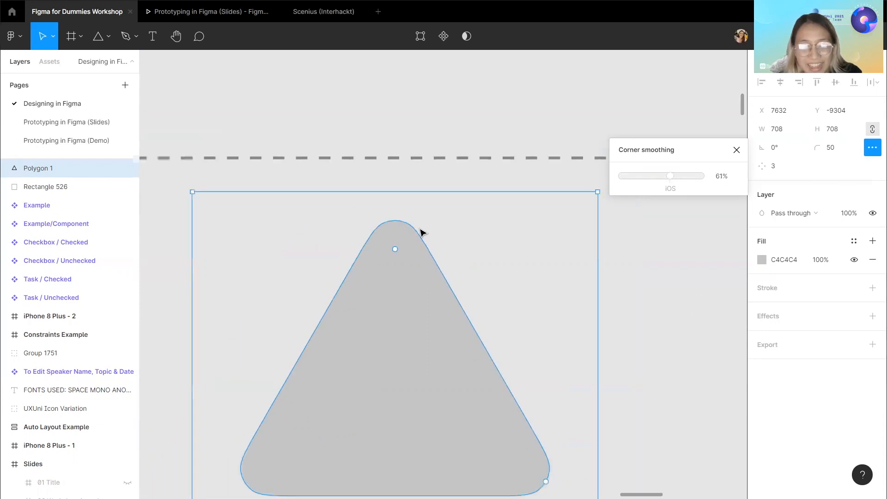
left_click(439, 180)
Hide the 09 Smoothing Shapes slide layer inside the Slides frame.
scroll(441, 179, "down", 3)
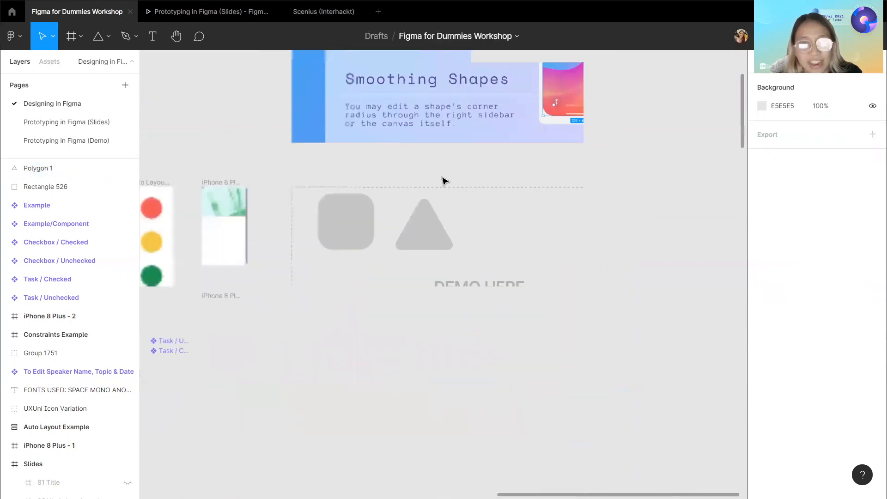
scroll(442, 180, "up", 5)
scroll(442, 180, "up", 3)
scroll(442, 180, "right", 2)
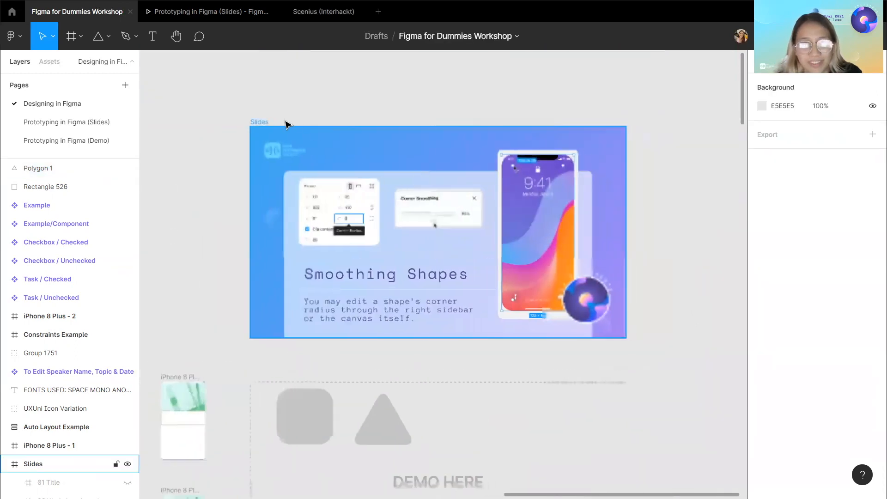
left_click(261, 121)
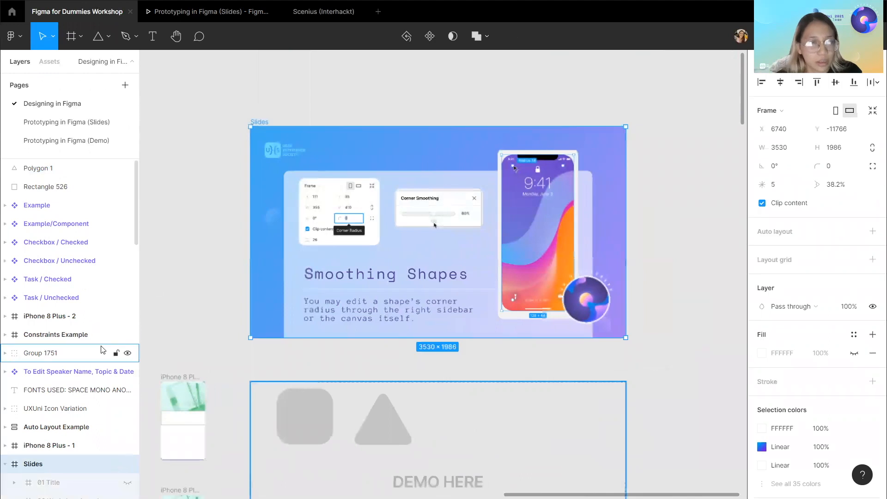
scroll(118, 351, "down", 5)
scroll(128, 349, "down", 2)
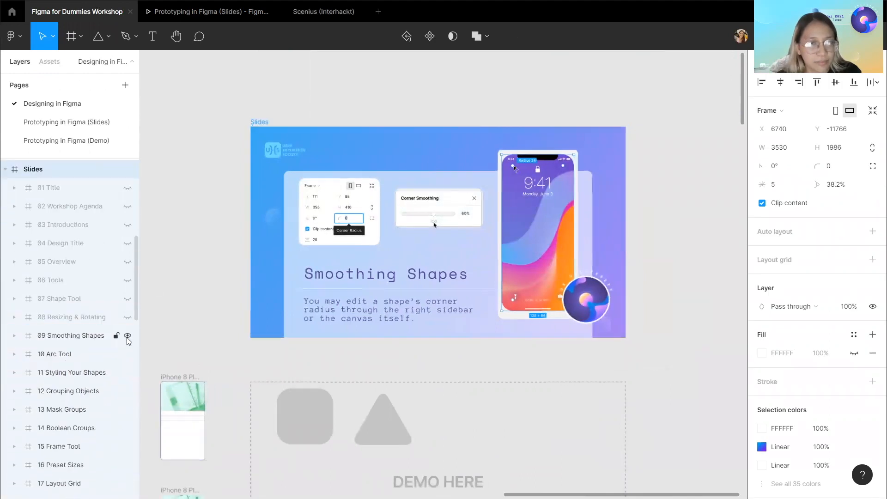
left_click(128, 335)
left_click(128, 336)
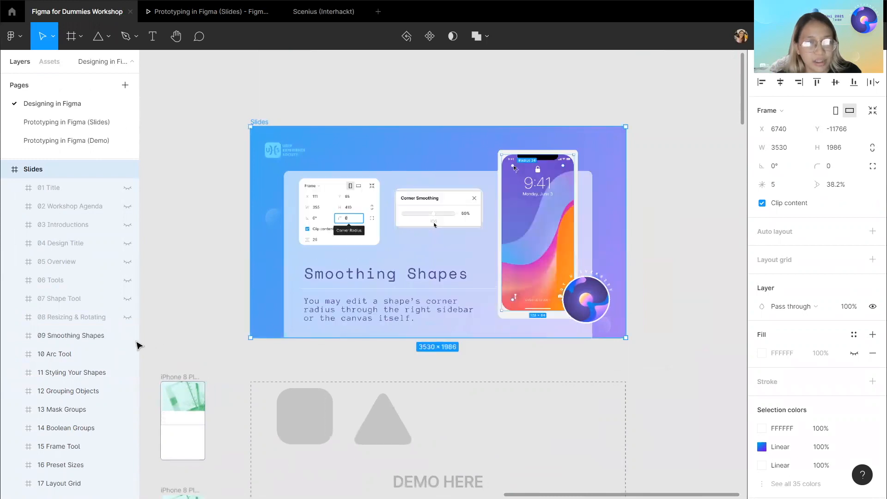
left_click(128, 336)
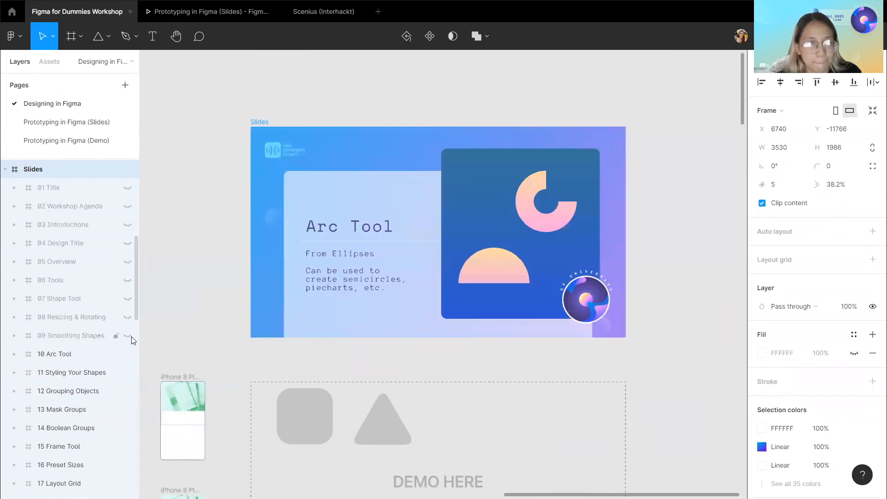
Draw a circle with the Ellipse tool, about 685×685, to the right of the triangle.
left_click(287, 362)
scroll(287, 361, "down", 1)
scroll(287, 362, "right", 1)
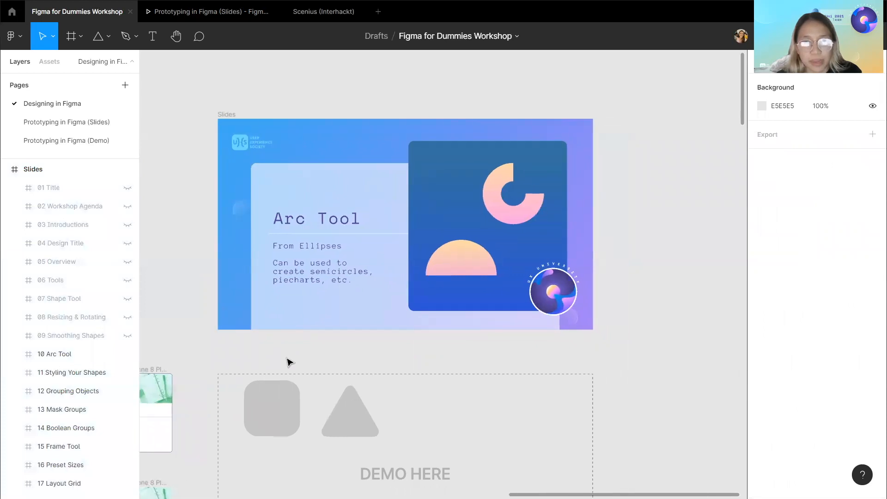
scroll(288, 362, "down", 2)
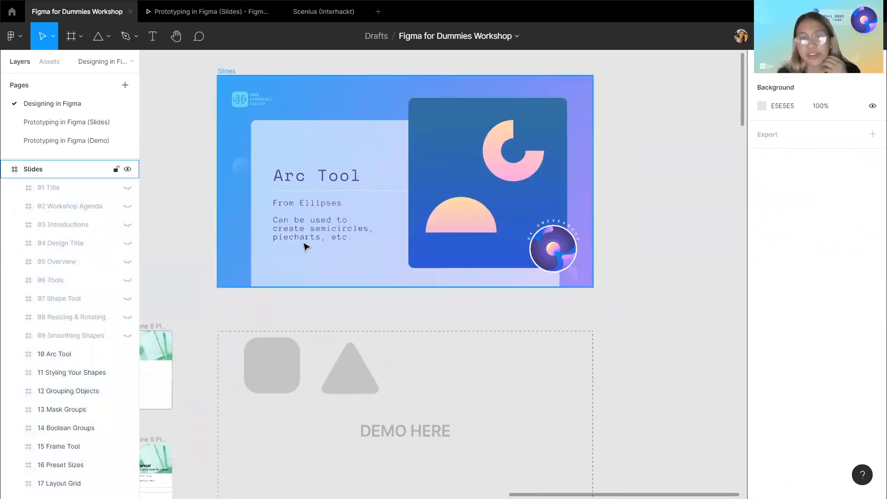
left_click(107, 37)
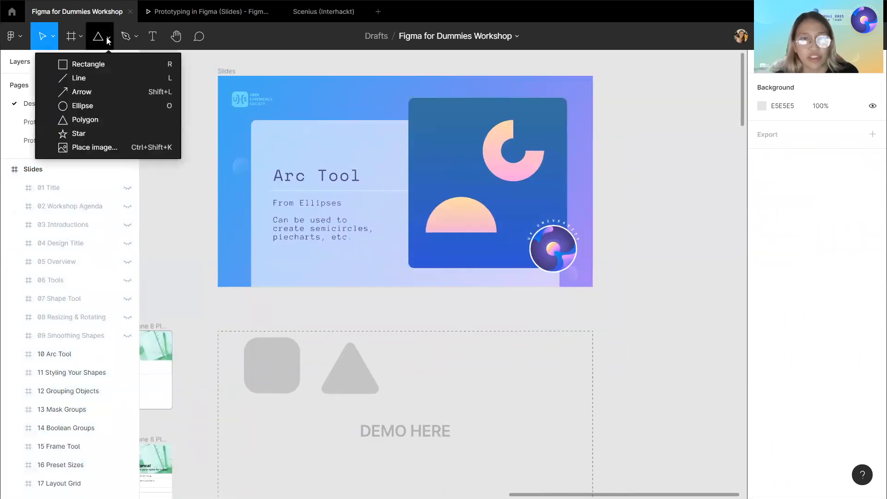
left_click(93, 107)
left_click_drag(426, 352, 498, 424)
Use the circle's arc handles to hollow it into a full ring with an inner ratio of about 43.57%.
left_click_drag(475, 398, 449, 391)
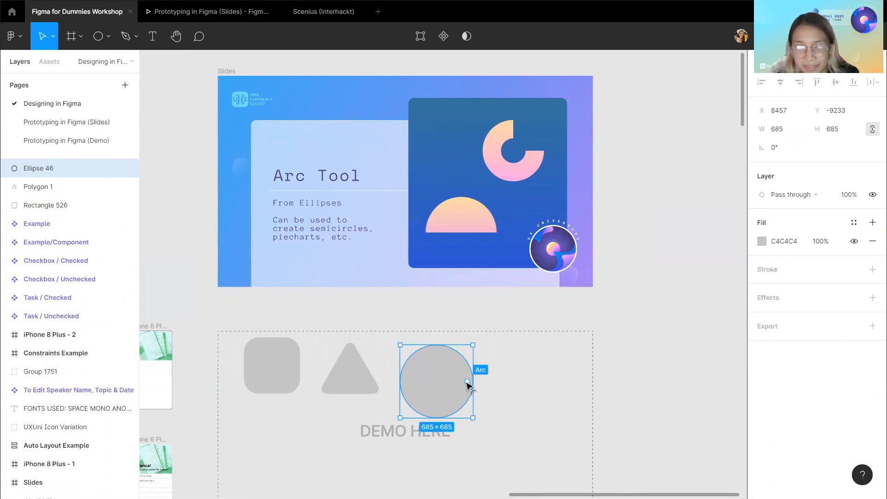
left_click_drag(466, 381, 432, 396)
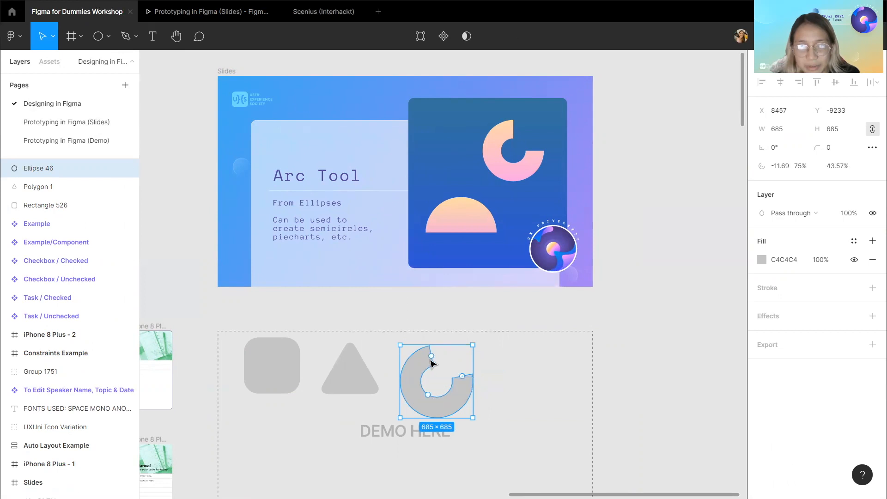
left_click_drag(433, 357, 462, 380)
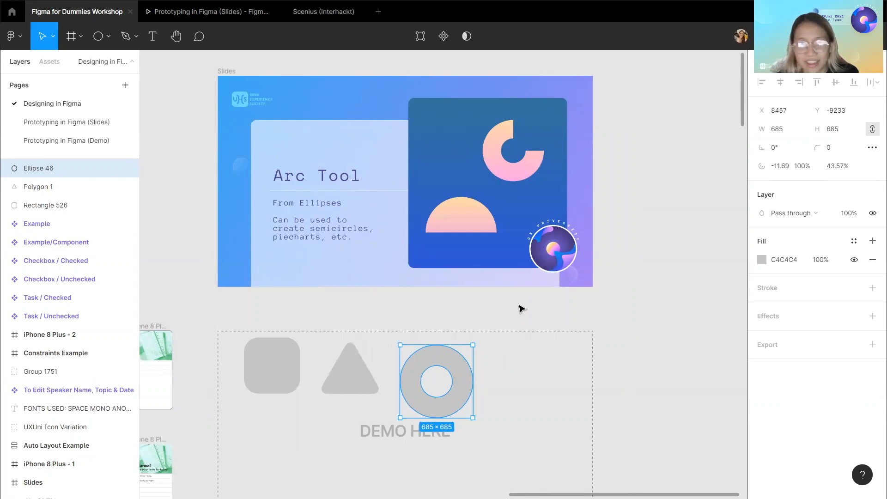
left_click(490, 314)
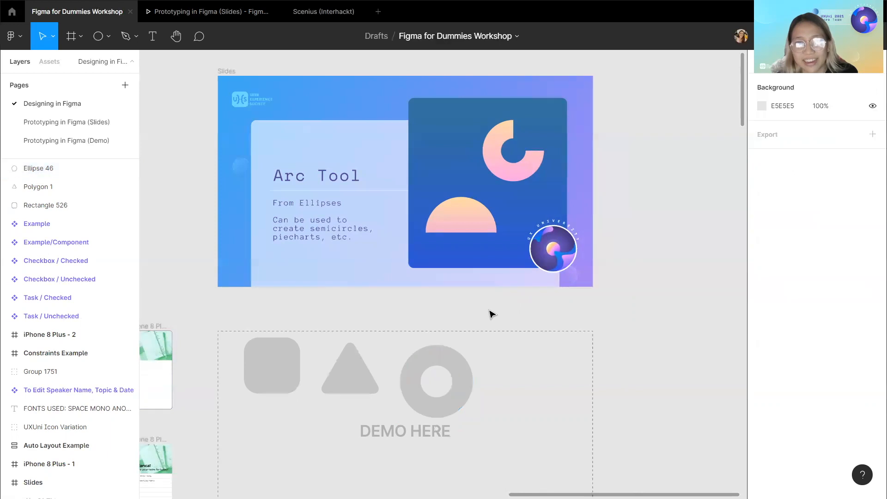
Hide the 10 Arc Tool slide layer inside the Slides frame.
left_click(229, 71)
scroll(33, 305, "down", 2)
scroll(37, 303, "down", 7)
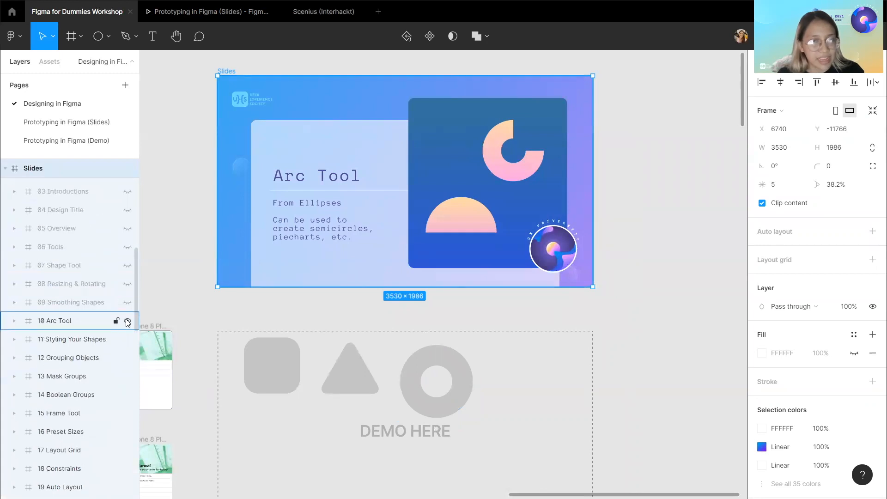
left_click(127, 321)
left_click(339, 298)
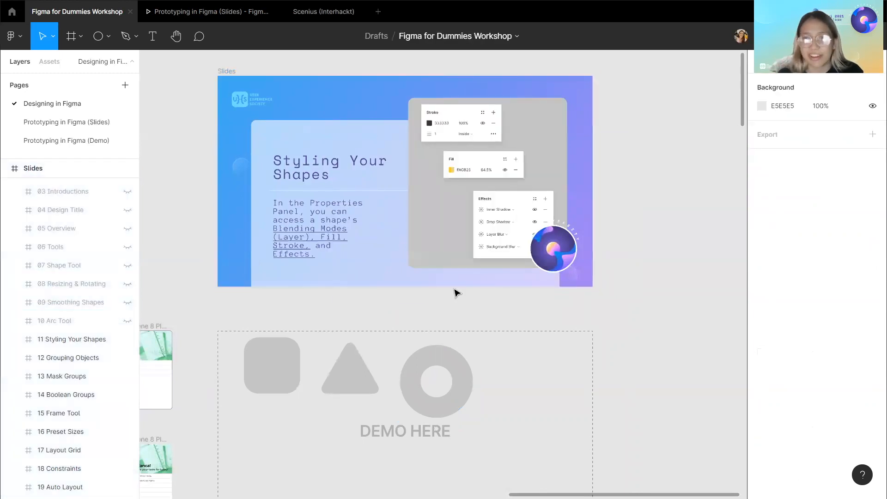
Set the rounded square's layer blend mode to Multiply.
double_click(284, 366)
left_click(653, 383)
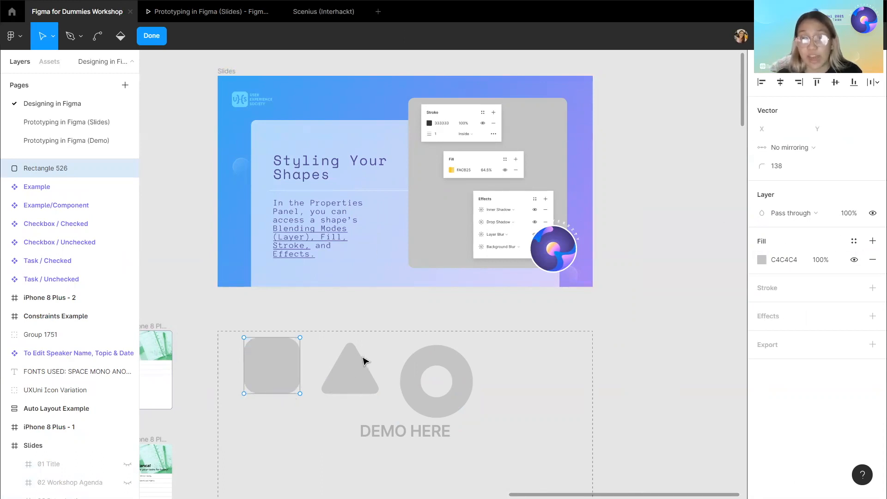
scroll(363, 361, "down", 1)
scroll(51, 277, "up", 2)
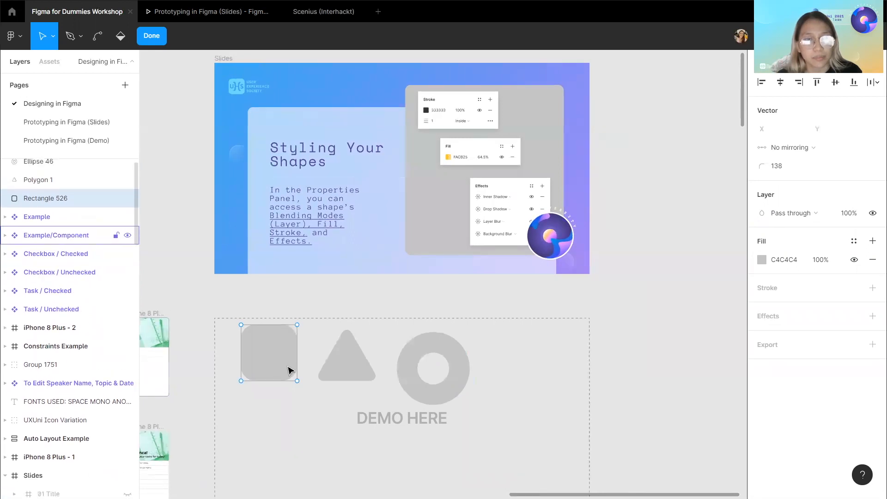
scroll(555, 278, "up", 1)
left_click(808, 212)
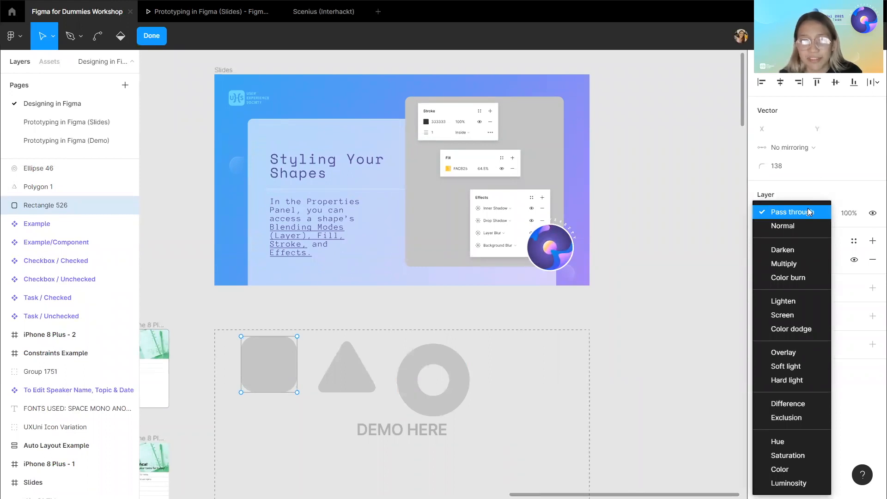
left_click(802, 263)
key("Escape")
Move the rounded square over the slide's lower edge and cycle its blend mode through Color burn, Color dodge, Screen and Overlay.
left_click(284, 326)
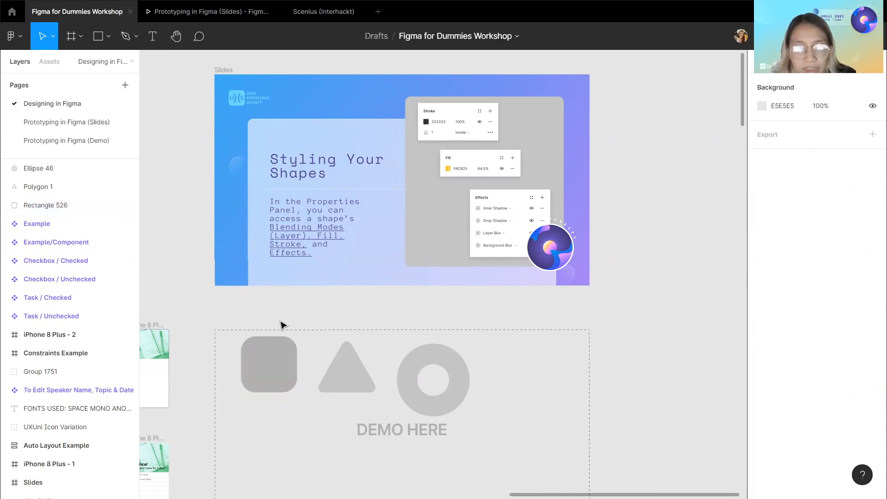
left_click_drag(273, 370, 285, 294)
left_click(786, 194)
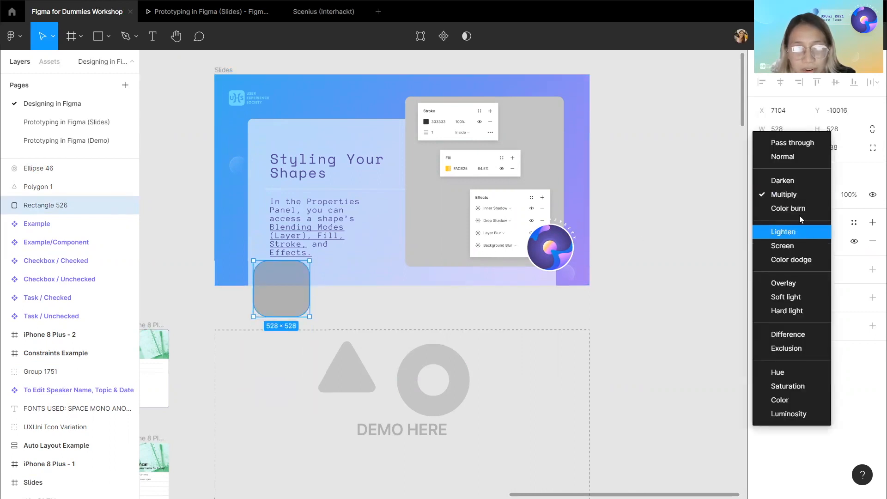
left_click(796, 211)
left_click(786, 194)
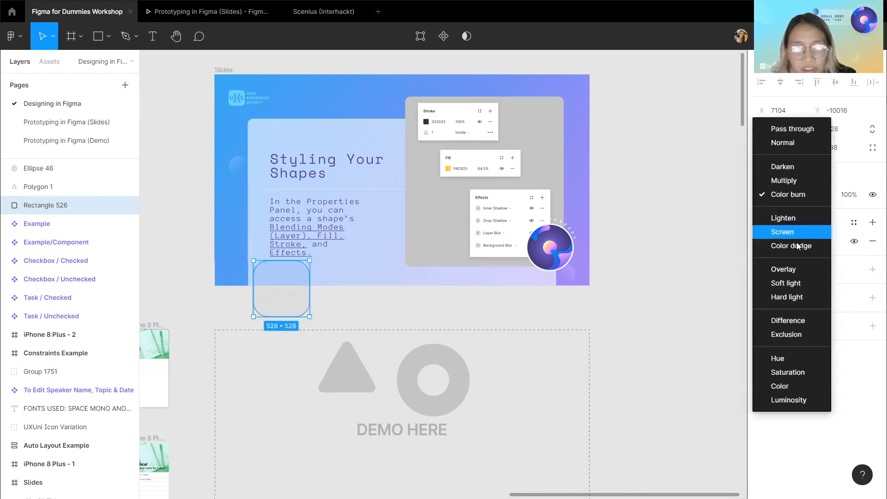
left_click(802, 243)
left_click(800, 197)
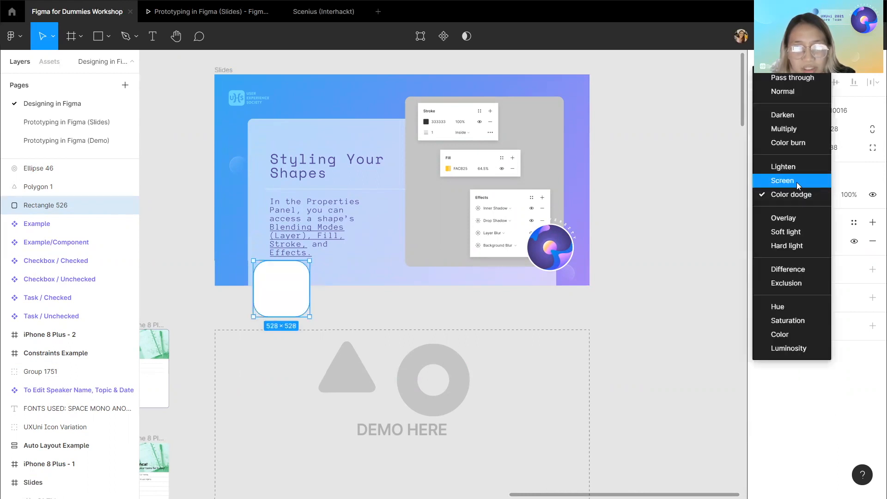
left_click(796, 182)
left_click(785, 194)
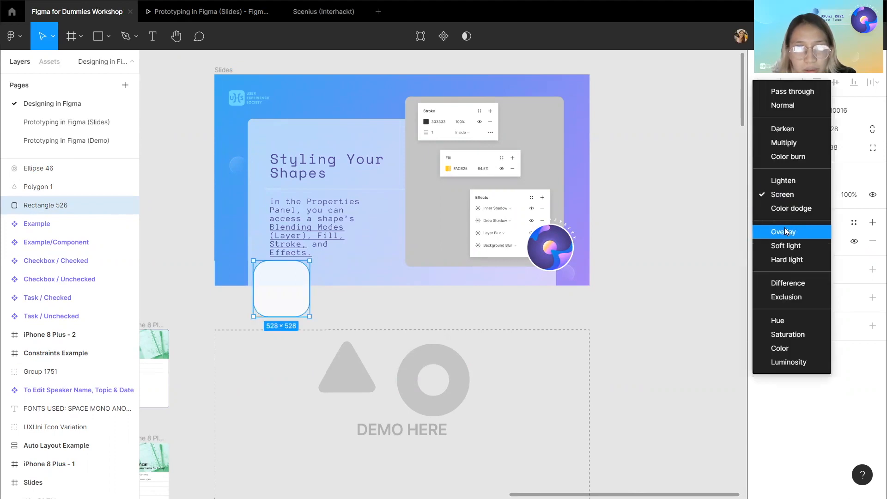
left_click(784, 229)
left_click(791, 196)
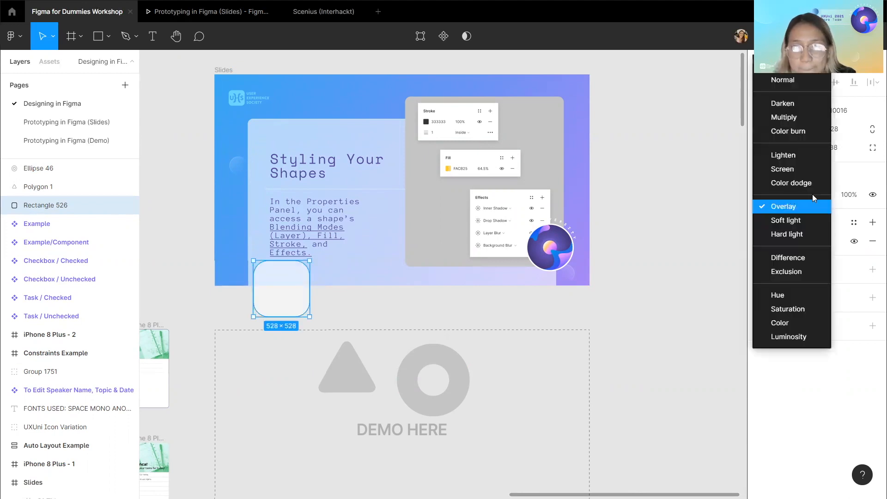
key("Escape")
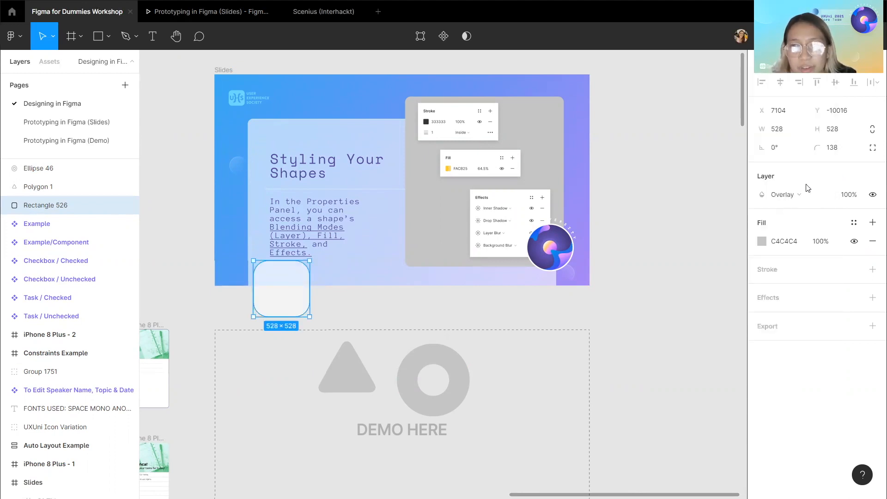
Set the rounded square's layer opacity to 50%.
left_click(856, 196)
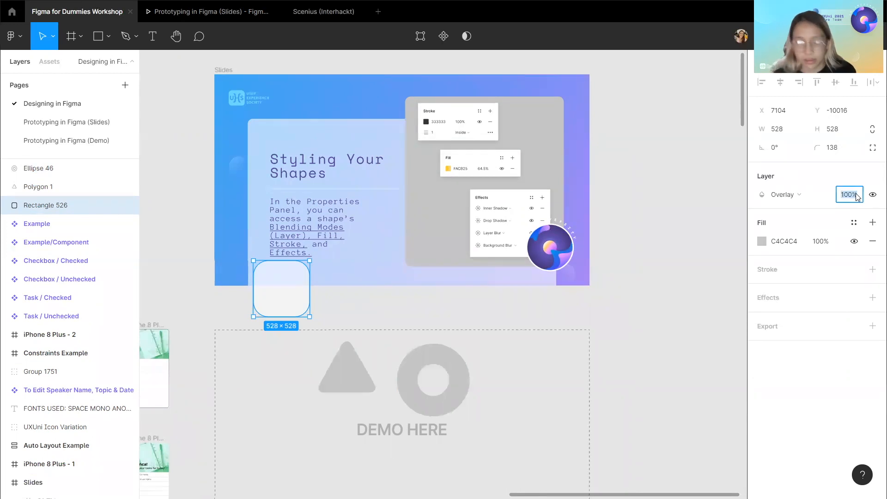
type("50")
key("Return")
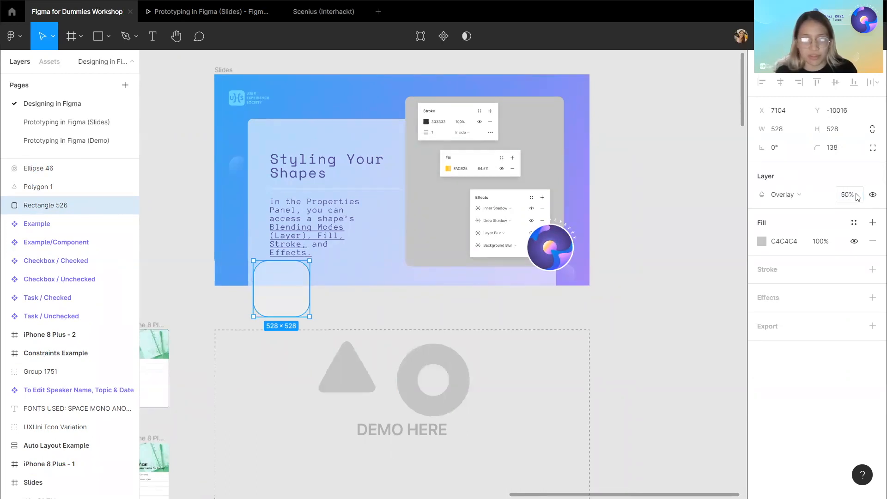
Move the rounded square back into the demo area and set its blend mode to Multiply.
left_click_drag(281, 302, 263, 392)
left_click(785, 194)
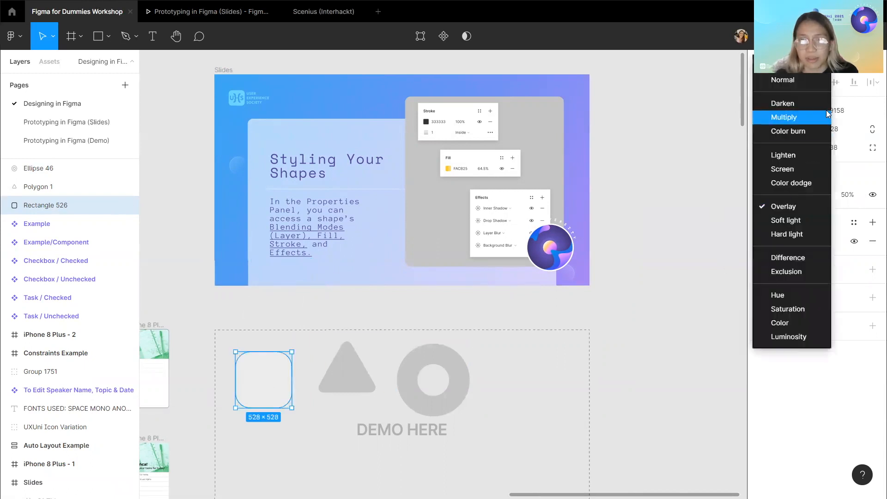
left_click(799, 114)
left_click(683, 282)
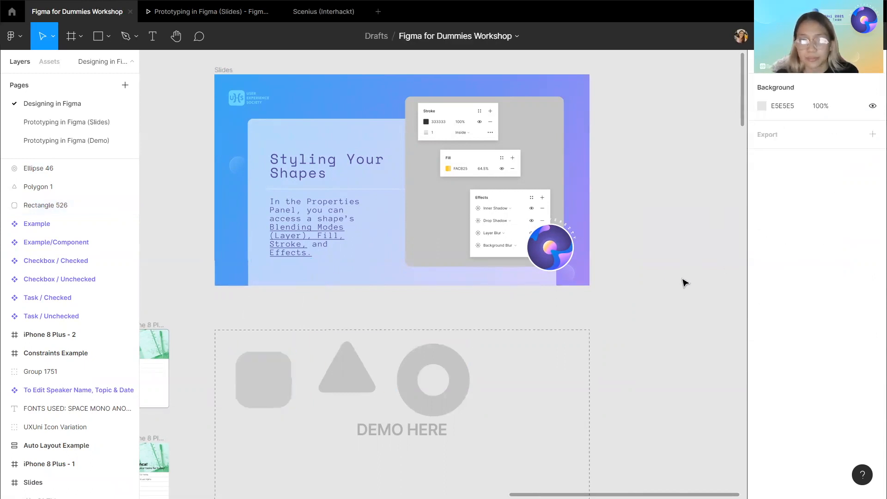
Reposition the rounded square higher and nudge the triangle slightly left within the demo area.
left_click(259, 362)
left_click_drag(258, 361, 248, 325)
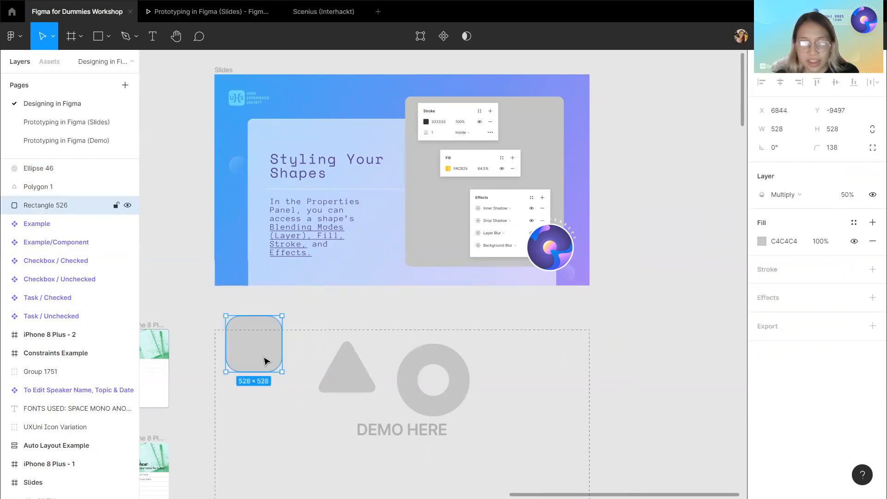
left_click(363, 384)
left_click_drag(327, 373, 305, 371)
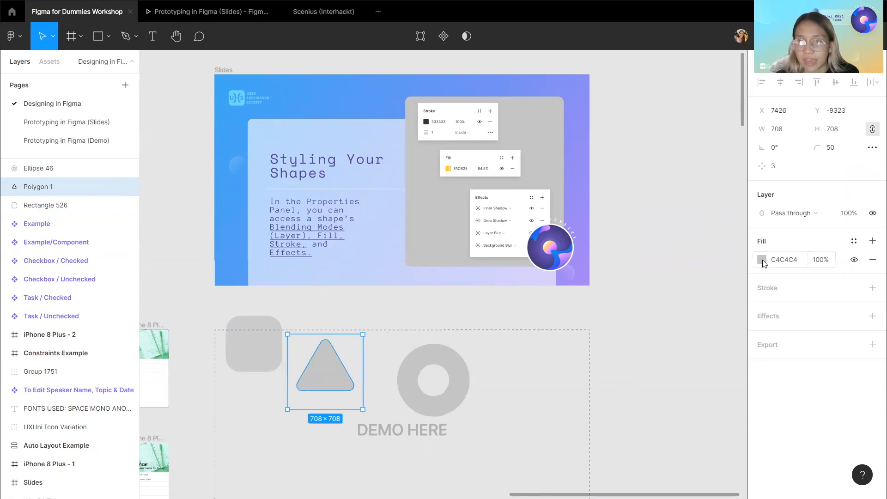
Fill the triangle with red DF5959 and switch the colour code format through RGB and HSL back to Hex.
left_click(761, 260)
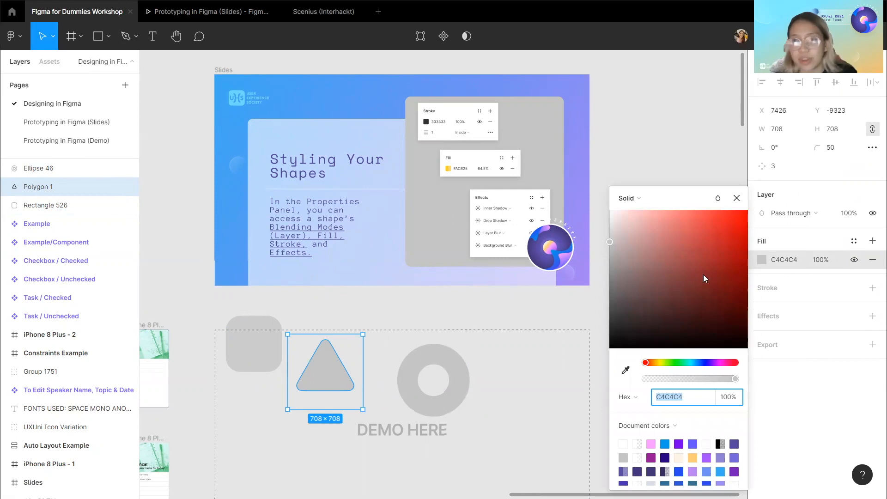
mouse_move(693, 244)
left_mouse_down()
mouse_move(703, 233)
mouse_move(693, 230)
left_mouse_up()
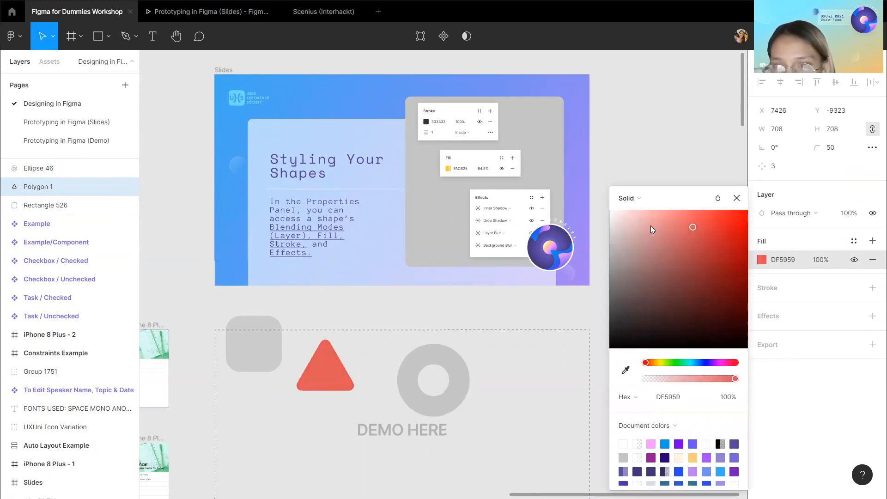
left_click(642, 402)
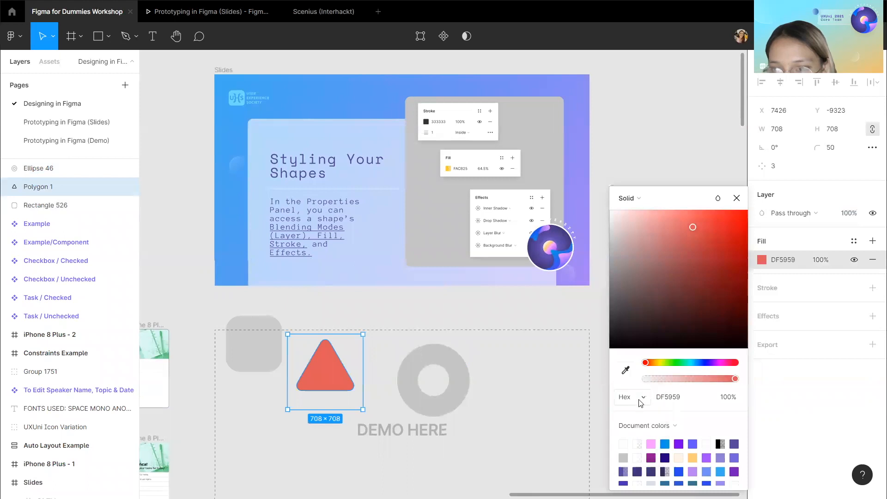
left_click(641, 396)
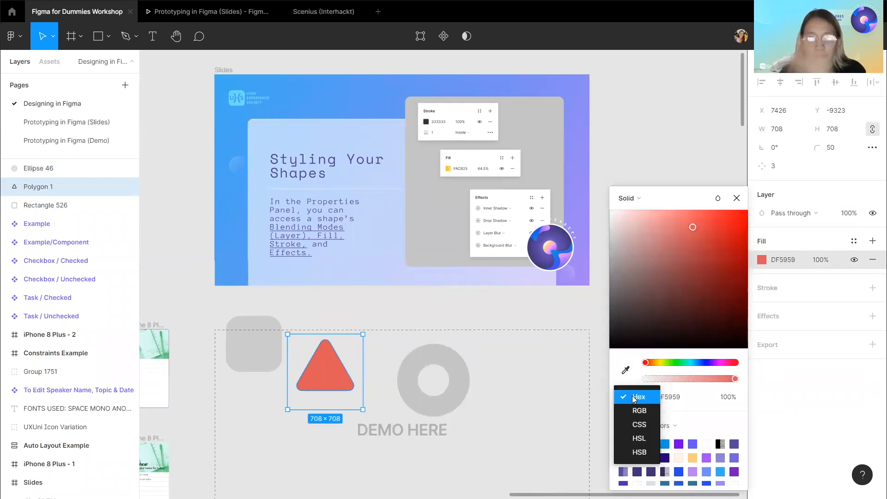
left_click(644, 411)
left_click(640, 397)
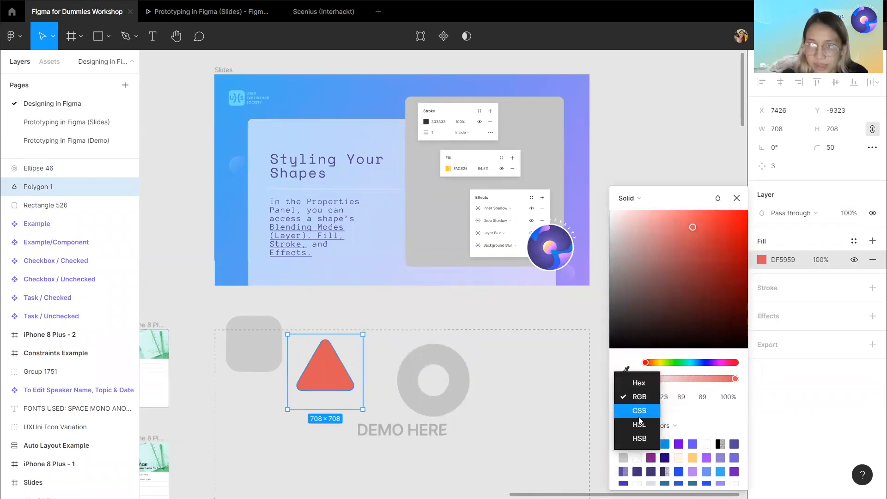
left_click(640, 424)
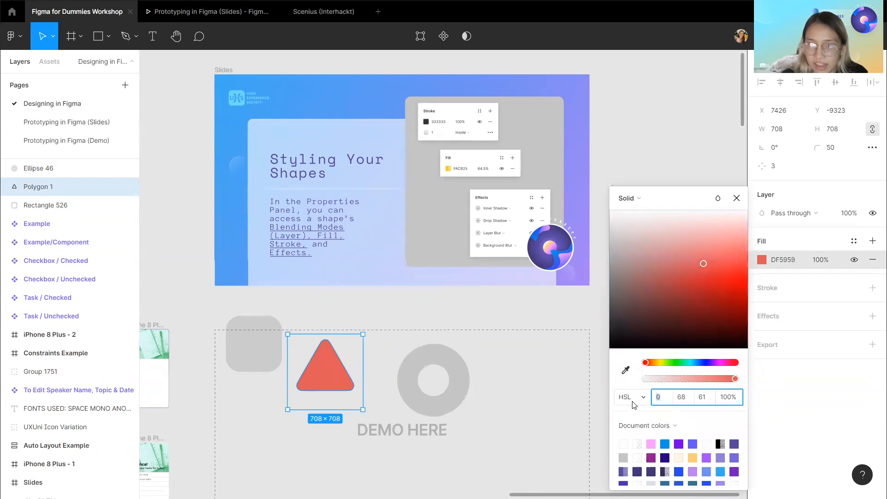
left_click(636, 398)
left_click(644, 356)
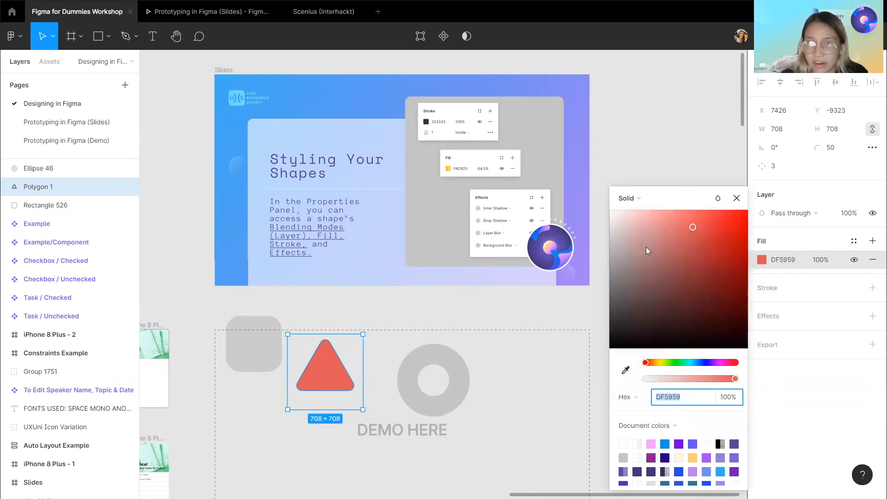
Cycle the triangle's fill type through Linear, Radial, Angular and Diamond, ending on Image.
left_click(639, 201)
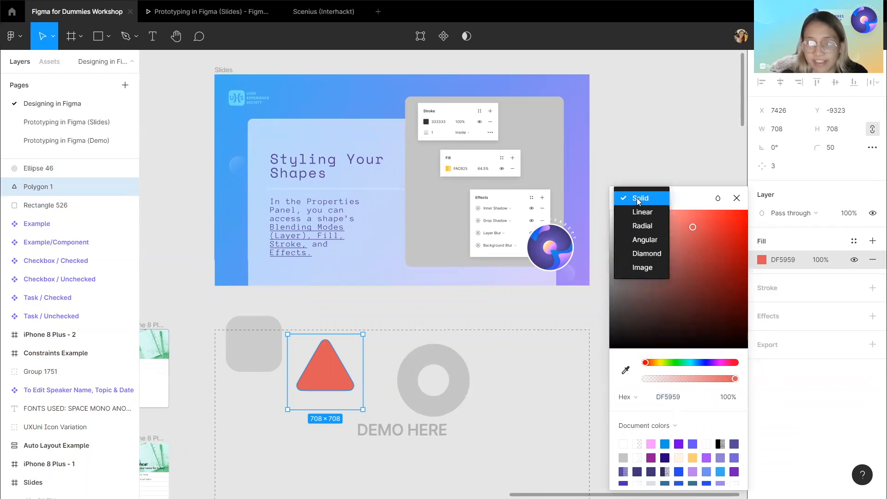
left_click(647, 211)
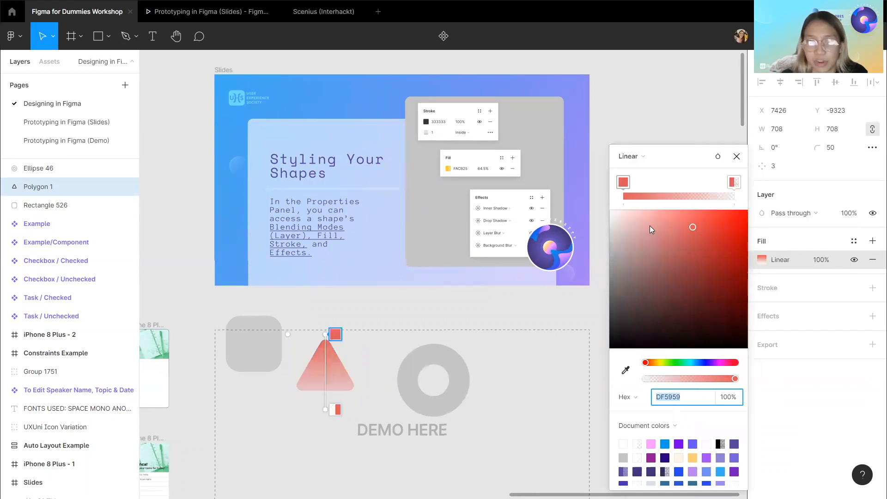
left_click(641, 160)
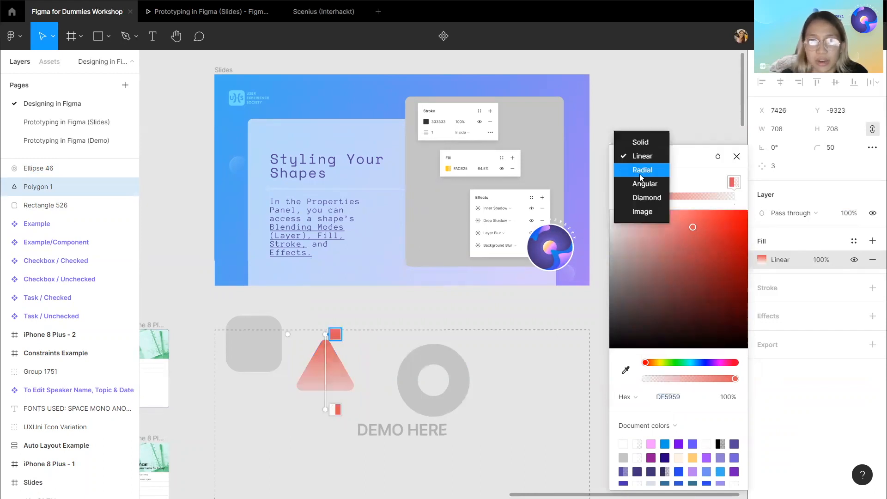
left_click(641, 170)
left_click(637, 159)
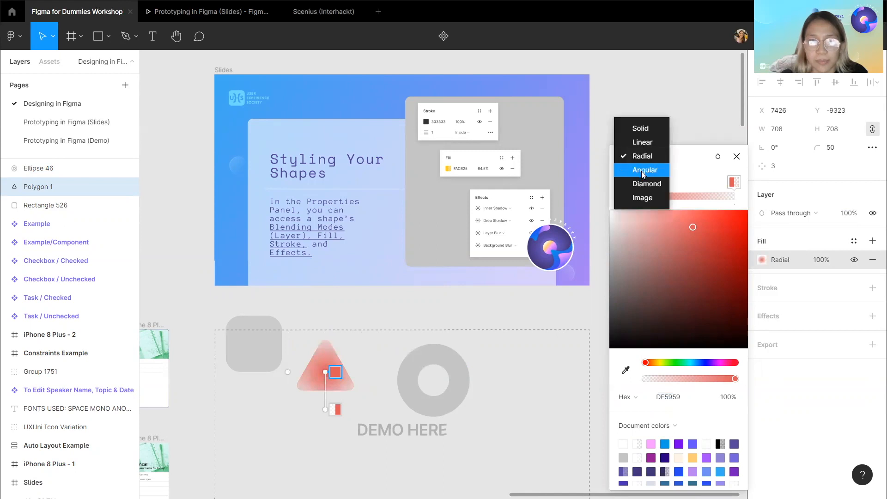
left_click(643, 170)
left_click(638, 158)
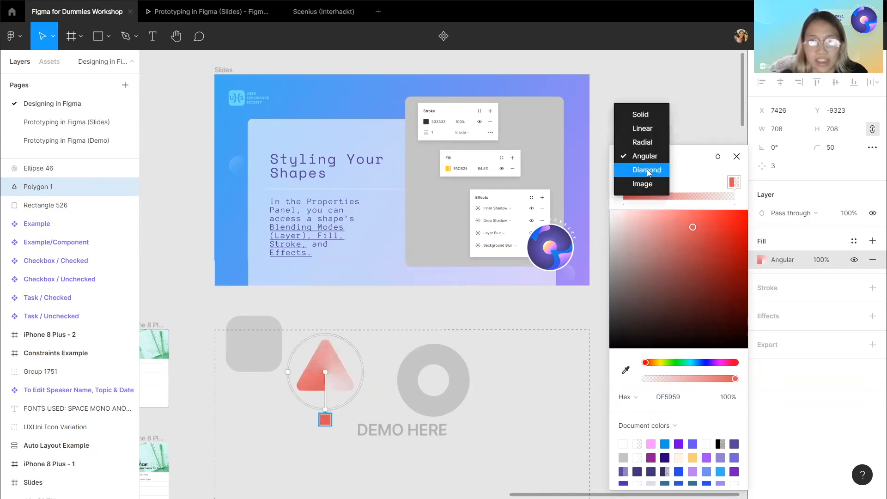
left_click(648, 172)
left_click(642, 157)
left_click(648, 172)
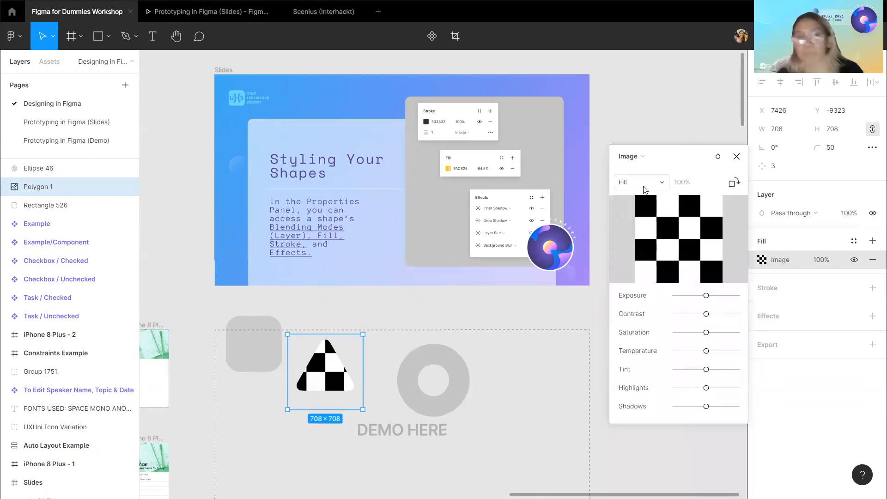
Switch the triangle's image scale mode through Fit and Tile to Crop, and shift the crop slightly.
left_click(644, 186)
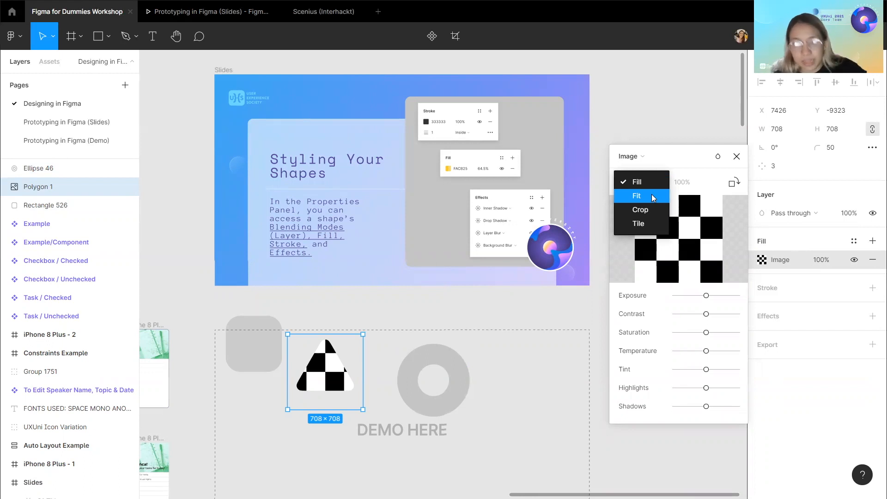
left_click(652, 196)
left_click(649, 182)
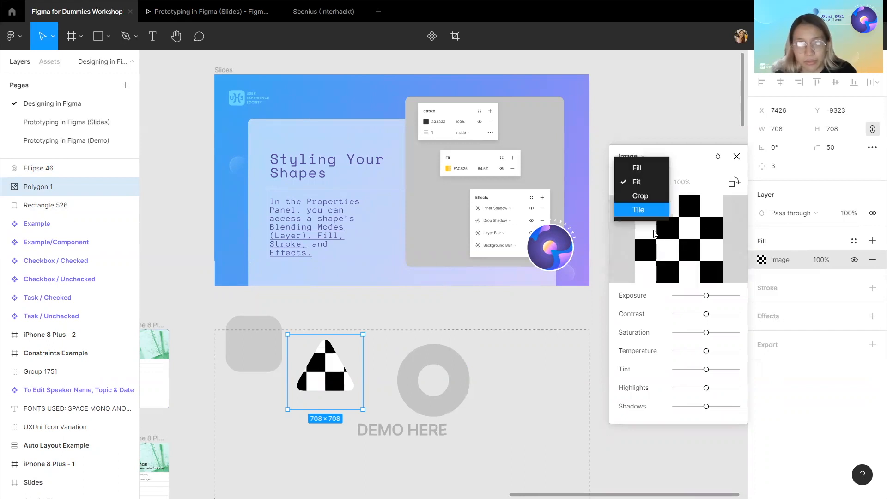
left_click(649, 214)
left_click(647, 182)
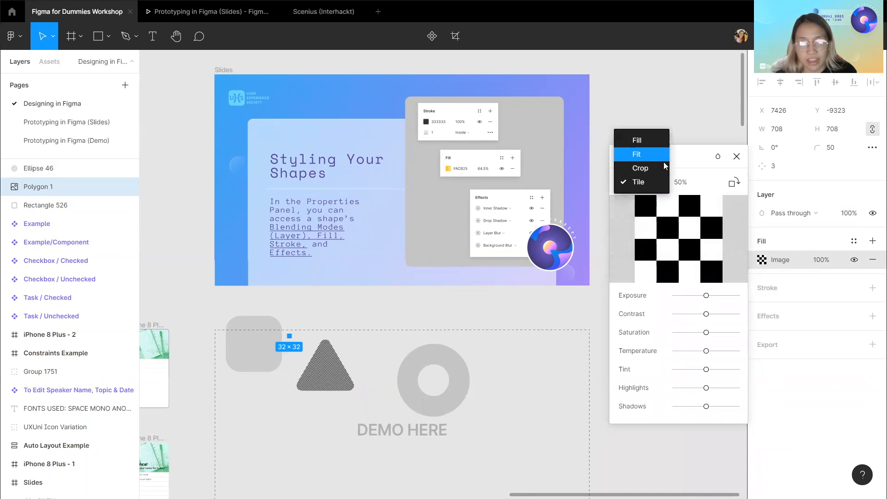
left_click(663, 165)
left_click_drag(324, 370, 330, 370)
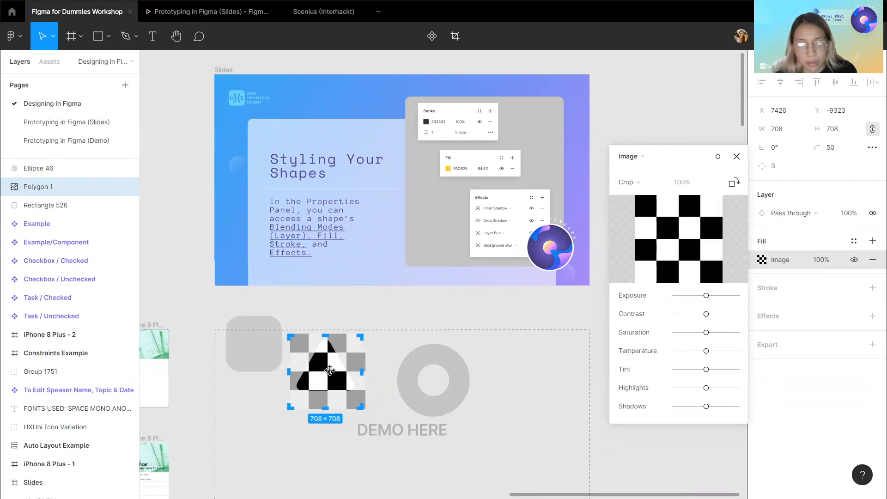
key("Escape")
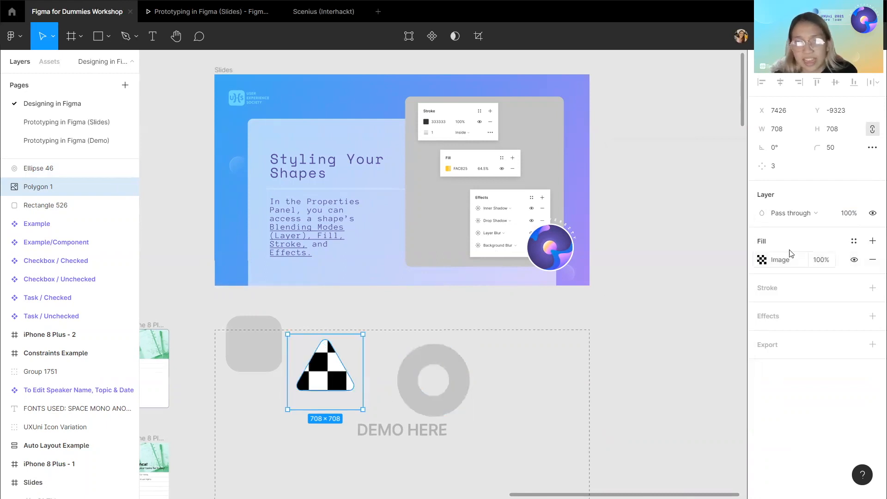
Open the triangle's image fill settings and try the exposure, tint, temperature and contrast adjustment sliders, then close them.
left_click(761, 260)
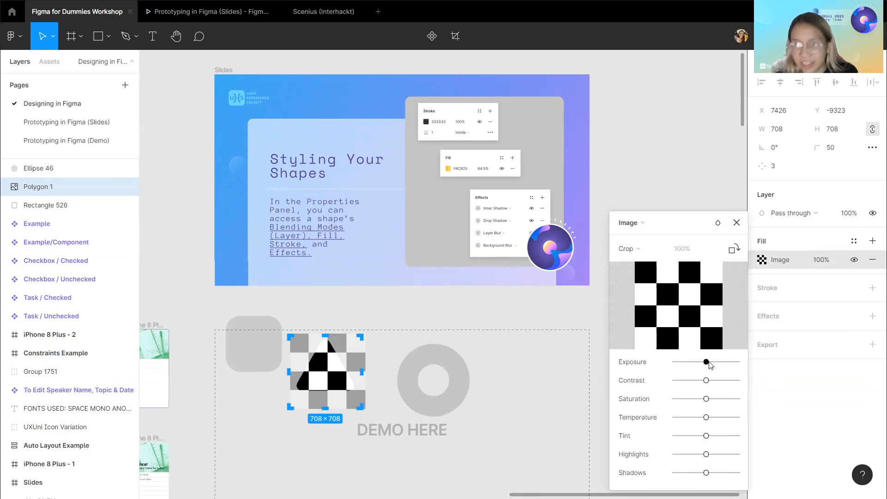
left_click_drag(696, 229, 680, 138)
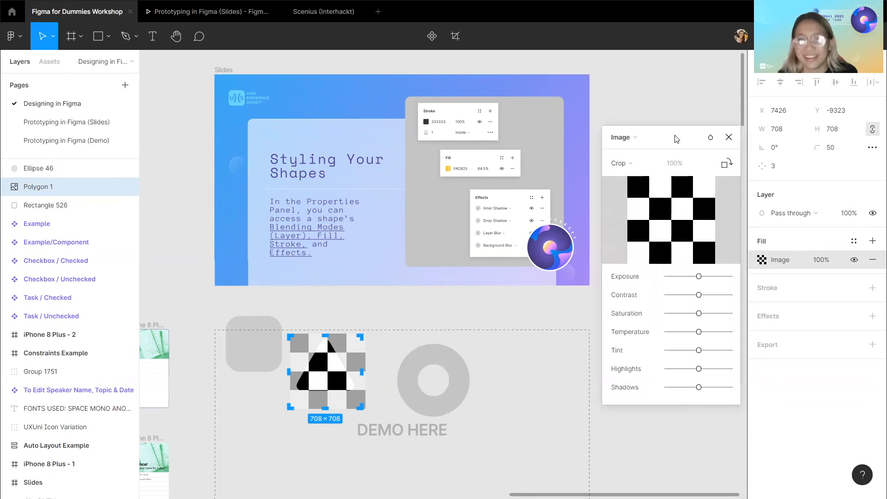
left_click_drag(679, 277, 700, 299)
mouse_move(699, 352)
left_mouse_down()
mouse_move(679, 351)
mouse_move(697, 350)
left_mouse_up()
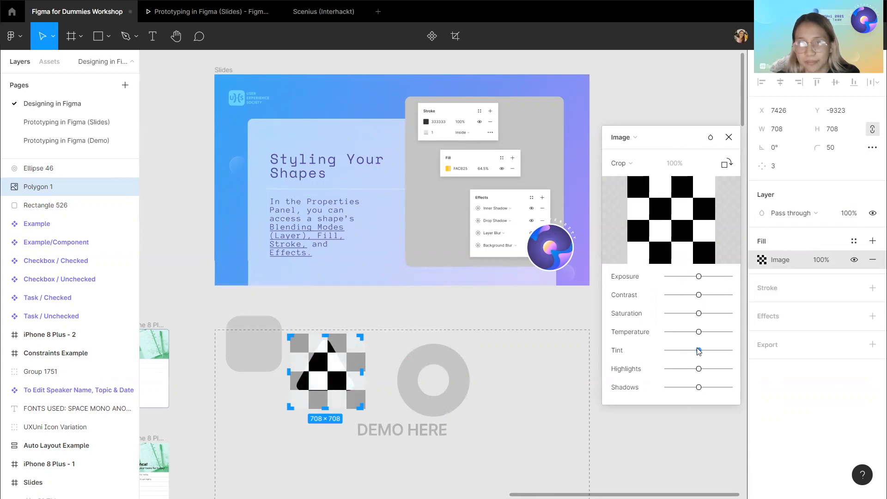
left_click(699, 332)
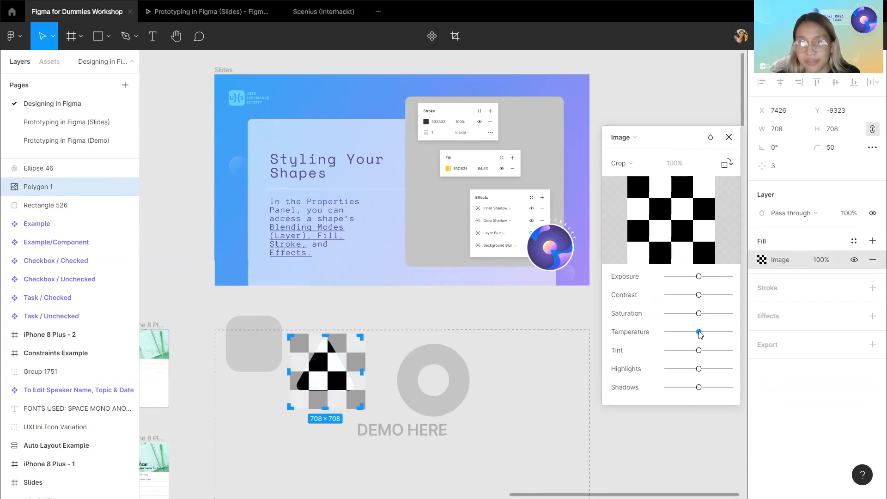
mouse_move(699, 313)
left_mouse_down()
mouse_move(719, 314)
mouse_move(699, 313)
mouse_move(679, 296)
mouse_move(696, 295)
left_mouse_up()
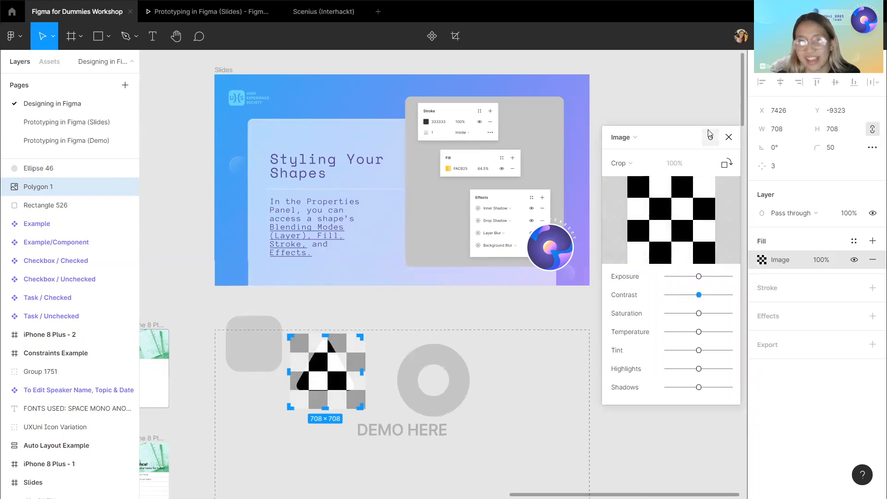
left_click(703, 112)
left_click(699, 125)
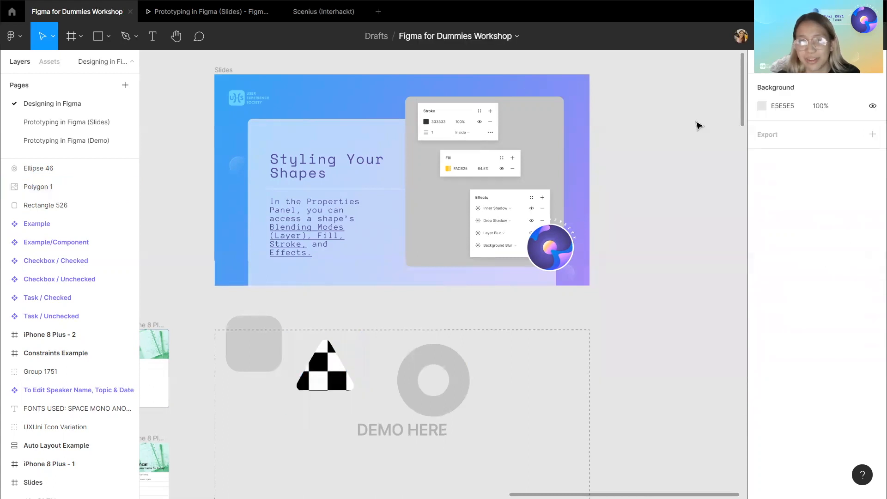
Move the rounded square down so it lines up with the triangle in the demo area.
left_click(245, 356)
left_click(281, 402)
left_click(264, 342)
left_click_drag(255, 348, 254, 376)
left_click(314, 308)
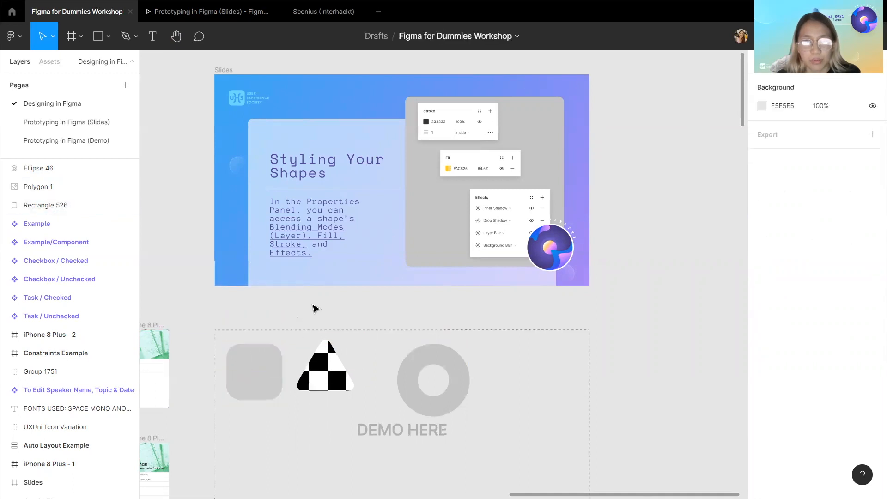
Select the triangle and then the ring shape in the demo area.
double_click(330, 373)
left_click(384, 317)
left_click(384, 318)
left_click(415, 400)
left_click_drag(443, 400, 418, 397)
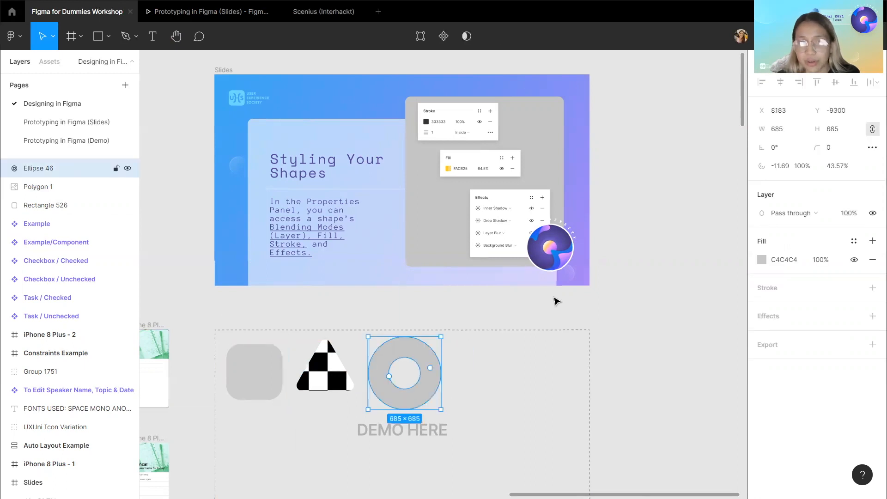
Draw a horizontal line about 875 wide with the Line tool to the right of the ring.
left_click(107, 37)
left_click(104, 78)
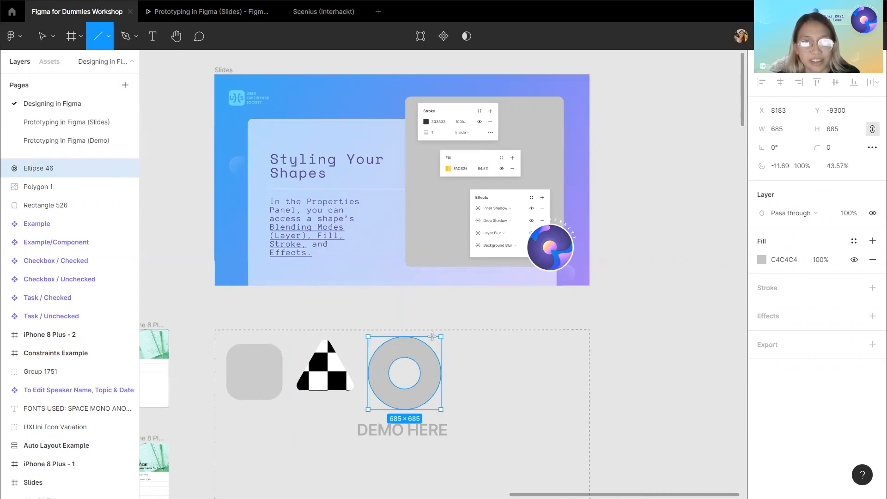
left_click_drag(474, 361, 566, 361)
Set the line's stroke weight to 10.
scroll(527, 367, "up", 10)
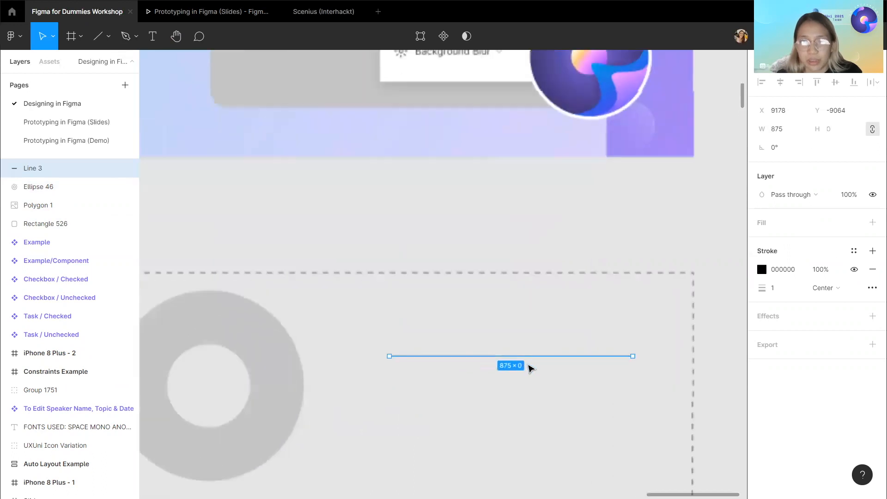
scroll(503, 350, "down", 5)
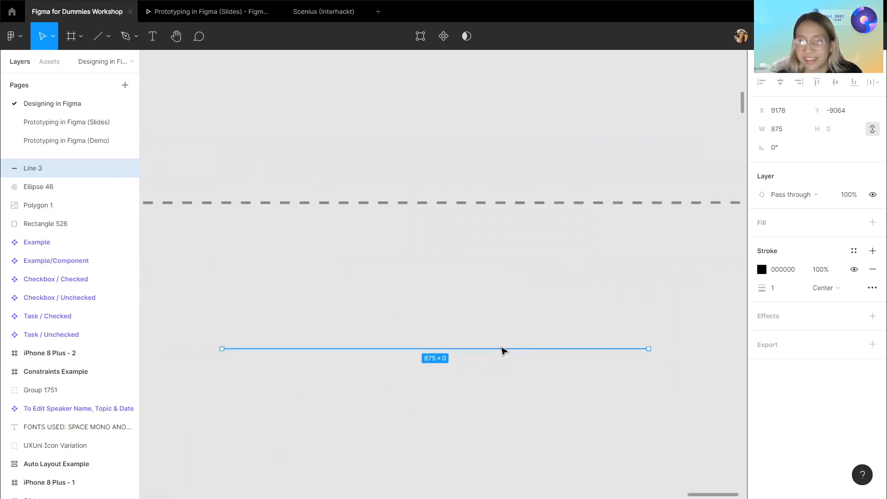
scroll(502, 350, "down", 2)
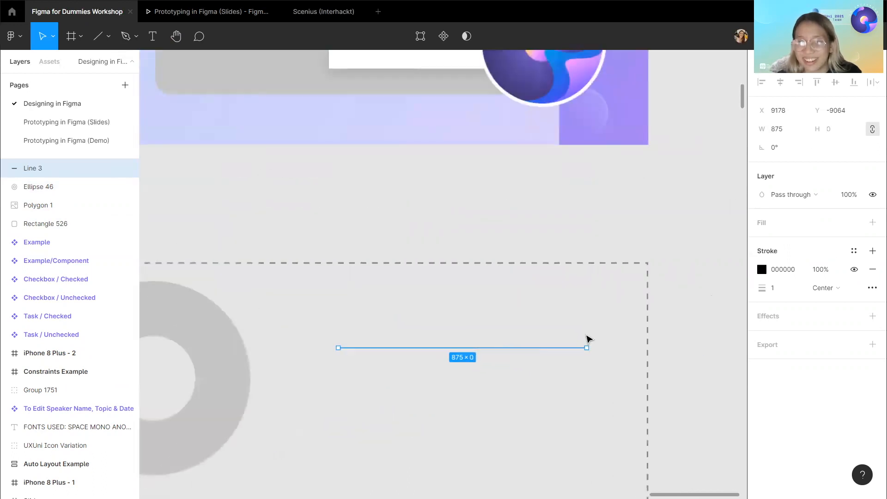
scroll(505, 356, "up", 5)
scroll(505, 357, "down", 7)
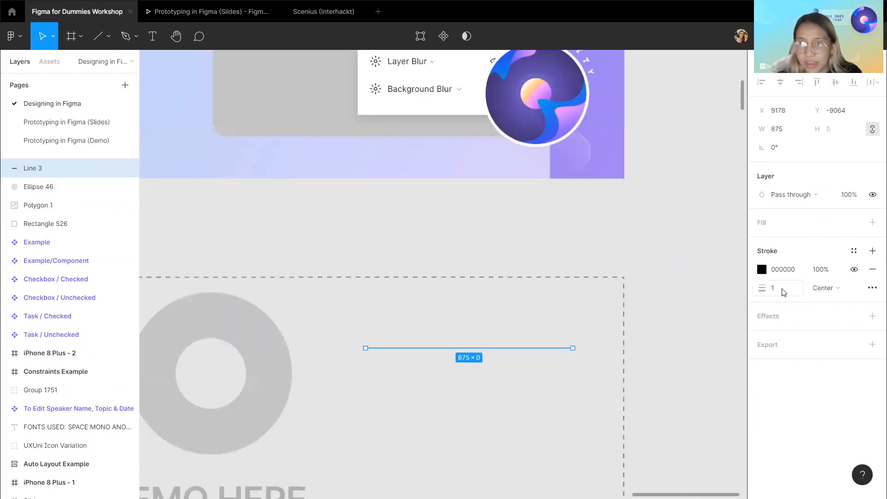
left_click(763, 271)
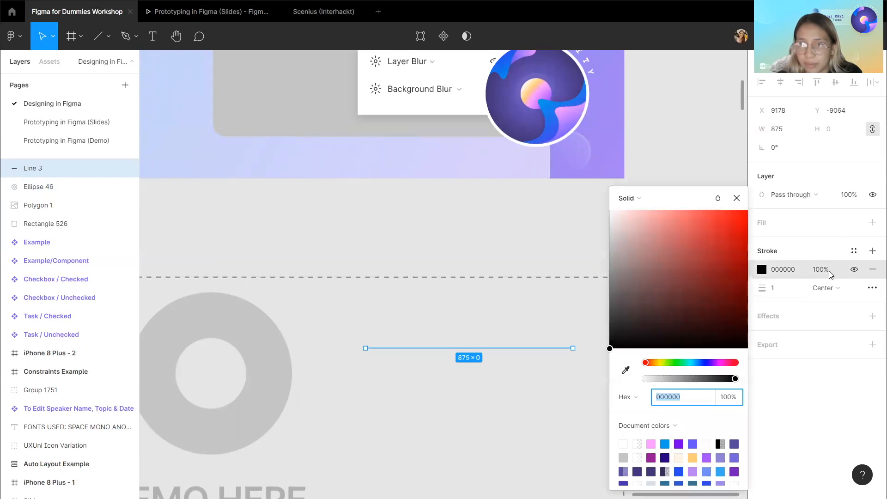
key("Escape")
left_click(785, 291)
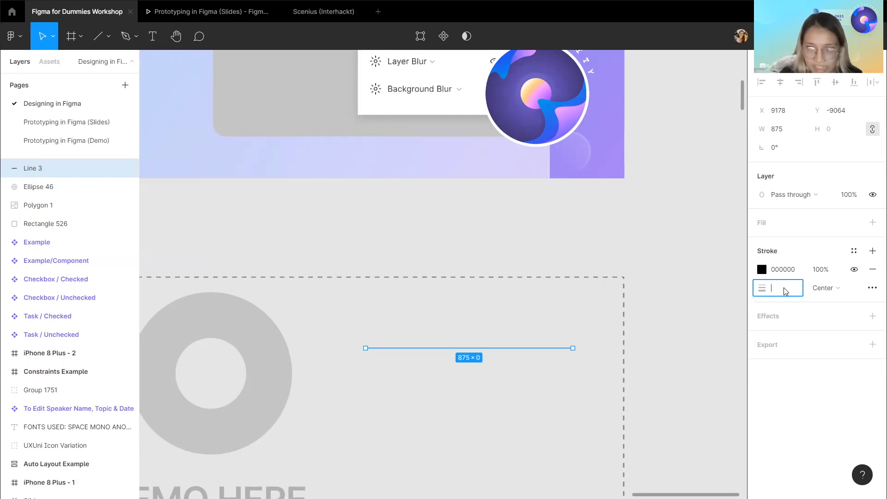
type("10")
key("Return")
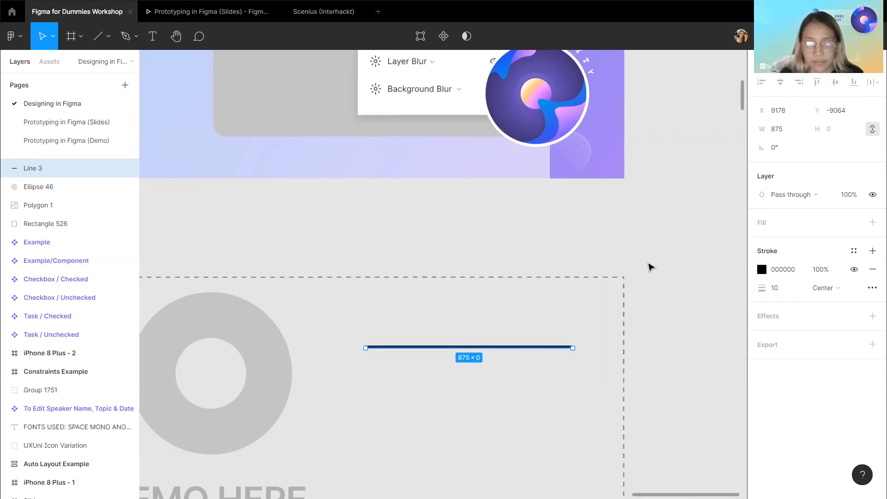
Open the line's stroke alignment options.
scroll(590, 317, "down", 5)
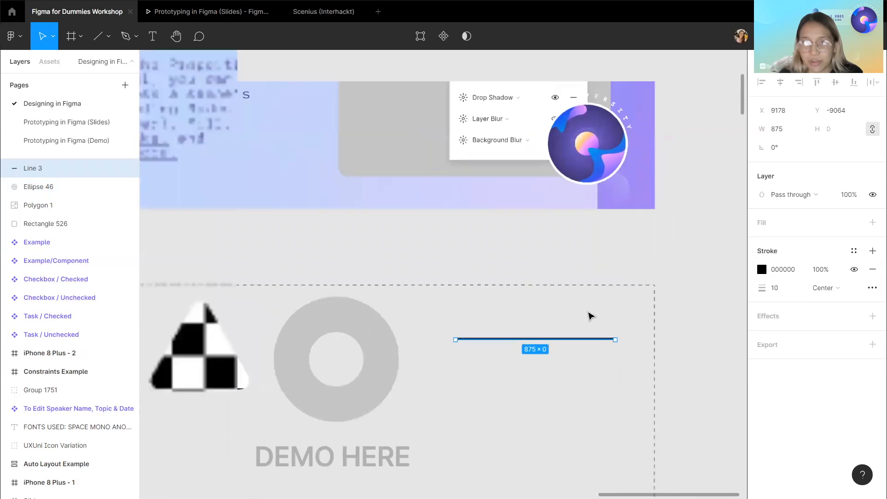
left_click(820, 294)
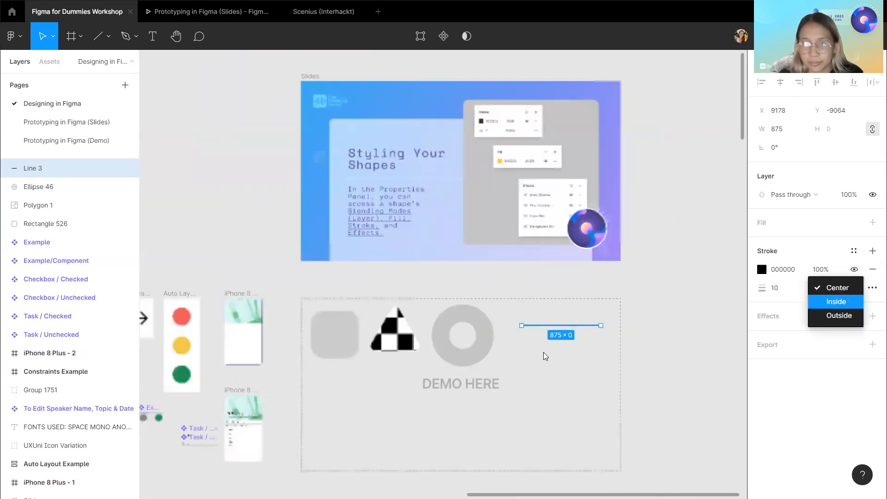
Select the ring, add a stroke to it and set the stroke weight to 10.
left_click(475, 337)
left_click(476, 338)
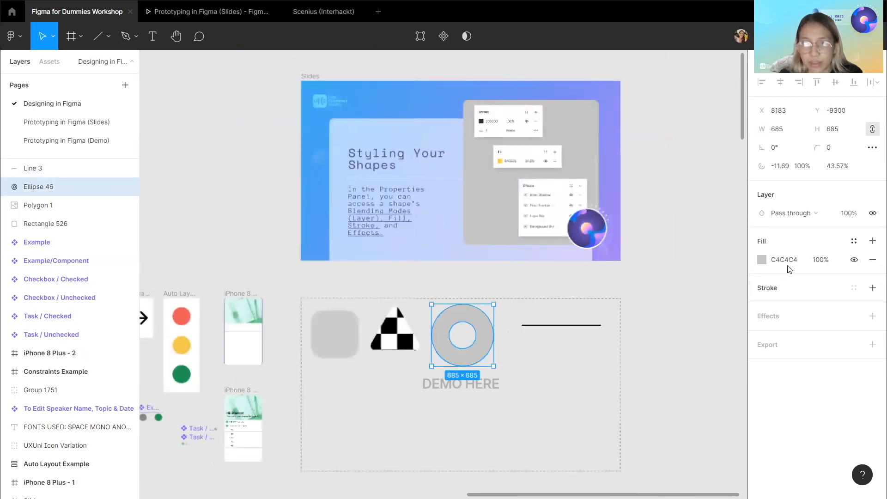
left_click(872, 288)
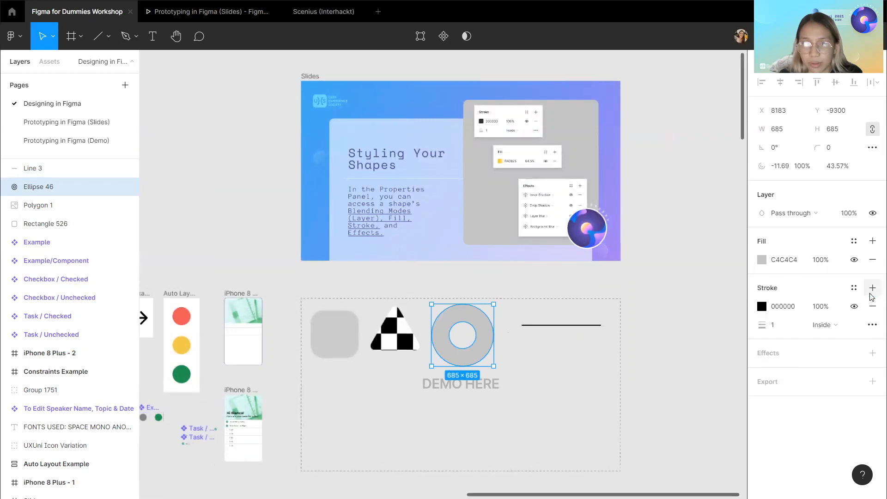
left_click(788, 323)
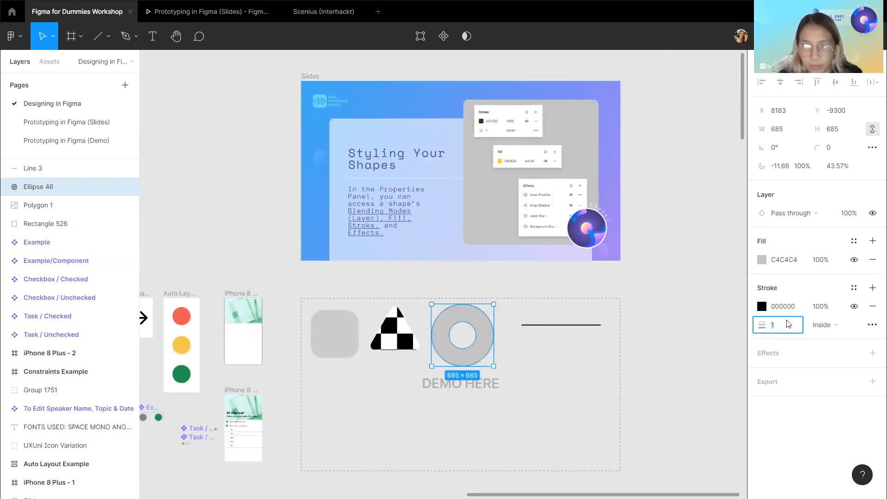
type("10")
key("Return")
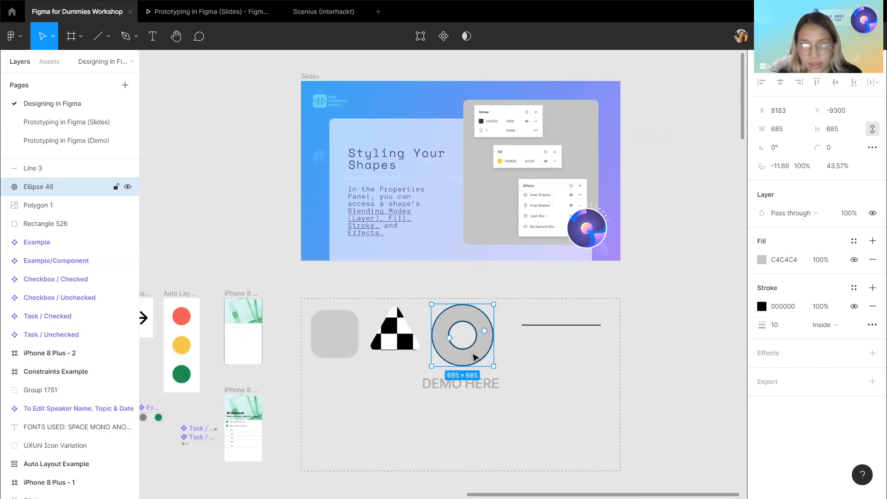
Switch the ring's stroke alignment to Center and then to Outside.
scroll(472, 354, "up", 3)
scroll(474, 357, "up", 2)
scroll(499, 356, "down", 1)
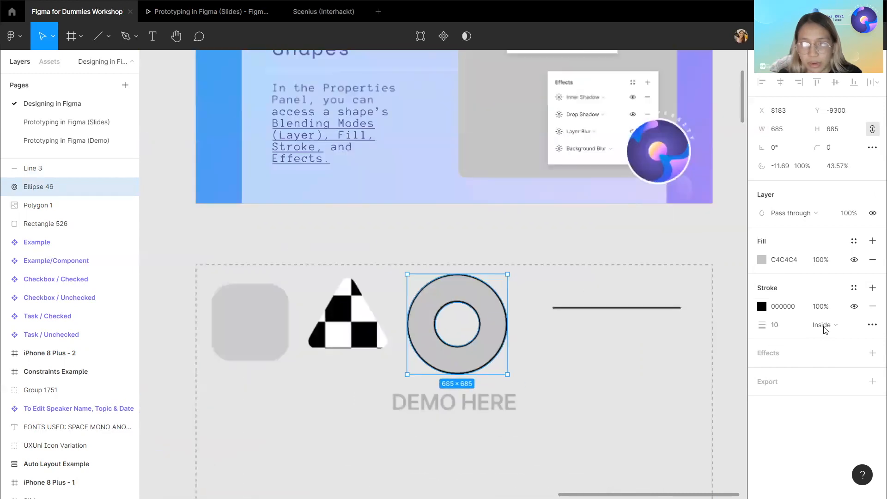
scroll(494, 339, "up", 4)
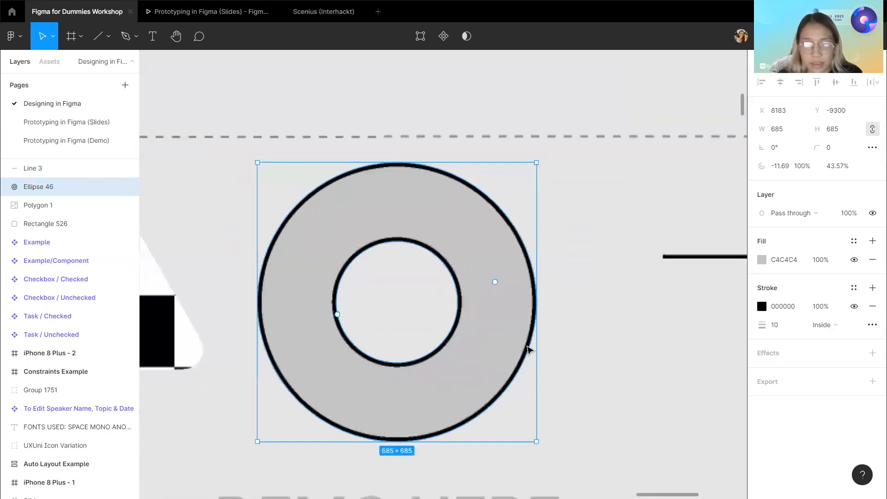
left_click(820, 326)
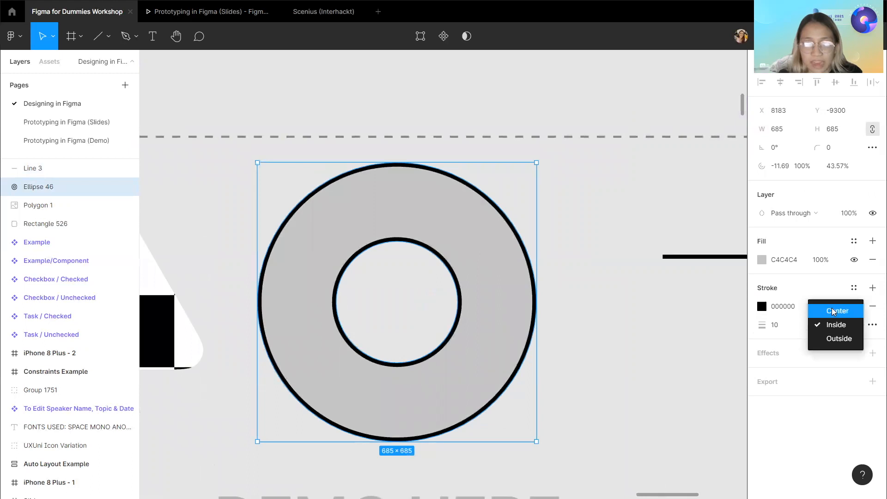
left_click(833, 311)
left_click(832, 325)
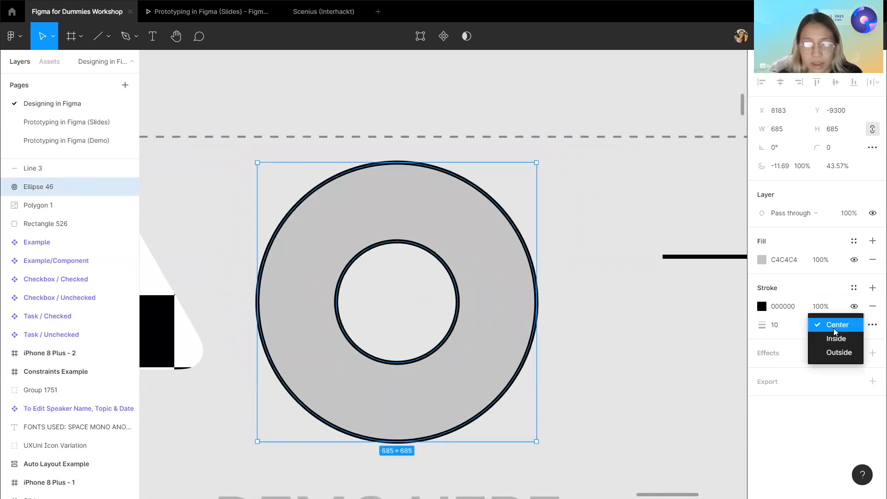
left_click(838, 353)
Select the line and open its advanced stroke settings.
scroll(614, 354, "down", 5)
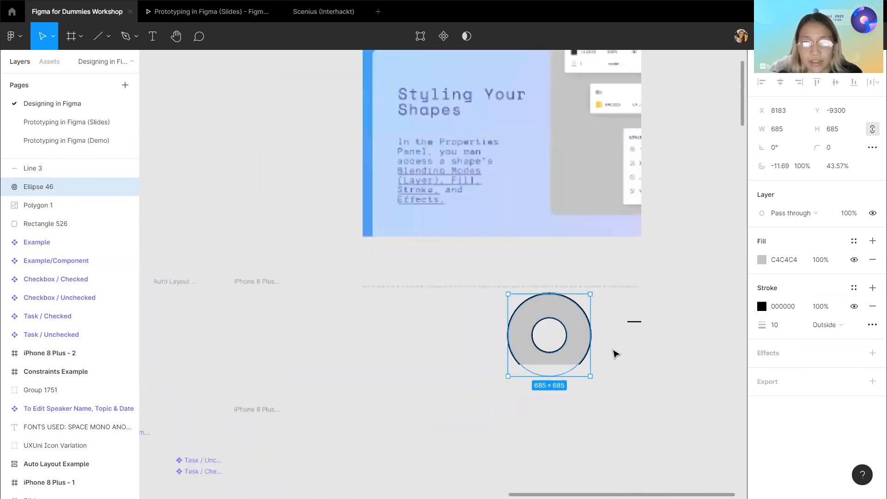
scroll(614, 354, "down", 2)
scroll(613, 352, "right", 1)
left_click(571, 285)
scroll(571, 300, "right", 1)
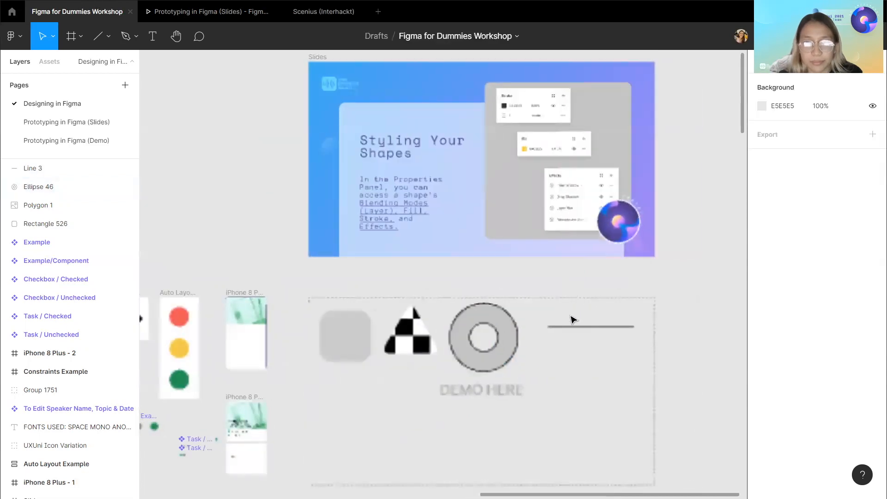
scroll(571, 329, "up", 5)
scroll(572, 340, "down", 4)
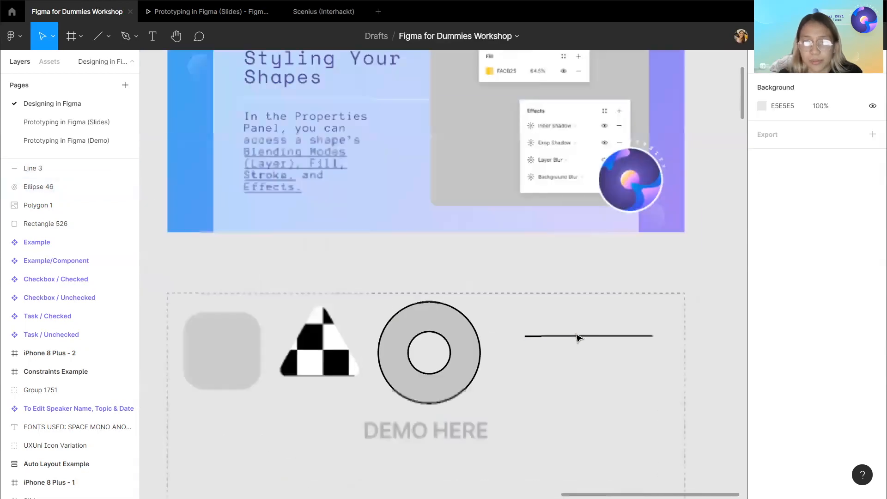
left_click(578, 341)
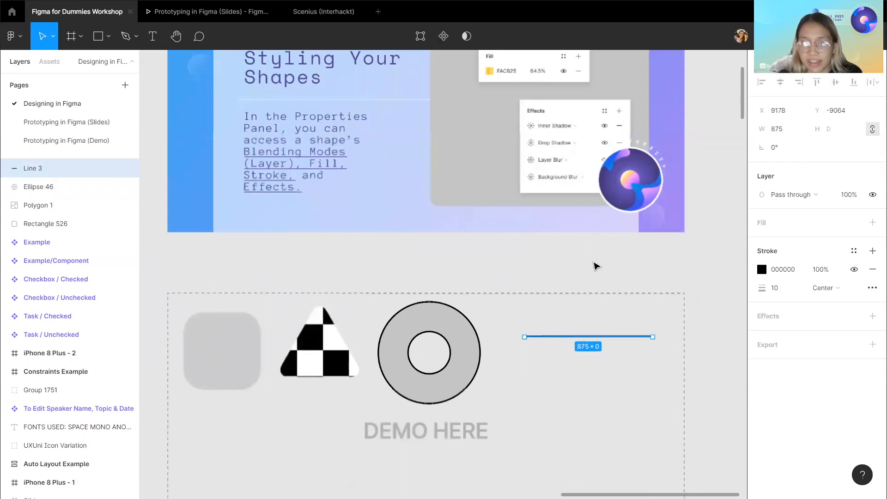
left_click(872, 287)
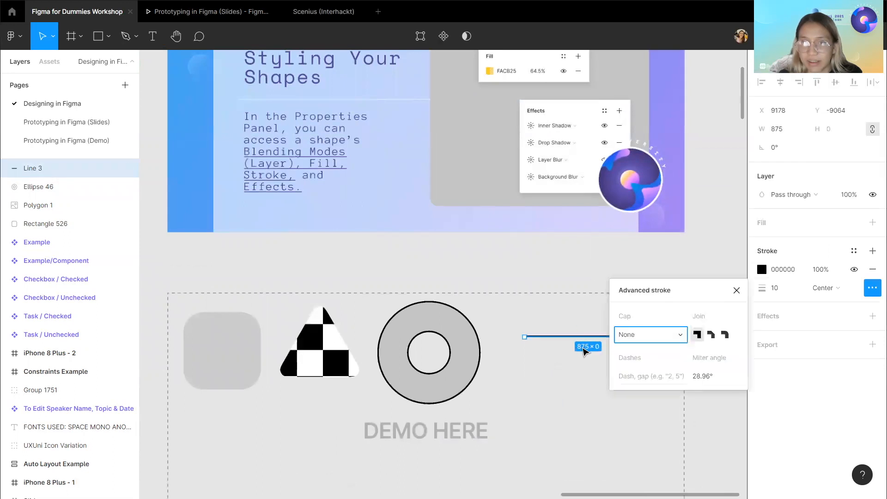
Set the line's stroke cap to Round.
scroll(546, 349, "right", 2)
scroll(546, 350, "up", 6)
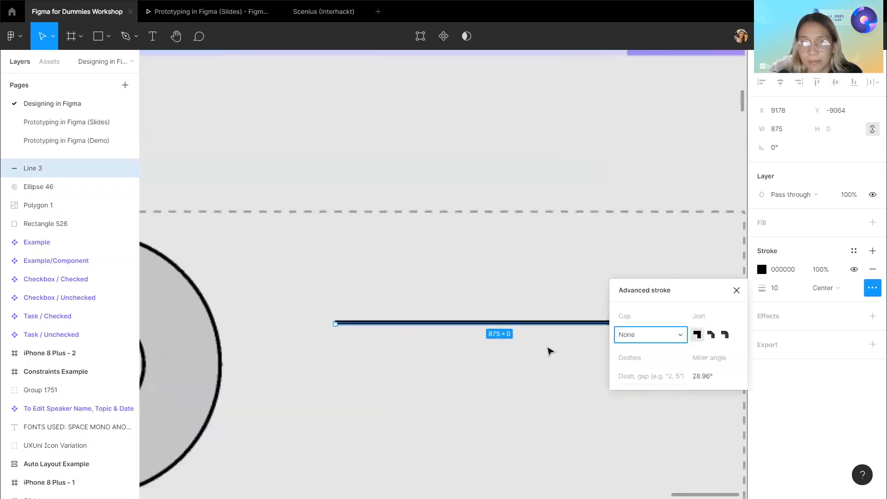
scroll(548, 351, "down", 5)
scroll(548, 351, "up", 6)
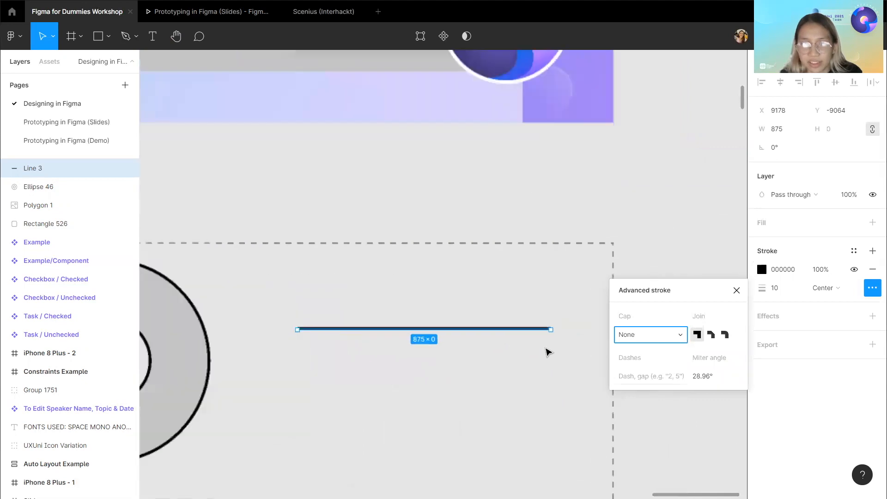
left_click(561, 321)
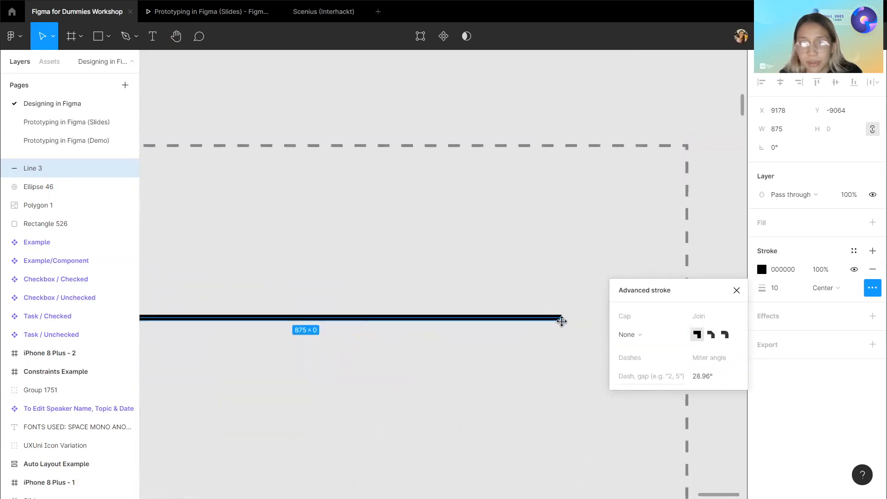
left_click(649, 341)
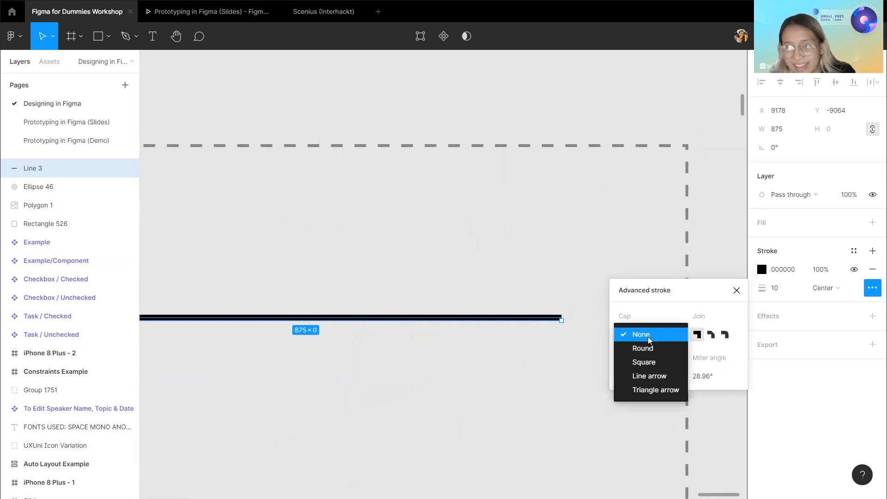
left_click(653, 354)
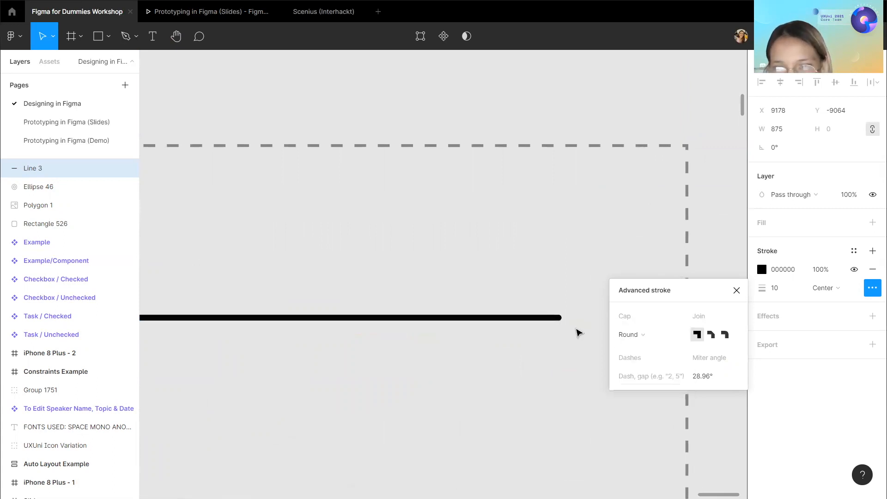
Change the line's stroke cap to Square and then to Line arrow.
scroll(573, 321, "up", 5)
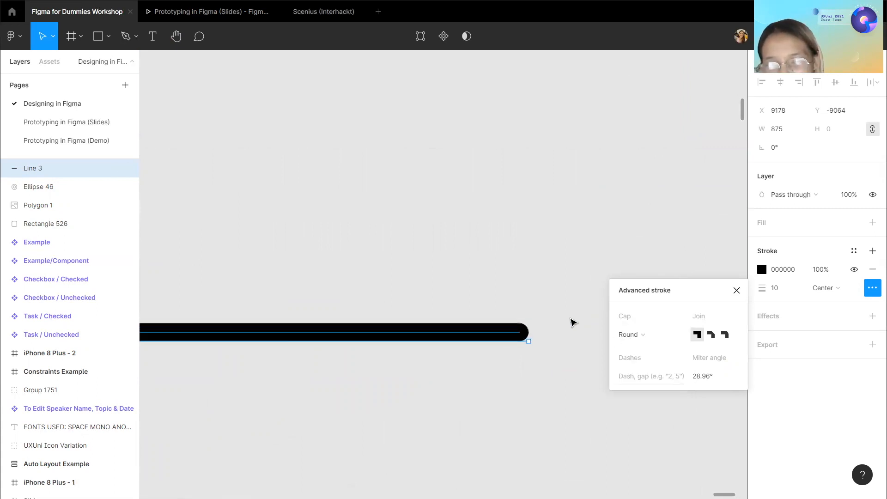
left_click(656, 336)
left_click(654, 353)
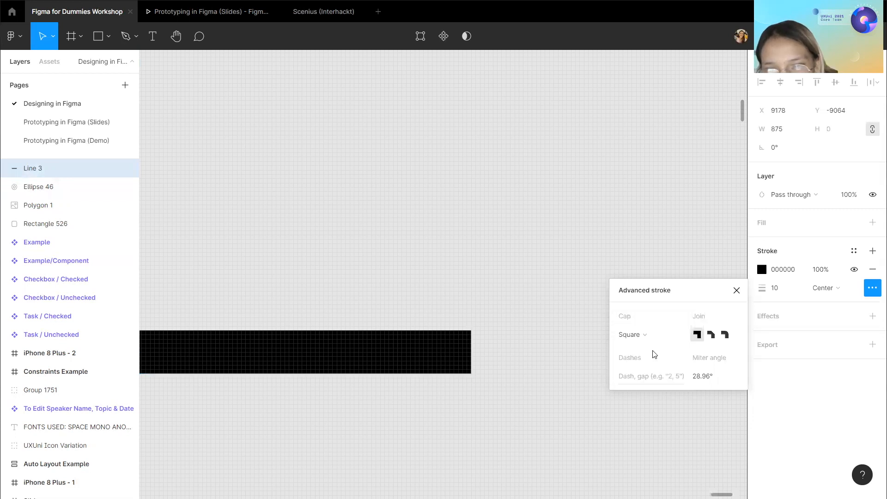
left_click(658, 342)
left_click(660, 354)
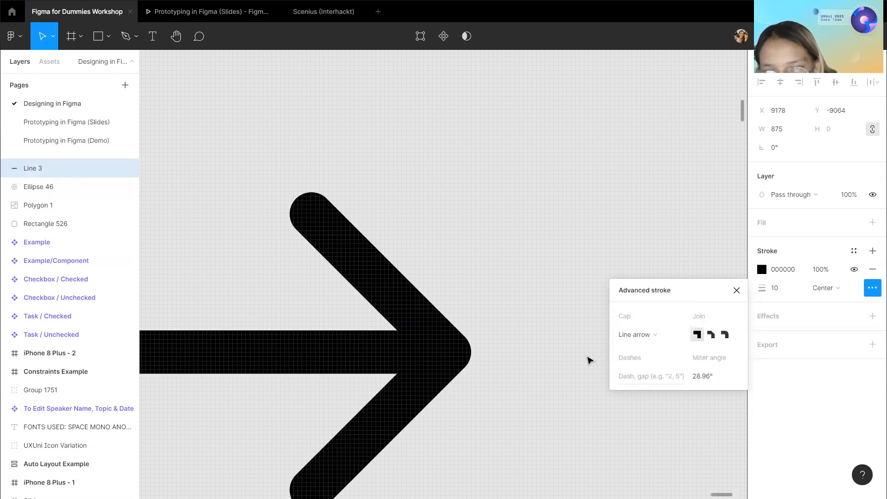
Switch the line's cap to None and then back to Line arrow.
scroll(520, 361, "down", 5)
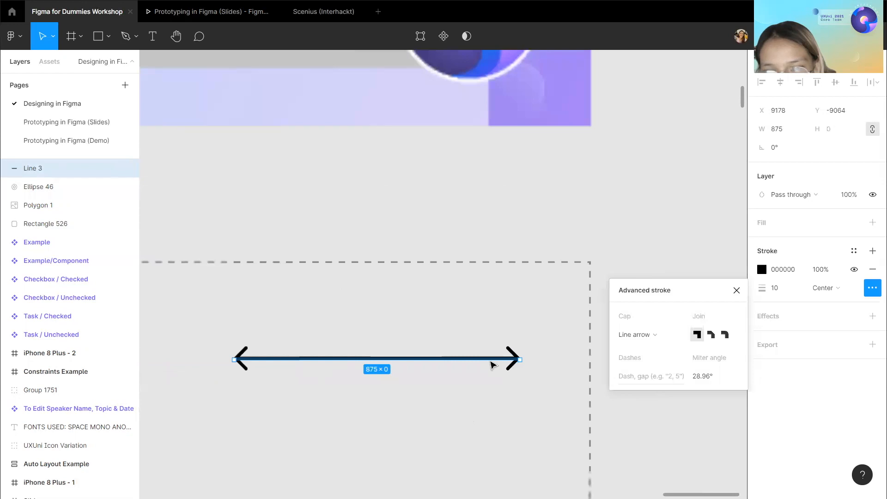
scroll(493, 363, "up", 4)
scroll(540, 365, "down", 3)
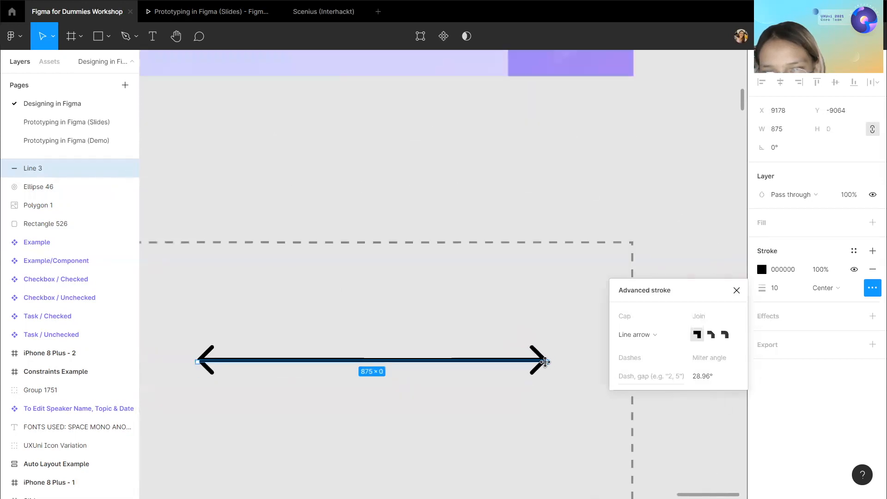
left_click(637, 336)
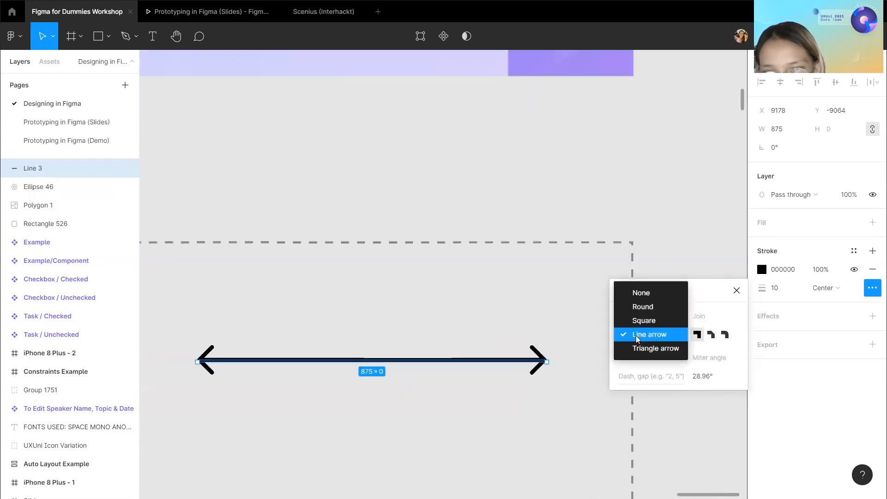
left_click(647, 296)
left_click(640, 334)
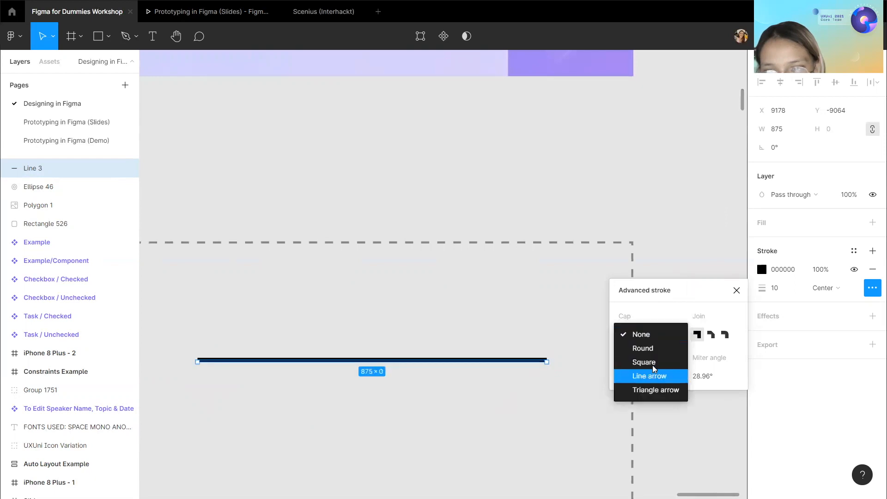
left_click(649, 362)
left_click(645, 342)
left_click(650, 349)
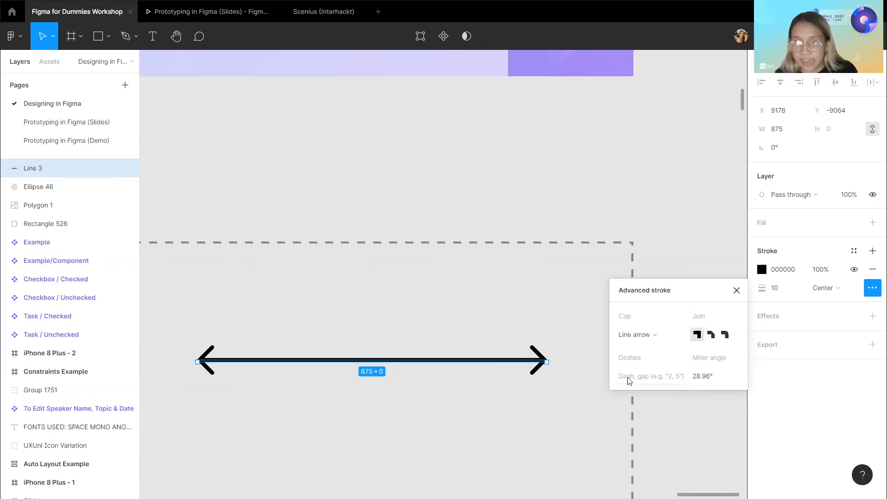
Set the line's dash pattern to 10, 10.
left_click(651, 379)
type("10, 10")
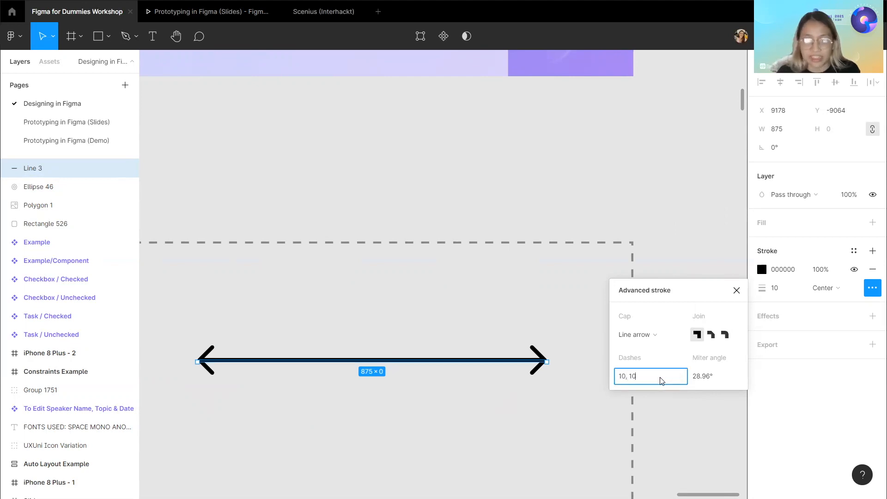
key("Return")
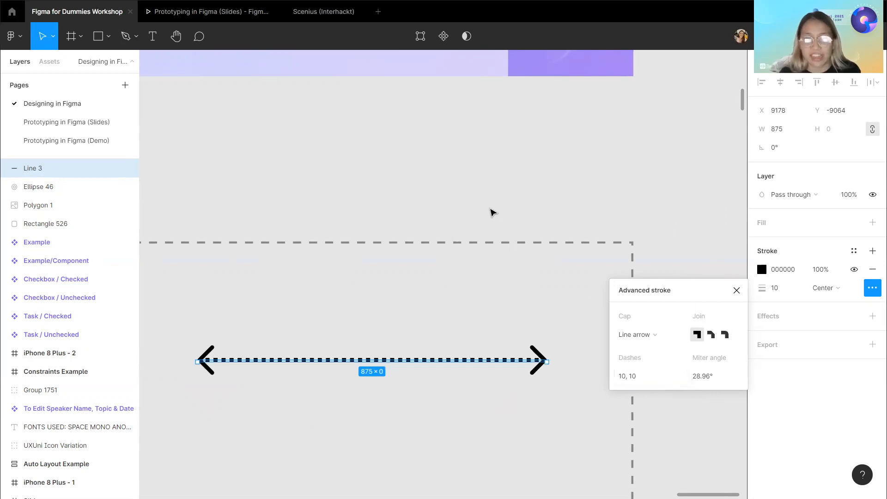
Edit the line's path, moving its points to bend it into an angled two-segment arrow.
scroll(429, 302, "down", 4)
scroll(431, 302, "left", 3)
scroll(430, 301, "down", 3, "ctrl")
scroll(431, 301, "left", 2)
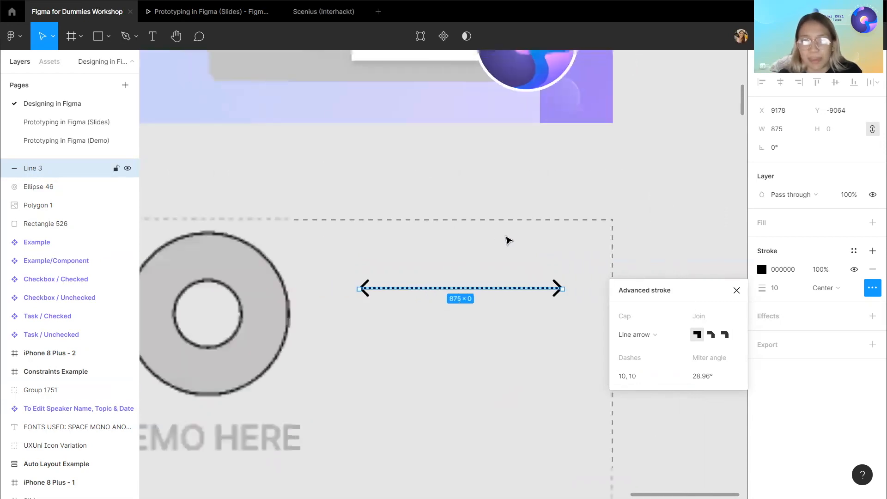
scroll(508, 240, "right", 2)
scroll(508, 240, "up", 2)
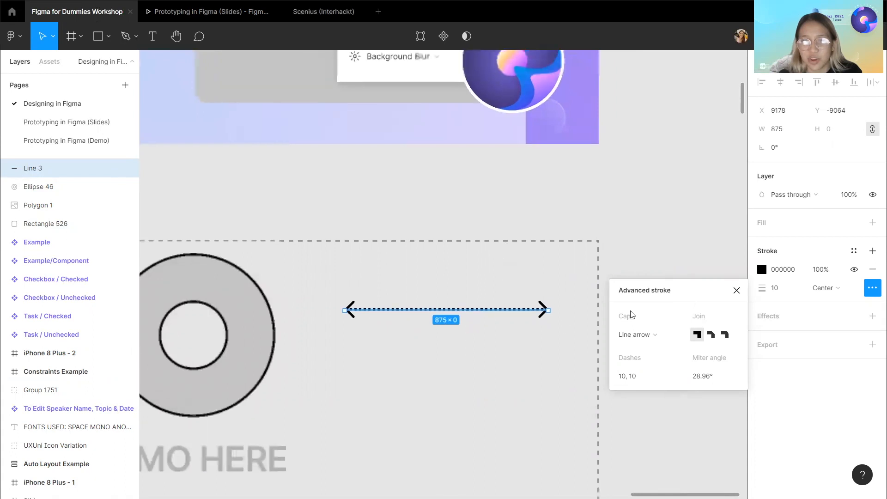
scroll(508, 325, "up", 3, "ctrl")
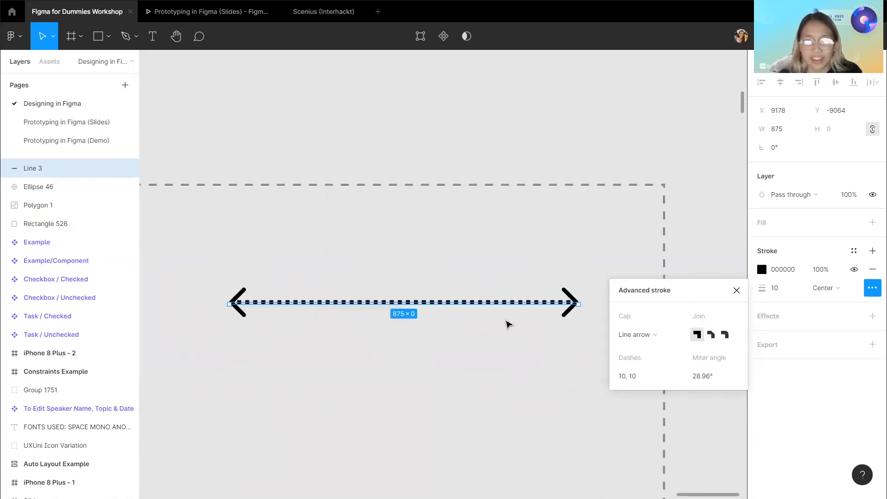
double_click(580, 303)
left_click_drag(579, 304, 486, 399)
left_click_drag(360, 352, 430, 252)
key("Escape")
Change the arrow's stroke join to bevel and then to round.
scroll(444, 265, "up", 5)
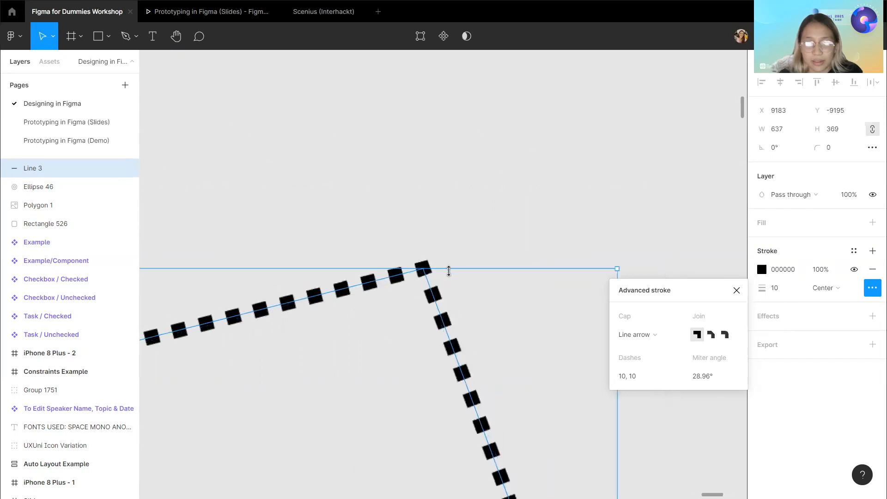
left_click(711, 335)
scroll(398, 259, "up", 5)
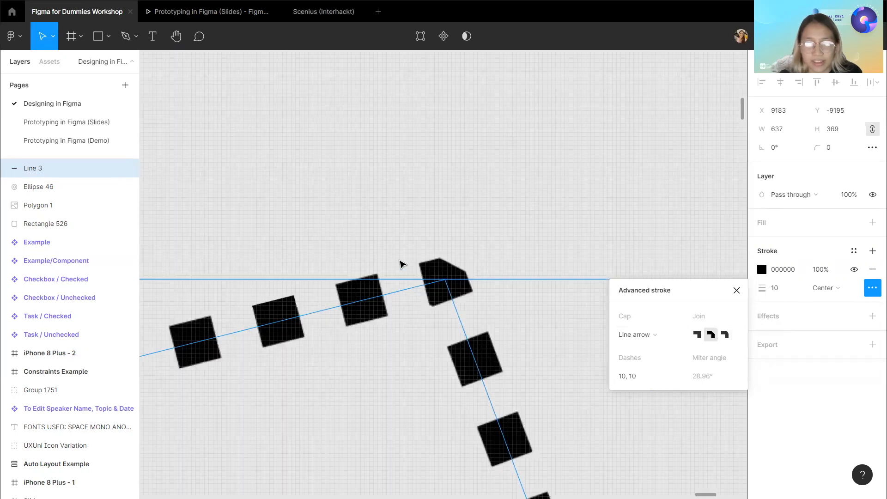
left_click(724, 334)
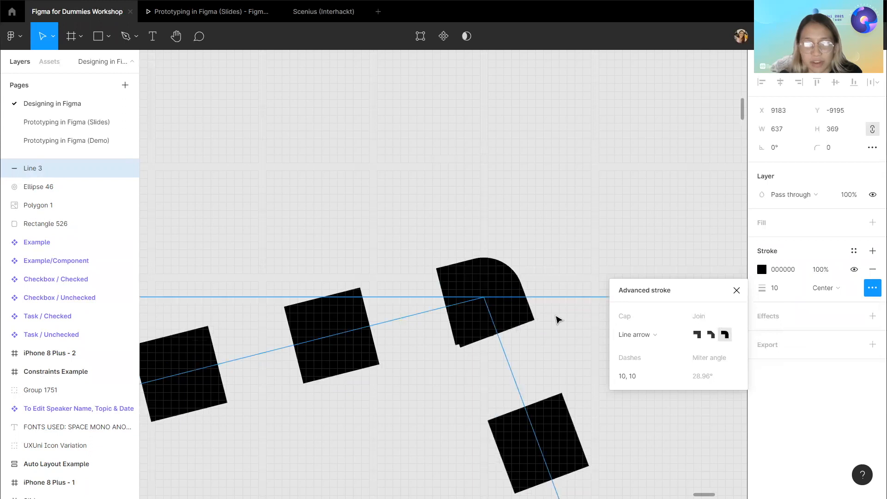
scroll(553, 311, "down", 6)
scroll(568, 247, "down", 10)
left_click(568, 248)
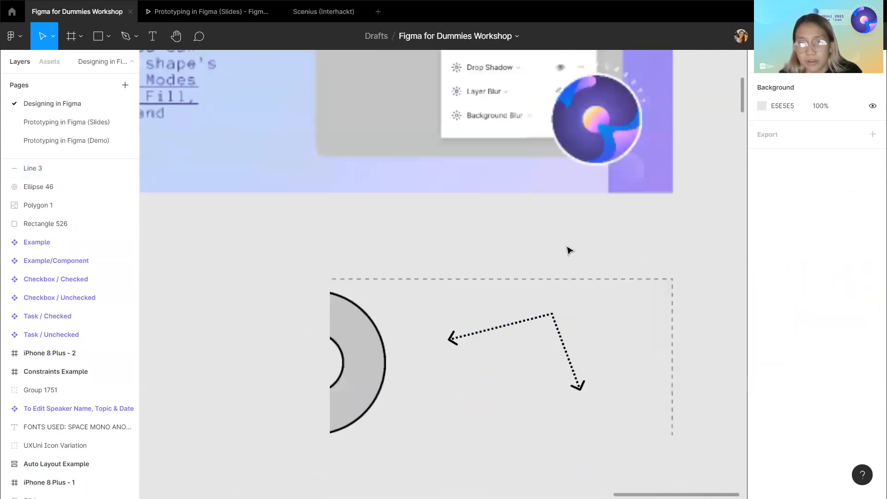
scroll(568, 250, "up", 5)
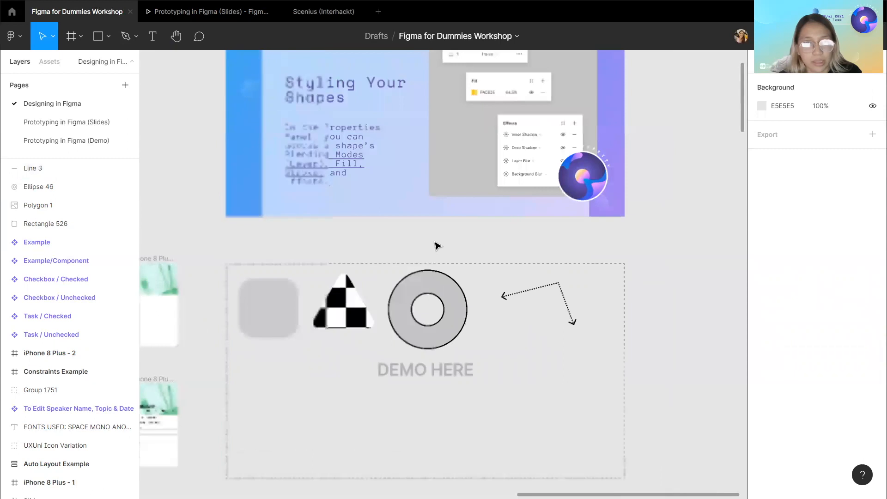
scroll(436, 245, "up", 1)
left_click(457, 357)
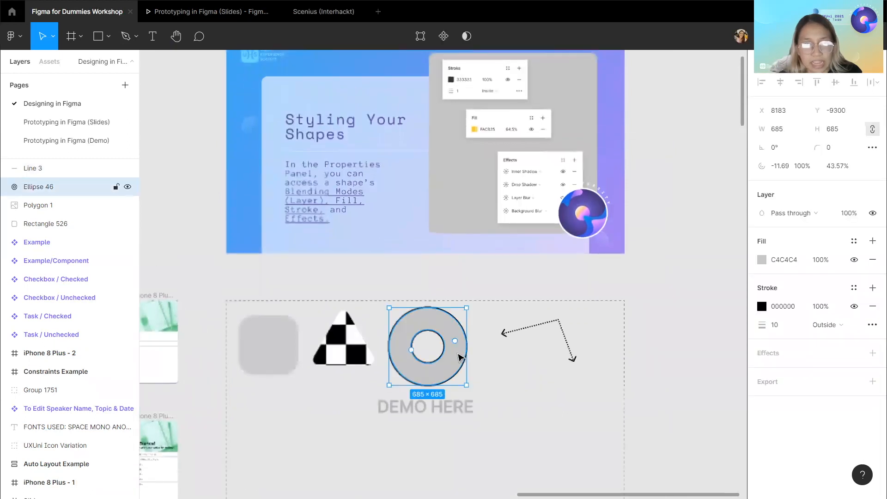
key("Return")
key("Escape")
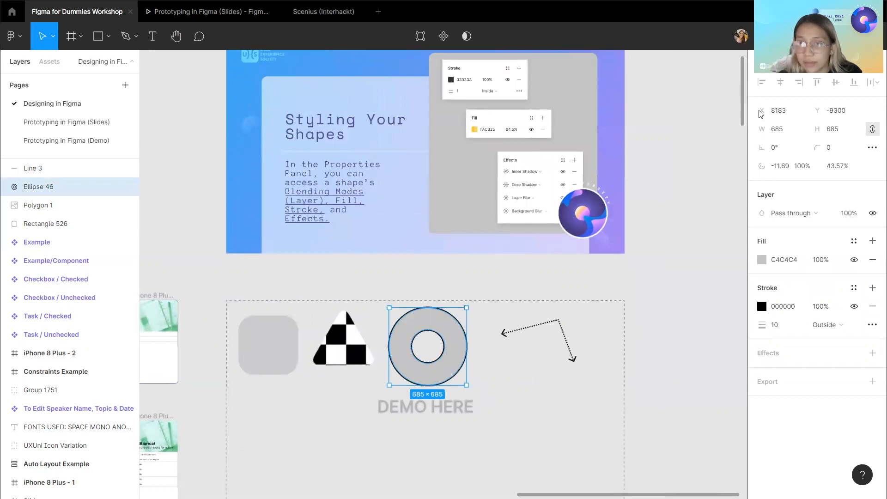
left_click(733, 169)
Zoom out to survey the canvas, then reselect the ring in the demo area.
scroll(732, 169, "right", 10)
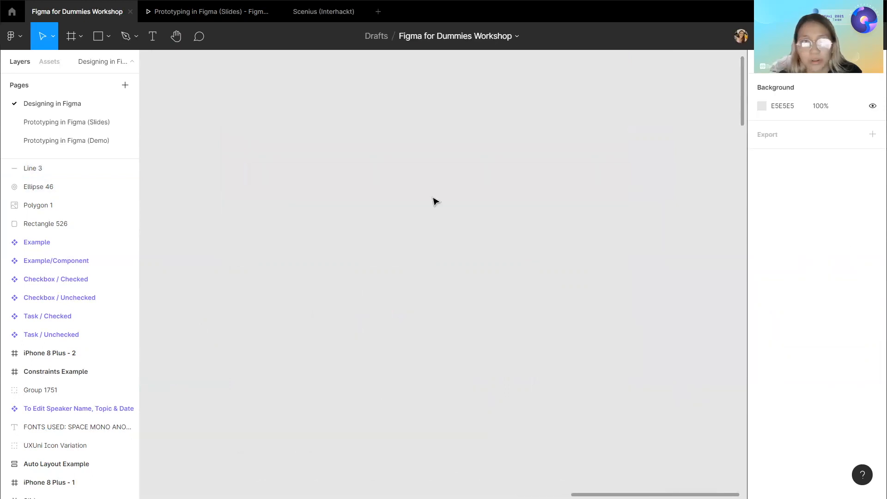
scroll(435, 201, "down", 5)
scroll(374, 224, "up", 6)
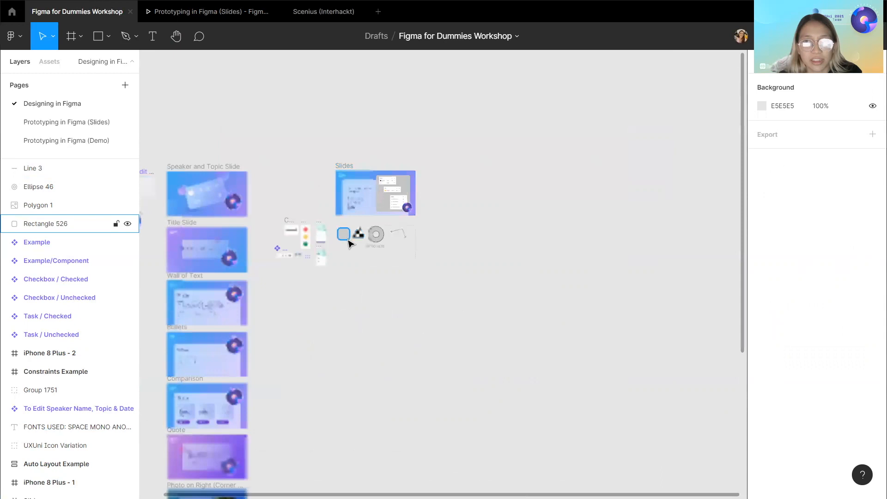
scroll(395, 243, "up", 3)
left_click(444, 247)
scroll(449, 251, "up", 3)
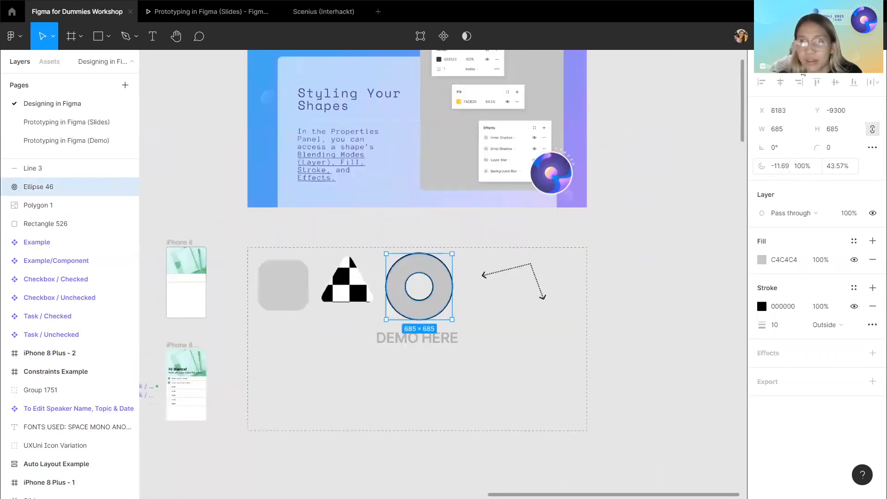
scroll(489, 275, "up", 1)
scroll(424, 334, "up", 3)
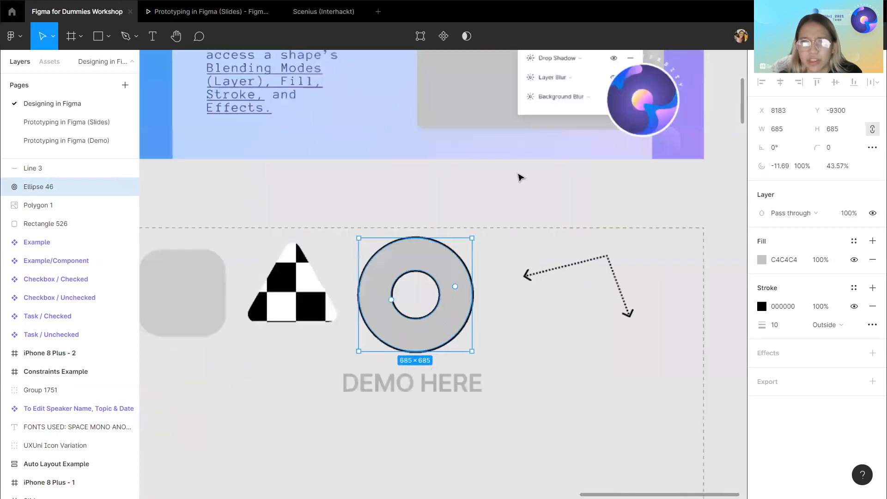
scroll(469, 342, "left", 2)
scroll(462, 351, "up", 3)
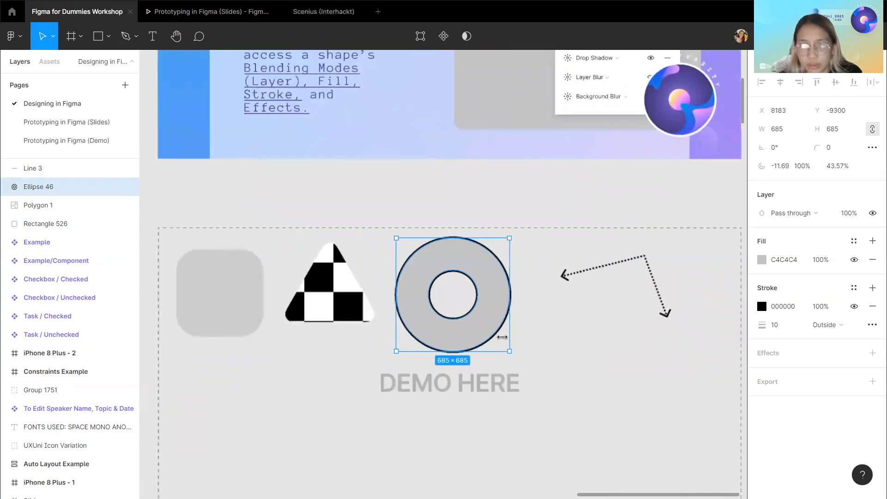
Add a drop shadow effect to the ring and open its shadow settings.
left_click(872, 354)
scroll(455, 324, "up", 2)
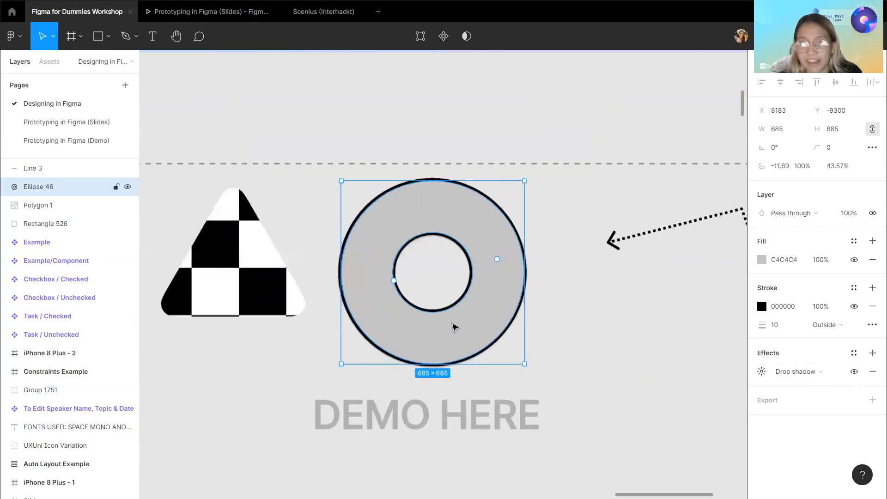
scroll(455, 327, "up", 3)
scroll(499, 345, "down", 2)
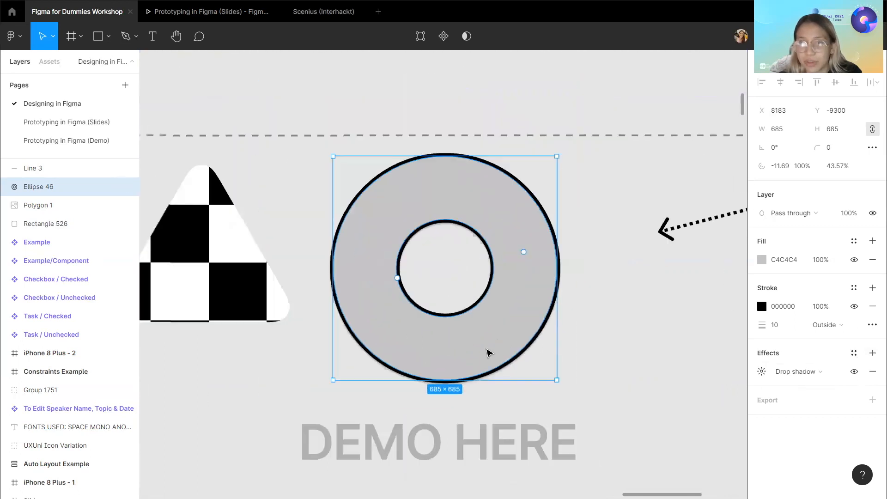
left_click(761, 371)
scroll(605, 387, "right", 4)
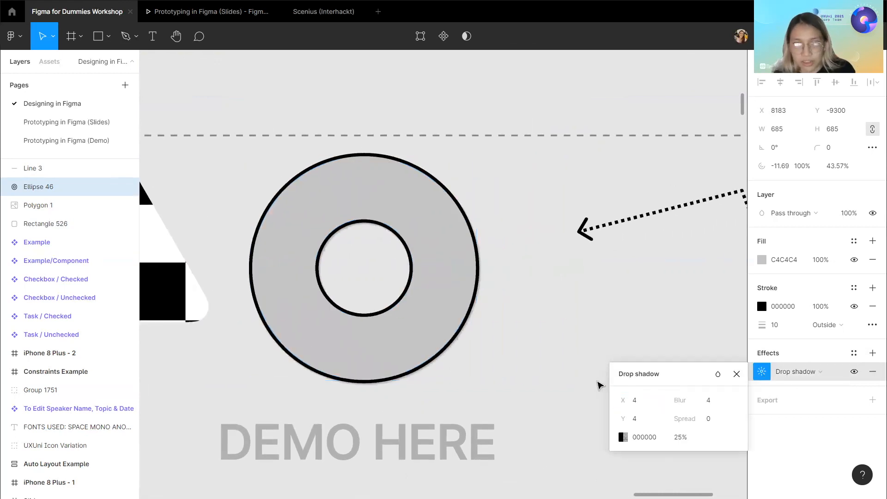
Set the drop shadow's Y offset to 8 and its blur to 20.
left_click(642, 419)
type("8")
key("Return")
left_click(721, 401)
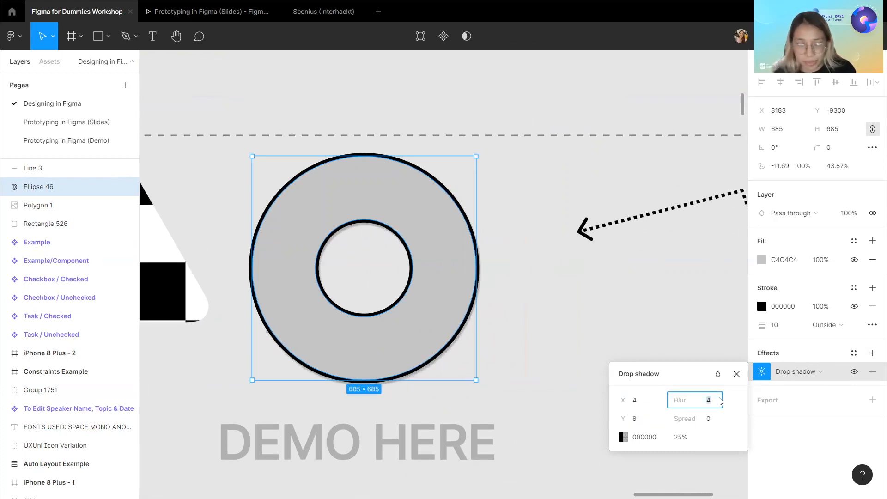
type("6")
key("Return")
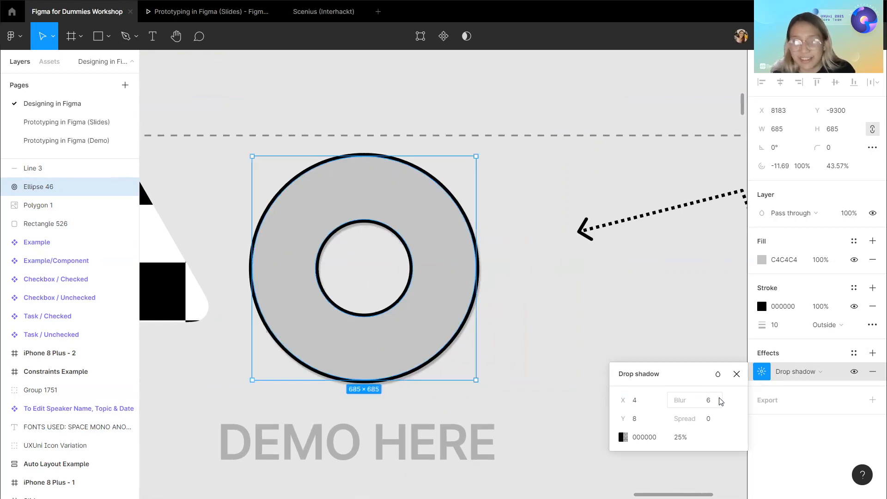
left_click(721, 401)
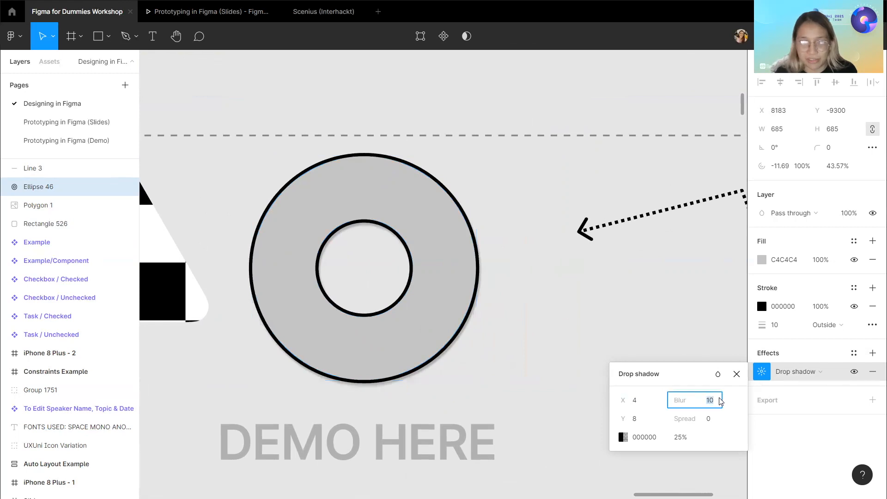
key("Return")
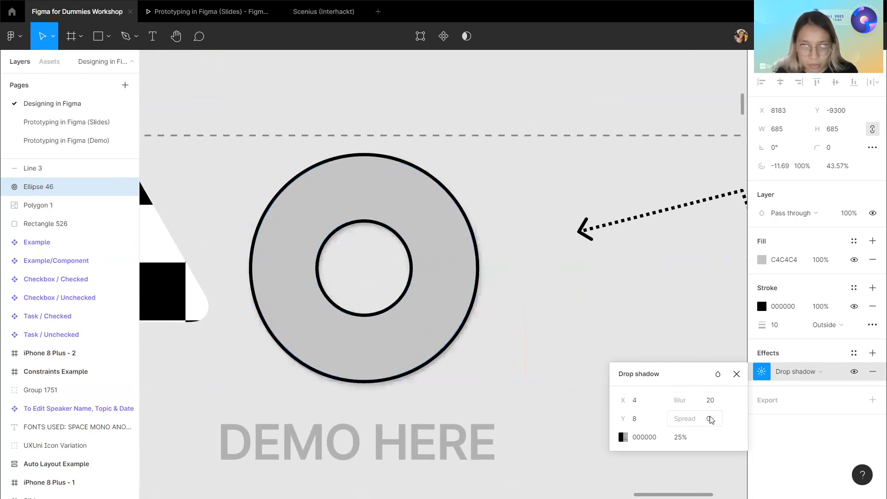
Try setting the drop shadow's spread to 30.
left_click(709, 419)
type("30")
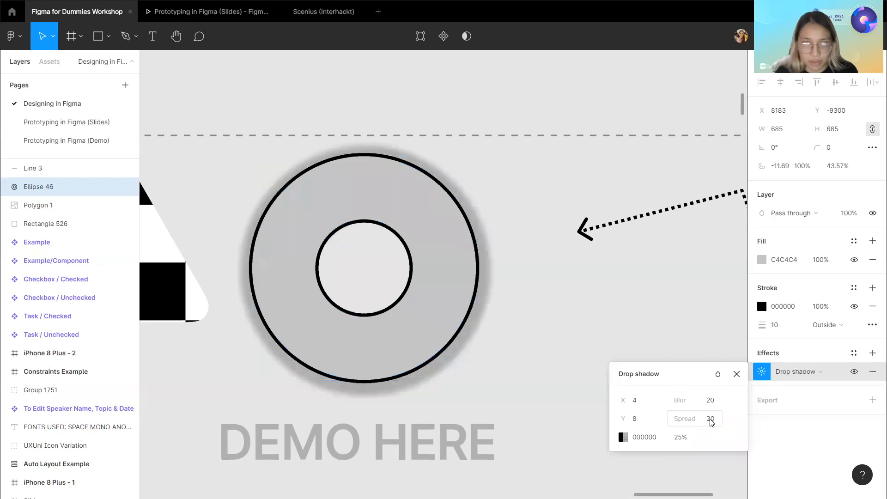
key("Return")
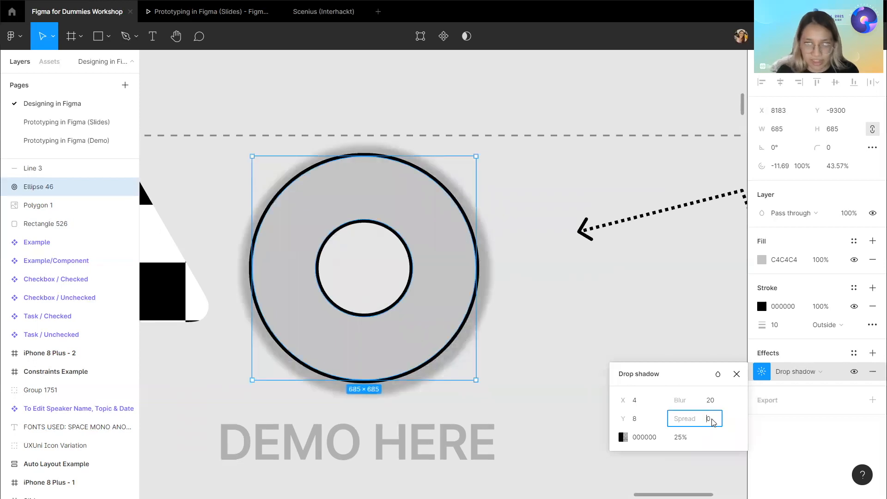
key("Return")
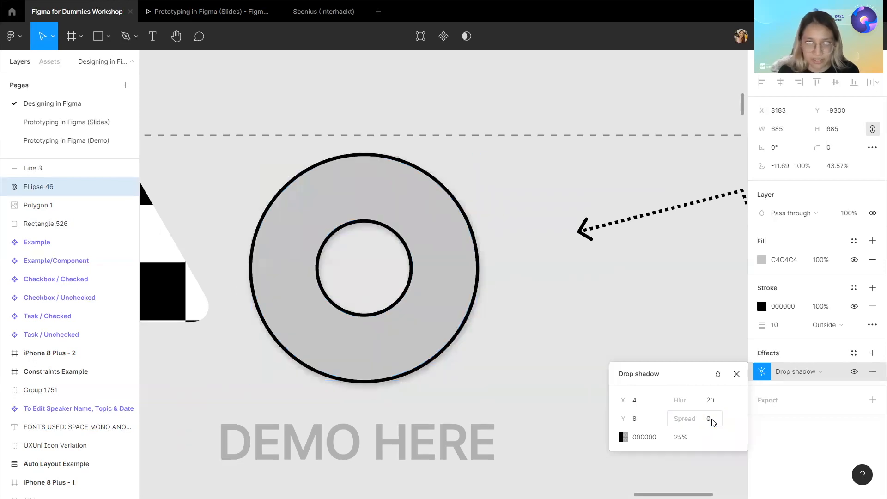
Switch the ring's effect type through inner shadow, layer blur and background blur, ending back on drop shadow.
left_click(639, 433)
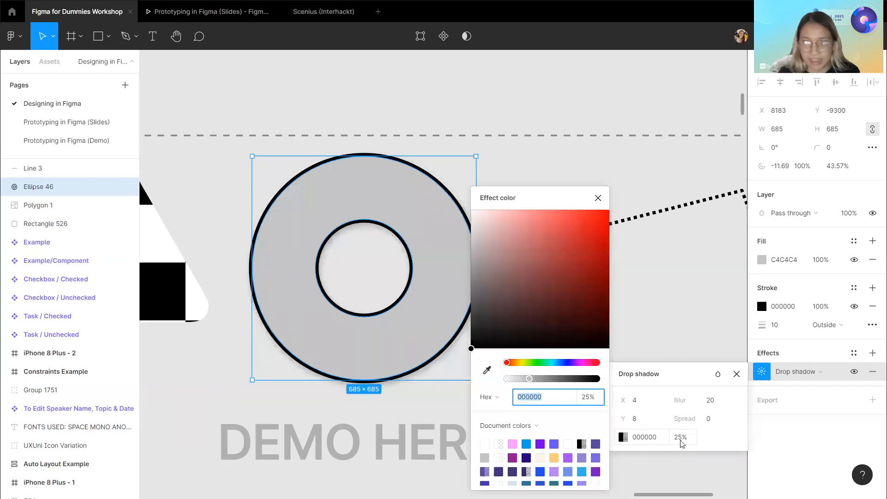
left_click(801, 373)
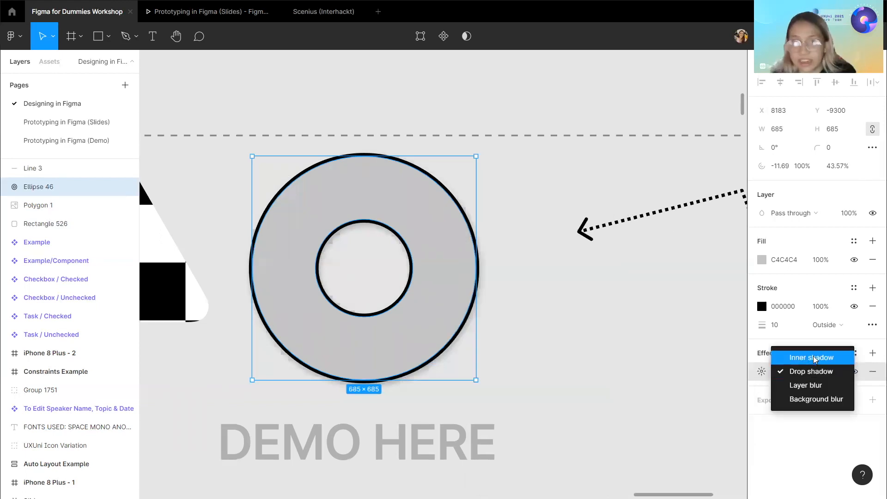
left_click(814, 358)
left_click(818, 372)
left_click(819, 398)
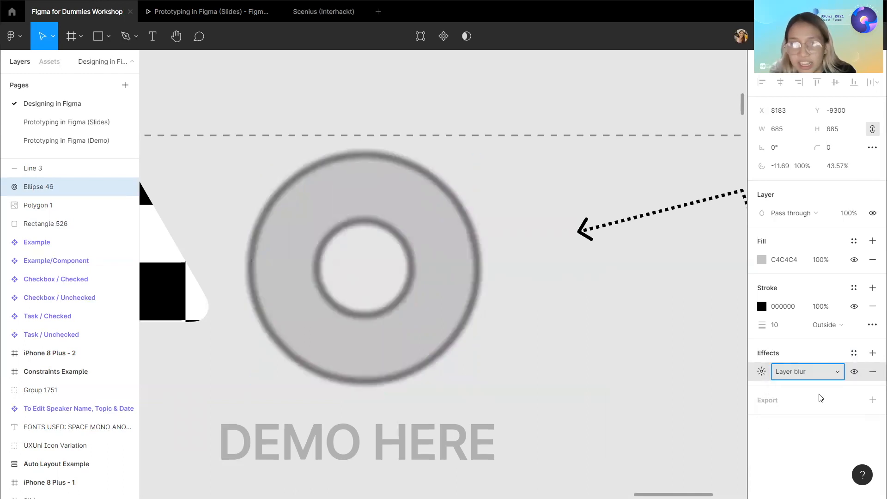
left_click(818, 372)
left_click(818, 387)
left_click(811, 371)
left_click(813, 343)
left_click(519, 108)
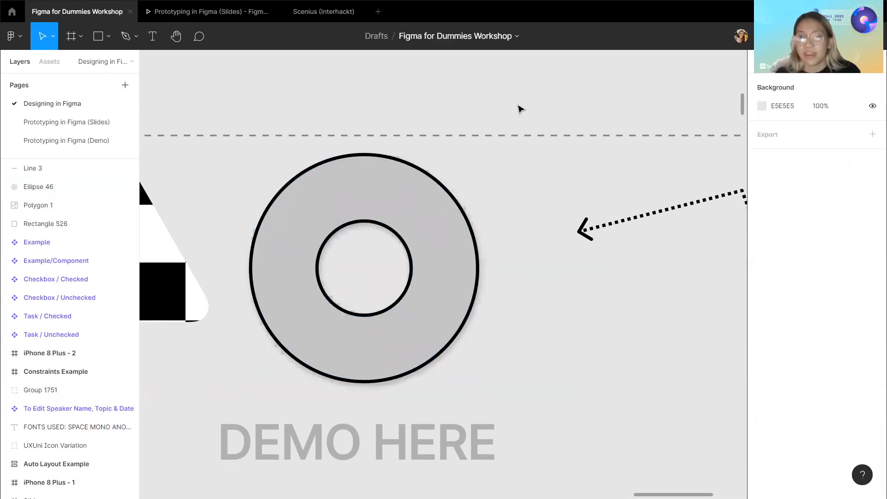
Add a second, linear gradient stroke to the ring.
left_click(438, 237)
scroll(439, 238, "down", 5)
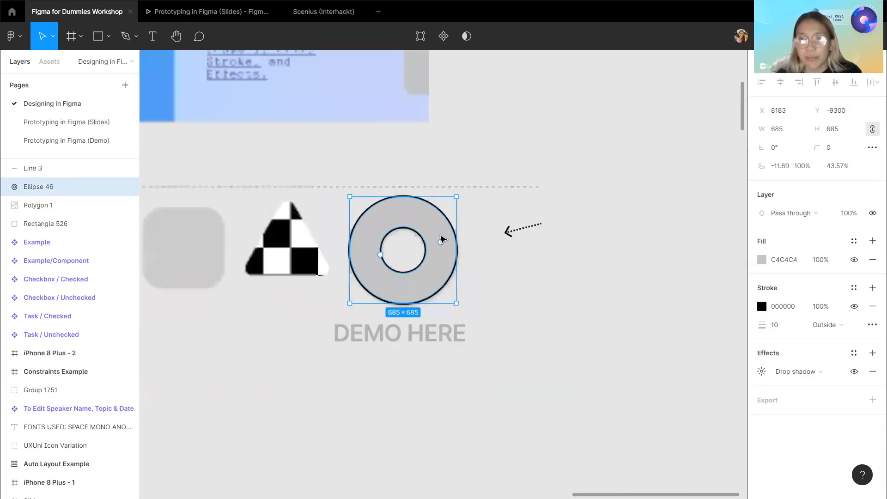
scroll(441, 239, "up", 3)
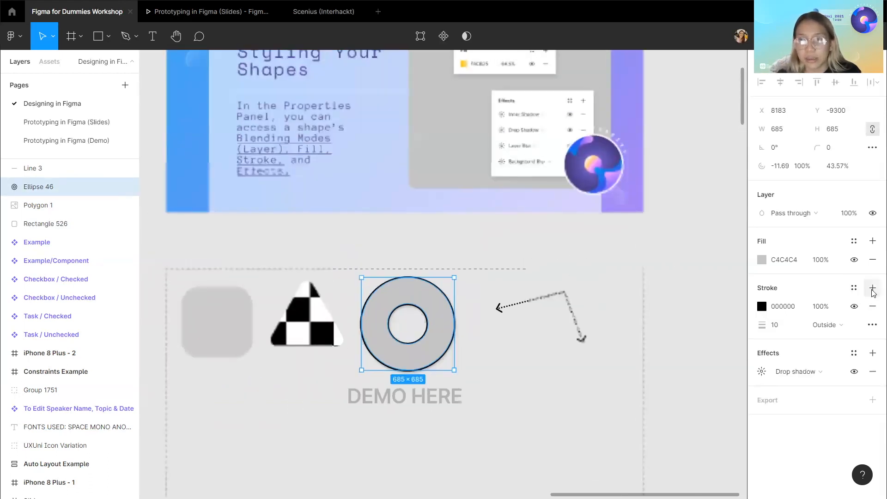
left_click(873, 290)
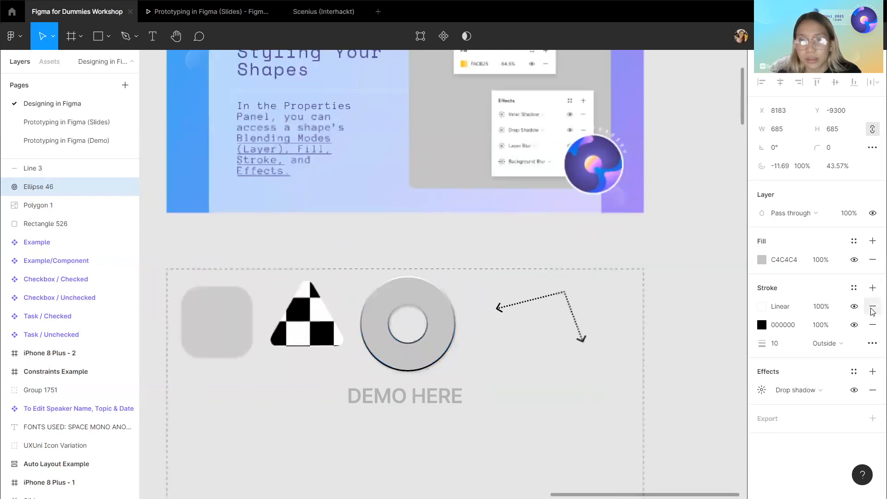
left_click(872, 309)
left_click(872, 287)
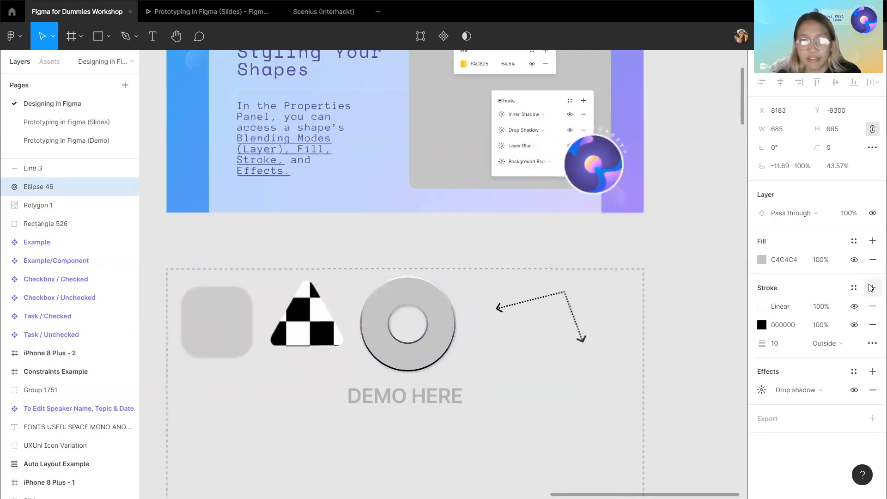
Hide the 11 Styling Your Shapes slide inside the Slides frame to reveal the Grouping Objects slide.
scroll(693, 318, "up", 1)
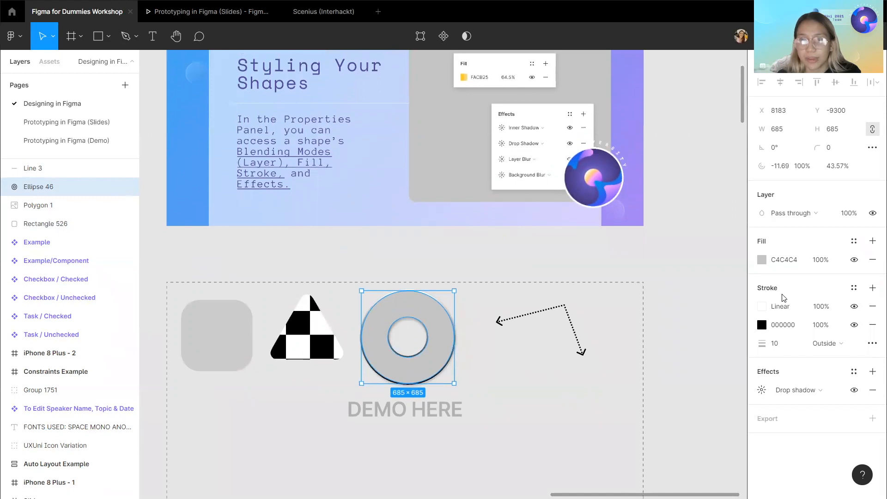
scroll(549, 284, "up", 3)
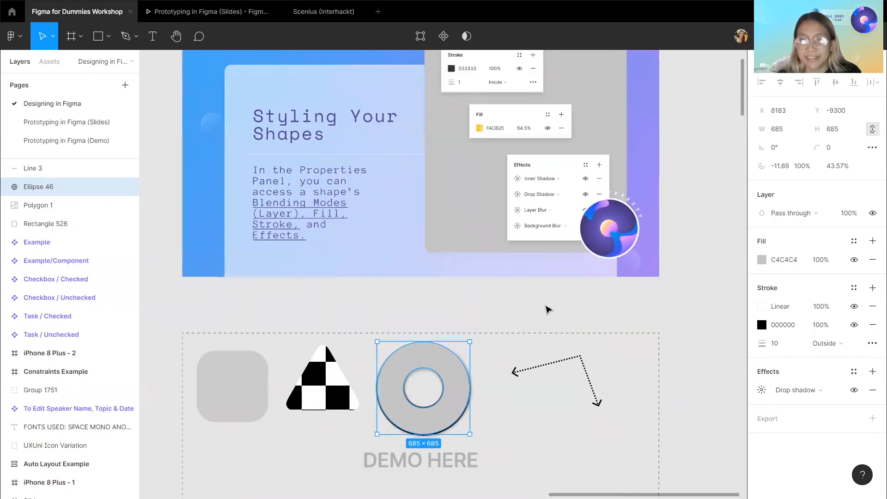
scroll(546, 309, "down", 3)
scroll(545, 313, "up", 5)
scroll(545, 313, "down", 5)
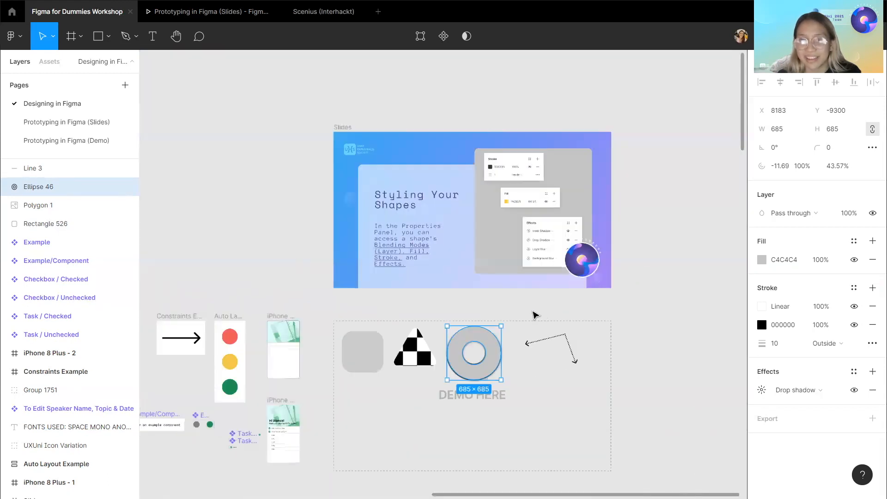
left_click(526, 313)
left_click(340, 128)
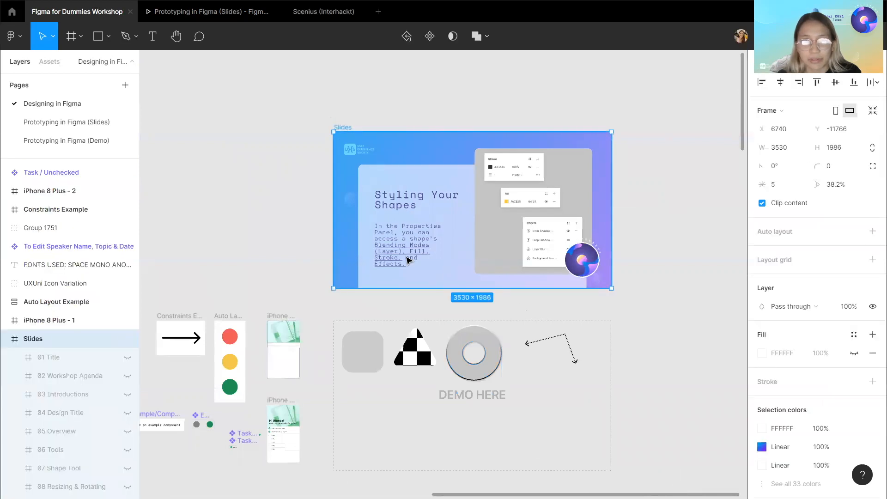
scroll(409, 260, "up", 2)
scroll(52, 370, "down", 4)
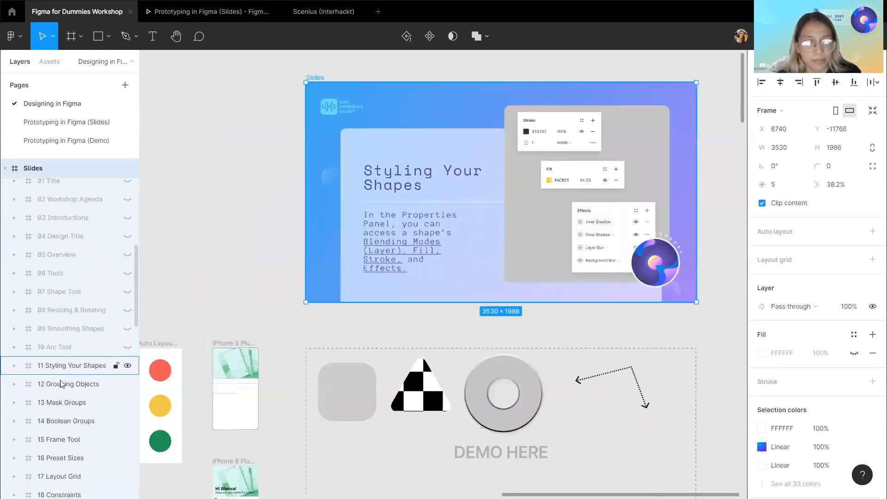
left_click(127, 353)
left_click(263, 288)
Examine the Grouping Objects slide and its grid of stars.
scroll(262, 287, "right", 2)
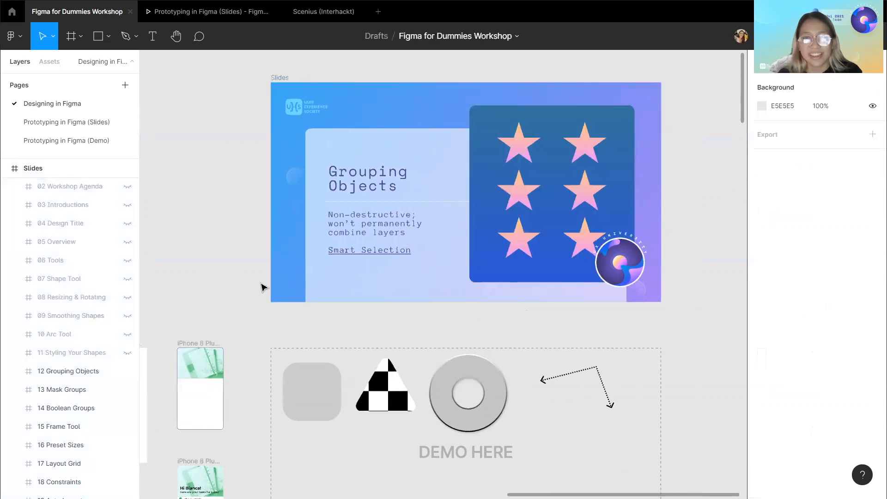
scroll(476, 220, "up", 2)
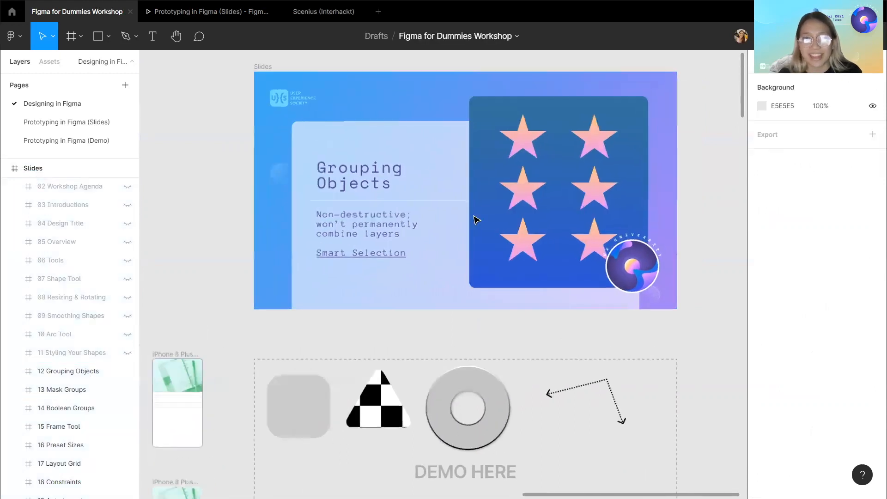
scroll(476, 220, "down", 1)
scroll(476, 219, "up", 2)
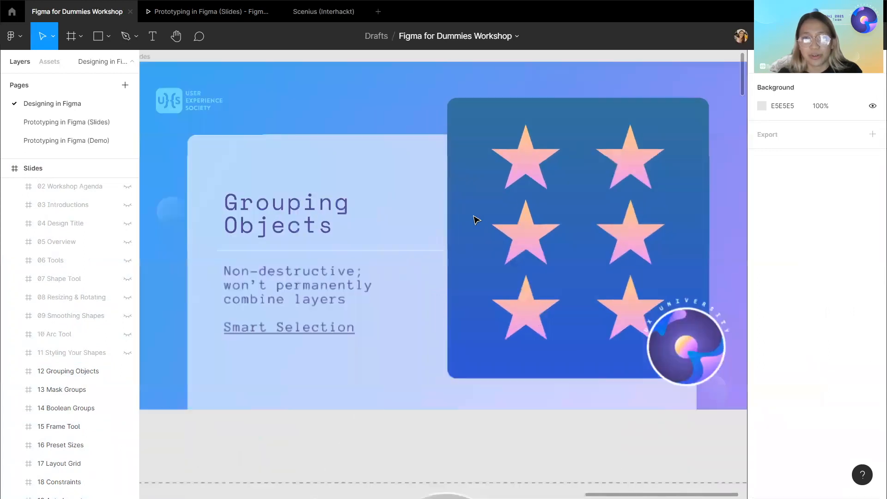
scroll(476, 220, "down", 4)
scroll(476, 219, "up", 4)
scroll(476, 219, "down", 2)
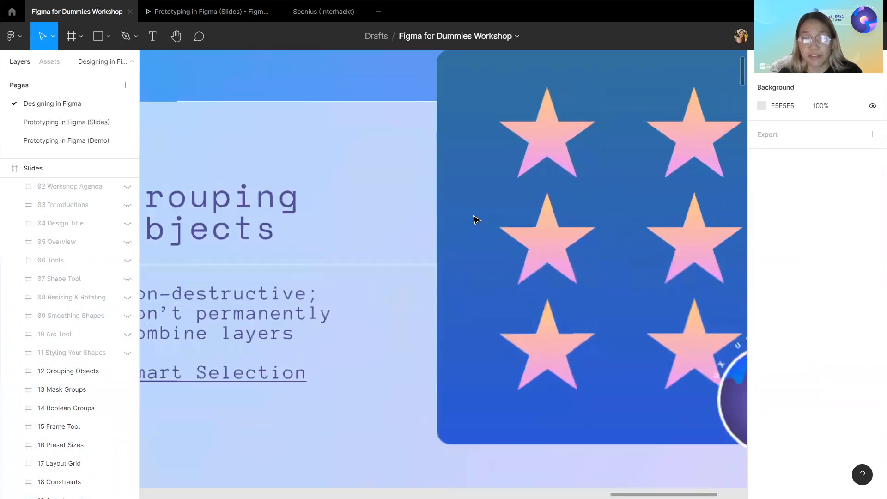
scroll(476, 219, "down", 2)
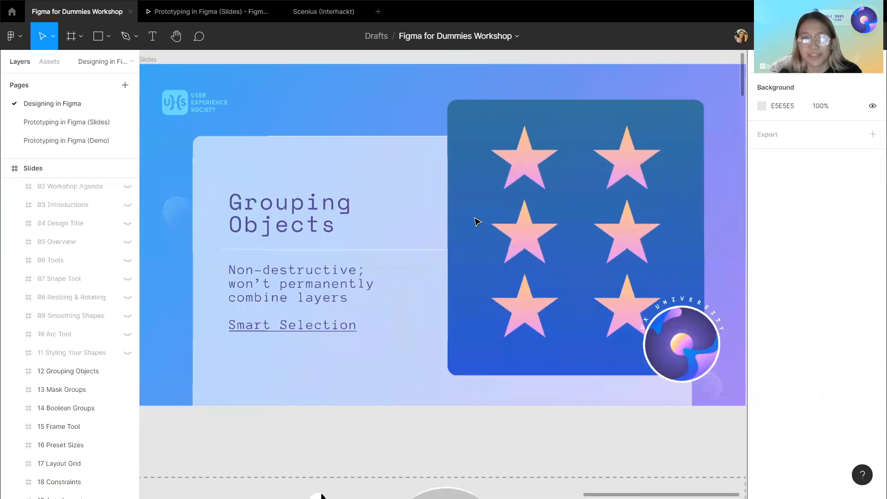
scroll(477, 224, "down", 2)
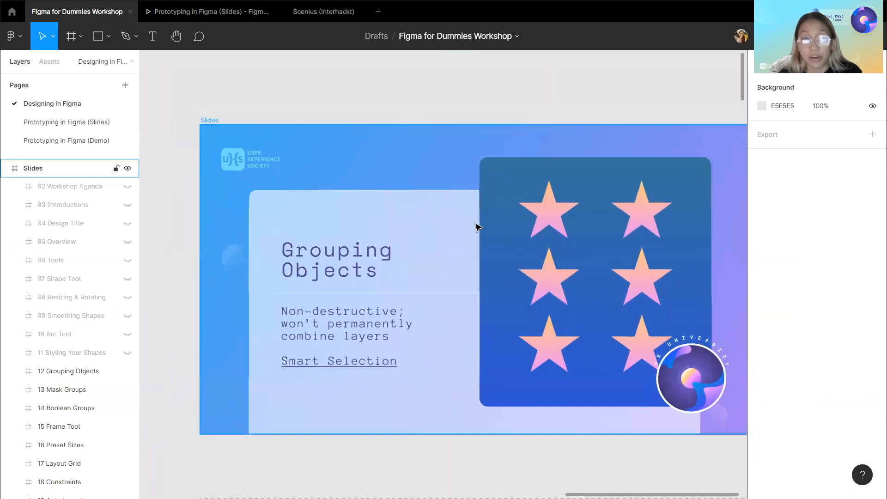
scroll(522, 283, "down", 1)
Select the stars group and use smart selection spacing handles to widen the gap between star columns to 215.
left_click(525, 285)
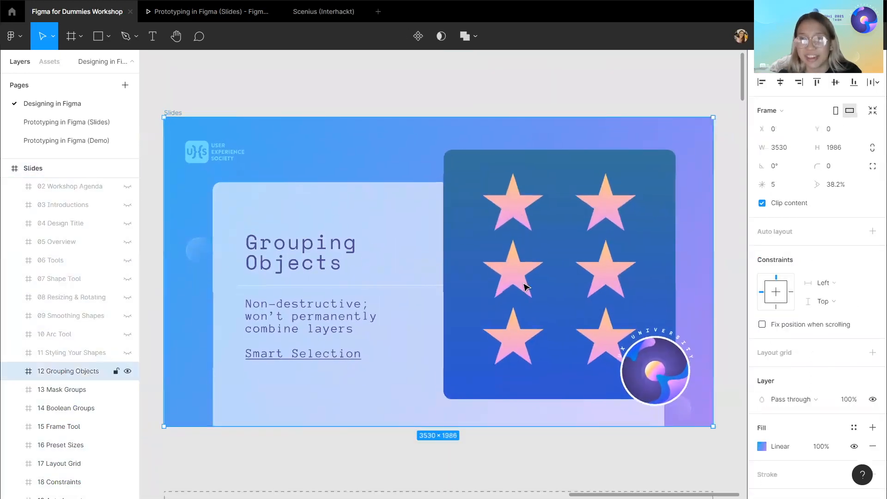
left_click(524, 286)
scroll(525, 286, "down", 1)
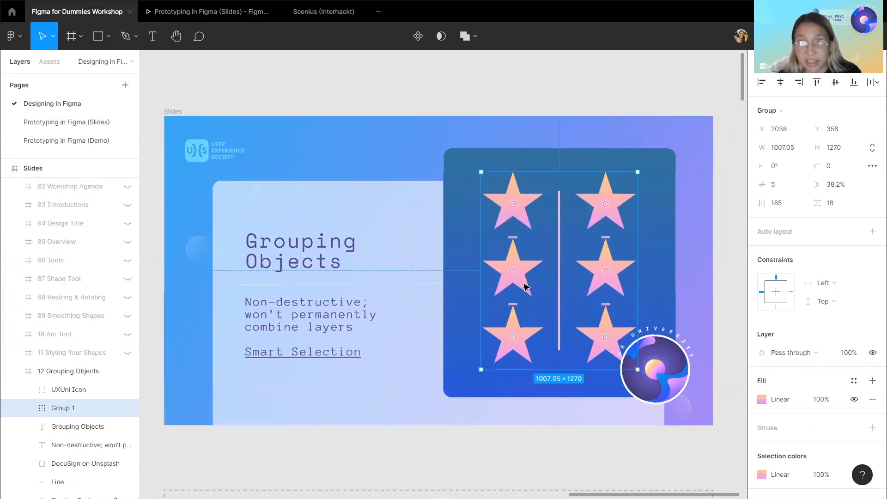
scroll(525, 286, "left", 1)
scroll(46, 402, "down", 3)
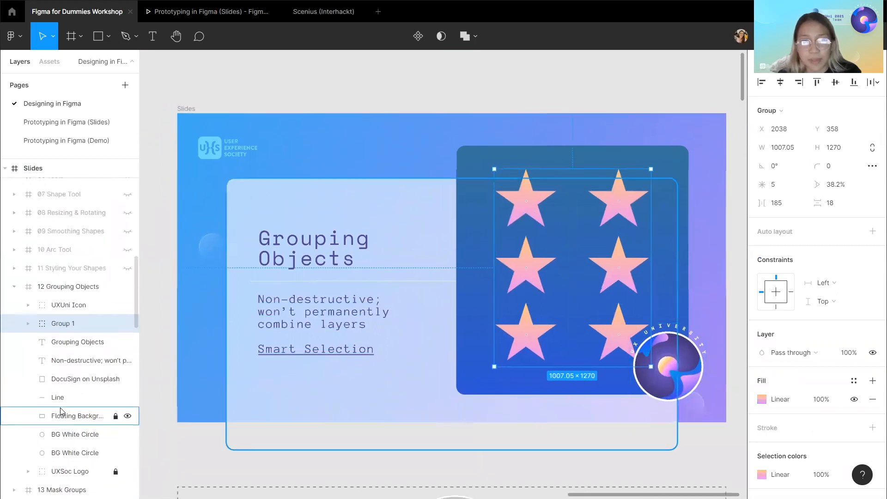
left_click(28, 323)
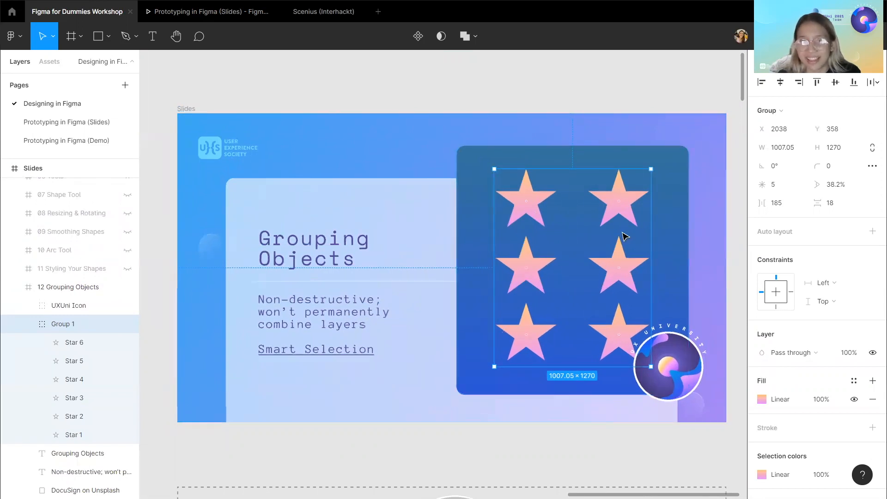
mouse_move(566, 256)
left_mouse_down()
mouse_move(605, 259)
mouse_move(557, 260)
mouse_move(581, 260)
left_mouse_up()
scroll(508, 268, "right", 2)
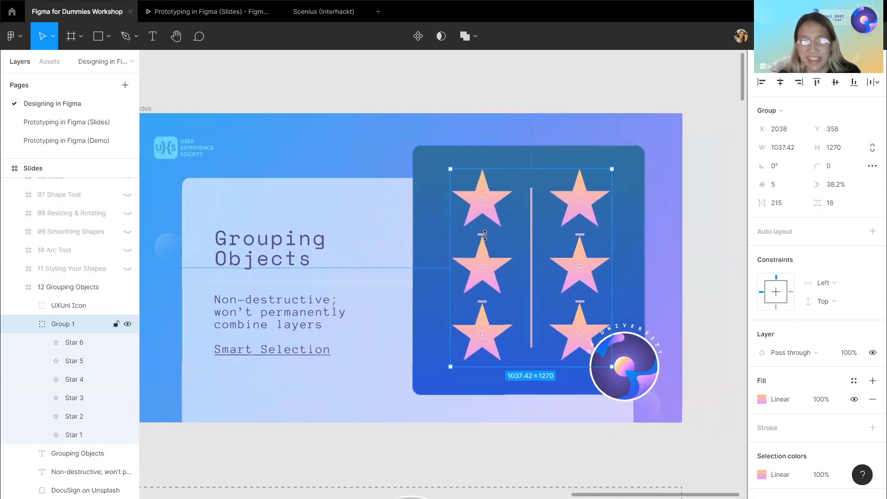
left_click_drag(485, 211, 494, 245)
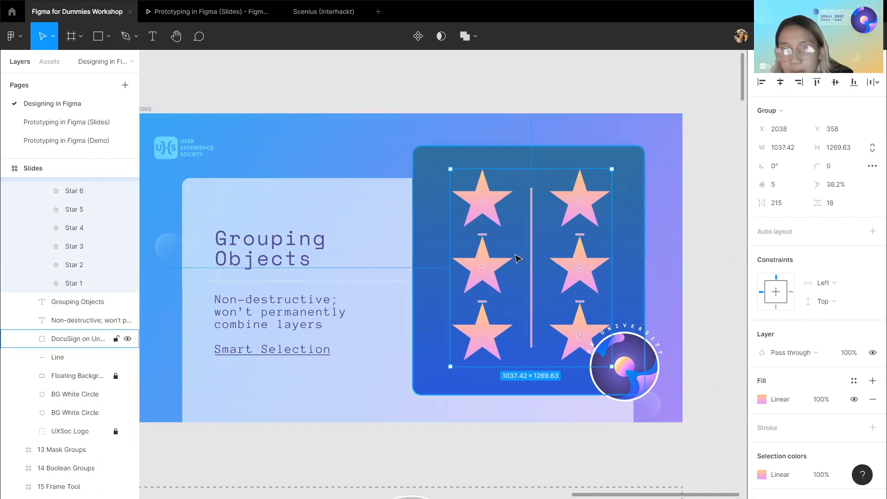
Collapse the Group 1 and 12 Grouping Objects layers inside the Slides frame.
scroll(517, 257, "down", 3)
key("Escape")
scroll(507, 217, "down", 3)
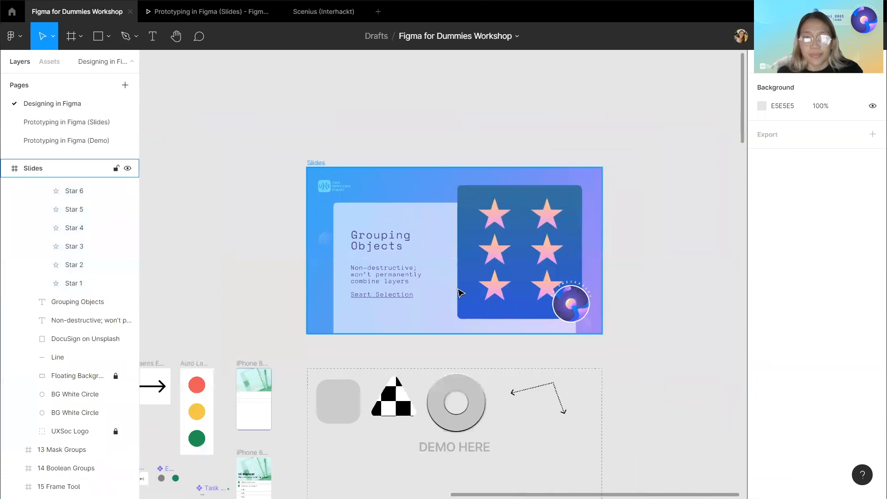
scroll(461, 292, "down", 1)
scroll(498, 244, "up", 3)
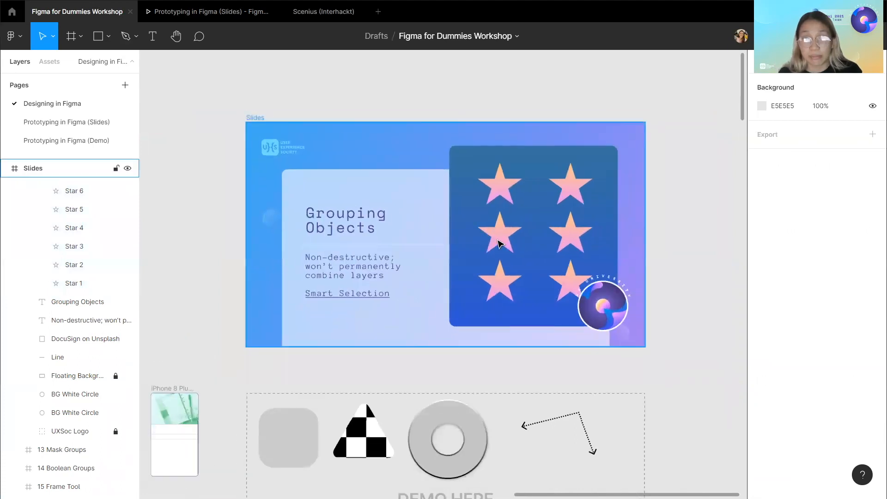
left_click(499, 243)
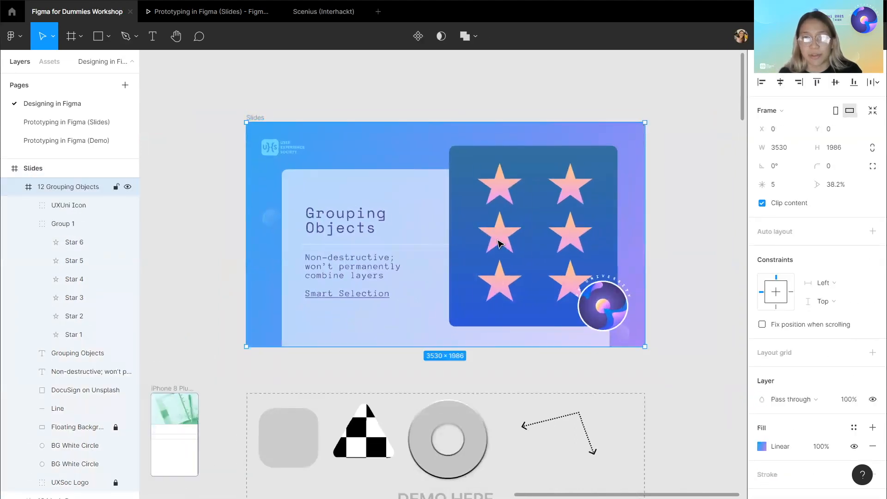
left_click(356, 108)
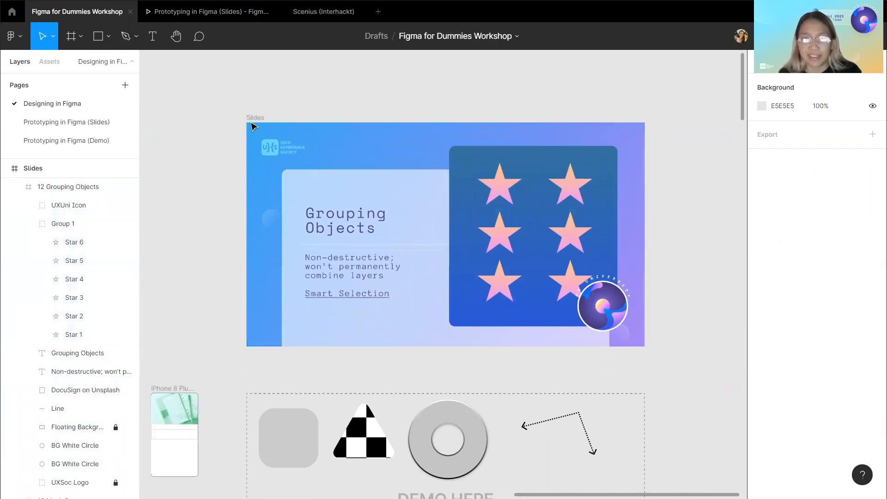
left_click(253, 123)
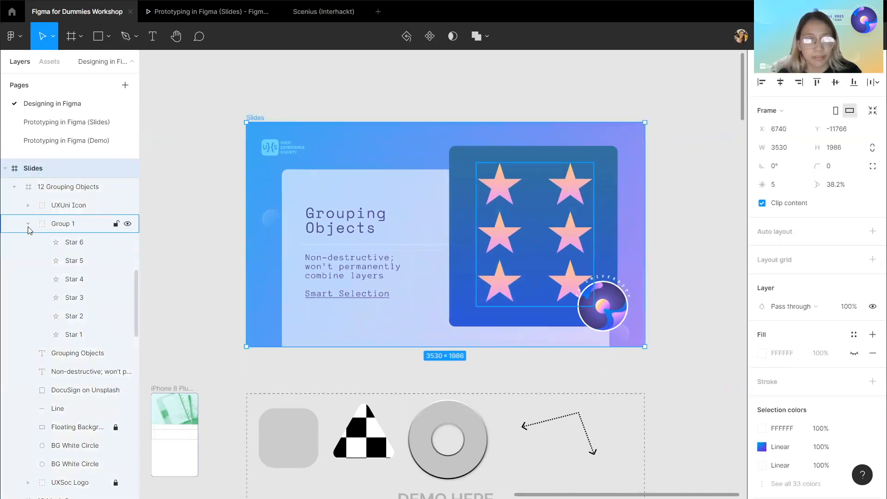
left_click(28, 224)
scroll(92, 208, "up", 1)
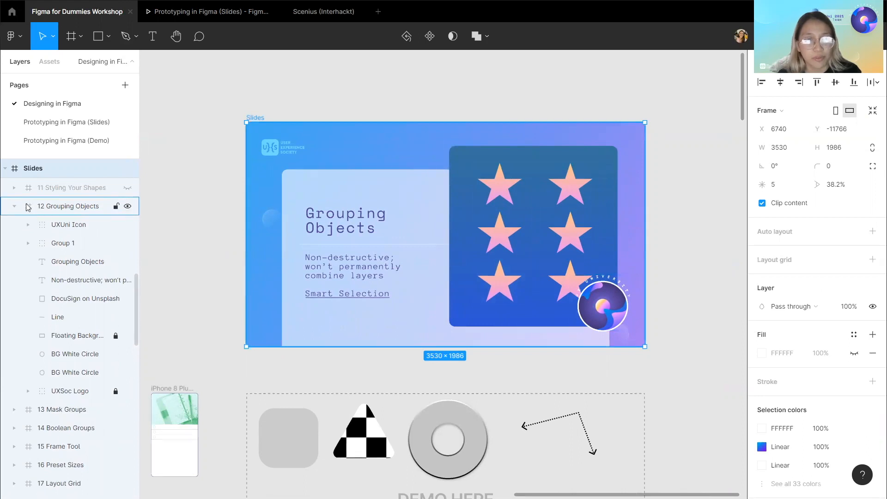
left_click(14, 208)
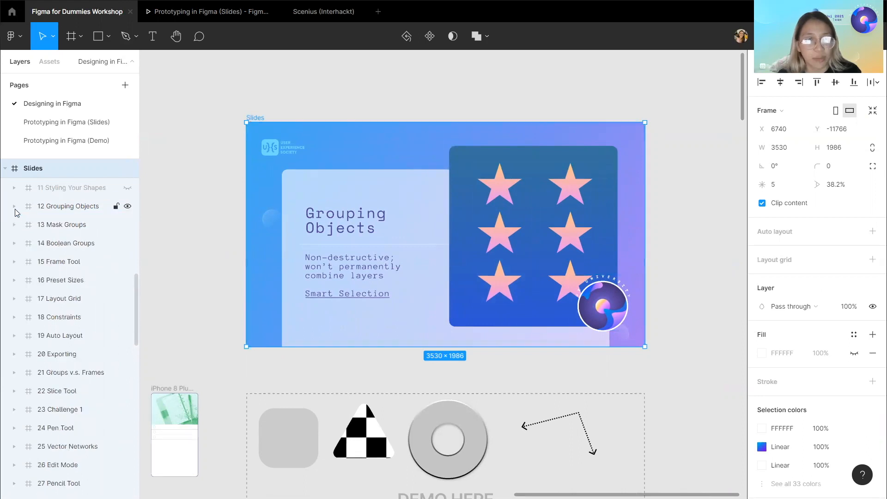
Hide the 13 Mask Groups slide and unhide the 12 Grouping Objects slide.
left_click(127, 207)
left_click(199, 291)
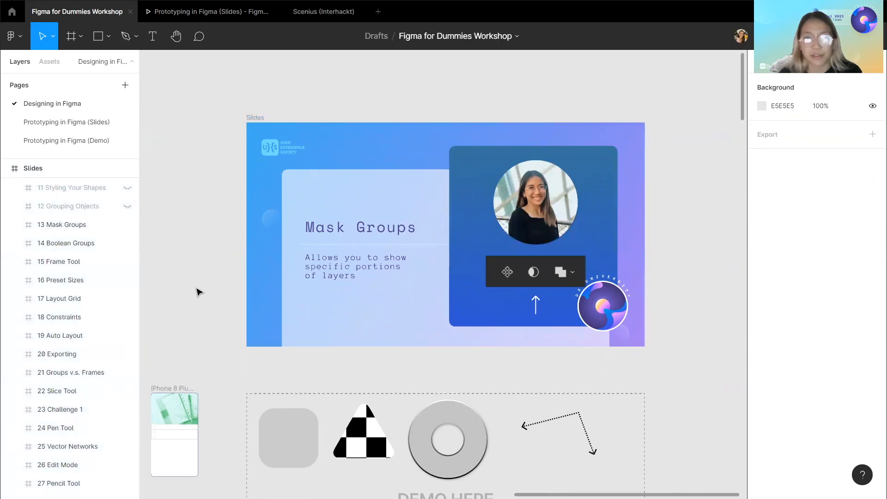
scroll(197, 288, "right", 1)
scroll(195, 288, "left", 1)
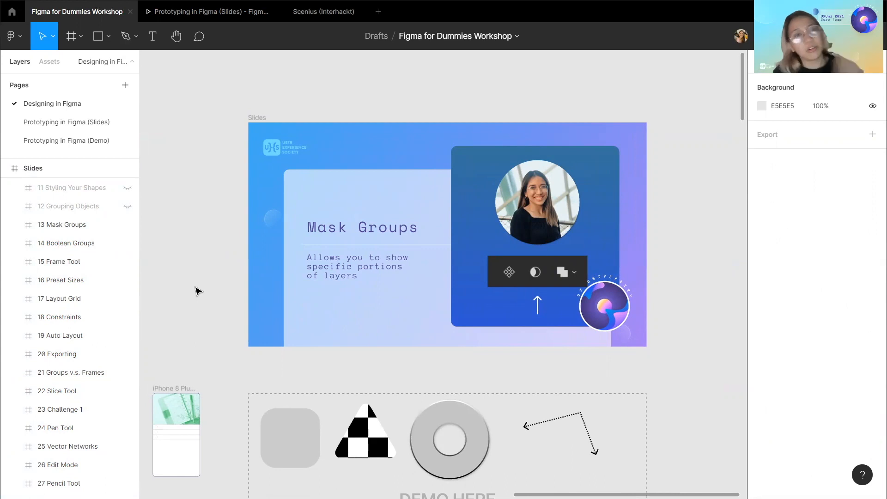
left_click(127, 225)
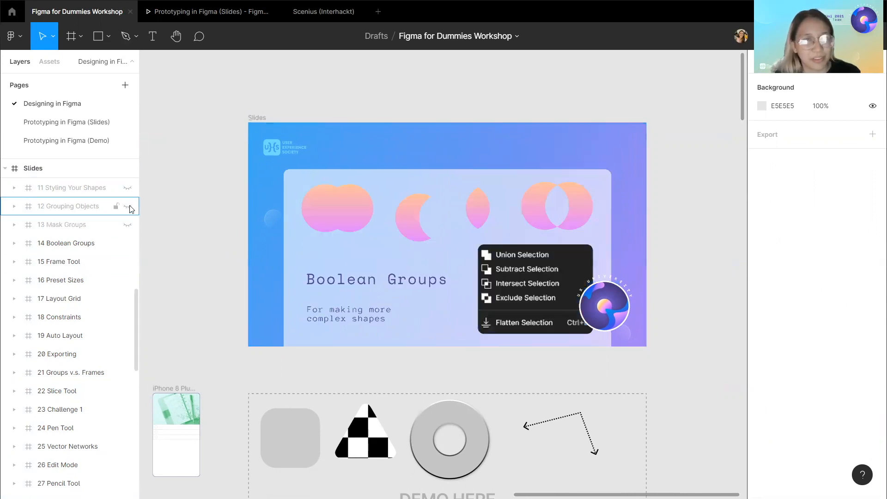
left_click(128, 207)
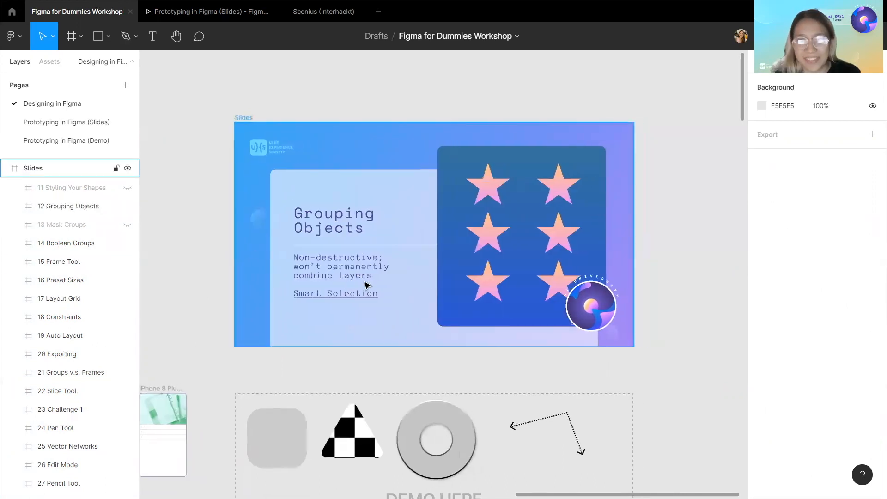
Select the four demo shapes, group them, and ungroup them again.
scroll(366, 286, "down", 1)
scroll(368, 285, "down", 1)
left_click(277, 368)
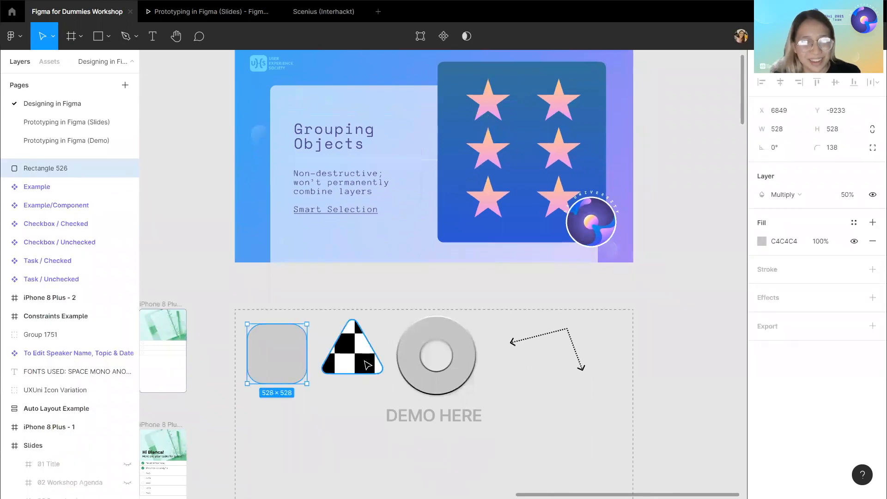
left_click(378, 368, "shift")
left_click(434, 384, "shift")
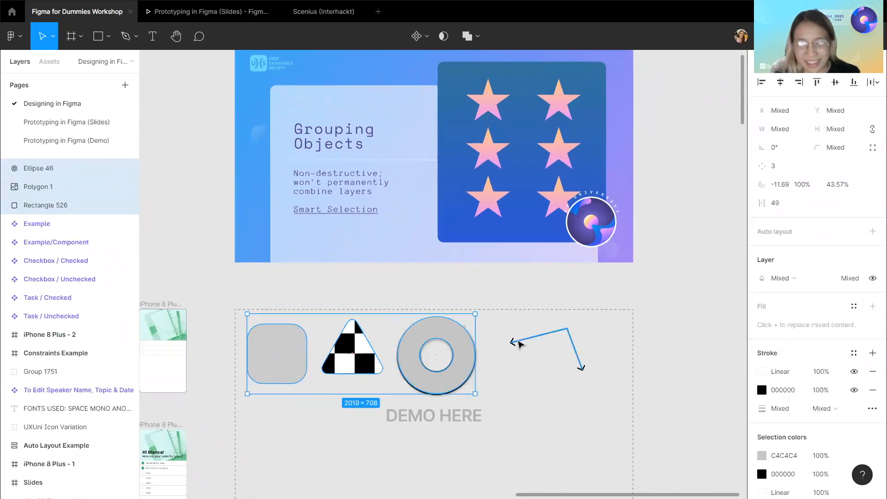
left_click(518, 343, "shift")
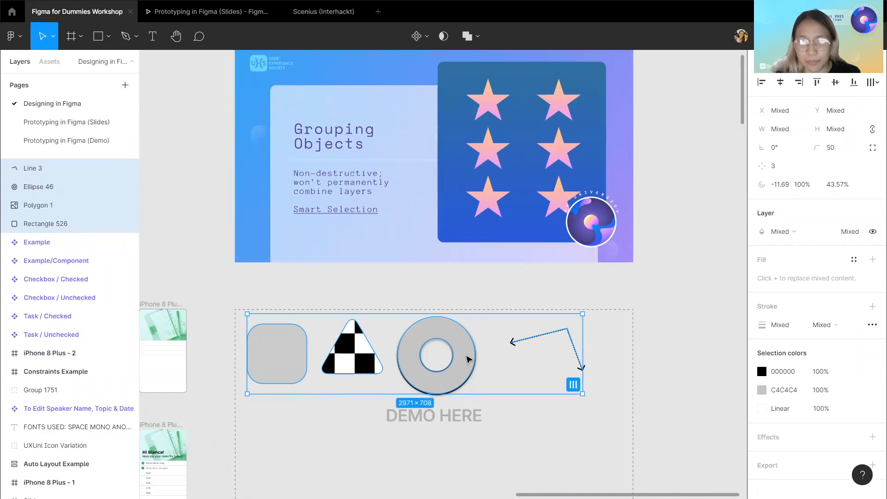
right_click(465, 354)
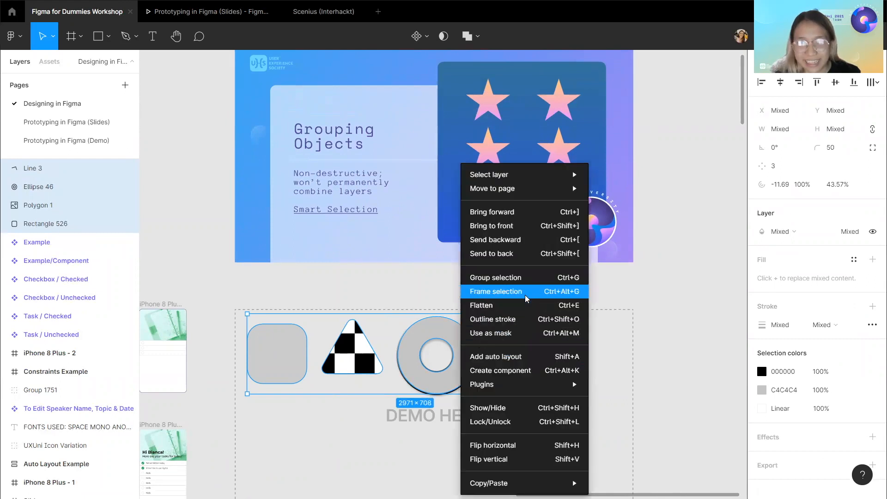
left_click(536, 281)
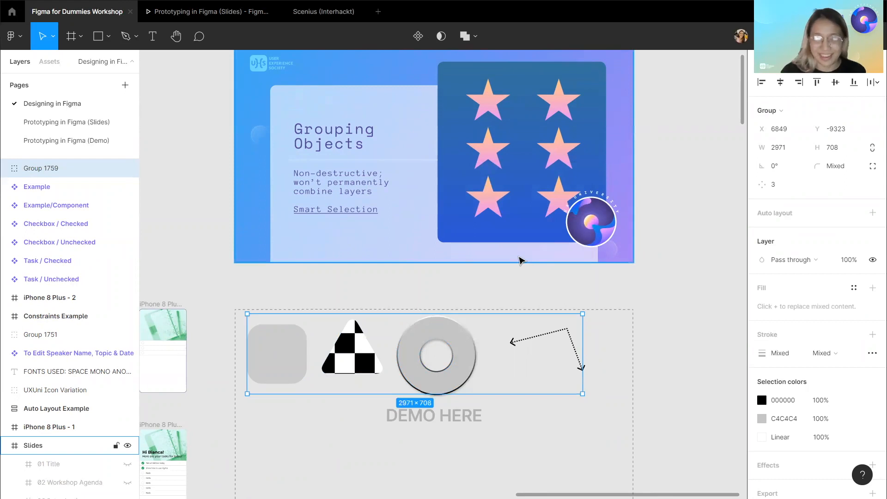
key("ctrl+shift+g")
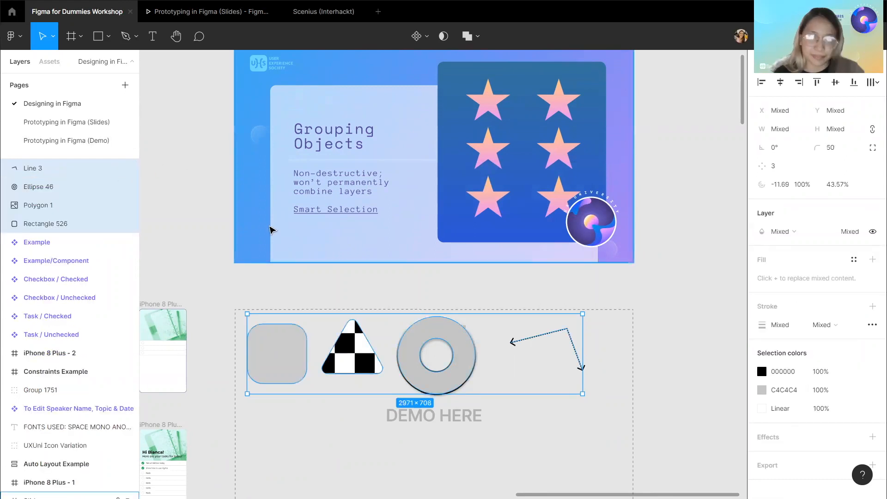
Hide the 12 Grouping Objects slide and unhide the 13 Mask Groups slide.
scroll(270, 229, "up", 2)
left_click(243, 78)
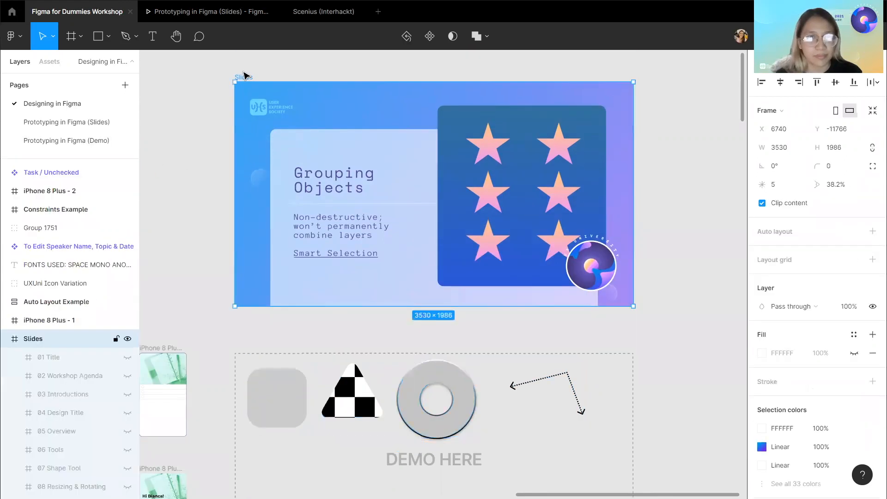
scroll(65, 337, "down", 5)
scroll(65, 336, "down", 3)
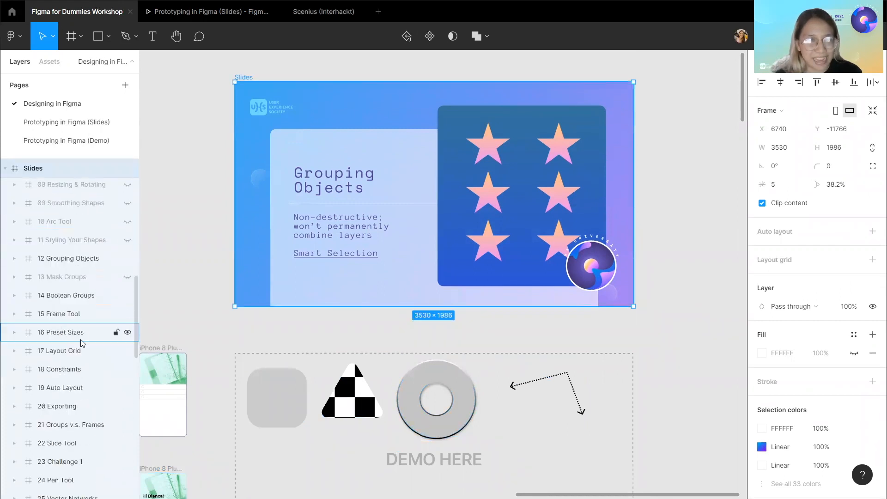
left_click(130, 276)
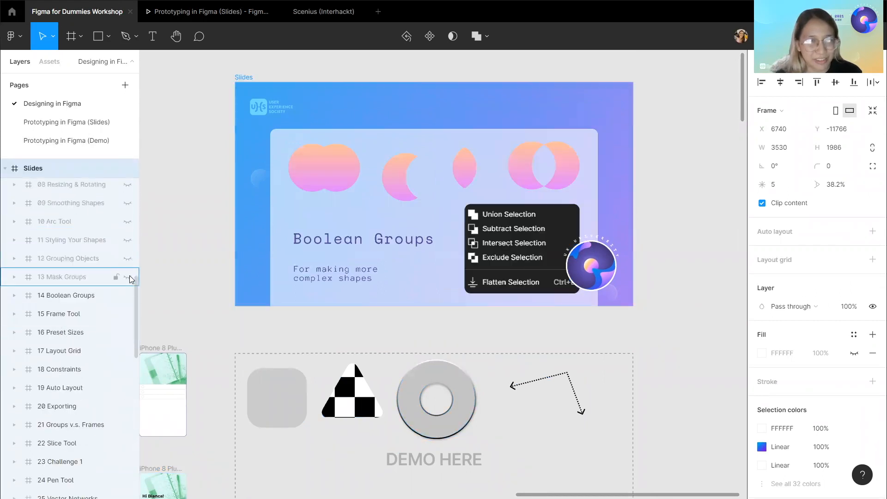
left_click(130, 276)
left_click(341, 334)
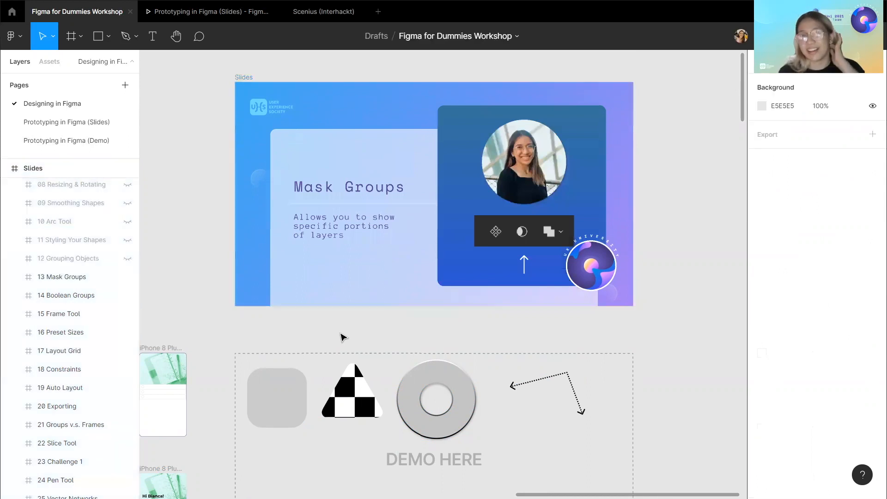
Copy the photo from the Mask Group and paste it into the DEMO HERE area.
double_click(523, 175)
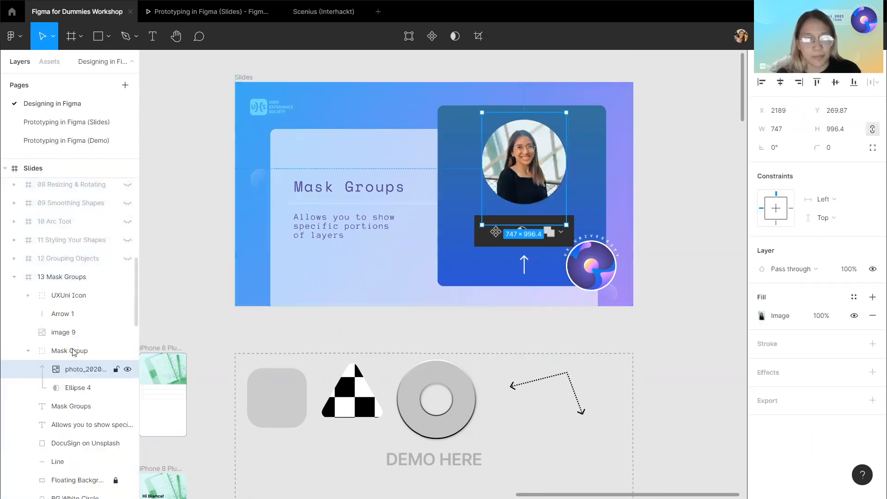
scroll(76, 354, "down", 1)
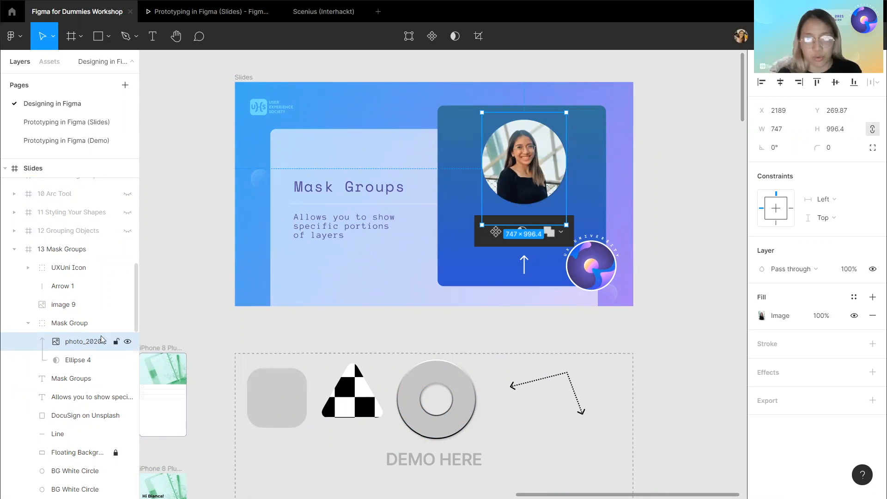
left_click(299, 328)
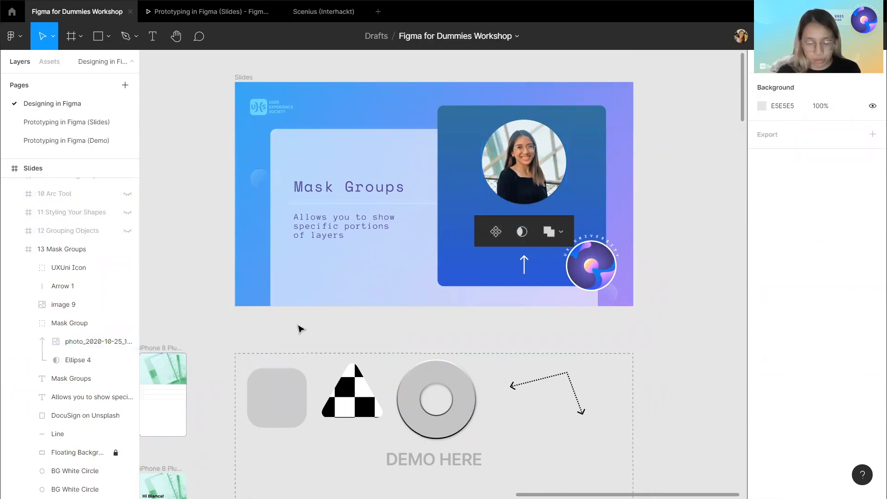
key("ctrl+v")
left_click_drag(540, 175, 624, 405)
Reposition the pasted photo beside the demo shapes below the arrow.
scroll(625, 404, "down", 3)
double_click(549, 394)
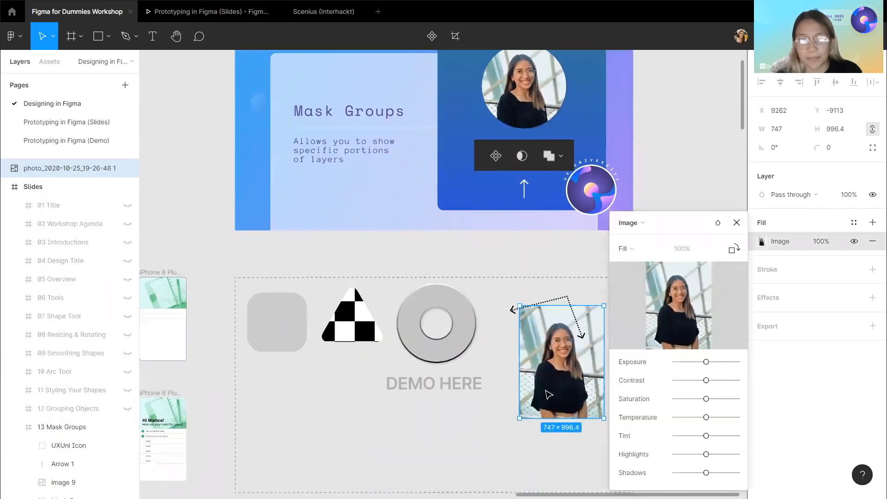
left_click(560, 259)
left_click(539, 380)
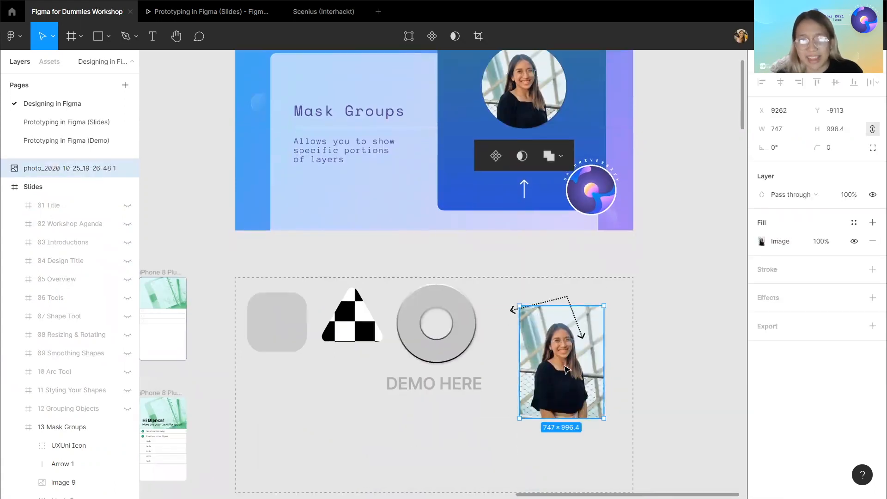
double_click(538, 380)
left_click(543, 277)
left_click_drag(540, 372, 508, 394)
scroll(534, 353, "down", 1)
left_click_drag(534, 356, 546, 377)
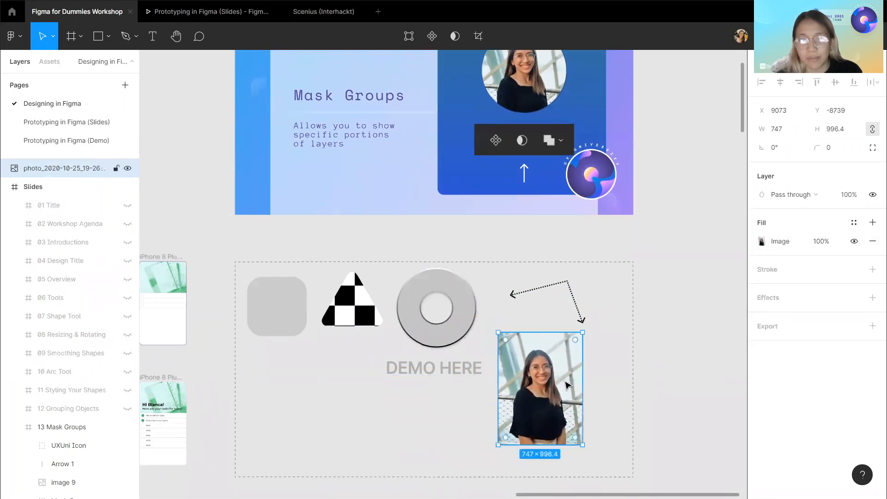
Draw a circle about 706 × 706 over the upper part of the photo with the Ellipse tool.
scroll(564, 383, "up", 2)
scroll(563, 363, "down", 3)
scroll(546, 314, "up", 3)
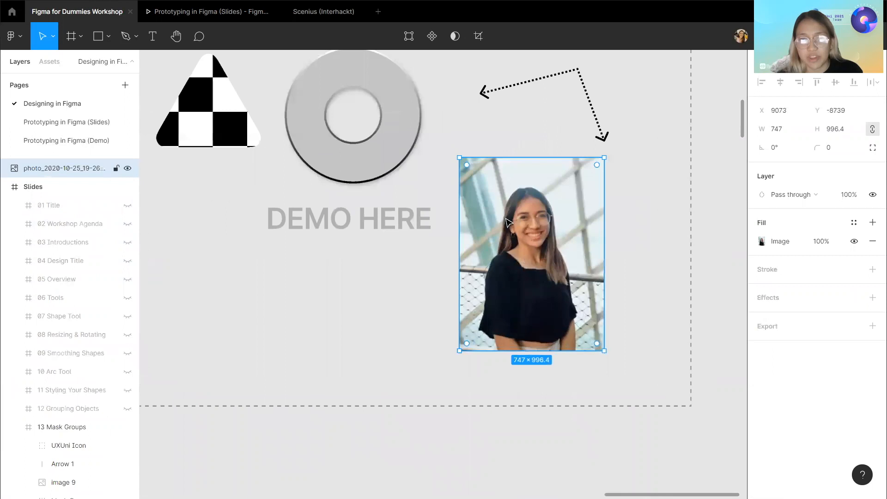
scroll(506, 221, "right", 1)
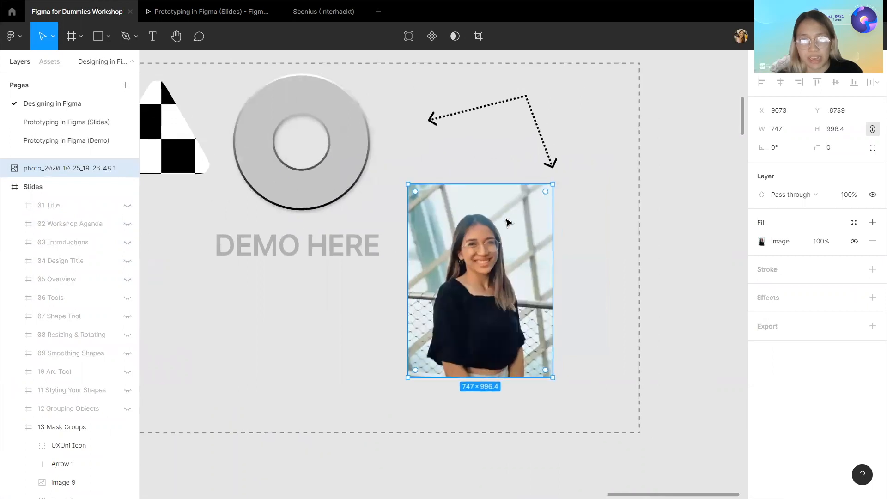
left_click(110, 38)
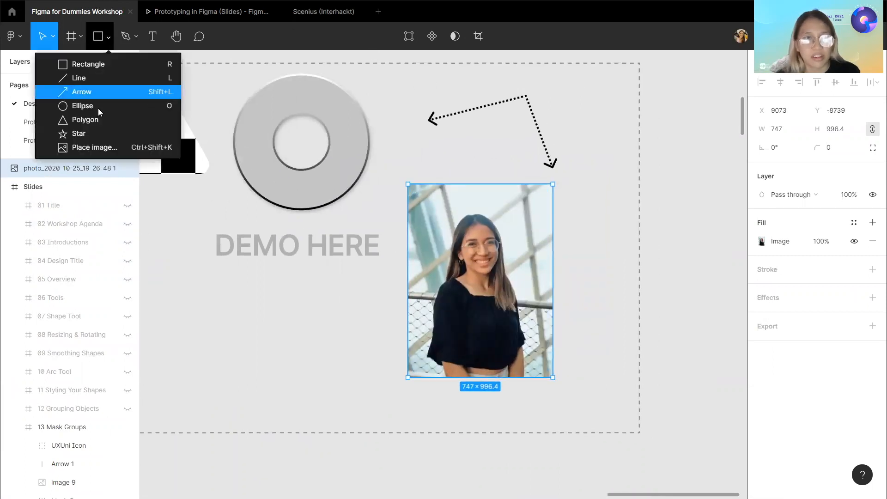
left_click(98, 106)
mouse_move(415, 207)
left_mouse_down()
mouse_move(560, 352)
mouse_move(553, 344)
left_mouse_up()
mouse_move(507, 292)
left_mouse_down()
mouse_move(497, 277)
mouse_move(507, 280)
left_mouse_up()
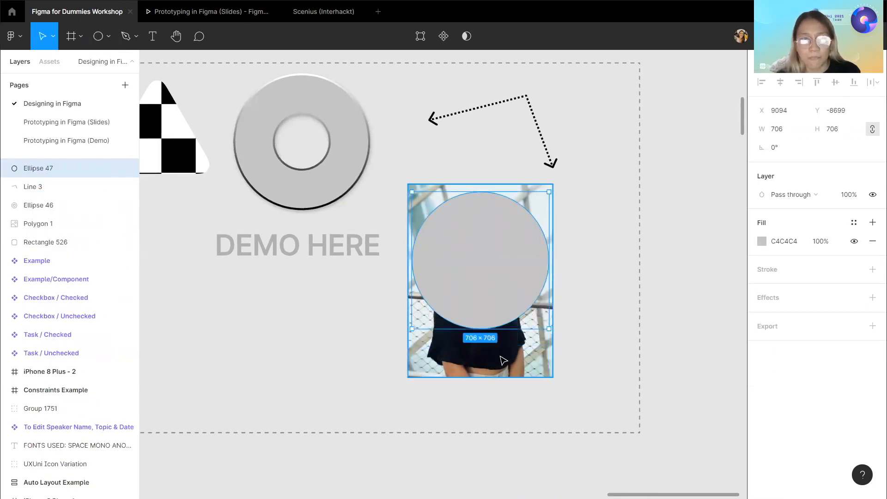
Place the photo layer above the circle, select both and turn them into a mask group using the circle as the mask.
double_click(504, 360)
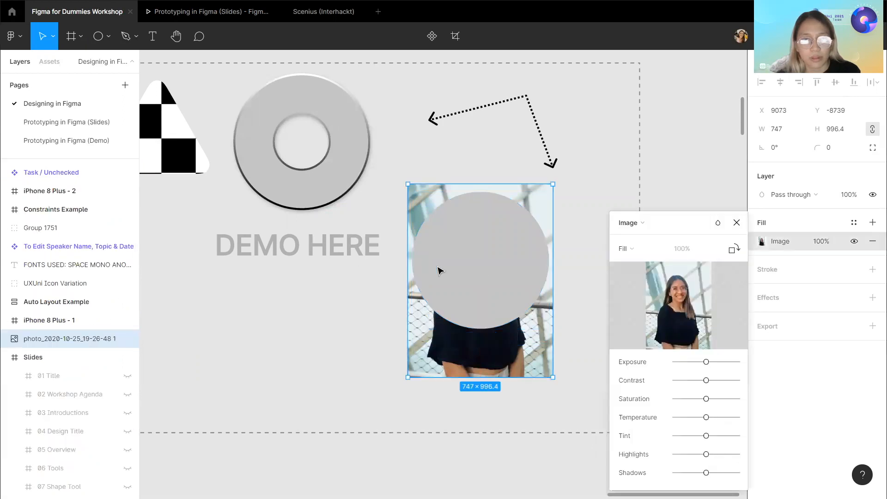
key("Escape")
left_click(482, 282)
left_click(466, 359, "shift")
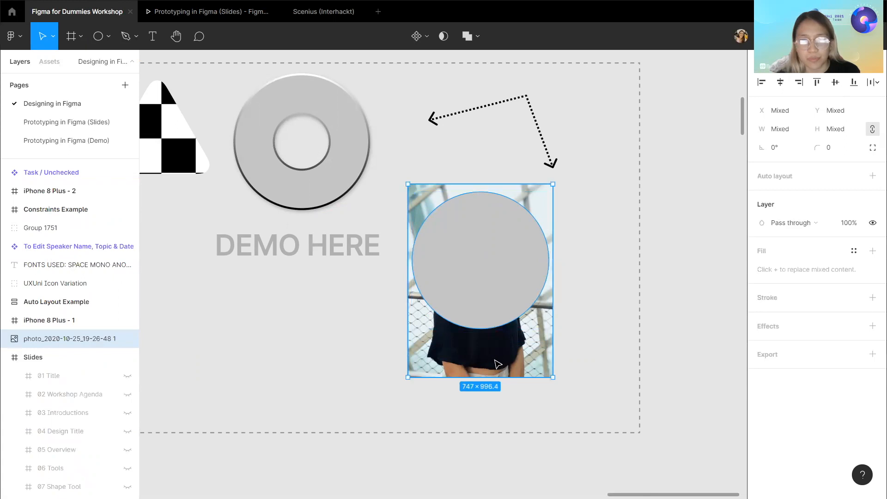
double_click(82, 338)
left_click(53, 323)
left_click(87, 340)
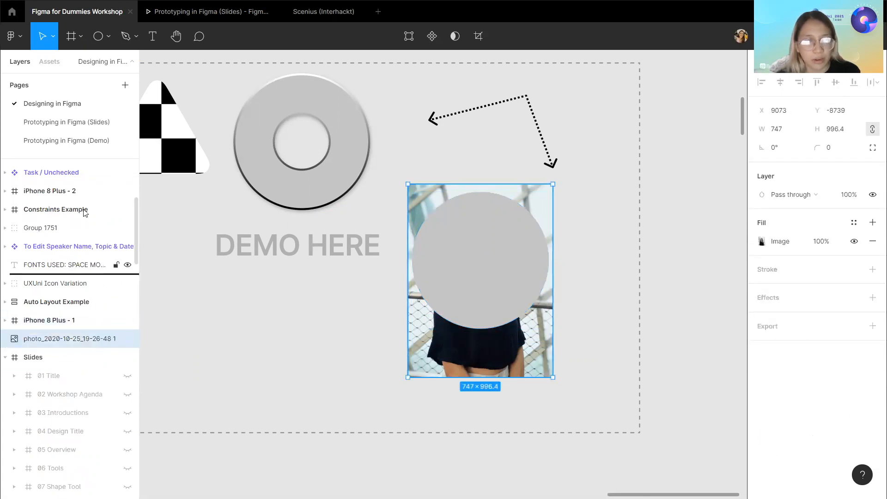
scroll(74, 208, "up", 2)
scroll(69, 155, "up", 5)
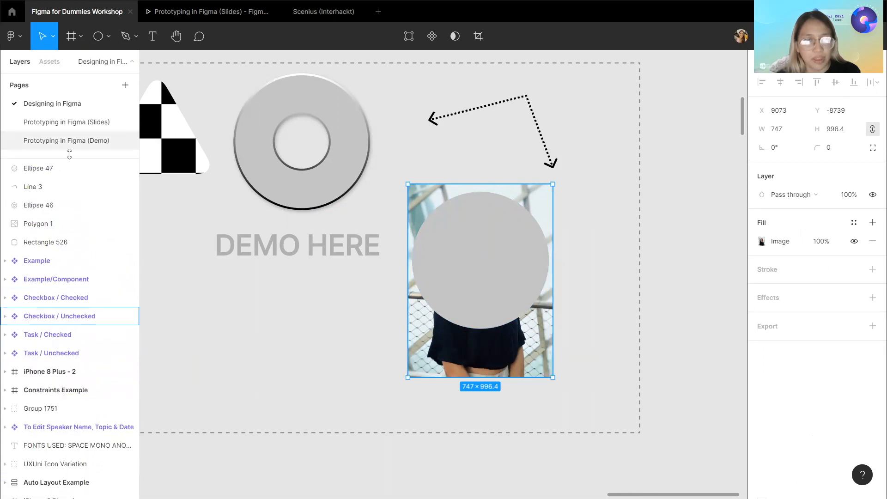
scroll(87, 224, "up", 1)
left_click(71, 188, "shift")
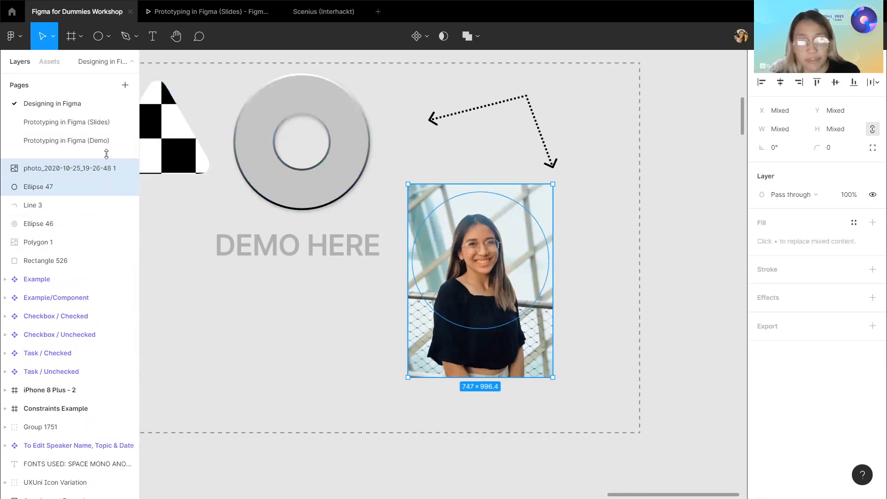
left_click(442, 42)
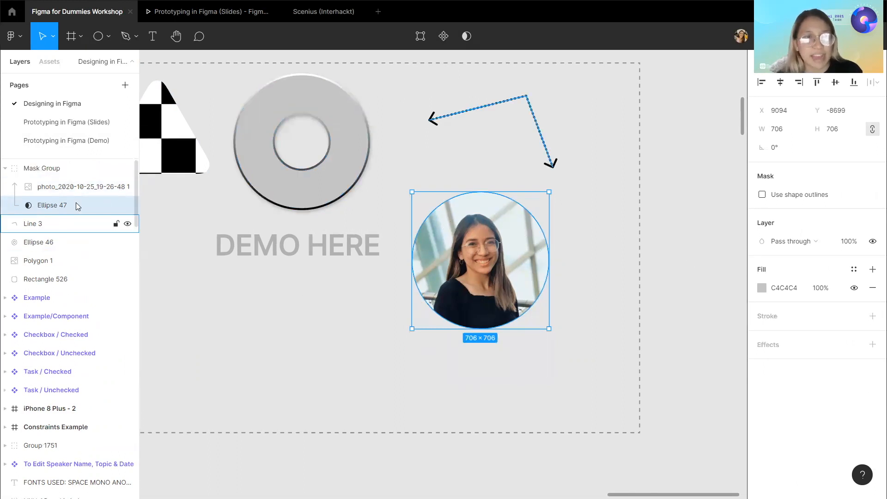
Nudge the photo inside the mask group upward to reframe it within the circle.
left_click(98, 196)
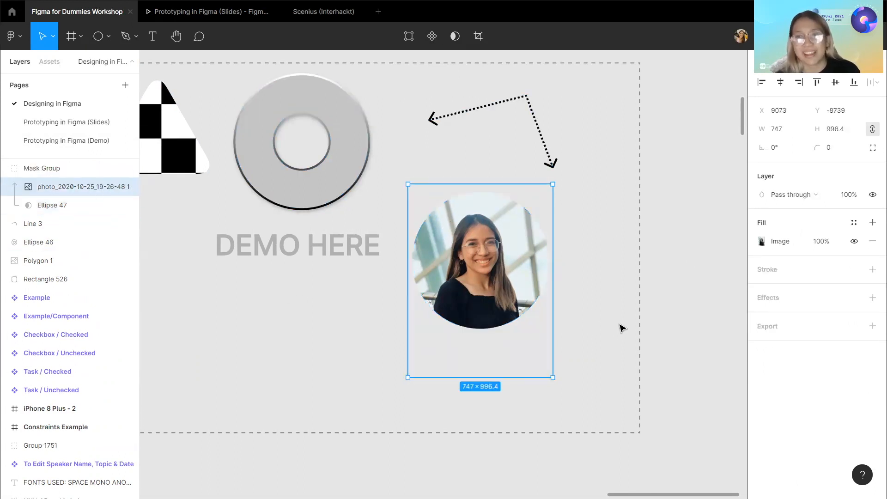
scroll(620, 327, "down", 1, "ctrl")
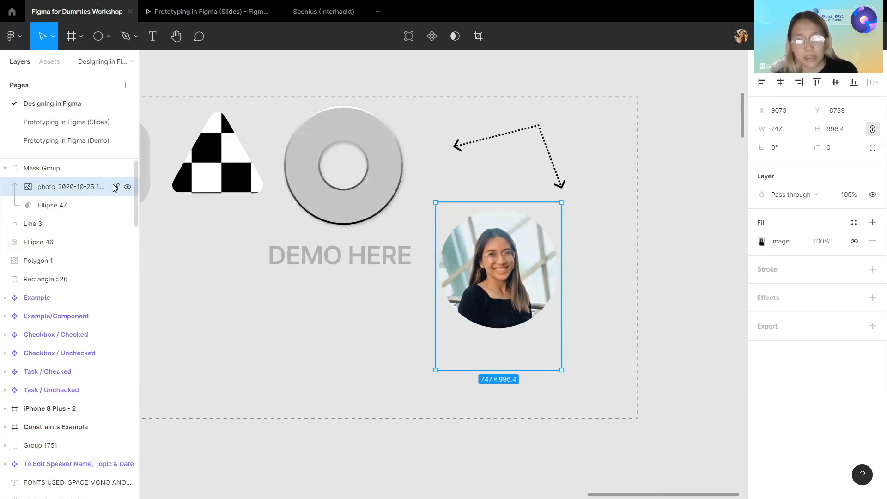
key("shift+Right")
key("shift+Right")
key("shift+Left")
key("shift+Left")
key("shift+Up")
key("shift+Up")
key("shift+Up")
key("shift+Up")
key("shift+Right")
key("shift+Down")
key("shift+Down")
key("shift+Left")
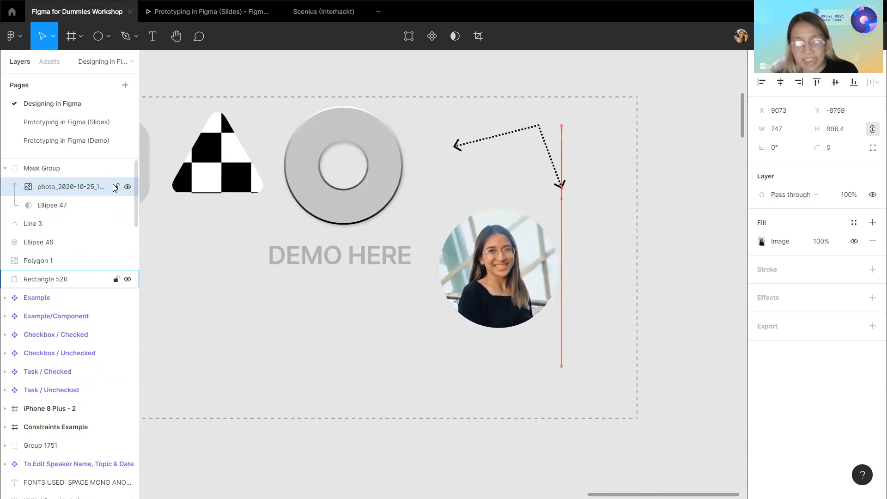
Hide the 13 Mask Groups slide in the Slides frame.
key("ctrl+minus")
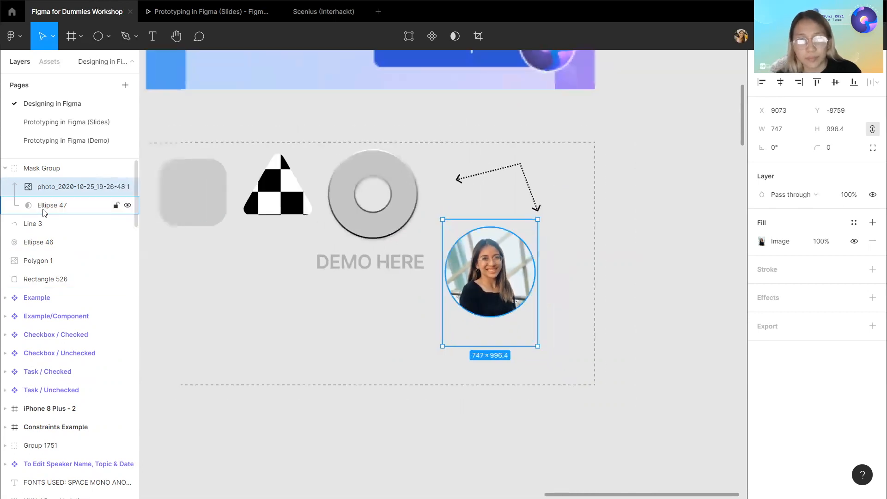
double_click(36, 209)
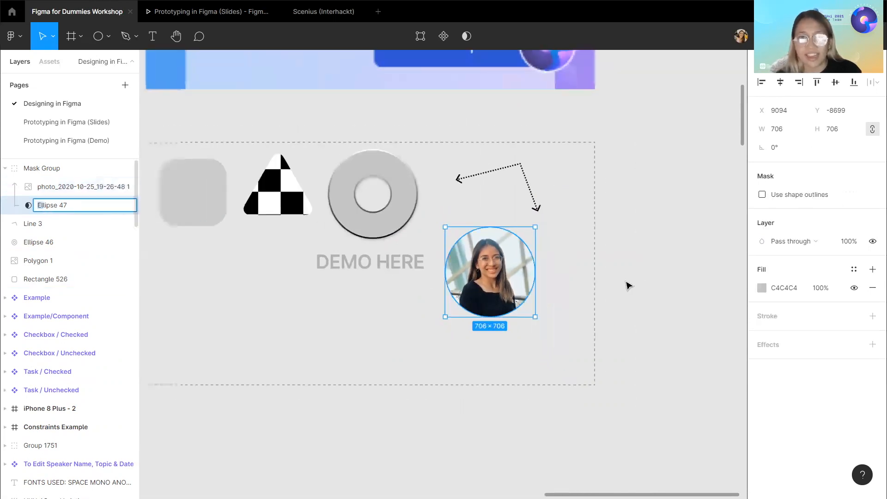
left_click(658, 234)
scroll(658, 236, "up", 2)
scroll(658, 235, "down", 1)
scroll(658, 235, "up", 1)
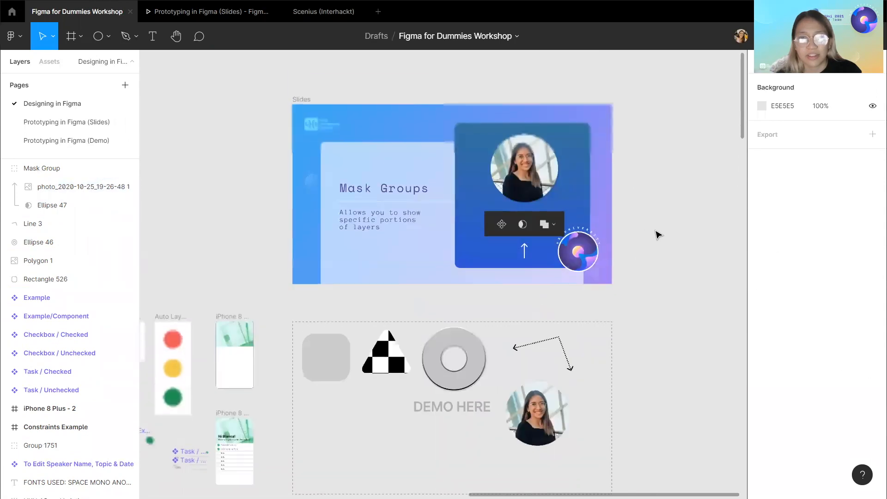
left_click(303, 100)
double_click(71, 331)
scroll(72, 330, "down", 6)
left_click(18, 322)
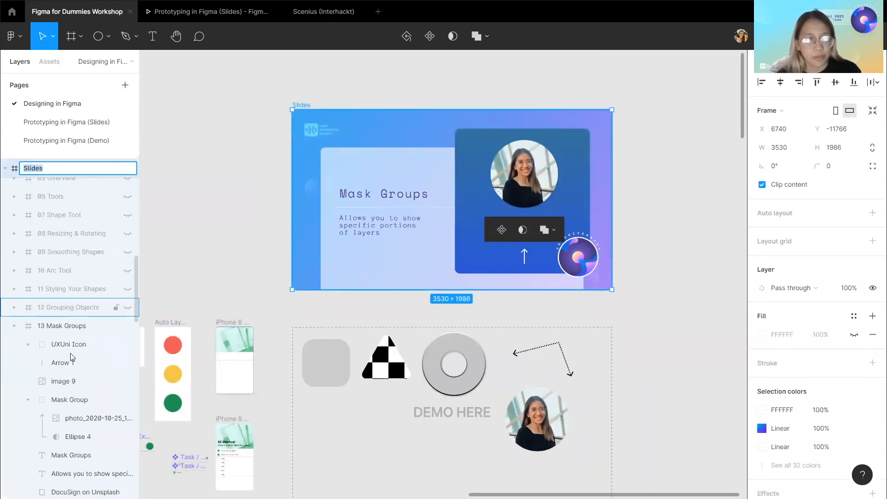
left_click(15, 323)
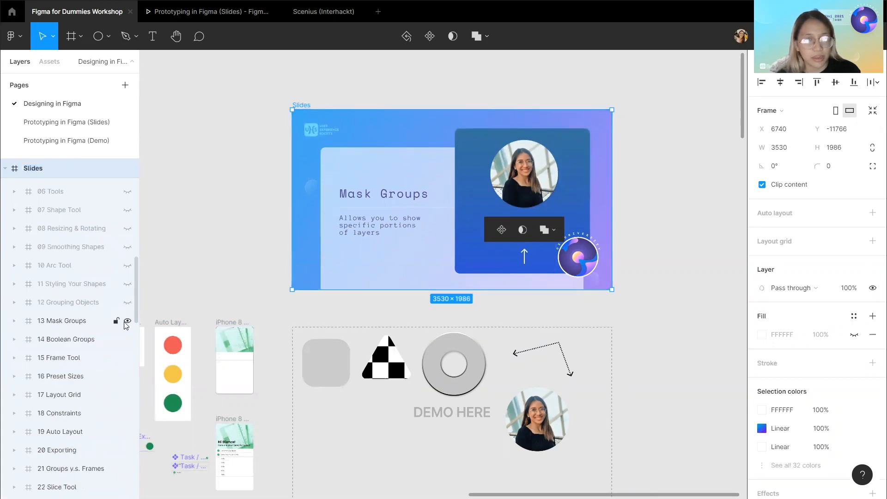
left_click(126, 322)
left_click(226, 281)
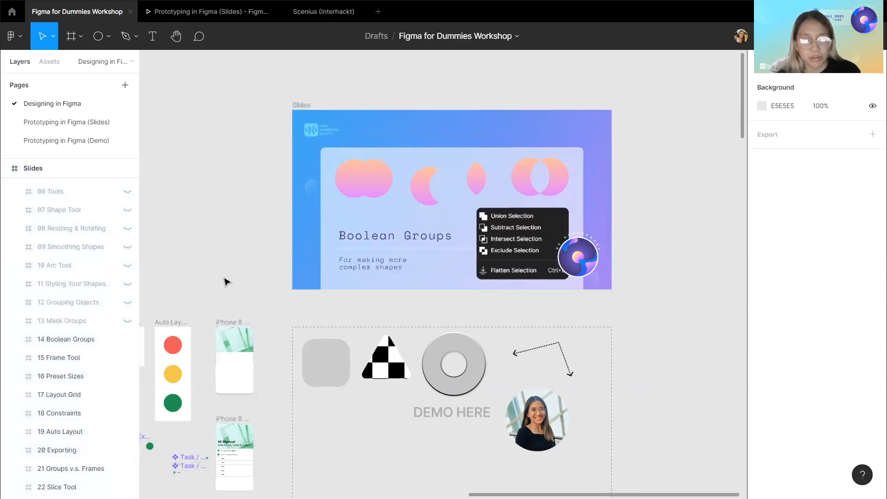
Examine the Boolean Groups slide and its example shapes.
scroll(352, 309, "down", 1)
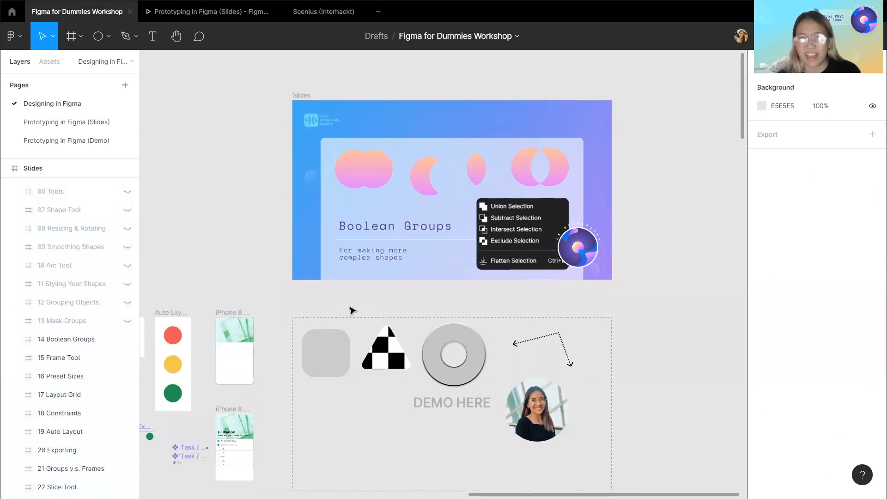
scroll(457, 212, "up", 5)
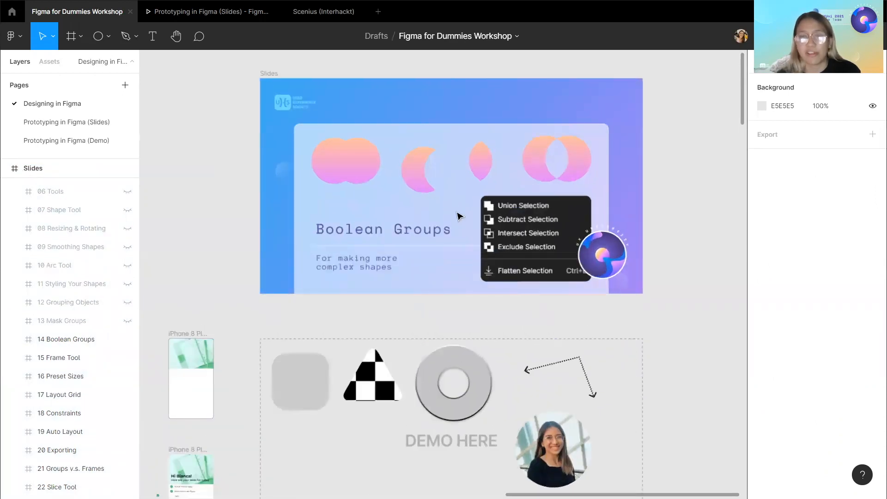
scroll(459, 215, "down", 1)
scroll(459, 216, "down", 2)
scroll(458, 215, "up", 2)
scroll(459, 216, "down", 1)
scroll(459, 215, "up", 2)
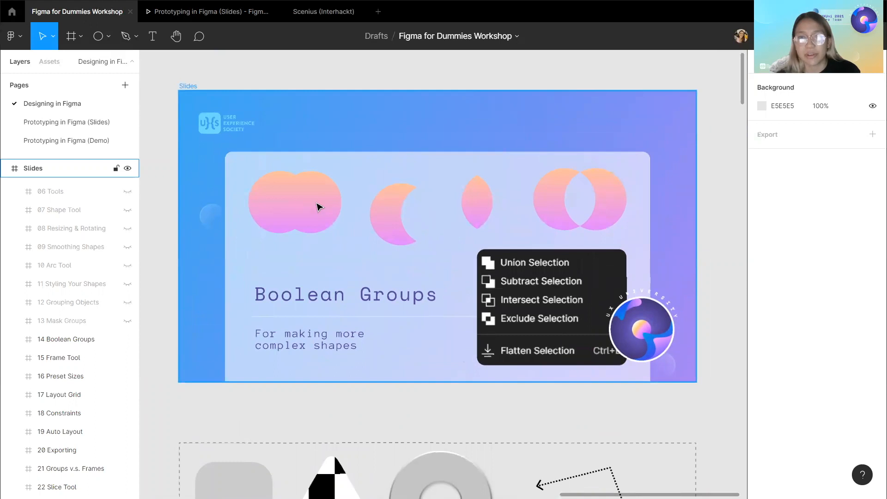
scroll(323, 222, "down", 3)
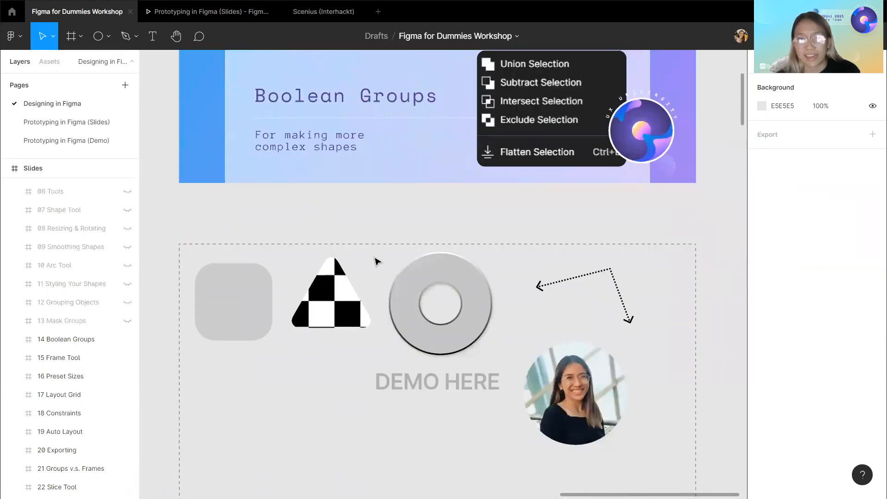
Move the checkered triangle to overlap the rounded square and select both shapes for a boolean operation.
scroll(369, 277, "down", 1)
left_click(352, 306)
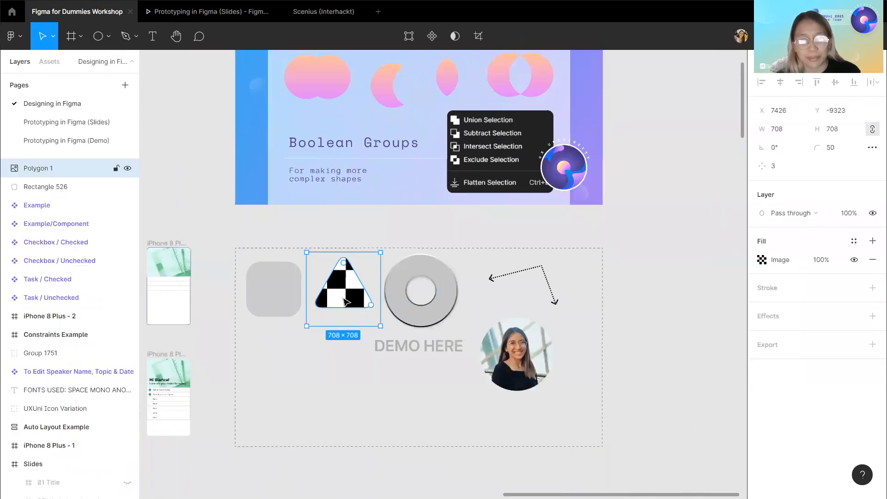
double_click(351, 305)
left_click(299, 355)
left_click(339, 294)
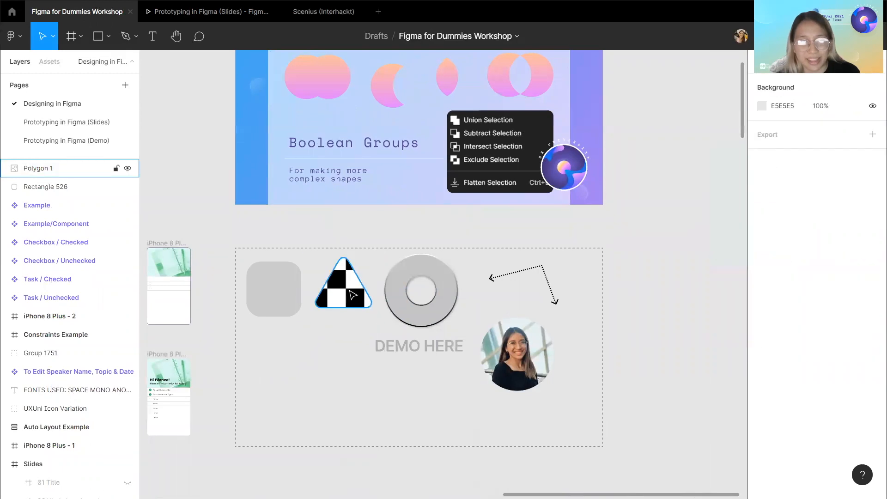
left_click_drag(340, 295, 300, 291)
left_click(258, 287, "shift")
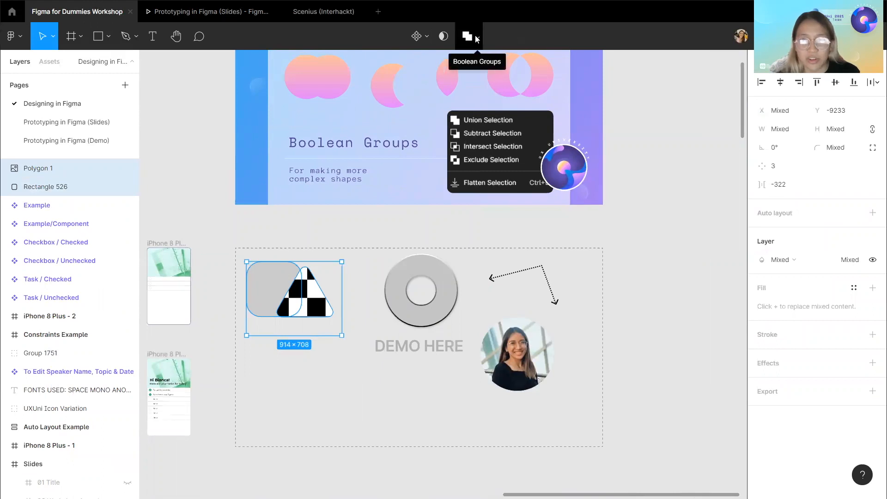
left_click(475, 36)
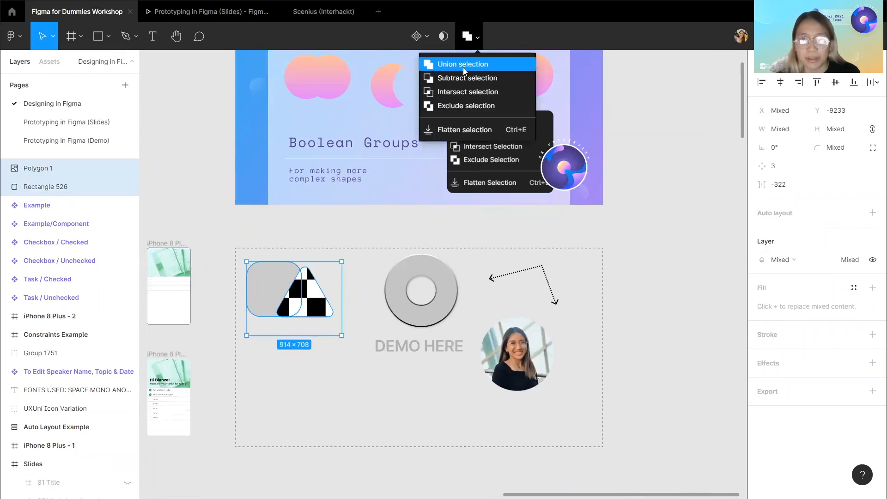
left_click(634, 149)
Select each boolean example on the slide to inspect its Union, Subtract, Intersect and Exclude layers.
scroll(604, 154, "up", 3)
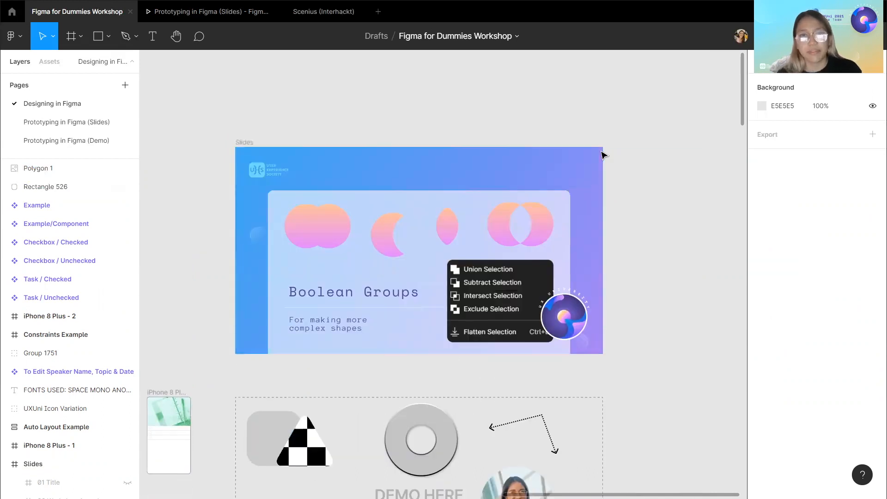
scroll(453, 238, "up", 2)
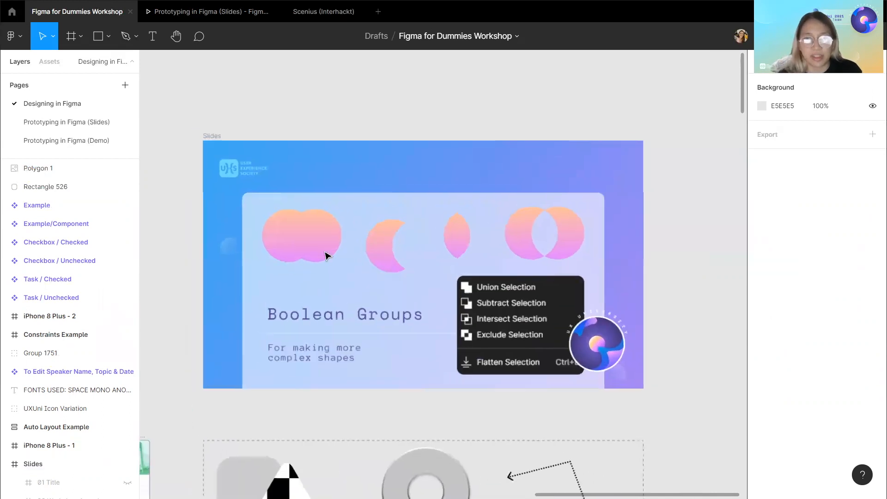
scroll(327, 254, "up", 3)
scroll(628, 308, "down", 1)
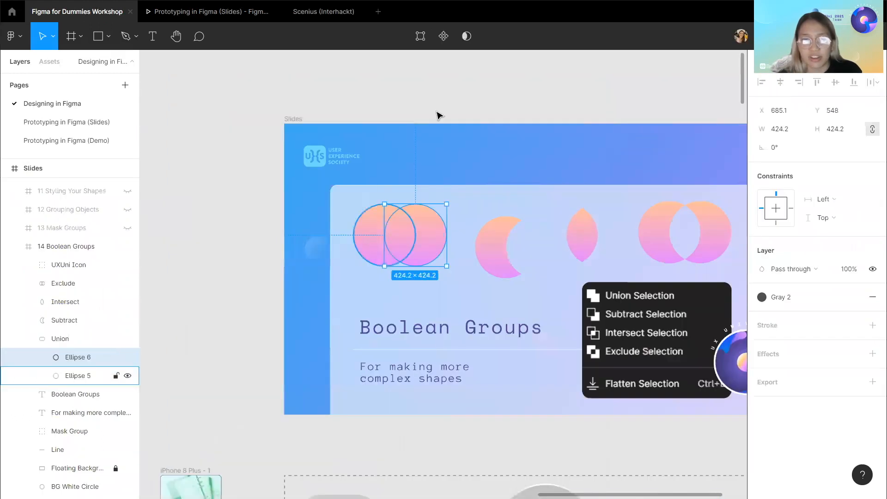
left_click(436, 111)
double_click(434, 241)
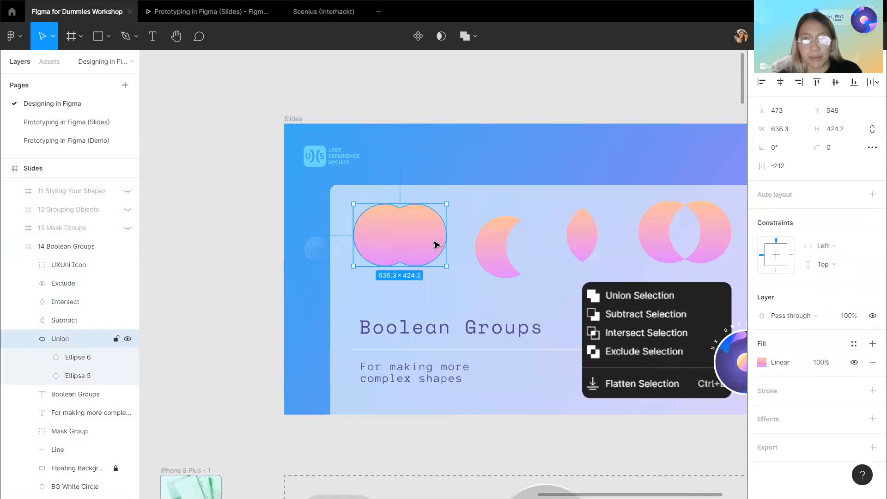
scroll(415, 253, "right", 3)
double_click(411, 250)
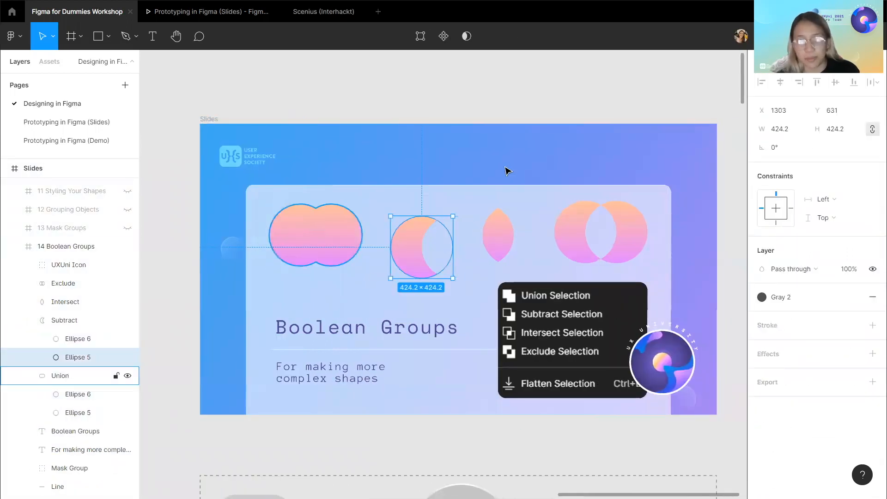
left_click(498, 233)
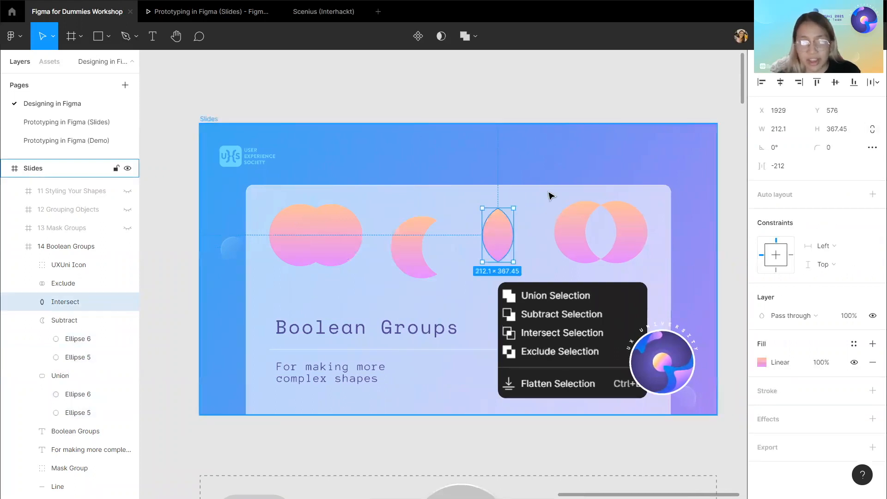
scroll(550, 196, "right", 1)
left_click(552, 237)
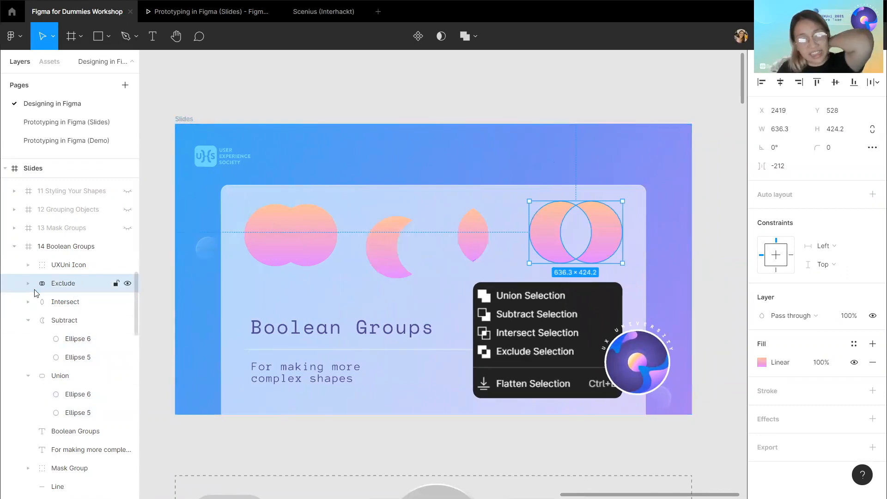
Try nudging the cutting ellipse of the Subtract example to the left.
left_click(87, 342)
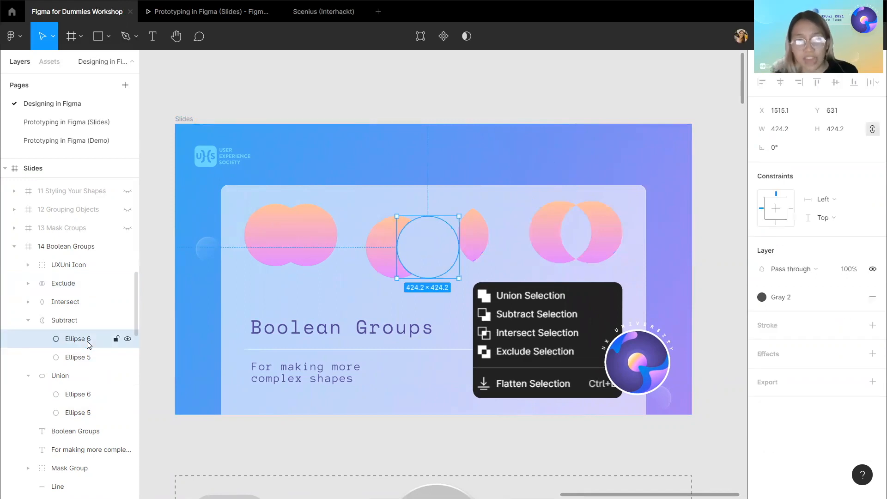
key("shift+Left")
key("shift+Left")
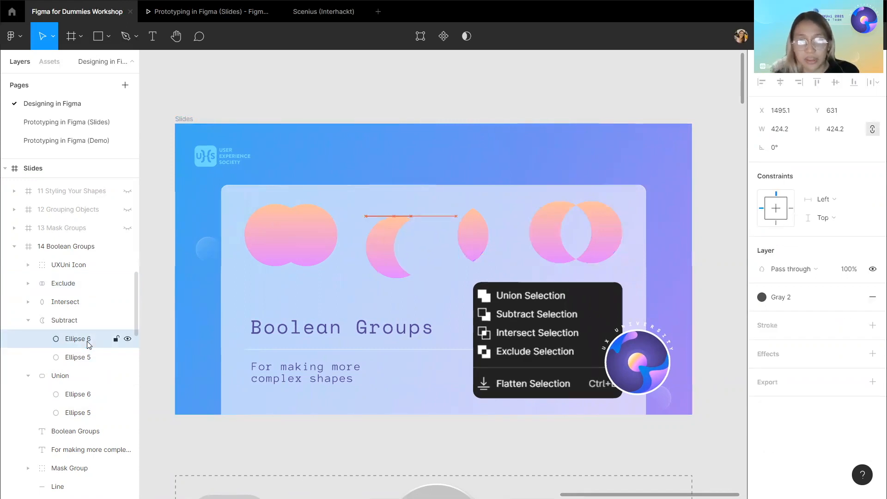
key("shift+Left")
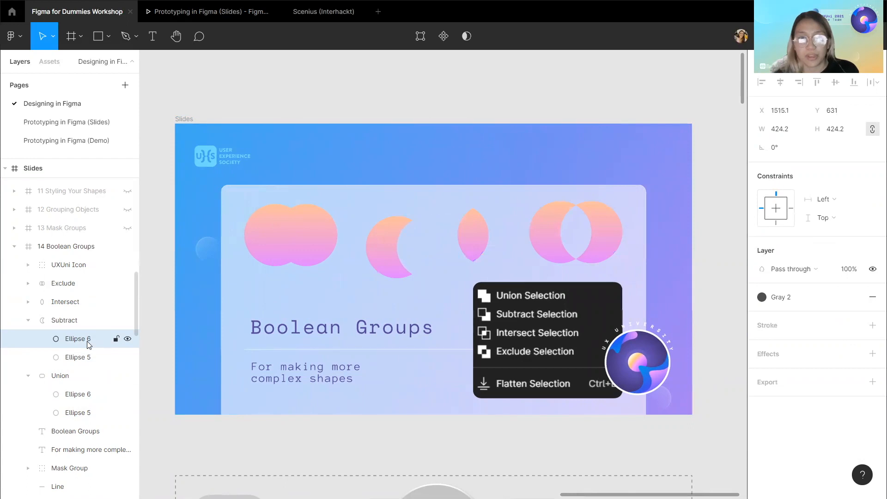
Select the Union example shape on the Boolean Groups slide.
left_click(354, 103)
left_click(292, 232)
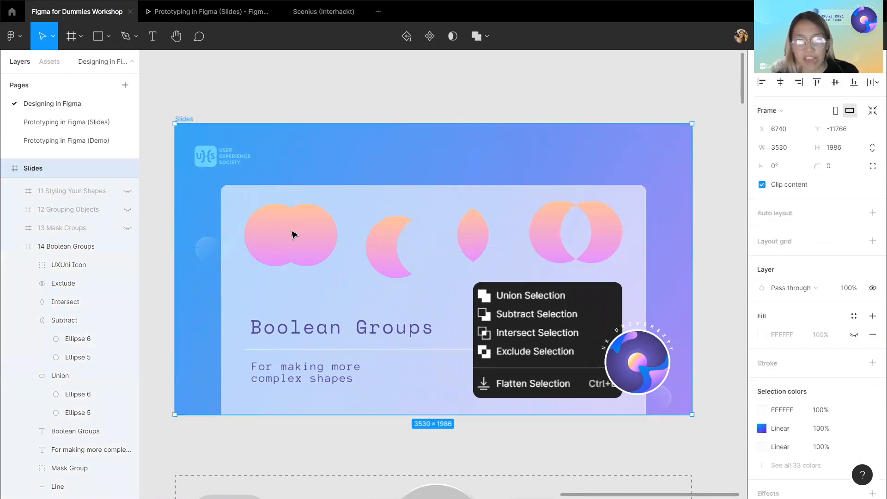
left_click(292, 234)
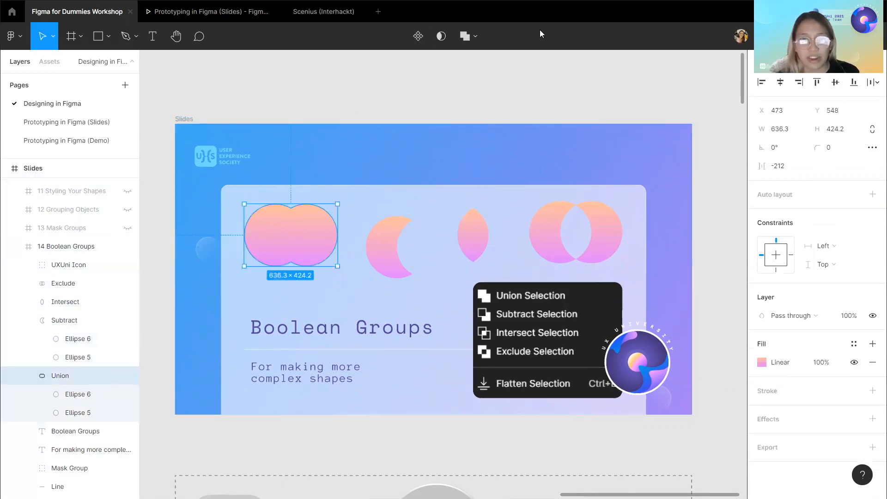
Open the boolean operations menu and reselect the Union example layer of the Boolean Groups slide.
left_click(473, 39)
left_click(477, 127)
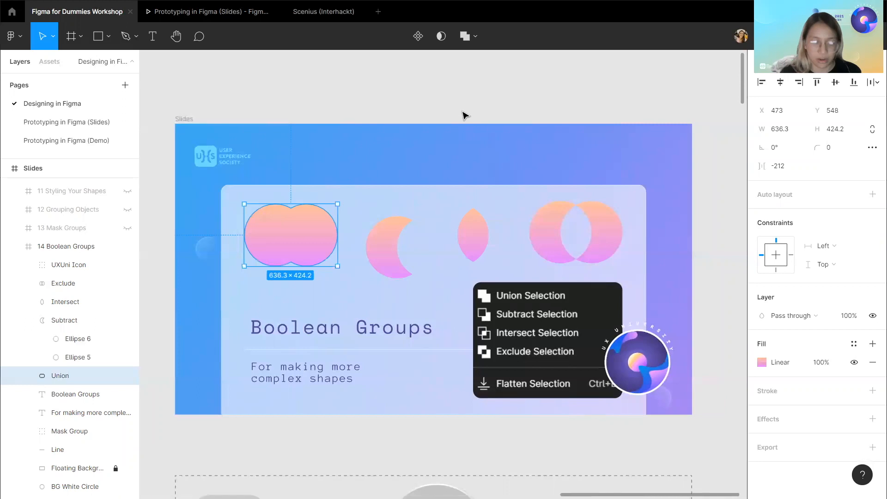
key("Escape")
left_click(465, 114)
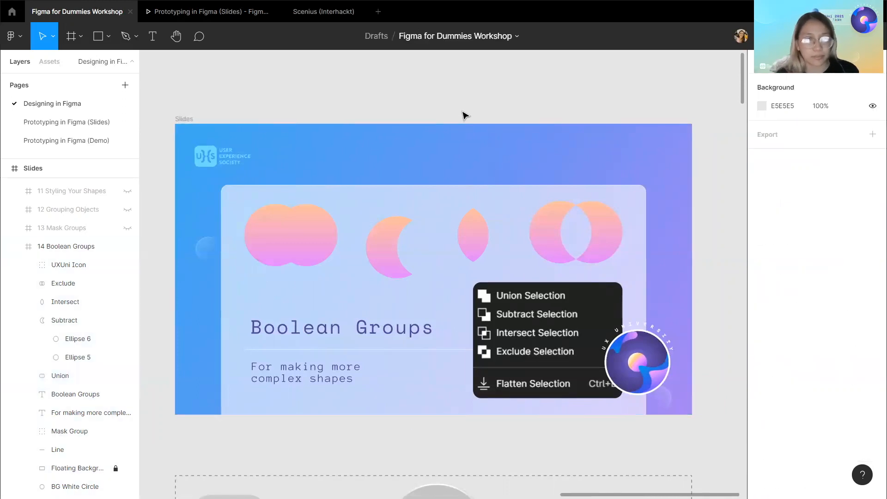
left_click(69, 374)
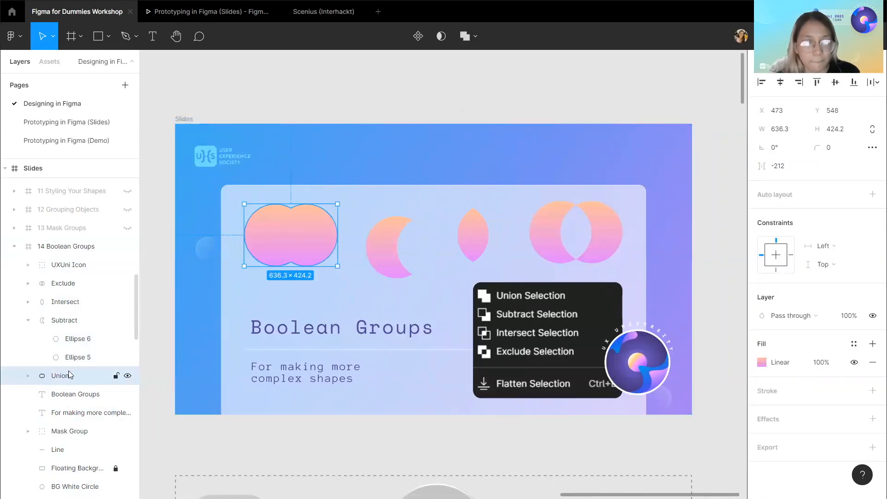
left_click(432, 104)
Hide the 14 Boolean Groups slide to reveal the Frame Tool slide.
scroll(432, 104, "down", 5)
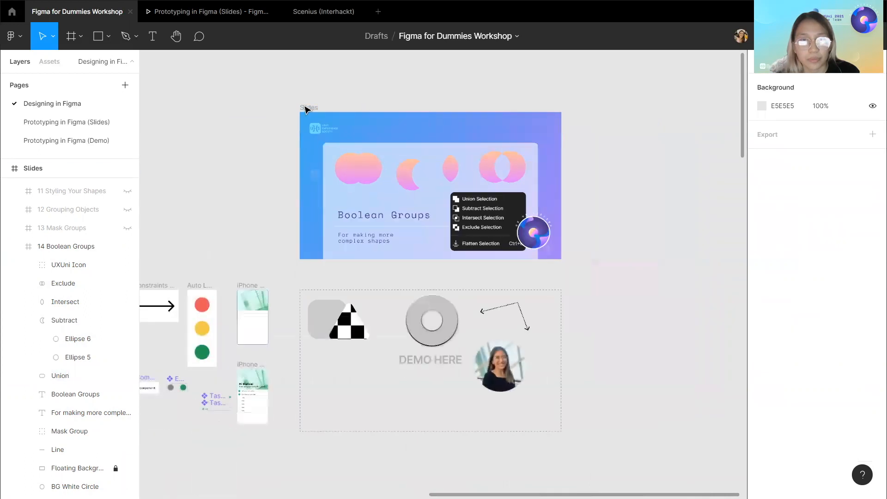
left_click(306, 108)
left_click(14, 246)
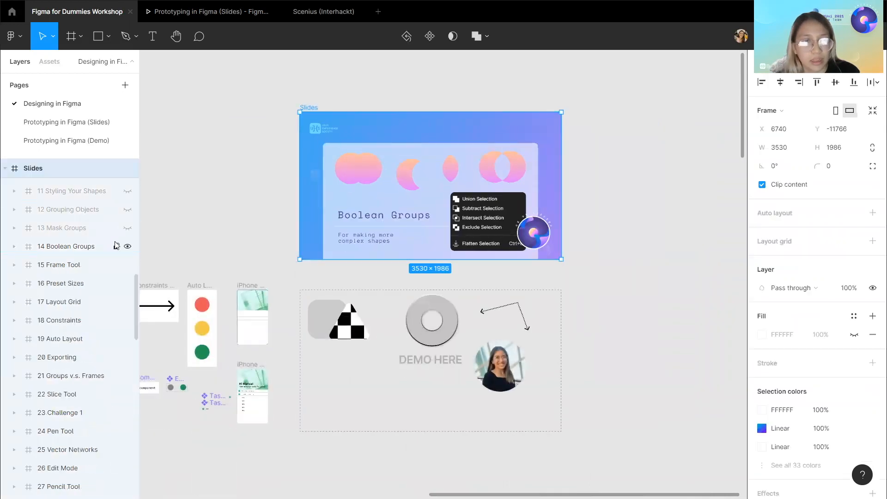
left_click(128, 246)
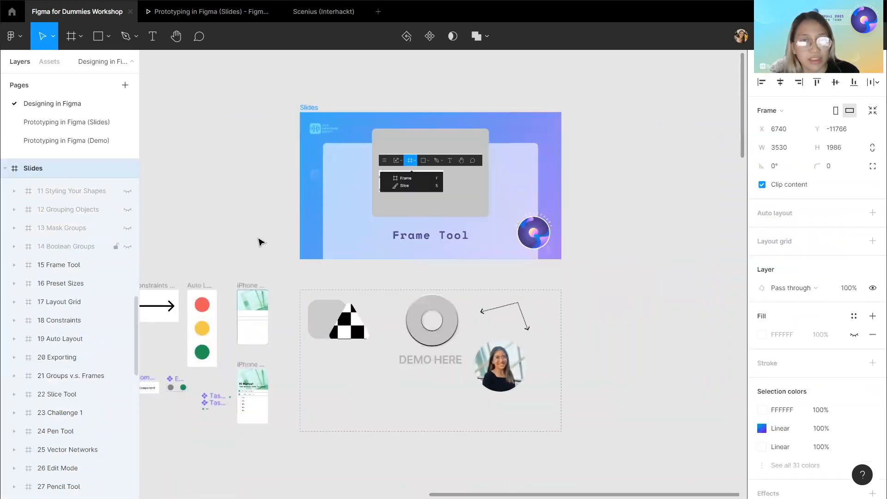
left_click(254, 251)
Open the Frame tool's options to show the Frame and Slice choices.
scroll(254, 252, "right", 1)
scroll(392, 301, "up", 2)
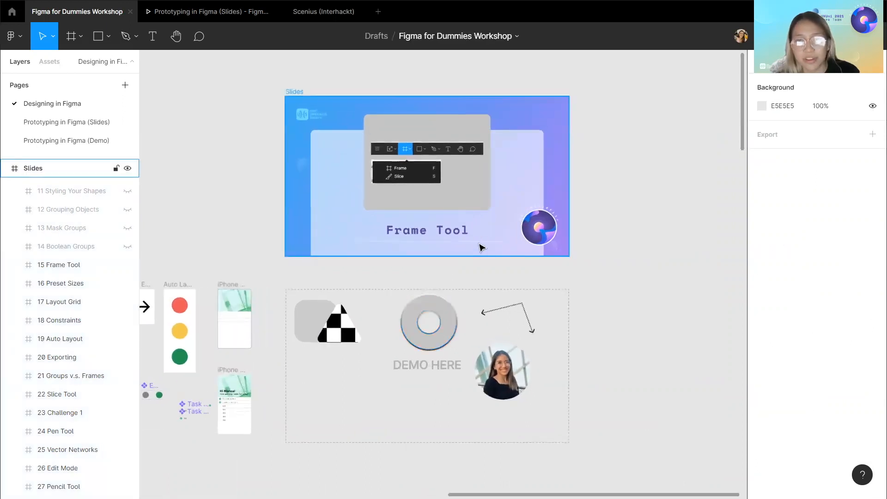
scroll(480, 252, "up", 1)
scroll(483, 249, "down", 1)
scroll(482, 250, "up", 2)
scroll(483, 250, "down", 1)
scroll(483, 250, "up", 3)
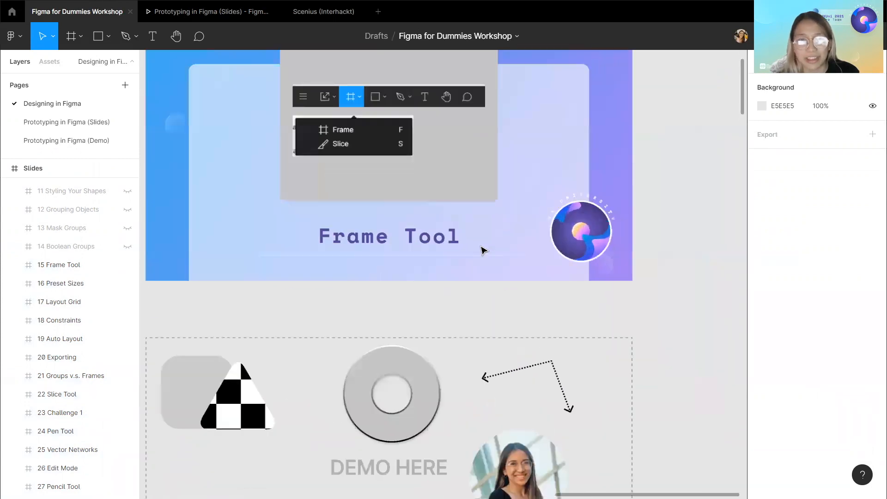
scroll(481, 250, "up", 3)
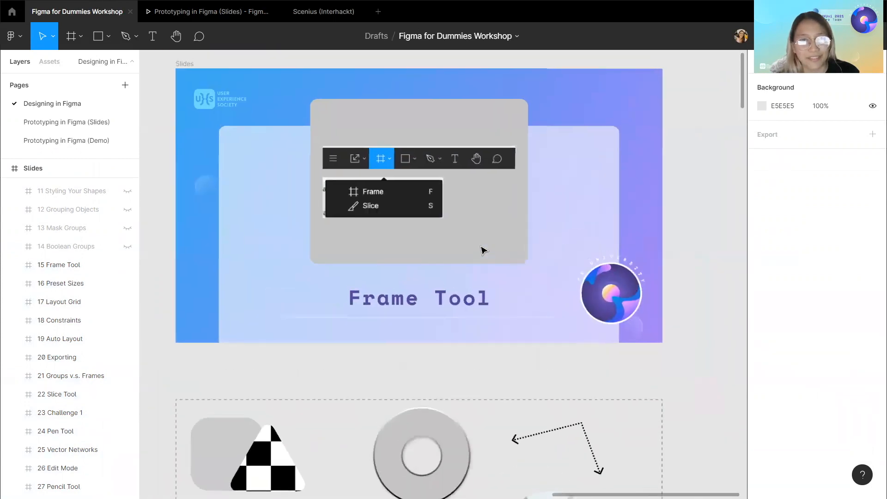
left_click(81, 36)
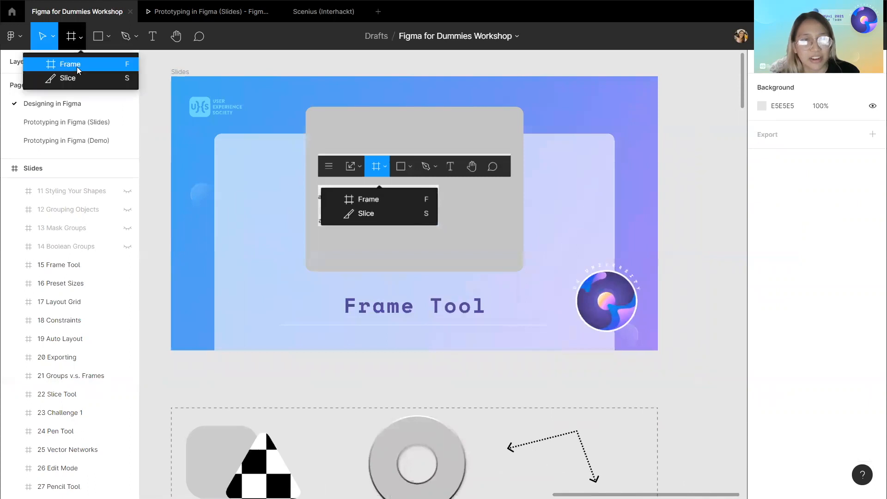
left_click(80, 40)
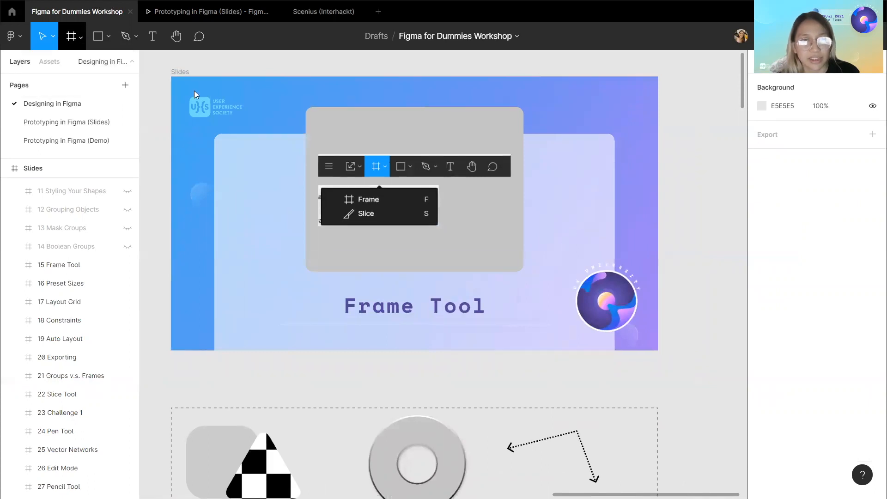
Hide the 15 Frame Tool slide to reveal the Preset Sizes slide.
left_click(188, 78)
left_click(184, 77)
scroll(75, 281, "down", 3)
scroll(75, 281, "up", 3)
left_click(127, 236)
left_click(248, 375)
Activate the Frame tool and browse the preset size categories, expanding Social media.
scroll(248, 374, "down", 2)
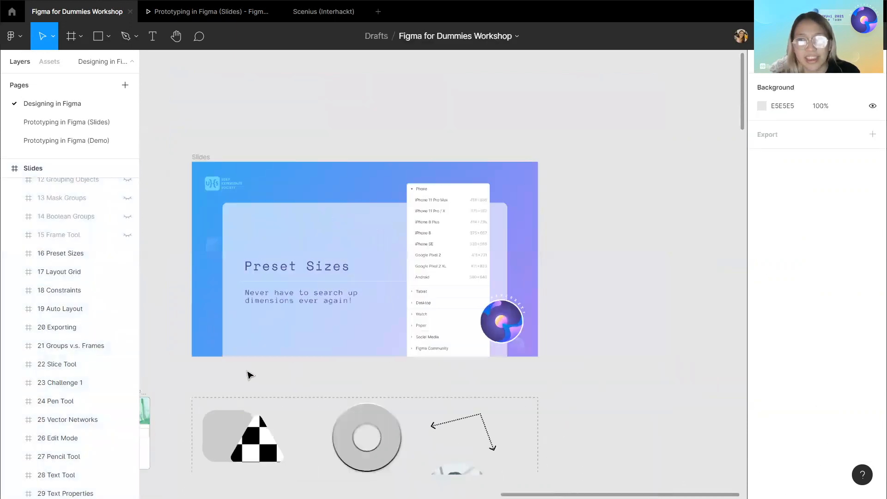
scroll(247, 375, "down", 4)
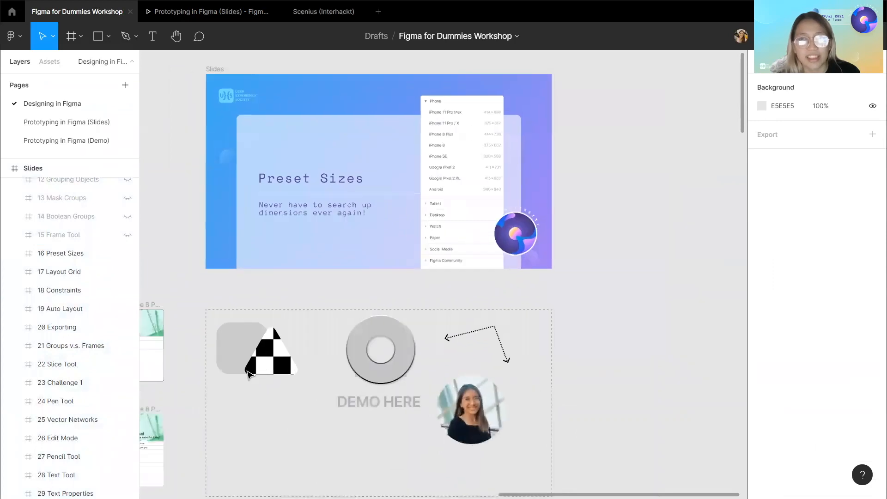
scroll(248, 374, "down", 1)
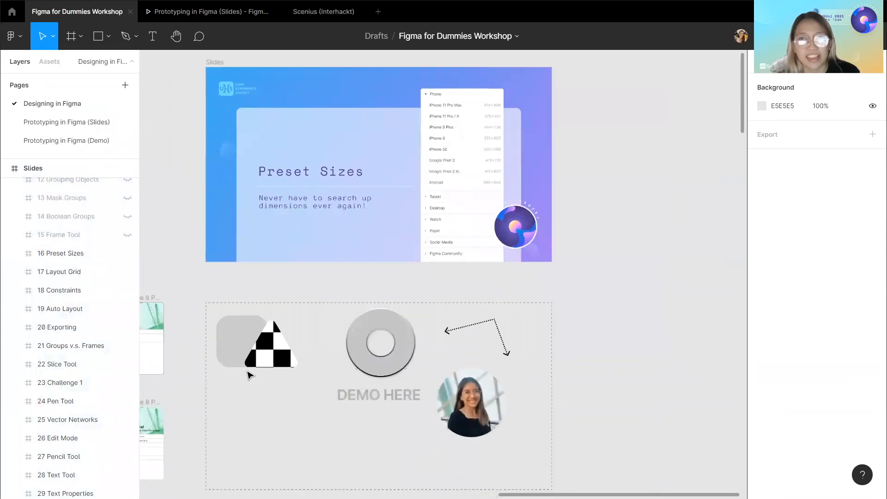
left_click(71, 43)
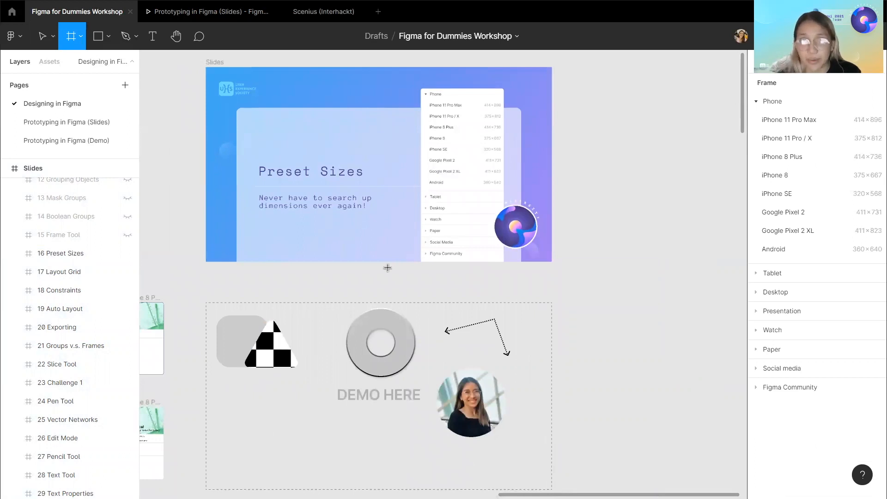
scroll(388, 267, "left", 1)
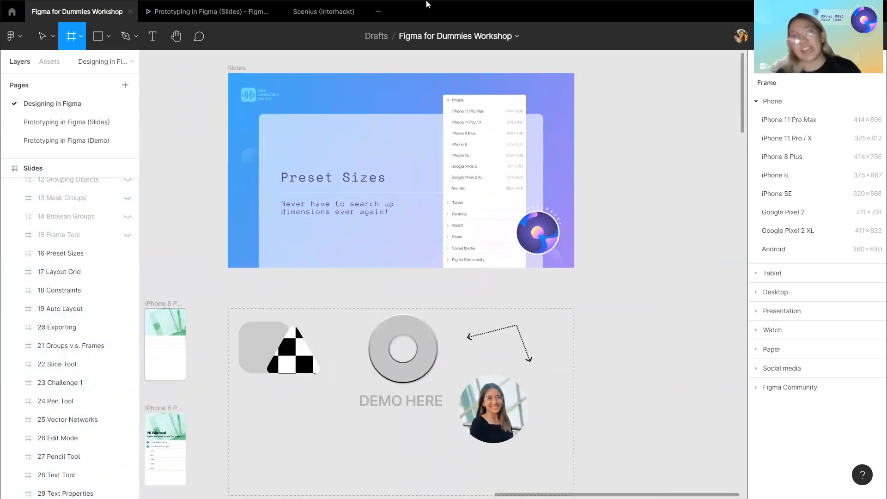
left_click(777, 101)
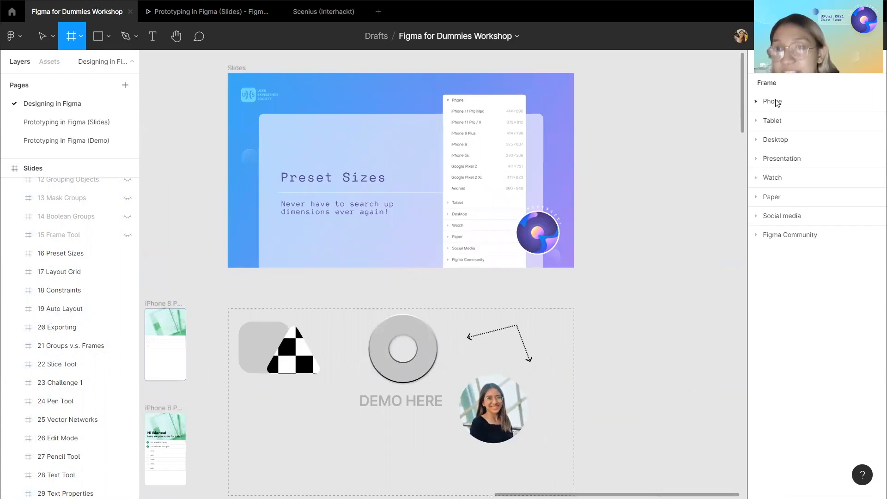
left_click(803, 160)
left_click(804, 160)
left_click(790, 217)
left_click(789, 217)
left_click(791, 199)
left_click(784, 199)
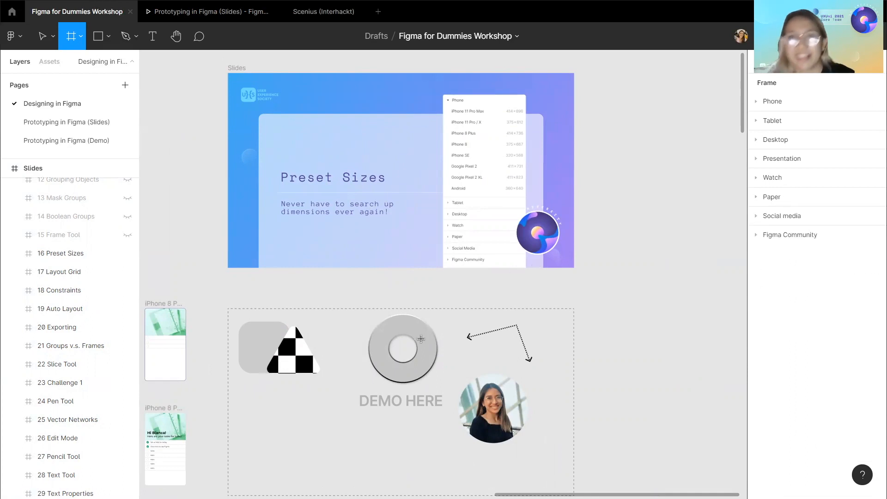
scroll(420, 339, "down", 2)
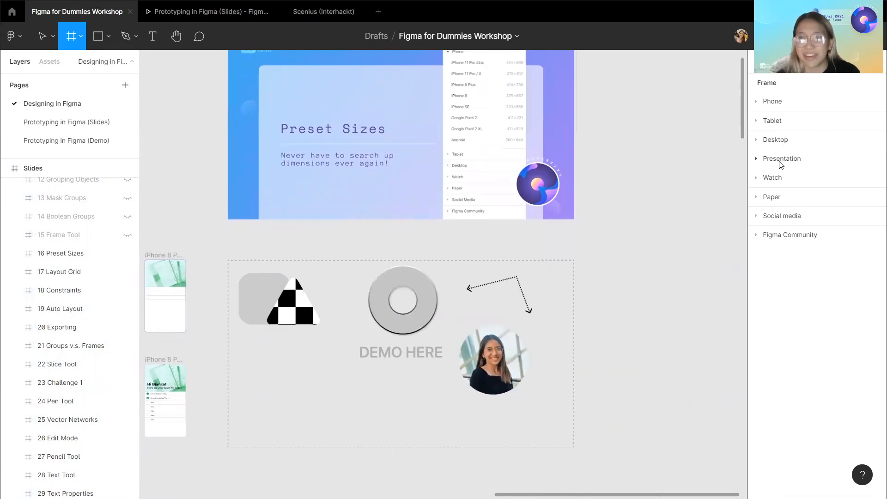
left_click(781, 216)
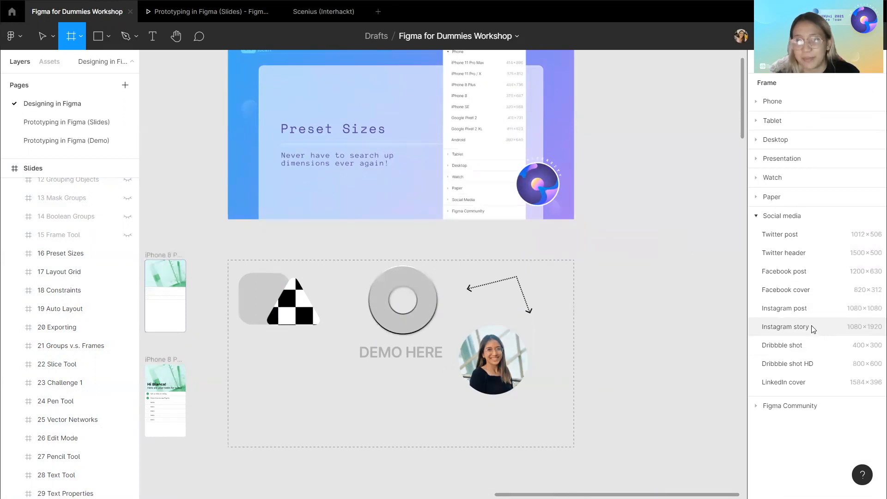
Place an Instagram story preset frame beside the slides and delete it again.
left_click(742, 335)
left_click_drag(617, 260, 634, 337)
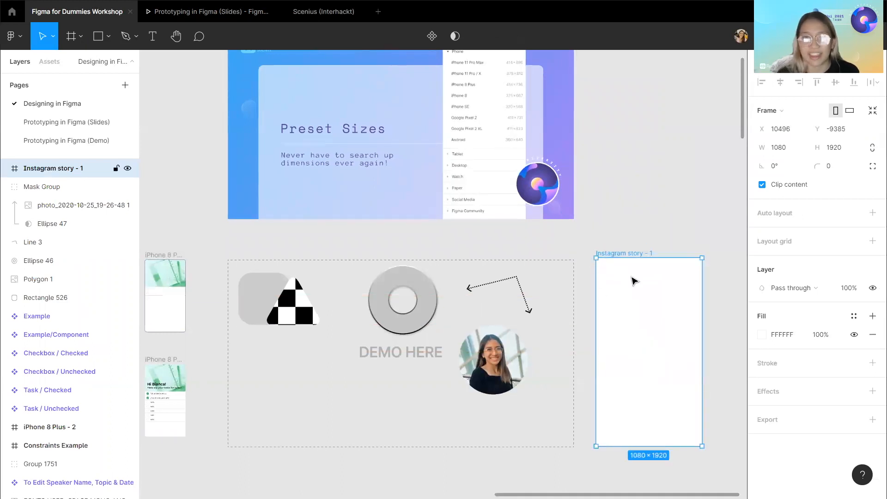
key("Delete")
Hide the 16 Preset Sizes slide to reveal the Layout Grid slide.
scroll(379, 198, "up", 3)
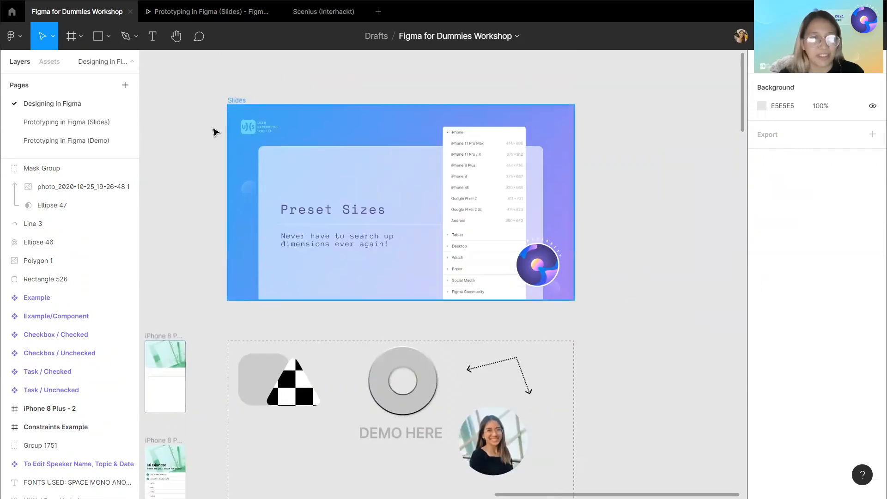
left_click(234, 109)
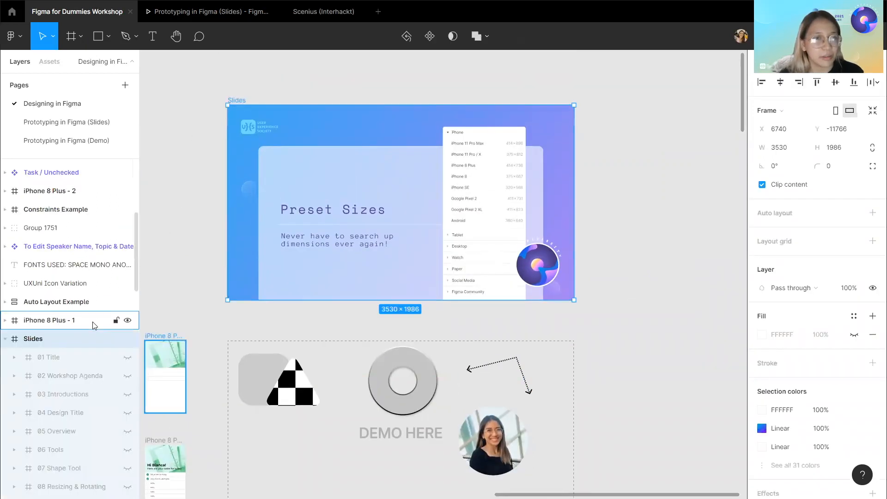
scroll(93, 325, "down", 10)
scroll(115, 276, "up", 2)
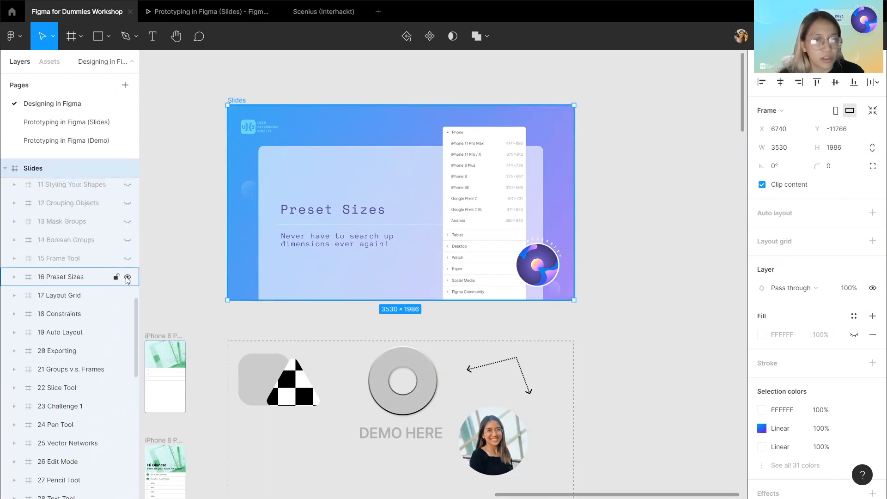
left_click(128, 277)
left_click(194, 281)
Create a new frame using the iPhone 8 phone preset.
scroll(194, 281, "down", 2)
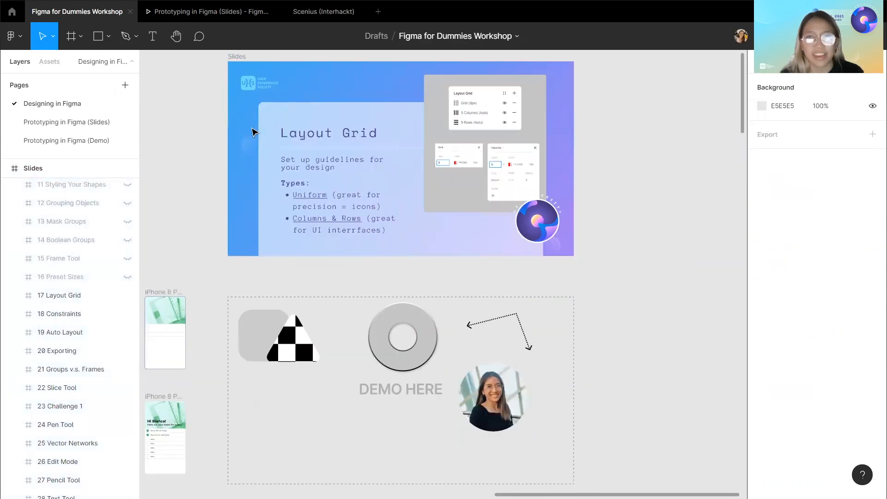
key("f")
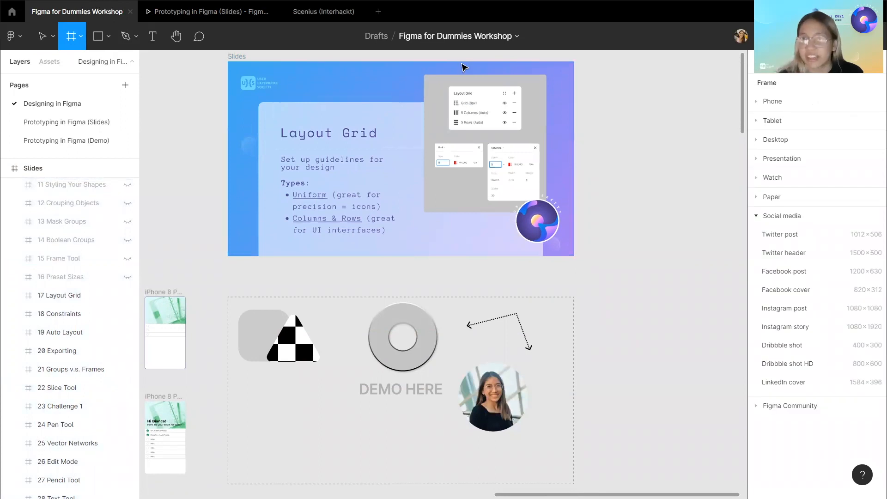
left_click(756, 101)
left_click(797, 175)
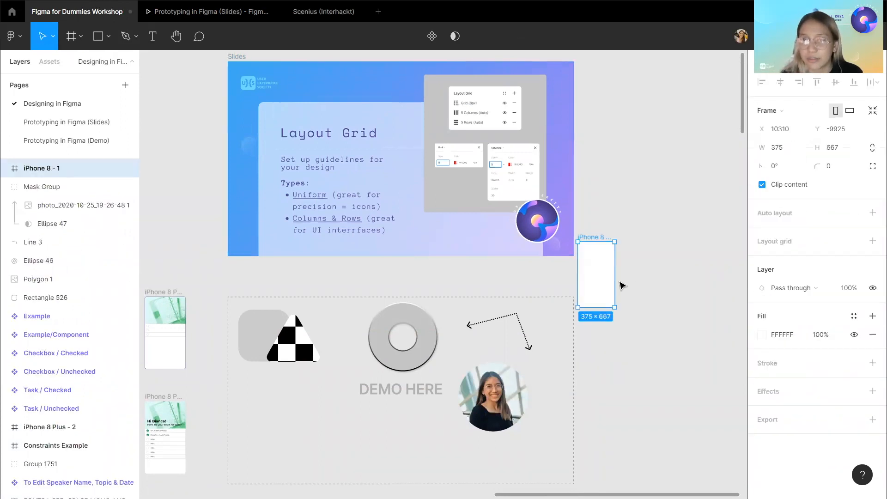
Move the iPhone 8 frame into the demo area between the checkered triangle and the ring.
left_click_drag(596, 277, 302, 408)
scroll(336, 182, "down", 2)
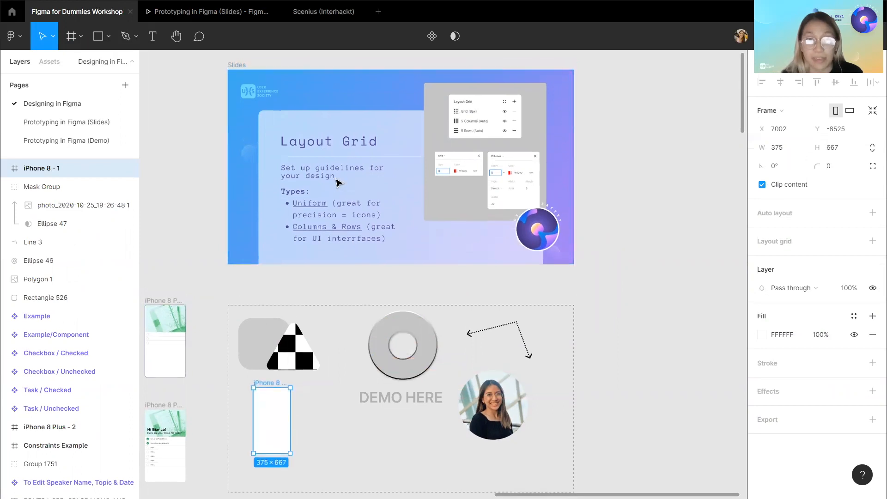
scroll(336, 182, "up", 3)
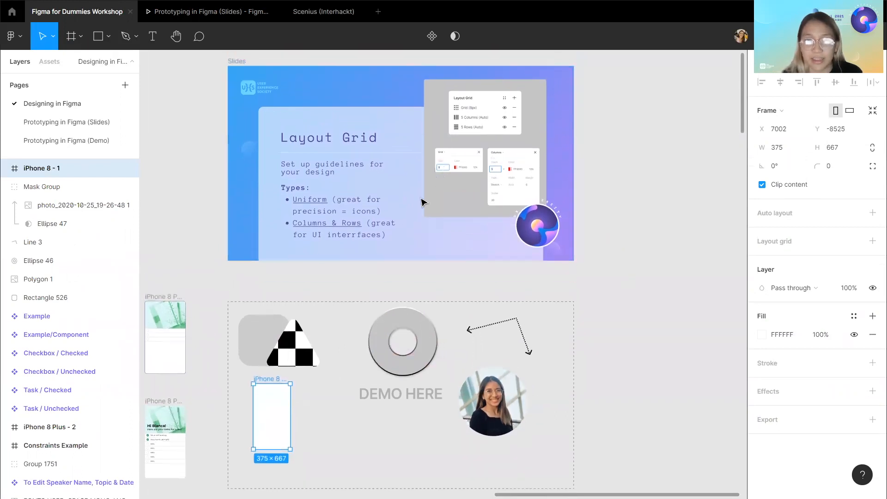
left_click_drag(291, 409, 340, 314)
Add a layout grid to the iPhone 8 frame.
scroll(341, 314, "up", 3)
scroll(342, 312, "up", 3)
scroll(352, 368, "down", 1)
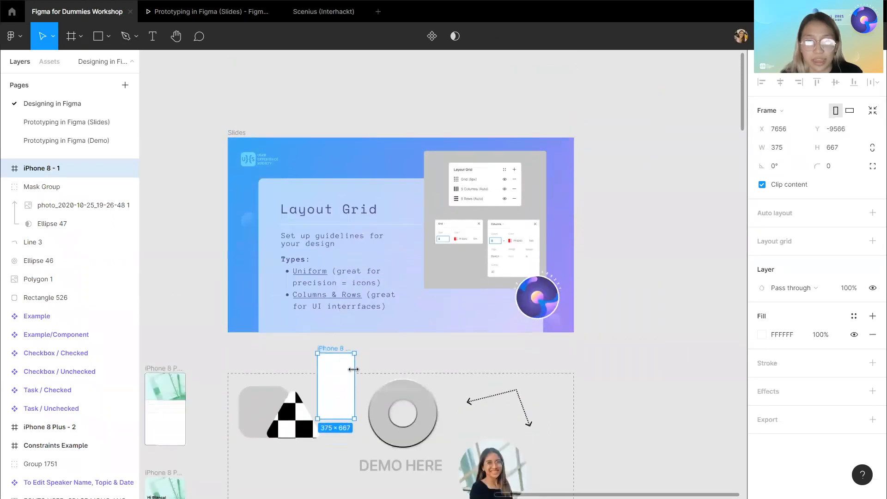
scroll(353, 368, "up", 3)
scroll(352, 372, "down", 2)
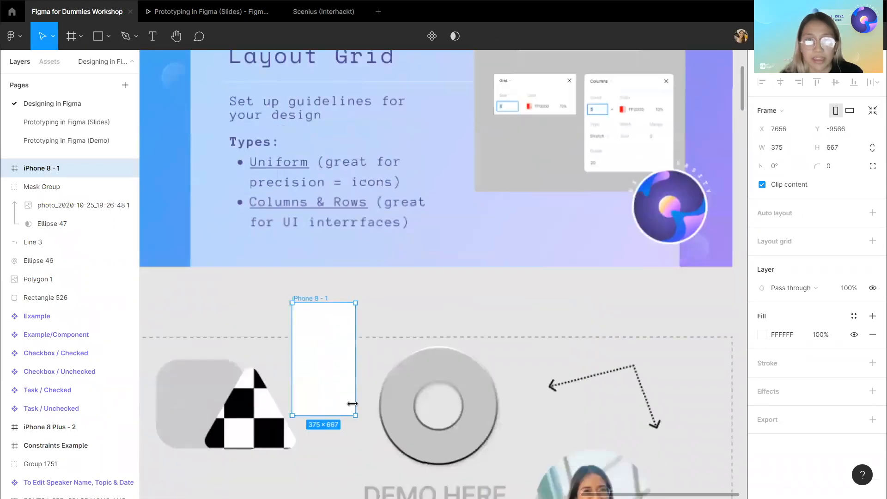
scroll(351, 375, "down", 1)
scroll(350, 373, "up", 2)
scroll(356, 364, "down", 2)
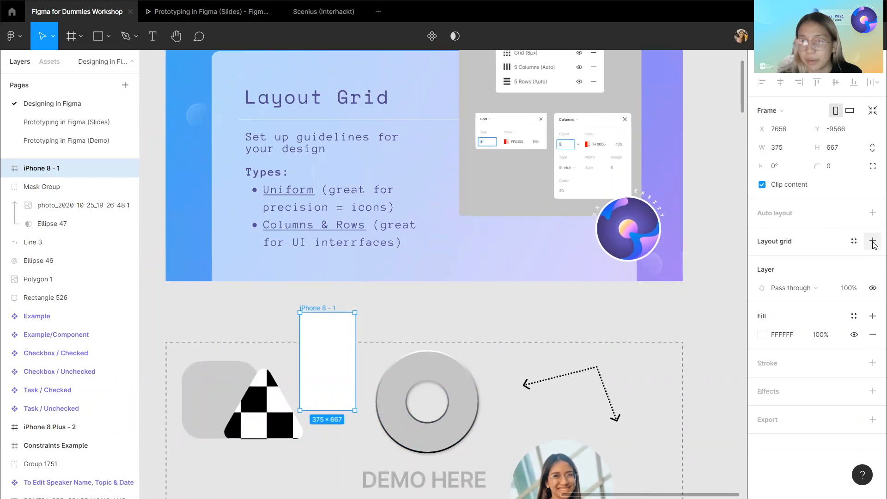
left_click(872, 241)
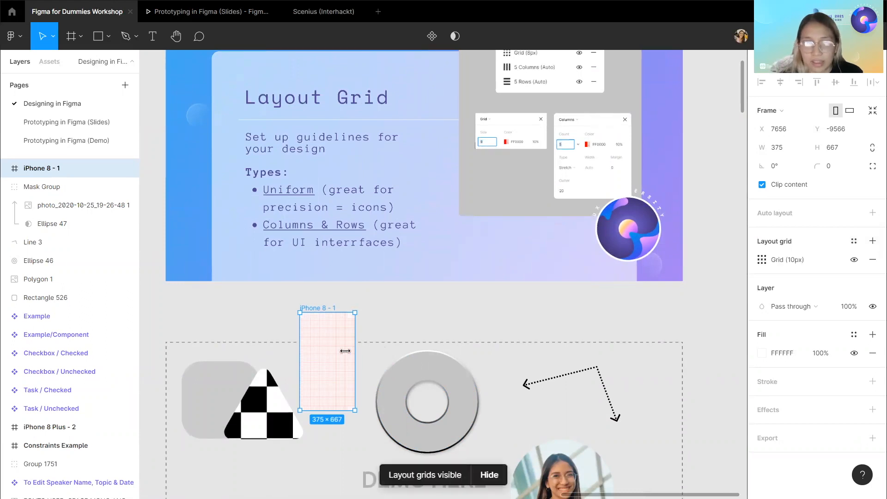
scroll(321, 368, "up", 3)
scroll(321, 368, "up", 2)
scroll(319, 366, "down", 2)
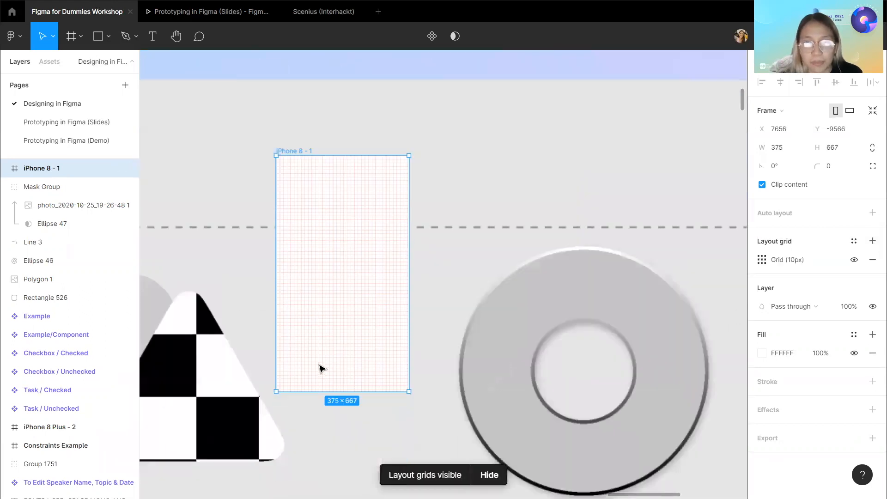
scroll(397, 360, "up", 2)
scroll(456, 336, "down", 2)
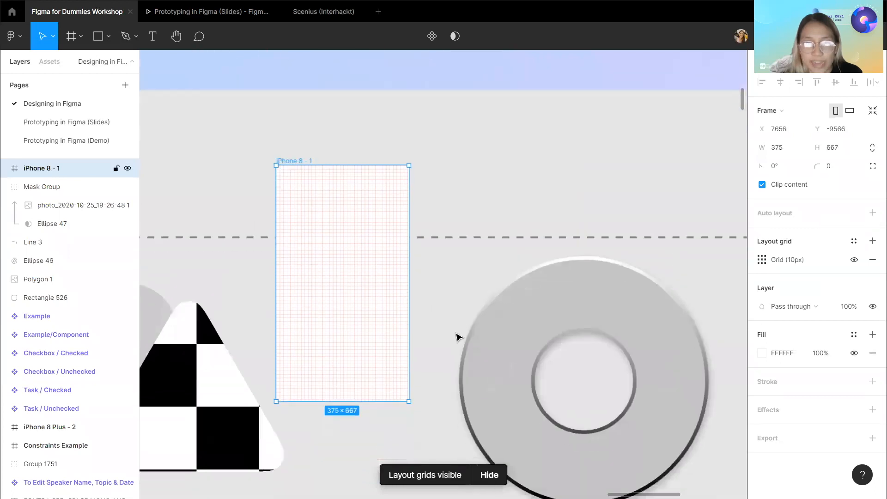
Set the iPhone 8 frame's uniform layout grid size to 20.
left_click(761, 260)
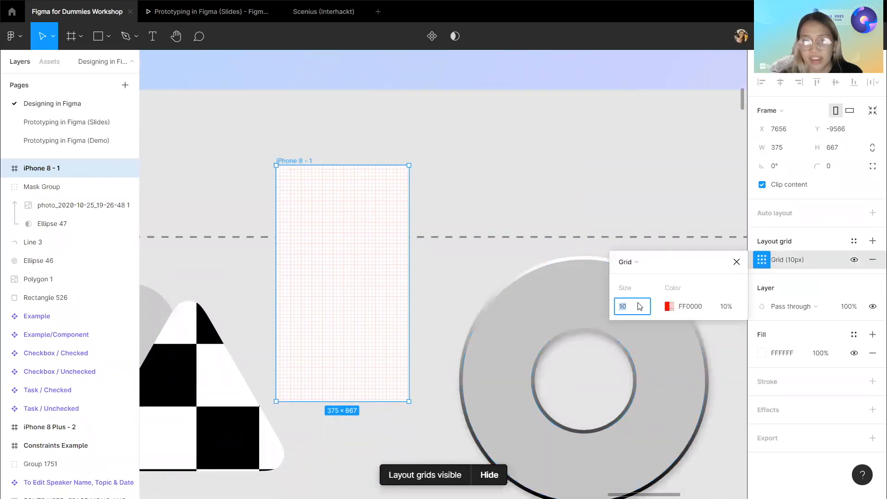
key("Return")
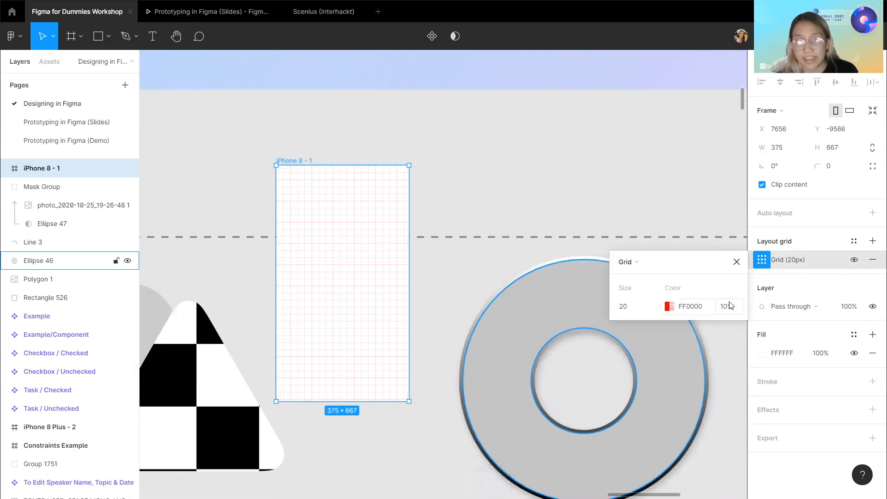
Hide the 20 px grid and add a second layout grid to the frame.
scroll(269, 251, "down", 10)
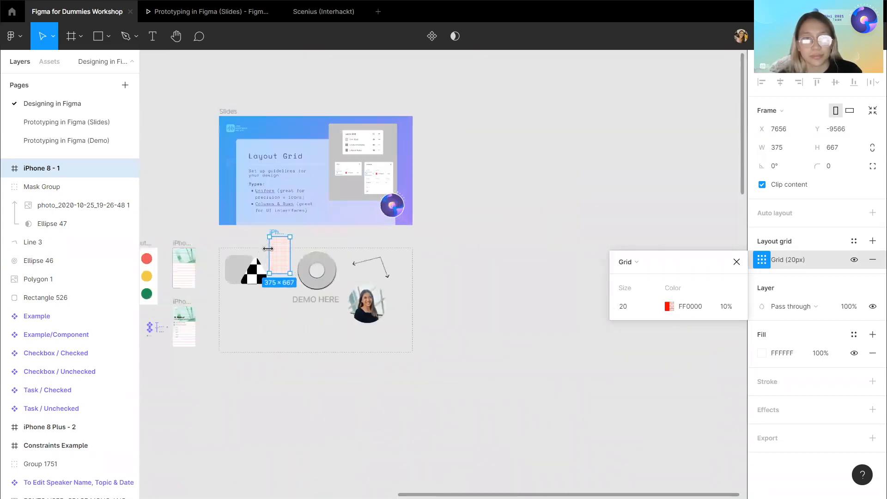
scroll(268, 248, "up", 5)
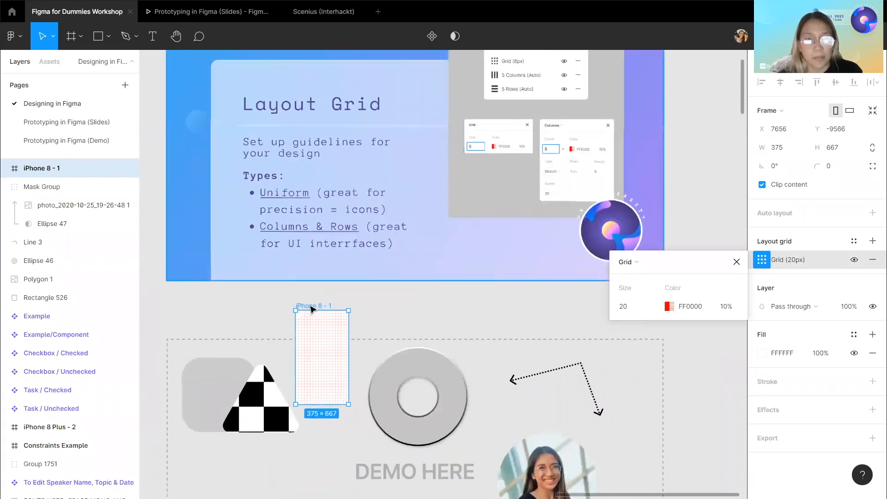
scroll(312, 308, "up", 1)
left_click(854, 261)
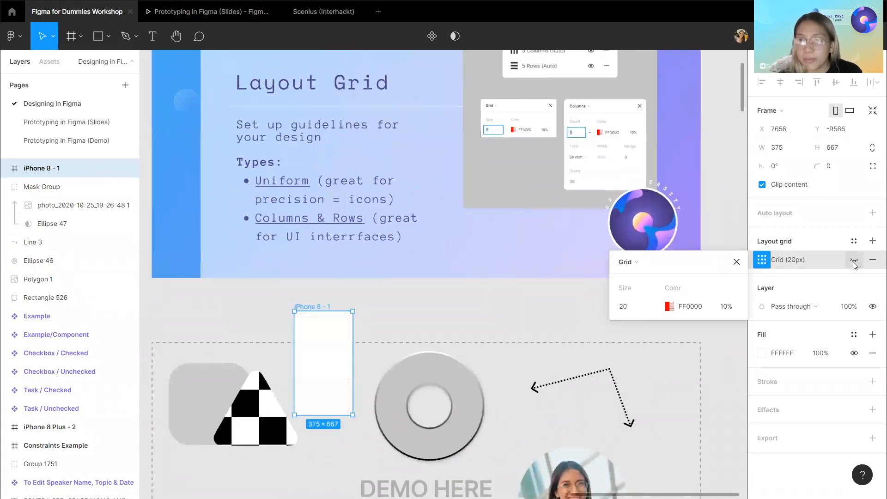
left_click(872, 241)
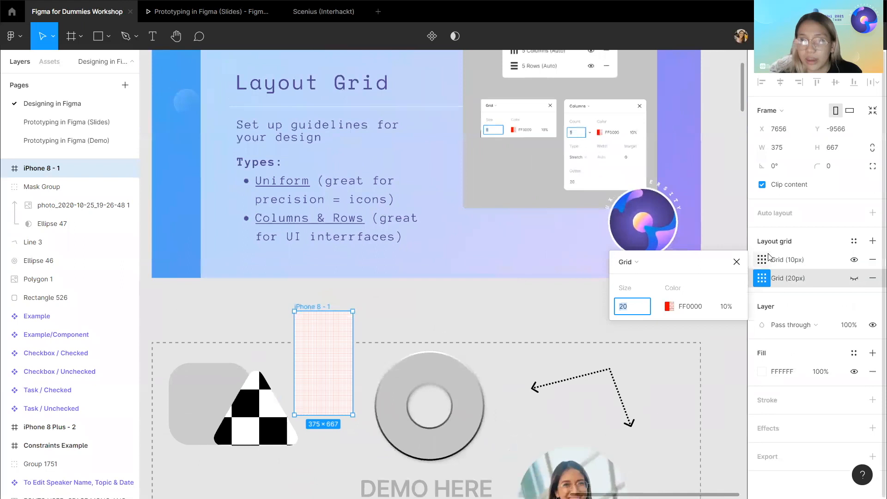
Change the new layout grid's type to Columns.
left_click(762, 259)
left_click(762, 260)
left_click(765, 261)
left_click(766, 260)
left_click(649, 262)
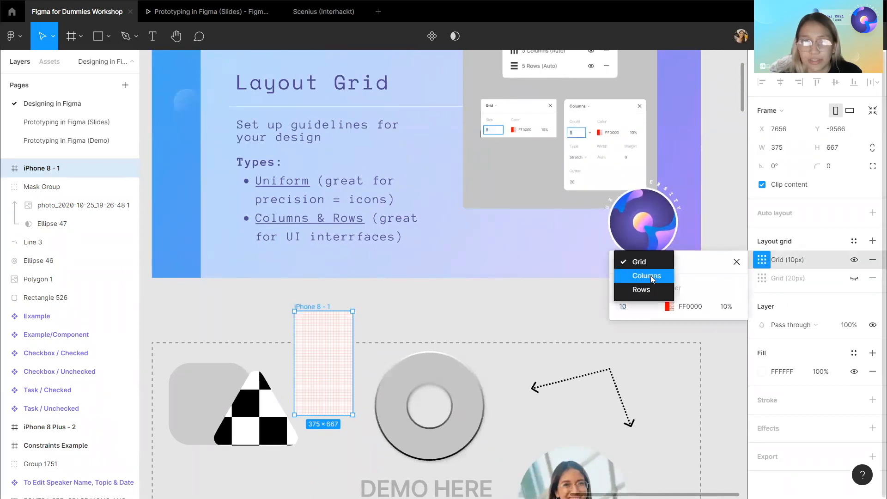
left_click(647, 276)
Set the column grid's count to 4.
scroll(378, 337, "up", 2)
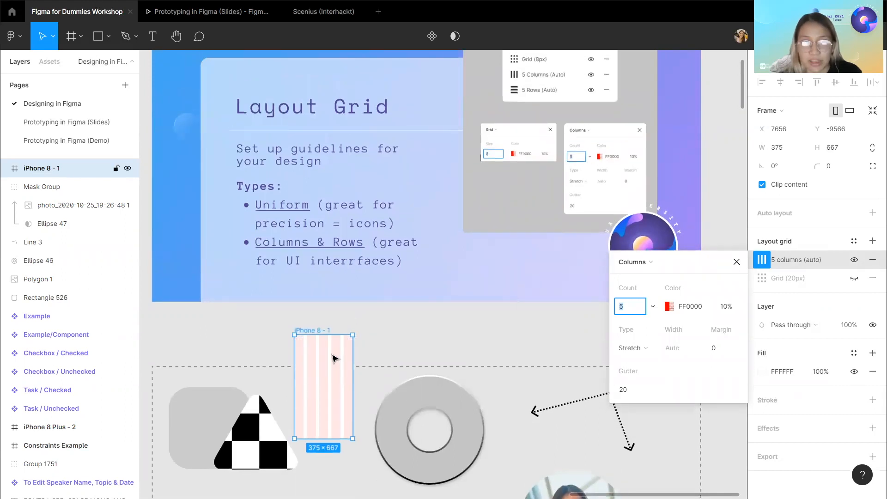
scroll(334, 358, "down", 1)
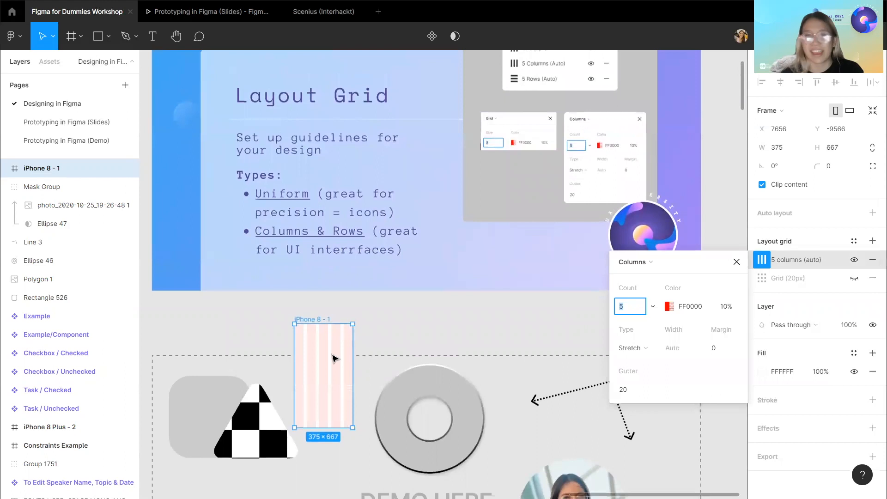
scroll(309, 387, "up", 3)
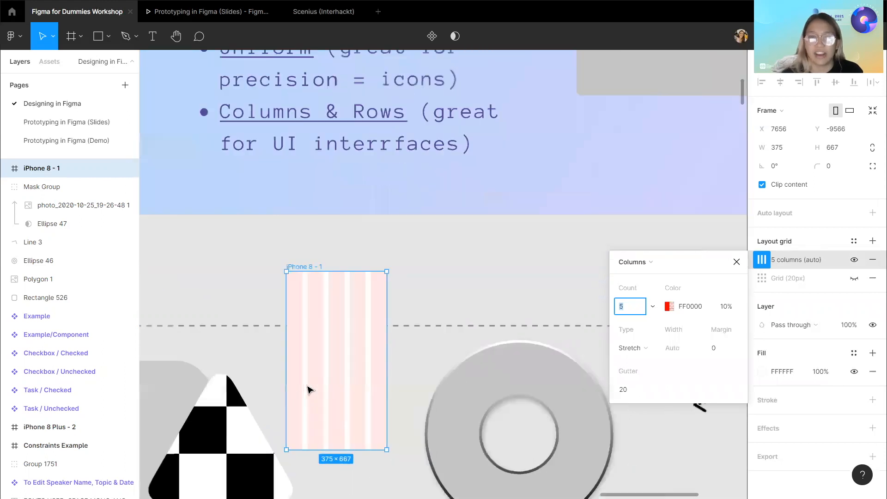
key("Return")
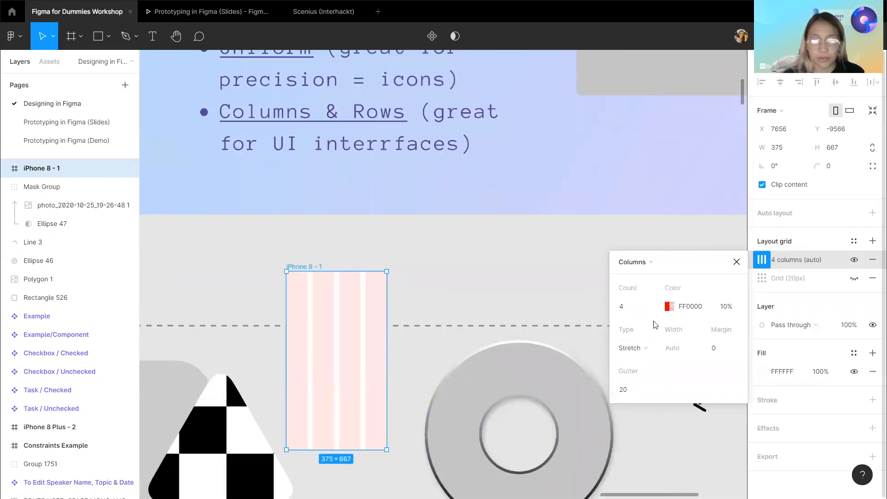
Switch the column grid's type to Center and back to Stretch.
left_click(633, 348)
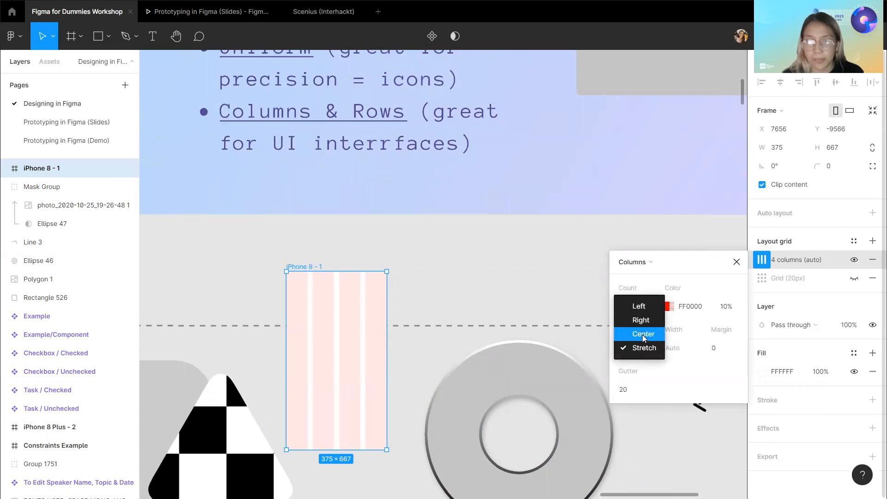
left_click(643, 334)
left_click(642, 348)
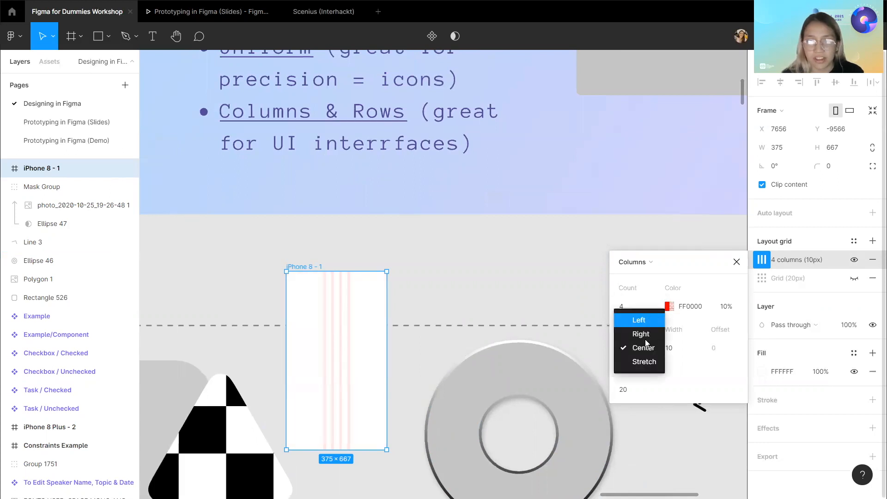
left_click(644, 362)
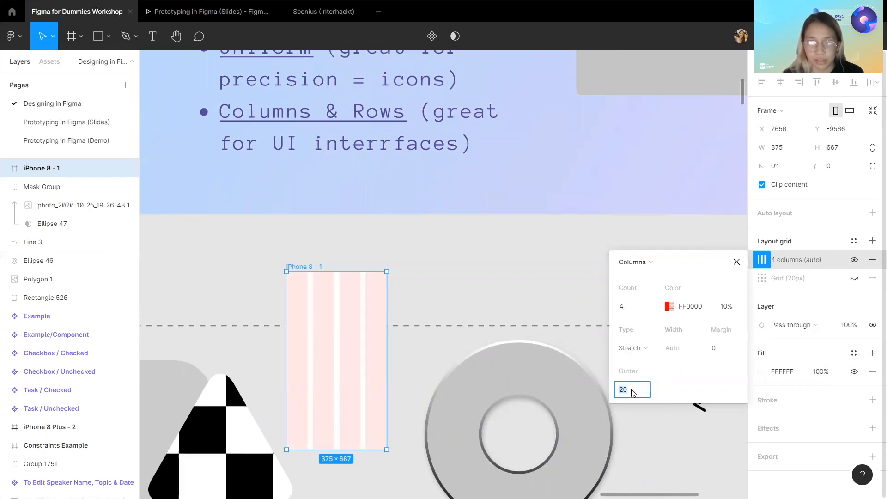
Set the column grid's gutter to 24.
type("24")
key("Return")
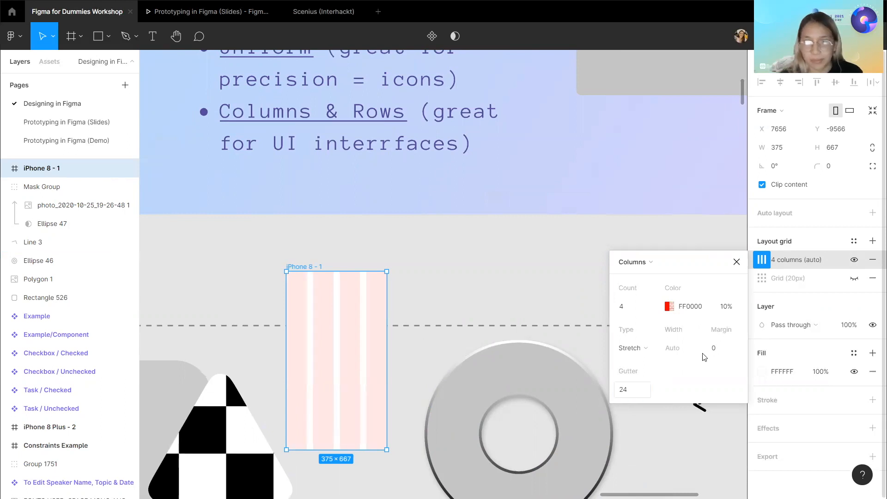
scroll(382, 258, "down", 2)
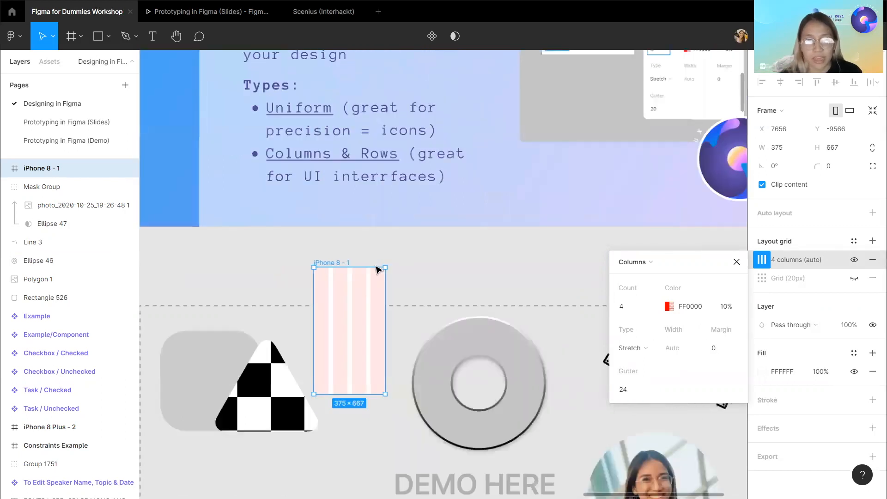
scroll(378, 269, "down", 3)
scroll(393, 277, "right", 1)
Hide the 17 Layout Grid slide to reveal the Constraints slide, then reselect the iPhone 8 frame.
left_click(854, 278)
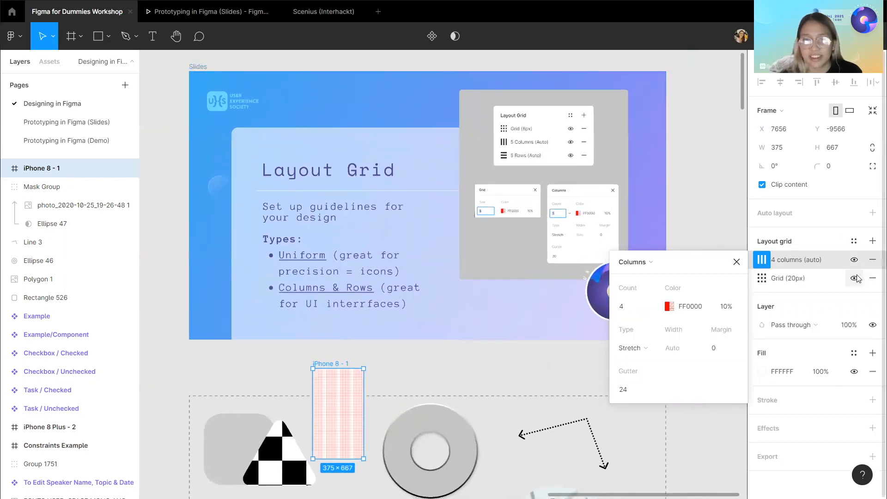
left_click(451, 363)
scroll(452, 363, "down", 1)
scroll(451, 365, "right", 1)
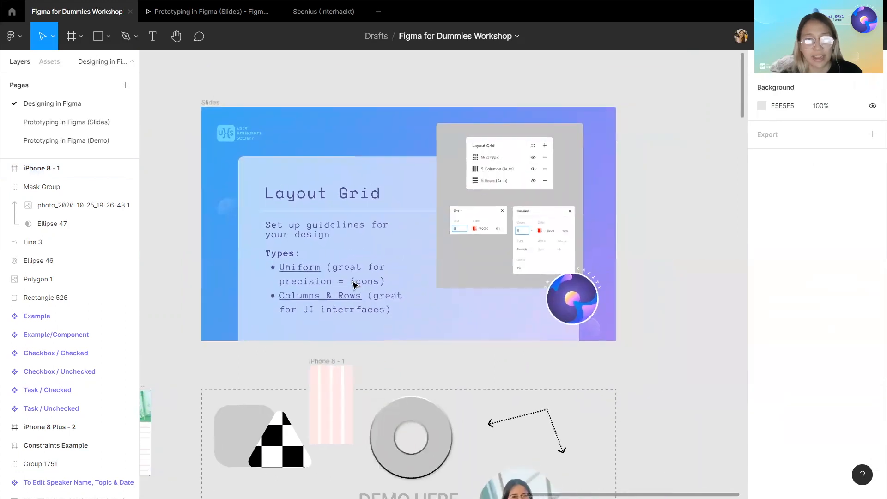
left_click(204, 103)
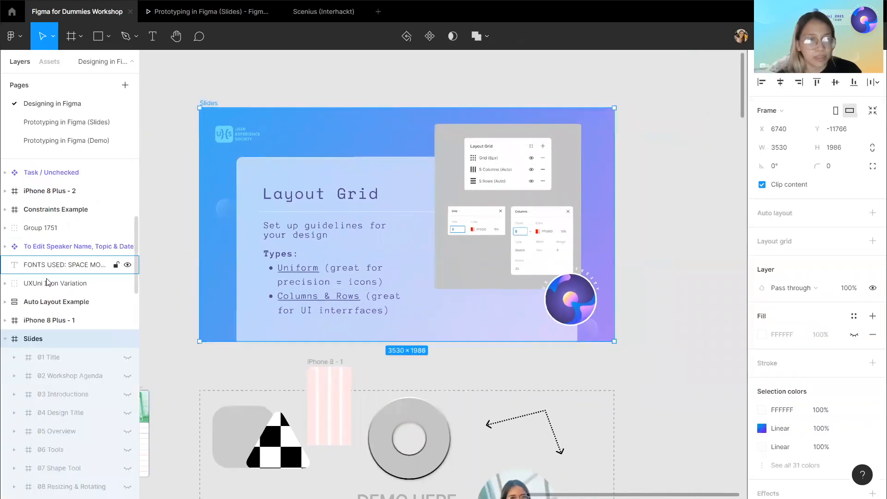
scroll(85, 314, "down", 5)
scroll(85, 317, "down", 2)
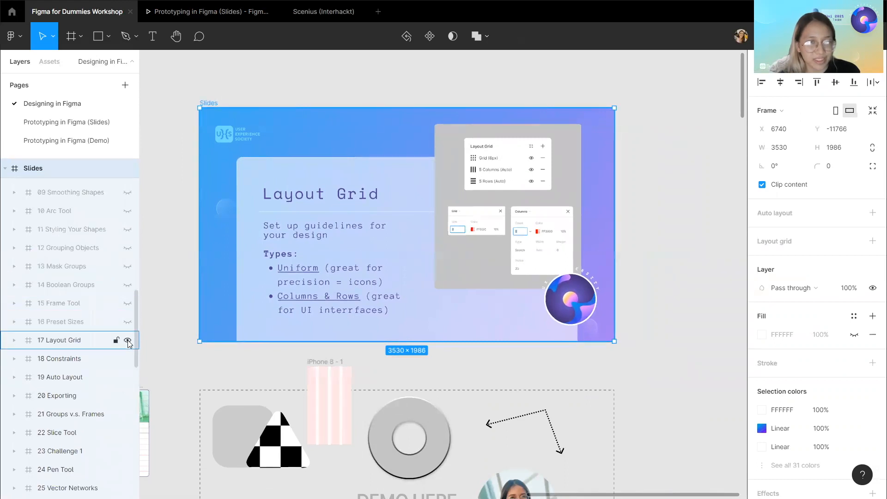
left_click(128, 341)
left_click(325, 362)
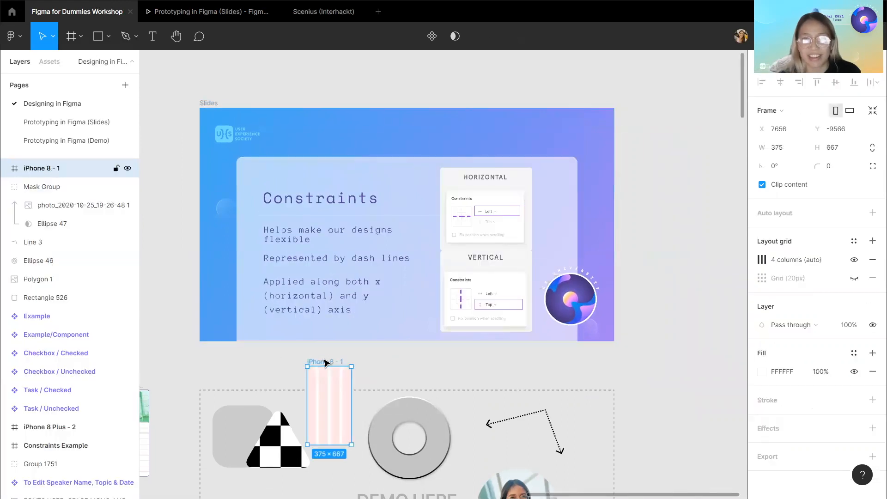
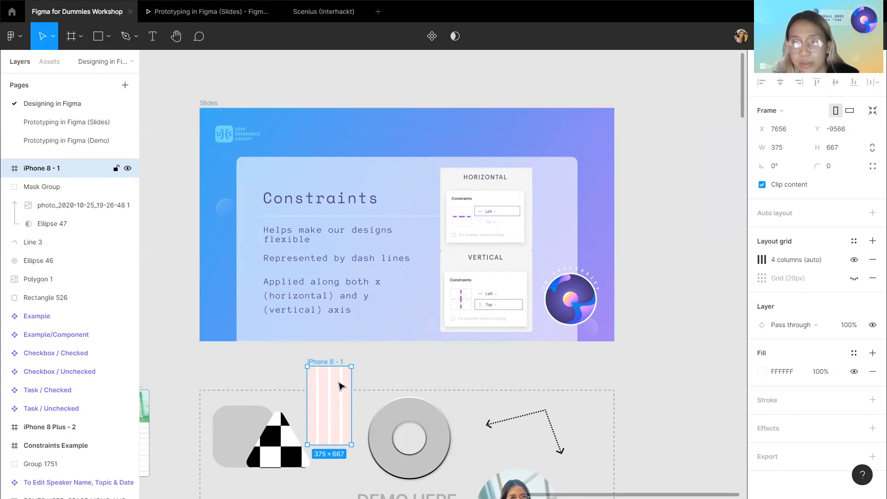
Move the Constraints Example frame into the demo area below the Constraints slide.
scroll(344, 392, "down", 2)
scroll(342, 386, "down", 4)
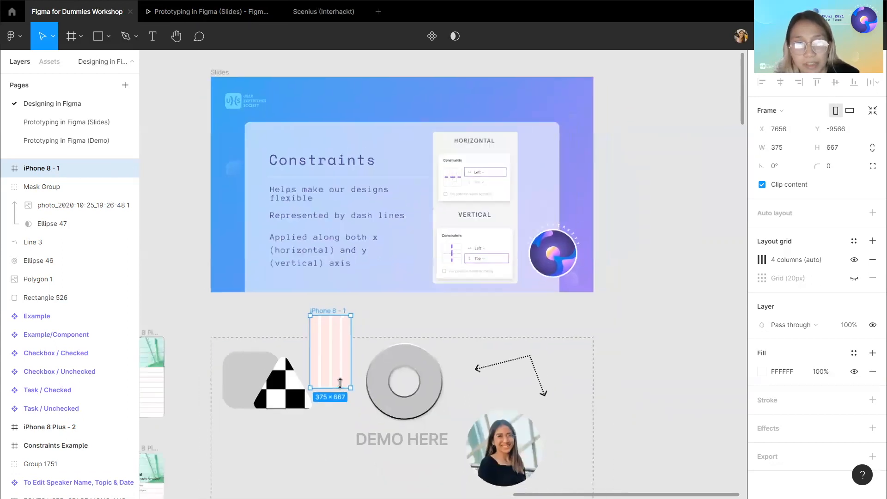
scroll(340, 383, "down", 2)
left_click(176, 363)
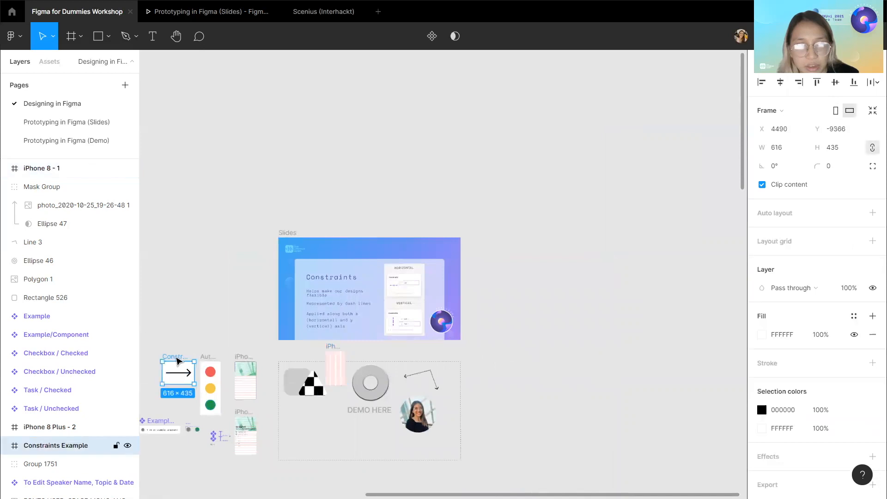
left_click_drag(173, 356, 292, 440)
scroll(491, 258, "up", 3)
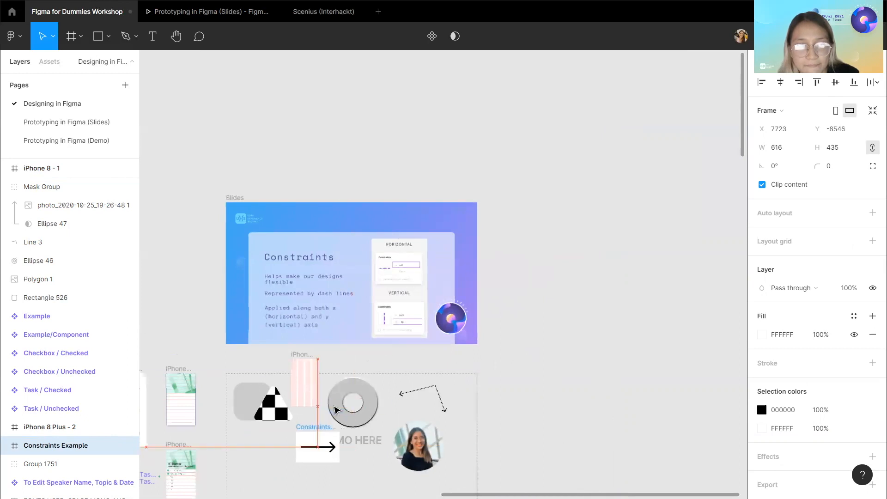
scroll(319, 418, "up", 2)
scroll(335, 410, "up", 2)
Move the donut, dotted line, checkered triangle and rounded rectangle out of the demo area to its right.
left_click(350, 406)
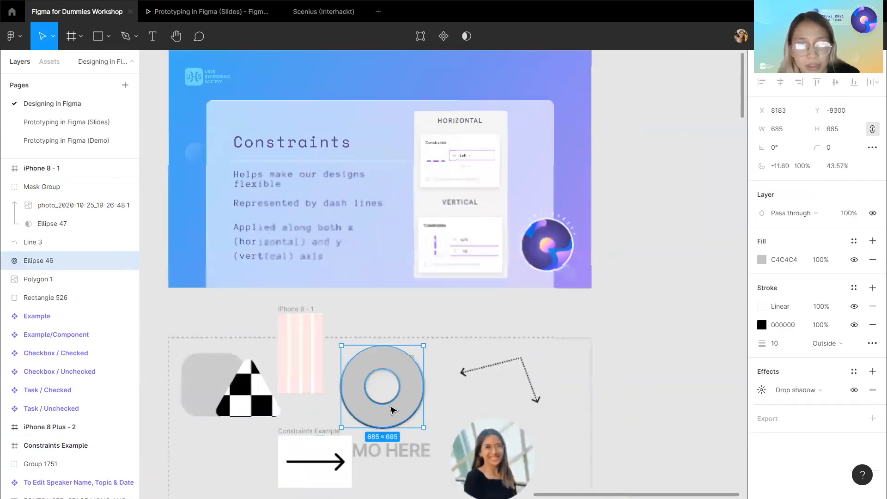
left_click_drag(415, 390, 692, 333)
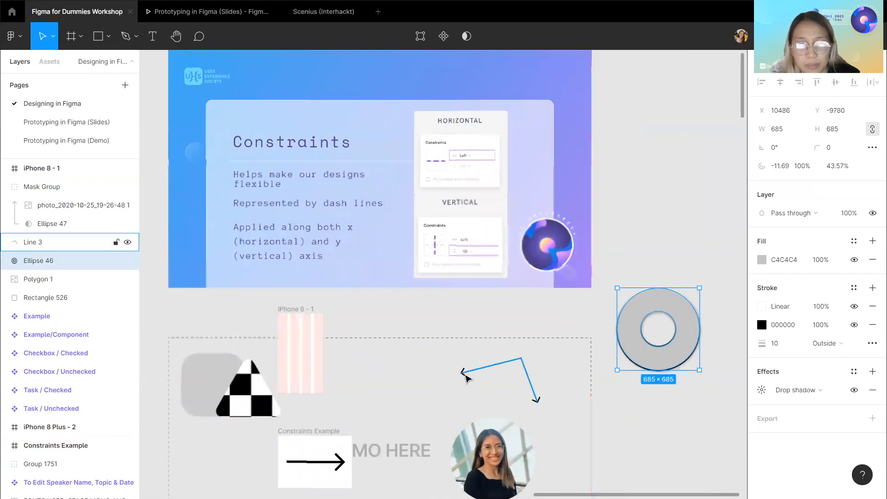
left_click_drag(489, 374, 657, 379)
left_click_drag(536, 423, 718, 396)
left_click_drag(248, 390, 688, 247)
left_click_drag(212, 402, 708, 303)
Reposition the iPhone 8 frame and the Constraints Example frame inside the demo area.
left_click_drag(297, 311, 236, 390)
left_click_drag(288, 430, 267, 347)
scroll(283, 379, "up", 1)
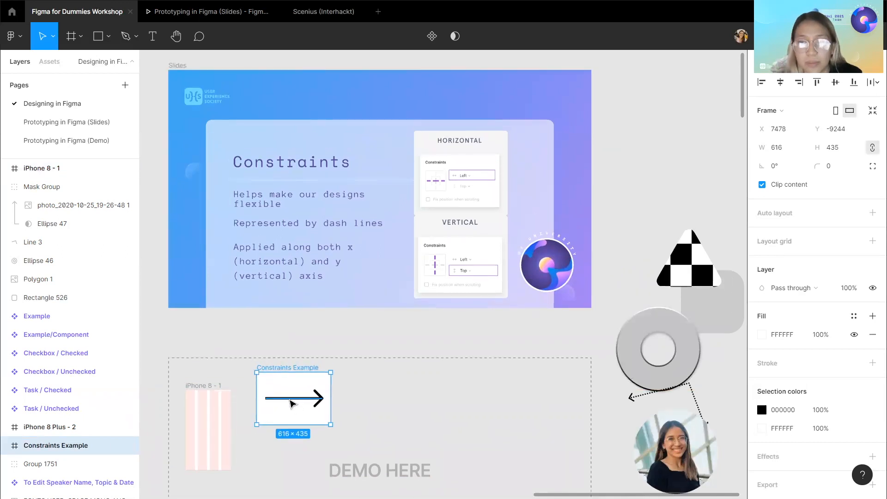
Select the arrow inside Constraints Example and review its horizontal and vertical constraint options.
left_click(290, 403)
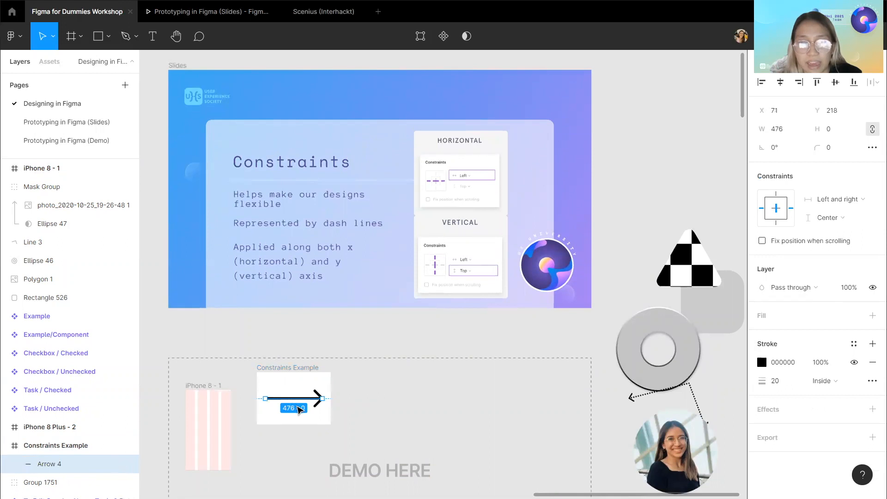
scroll(66, 412, "down", 1)
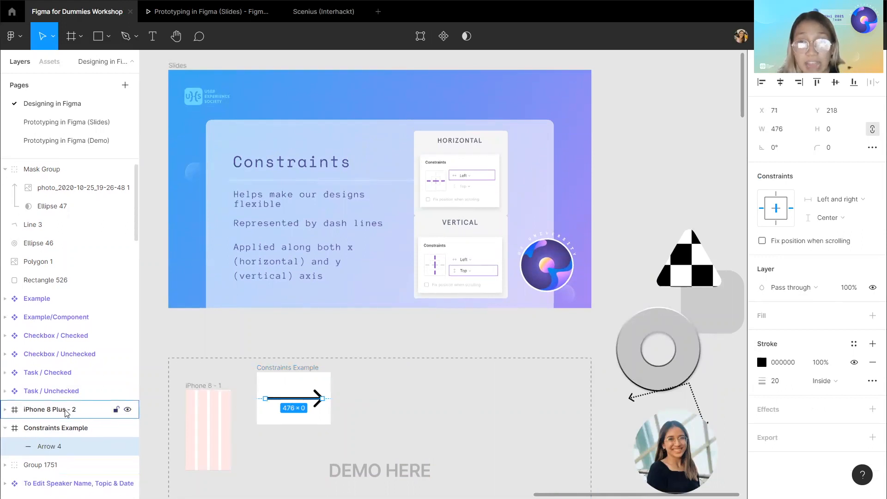
left_click(269, 367)
key("ctrl+r")
left_click(292, 397)
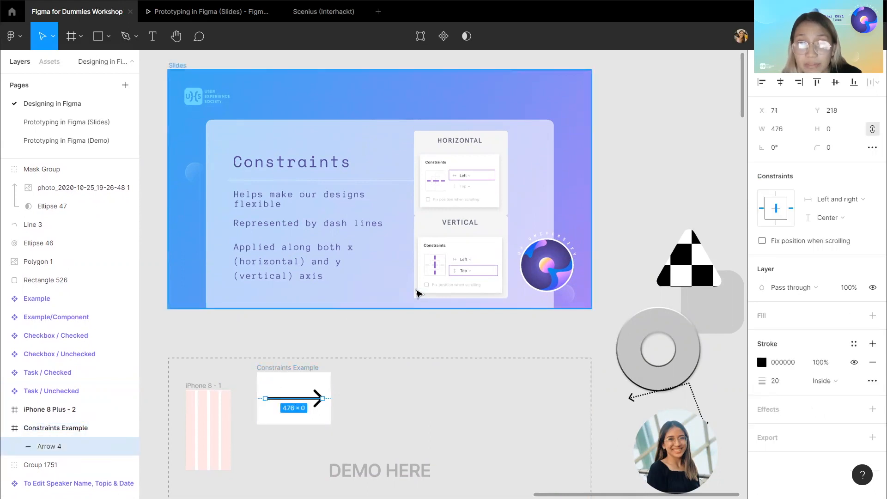
scroll(365, 226, "up", 1)
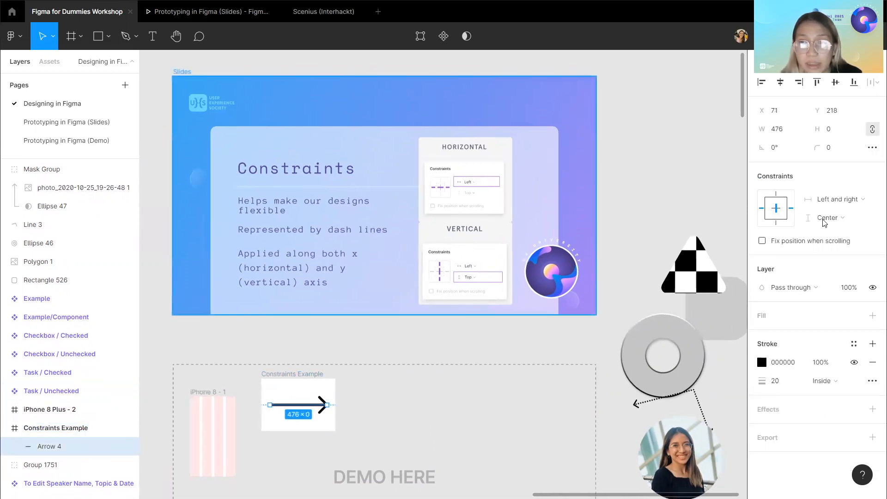
left_click(841, 202)
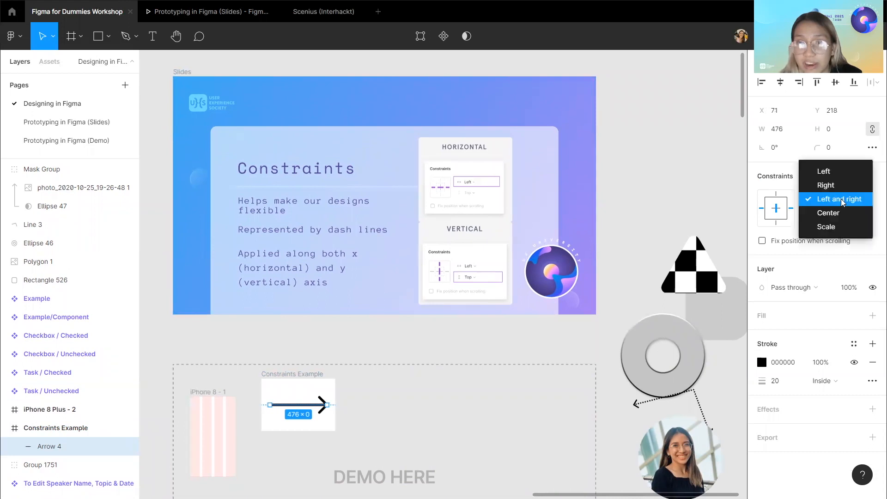
left_click(842, 202)
left_click(844, 221)
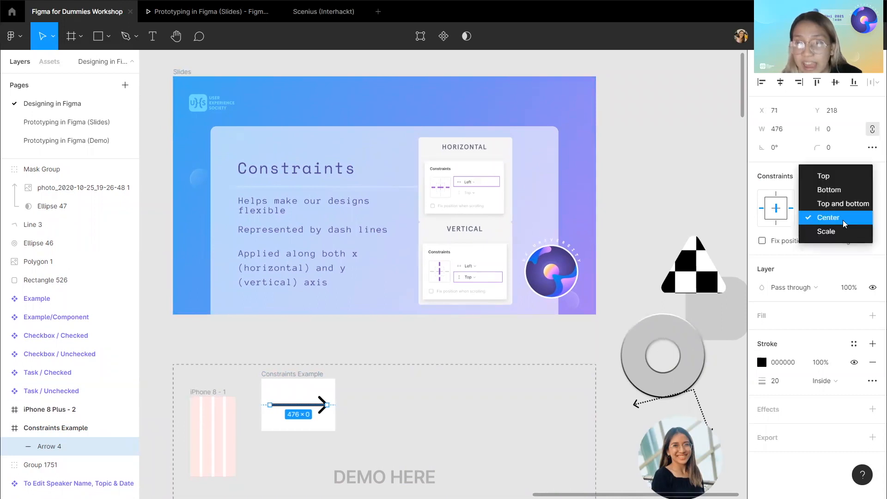
left_click(844, 224)
Stretch the Constraints Example frame wider to show the arrow resizing, then undo the resize.
scroll(396, 370, "down", 1)
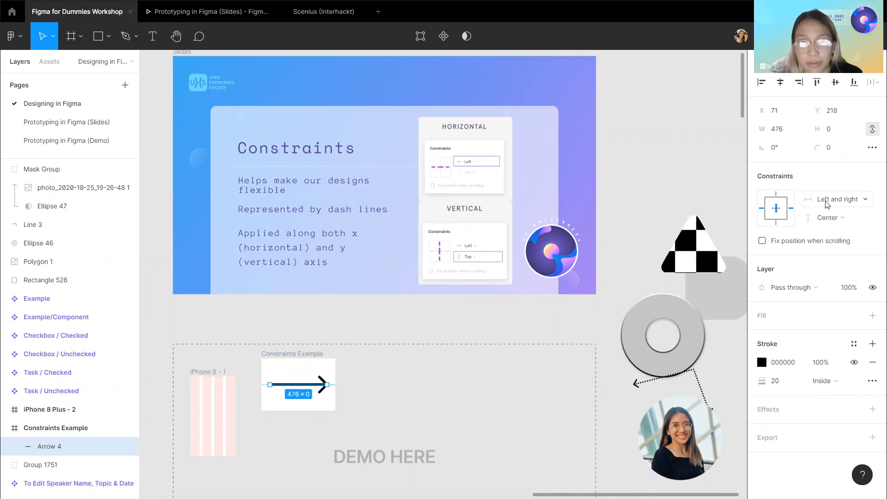
left_click(333, 383)
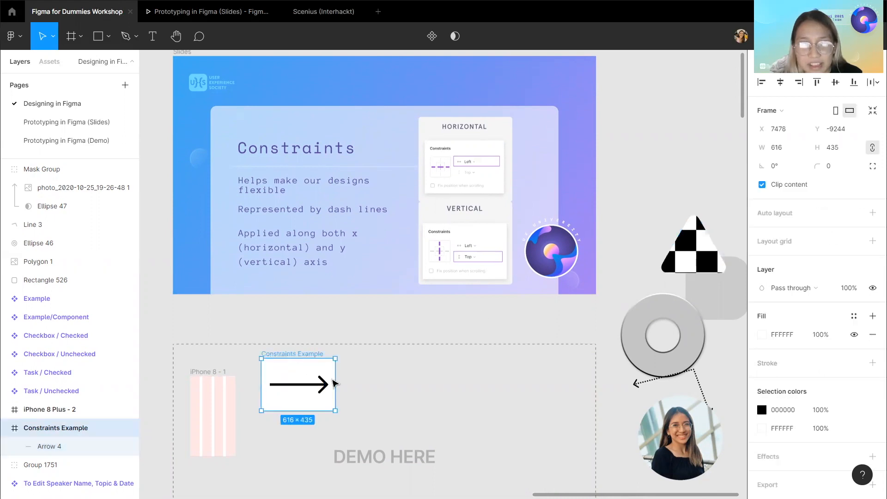
left_click_drag(353, 381, 499, 383)
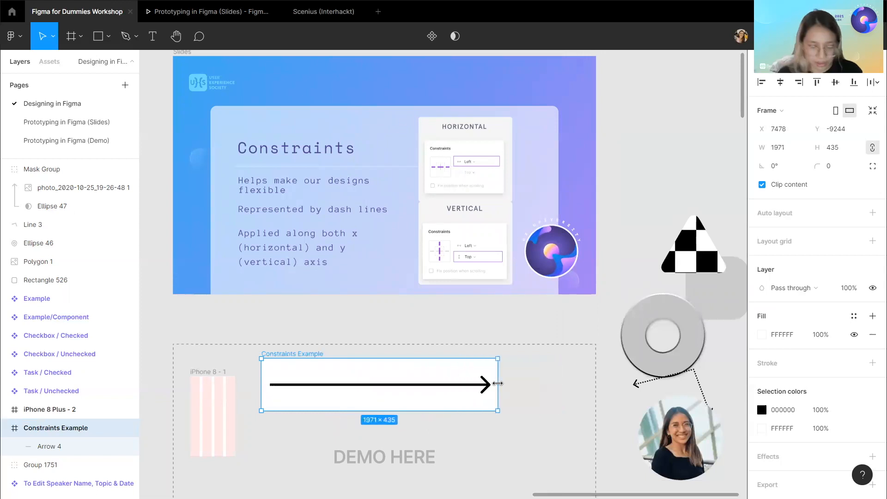
key("ctrl+z")
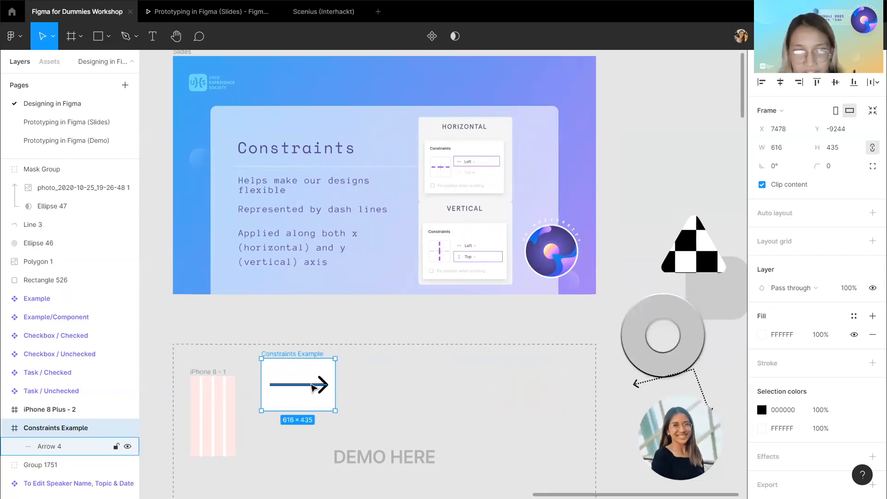
Set the arrow's horizontal constraint to Left.
double_click(313, 387)
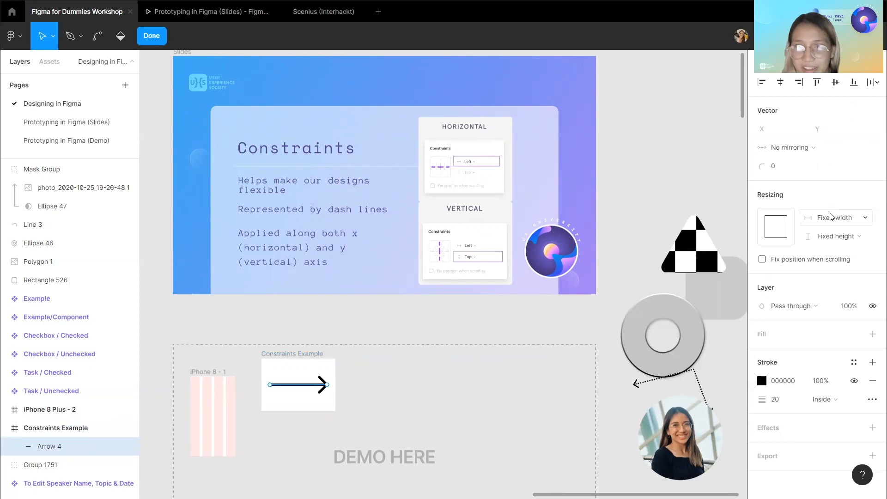
left_click(369, 321)
left_click(369, 325)
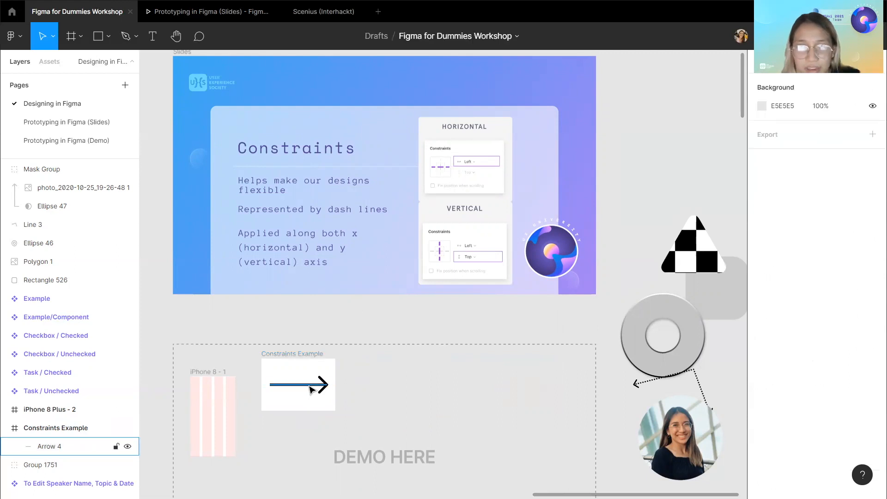
left_click(312, 385)
left_click(834, 199)
left_click(823, 173)
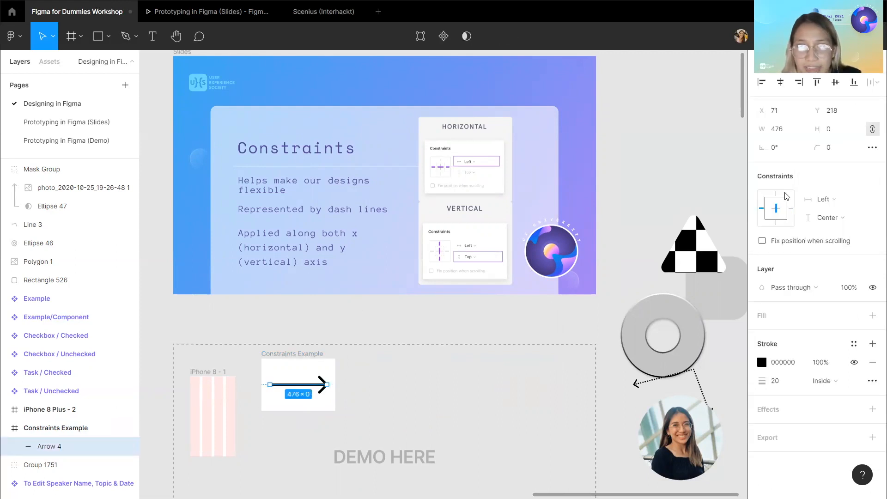
Stretch the Constraints Example frame wider with the Left constraint, then undo the resize.
left_click(291, 355)
left_click_drag(335, 359, 536, 358)
key("ctrl+z")
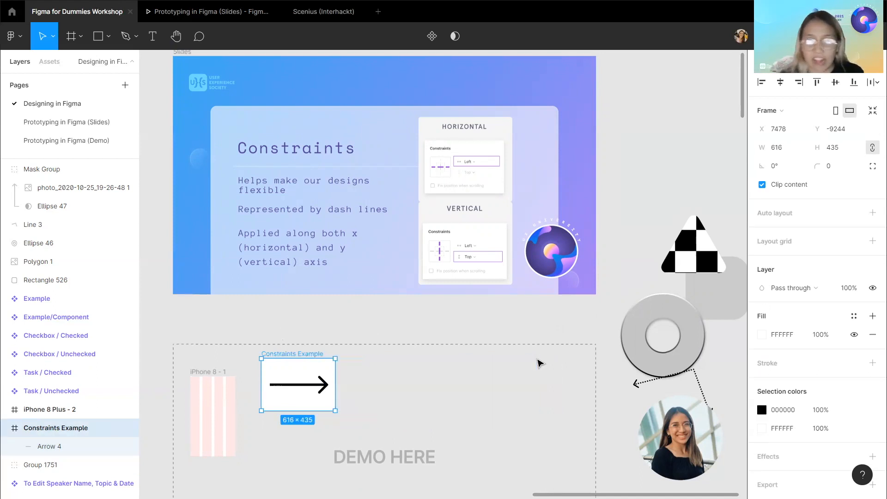
Set the arrow's horizontal constraint to Left and right, then widen the Constraints Example frame to about 1171 px.
left_click(326, 386)
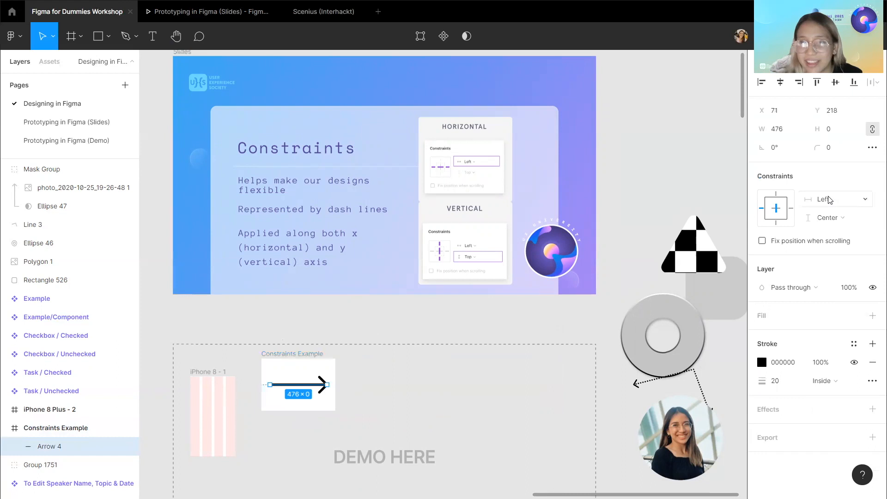
left_click(829, 200)
left_click(317, 354)
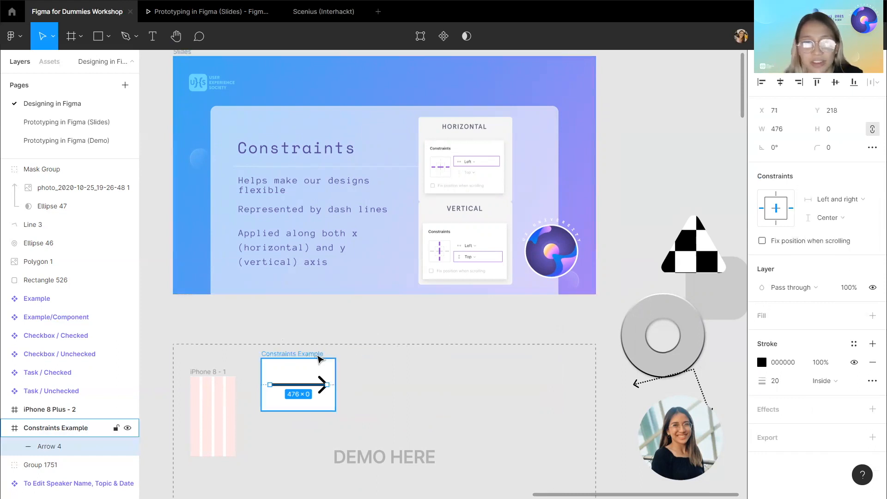
left_click_drag(346, 371, 402, 370)
left_click(362, 336)
scroll(277, 194, "up", 2)
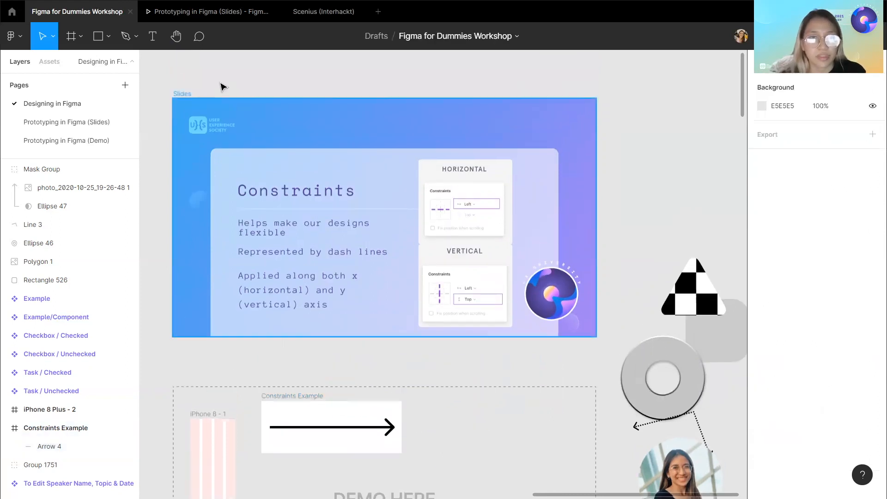
Hide the 18 Constraints slide to reveal the Auto Layout slide.
left_click(182, 96)
scroll(30, 351, "down", 1)
scroll(30, 351, "down", 6)
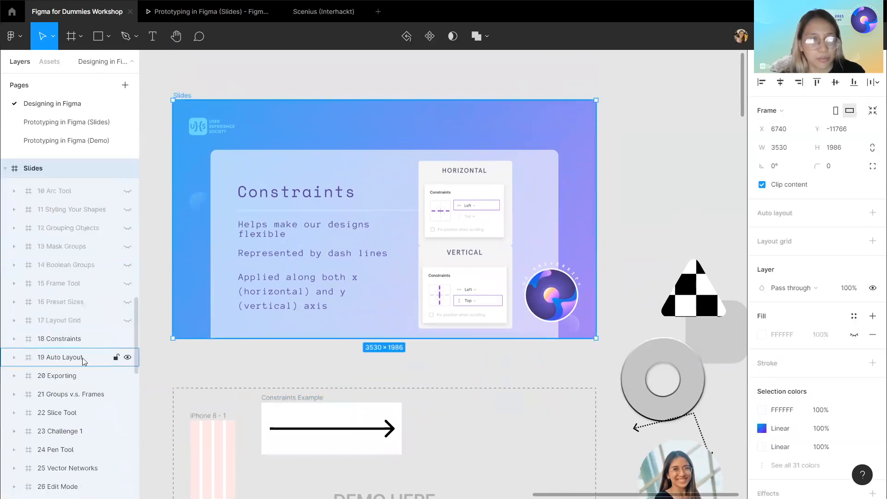
left_click(124, 338)
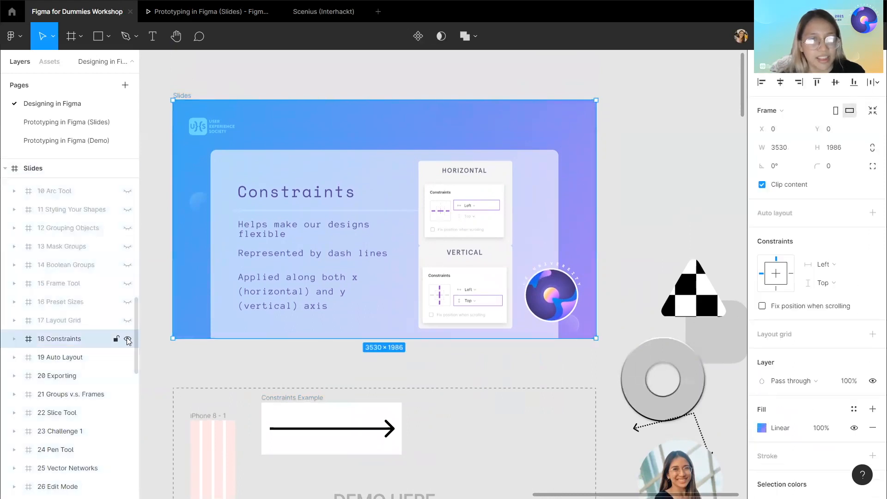
left_click(128, 340)
left_click(287, 377)
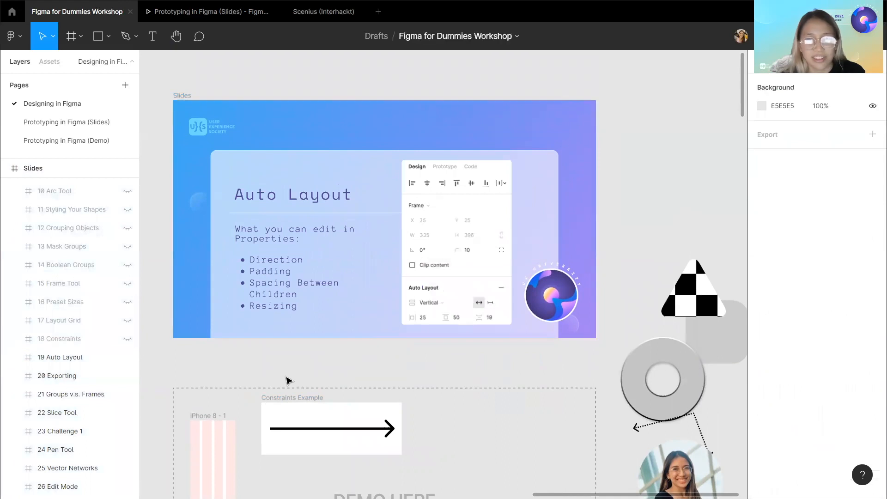
Move the Auto Layout Example frame into the demo area beside the Constraints Example frame.
scroll(287, 379, "left", 1)
scroll(286, 380, "down", 1)
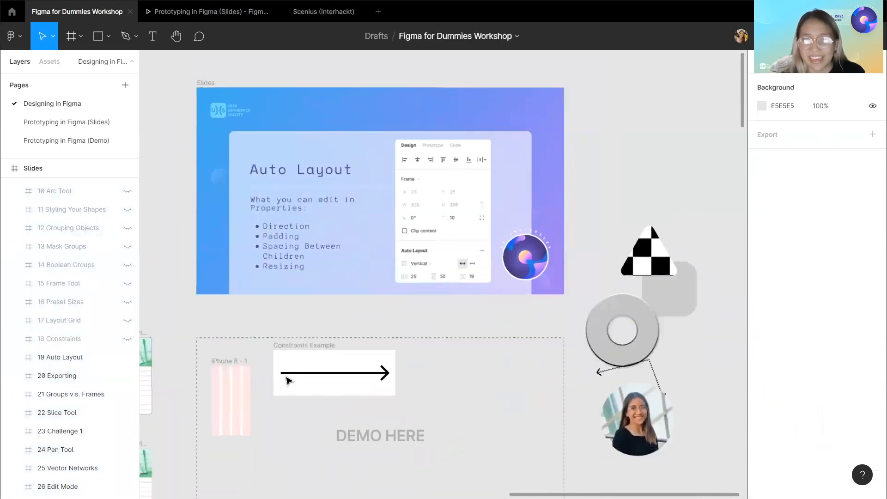
scroll(286, 380, "down", 2)
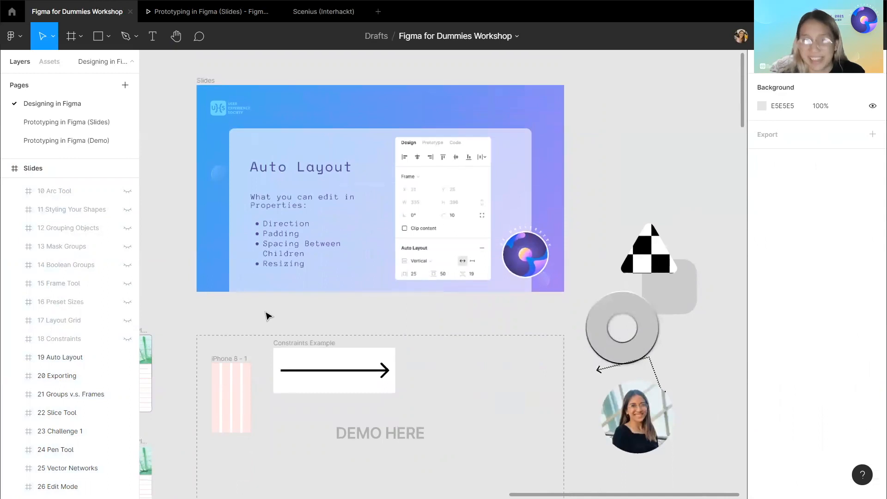
scroll(267, 316, "up", 2)
scroll(267, 316, "down", 3)
scroll(267, 316, "up", 1)
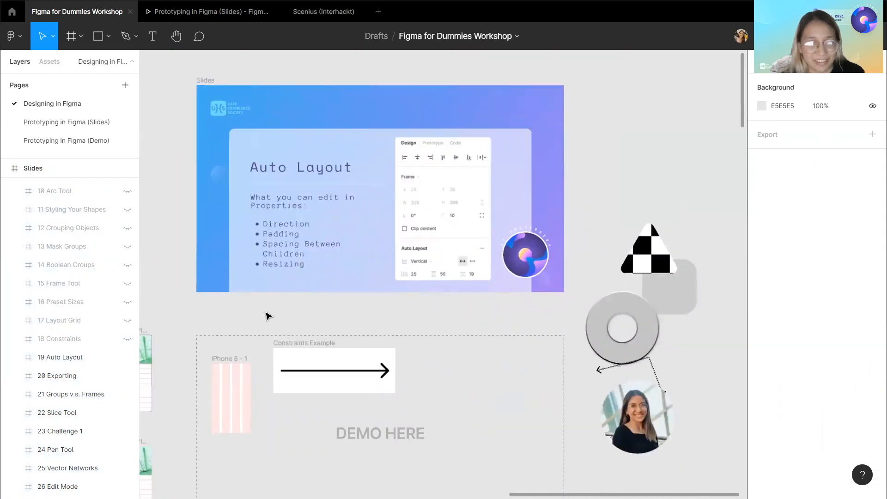
scroll(267, 316, "up", 2)
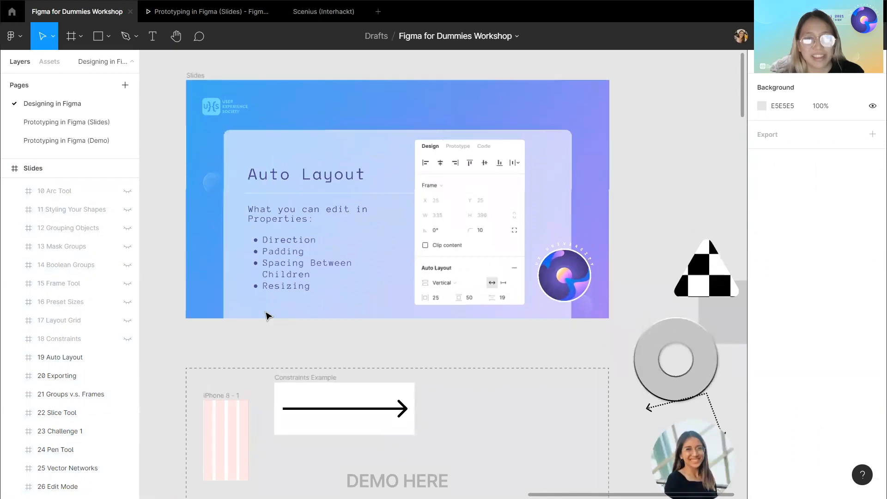
scroll(268, 316, "down", 1)
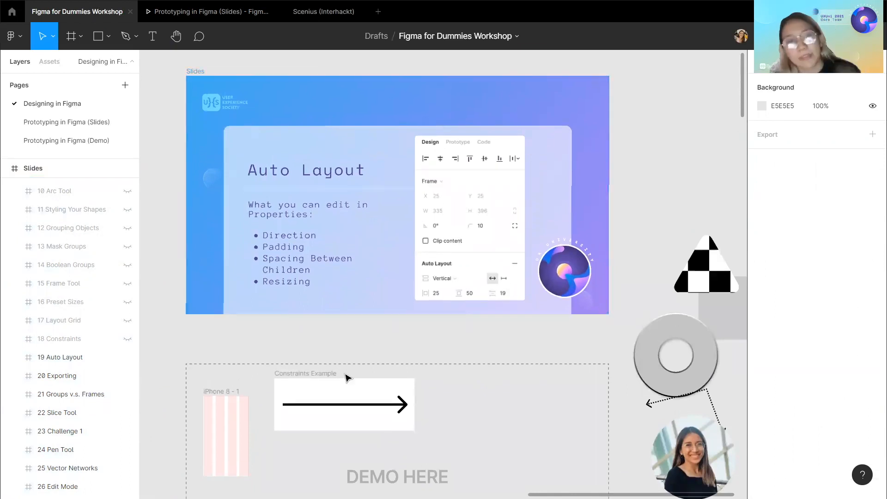
scroll(293, 383, "left", 5)
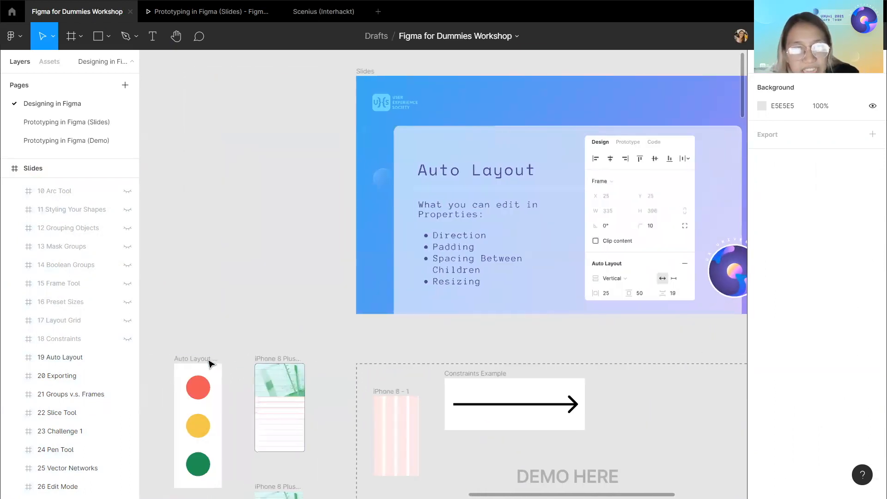
left_click_drag(232, 362, 679, 384)
scroll(443, 397, "right", 2)
Add auto layout to the Constraints Example frame.
left_click(414, 376)
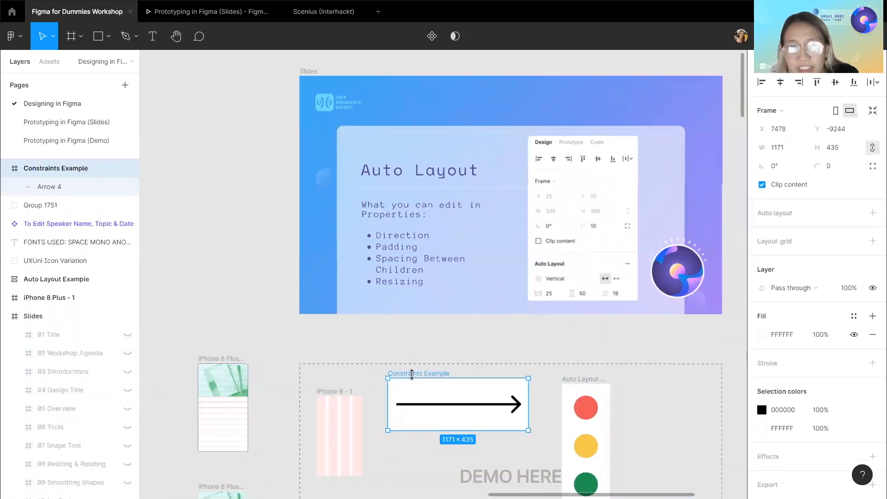
scroll(413, 376, "right", 4)
scroll(413, 376, "right", 2)
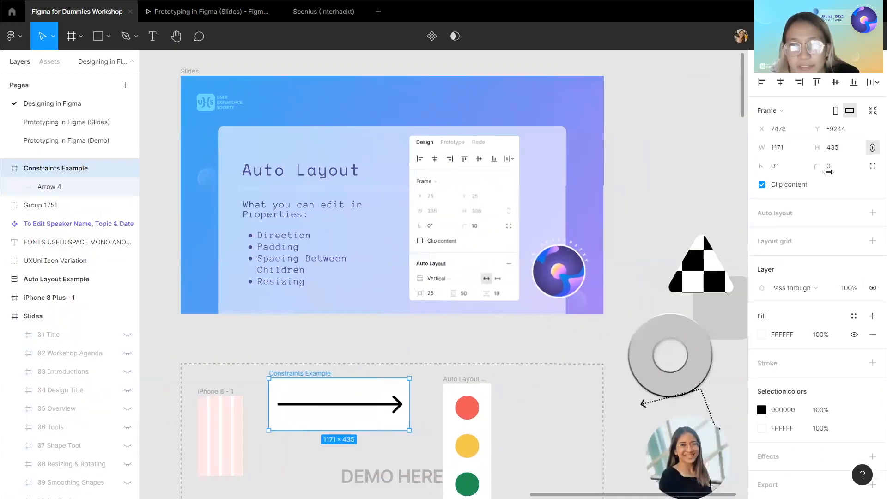
left_click(872, 213)
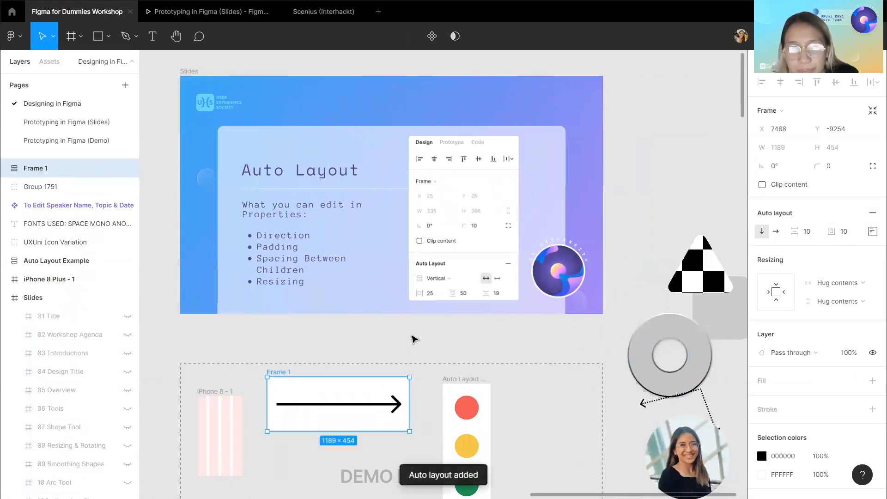
Remove auto layout from the Frame 1 arrow frame.
scroll(403, 339, "right", 1)
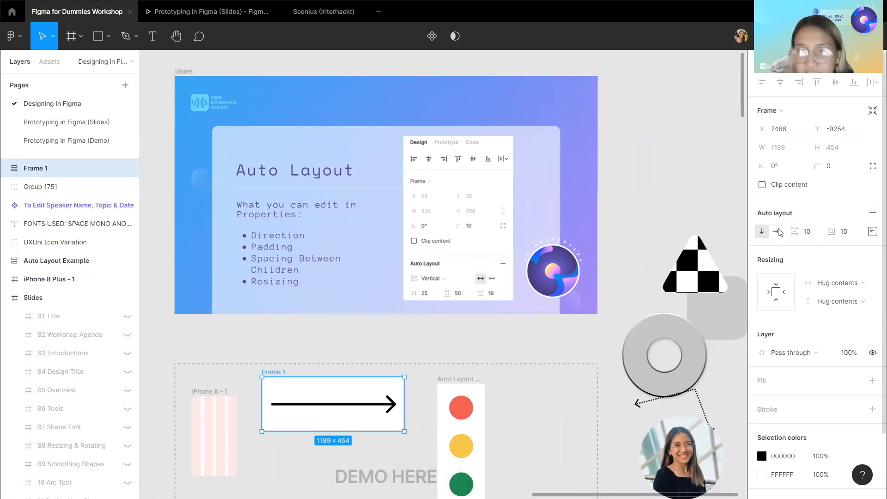
left_click(872, 212)
Switch the Auto Layout Example frame's direction between vertical and horizontal, ending on horizontal.
left_click(461, 381)
left_click(776, 231)
left_click(761, 231)
left_click(775, 231)
left_click(761, 231)
left_click(776, 231)
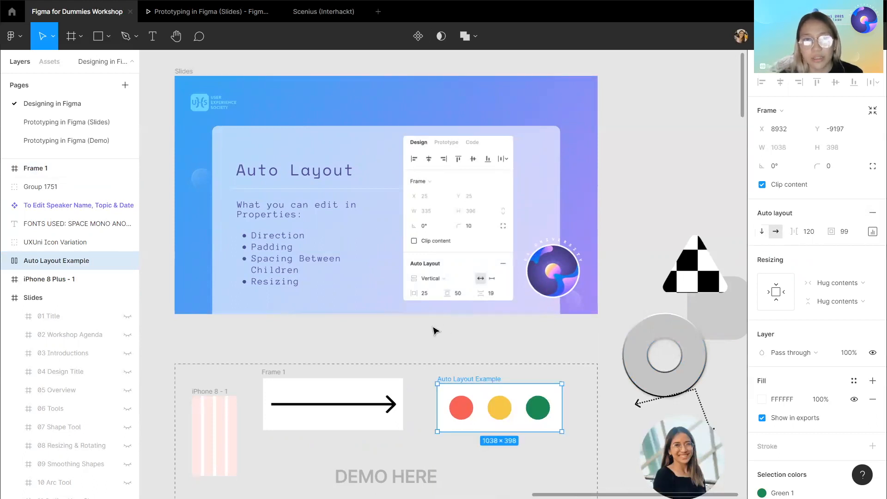
Set the spacing between the circles in the Auto Layout Example frame to 100.
scroll(433, 330, "down", 1)
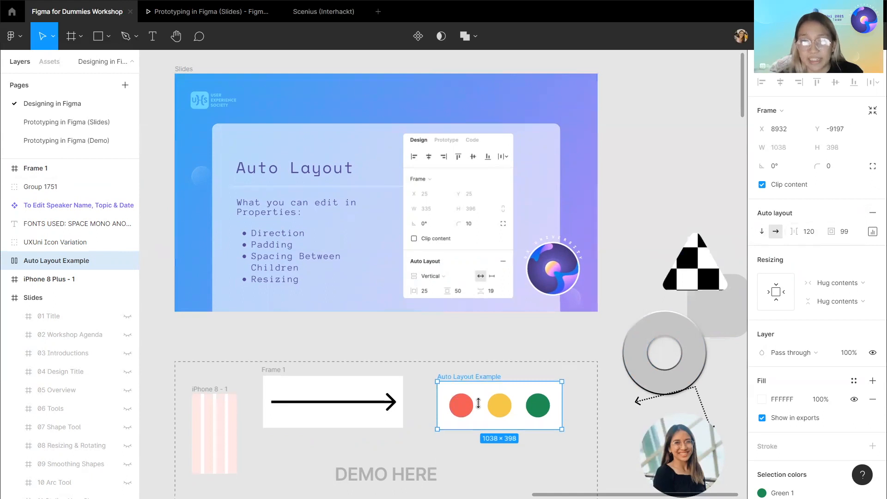
left_click(813, 237)
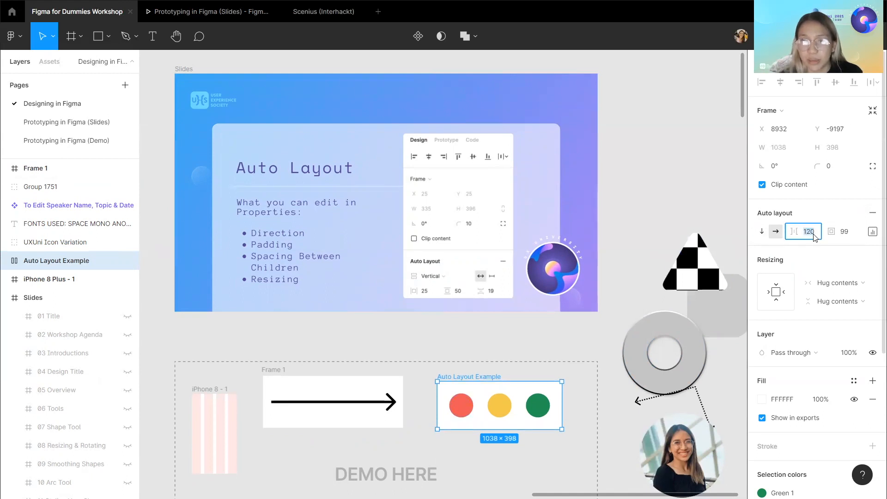
type("1")
key("Return")
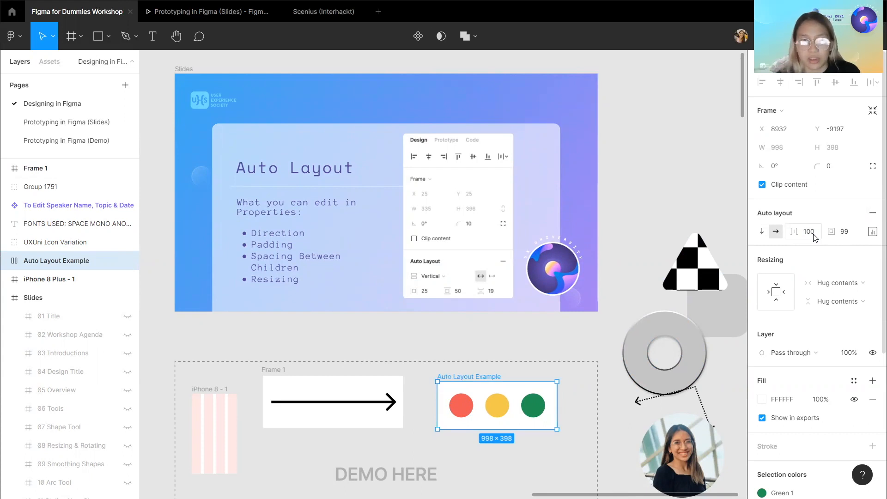
Set the Auto Layout Example frame's padding to 150.
left_click(852, 236)
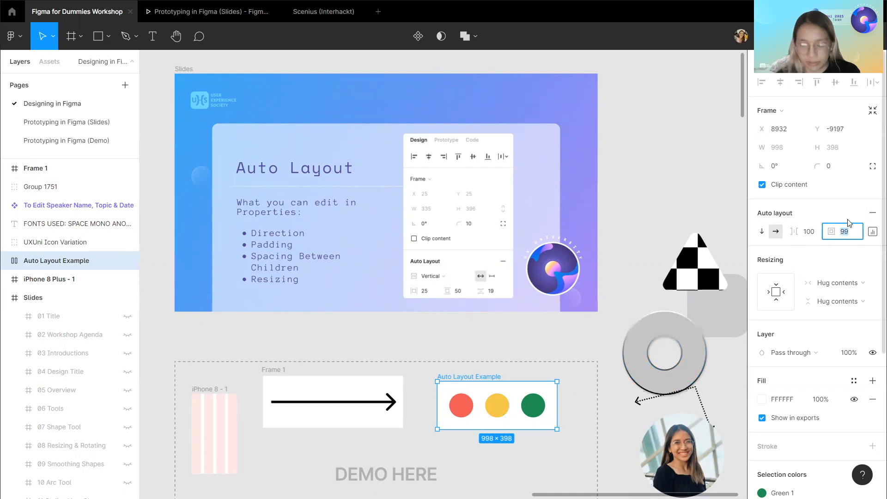
type("100")
key("Return")
left_click(855, 233)
type("200")
key("Return")
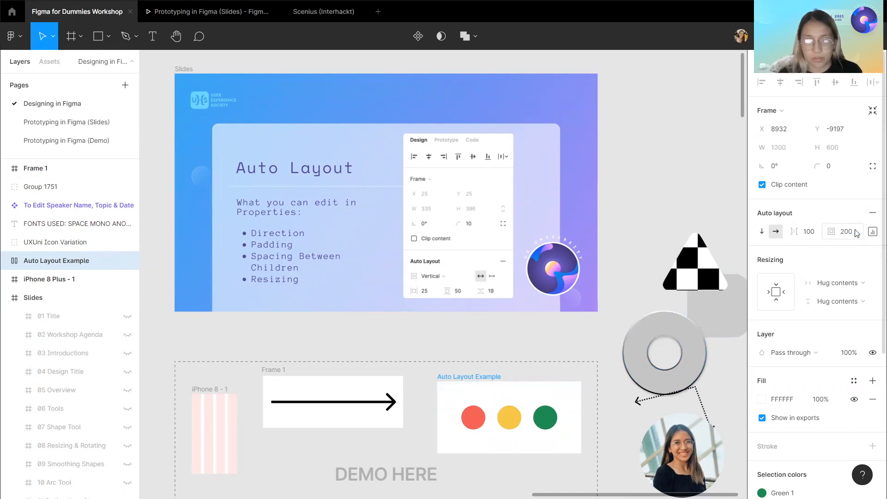
type("150")
key("Return")
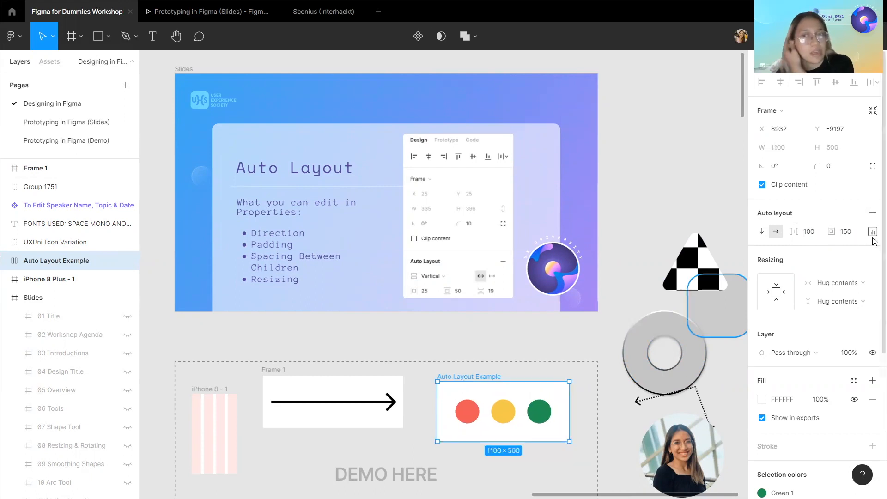
Set the Auto Layout Example frame's alignment to left-center.
left_click(872, 232)
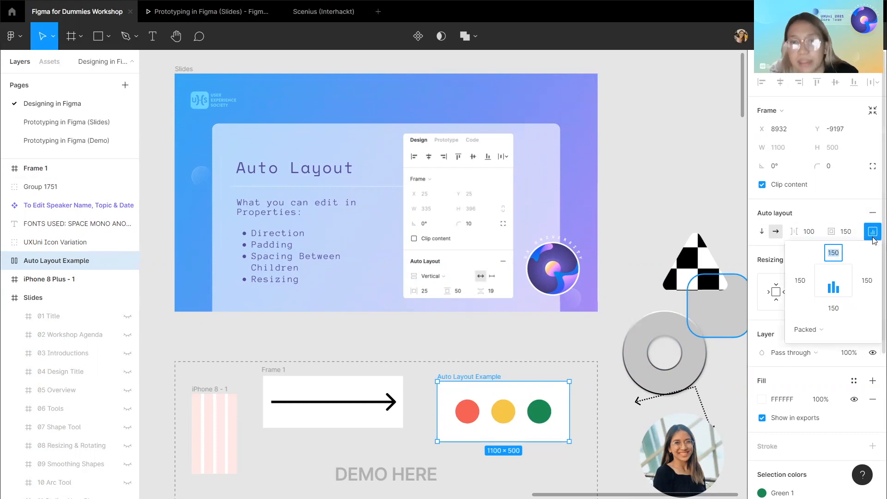
left_click(833, 279)
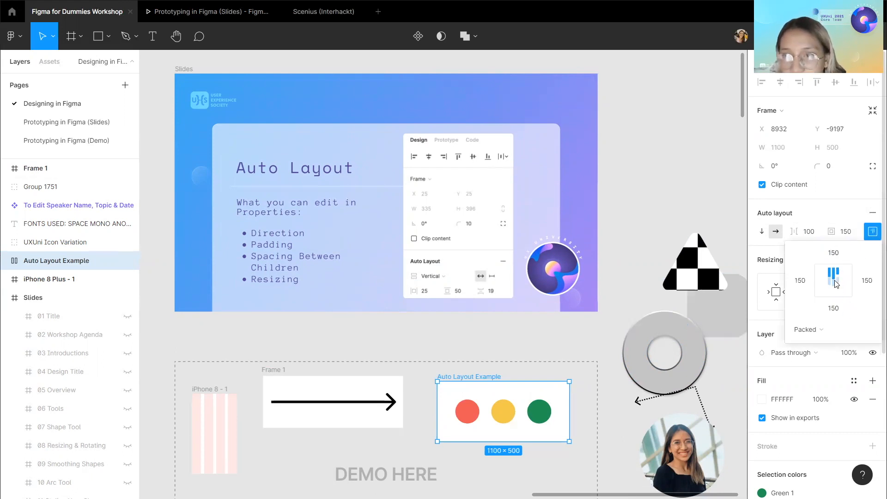
left_click(822, 285)
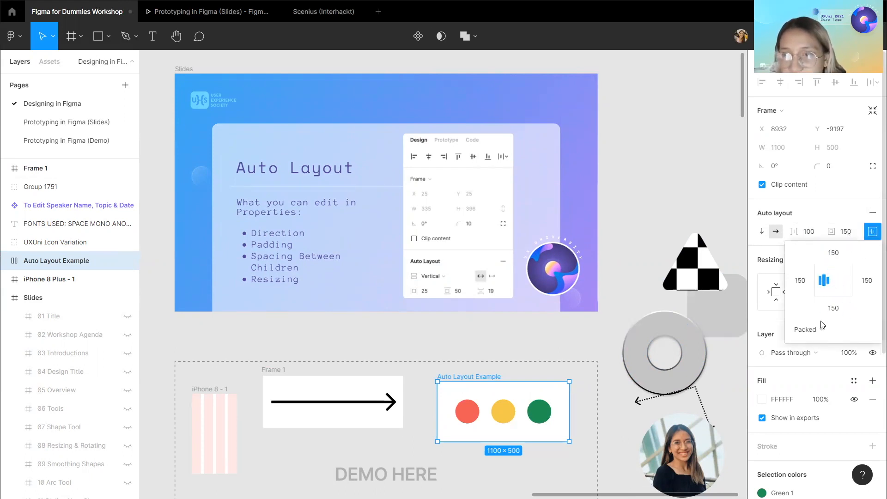
left_click(825, 272)
left_click(823, 280)
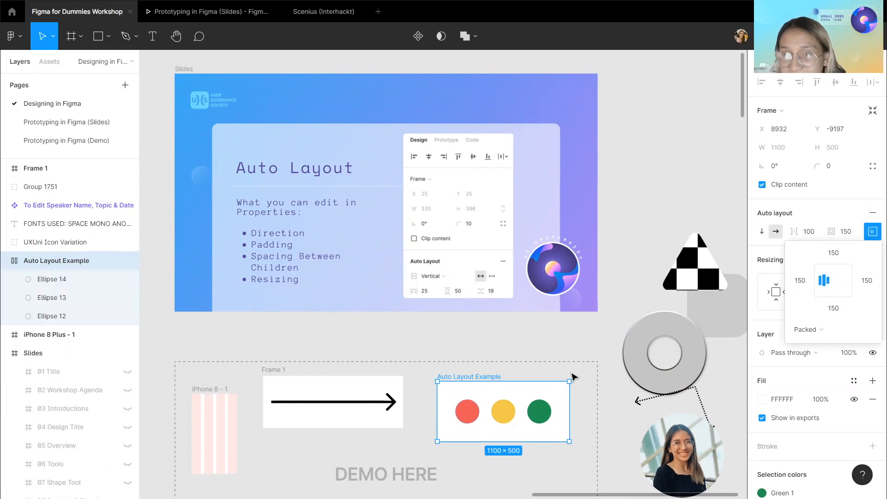
Reorder the red circle within the Auto Layout Example row, moving it right and back left.
left_click(467, 411)
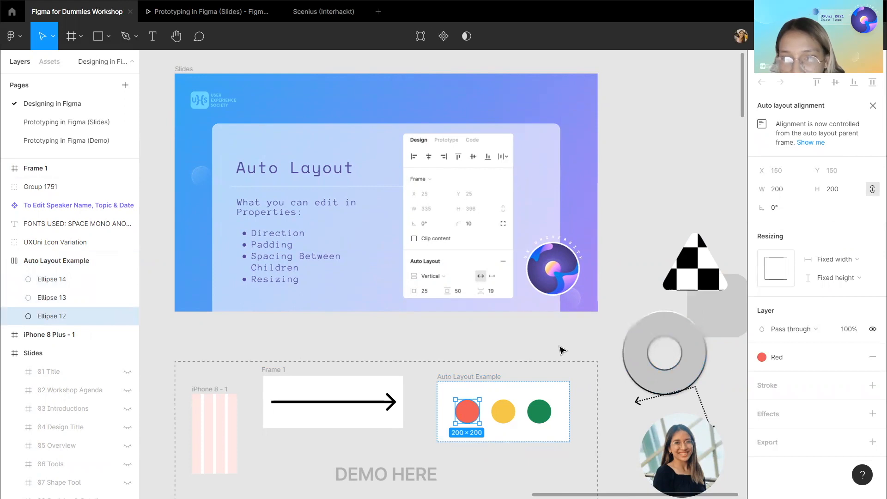
key("Return")
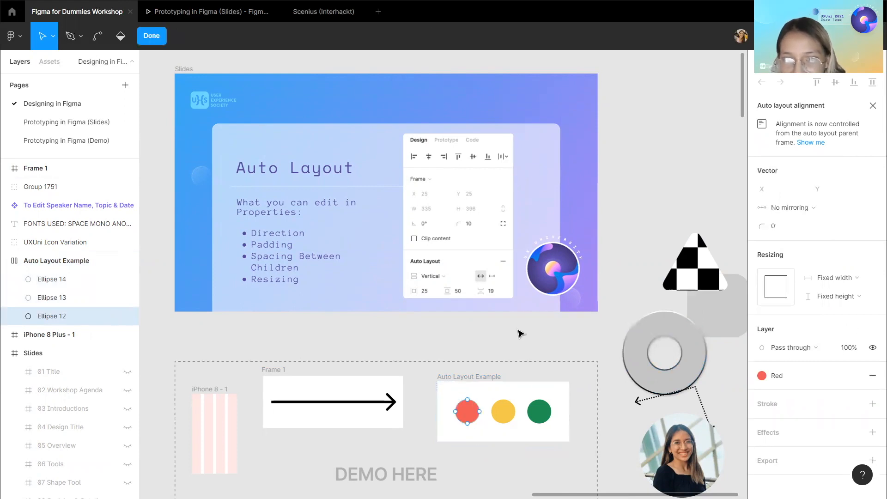
key("Escape")
key("Return")
key("Escape")
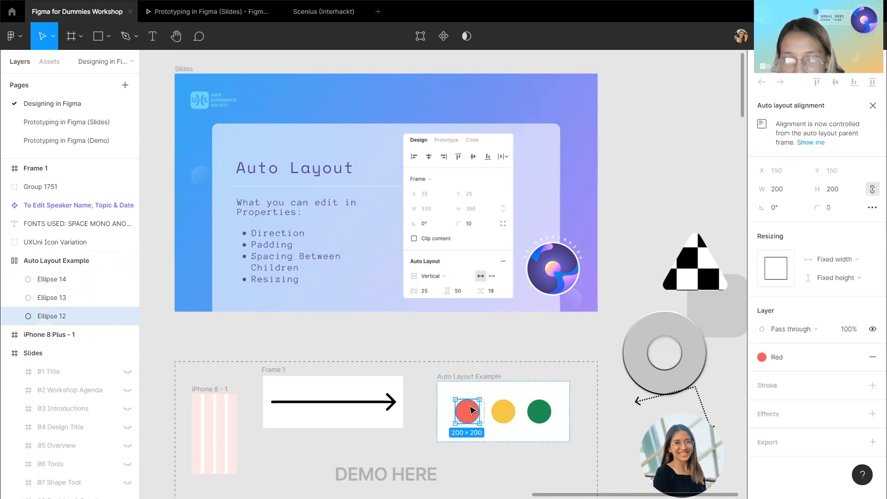
key("Right")
key("Right")
key("Left")
key("Left")
key("Right")
key("Right")
Undo the last changes and move the red circle back to the first position in the row.
key("ctrl+z")
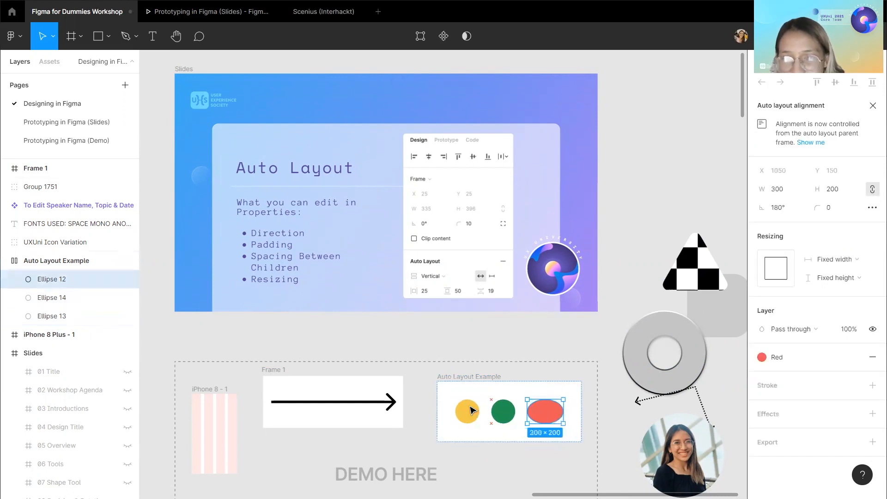
key("ctrl+z")
key("Left")
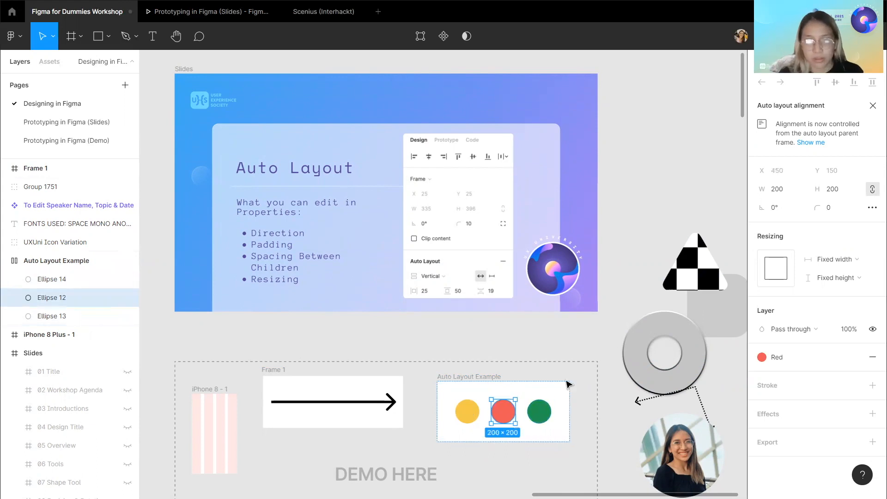
key("Left")
left_click(550, 340)
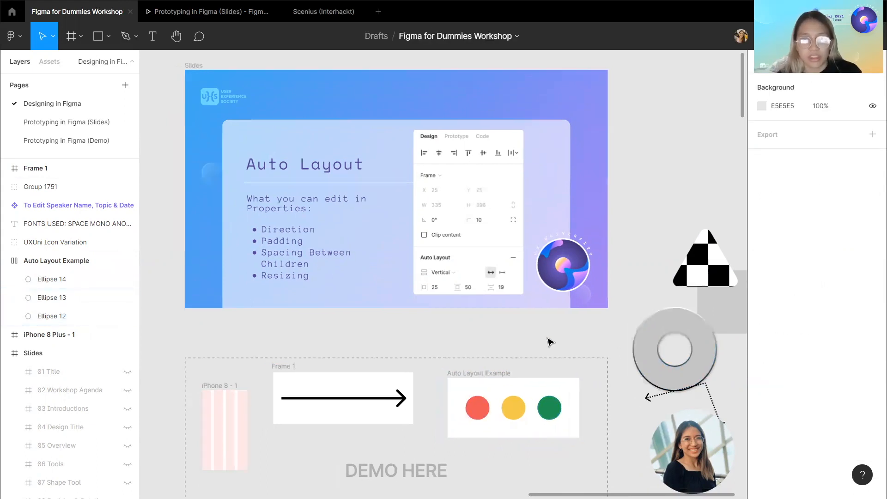
scroll(550, 341, "down", 3)
scroll(509, 315, "up", 2)
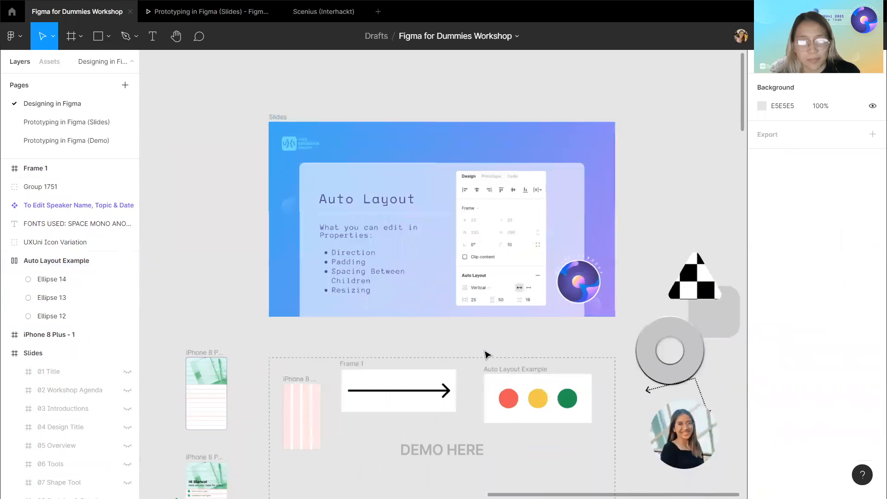
scroll(485, 352, "right", 1)
scroll(85, 368, "down", 4)
scroll(84, 369, "down", 5)
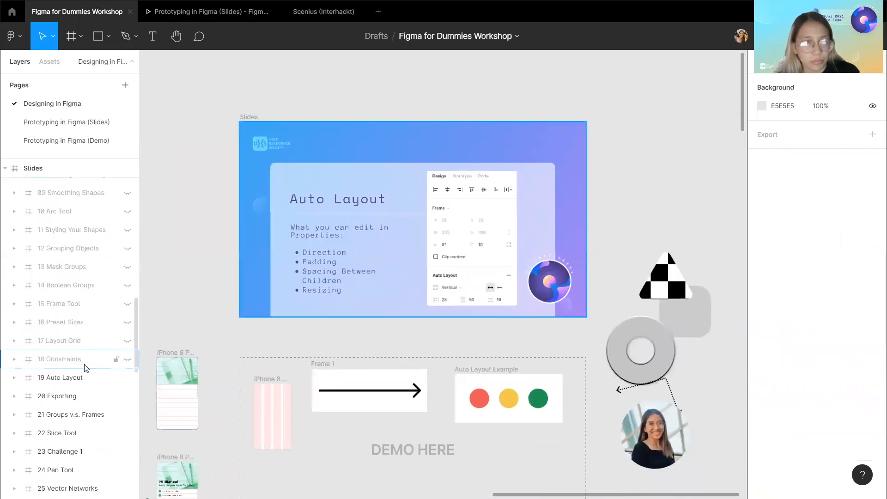
scroll(329, 362, "up", 1)
scroll(329, 362, "down", 1)
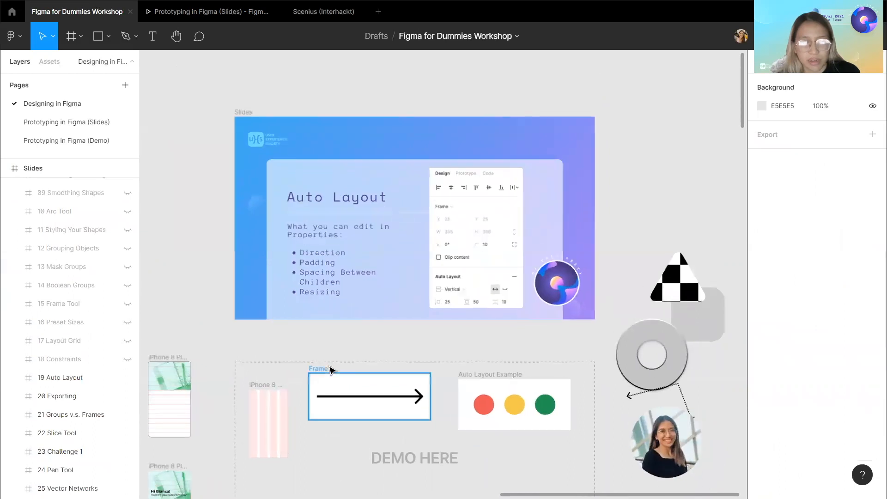
scroll(406, 338, "up", 2)
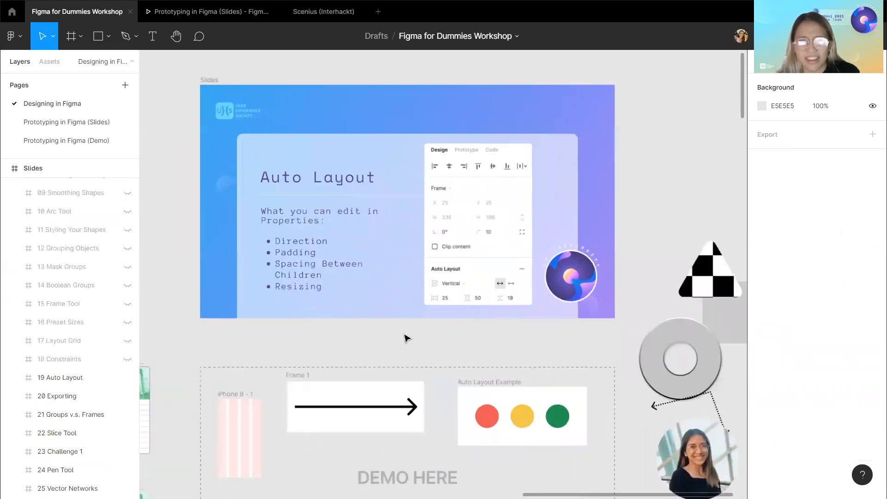
scroll(407, 338, "down", 3)
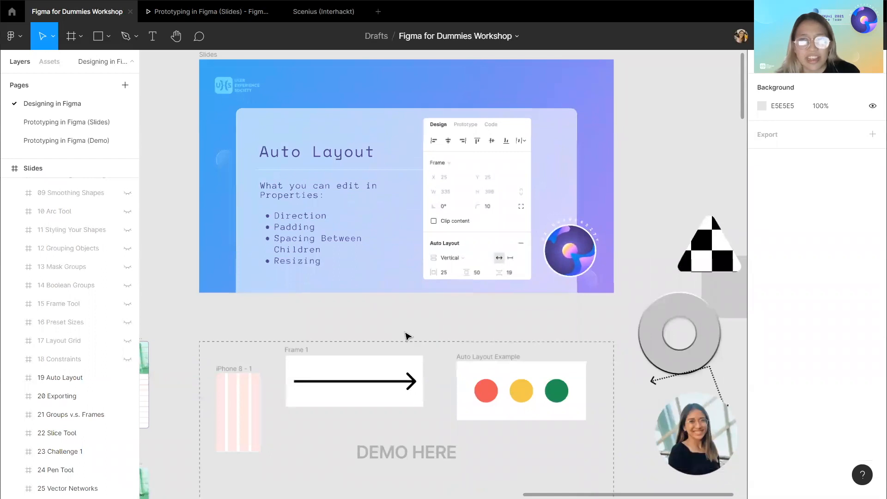
scroll(396, 311, "up", 3)
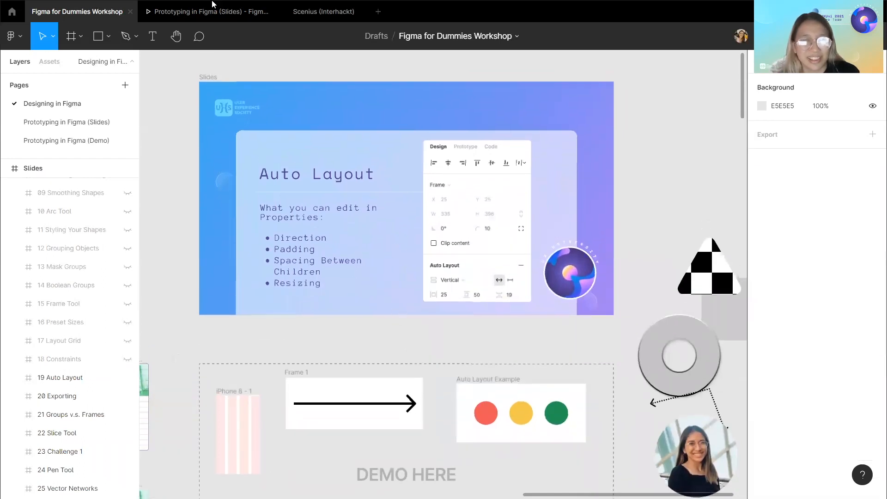
Try to start a text box in the empty area above the demo area.
left_click(152, 36)
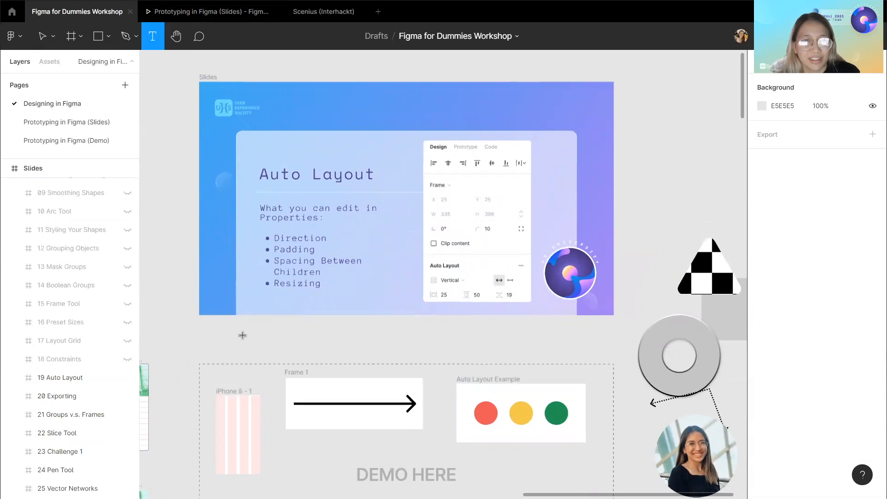
left_click(42, 37)
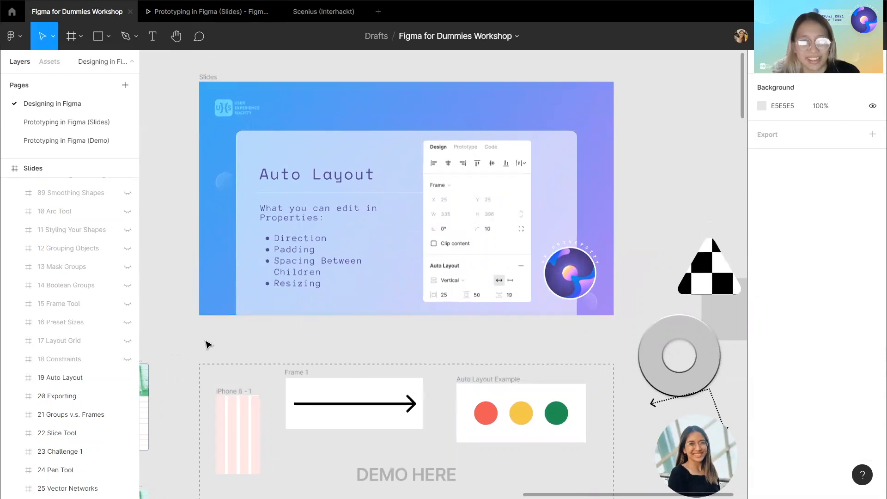
scroll(208, 324, "down", 1)
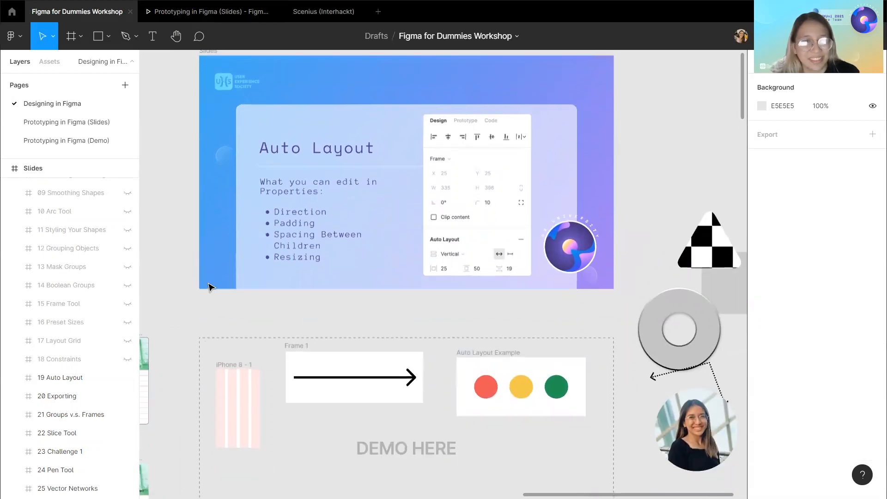
left_click(153, 39)
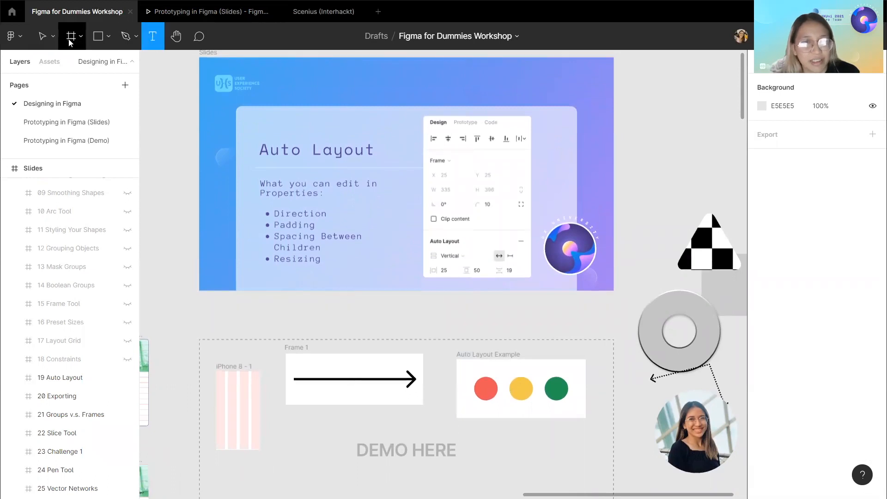
left_click_drag(238, 308, 312, 326)
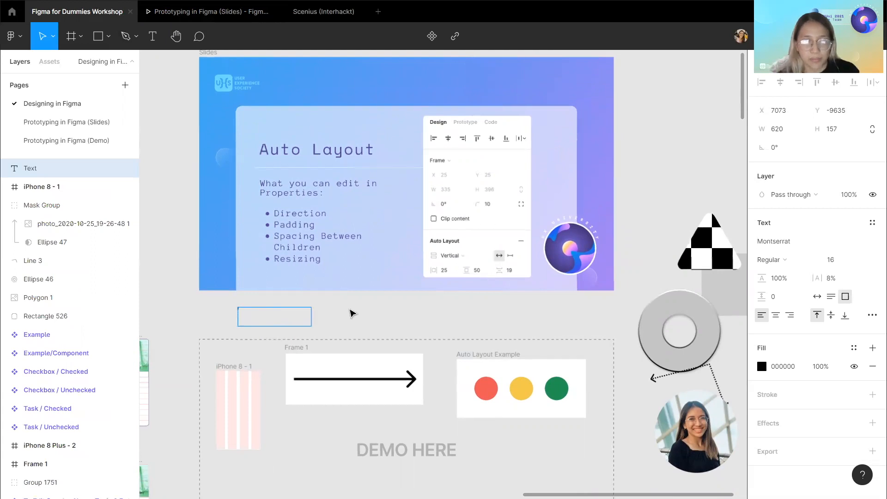
left_click(353, 314)
left_click(654, 335)
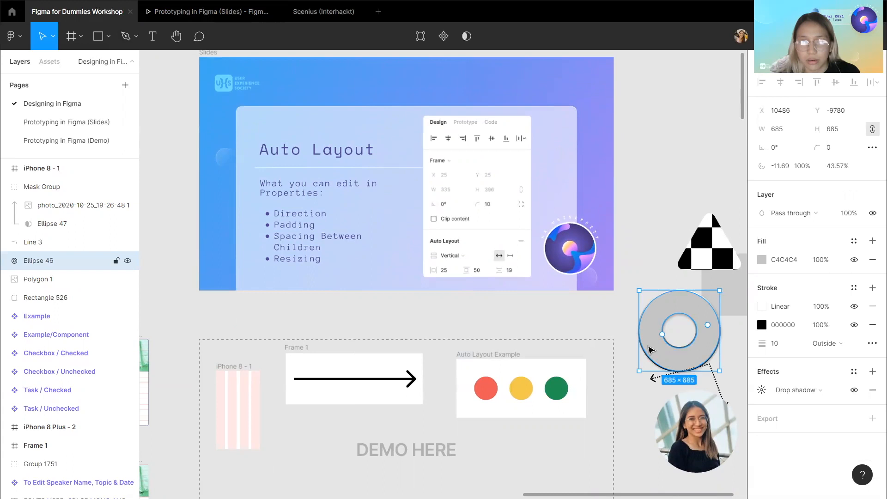
Draw a rectangle about 580 × 200 px above the demo area and delete it.
left_click(98, 36)
left_click_drag(221, 316, 290, 338)
left_click(153, 36)
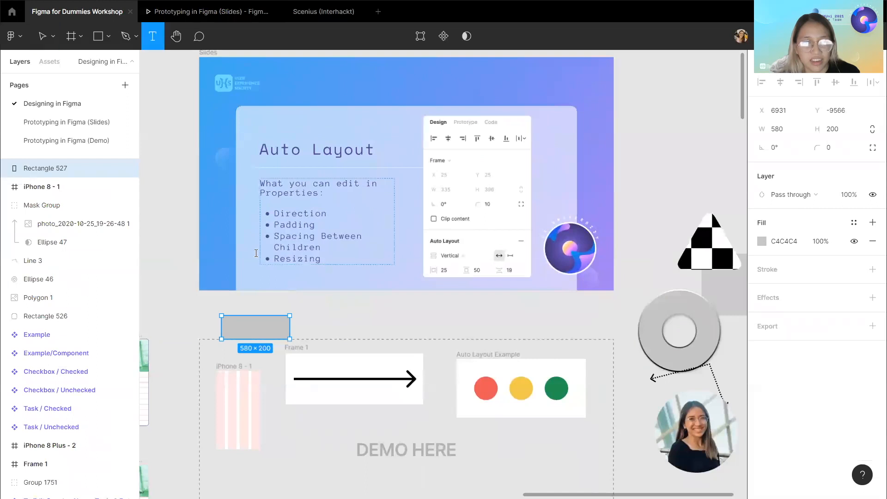
left_click(21, 36)
left_click(42, 36)
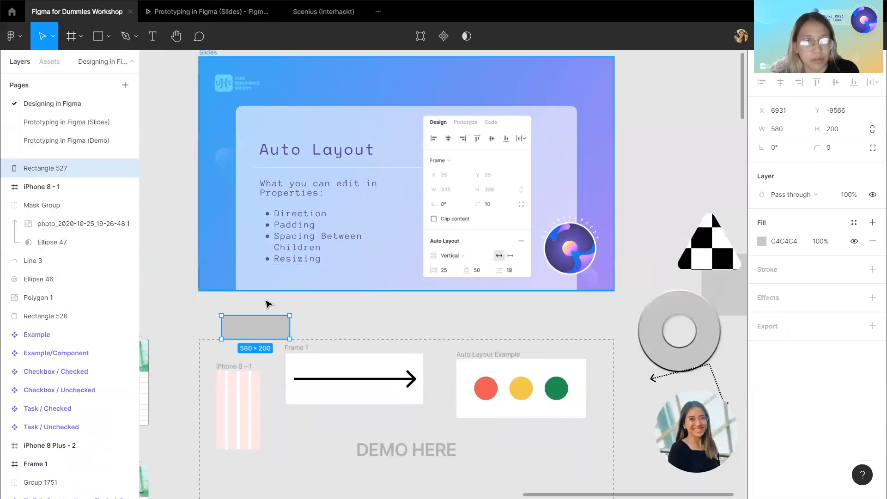
key("Delete")
Add a text box reading Button in the empty area above the demo area.
key("t")
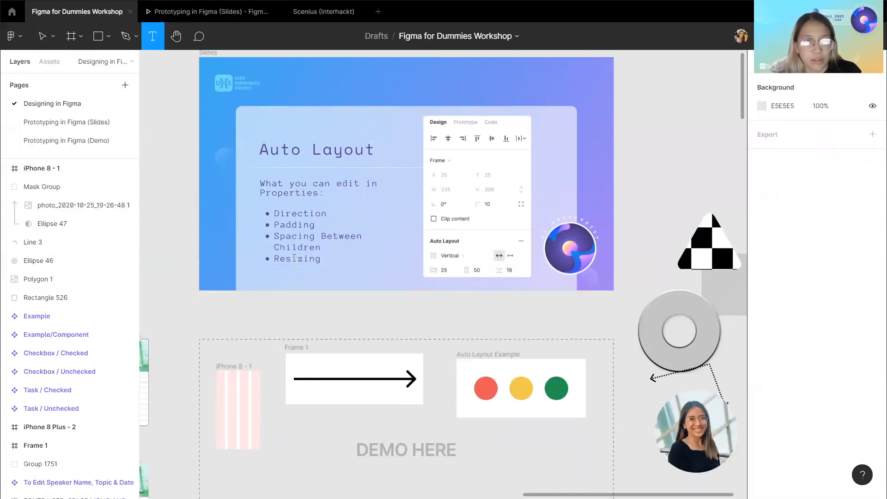
left_click_drag(245, 313, 306, 331)
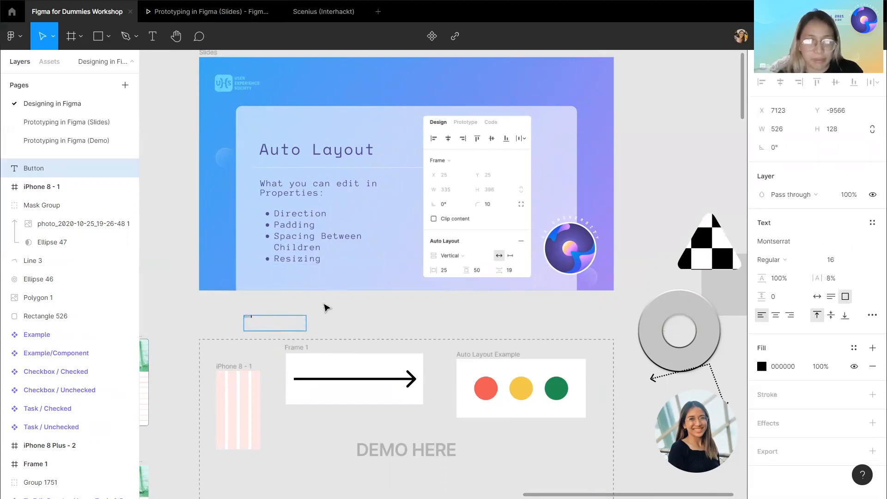
scroll(299, 318, "up", 3)
key("Escape")
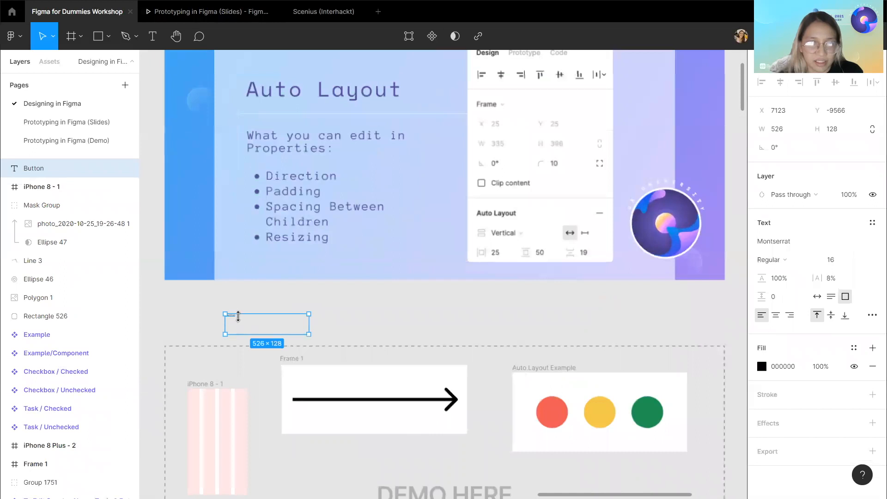
Set the Button text's font size to 50.
double_click(234, 319)
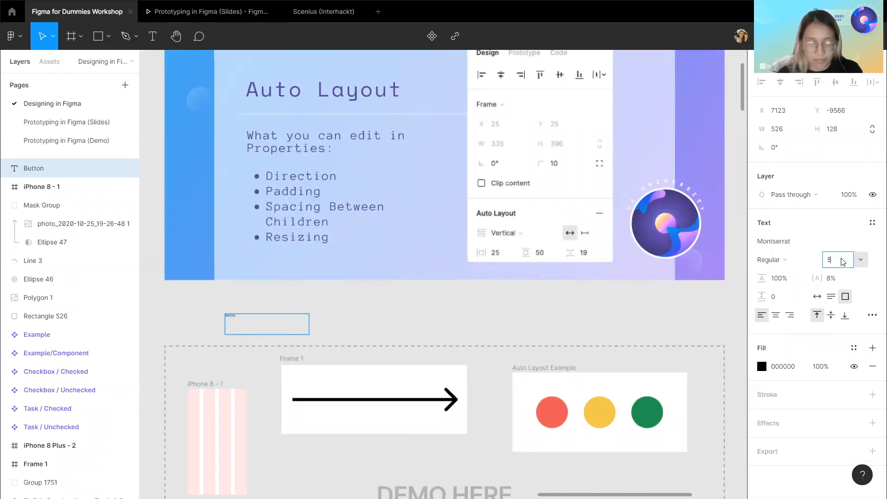
key("Return")
left_click(259, 319)
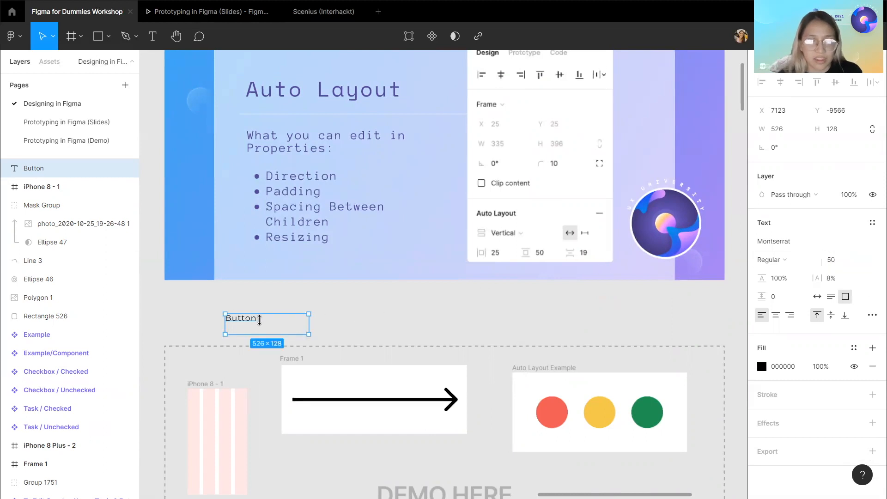
Wrap the Button text in a frame and add auto layout to it.
right_click(249, 324)
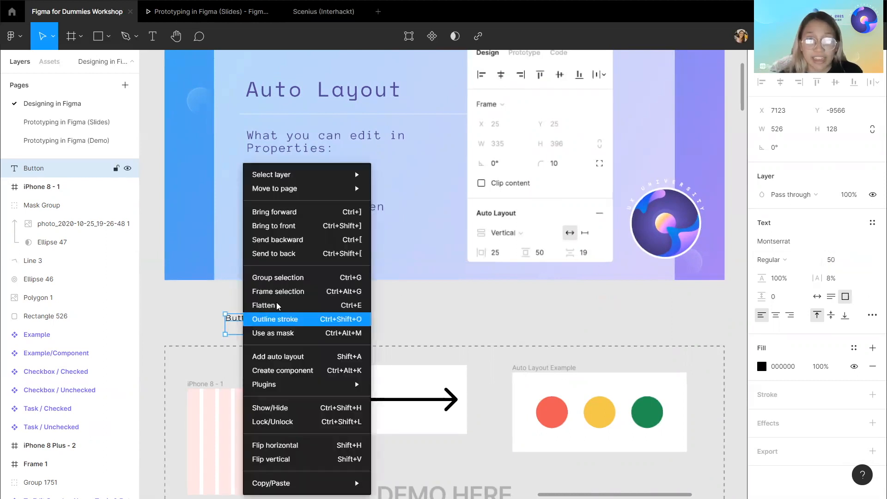
left_click(290, 298)
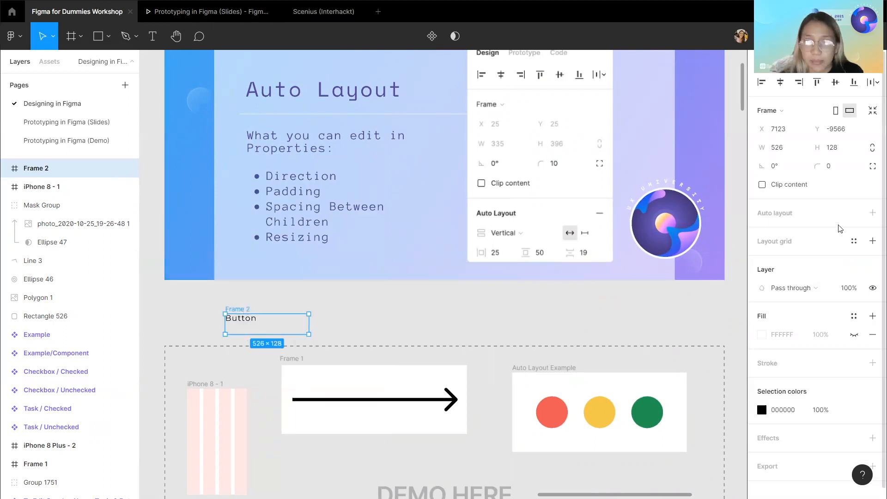
left_click(871, 213)
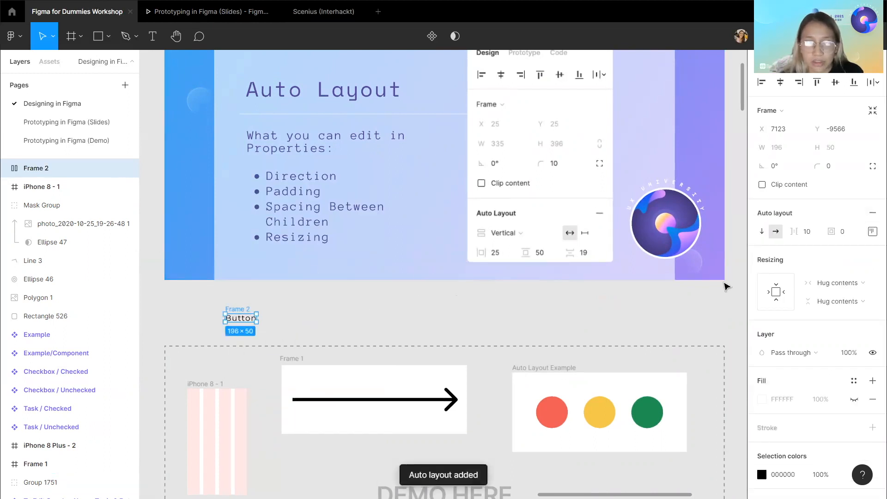
Set the auto layout padding of the Button frame to 24.
left_click(844, 232)
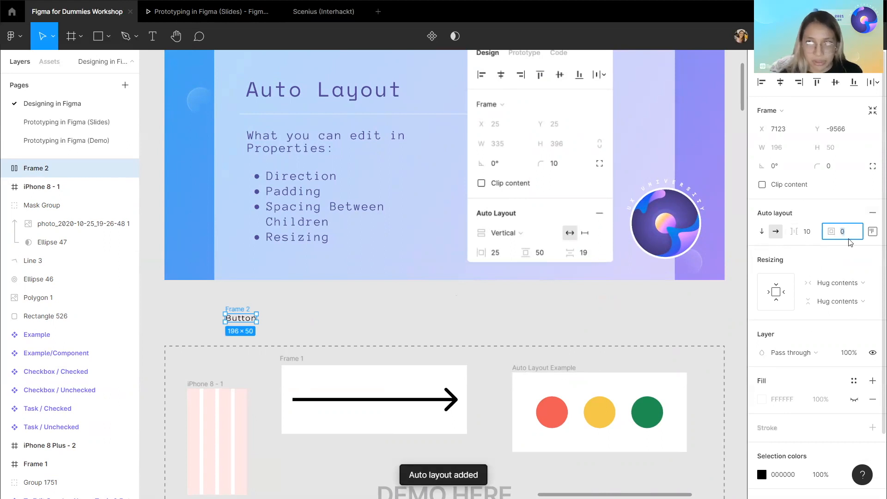
type("24")
key("Return")
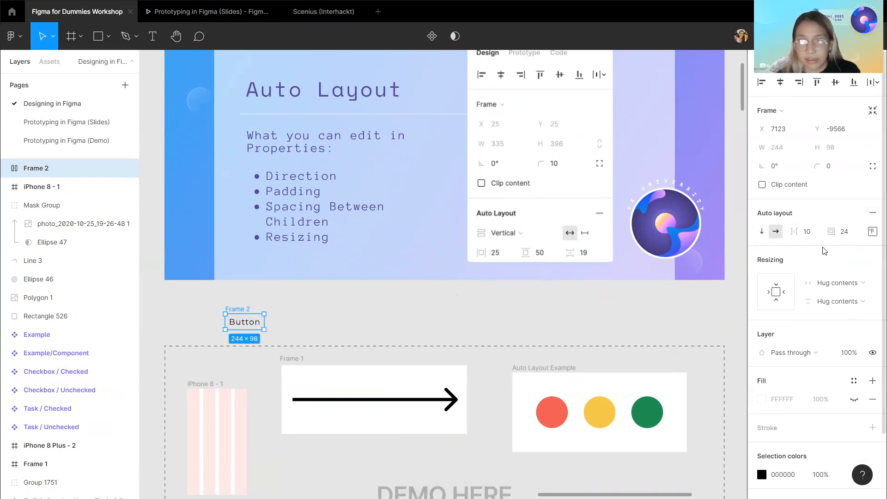
Make the Button frame's white fill visible.
scroll(803, 342, "down", 2)
left_click(853, 324)
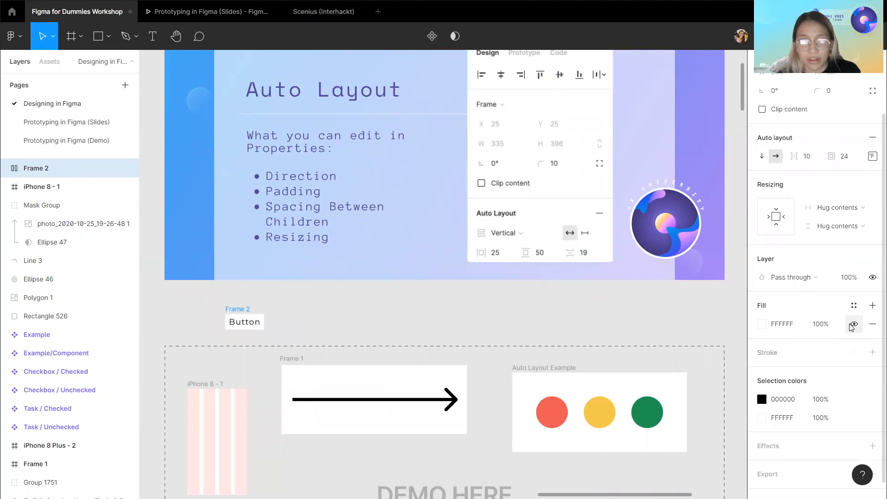
left_click(418, 328)
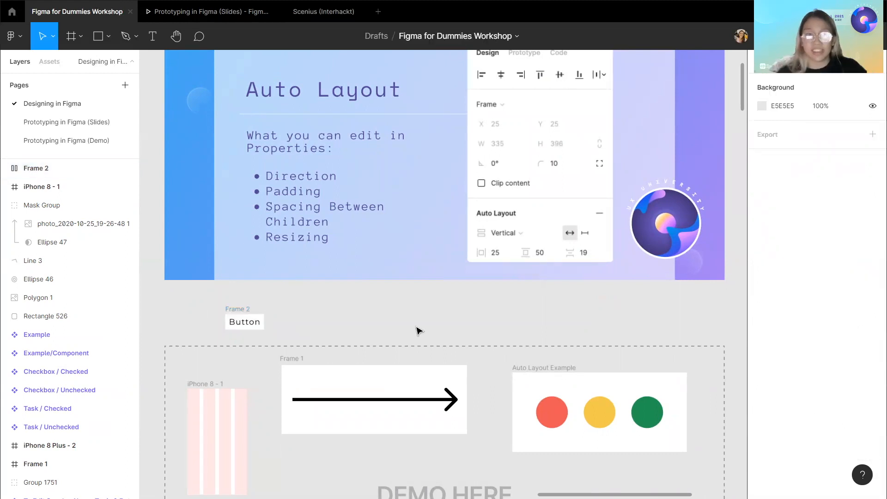
left_click(242, 316)
scroll(244, 307, "down", 1)
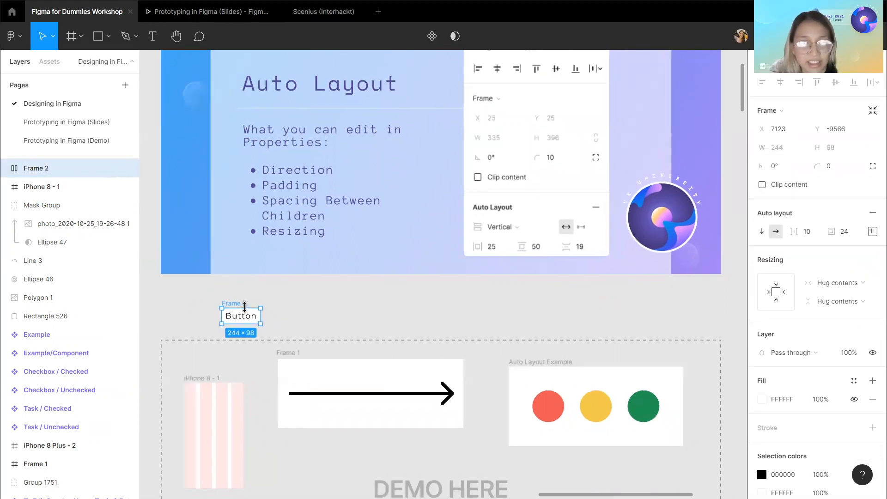
key("ctrl+r")
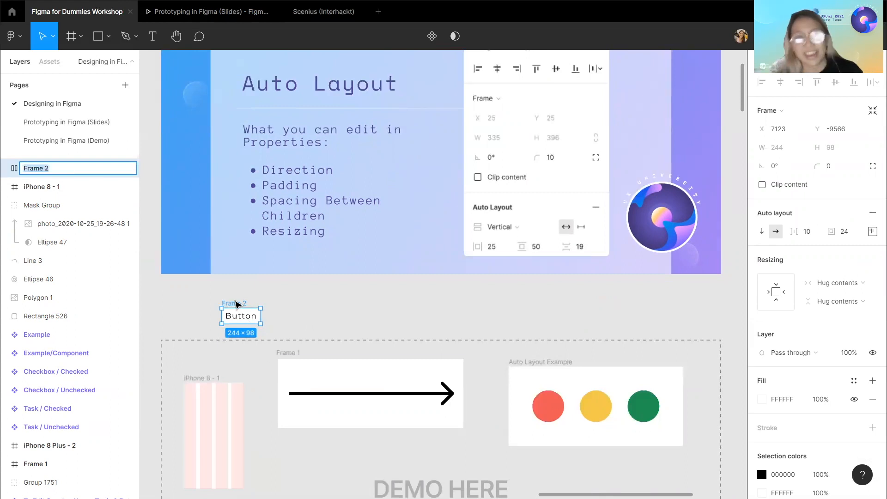
key("Escape")
left_click(319, 301)
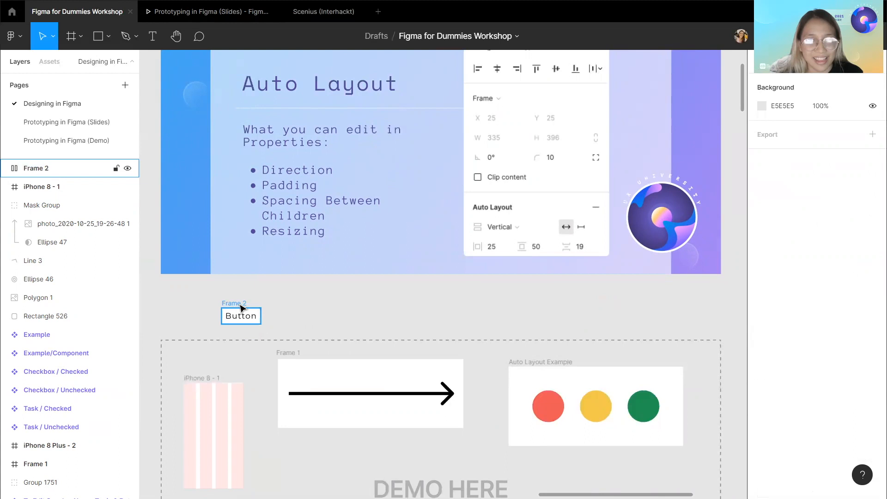
Move the Button frame into the demo area below Frame 1.
left_click(241, 305)
left_click_drag(240, 306, 286, 459)
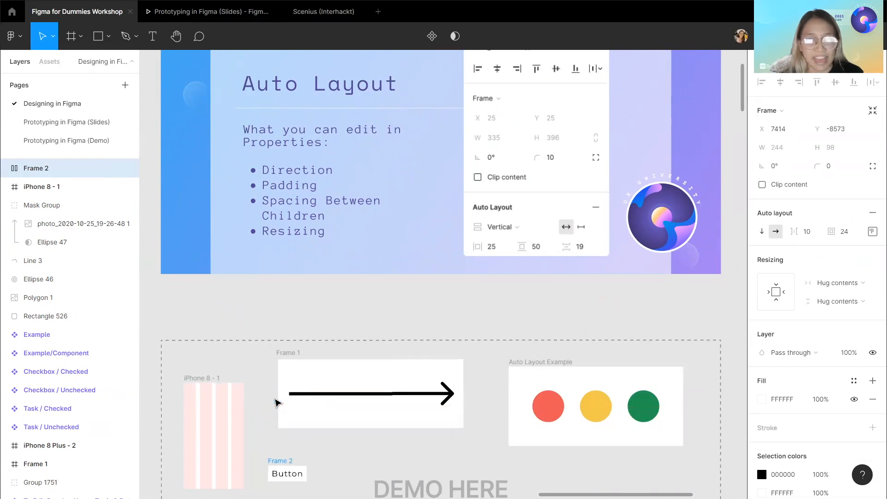
left_click(320, 311)
scroll(321, 310, "down", 3)
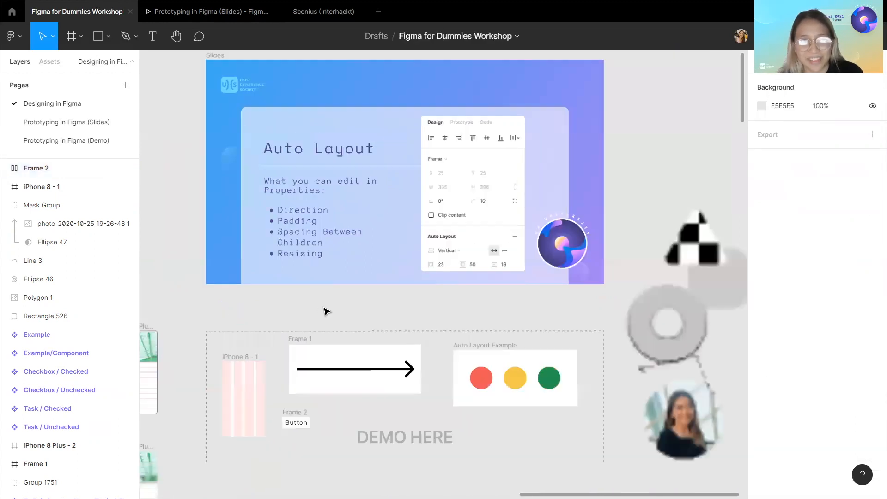
Hide the 19 Auto Layout slide to show the Exporting slide.
double_click(220, 93)
scroll(71, 318, "down", 4)
scroll(84, 324, "down", 4)
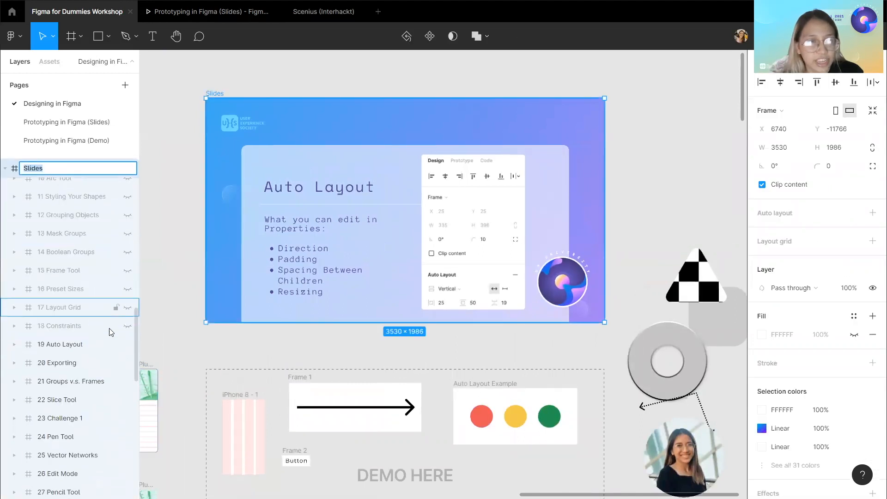
left_click(128, 345)
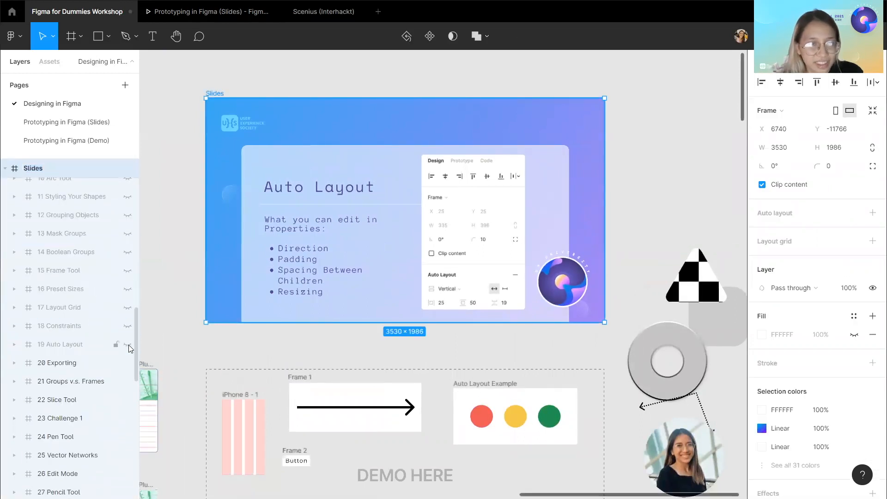
left_click(229, 341)
scroll(229, 341, "right", 2)
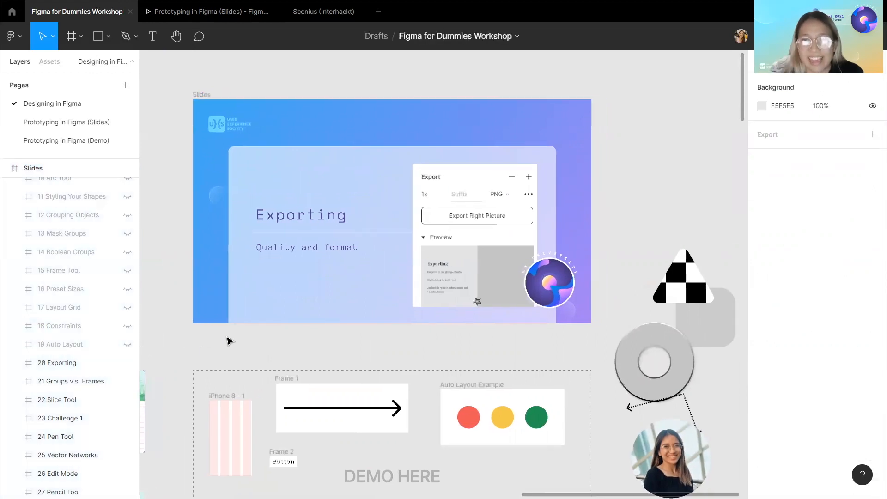
Add an export setting to Frame 1 with the arrow.
left_click(282, 374)
scroll(807, 243, "down", 1)
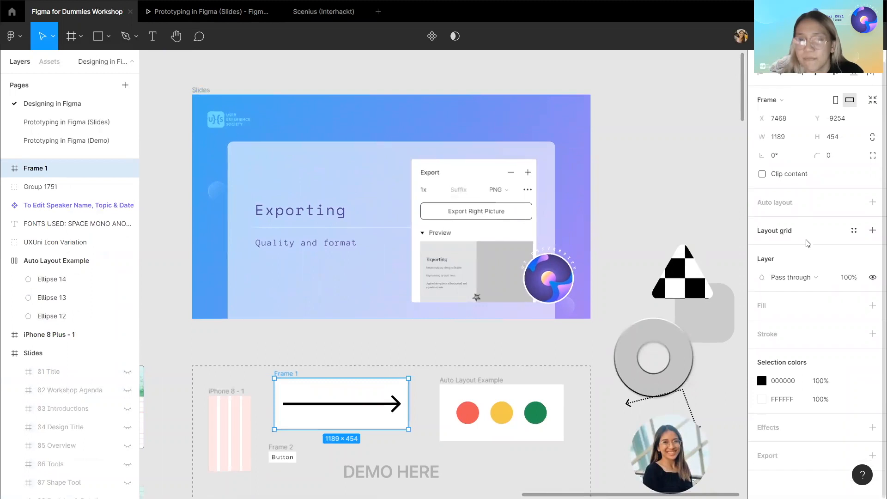
scroll(807, 243, "up", 1)
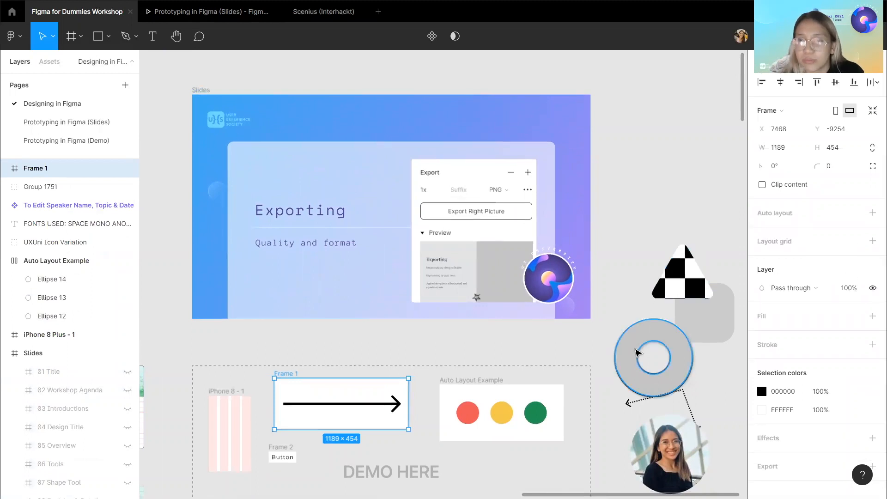
left_click(634, 355)
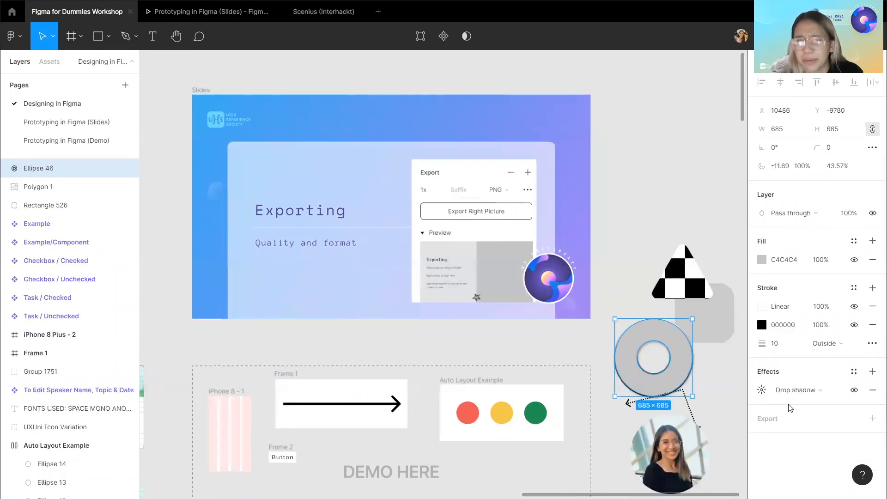
left_click(282, 373)
double_click(283, 374)
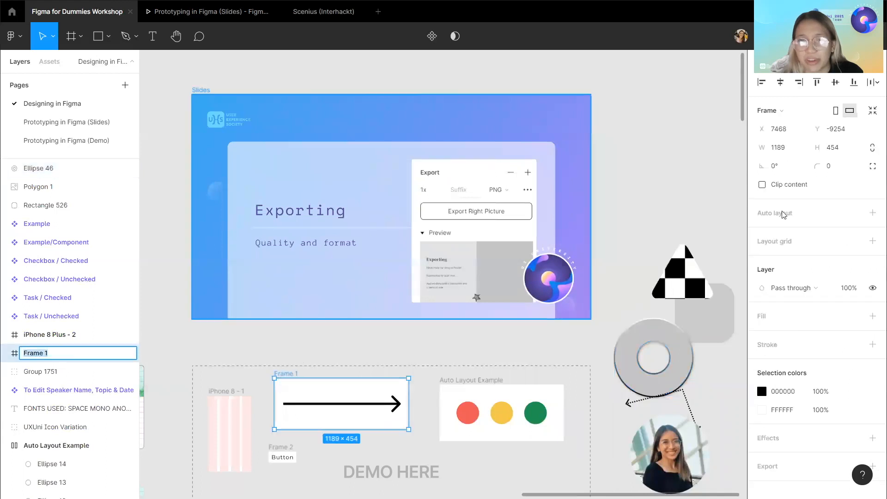
scroll(857, 291, "down", 1)
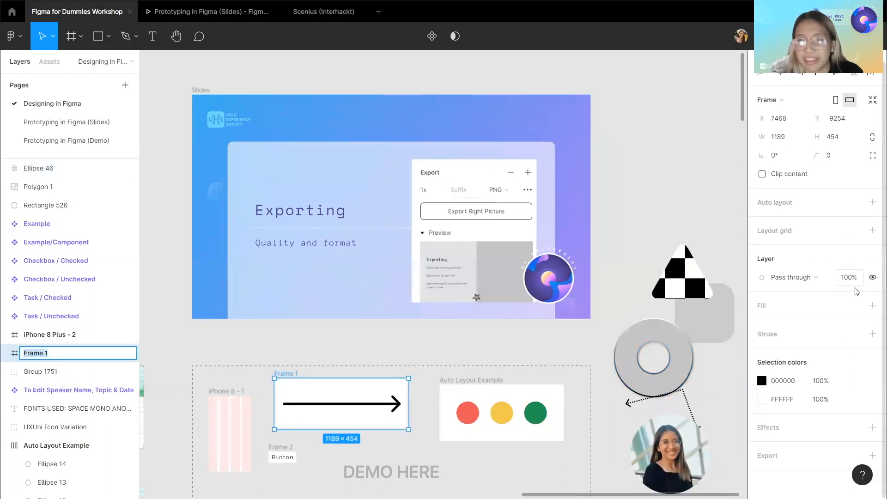
left_click(872, 455)
Examine the export scale and format options for Frame 1.
scroll(804, 385, "down", 3)
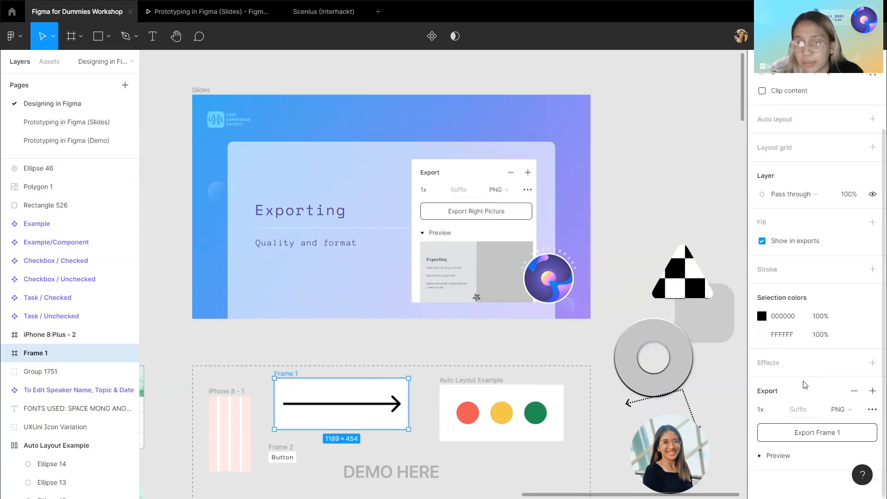
left_click(775, 411)
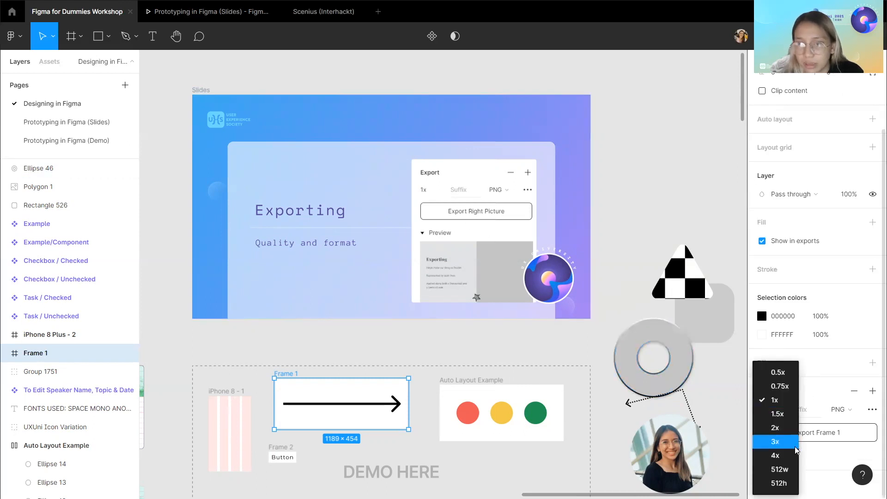
left_click(839, 399)
left_click(851, 412)
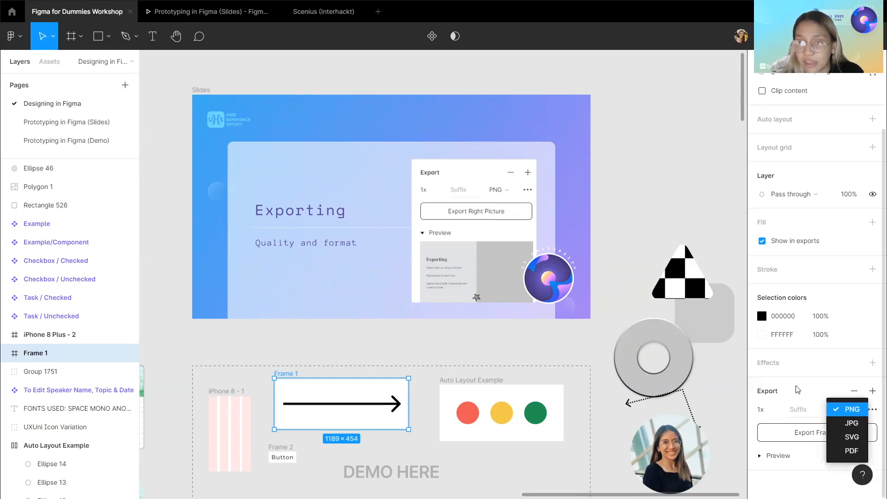
left_click(729, 390)
left_click(729, 391)
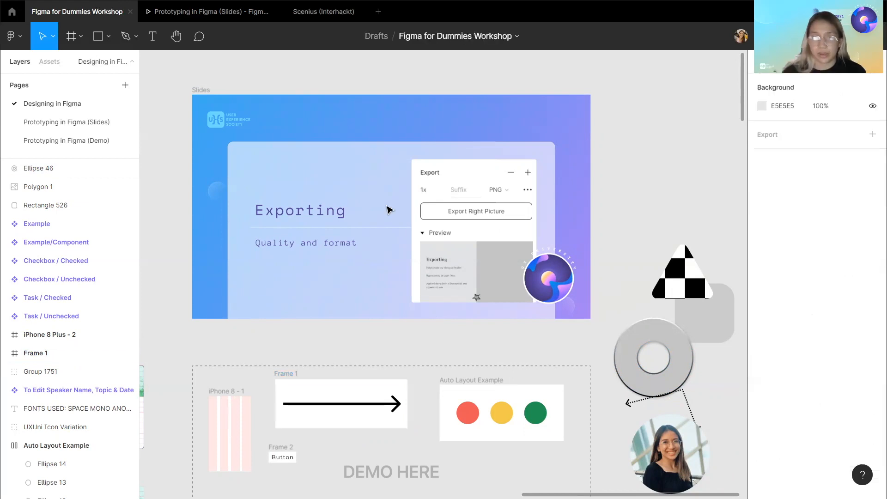
Hide the 20 Exporting slide to show the Groups v.s. Frames slide.
left_click(286, 376)
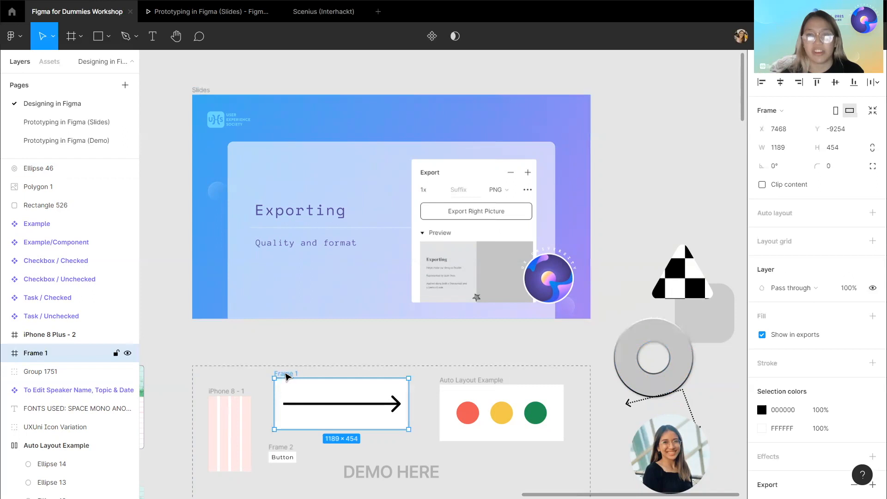
scroll(287, 367, "down", 1)
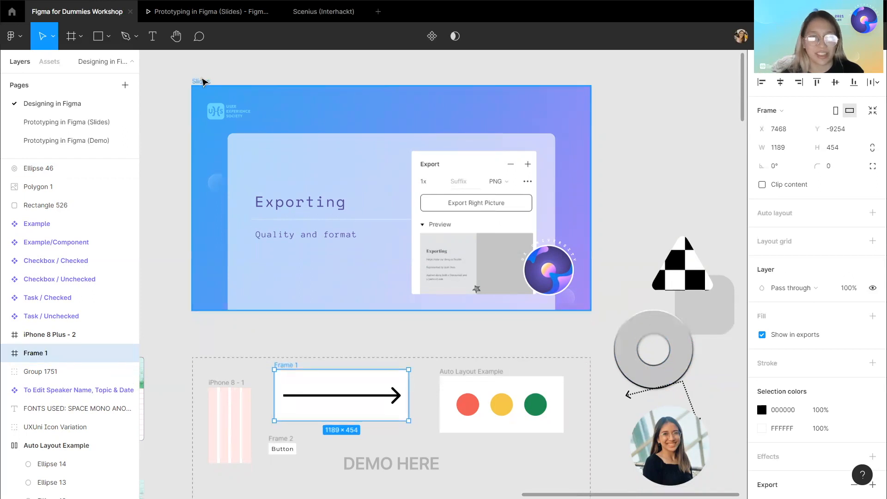
left_click(202, 82)
scroll(88, 305, "down", 10)
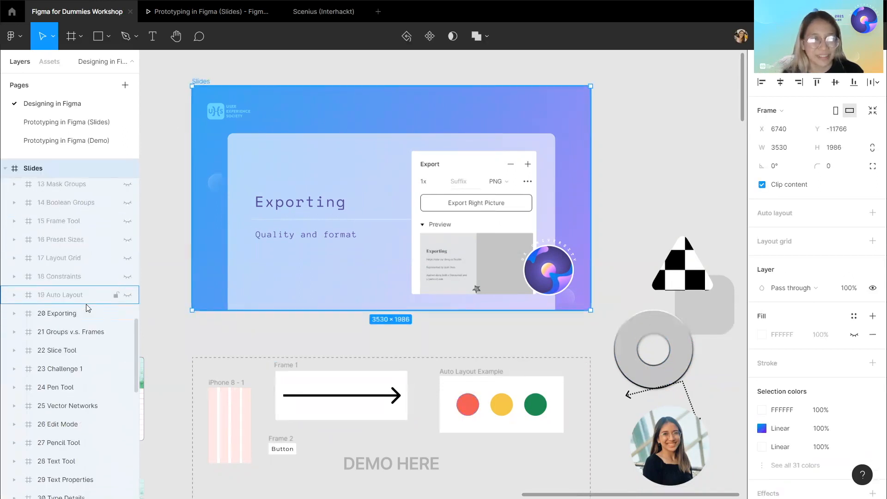
left_click(128, 314)
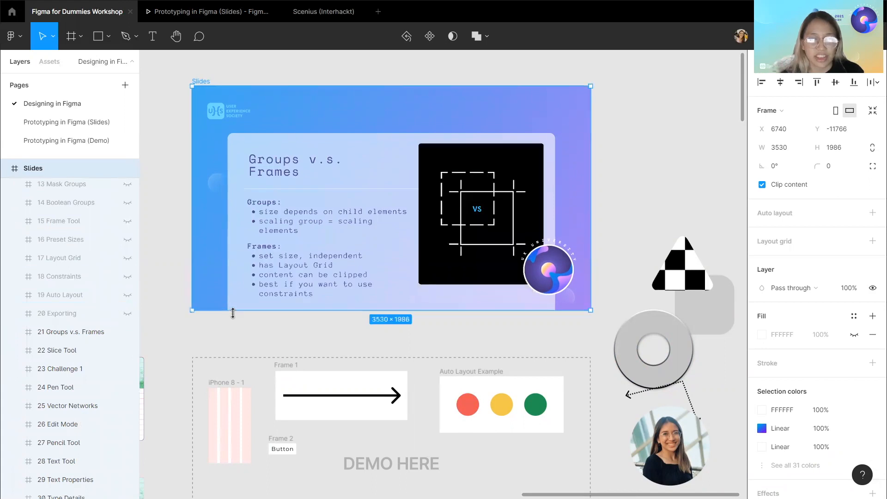
left_click(234, 329)
scroll(233, 328, "down", 3)
scroll(234, 329, "down", 2)
scroll(233, 331, "left", 4)
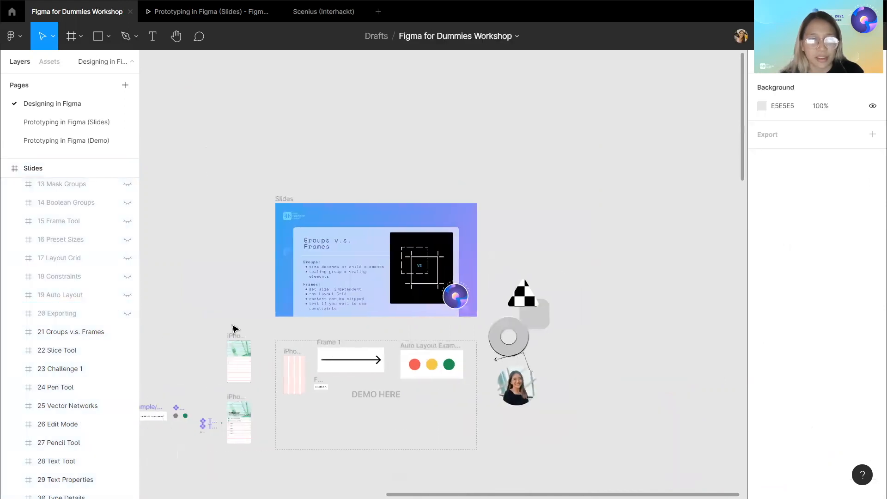
scroll(385, 339, "up", 5)
scroll(385, 339, "down", 2)
scroll(385, 338, "right", 2)
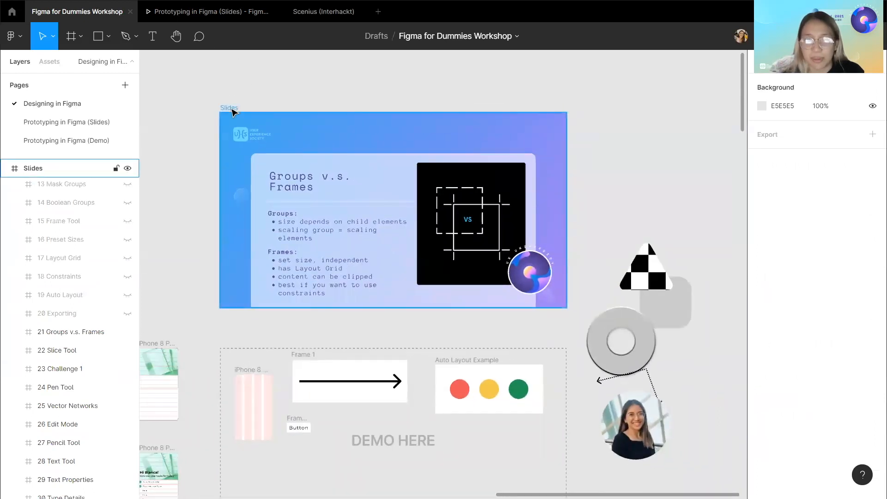
Unhide the 12 Grouping Objects slide and select its group of stars.
left_click(229, 109)
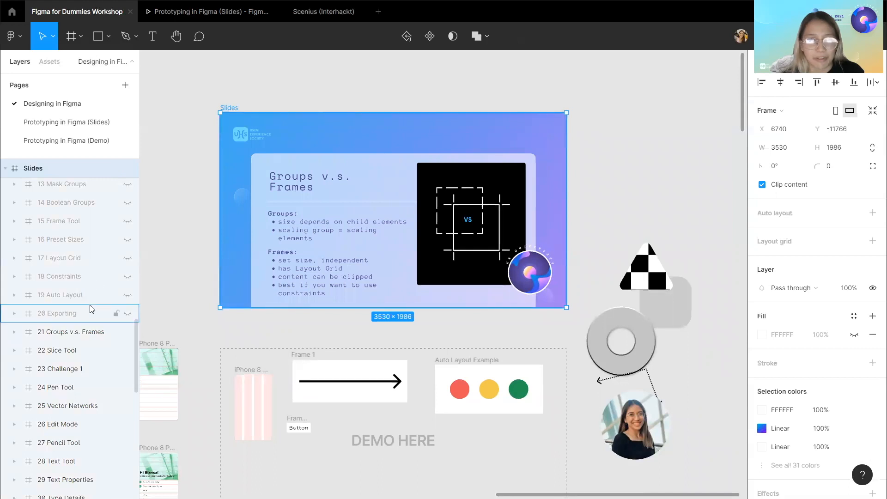
scroll(106, 323, "up", 1)
scroll(128, 332, "up", 3)
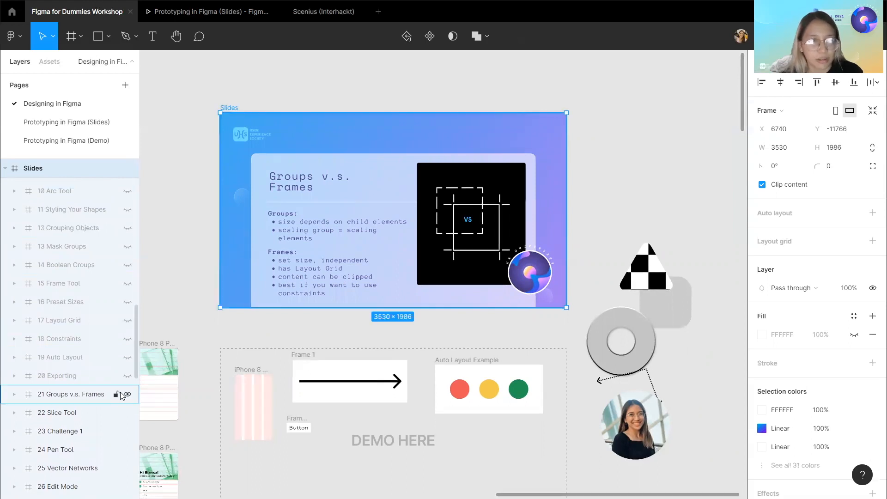
left_click(128, 229)
left_click(452, 219)
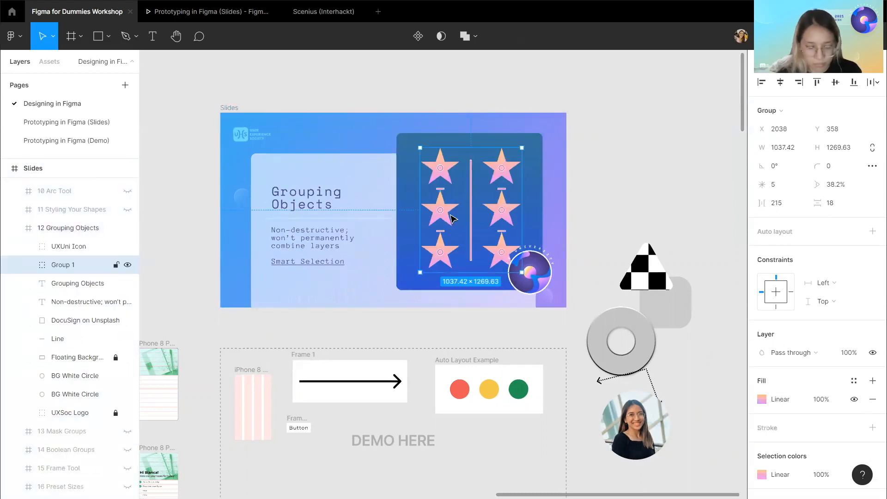
Paste the group of stars into the demo area and select the pasted group.
key("ctrl+v")
left_click_drag(483, 270, 406, 359)
left_click(405, 400)
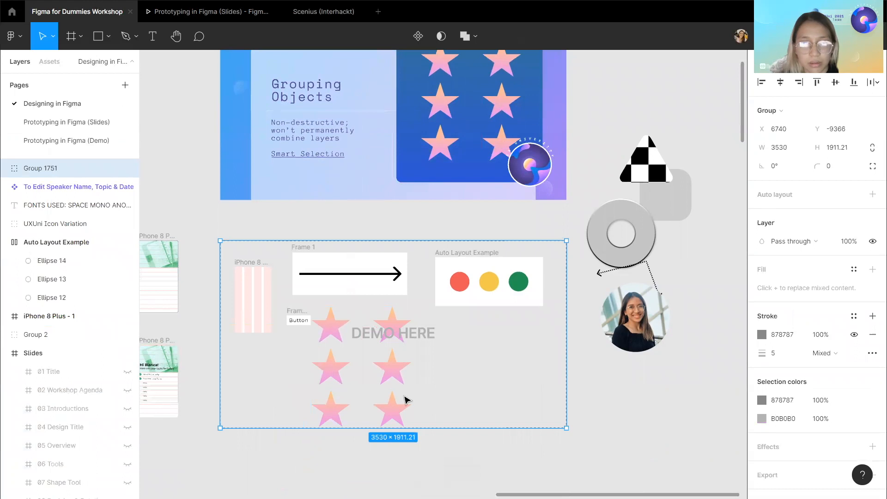
left_click(406, 400)
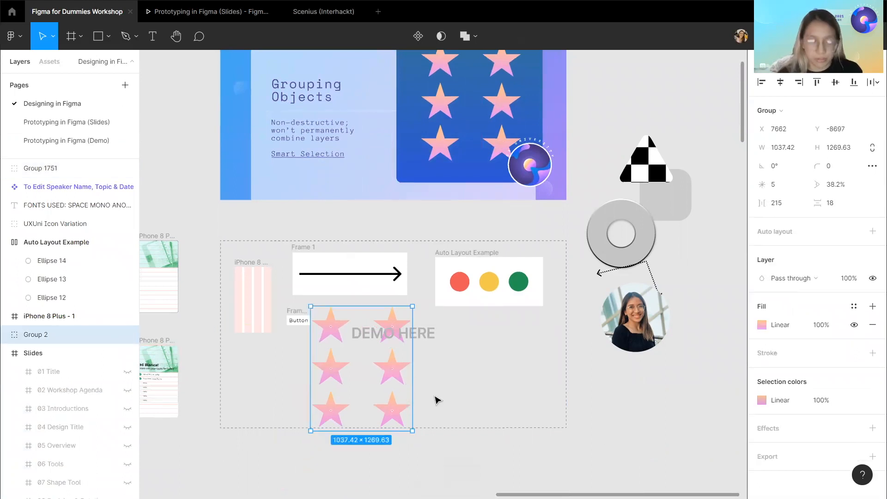
Paste a second copy of the stars beside the first, ungroup it, and wrap the stars in a frame.
key("ctrl+v")
left_click_drag(396, 321, 517, 320)
right_click(517, 319)
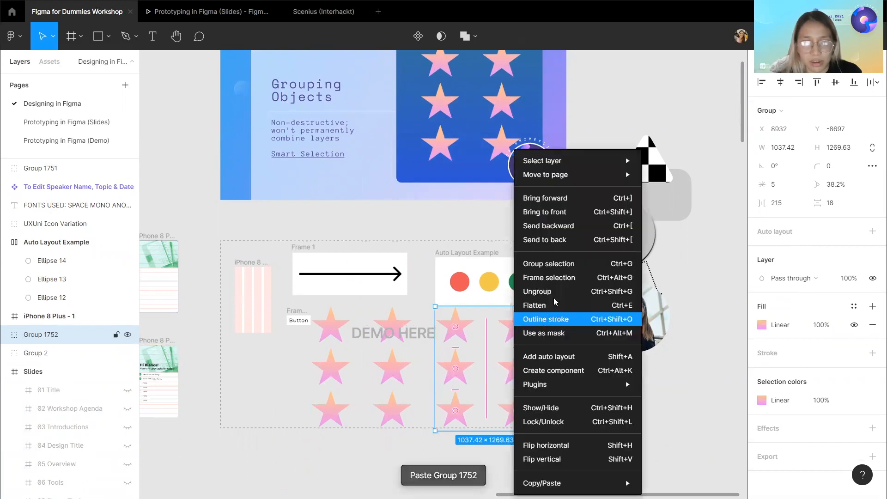
left_click(561, 289)
right_click(518, 318)
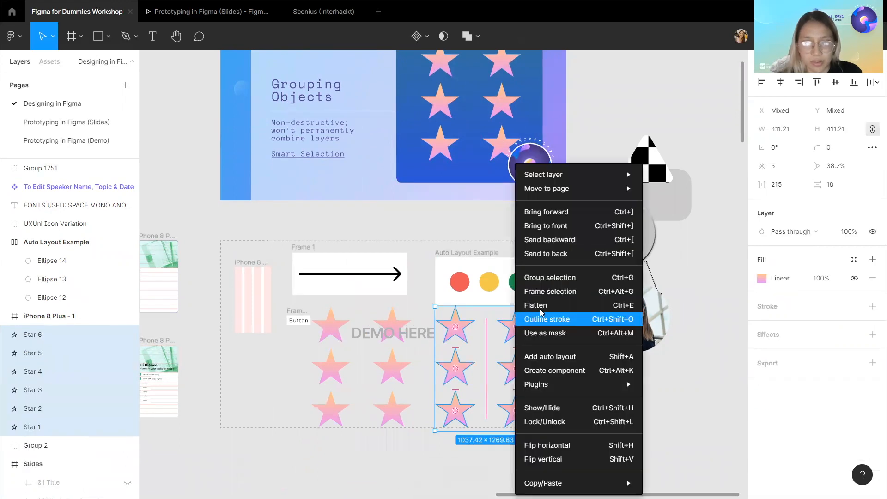
left_click(562, 291)
Hide the 12 Grouping Objects slide to show the Groups v.s. Frames slide again.
scroll(250, 102, "up", 2)
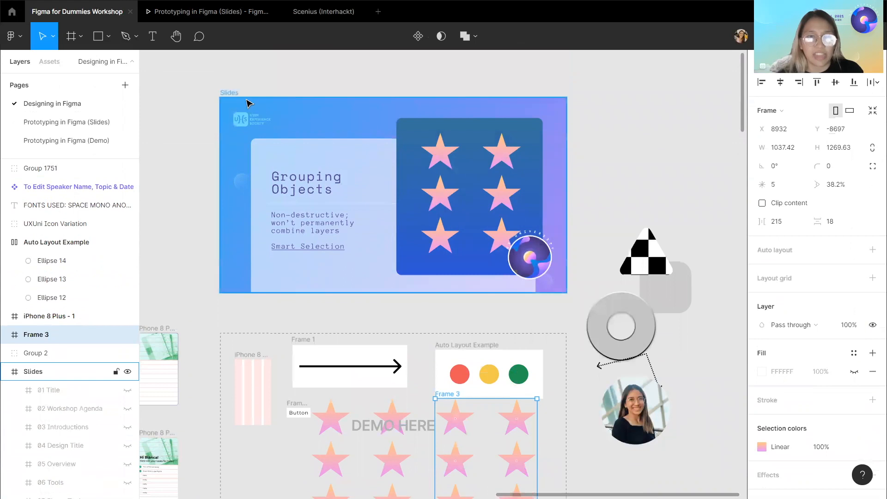
left_click(236, 95)
scroll(115, 268, "down", 8)
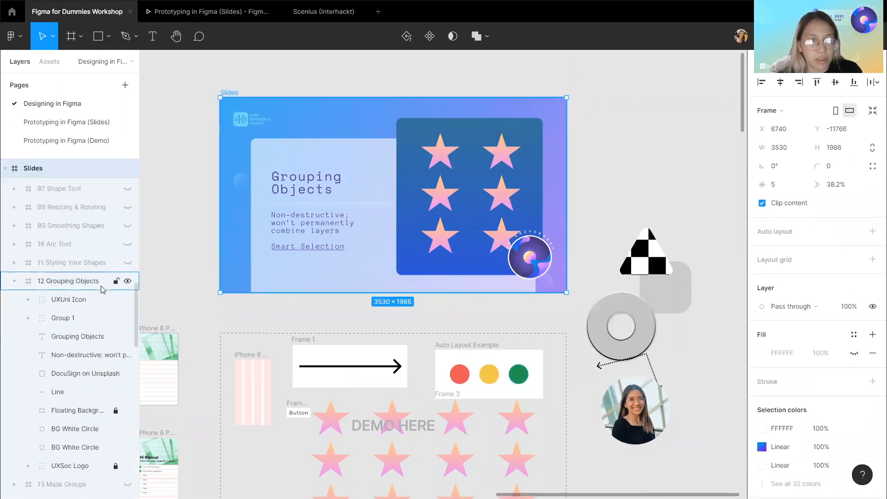
left_click(127, 236)
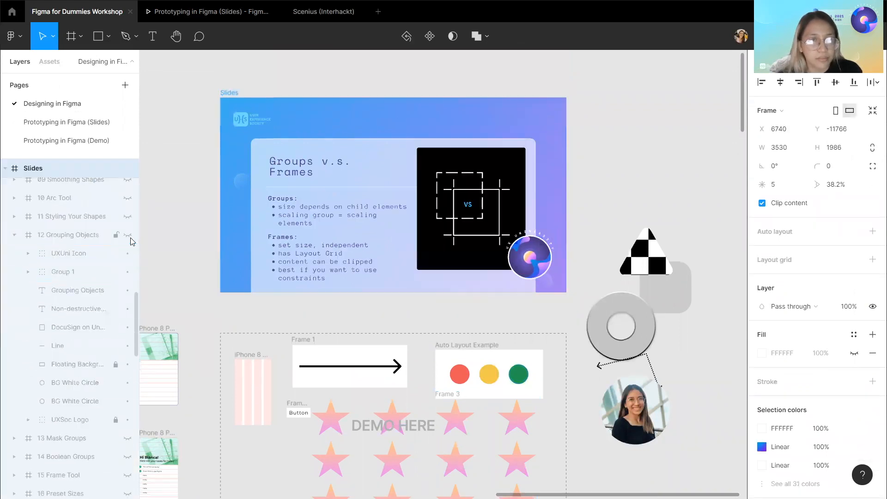
Resize the star group down to about 843 × 895 so the stars scale with it.
scroll(99, 287, "down", 1)
left_click(305, 322)
scroll(305, 322, "down", 1)
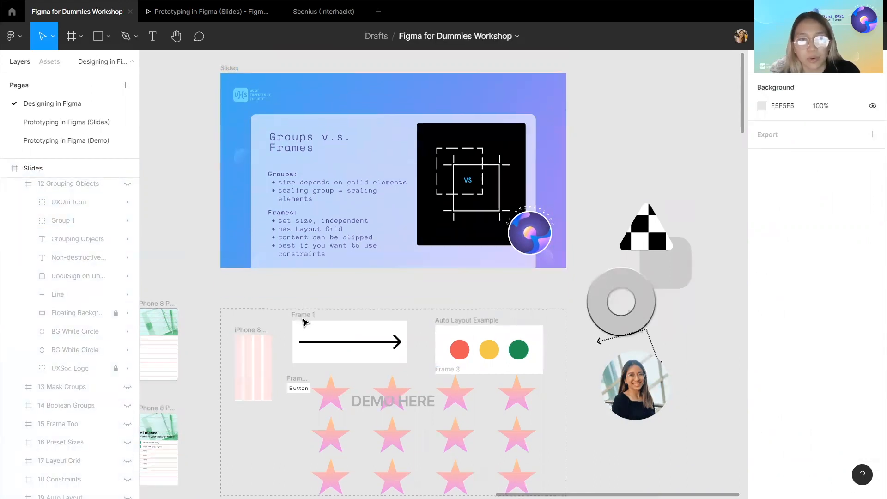
scroll(396, 376, "down", 2)
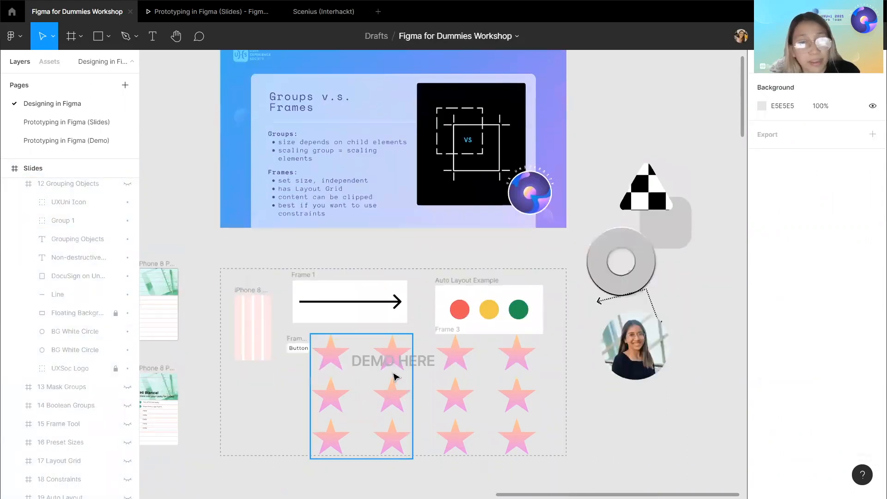
double_click(398, 406)
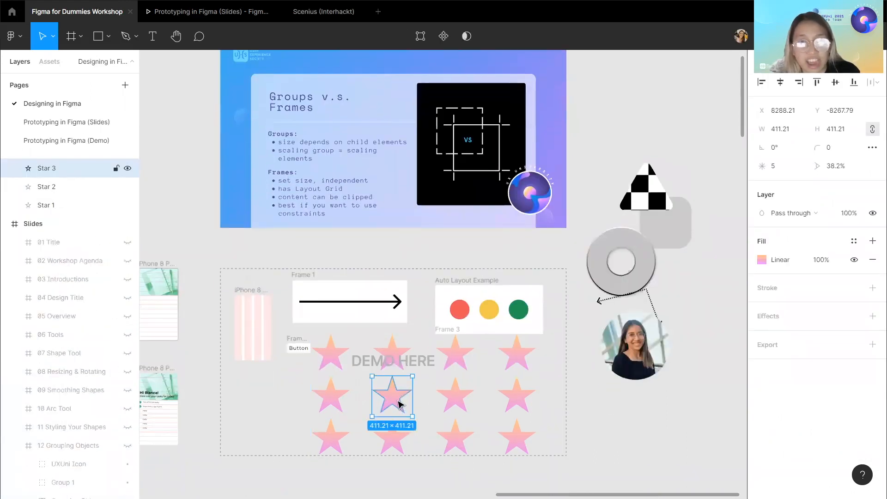
left_click(415, 250)
left_click(402, 352)
scroll(409, 362, "down", 1)
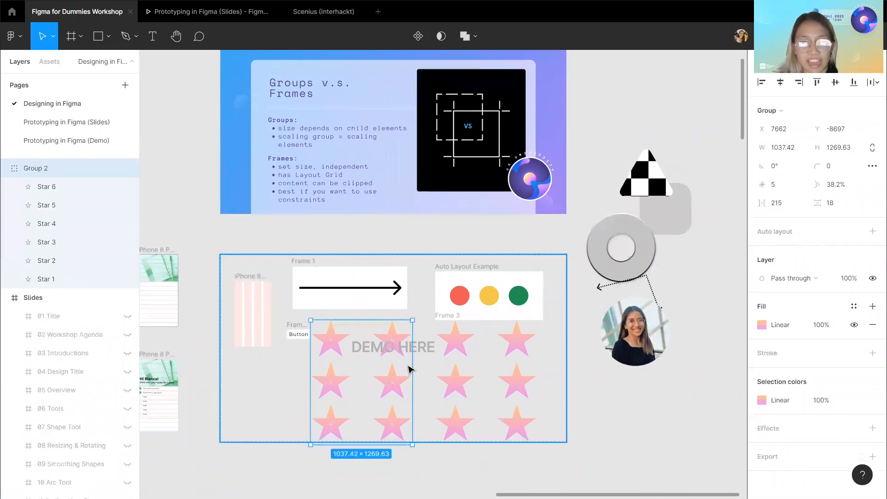
scroll(410, 369, "down", 2)
left_click_drag(412, 417, 393, 379)
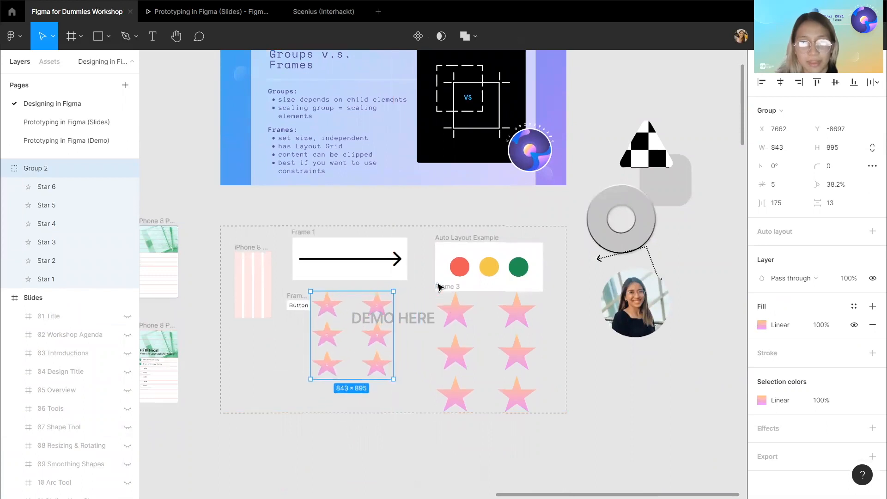
Shift Frame 3 slightly left and try shrinking it to about 518 × 377, then undo the resize.
left_click(450, 287)
left_click_drag(453, 289, 440, 288)
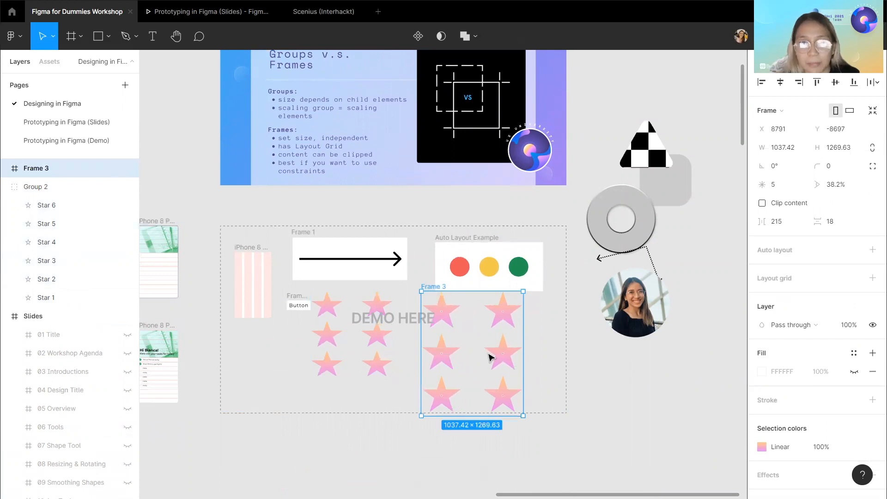
left_click_drag(523, 415, 472, 328)
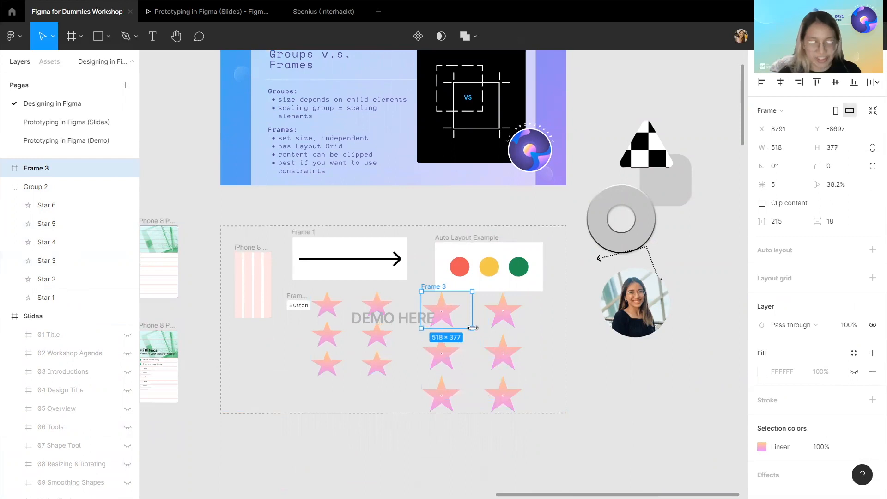
key("ctrl+z")
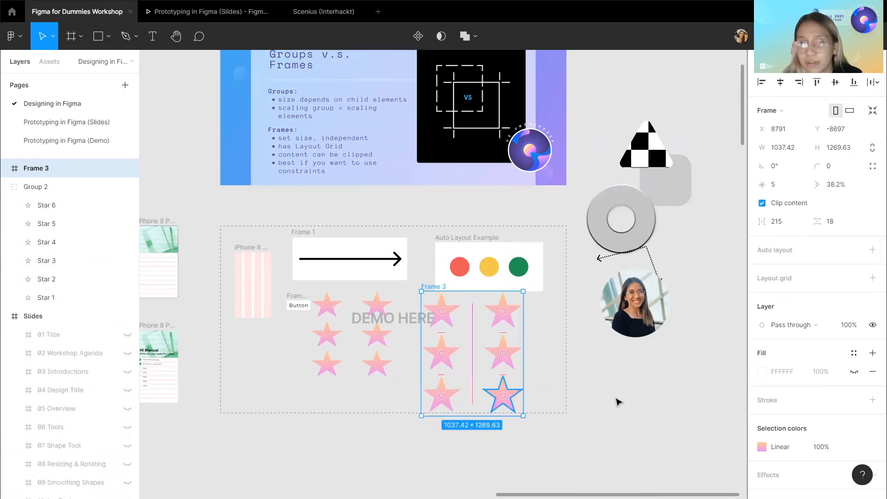
Resize and reposition Frame 3 to about 1004 × 1097 without scaling its stars.
left_click_drag(523, 416, 467, 372)
left_click_drag(424, 269, 439, 311)
mouse_move(505, 400)
left_mouse_down()
mouse_move(476, 388)
mouse_move(491, 386)
mouse_move(489, 400)
left_mouse_up()
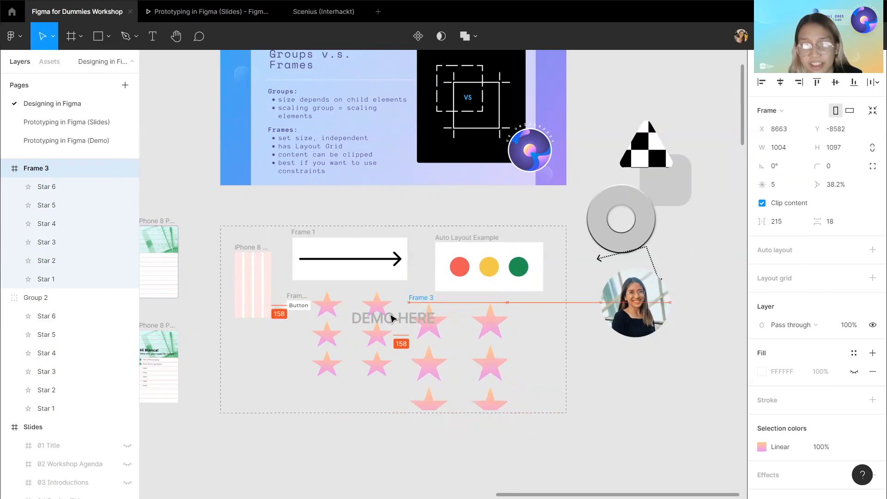
left_click(35, 297)
left_click(648, 393)
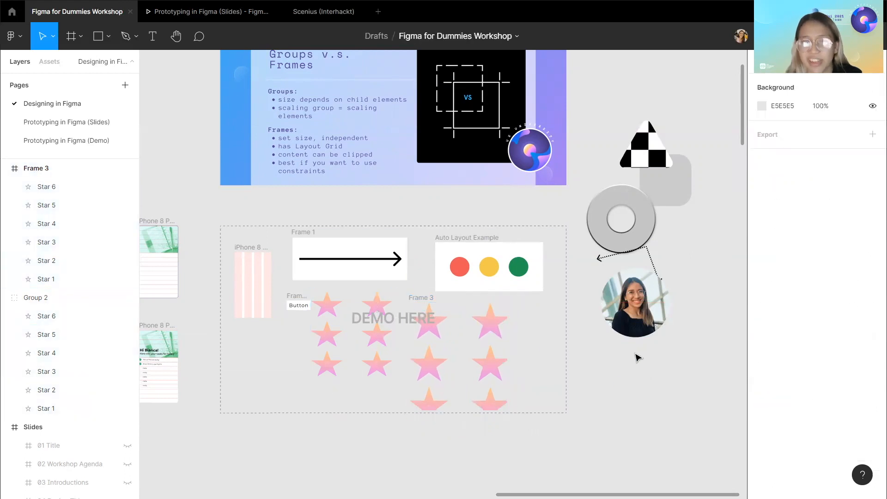
scroll(634, 353, "down", 5)
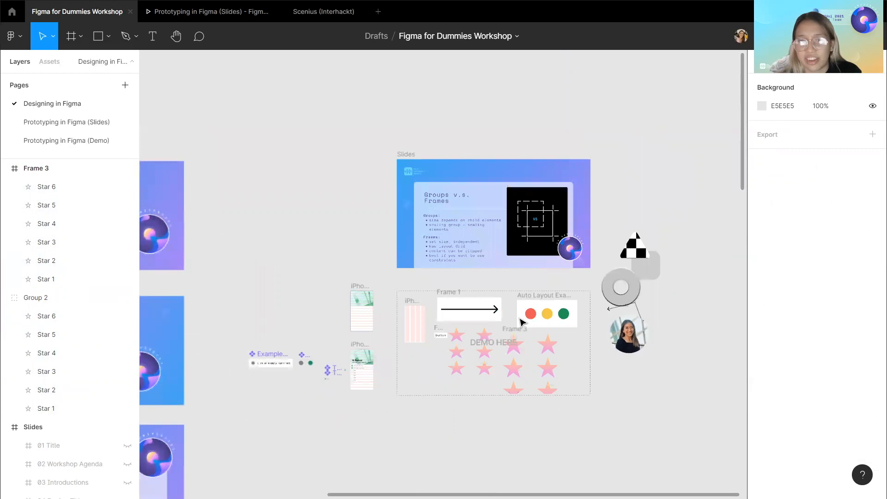
scroll(521, 321, "up", 3)
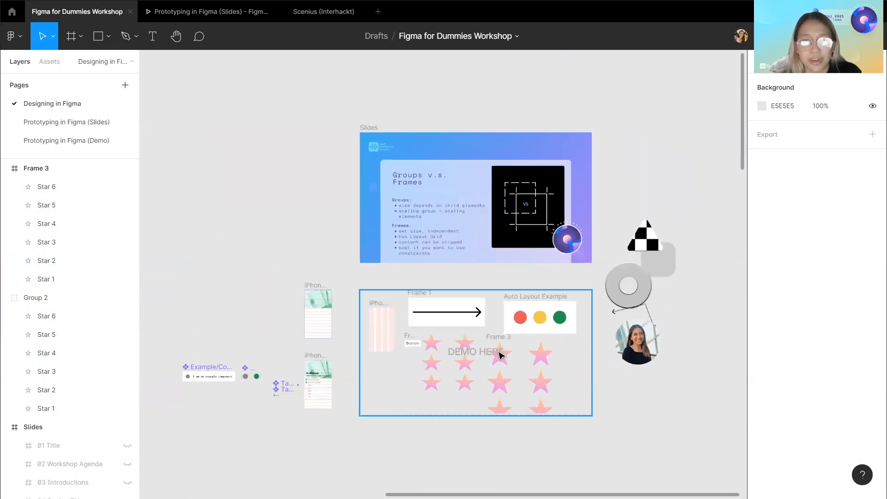
scroll(501, 355, "right", 3)
scroll(431, 360, "up", 2)
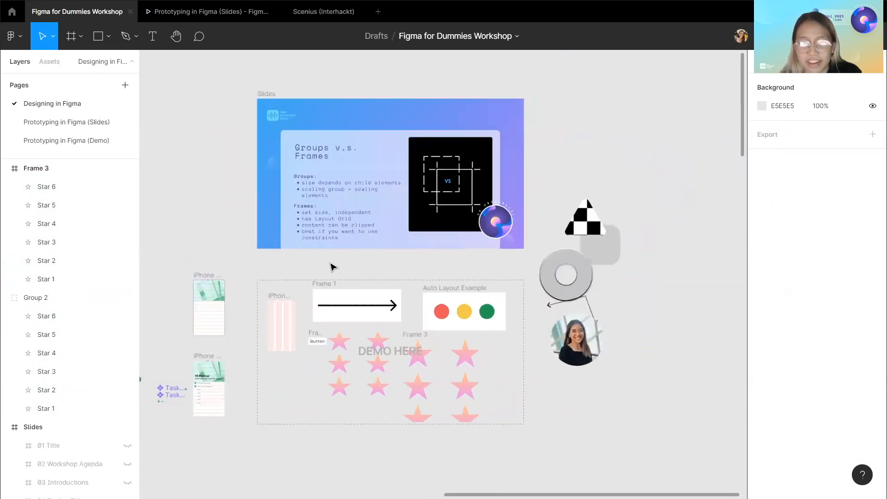
Hide the 21 Groups v.s. Frames slide to show the Slice Tool slide.
left_click(265, 94)
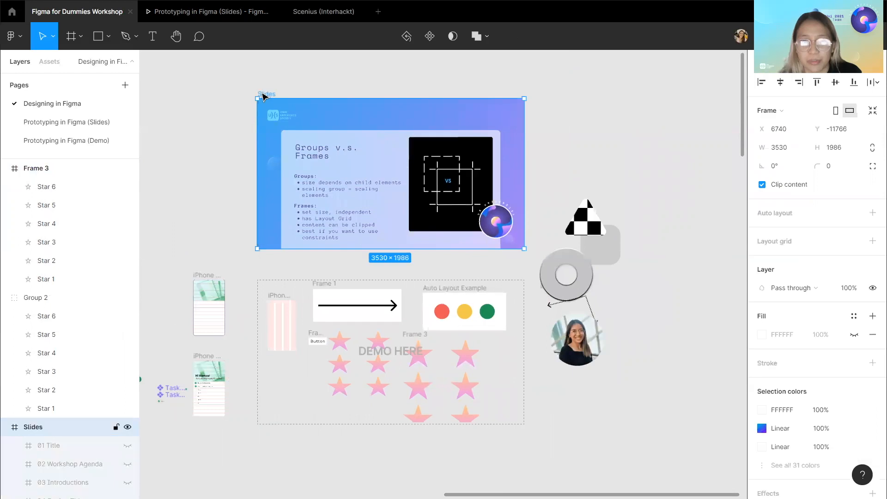
scroll(106, 348, "down", 3)
double_click(102, 348)
scroll(102, 349, "down", 5)
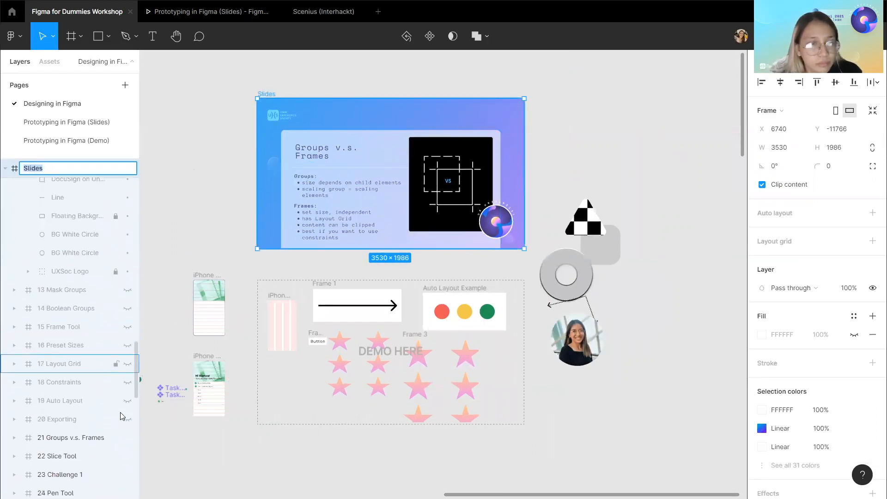
key("Return")
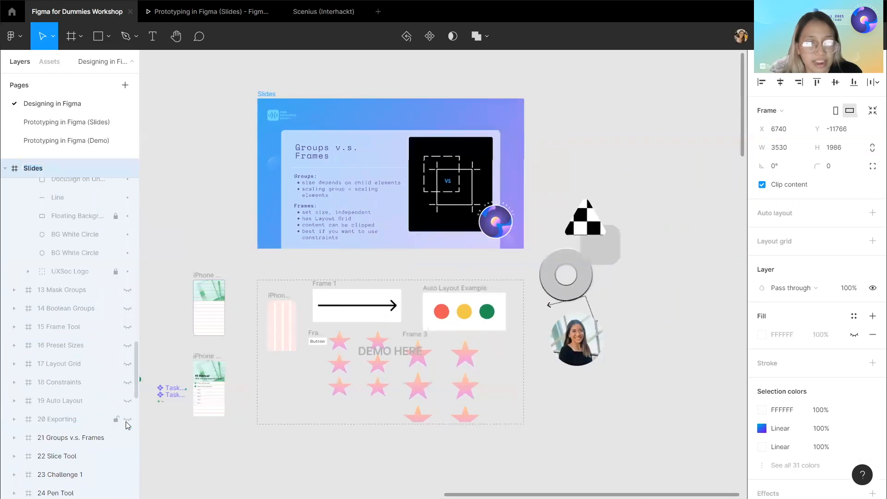
left_click(128, 438)
left_click(128, 438)
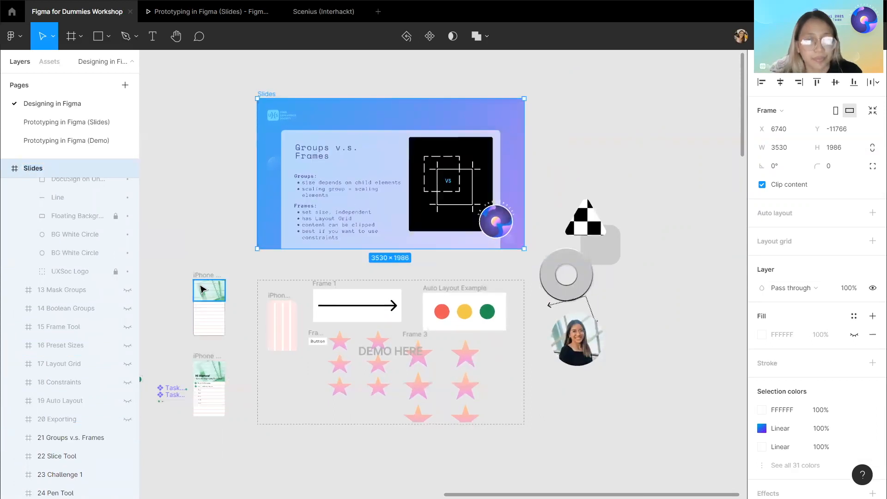
left_click(127, 438)
left_click(257, 264)
With the Slice tool, draw a slice about 565 × 595 around the UX University logo on the slide.
scroll(257, 264, "up", 3)
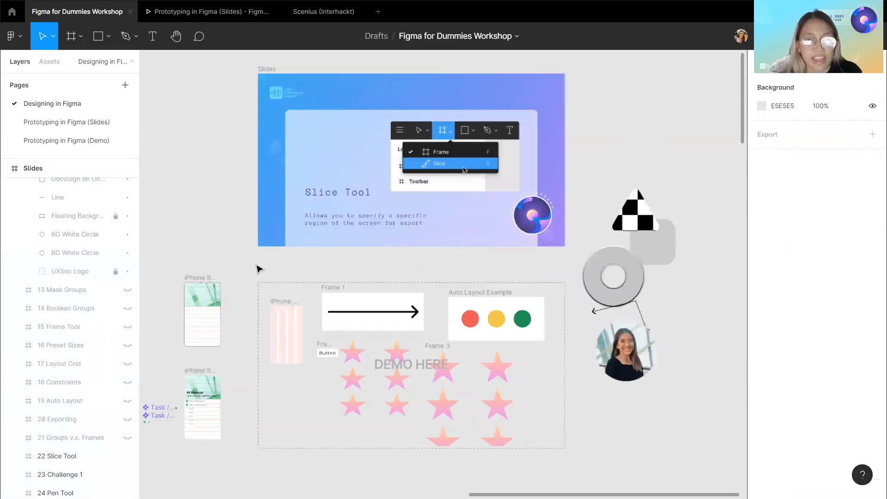
scroll(271, 273, "right", 3)
scroll(273, 272, "up", 2)
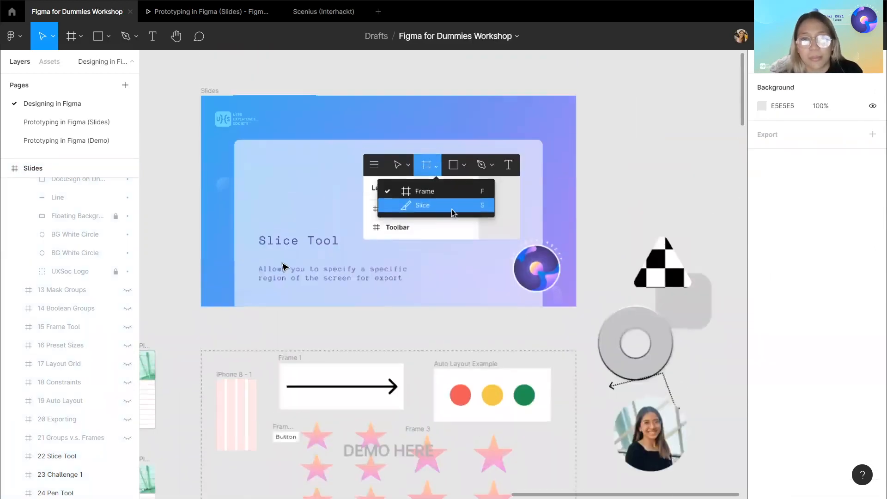
left_click(110, 37)
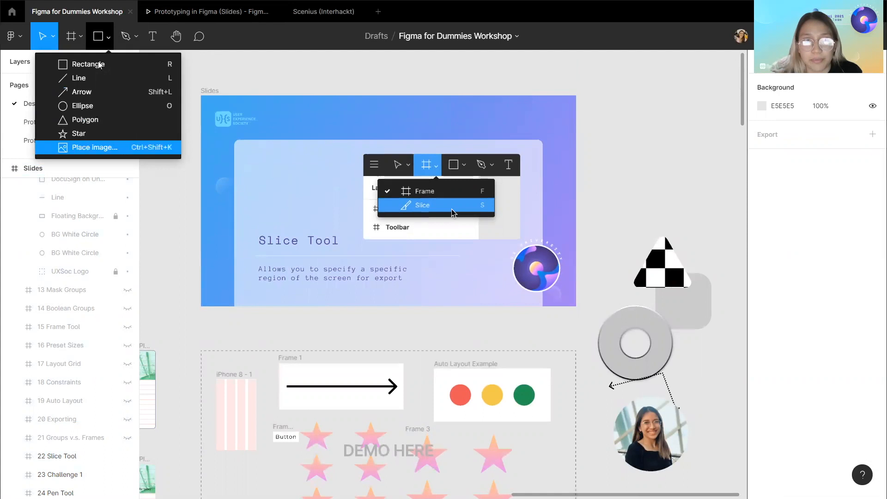
left_click(110, 38)
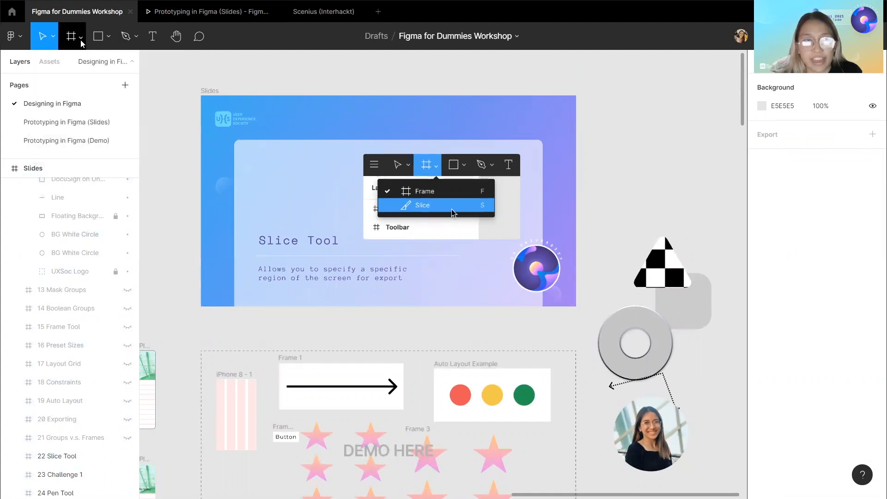
left_click(81, 37)
left_click(76, 82)
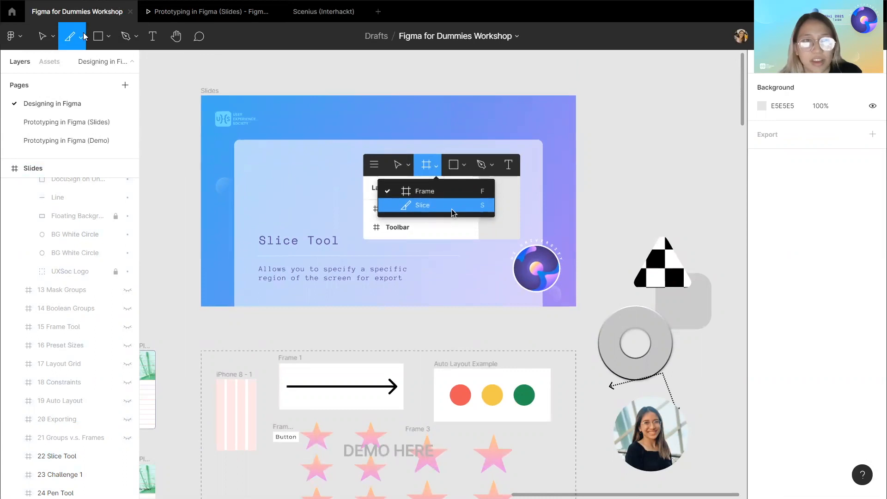
mouse_move(502, 231)
left_mouse_down()
mouse_move(560, 281)
mouse_move(563, 295)
left_mouse_up()
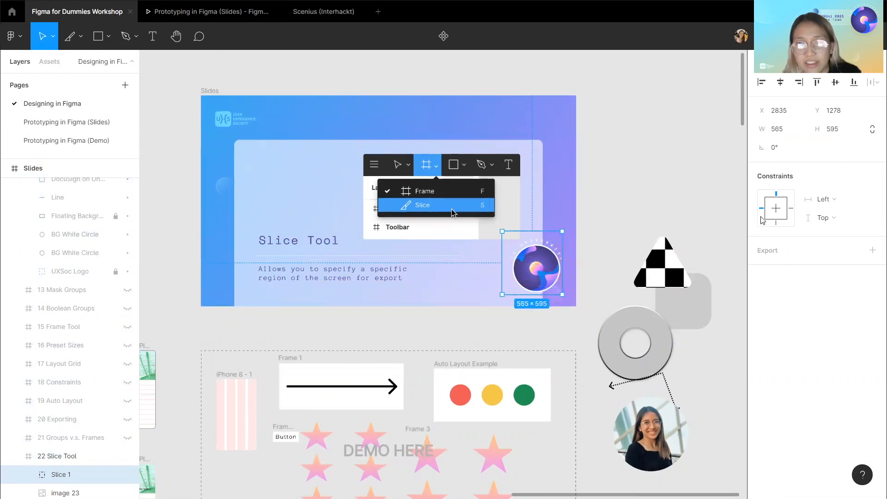
Add an export setting to Slice 1 and expand its export preview.
left_click(872, 251)
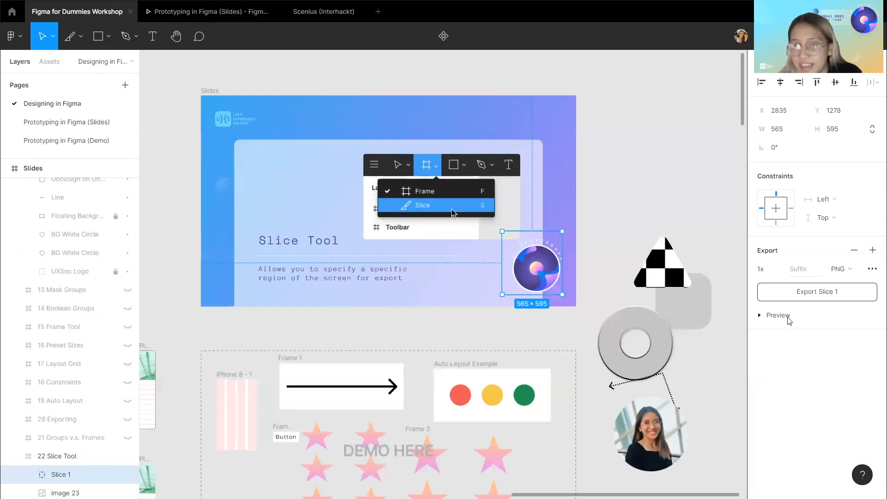
left_click(765, 317)
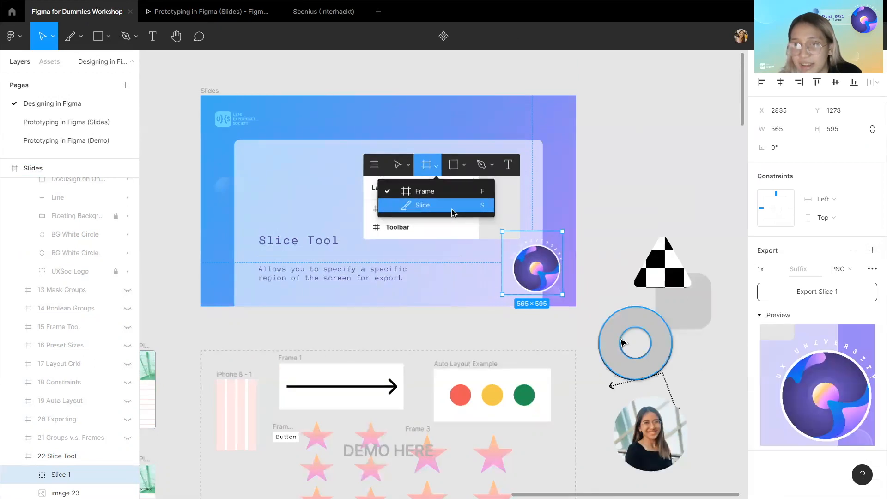
scroll(622, 342, "right", 1)
scroll(41, 414, "down", 1)
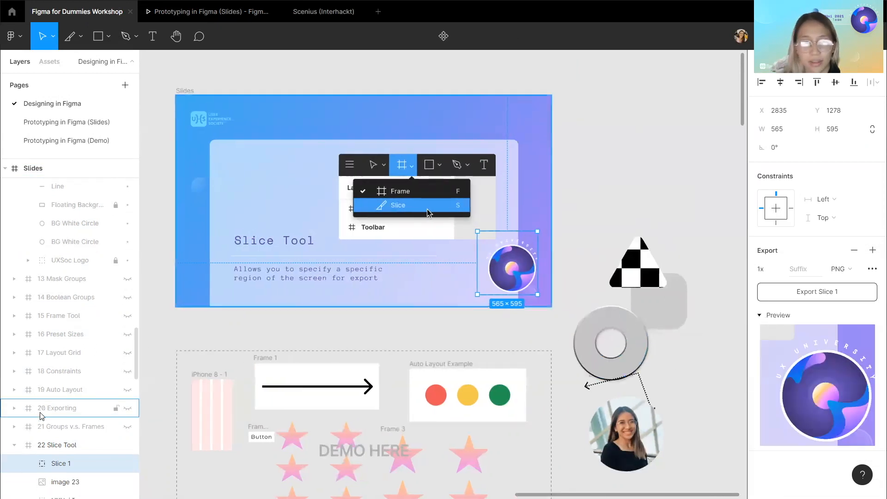
double_click(89, 454)
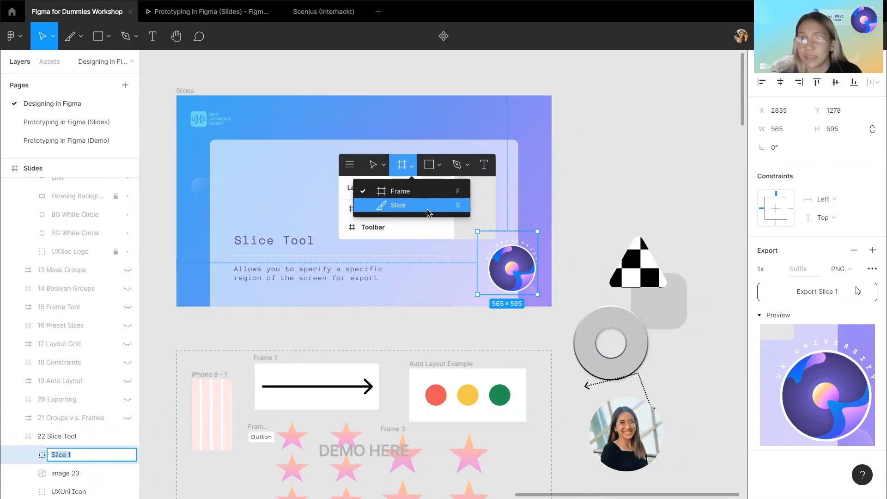
left_click(618, 214)
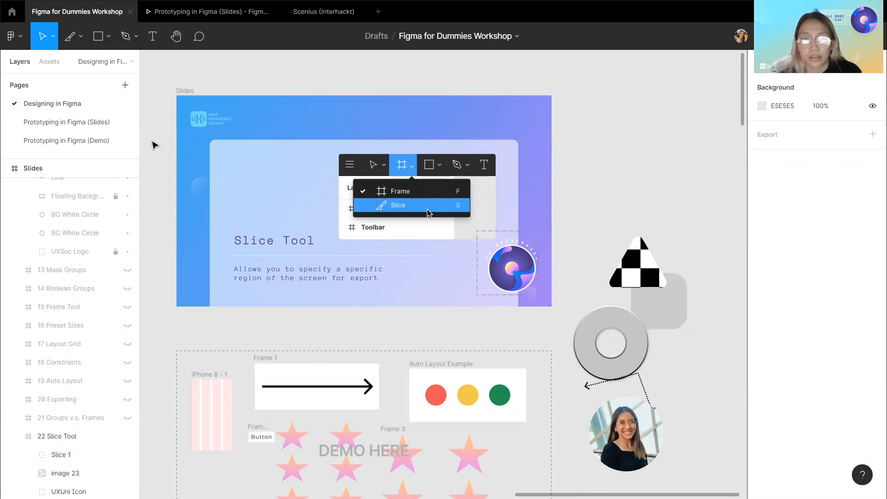
Hide the 22 Slice Tool slide to reveal the Challenge slide.
left_click(187, 90)
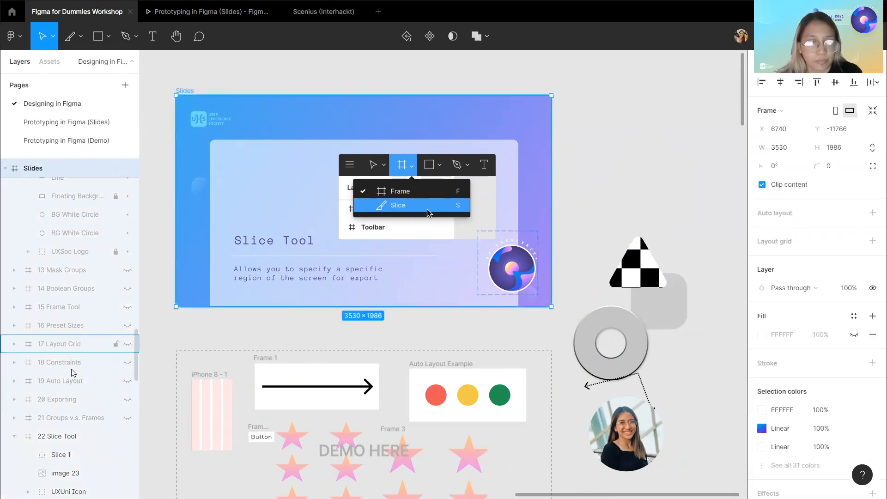
left_click(15, 381)
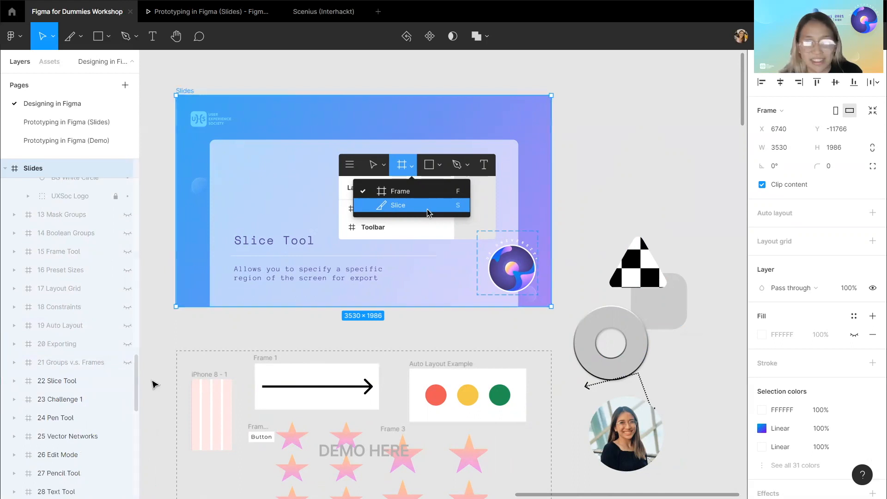
left_click(127, 382)
left_click(189, 306)
scroll(192, 304, "down", 1)
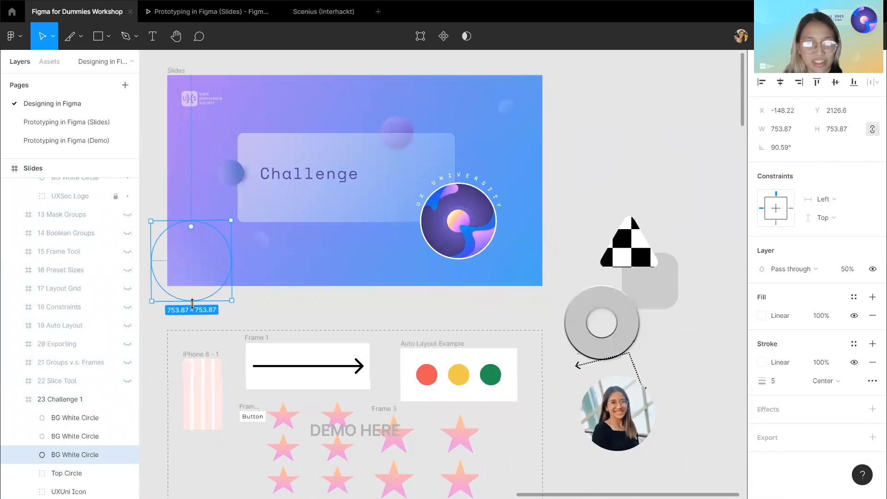
Undo an accidental change and lock the DEMO HERE background group.
left_click(292, 309)
scroll(203, 325, "down", 1)
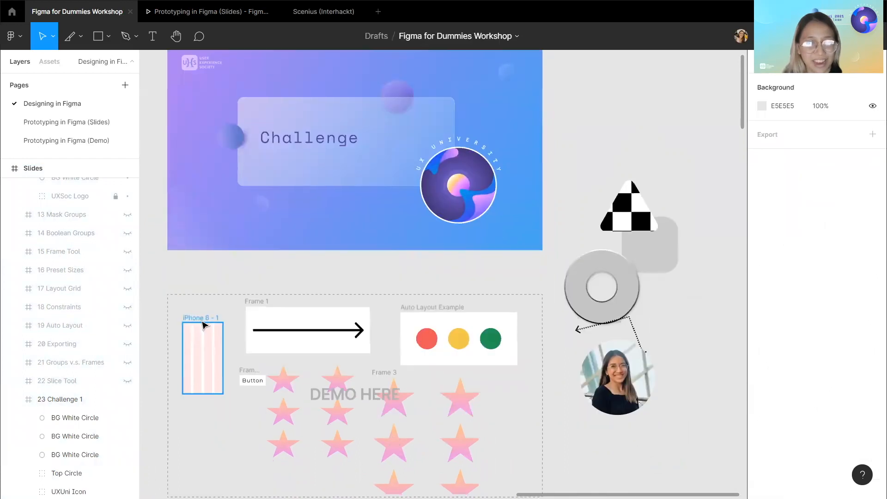
left_click(217, 319)
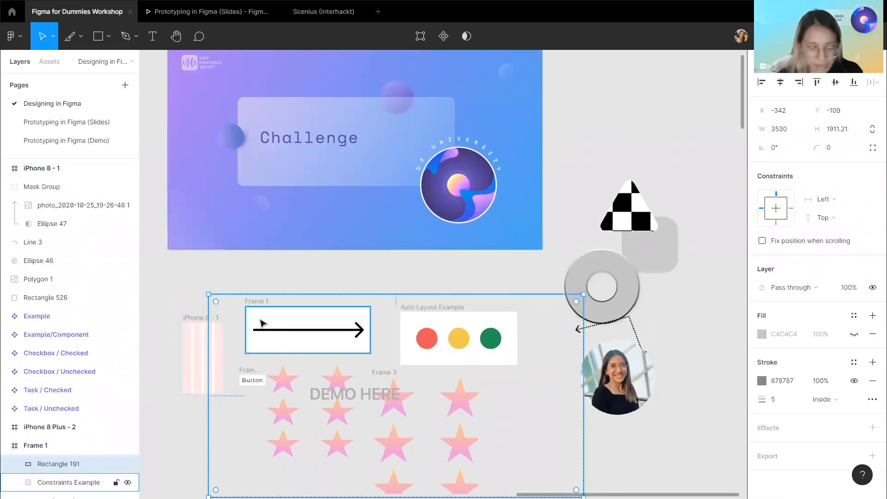
key("ctrl+z")
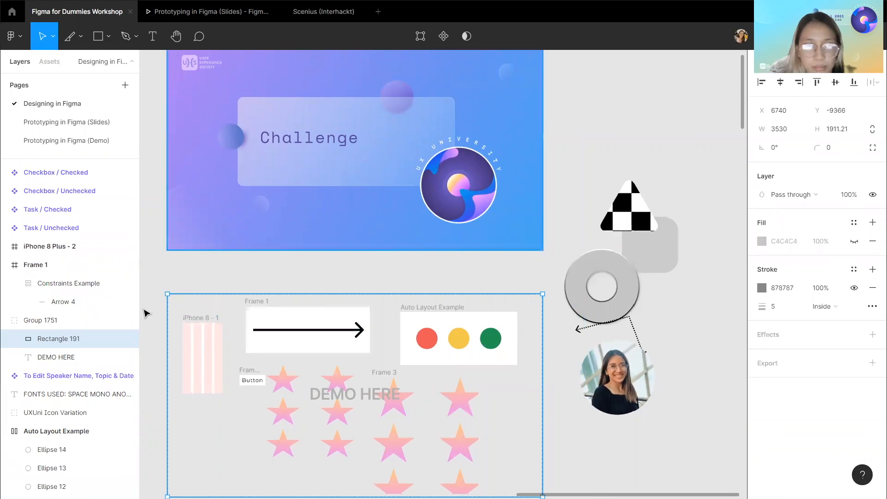
left_click(206, 263)
left_click(193, 301)
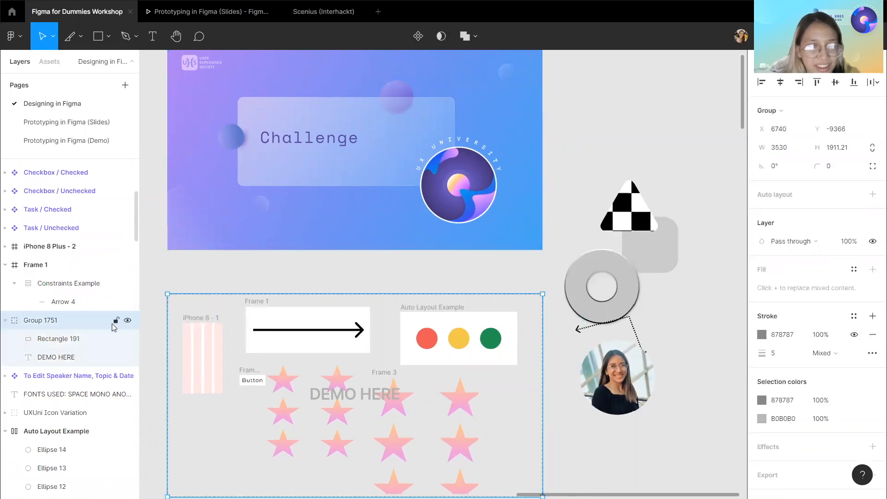
left_click(208, 328)
Move the demo frames and shapes out of the DEMO HERE area to its right.
left_click_drag(202, 318, 572, 306)
left_click_drag(190, 301, 492, 460)
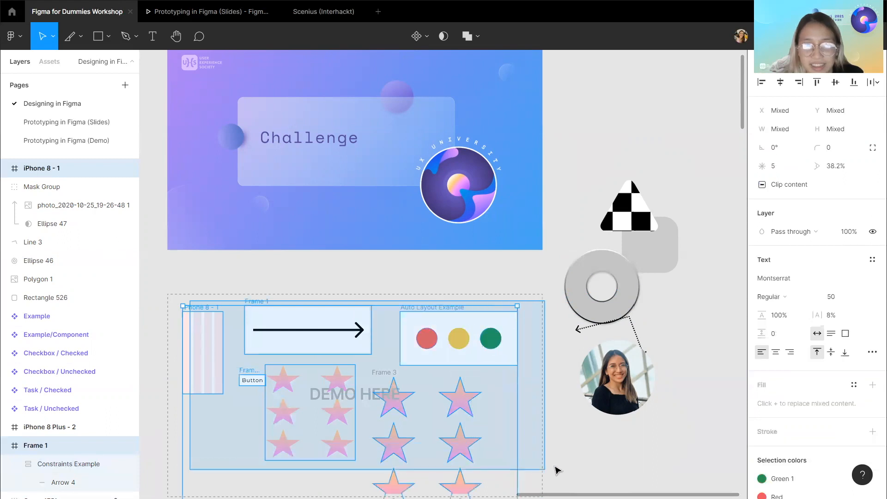
key("shift+a")
left_click_drag(259, 302, 610, 290)
scroll(351, 351, "left", 2)
left_click_drag(323, 372, 690, 213)
scroll(408, 288, "left", 3)
scroll(409, 290, "right", 2)
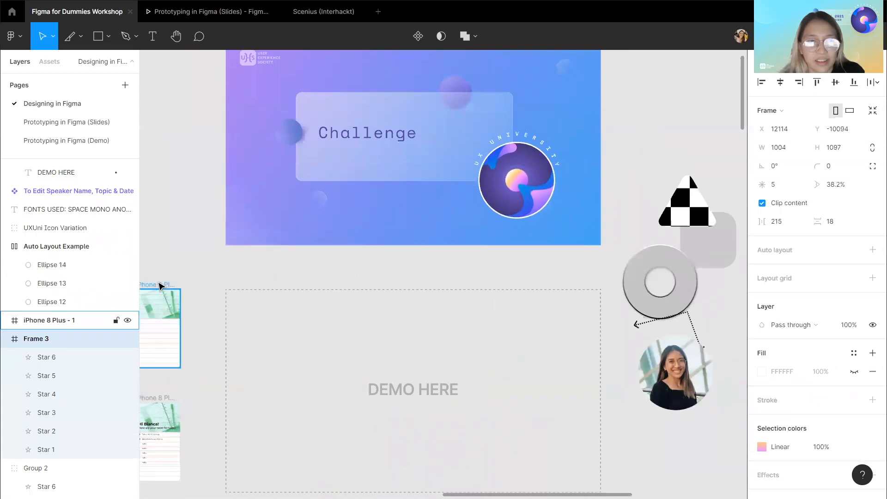
Move the iPhone 8 Plus - 1 frame into the DEMO HERE area.
left_click(164, 286)
key("ctrl+r")
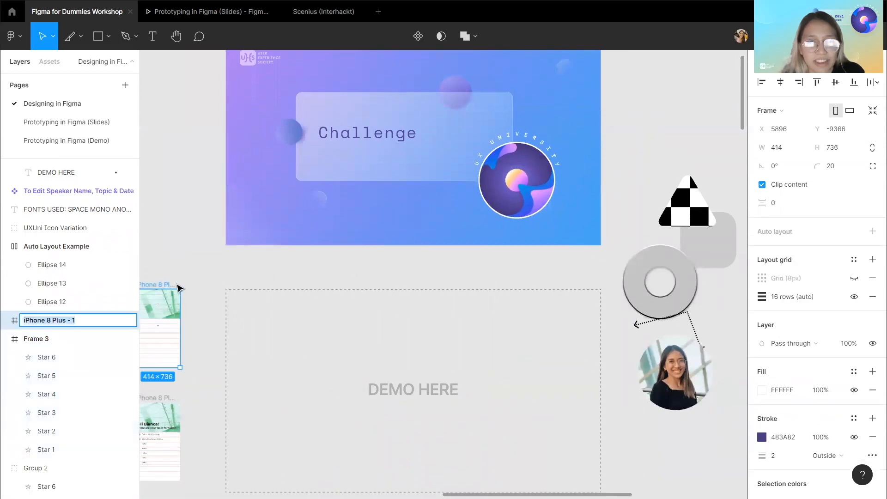
left_click_drag(165, 284, 300, 305)
scroll(298, 305, "down", 1)
scroll(295, 306, "right", 2)
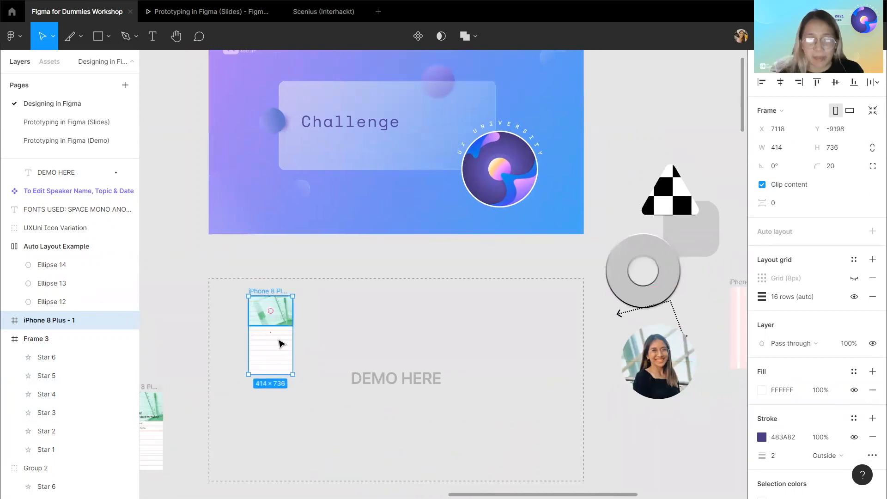
Hide the layout grids on the canvas.
key("ctrl+shift+4")
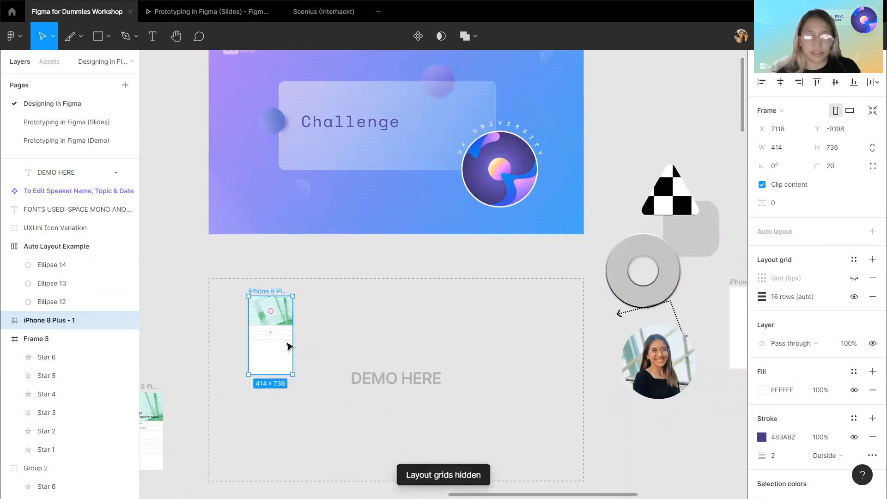
scroll(268, 336, "up", 4)
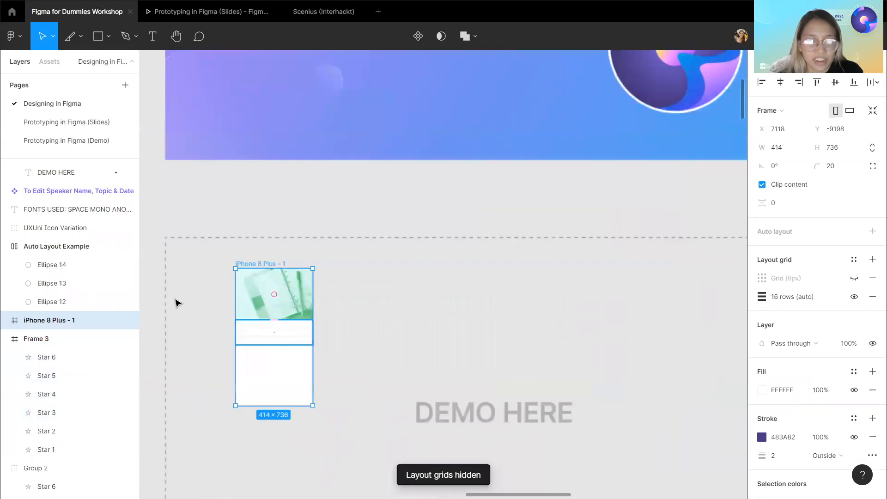
left_click(235, 203)
scroll(282, 310, "down", 3)
scroll(282, 314, "down", 3)
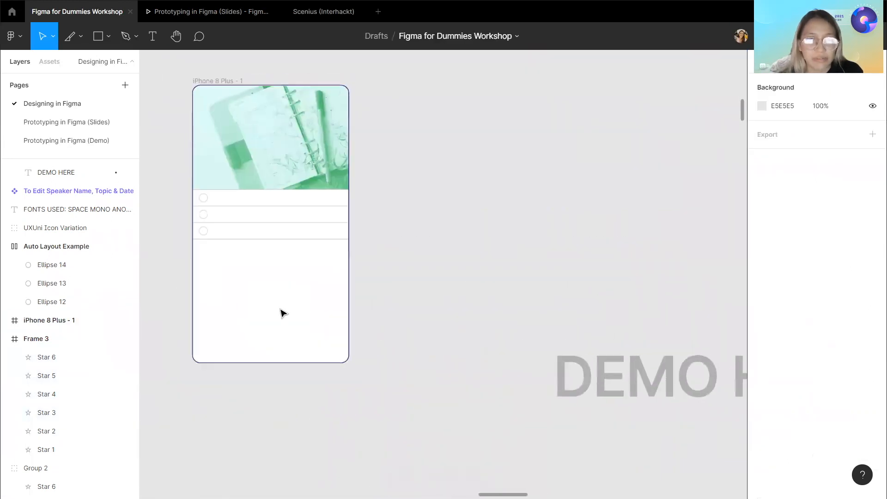
scroll(283, 313, "down", 1)
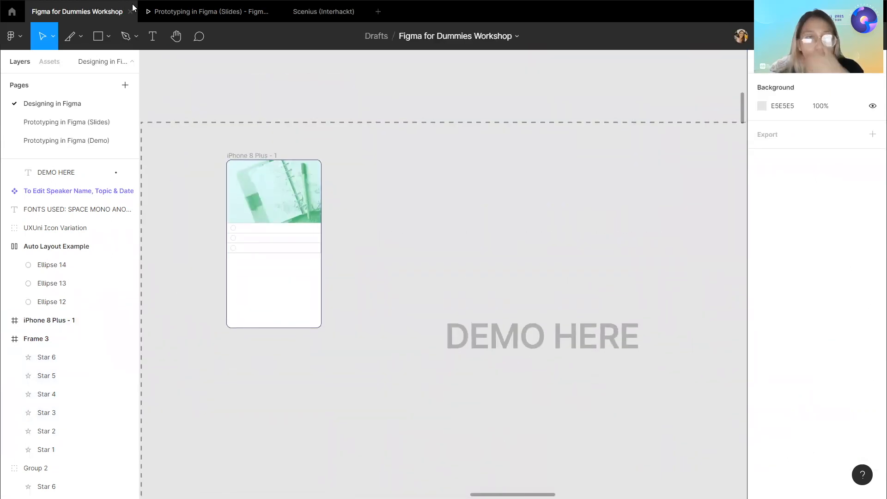
Create a new iPhone 8 preset frame with the Frame tool.
left_click(76, 38)
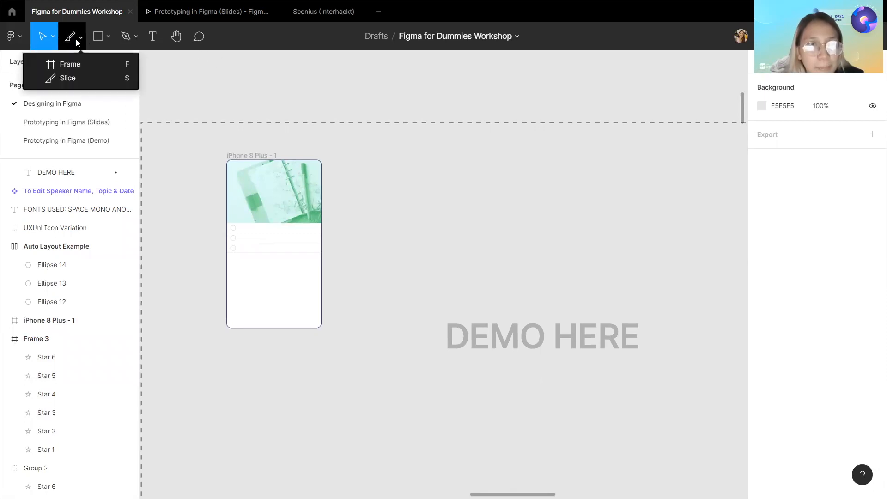
left_click(85, 66)
left_click(775, 175)
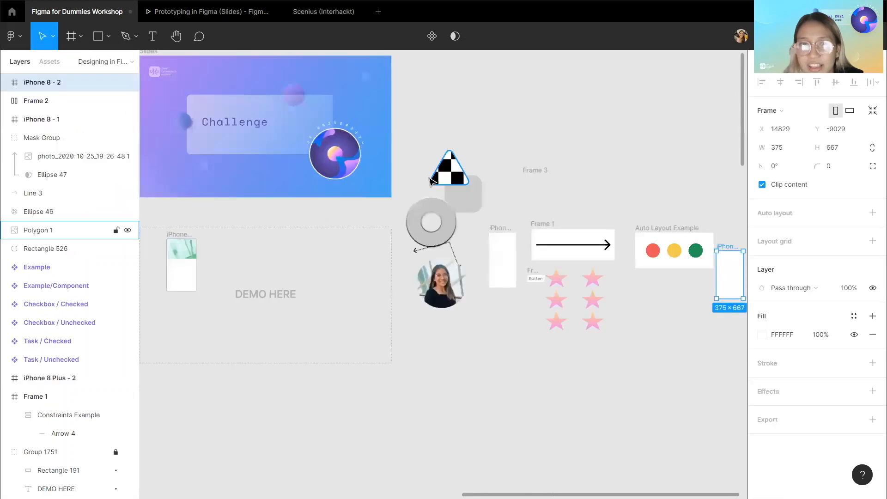
Move the iPhone 8 - 2 frame into the demo area beside iPhone 8 Plus - 1.
left_click_drag(730, 269, 215, 260)
scroll(224, 261, "left", 1)
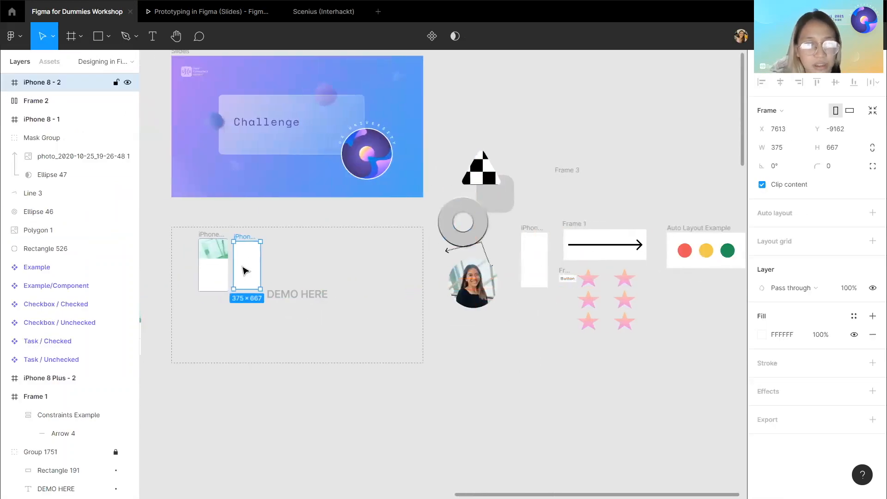
scroll(242, 267, "up", 5)
scroll(245, 270, "left", 2)
left_click_drag(324, 261, 327, 270)
scroll(358, 254, "up", 4)
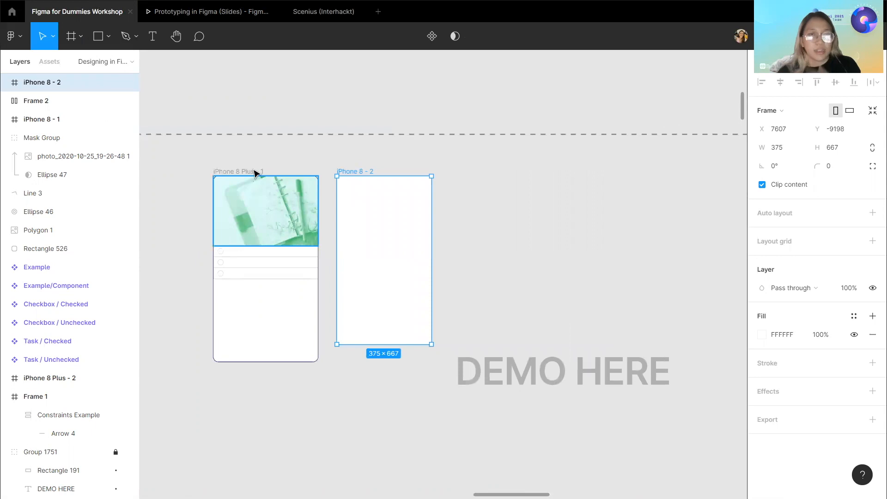
Toggle the layout grids on and off several times.
double_click(254, 174)
left_click(361, 113)
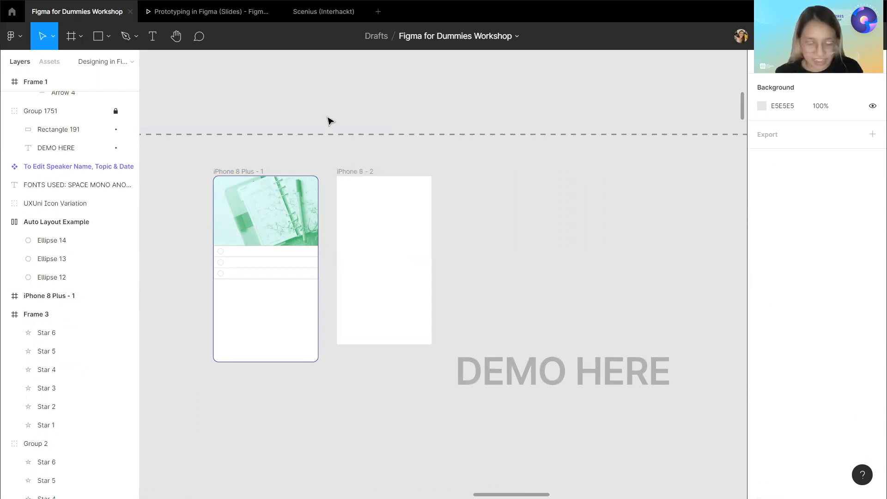
key("ctrl+g")
key("ctrl+g")
key("ctrl+g")
key("ctrl+g")
key("ctrl+g")
key("ctrl+g")
key("ctrl+g")
key("ctrl+g")
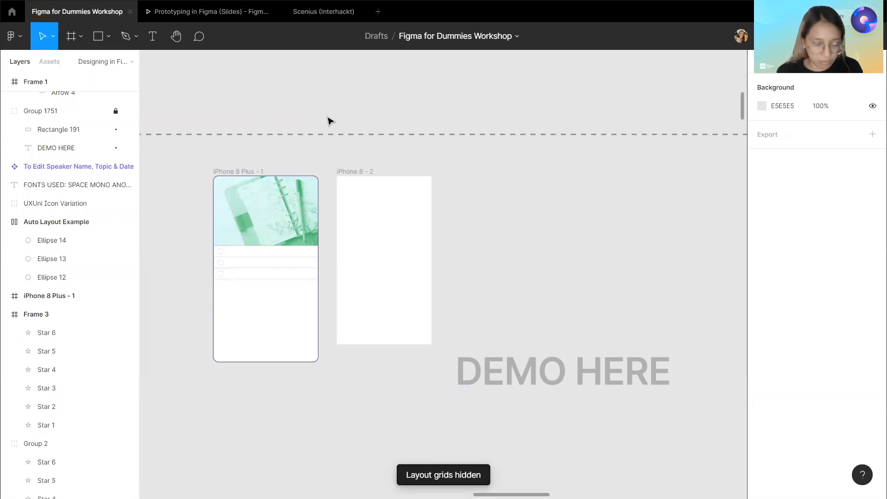
Show the canvas rulers around the two phone frames.
key("shift+r")
left_click_drag(145, 160, 143, 213)
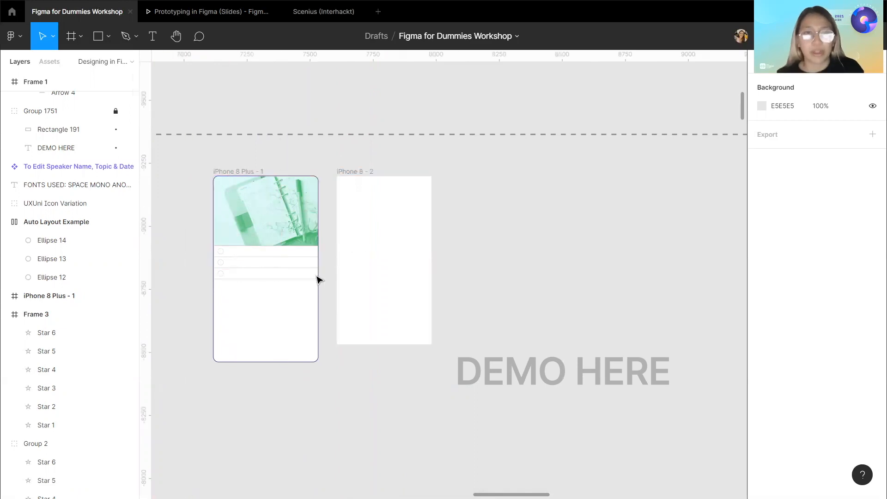
scroll(317, 277, "up", 6)
scroll(317, 277, "down", 6)
scroll(317, 277, "left", 1)
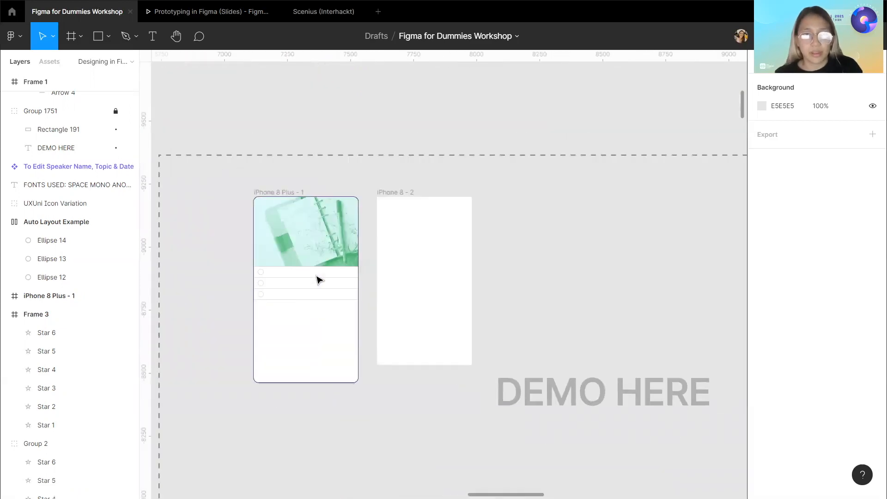
scroll(317, 277, "up", 4)
scroll(253, 159, "down", 2)
scroll(229, 129, "down", 2)
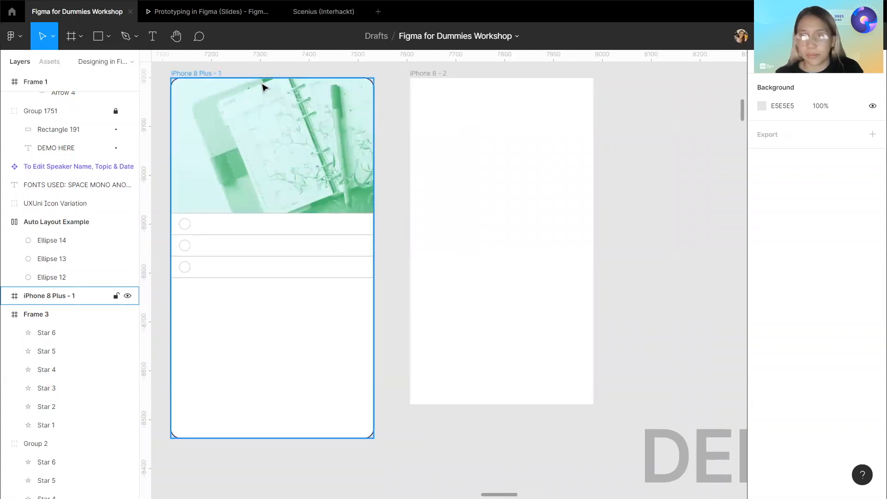
scroll(221, 79, "up", 1)
Add a Rows layout grid to the iPhone 8 - 2 frame.
double_click(214, 81)
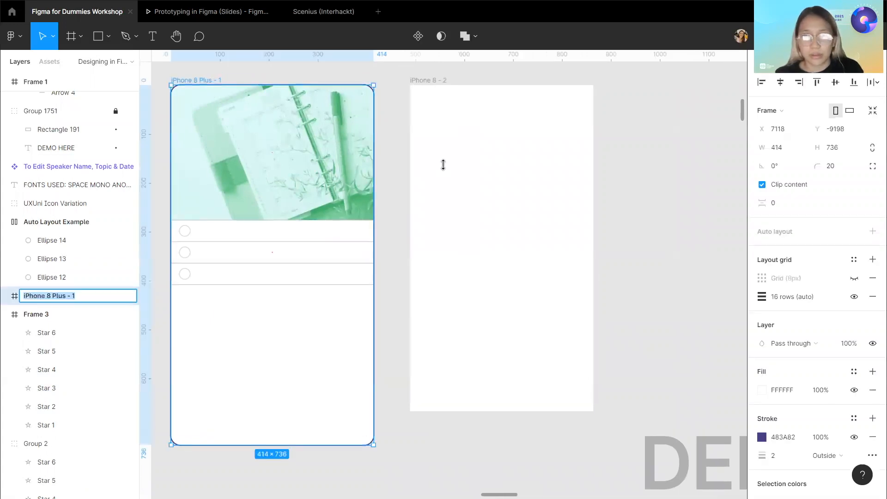
double_click(421, 84)
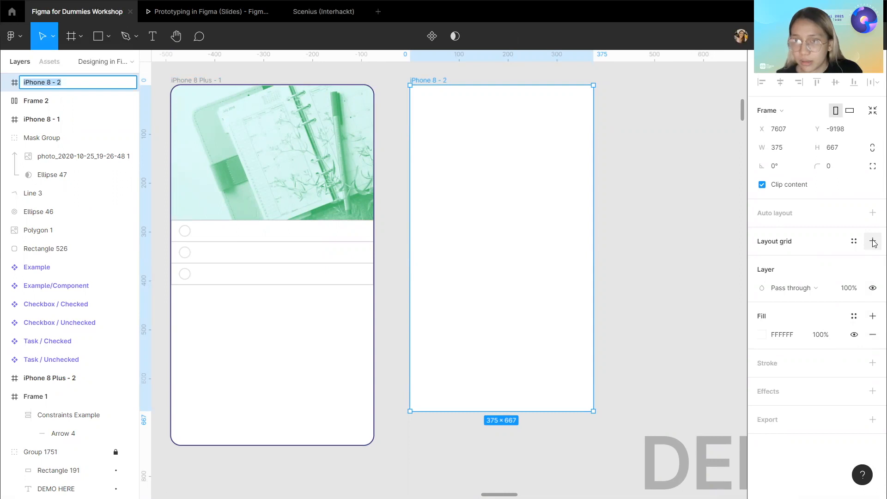
left_click(872, 242)
left_click(761, 260)
left_click(628, 262)
left_click(642, 289)
Set the row grid to 16 rows with a gutter of 0.
left_click(635, 308)
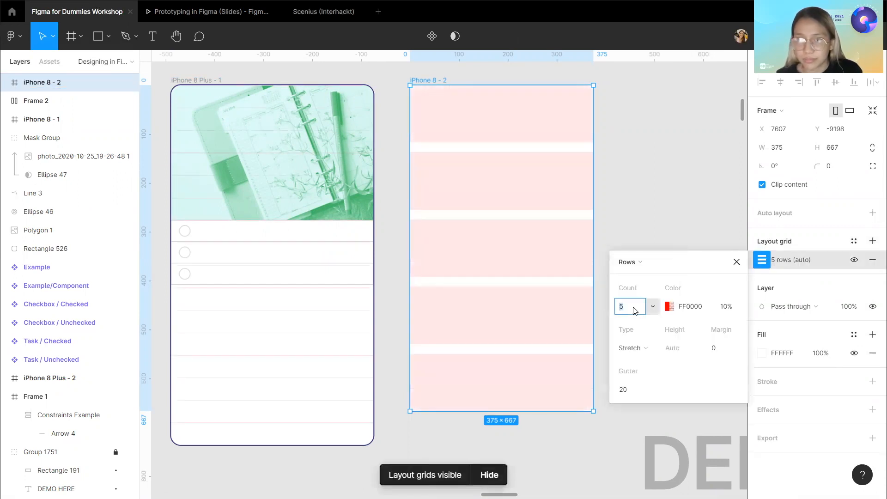
type("16")
key("Return")
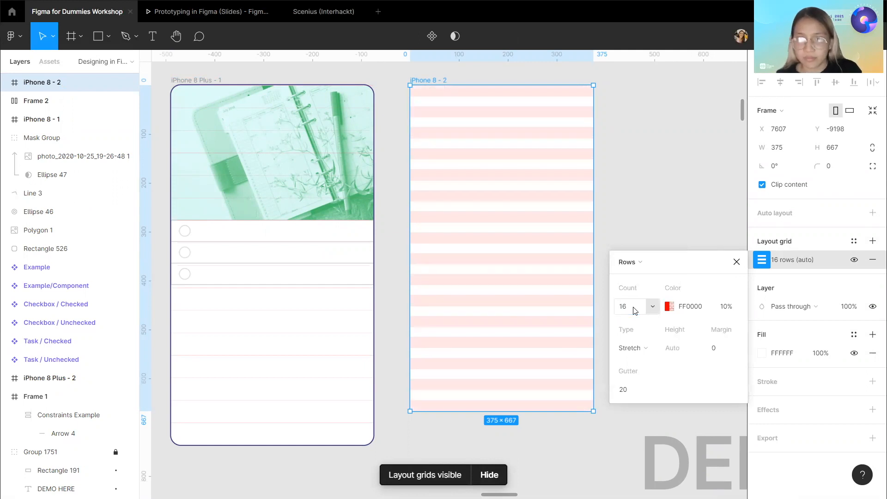
left_click(624, 392)
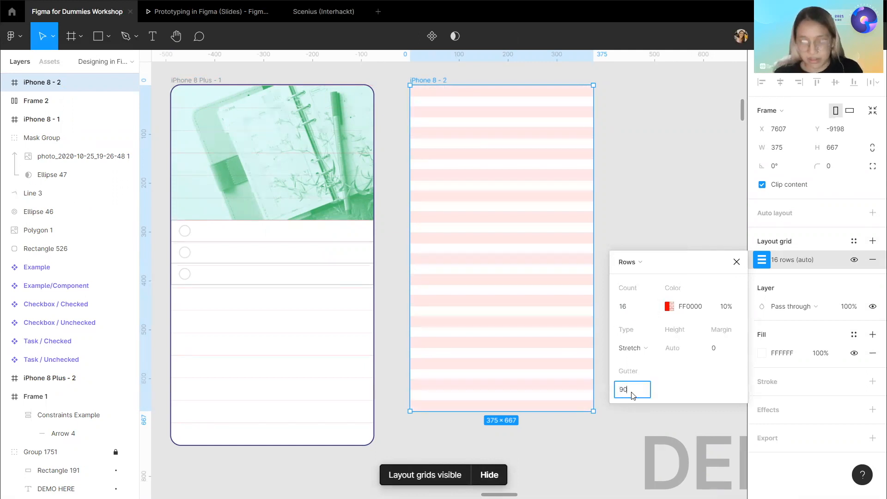
key("Return")
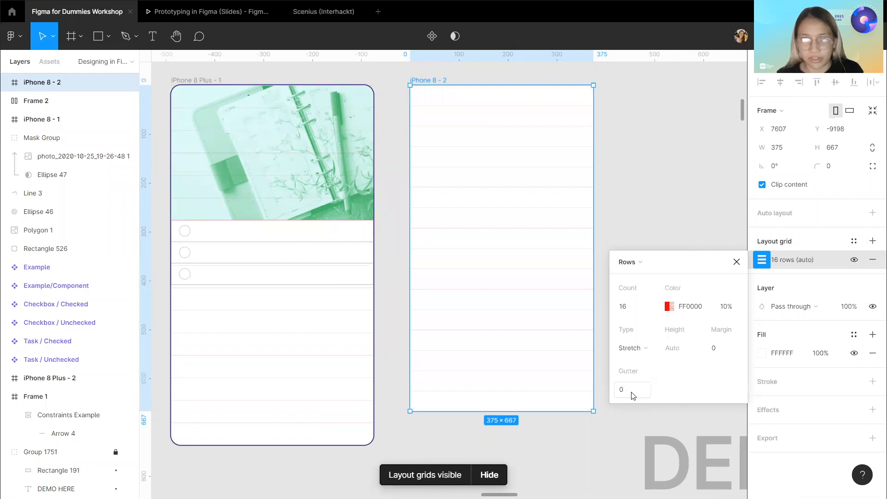
scroll(647, 234, "up", 1)
scroll(647, 234, "right", 1)
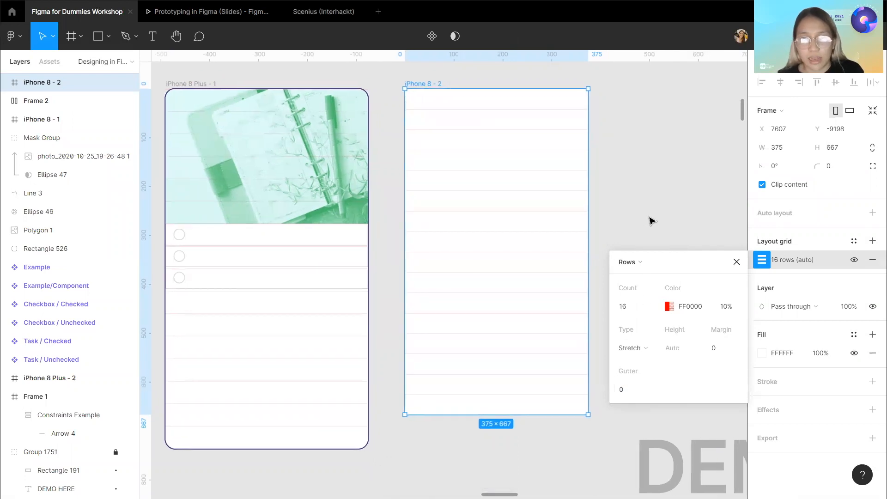
left_click(649, 220)
Draw a full-width rectangle at the top of iPhone 8 - 2, resizing it to snap to the row grid.
scroll(650, 218, "left", 2)
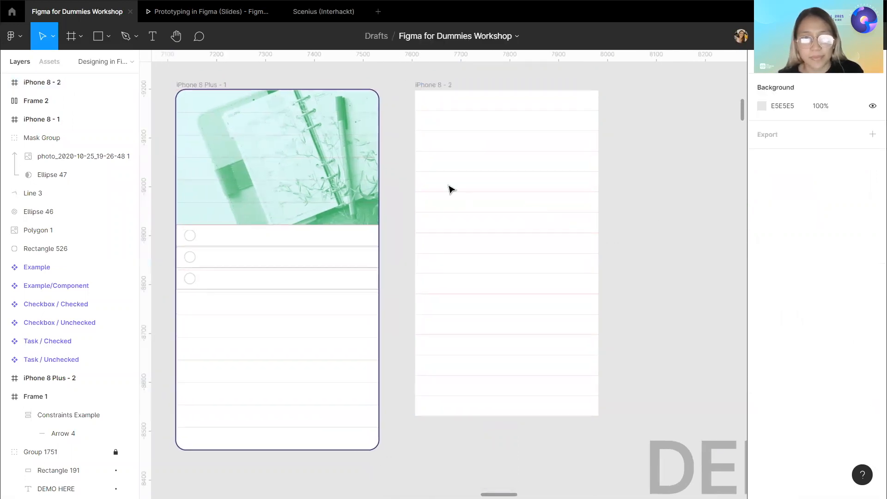
scroll(251, 142, "down", 1)
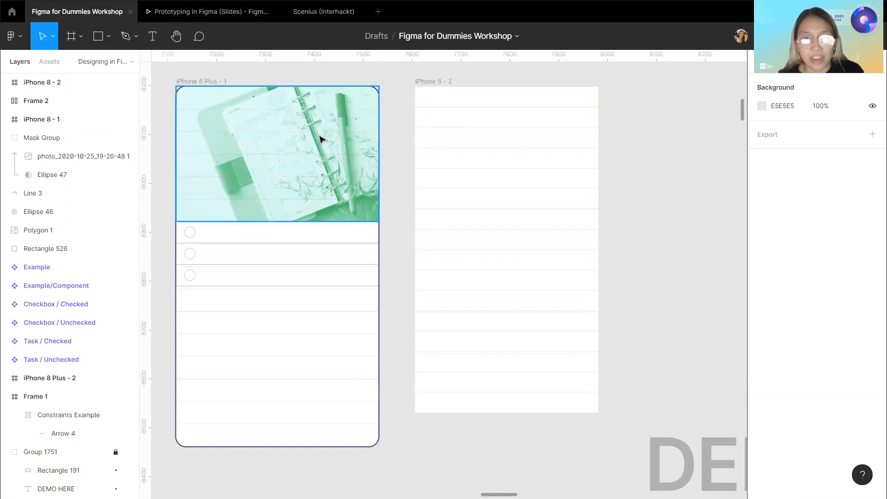
scroll(286, 107, "up", 1)
left_click(96, 37)
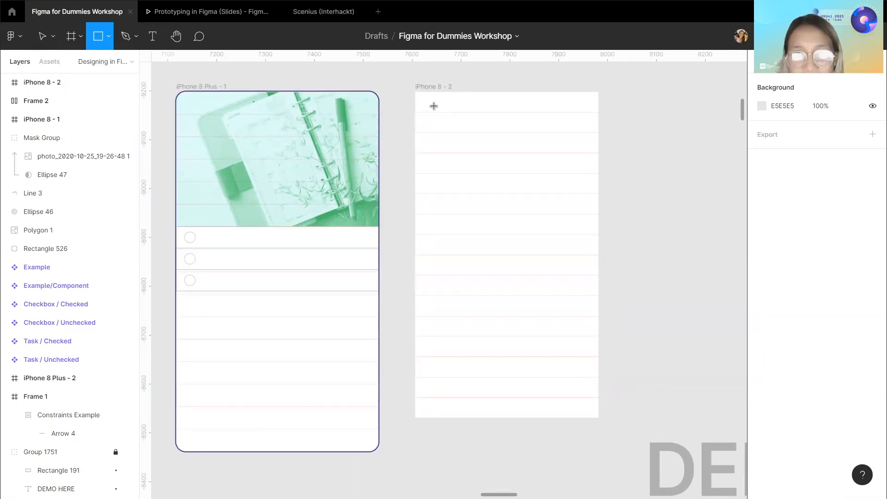
left_click_drag(431, 109, 518, 198)
left_click_drag(489, 171, 472, 153)
left_click_drag(502, 181, 597, 234)
left_click(328, 174)
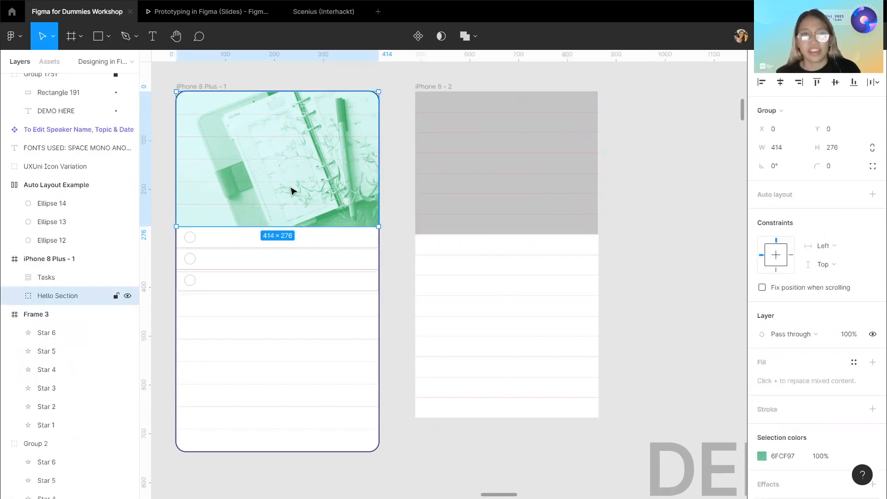
Copy the image rectangle from the Hello Section background of iPhone 8 Plus - 1 and paste it into iPhone 8 - 2.
left_click(15, 296)
left_click(28, 333)
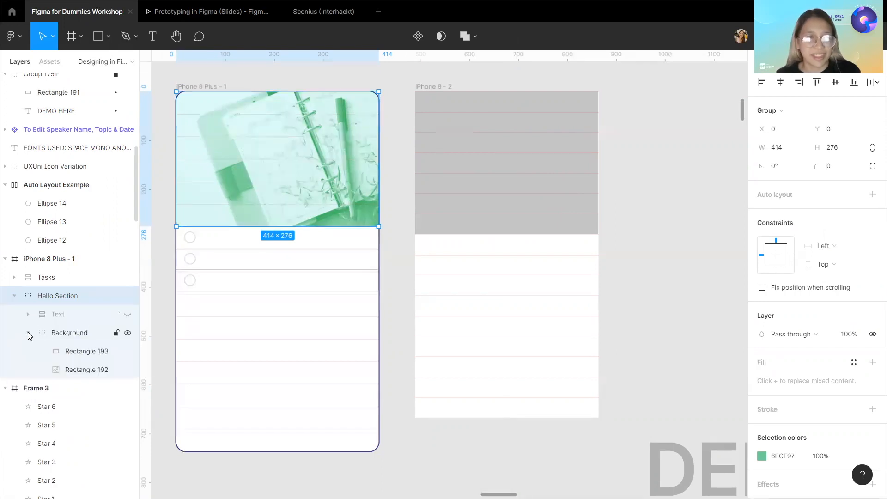
left_click(86, 370)
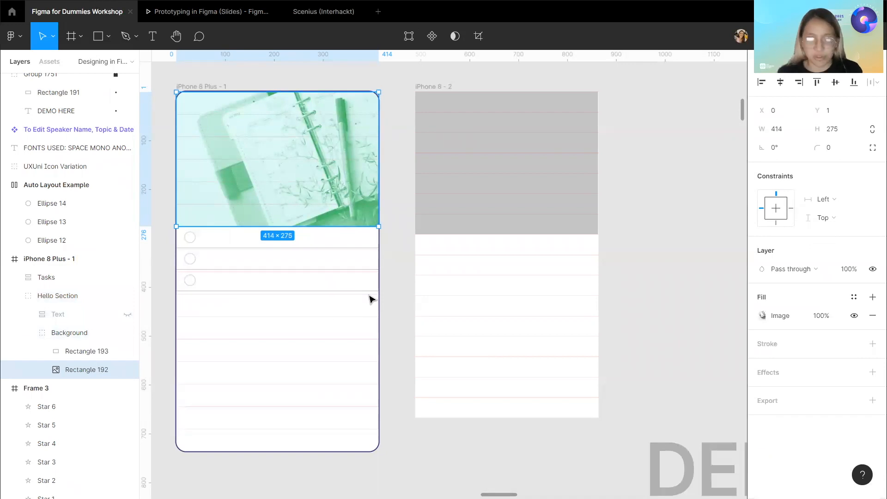
left_click(508, 201)
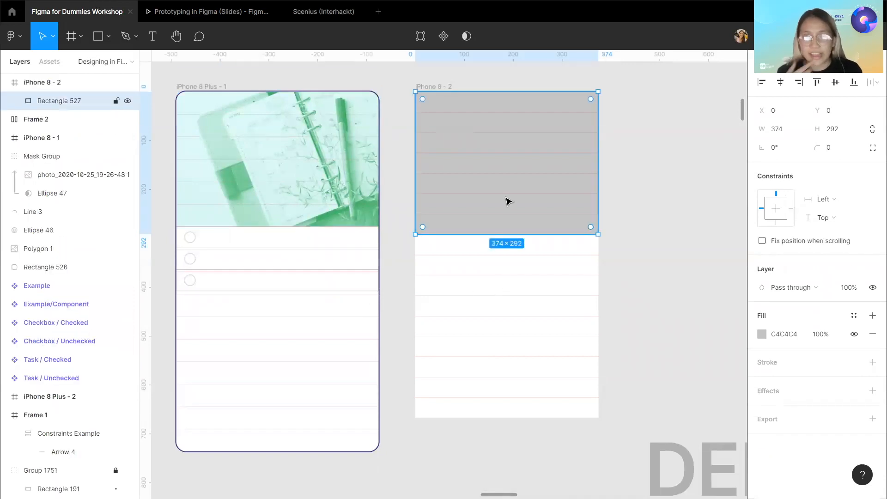
key("ctrl+v")
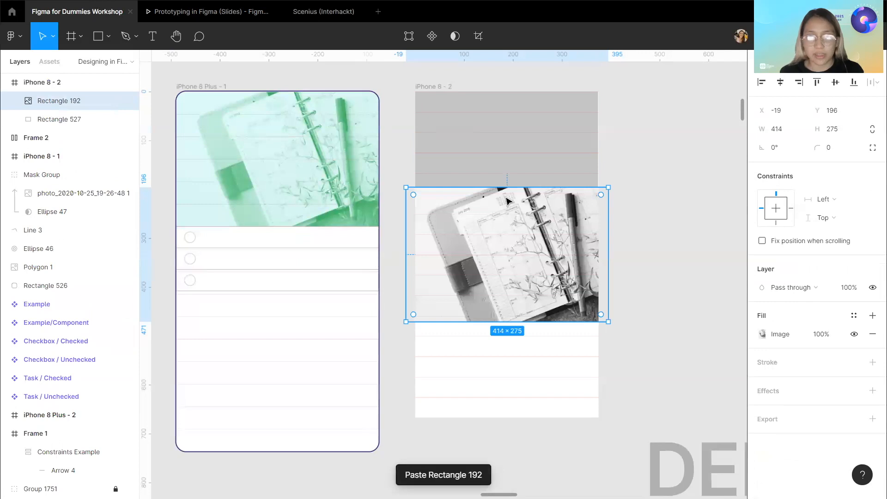
Move the pasted image to the top of iPhone 8 - 2 and mask it with the gray rectangle.
left_click_drag(514, 237, 500, 153)
left_click(461, 95, "shift")
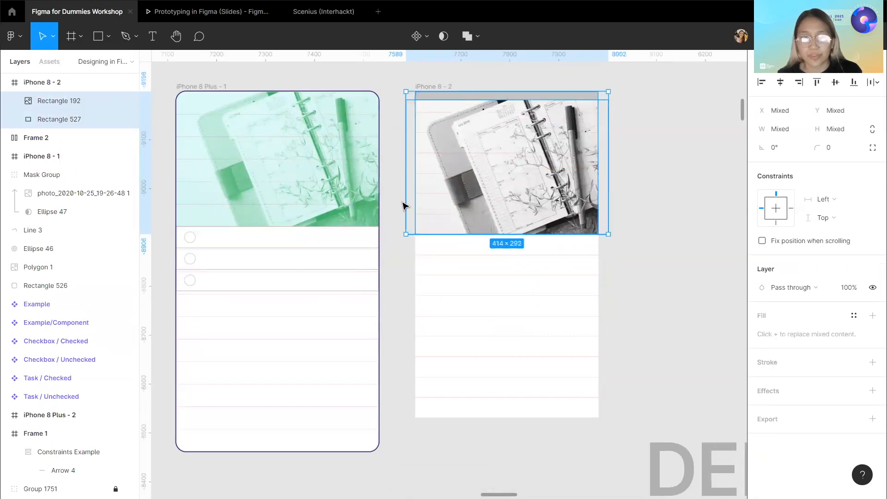
left_click(444, 36)
Enlarge the masked image to about 454×302 and align it to the top of the mask.
left_click(115, 101)
scroll(388, 177, "right", 3)
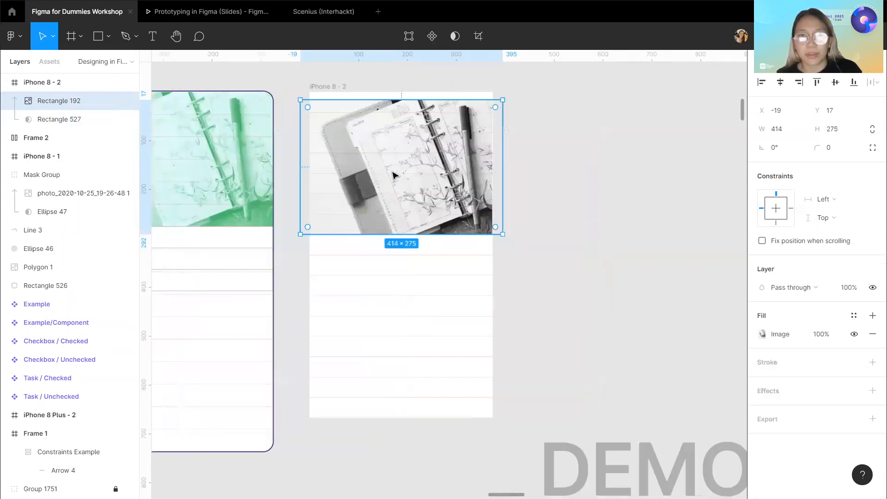
left_click_drag(492, 100, 512, 90)
left_click(781, 83)
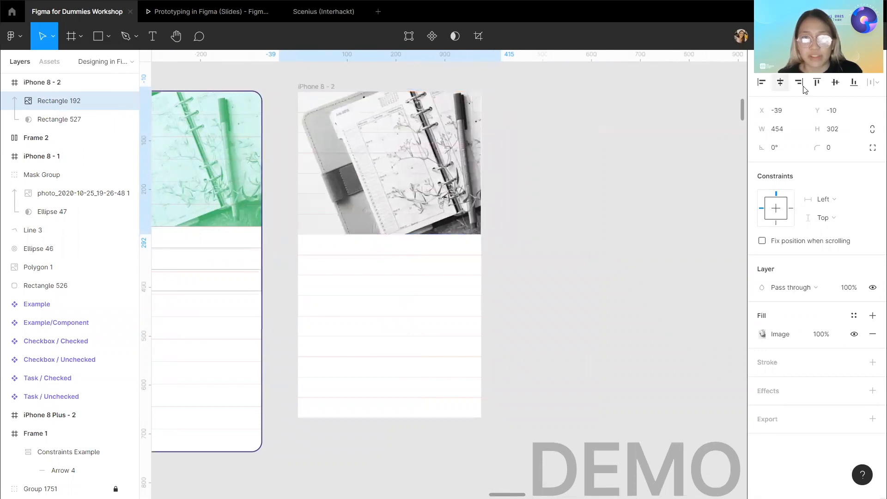
left_click(836, 83)
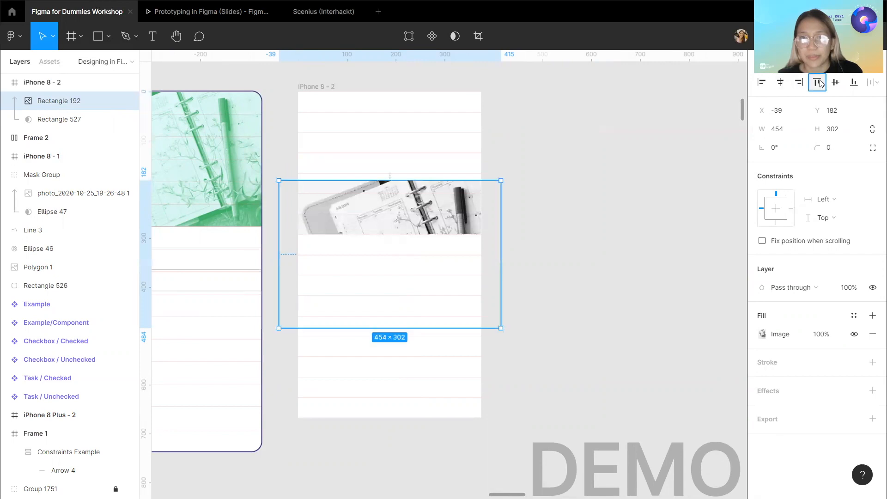
left_click(817, 82)
left_click(612, 295)
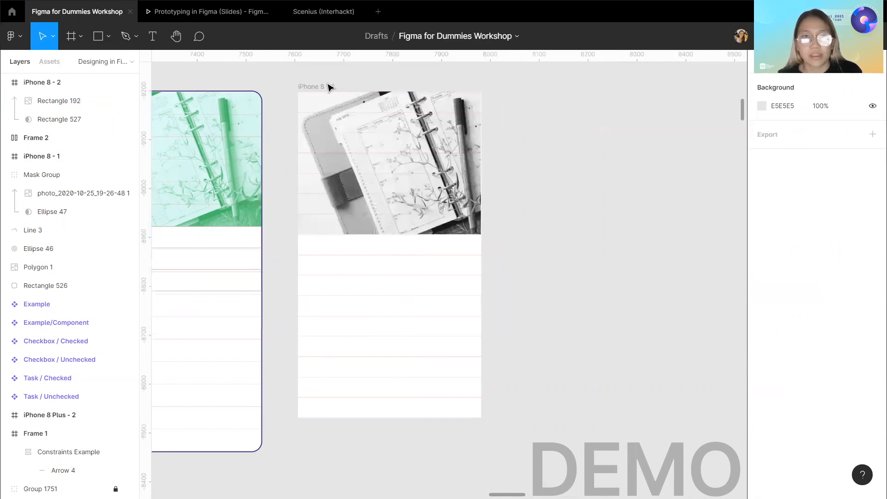
double_click(354, 169)
left_click(567, 243)
left_click(567, 243)
left_click(368, 186)
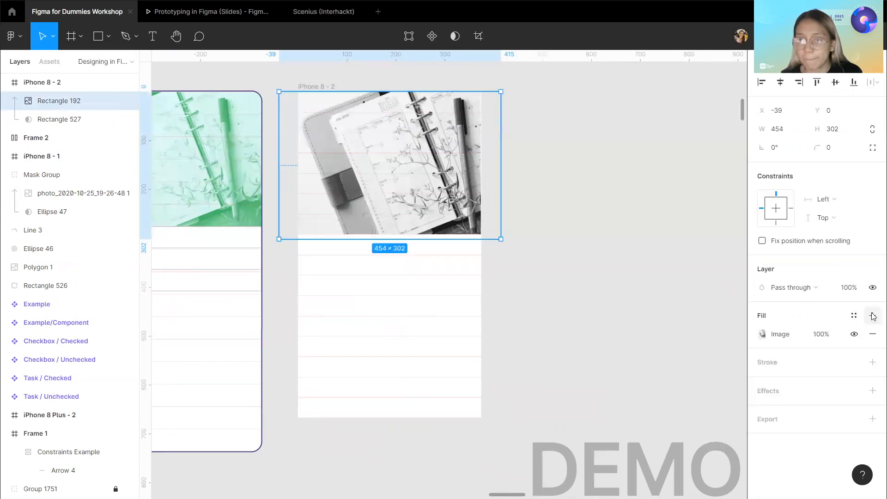
Try adding a solid fill over the masked image, sampling its colour with the eyedropper from the green header image.
scroll(514, 254, "left", 4)
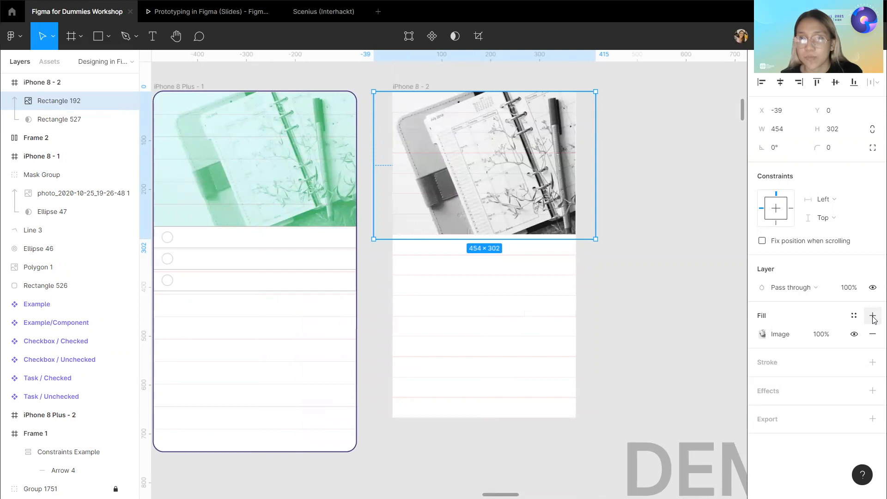
left_click(873, 315)
left_click(873, 316)
left_click(873, 334)
left_click(765, 334)
left_click(764, 335)
left_click(763, 334)
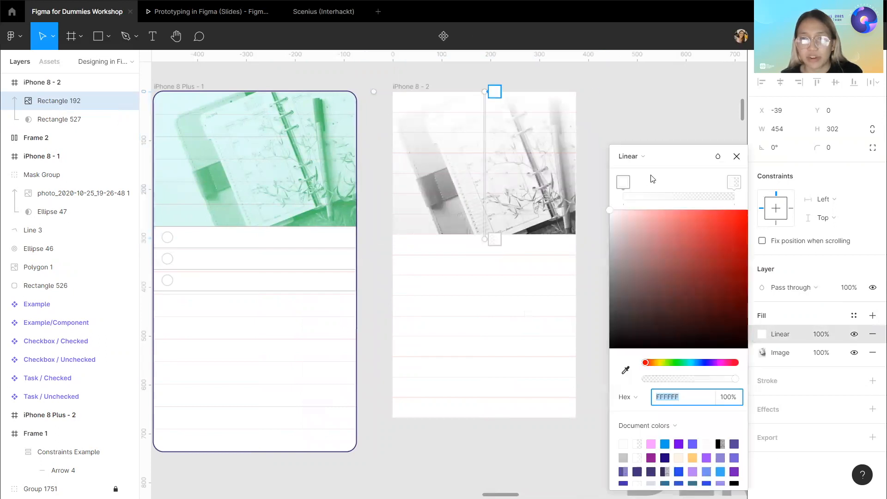
left_click(630, 156)
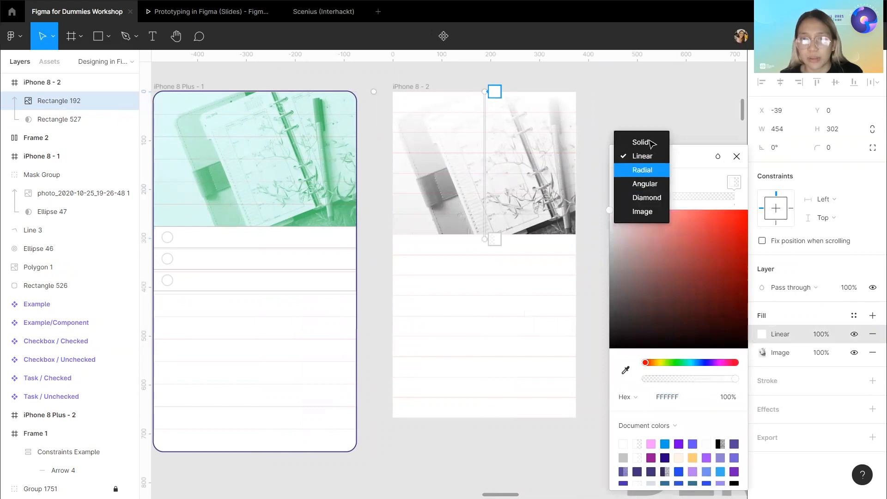
left_click(652, 143)
left_click(626, 328)
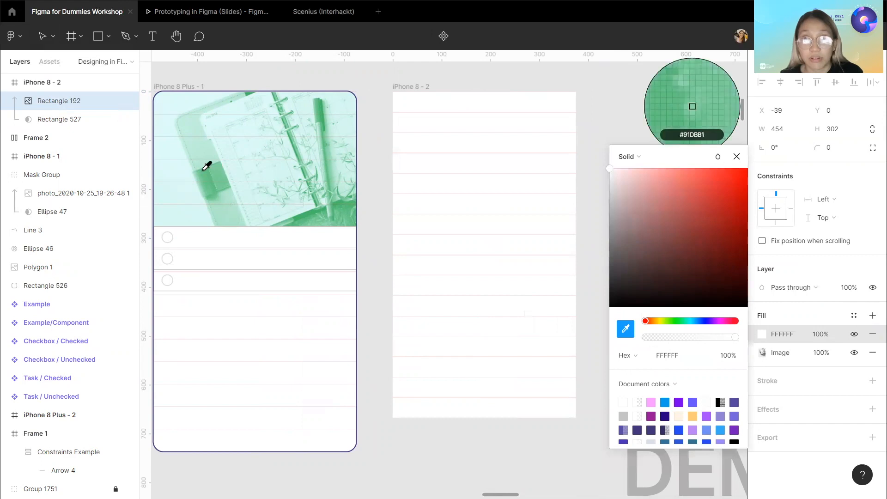
left_click(176, 195)
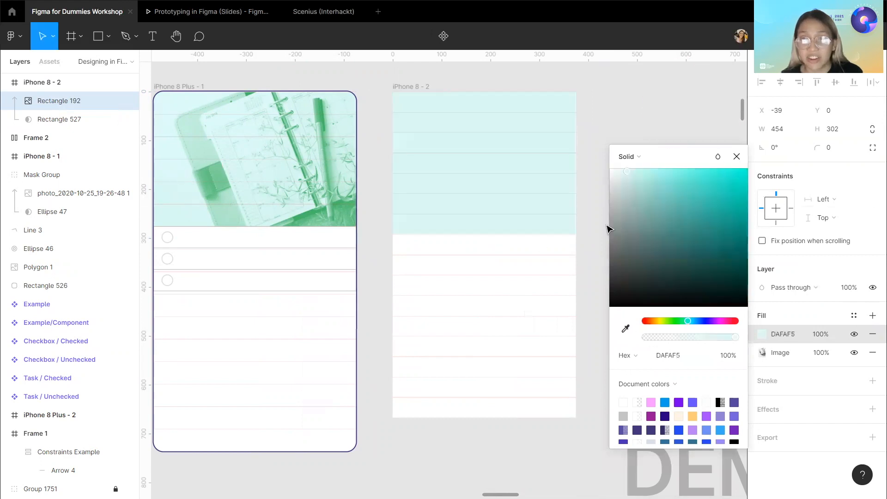
scroll(583, 230, "right", 1)
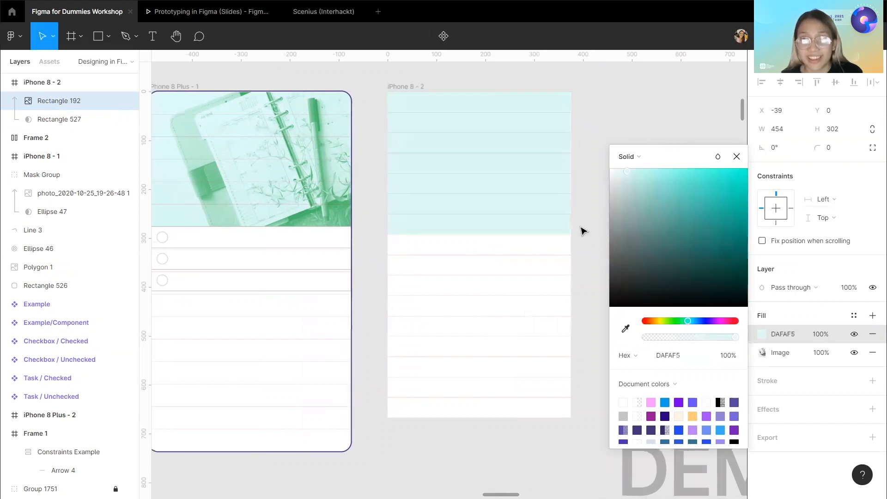
left_click(636, 157)
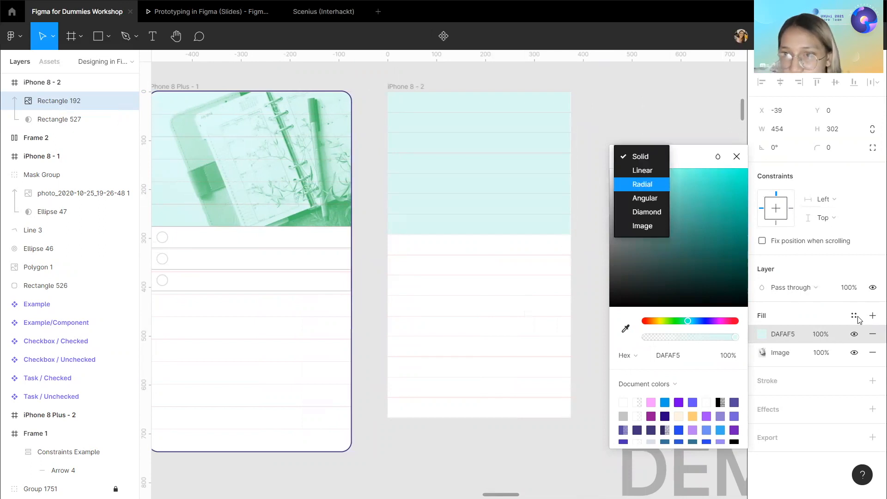
left_click(870, 336)
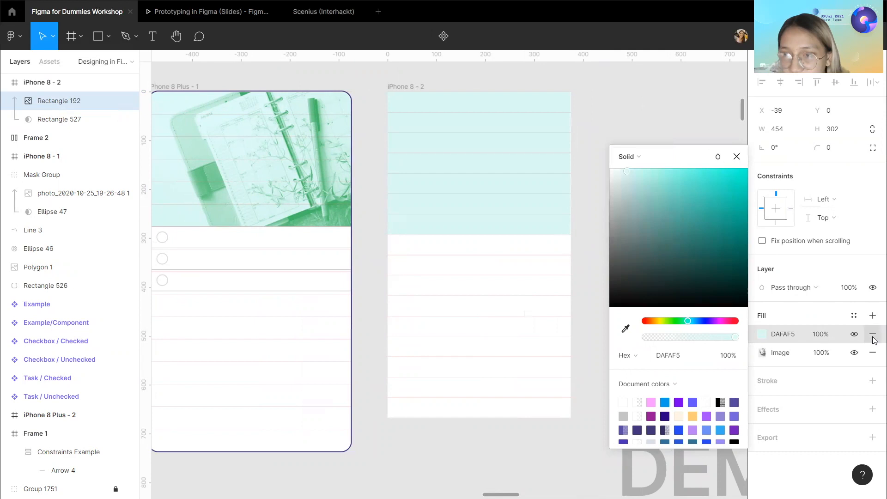
left_click(872, 334)
Draw a rectangle about 405×292 over the header image in iPhone 8 - 2 and fill it with F698FF.
left_click(416, 88)
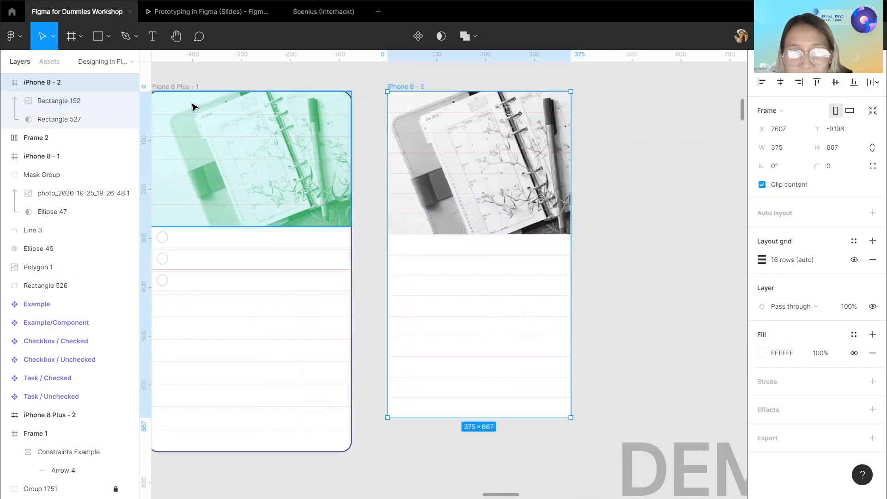
scroll(192, 111, "left", 1)
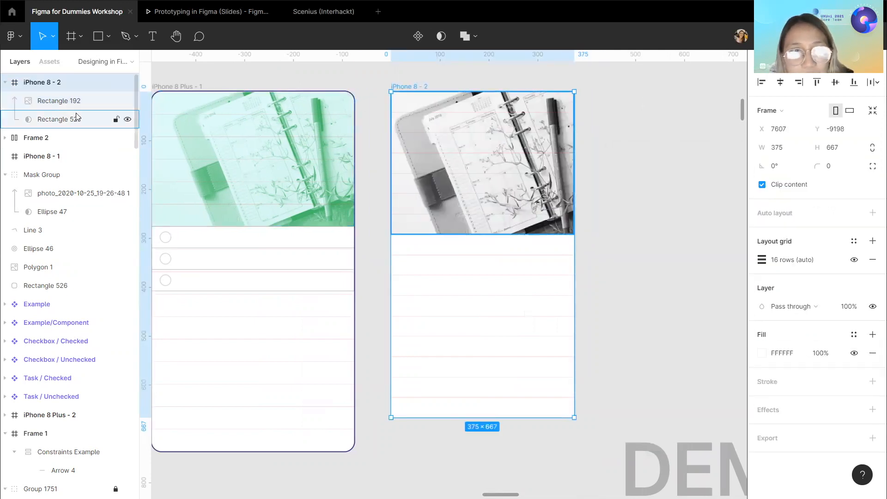
left_click(101, 35)
mouse_move(429, 139)
left_mouse_down()
mouse_move(506, 189)
mouse_move(462, 170)
mouse_move(434, 124)
mouse_move(473, 145)
mouse_move(574, 234)
left_mouse_up()
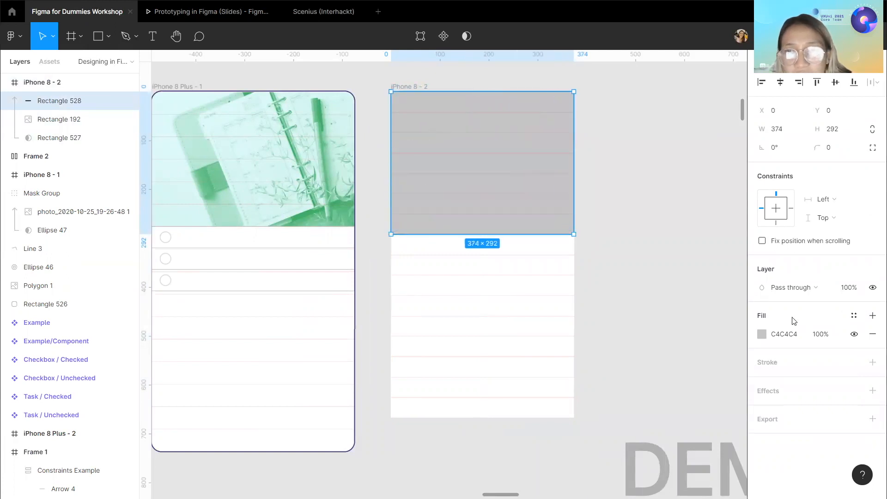
left_click(764, 334)
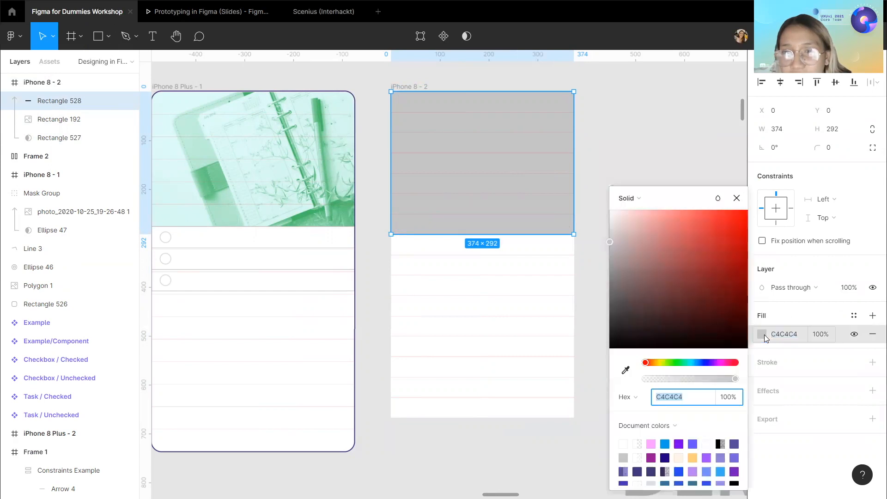
left_click(652, 444)
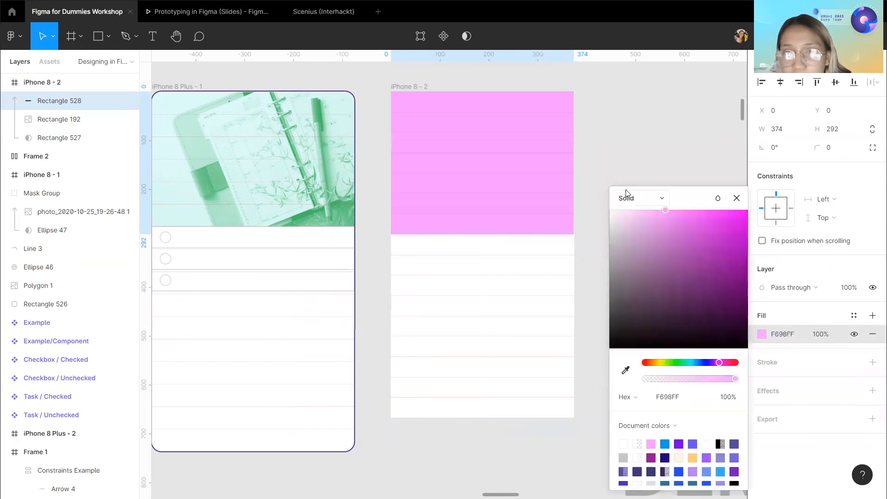
left_click_drag(574, 167, 589, 167)
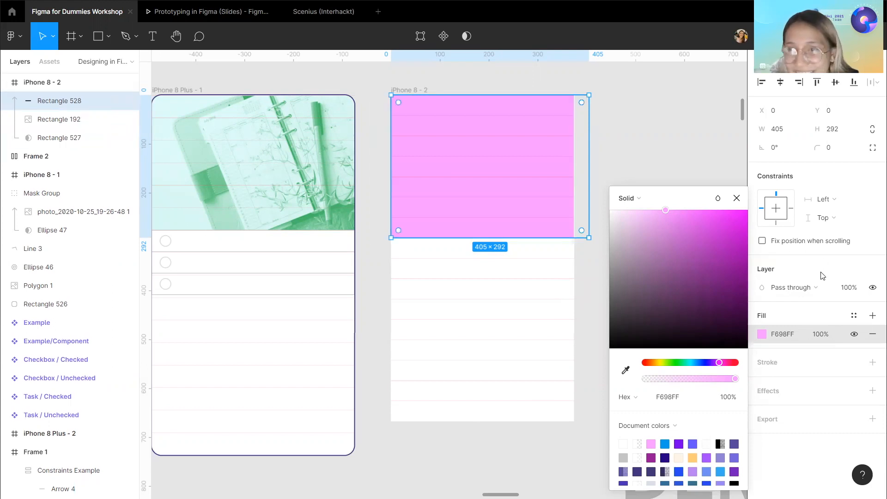
Set the pink rectangle's blend mode to Multiply.
left_click(805, 288)
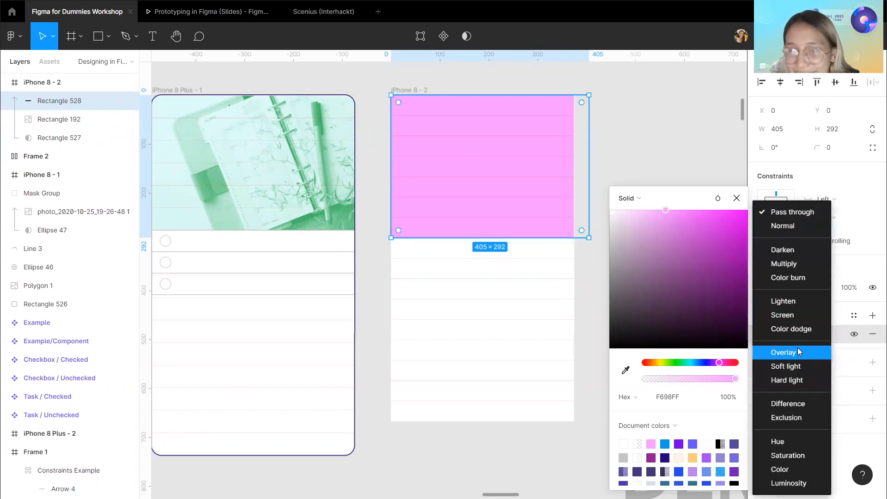
left_click(797, 348)
left_click(802, 286)
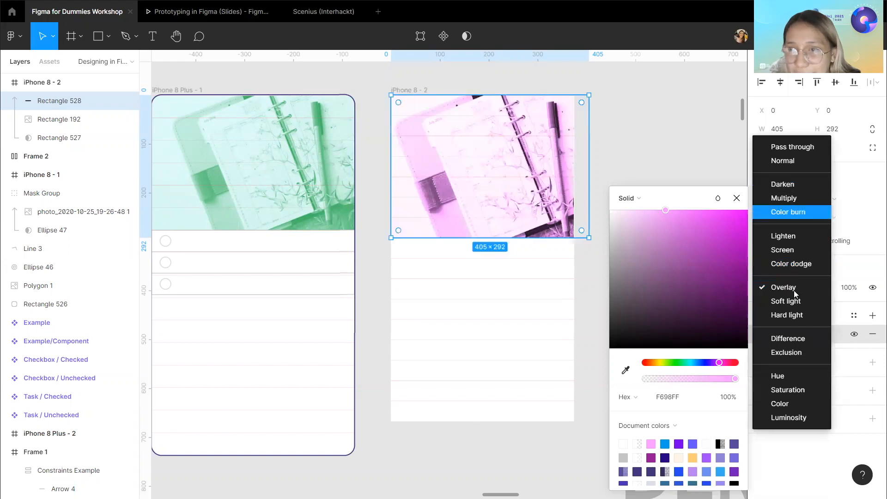
left_click(793, 301)
left_click(798, 288)
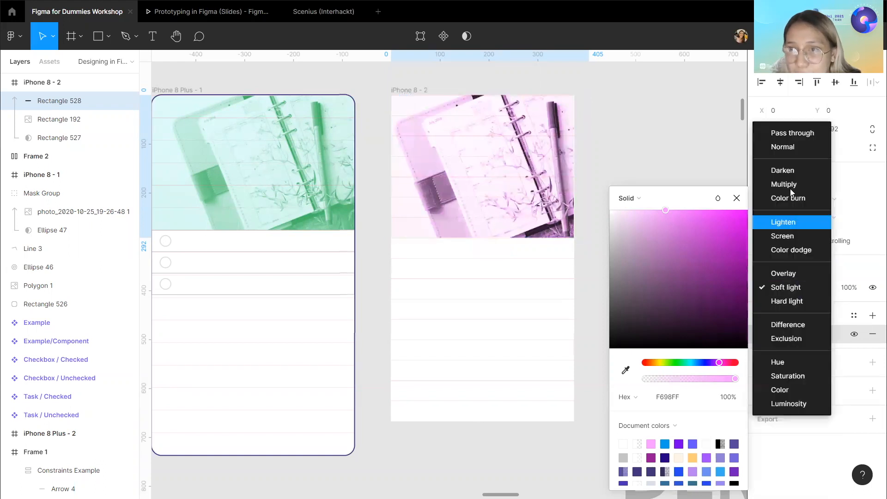
left_click(791, 185)
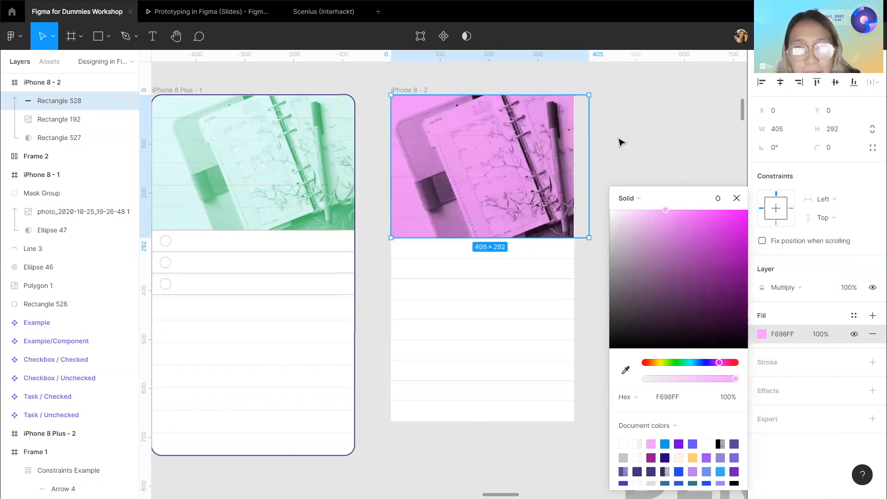
left_click_drag(658, 221, 637, 208)
left_click(637, 141)
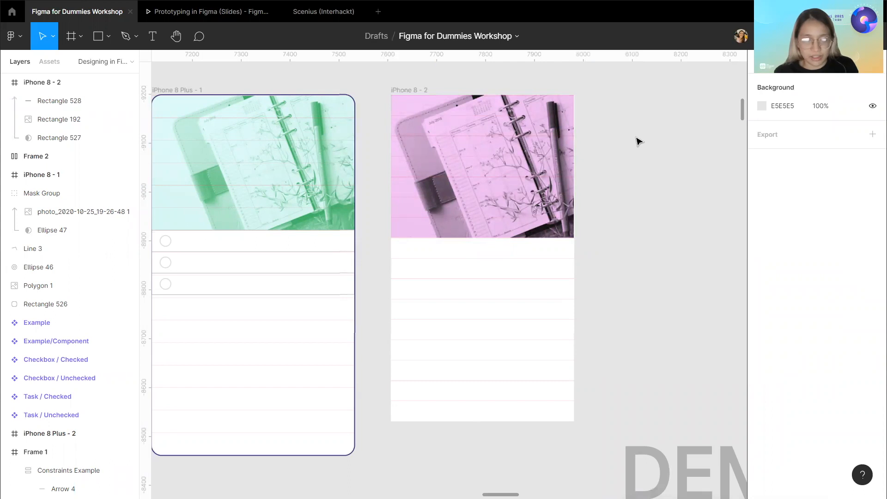
Toggle the layout grids off and back on.
key("ctrl+g")
key("ctrl+g")
key("ctrl+g")
key("ctrl+g")
key("ctrl+g")
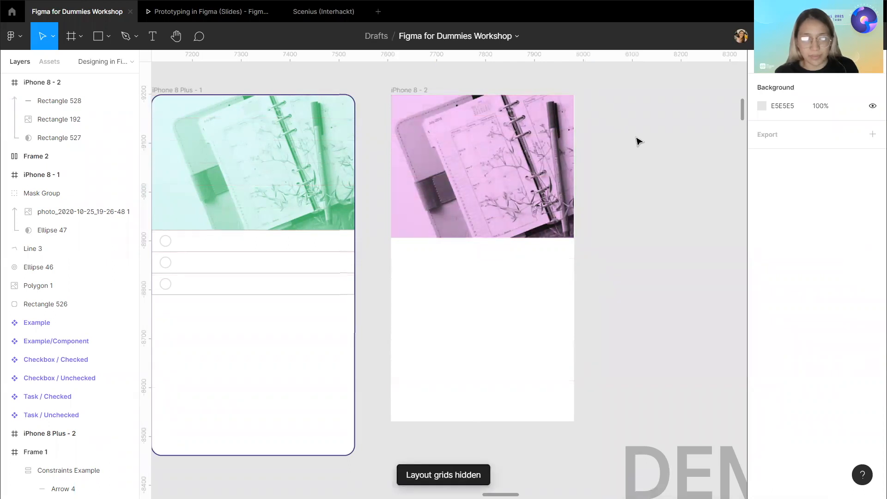
key("ctrl+g")
key("ctrl+g")
key("ctrl+g")
key("ctrl+g")
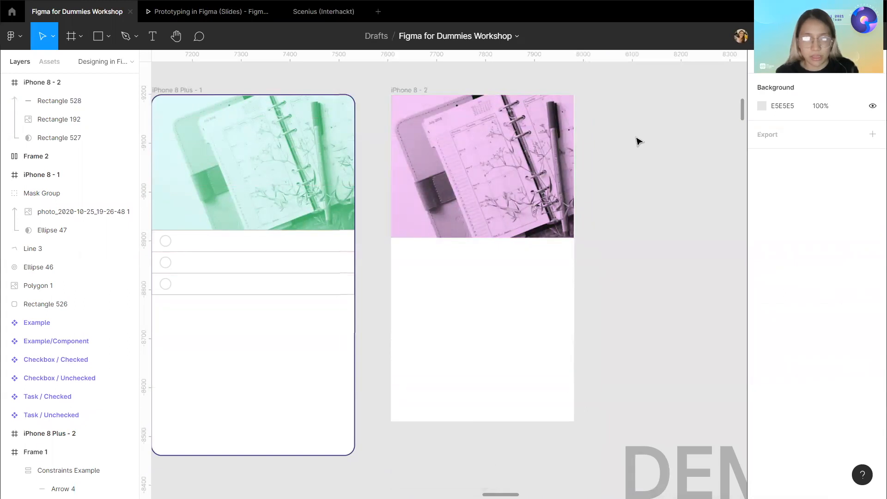
key("ctrl+g")
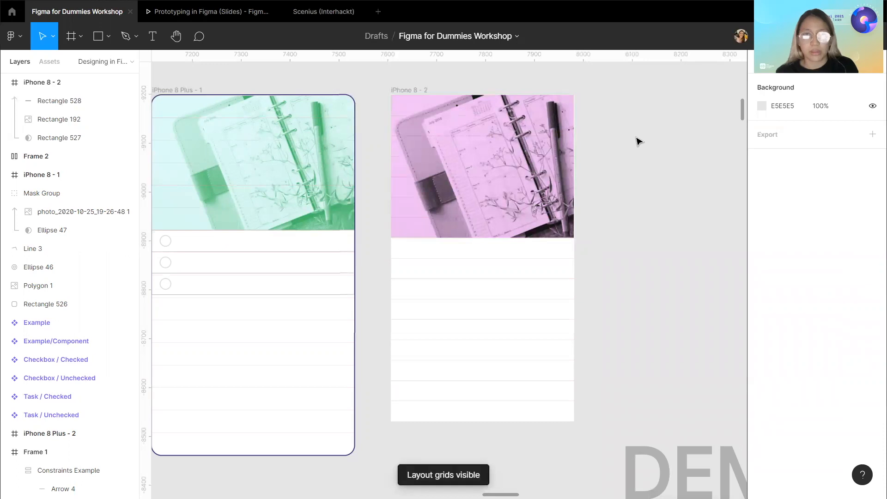
Draw a small frame about 19×40 directly below the pink header image inside iPhone 8 - 2.
scroll(638, 140, "left", 3)
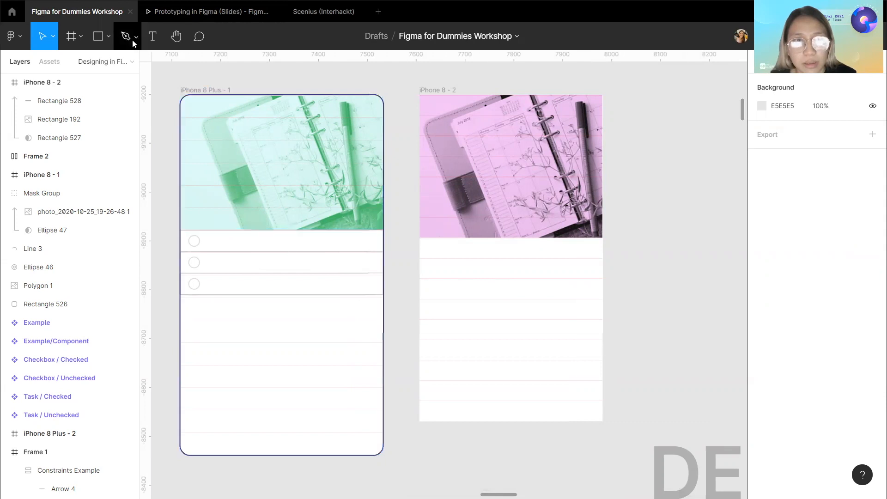
left_click(72, 42)
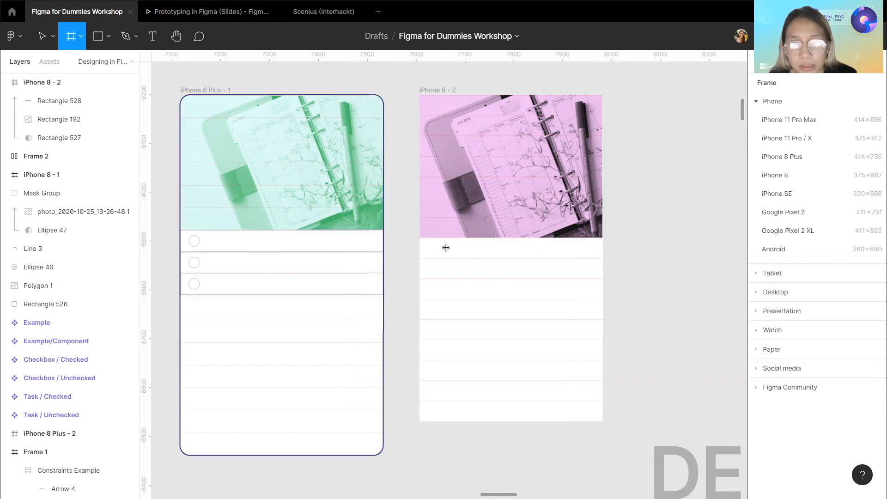
scroll(446, 248, "up", 5)
scroll(395, 241, "up", 1)
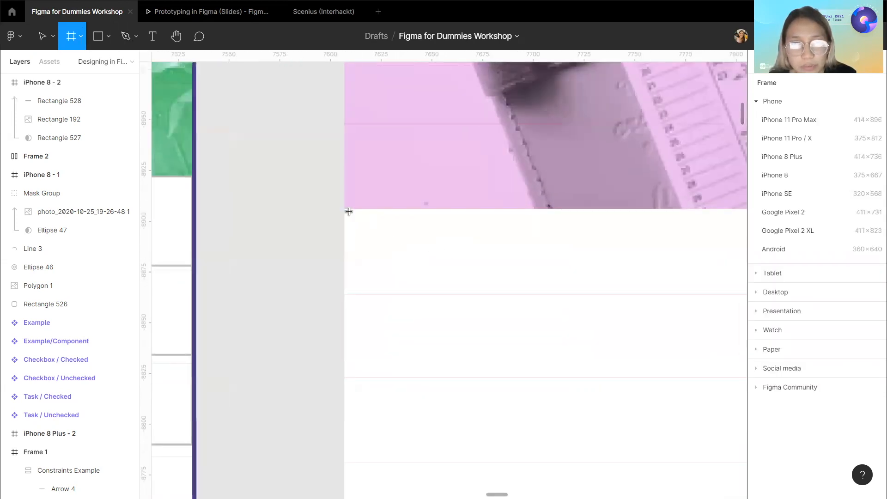
left_click_drag(344, 210, 383, 297)
Resize the new frame to 375×42 at Y 292, spanning the full screen width under the header.
scroll(373, 244, "up", 4)
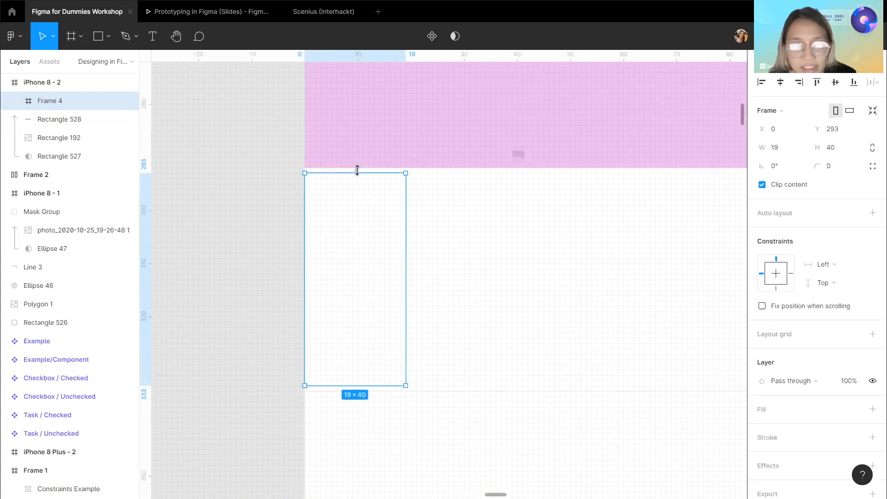
left_click_drag(358, 168, 357, 163)
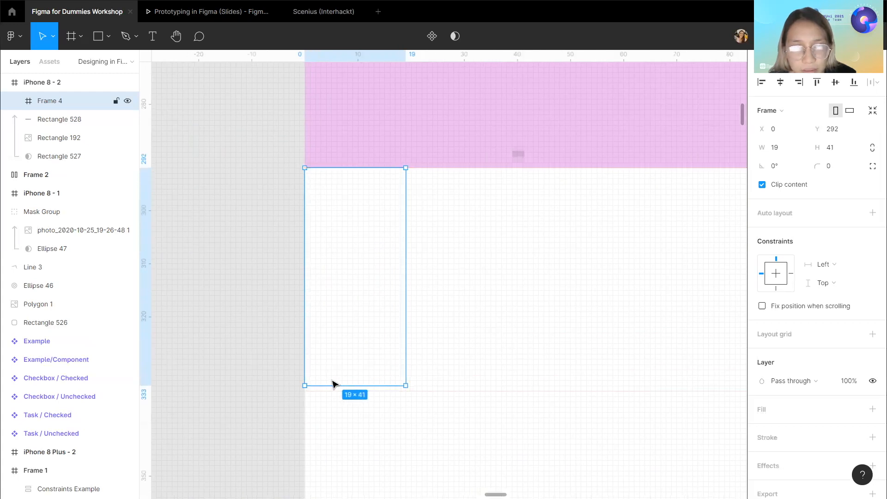
left_click_drag(331, 383, 330, 391)
scroll(329, 391, "down", 4)
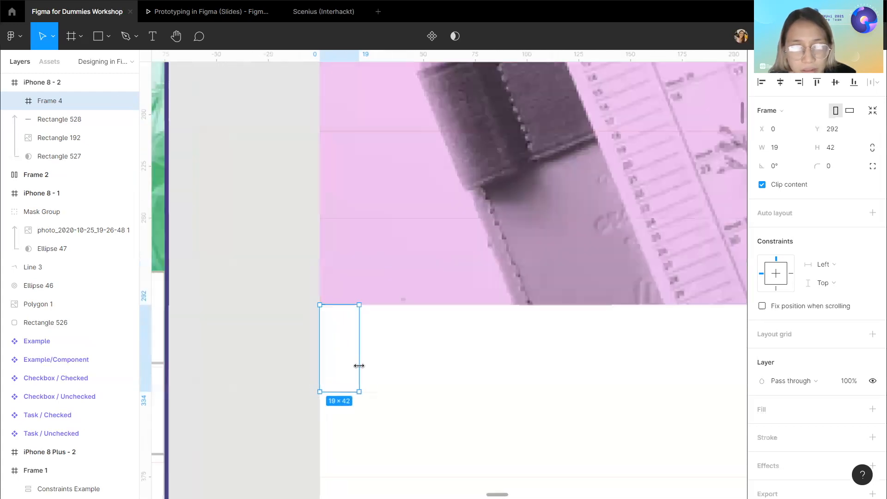
left_click_drag(478, 362, 497, 364)
scroll(497, 364, "down", 3)
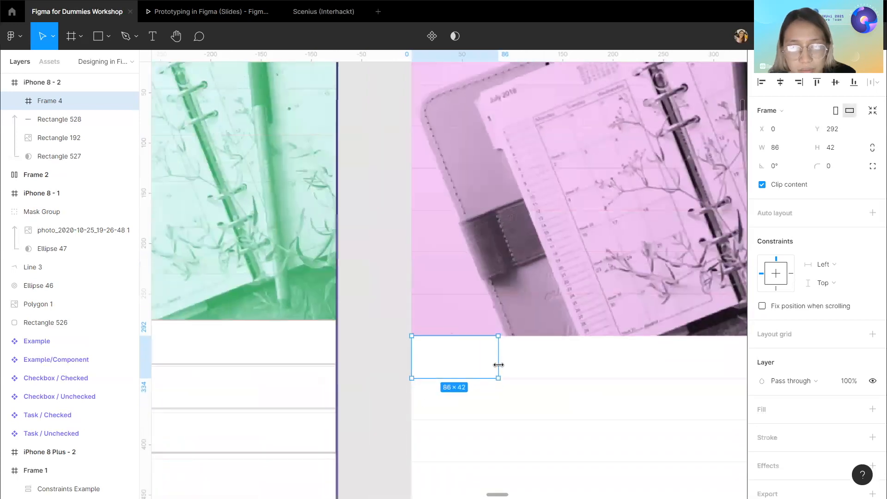
scroll(499, 366, "right", 3)
scroll(501, 368, "down", 2)
left_click_drag(409, 361, 579, 365)
scroll(485, 372, "left", 2)
scroll(481, 372, "down", 3)
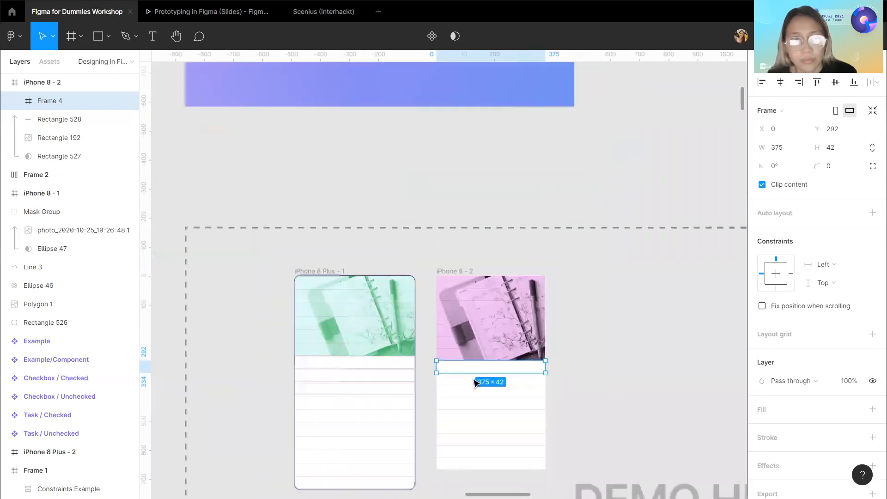
scroll(477, 382, "up", 2)
scroll(475, 383, "up", 5)
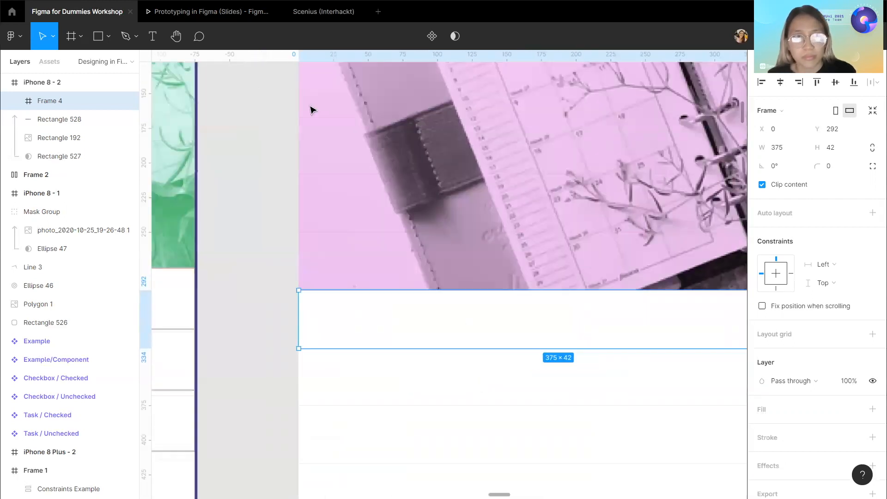
Draw a 28×28 circle at the left end of the new frame.
left_click(109, 36)
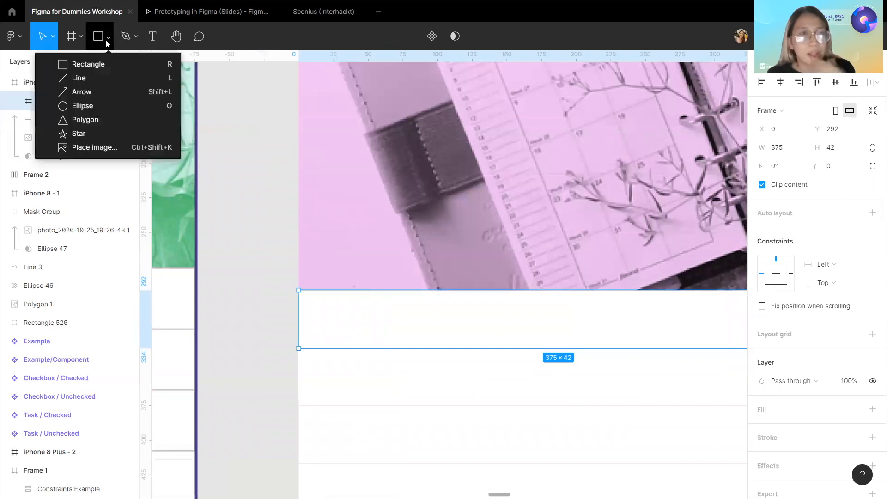
left_click(90, 106)
scroll(347, 303, "left", 1)
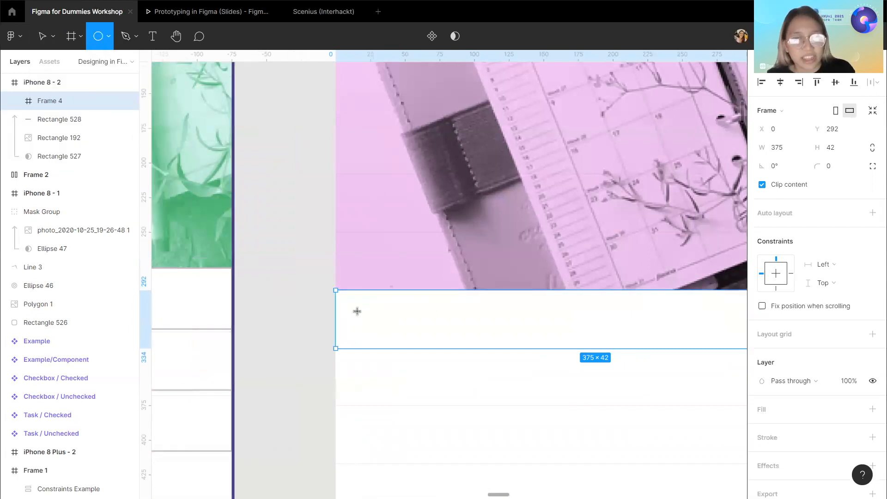
mouse_move(359, 302)
left_mouse_down()
mouse_move(388, 340)
mouse_move(374, 319)
left_mouse_up()
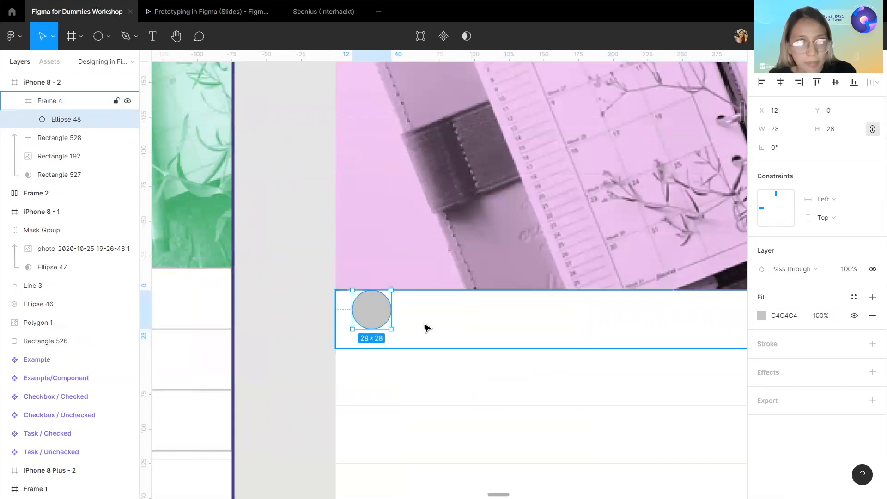
Add auto layout to Frame 4 containing the circle.
double_click(371, 319)
key("Escape")
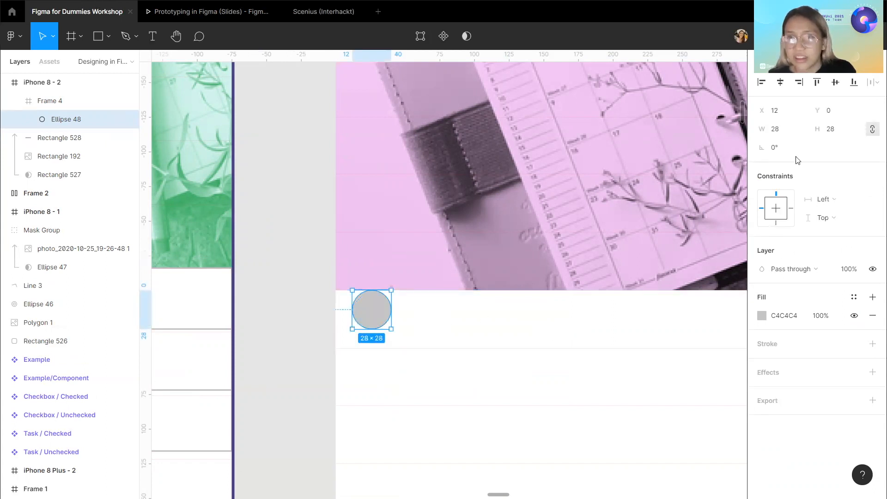
key("Escape")
left_click(873, 212)
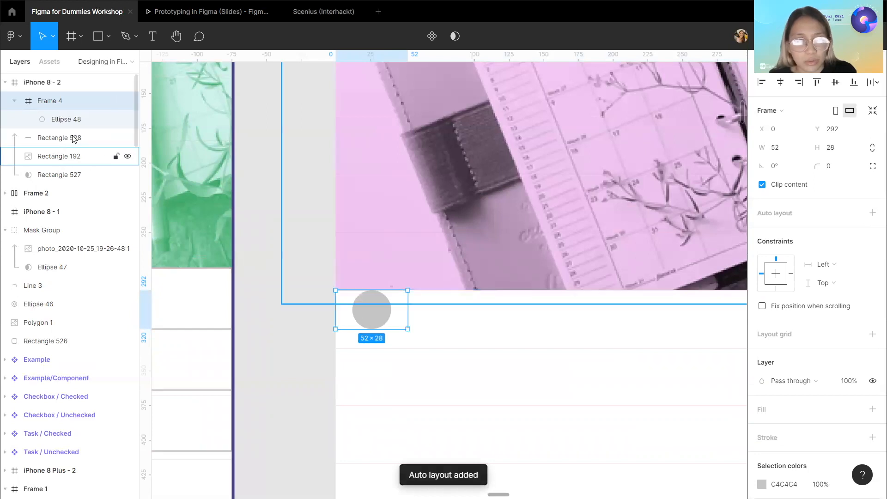
left_click_drag(408, 328, 413, 346)
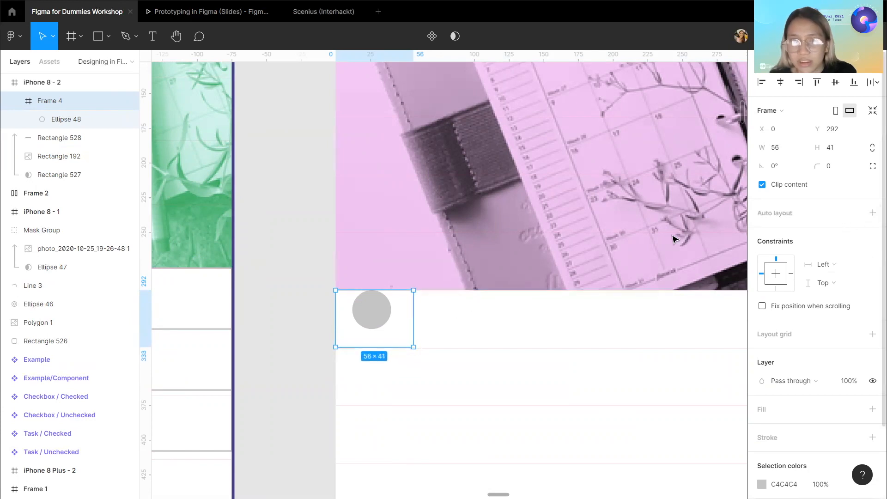
left_click(872, 213)
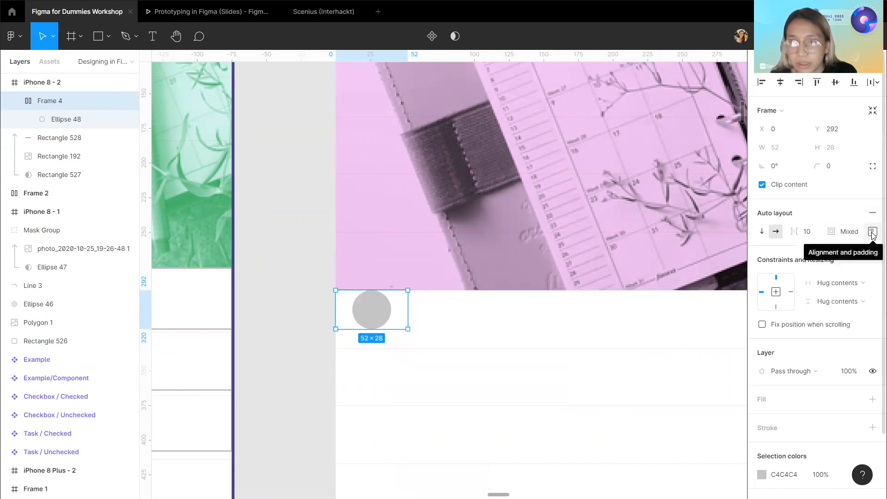
Stretch the auto-layout frame to 375×41 so it fills the row width.
left_click_drag(409, 310, 607, 335)
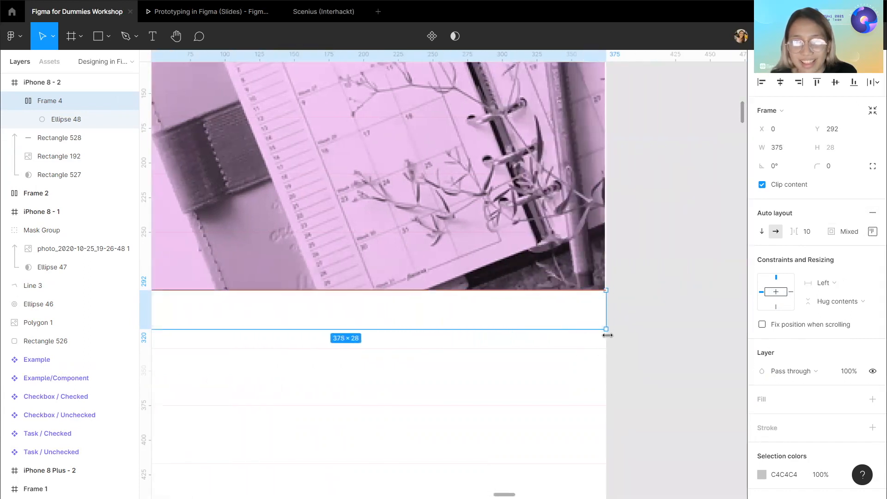
scroll(566, 353, "left", 3)
scroll(403, 329, "right", 2)
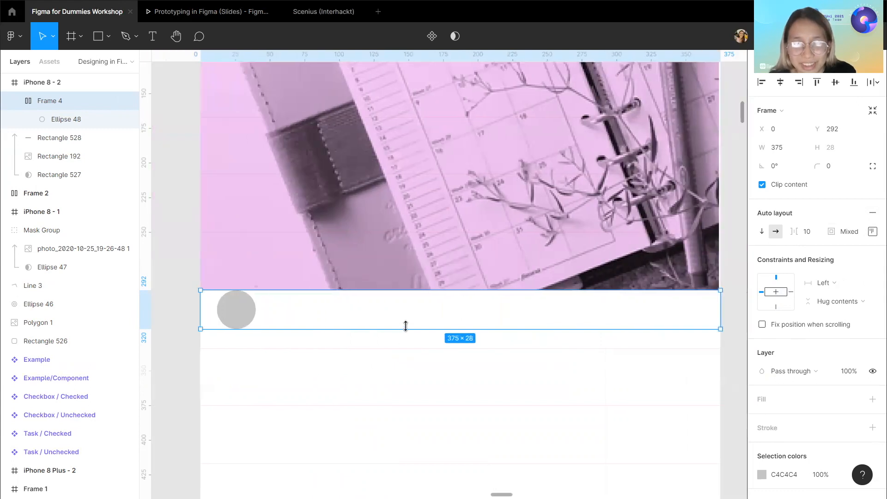
left_click_drag(406, 329, 399, 347)
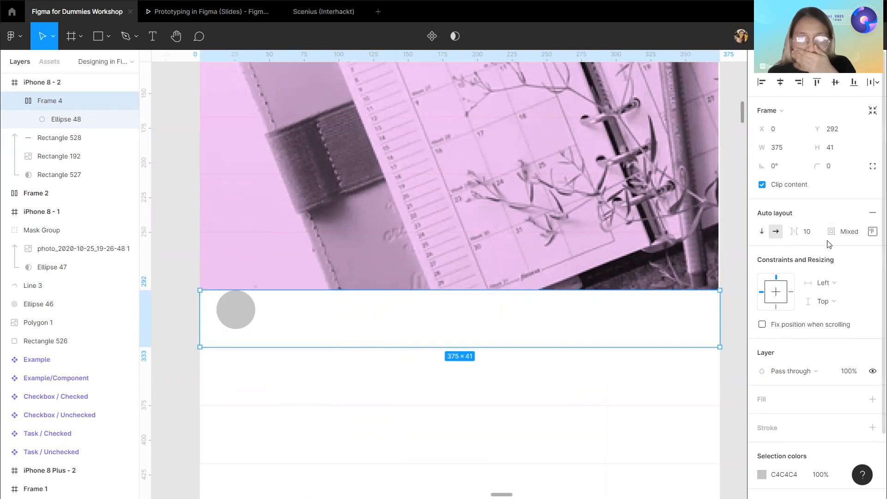
left_click(849, 234)
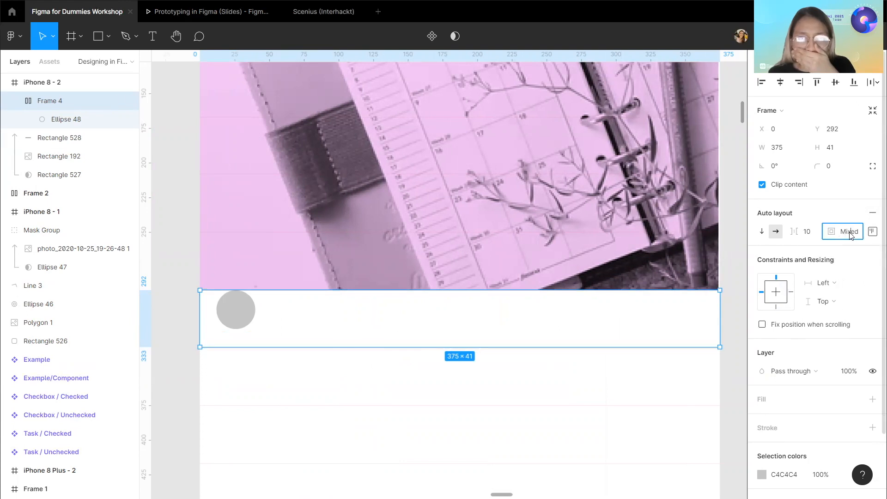
left_click(307, 388)
Select the checkbox in the first task row of iPhone 8 Plus - 1 to inspect its setup.
scroll(306, 389, "left", 5)
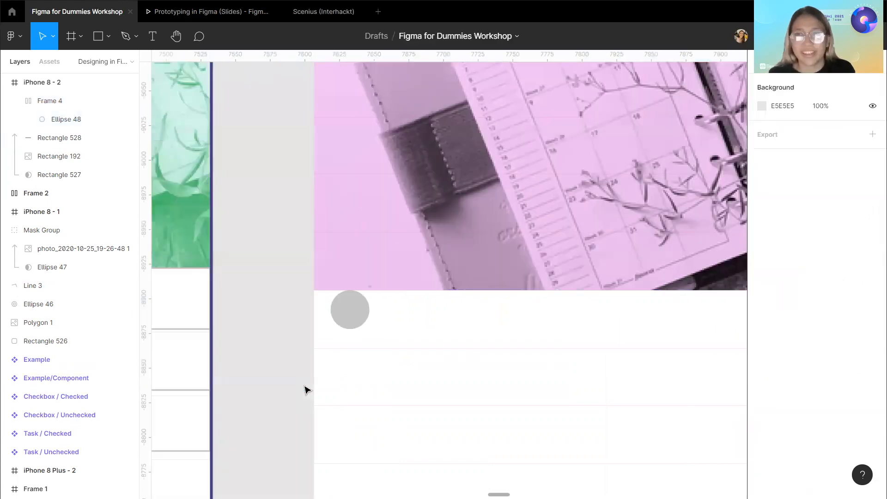
scroll(307, 390, "down", 5)
scroll(242, 381, "up", 4)
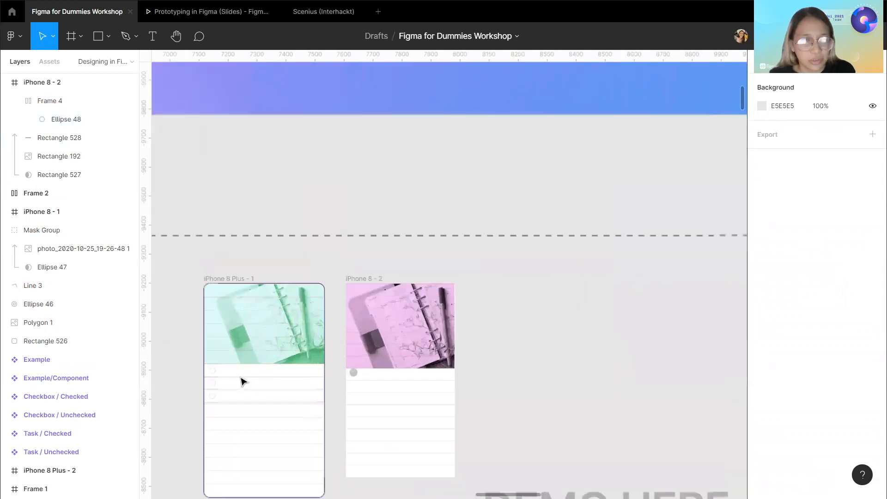
scroll(243, 381, "up", 6)
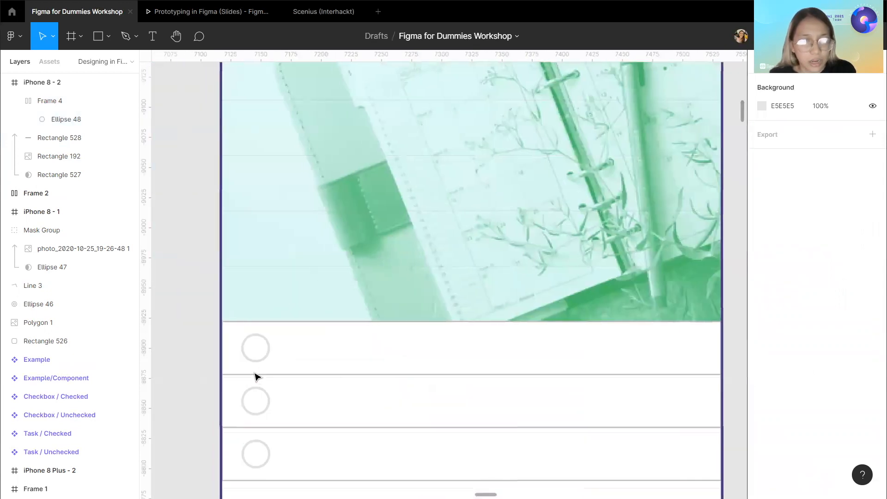
left_click(259, 360)
double_click(259, 361)
double_click(259, 360)
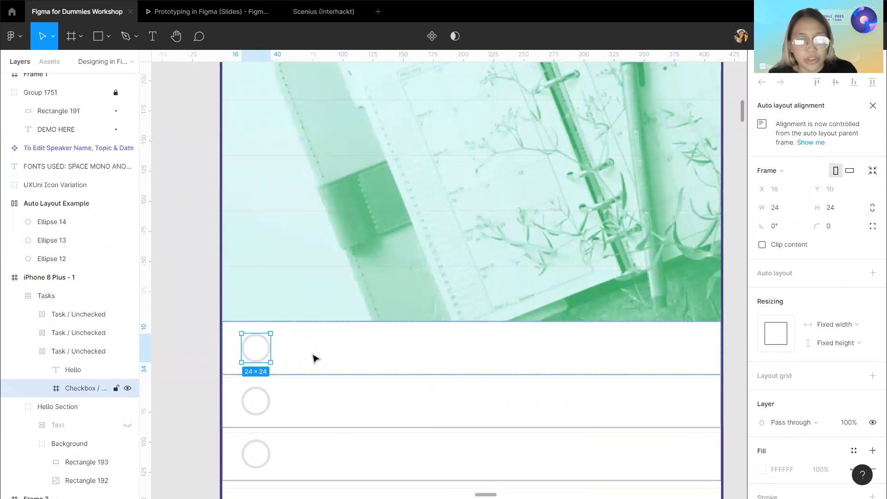
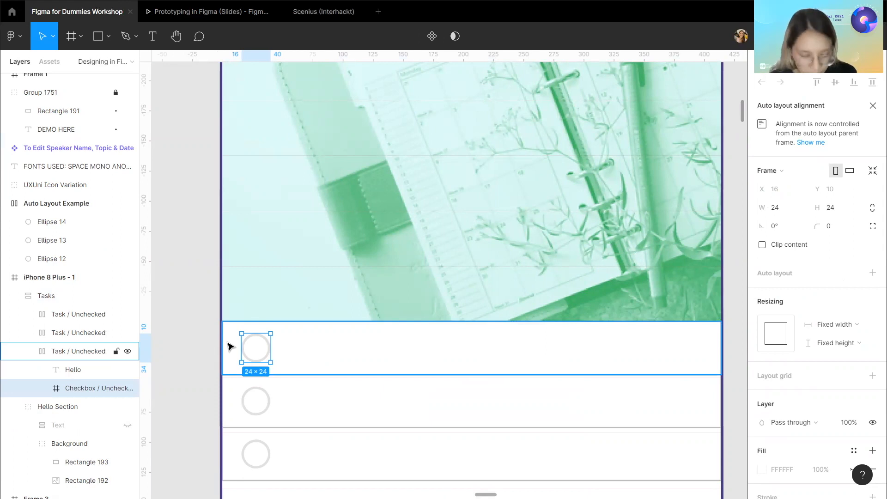
Delete the auto-layout frame holding the circle from the first row of iPhone 8 - 2.
key("alt")
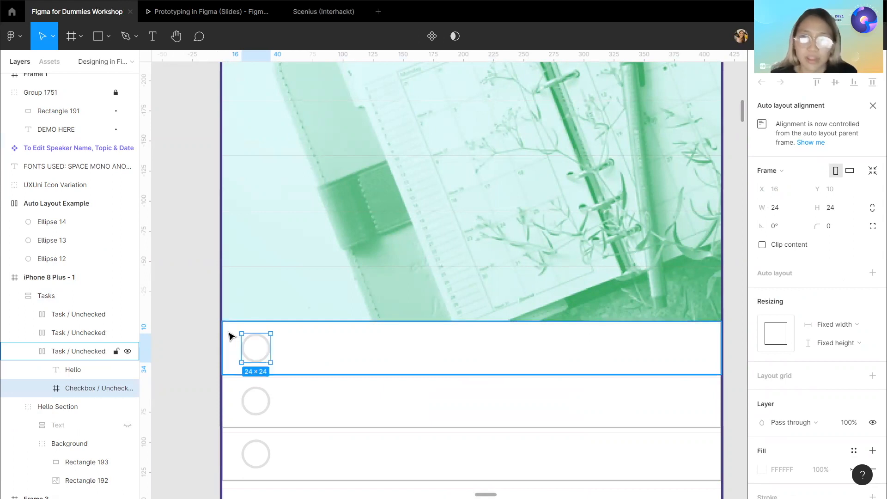
scroll(445, 282, "right", 3)
scroll(444, 282, "down", 3)
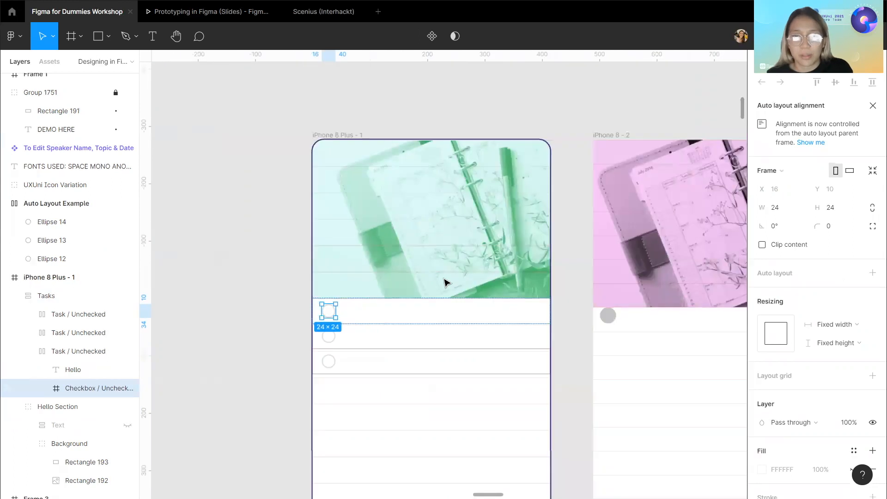
scroll(579, 372, "right", 2)
scroll(560, 309, "up", 1)
left_click(563, 311)
left_click(563, 311)
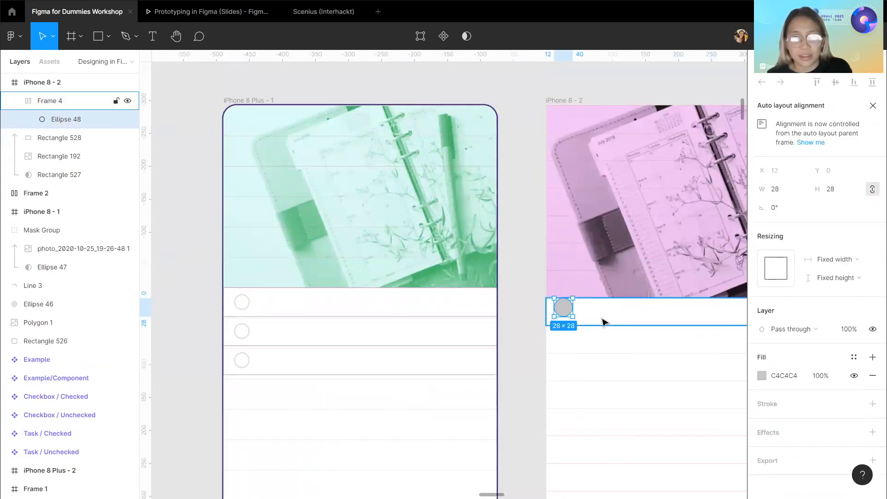
left_click(603, 322)
key("Delete")
scroll(508, 333, "right", 5)
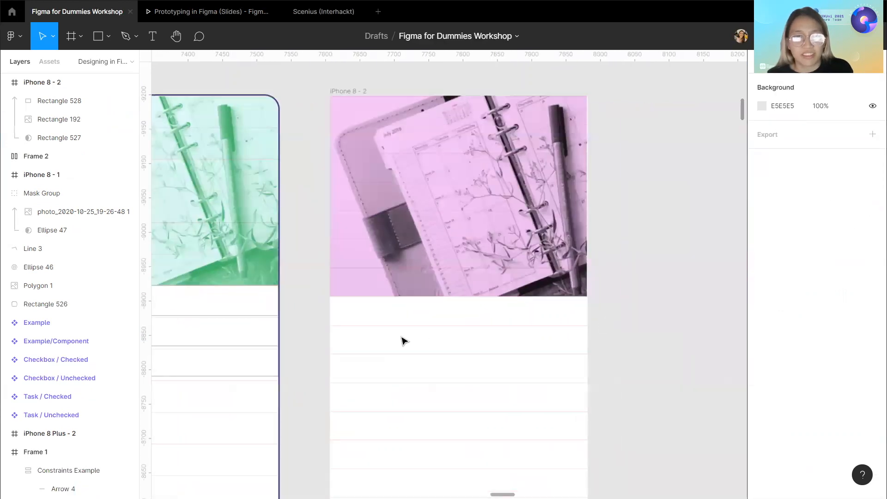
scroll(401, 341, "up", 5)
scroll(176, 113, "down", 1)
left_click(108, 37)
left_click(89, 103)
scroll(173, 178, "left", 5)
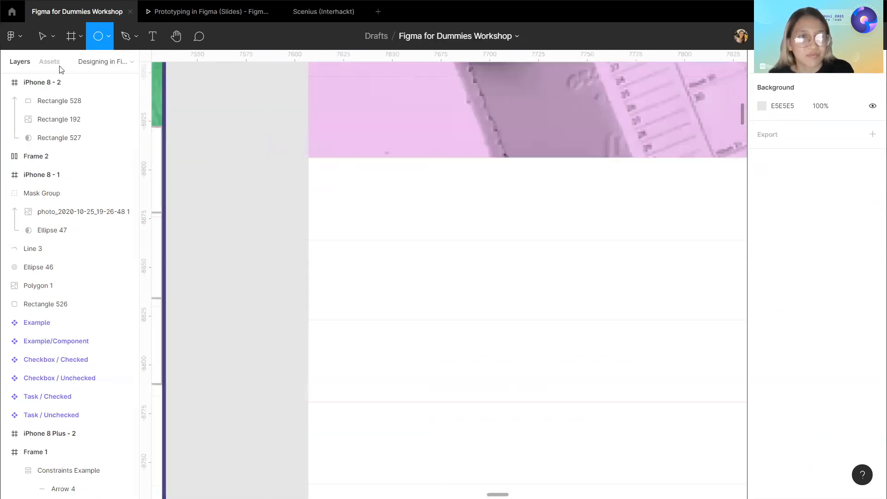
left_click(44, 44)
scroll(221, 172, "left", 15)
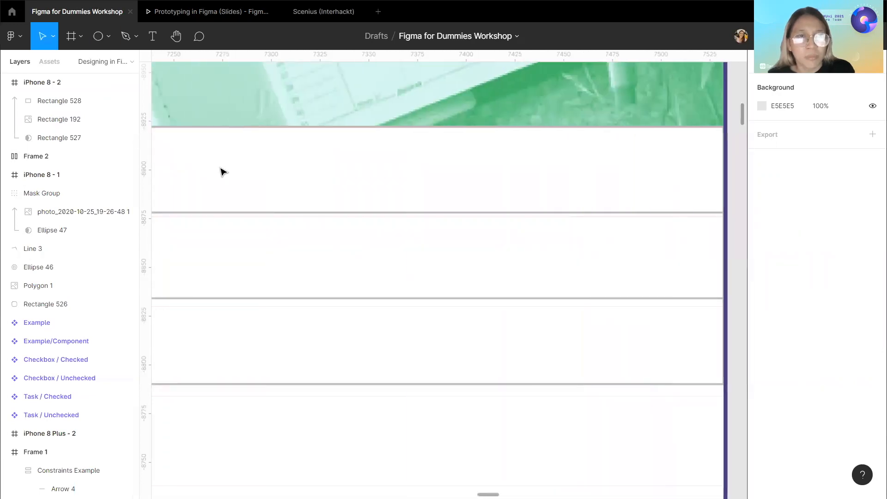
scroll(222, 172, "left", 10)
left_click(282, 180)
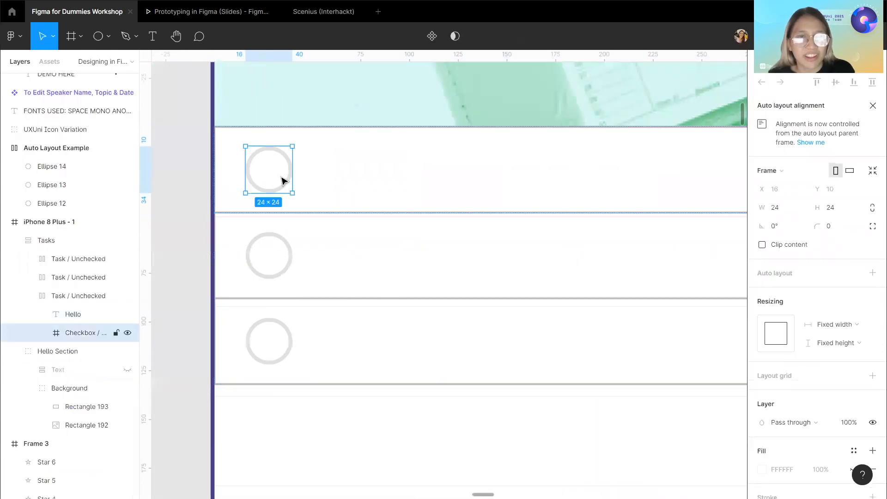
scroll(364, 248, "right", 15)
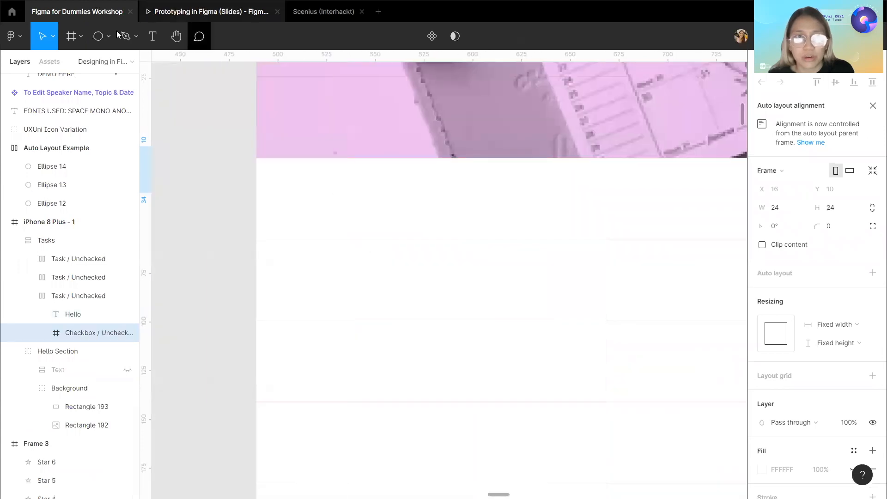
left_click(98, 36)
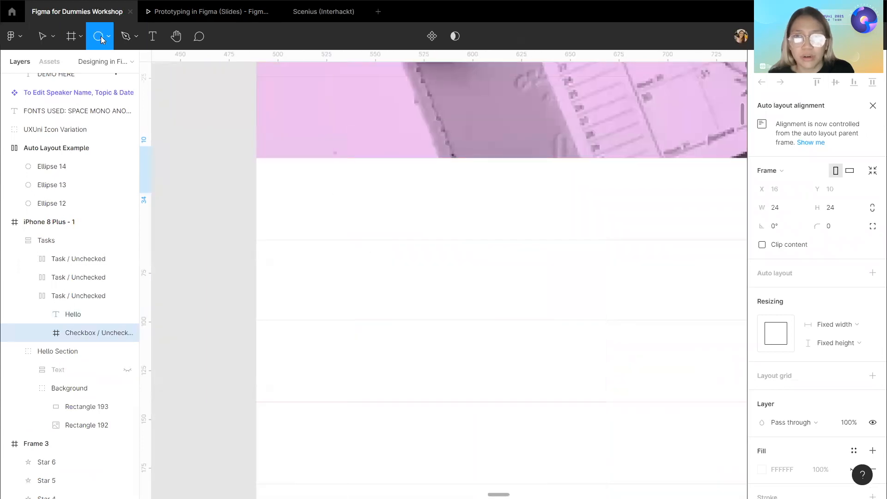
left_click(296, 187)
double_click(326, 219)
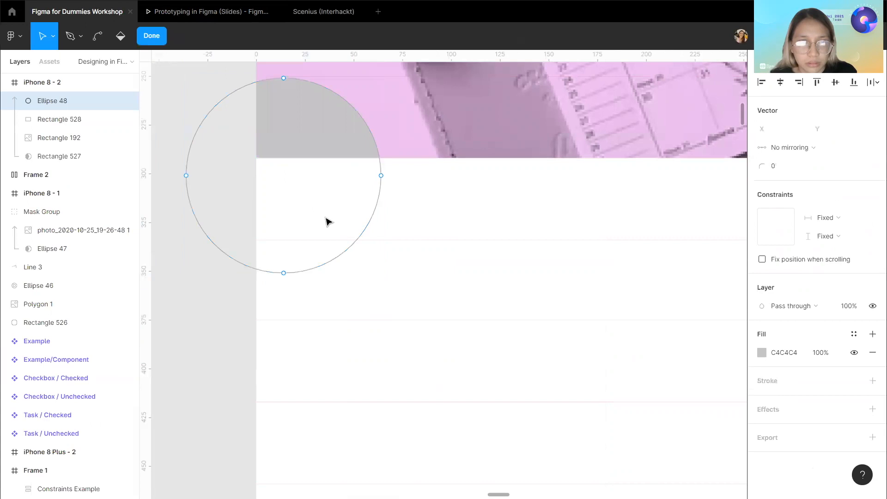
key("Escape")
left_click_drag(317, 142, 478, 287)
left_click(476, 273)
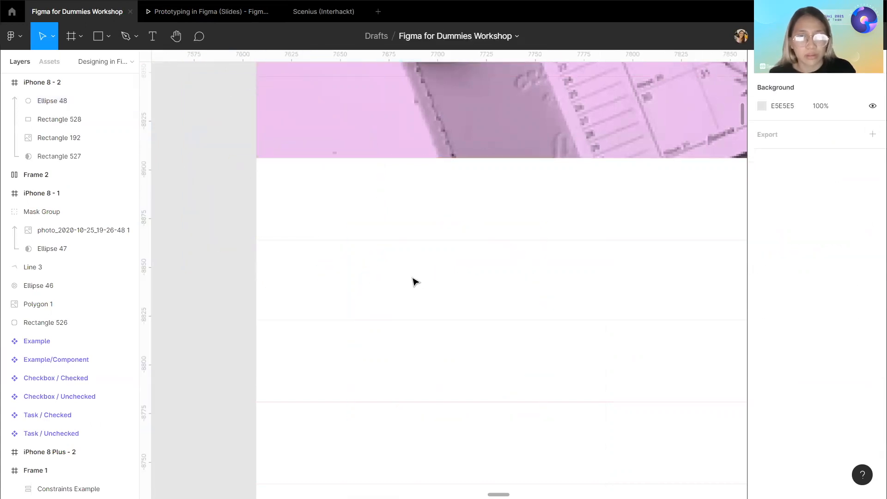
left_click(108, 37)
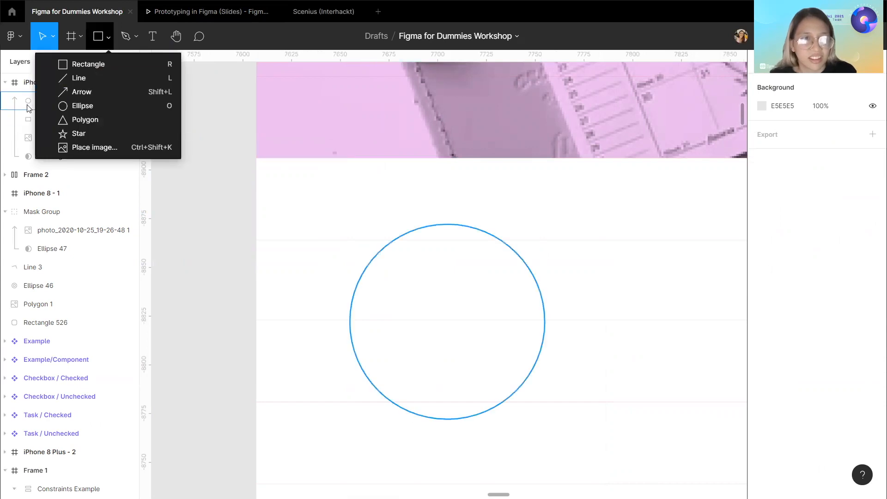
left_click(82, 98)
key("Delete")
Draw a 24×24 circle below the photo in iPhone 8 - 2.
left_click(108, 37)
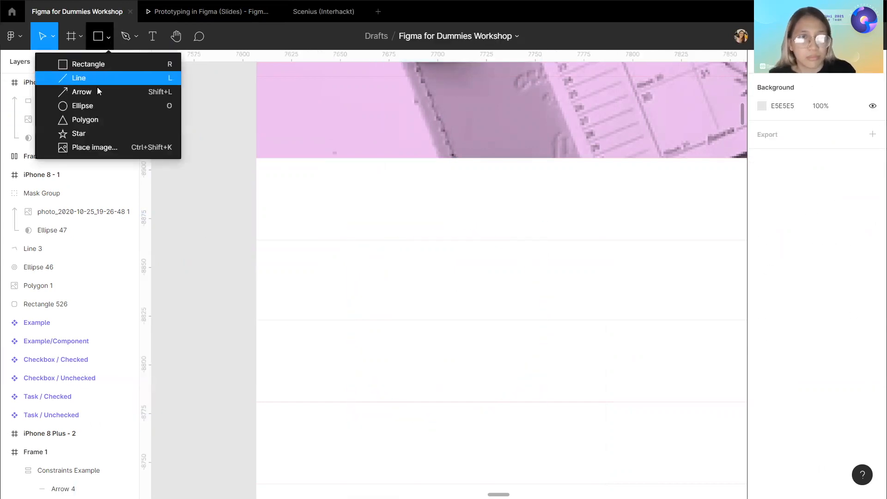
double_click(93, 105)
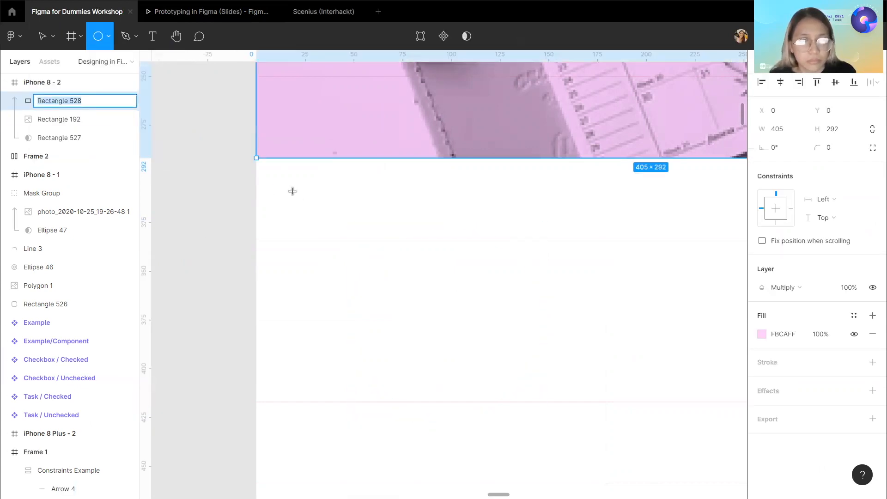
left_click_drag(288, 183, 309, 196)
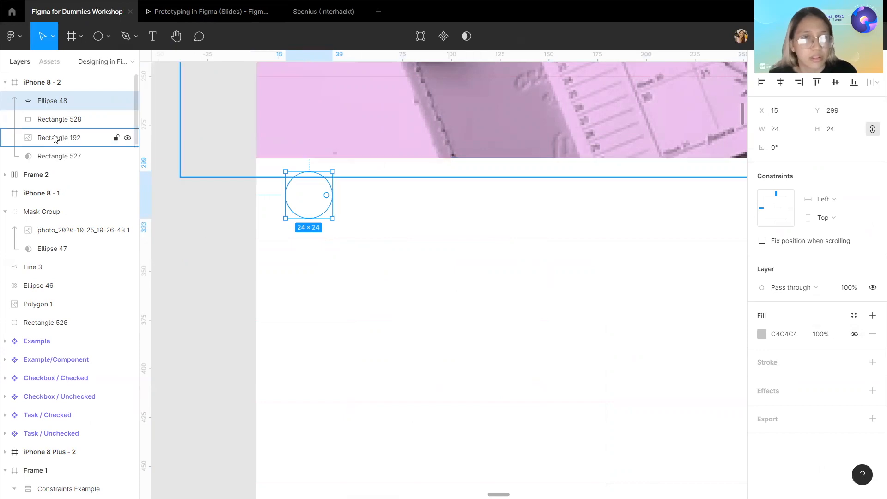
Move the new circle's layer out of and back into iPhone 8 - 2, then delete it.
scroll(83, 132, "down", 1)
scroll(83, 132, "up", 1)
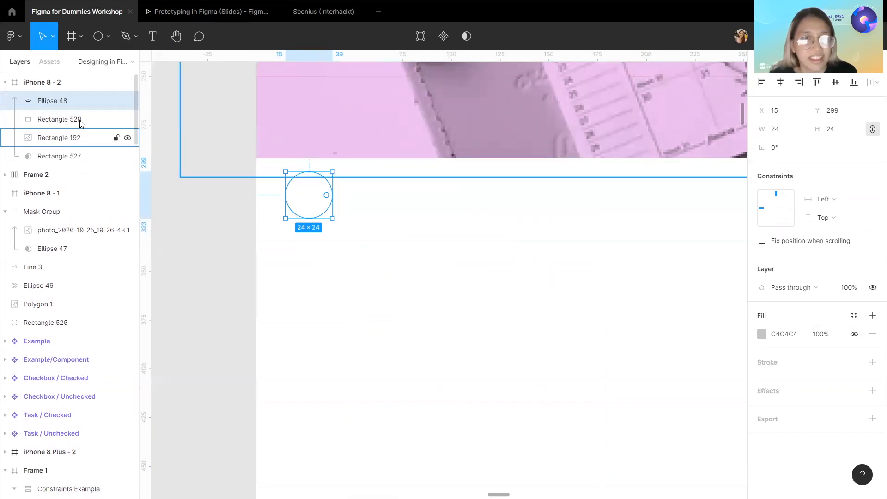
left_click_drag(79, 101, 52, 94)
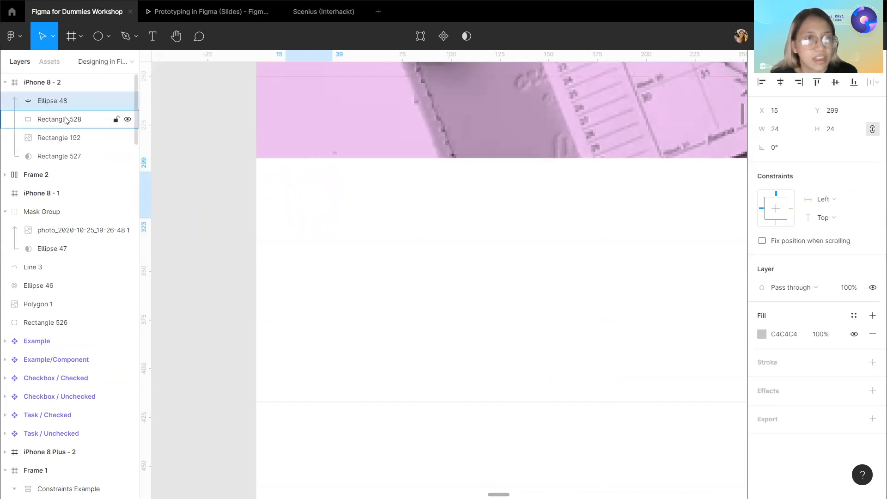
left_click_drag(74, 136, 65, 170)
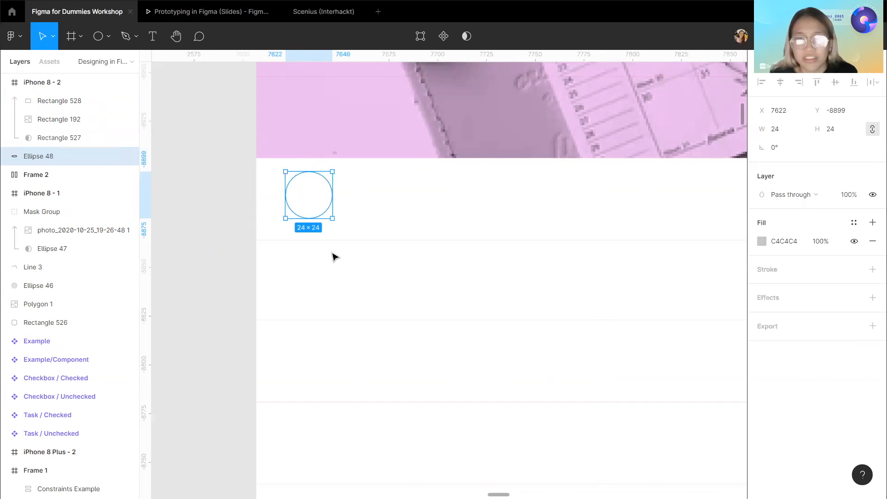
scroll(335, 256, "down", 10)
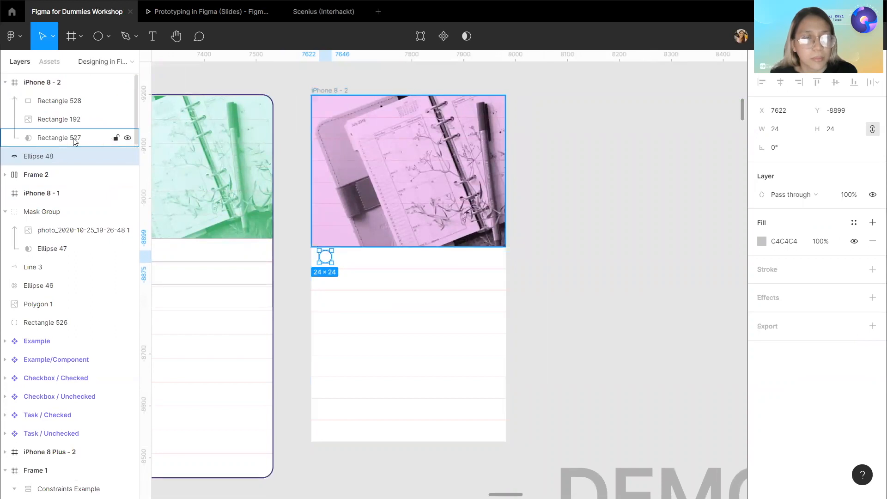
left_click_drag(70, 162, 49, 96)
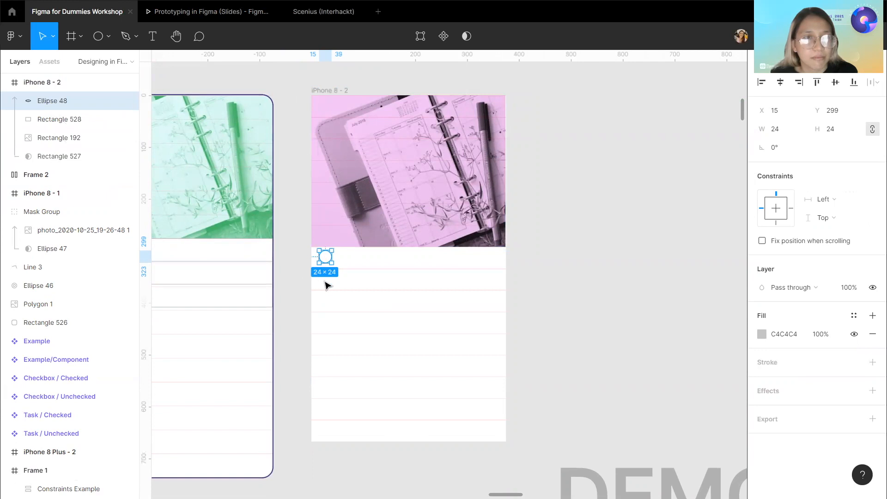
scroll(325, 281, "up", 4)
left_click_drag(69, 102, 57, 170)
scroll(350, 263, "down", 3)
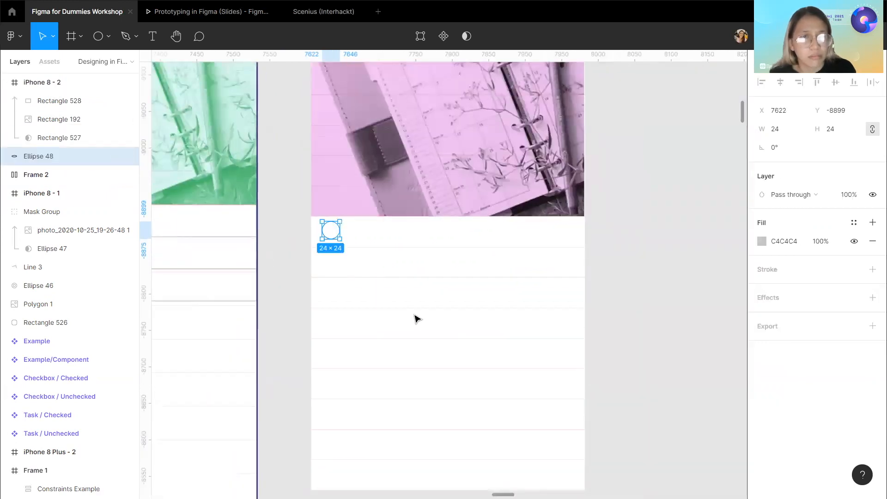
key("Delete")
left_click(74, 83)
double_click(124, 80)
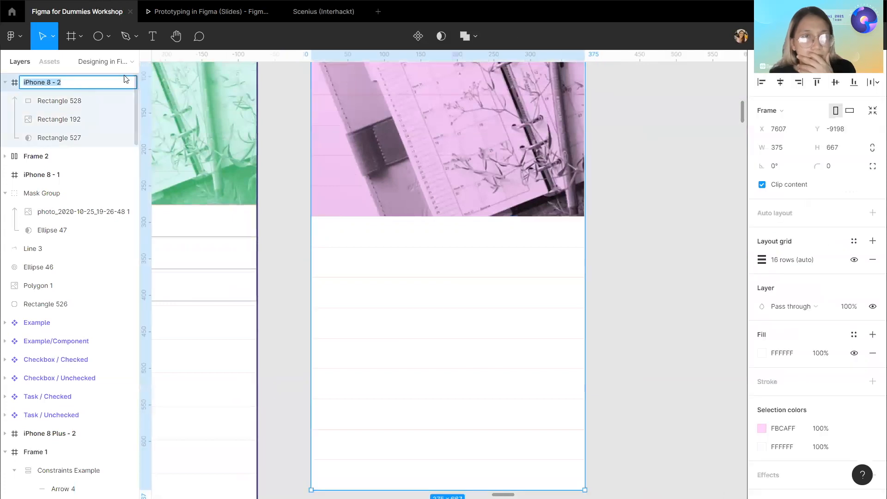
left_click(108, 137)
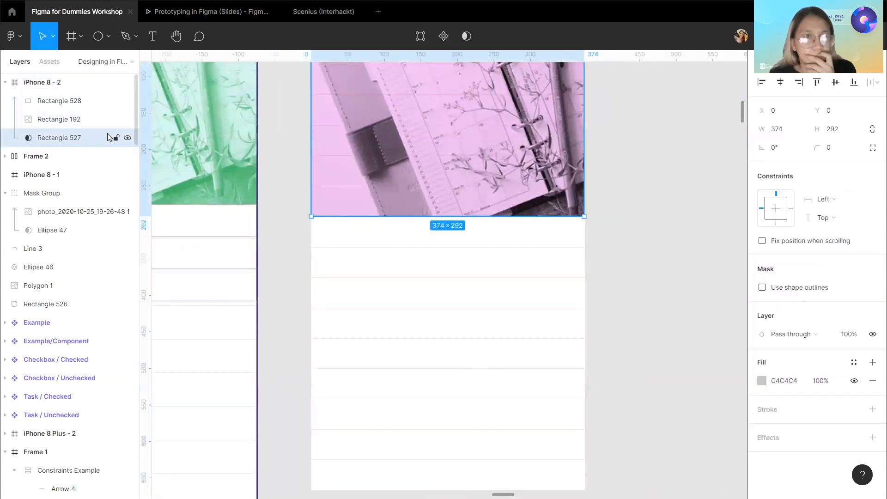
left_click(128, 138)
left_click(127, 139)
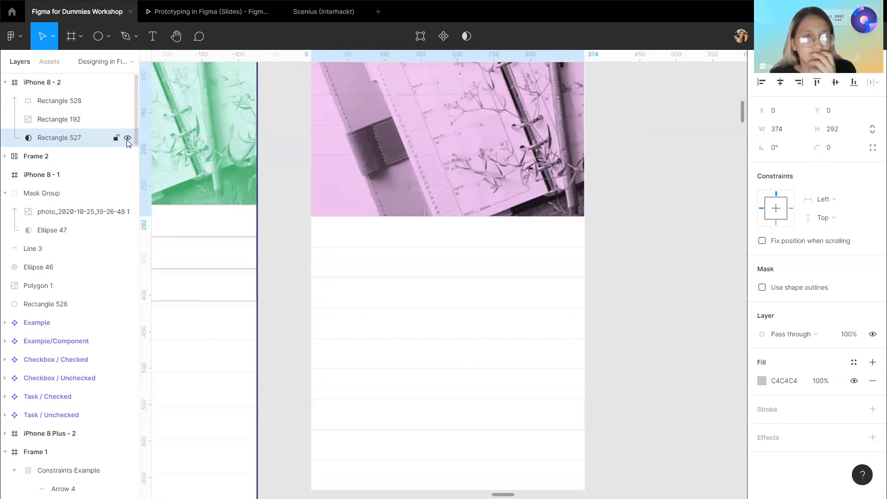
left_click(94, 102)
left_click(88, 84)
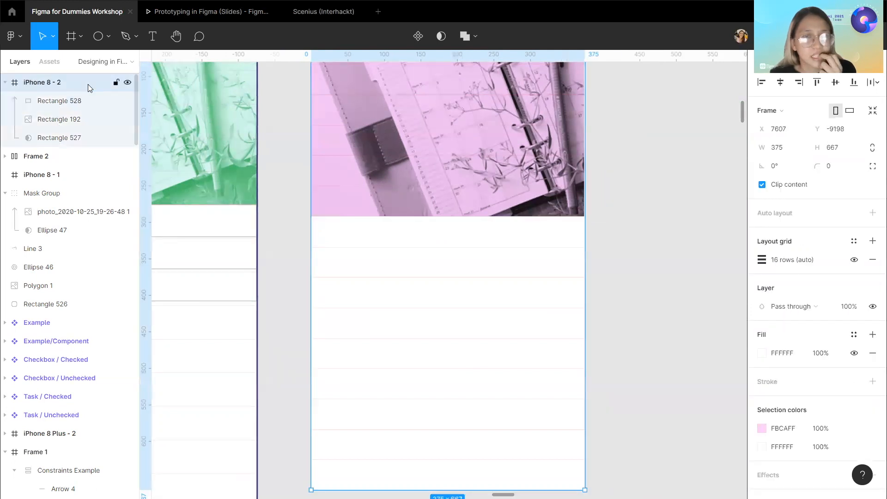
left_click(91, 45)
left_click(383, 357)
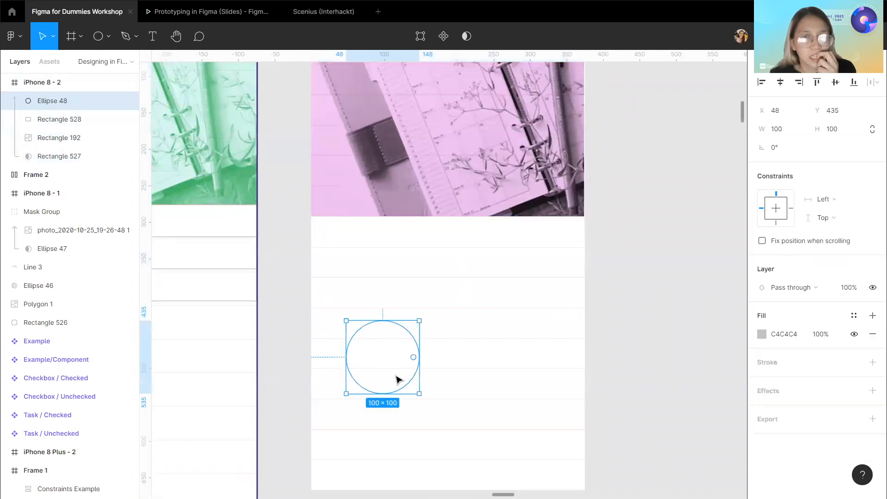
double_click(84, 107)
left_click(103, 138)
left_click(96, 102)
key("Delete")
Move the pink photo mask layers out of iPhone 8 - 2 to beside the frame.
left_click(78, 138)
left_click(85, 106, "shift")
left_click_drag(464, 202, 717, 259)
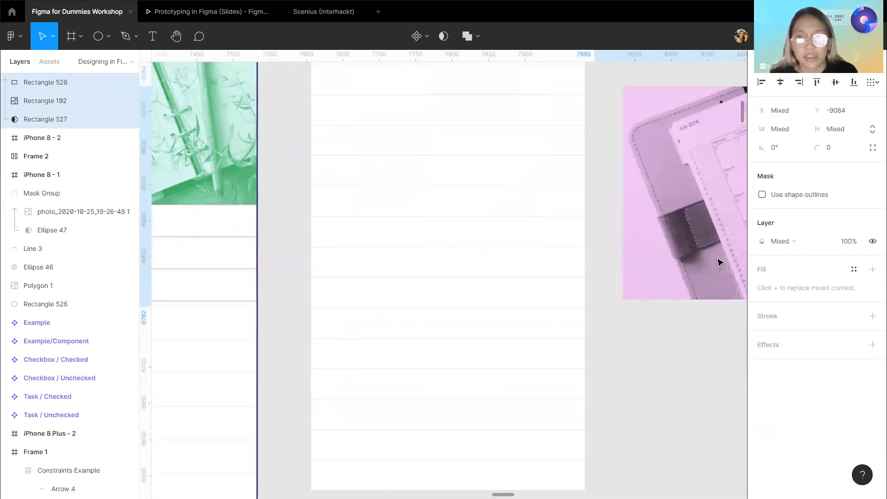
Draw a circle, resize it to 24×24, and place it at the top-left of the empty frame.
left_click(99, 45)
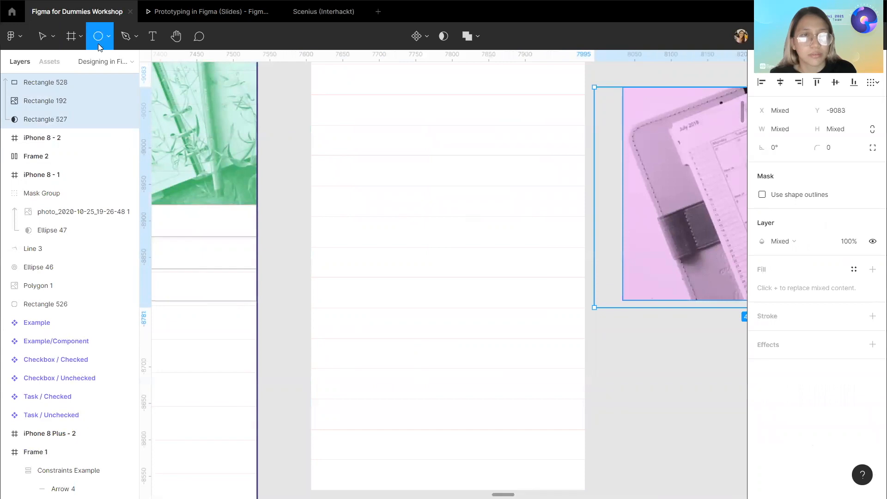
left_click_drag(351, 267, 376, 297)
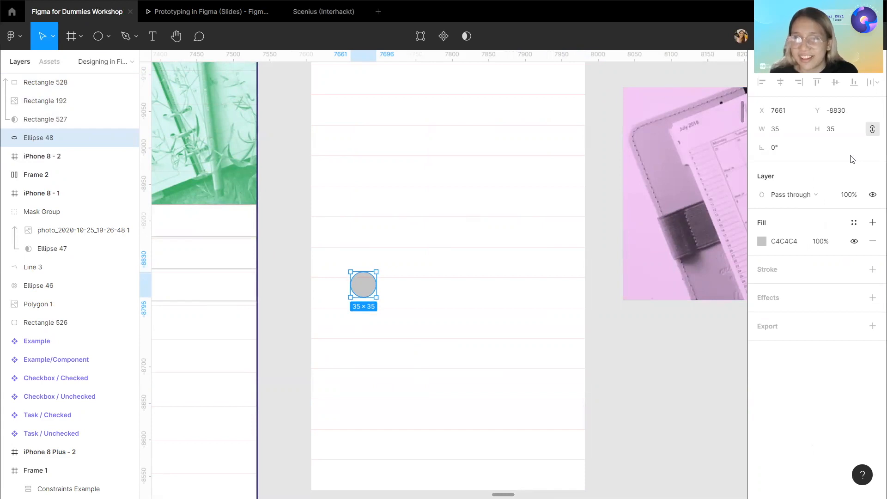
left_click(835, 135)
type("24")
key("Return")
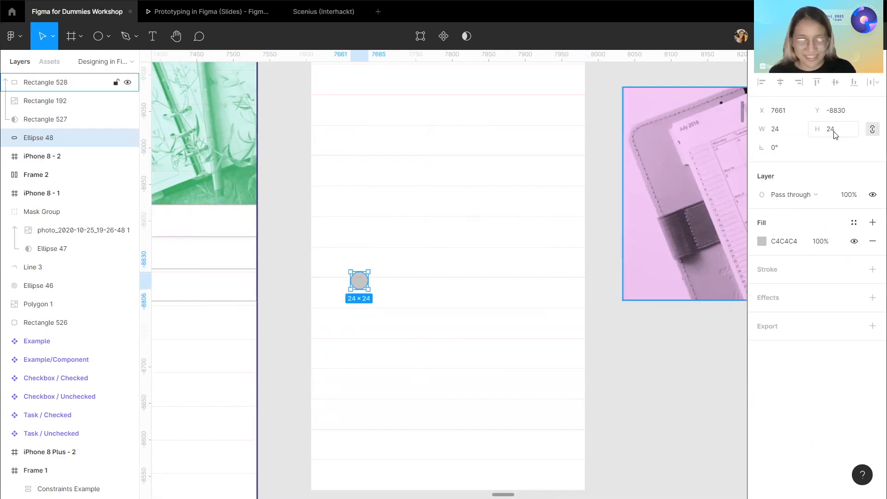
scroll(372, 229, "up", 3)
left_click_drag(359, 298, 329, 233)
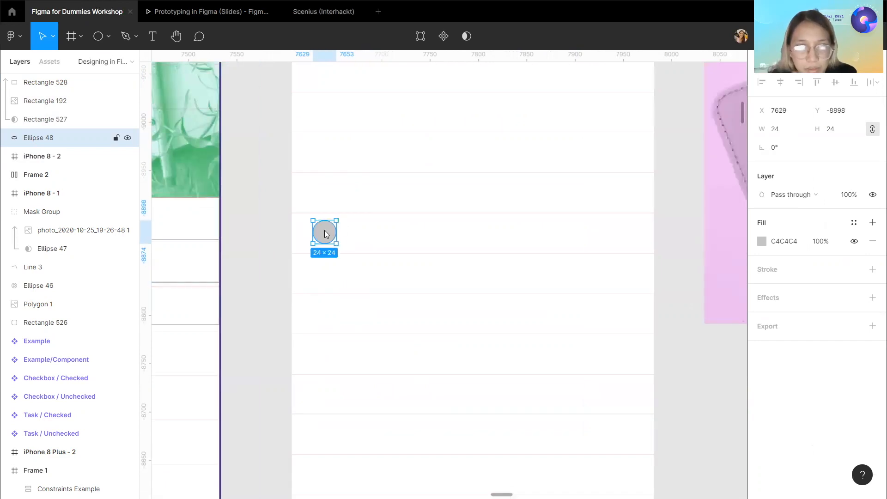
Wrap the circle in a frame and add auto layout to that frame.
right_click(323, 231)
left_click(359, 292)
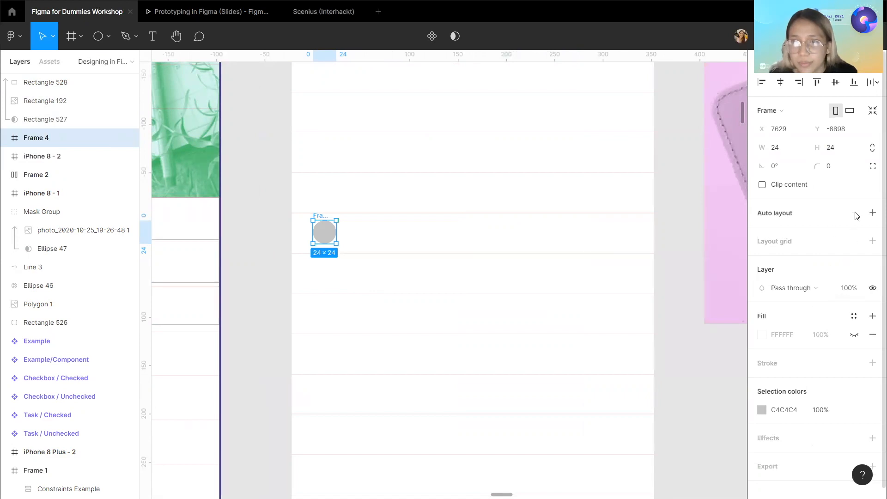
left_click(872, 213)
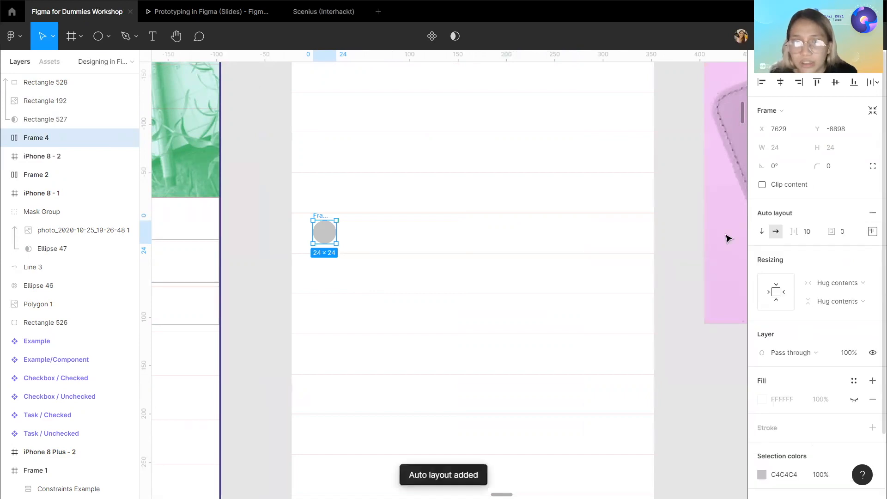
Switch the auto layout to individual padding and set the top padding to 10.
left_click(847, 236)
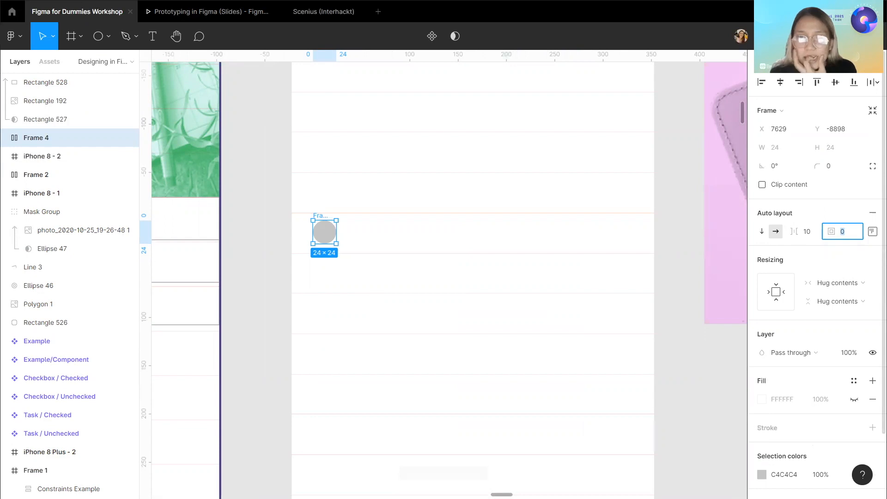
left_click(871, 231)
type("10")
key("Return")
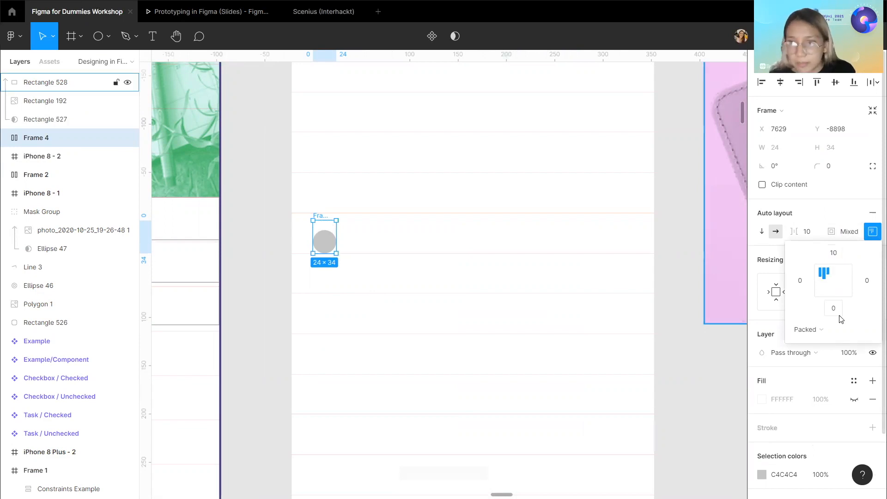
Set the auto layout frame's bottom padding to 10 and its left padding to 16.
left_click(839, 314)
type("10")
key("Return")
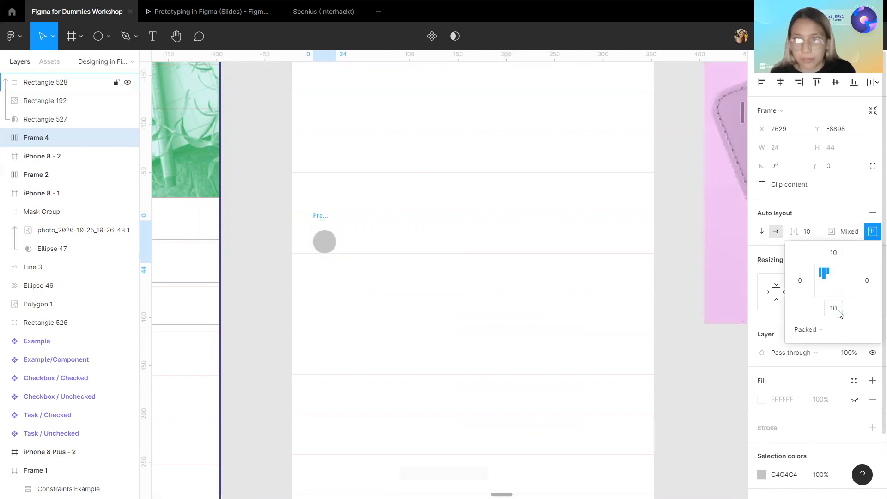
left_click(800, 281)
type("16")
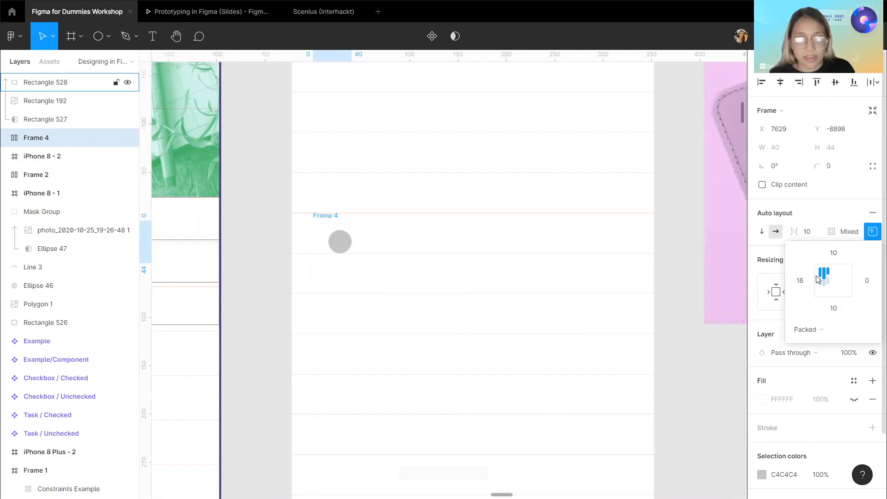
key("Return")
Stretch the auto layout frame to span the full 375 width of the phone screen.
left_click_drag(311, 212, 654, 234)
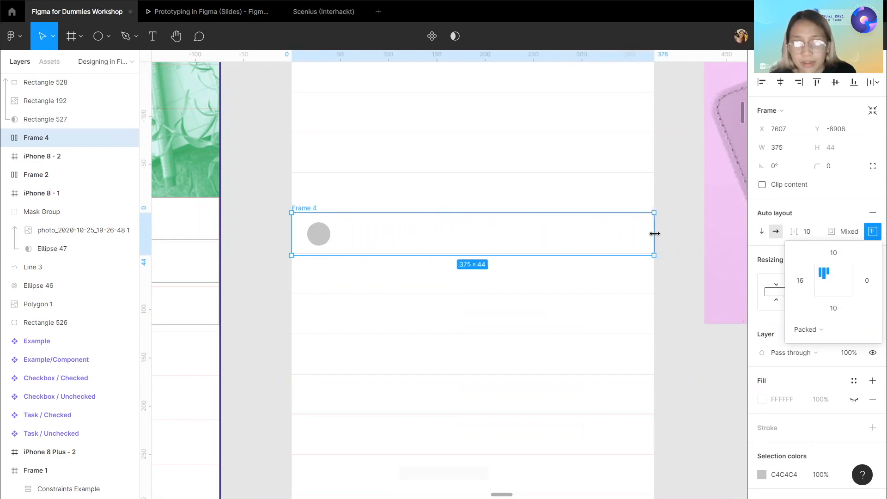
left_click(873, 232)
scroll(845, 432, "down", 1)
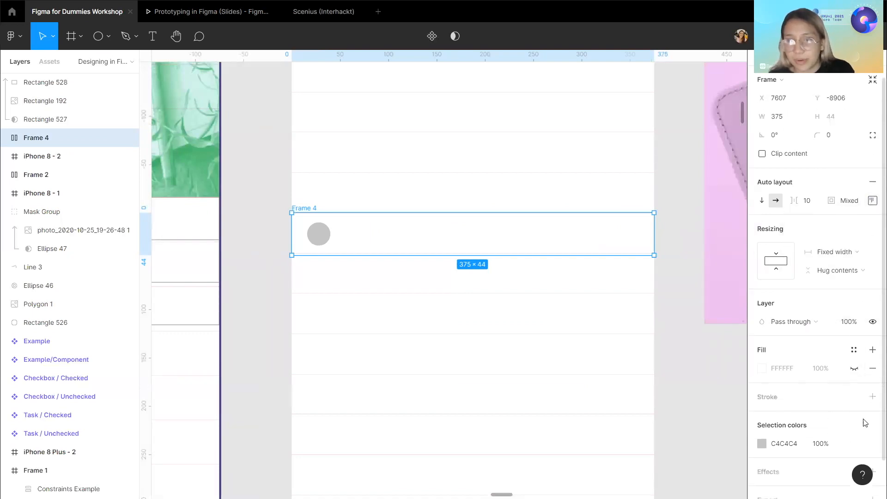
Add a stroke to the auto layout frame and apply the Gray 4 color style to it.
left_click(872, 396)
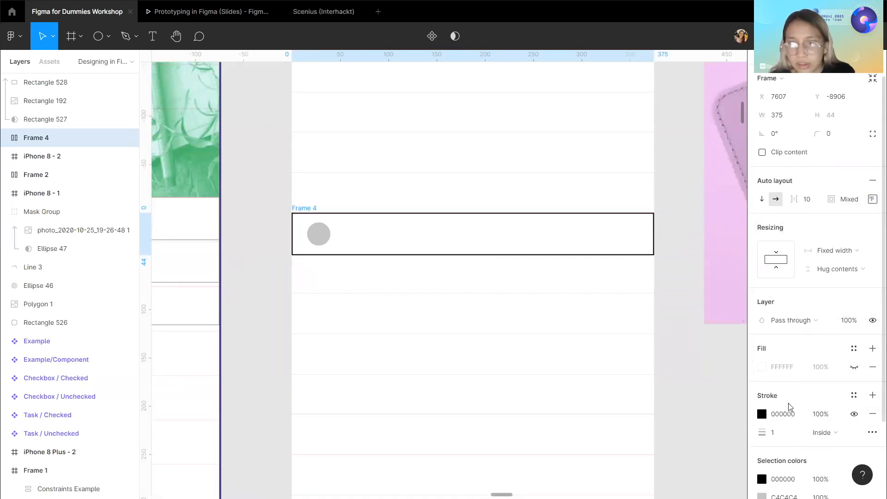
scroll(831, 388, "down", 1)
scroll(854, 383, "down", 2)
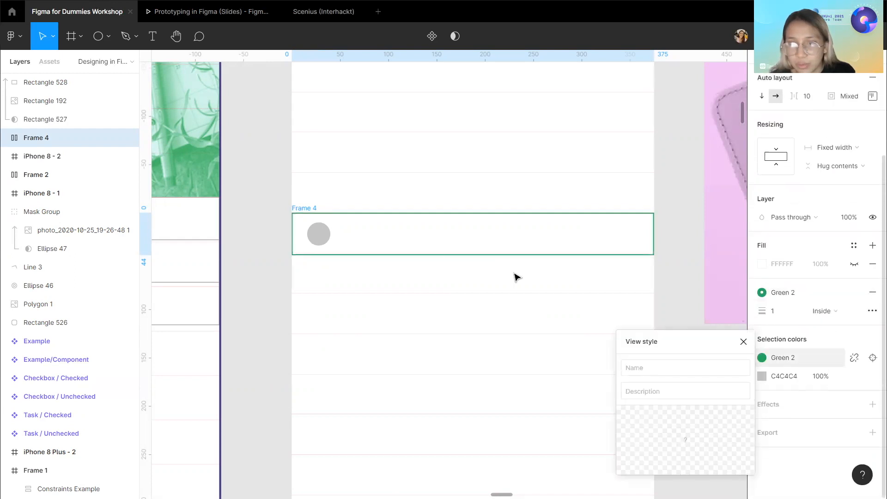
left_click(762, 293)
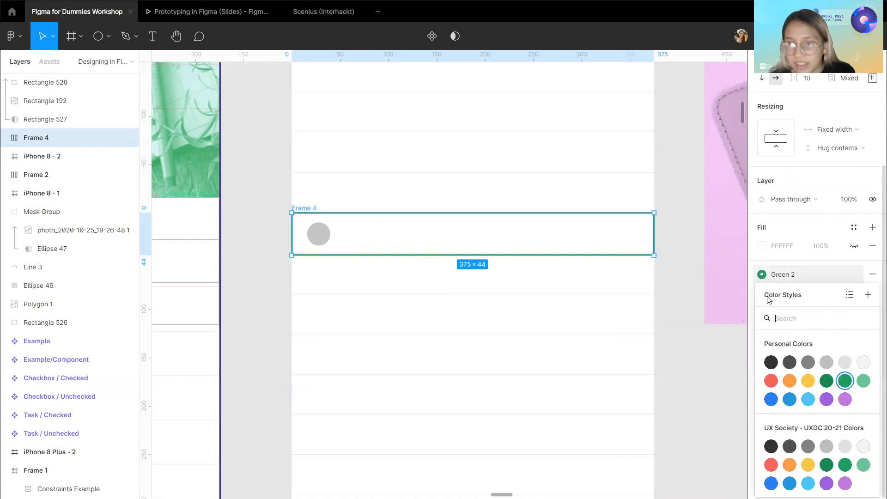
key("Escape")
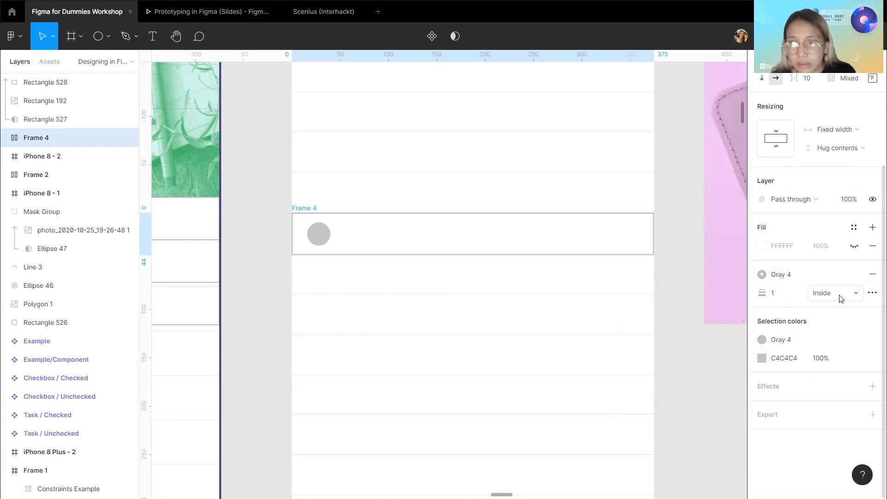
Hide the circle's fill and add a stroke with a weight of 2.
scroll(326, 251, "up", 1)
left_click(323, 250)
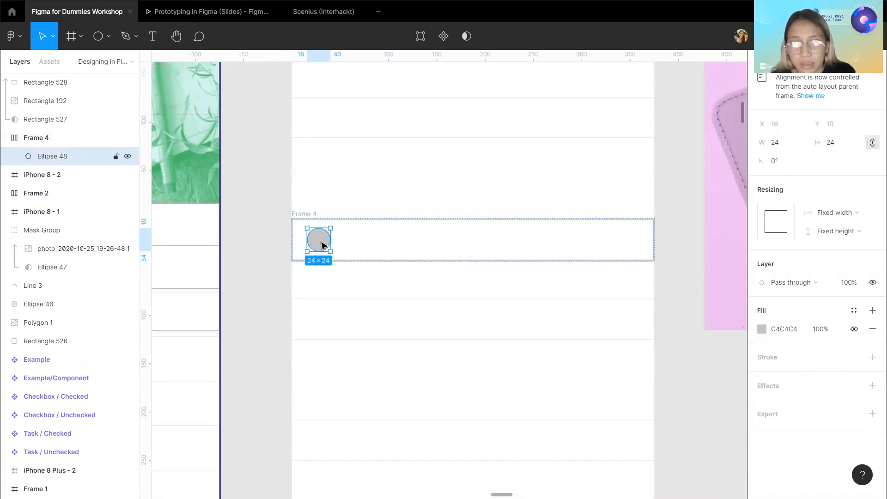
left_click(873, 357)
left_click(854, 329)
type("2")
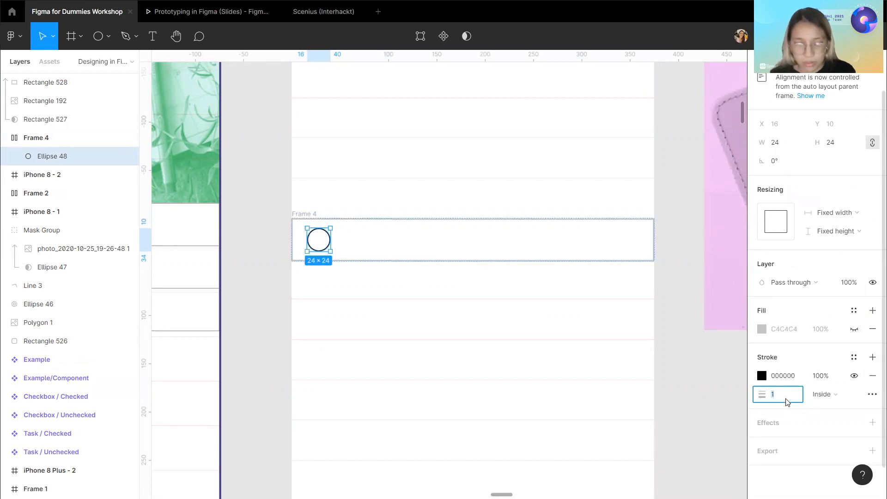
key("Return")
key("Return")
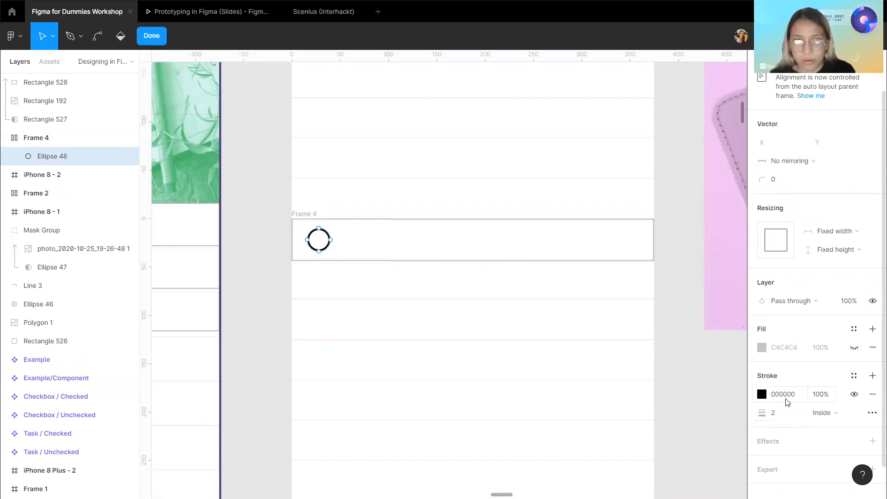
Apply the Gray 4 color style to the circle's stroke.
left_click(854, 376)
left_click(821, 362)
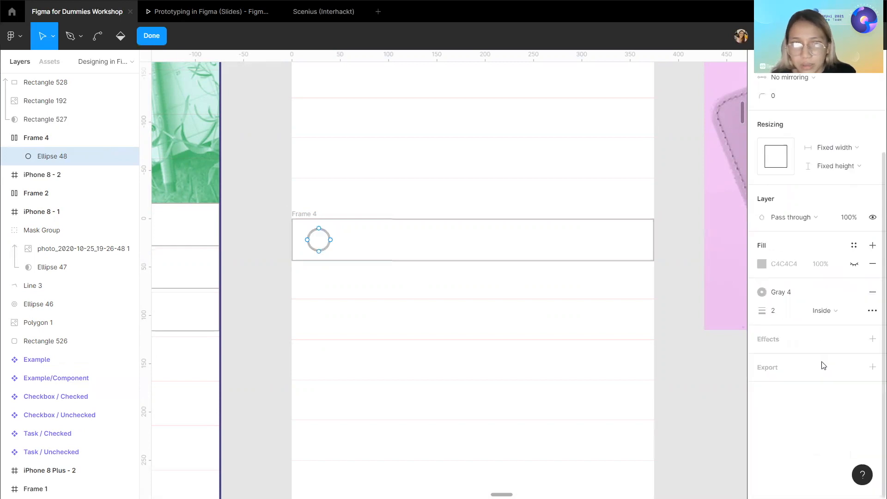
left_click(710, 385)
Set the circle's stroke weight to 1.
left_click(325, 240)
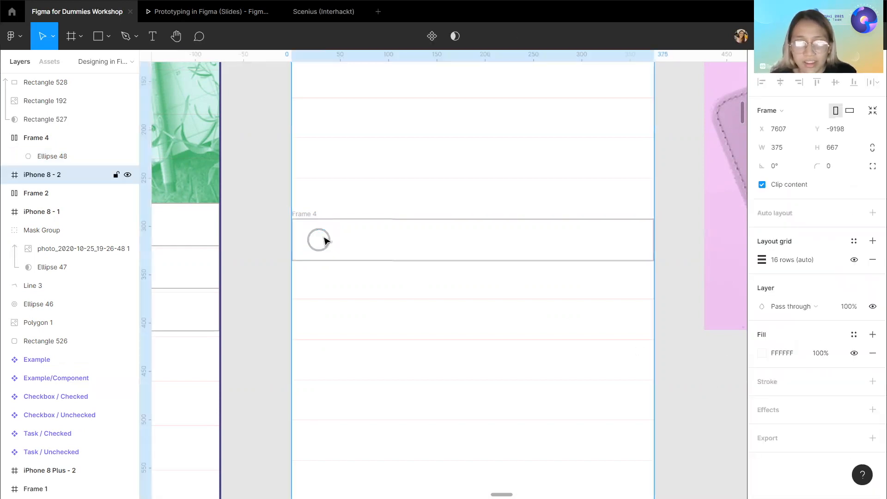
scroll(366, 265, "left", 5)
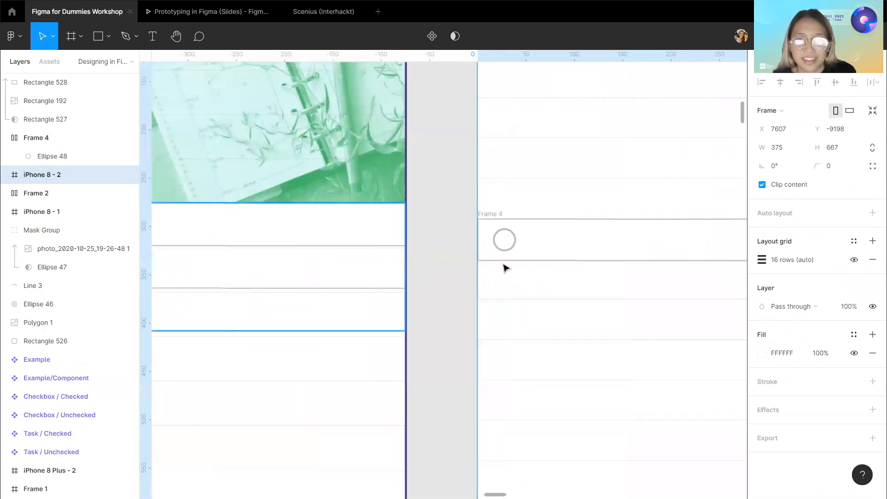
left_click(516, 243)
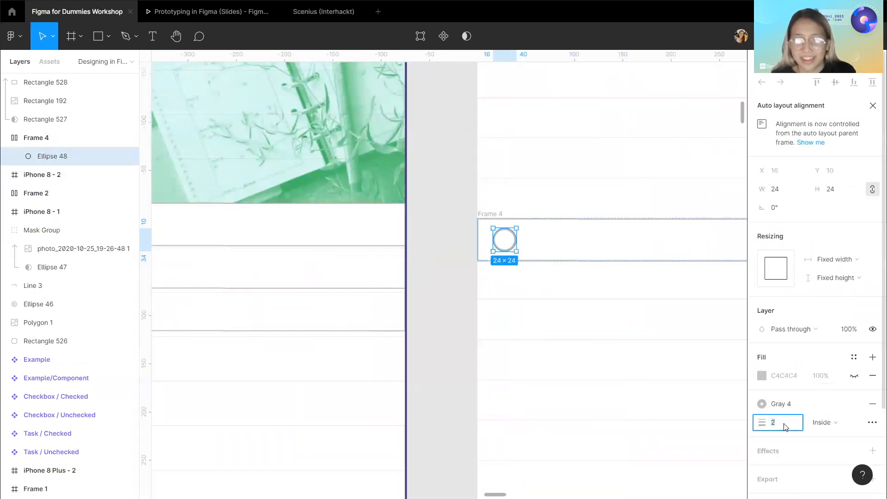
key("Return")
scroll(542, 334, "right", 5)
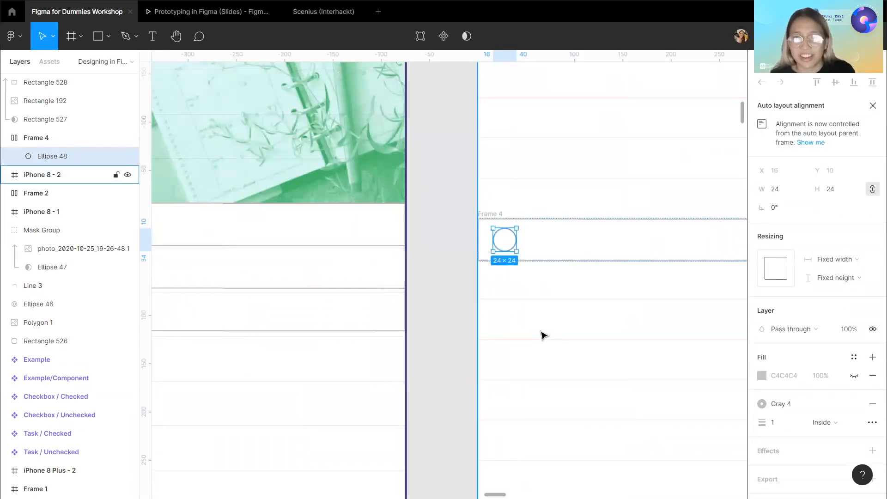
scroll(543, 334, "right", 2)
left_click(679, 311)
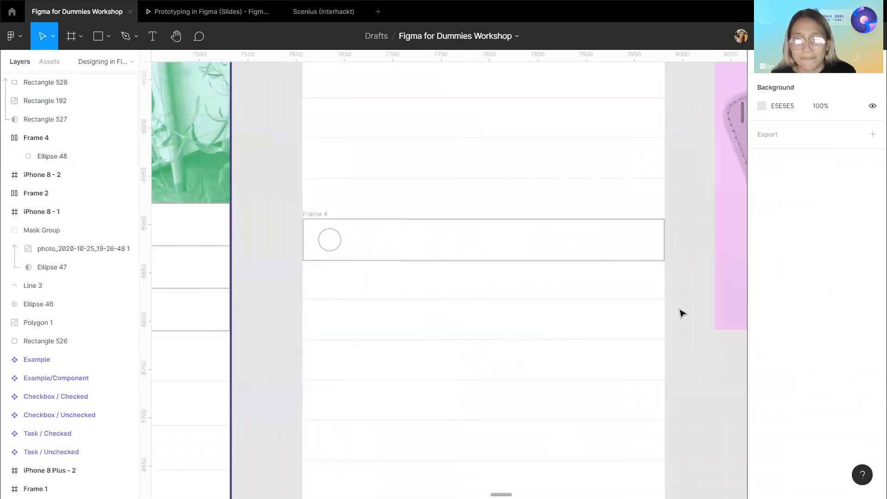
left_click(455, 235)
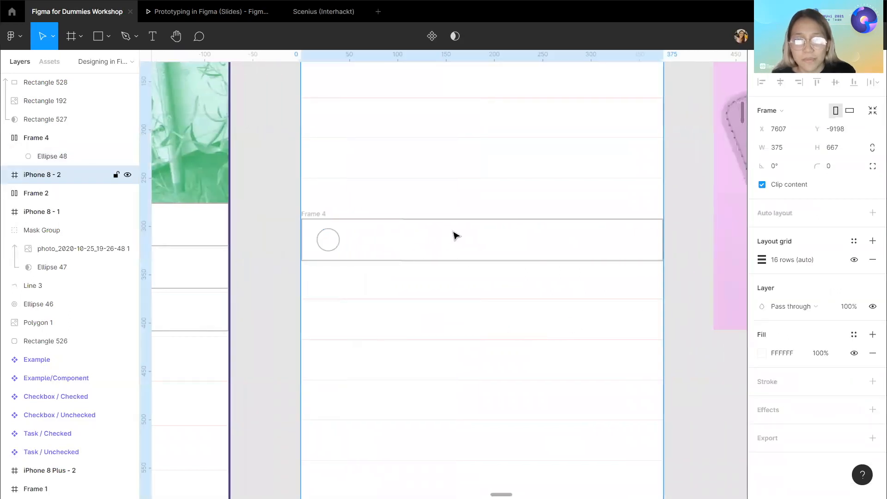
left_click(323, 221)
scroll(552, 295, "down", 3)
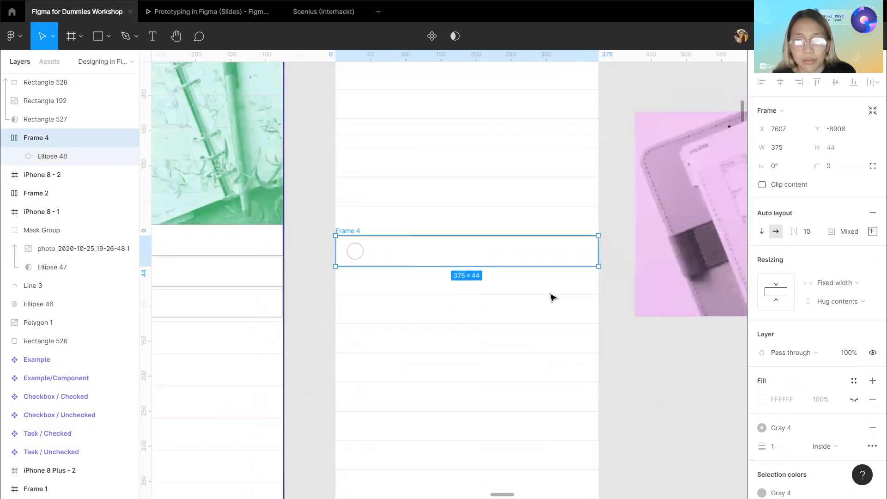
scroll(653, 353, "up", 2)
left_click(689, 337)
scroll(686, 322, "right", 3)
left_click_drag(706, 316, 642, 296)
key("ctrl+z")
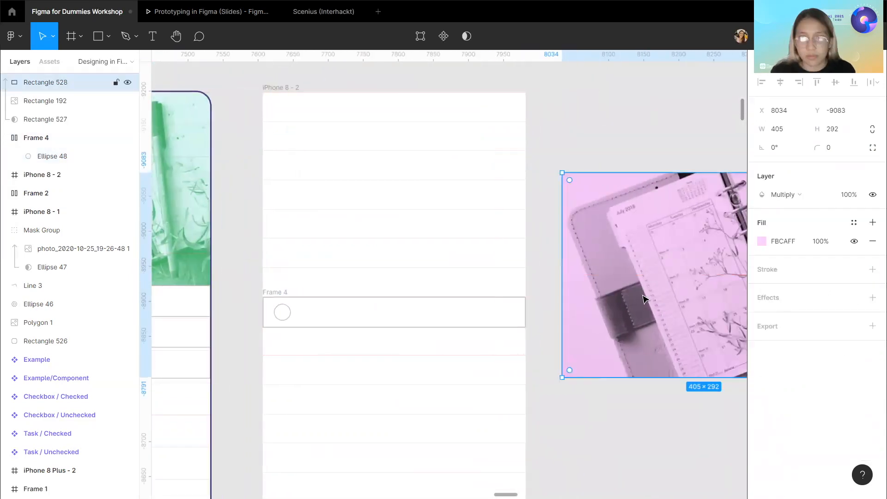
Group the three pink photo mask layers together.
double_click(45, 119)
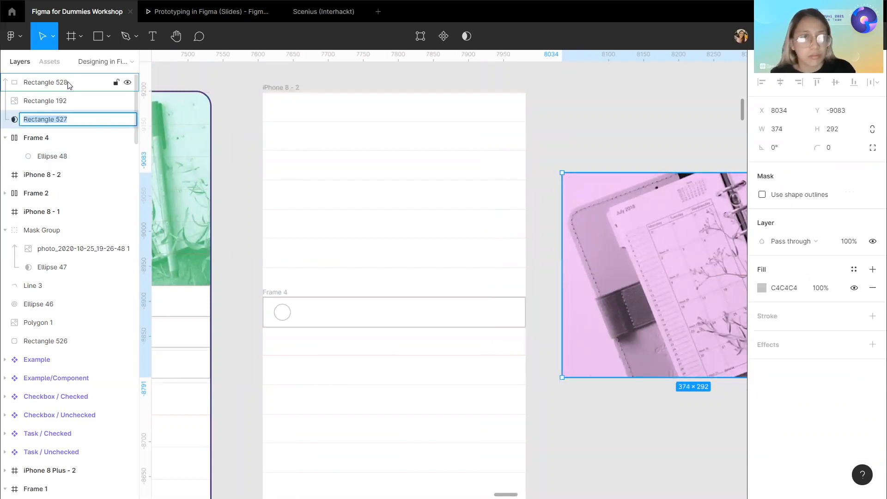
left_click(85, 83, "shift")
right_click(85, 94)
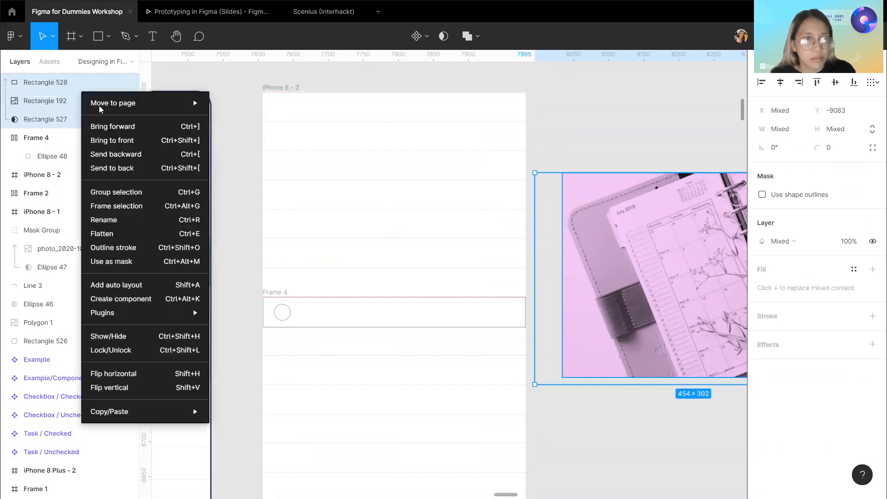
left_click(119, 193)
Move the photo group into iPhone 8 - 2 and align it to the frame's top edge.
left_click_drag(590, 259, 362, 208)
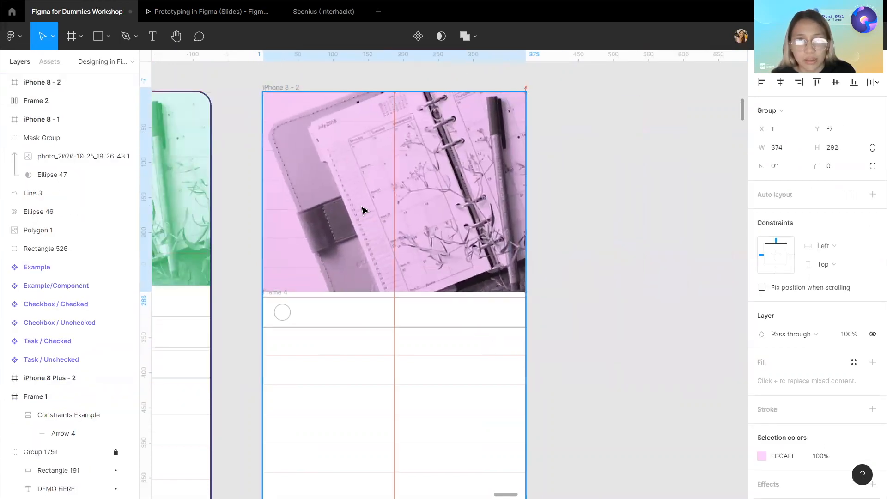
left_click(816, 84)
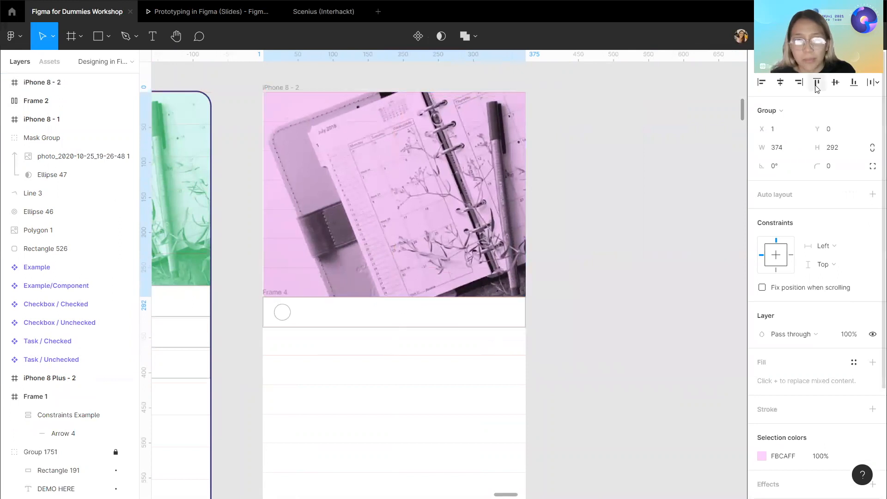
key("Escape")
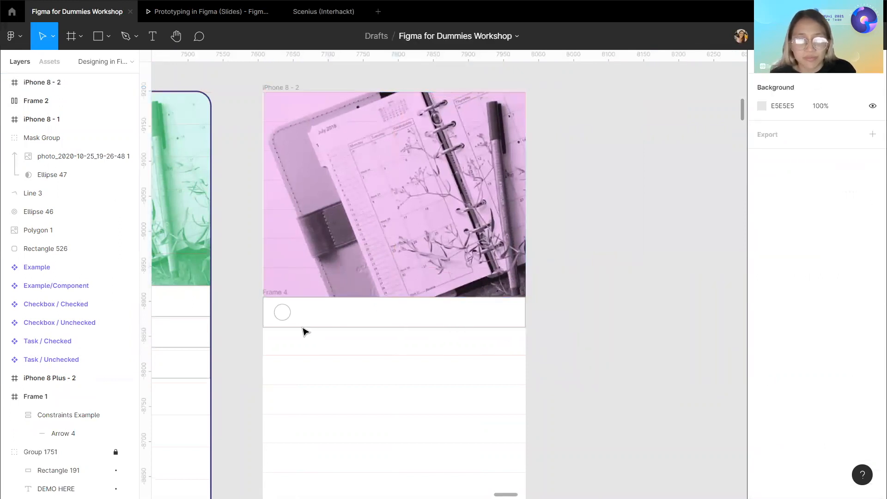
Move Frame 4 into the iPhone 8 - 2 frame.
scroll(305, 331, "up", 3)
left_click(246, 269)
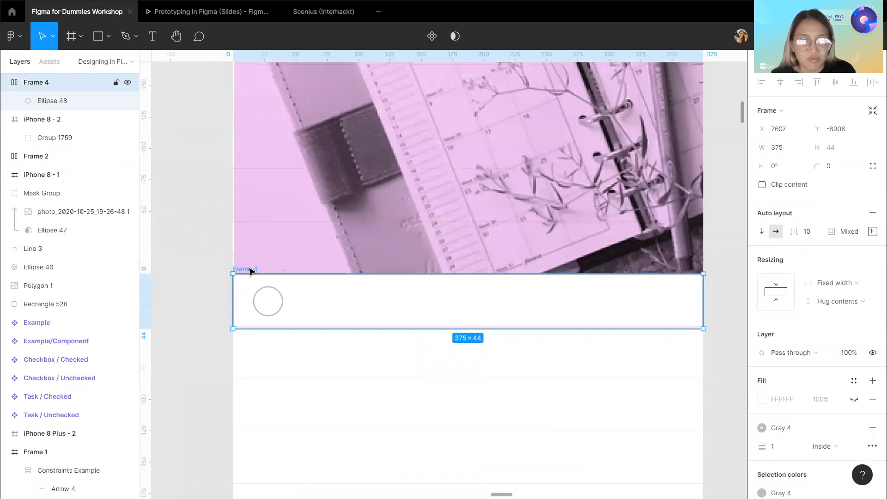
left_click_drag(250, 270, 252, 309)
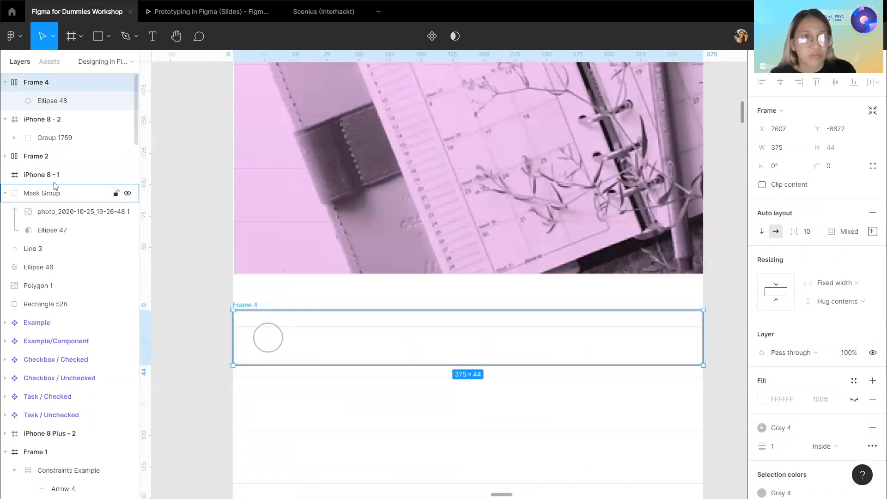
left_click_drag(71, 83, 64, 130)
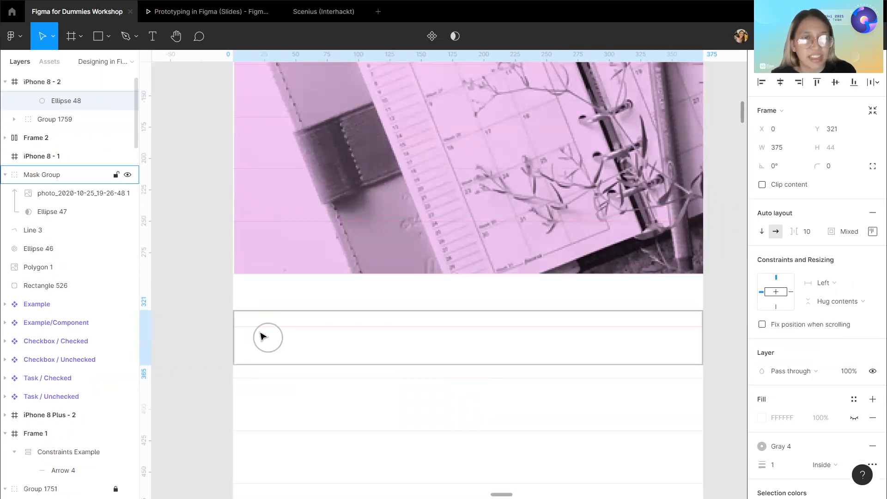
Nudge Frame 4 upward to Y 292 so it sits directly below the photo group.
key("alt")
key("shift+Up")
key("shift+Up")
key("Up")
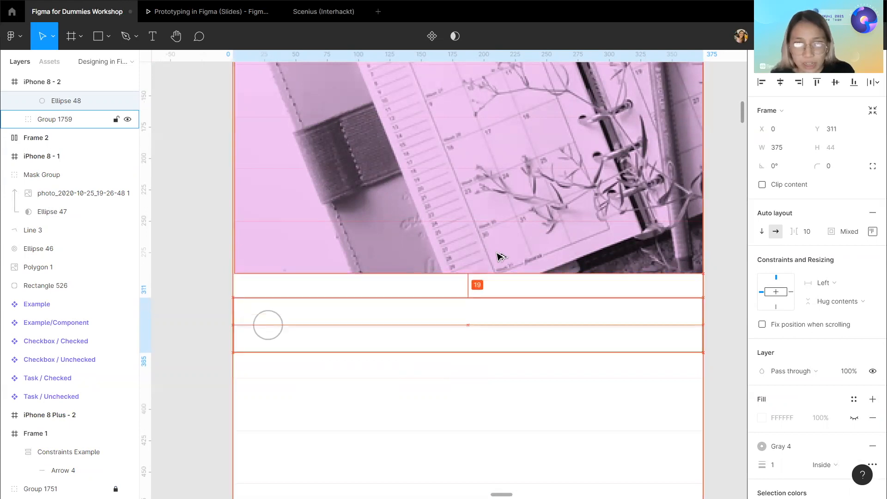
key("Up")
key("Up")
key("Up")
key("Up")
key("Up")
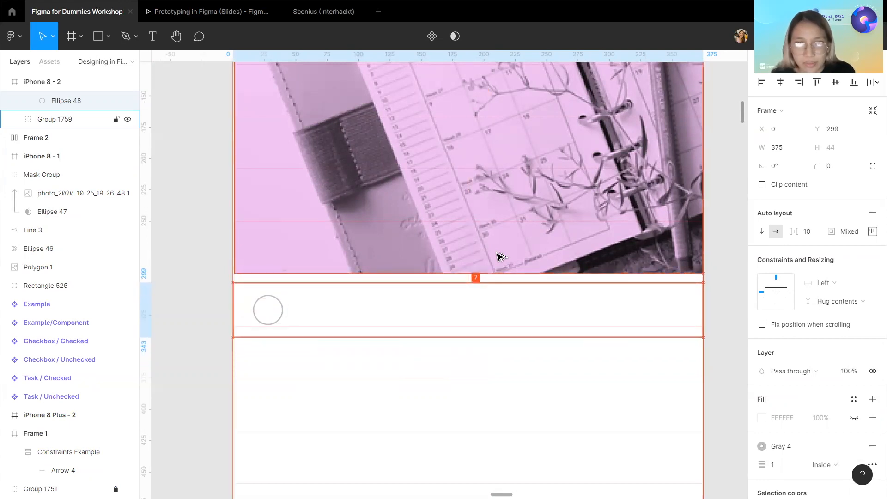
key("Up")
key("Up")
key("Up")
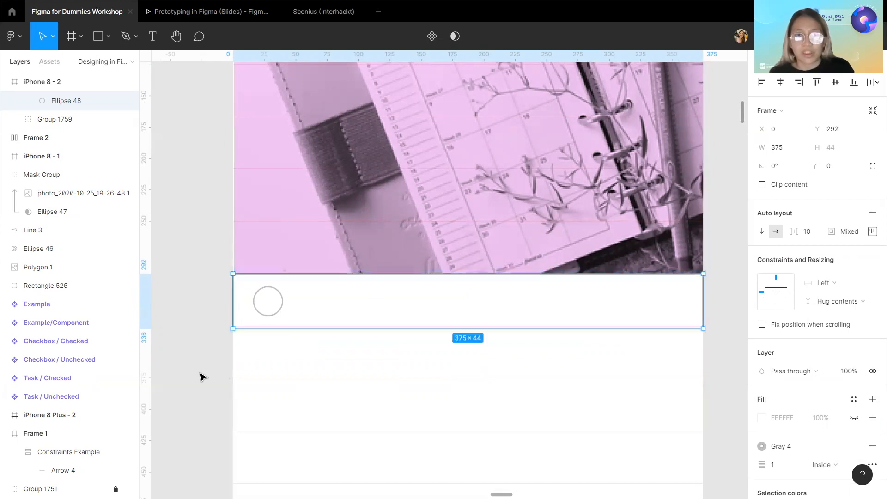
scroll(200, 375, "down", 5)
left_click(213, 280)
scroll(211, 284, "up", 3)
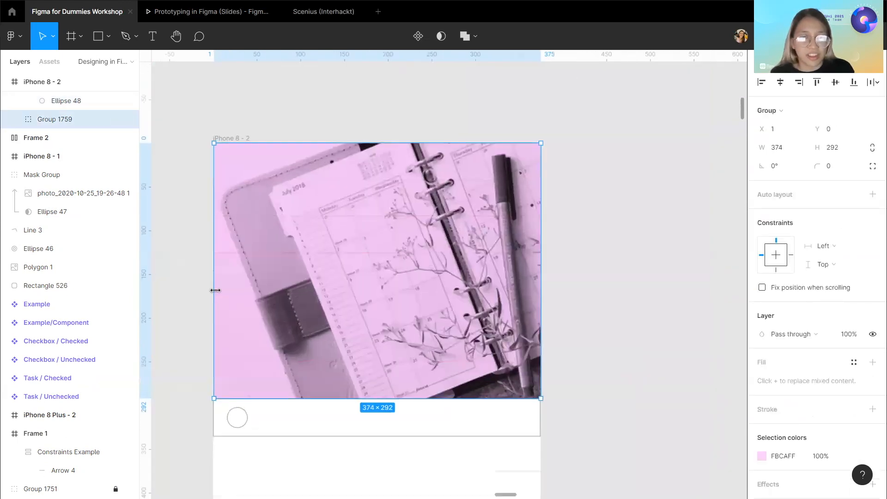
scroll(215, 292, "up", 3)
left_click_drag(207, 294, 209, 294)
scroll(210, 294, "down", 5)
key("Escape")
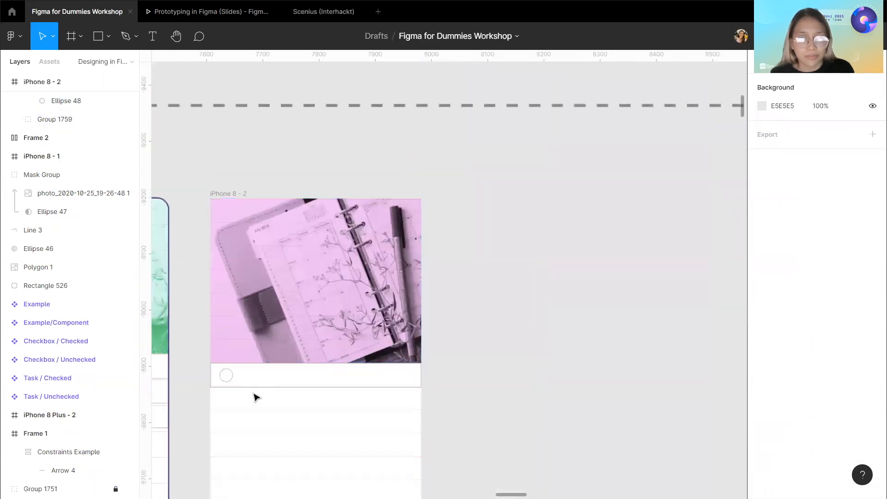
scroll(231, 379, "down", 1)
double_click(221, 355)
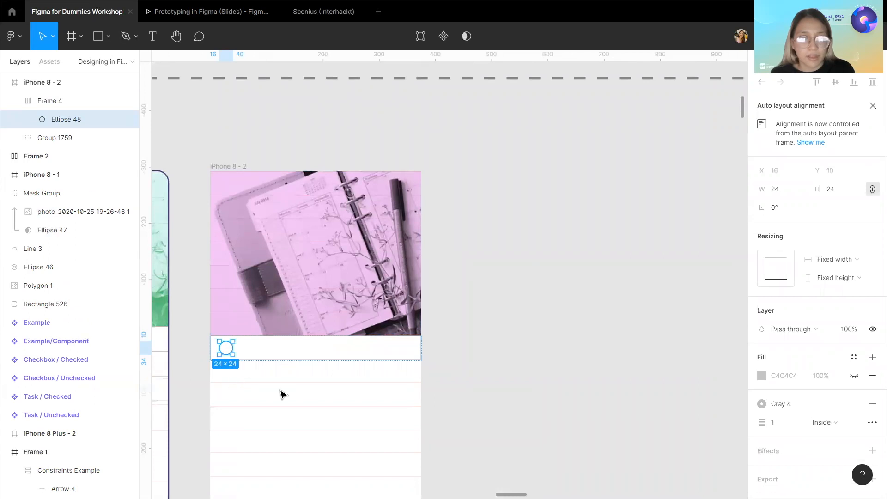
key("Escape")
left_click(275, 357)
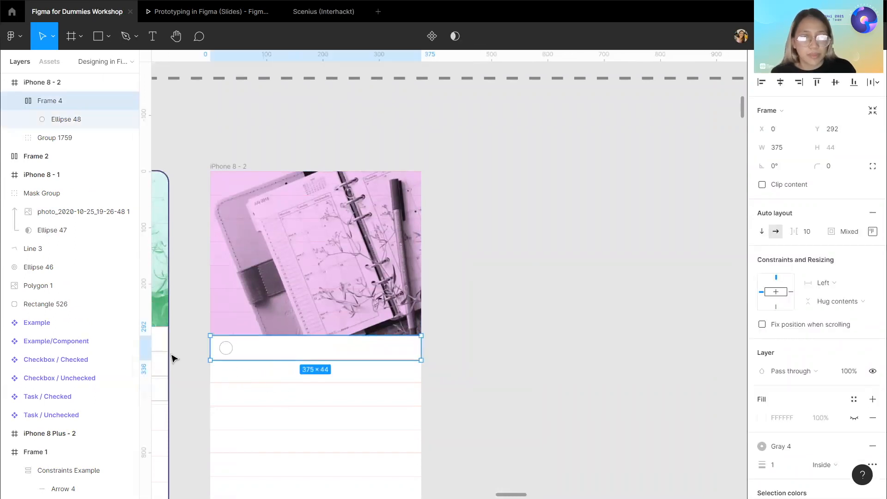
Paste two copies of Frame 4 into the iPhone 8 - 2 frame as extra task rows.
scroll(175, 357, "left", 2)
scroll(277, 365, "left", 5)
scroll(240, 361, "left", 3)
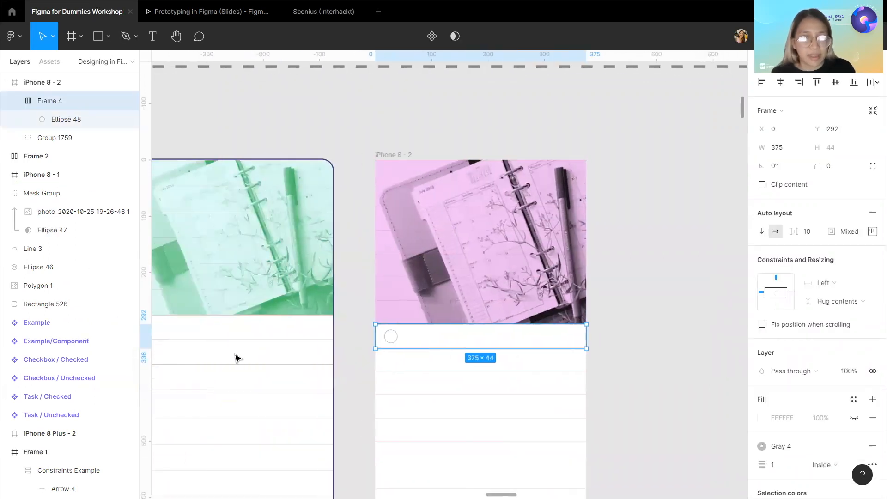
left_click(14, 100)
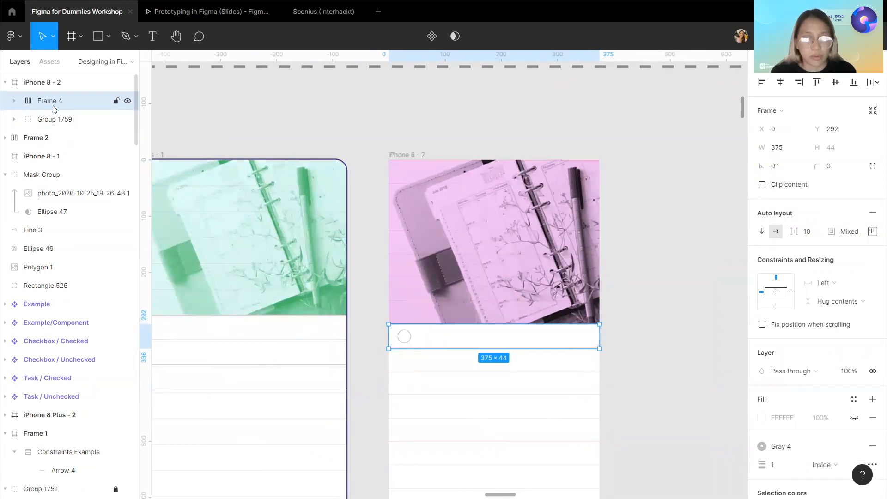
key("ctrl+v")
key("ctrl+v")
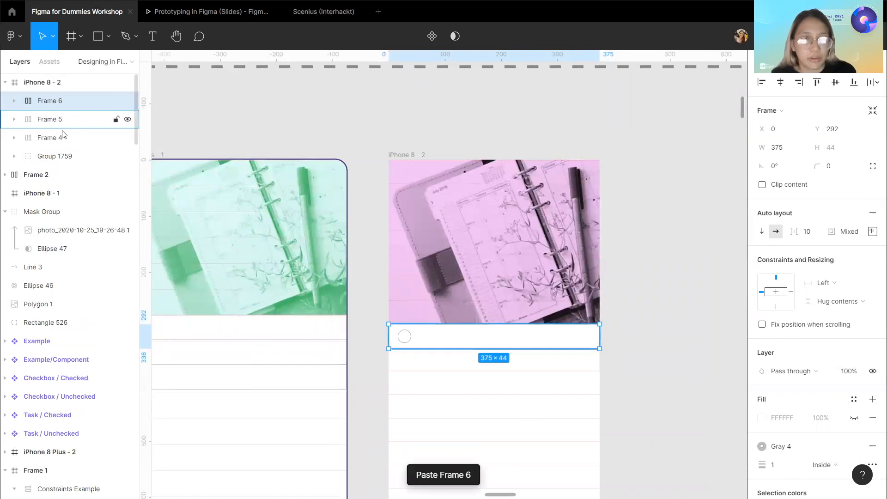
Select the three task row frames and wrap them in a vertical auto layout frame.
double_click(65, 137)
left_click(73, 104)
left_click(83, 134, "shift")
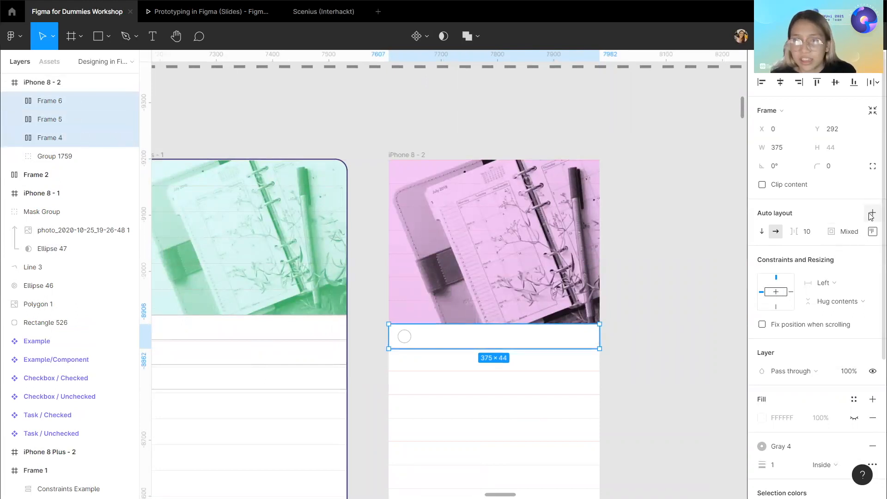
left_click(871, 214)
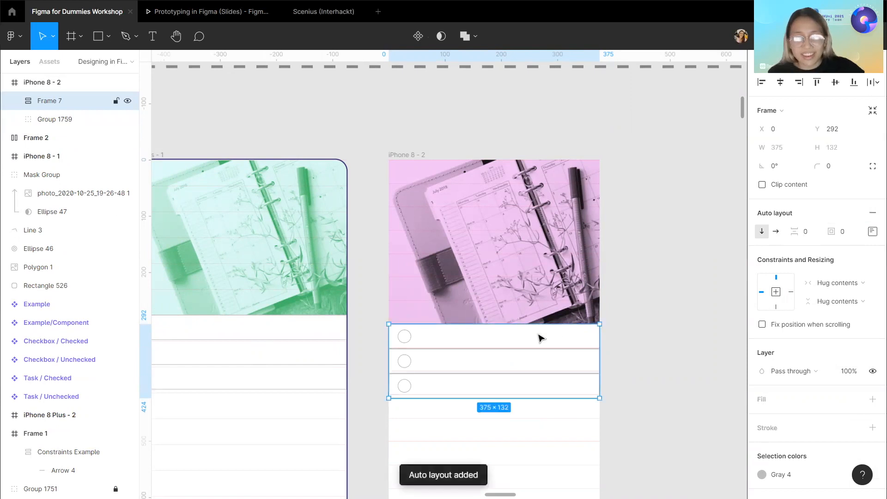
Deselect everything and hide the layout grids on the canvas.
left_click(682, 370)
scroll(683, 372, "down", 1)
key("ctrl+shift+4")
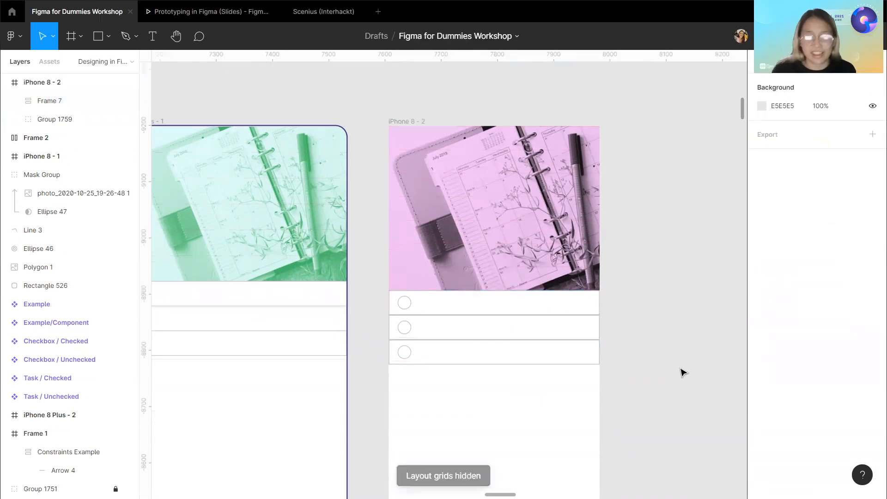
Hide the 23 Challenge 1 slide in the Slides frame to reveal the Pen Tool slide.
scroll(681, 370, "right", 2)
scroll(681, 370, "down", 2)
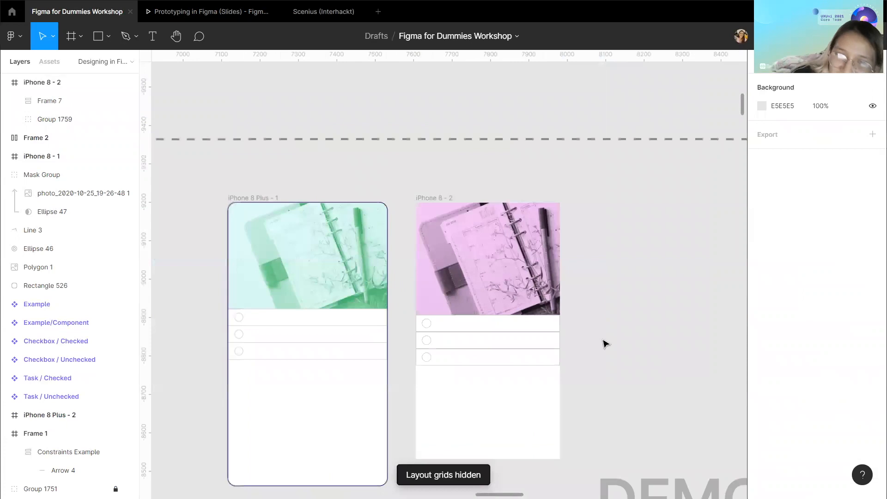
scroll(547, 350, "down", 1)
scroll(546, 348, "down", 3)
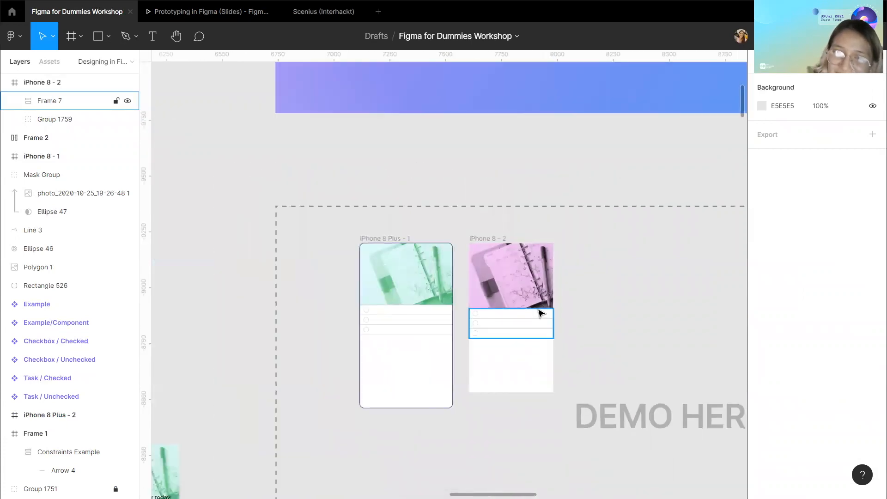
scroll(606, 309, "down", 2)
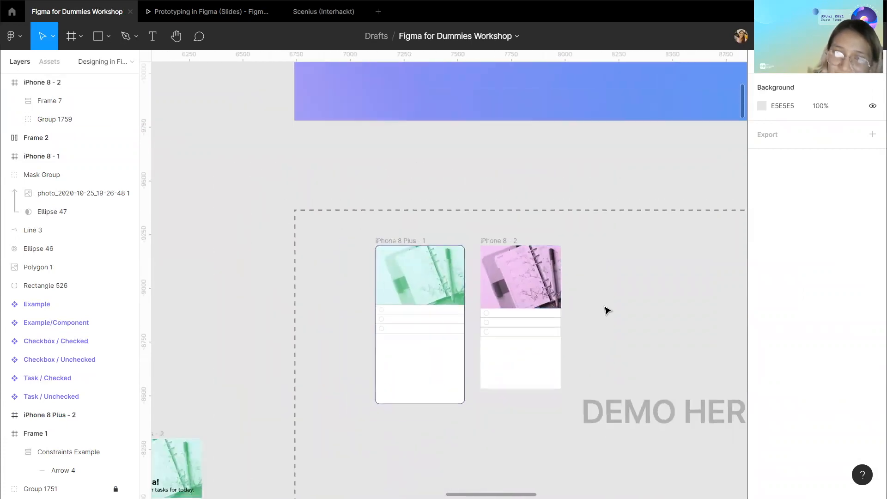
scroll(607, 309, "right", 1)
scroll(606, 310, "right", 1)
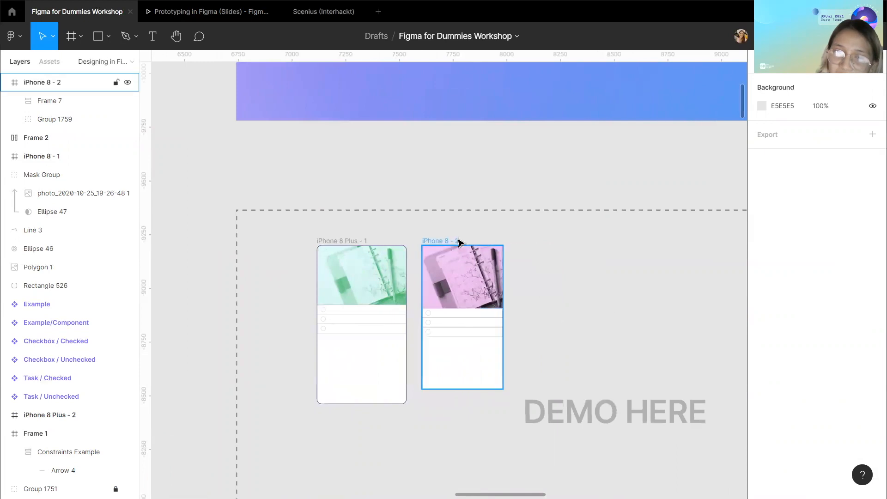
scroll(456, 241, "down", 6)
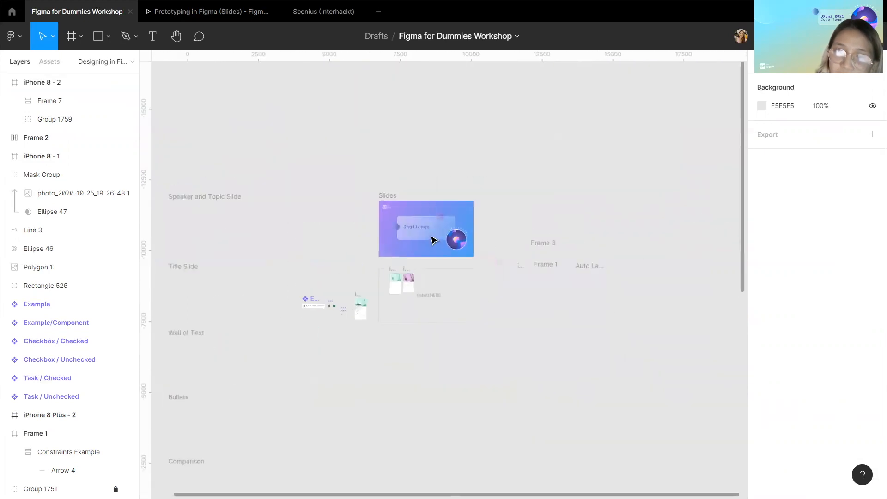
scroll(402, 238, "up", 2)
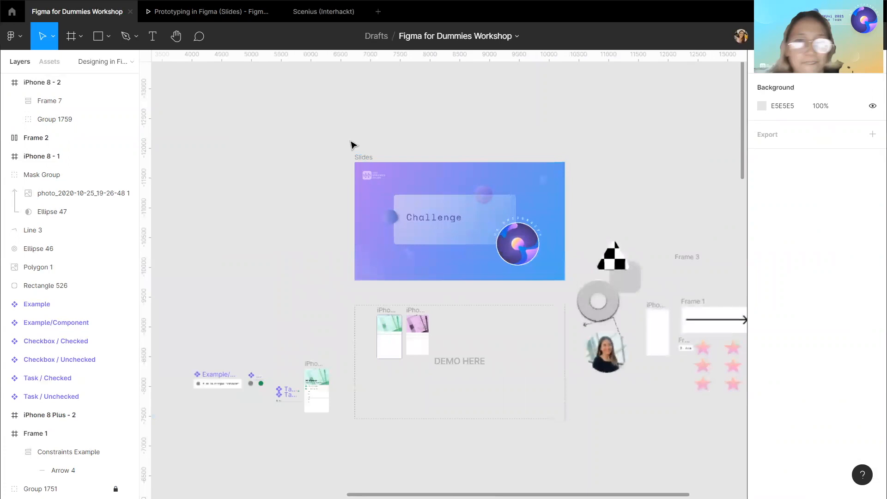
scroll(56, 350, "down", 6)
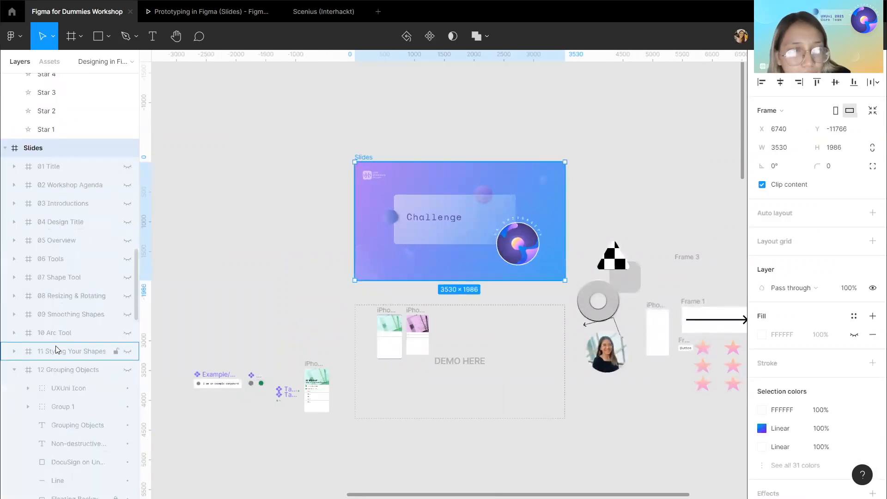
left_click(15, 241)
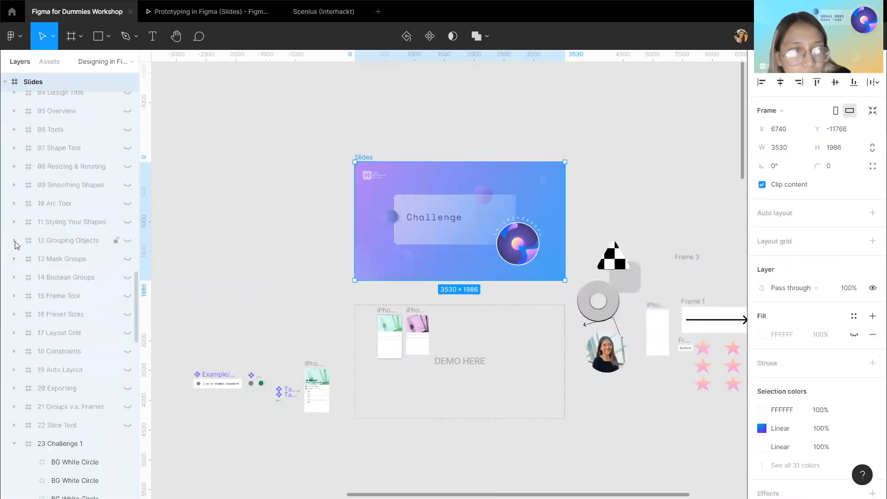
scroll(56, 305, "down", 4)
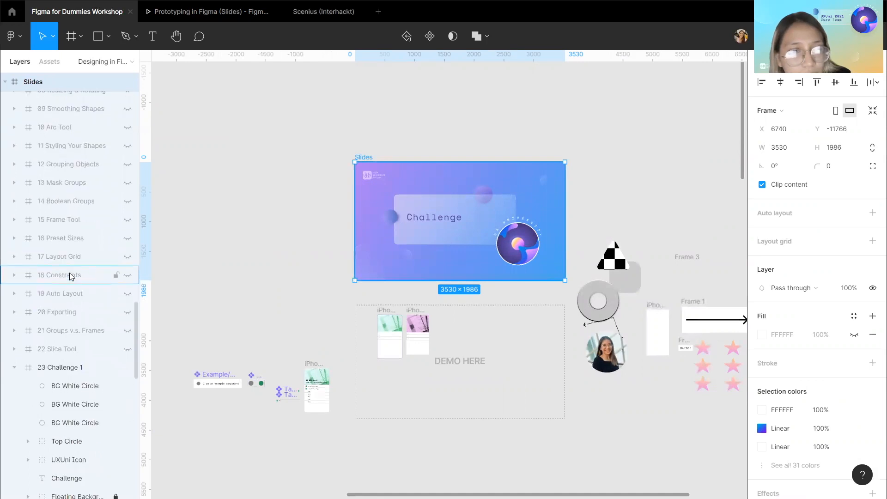
left_click(14, 297)
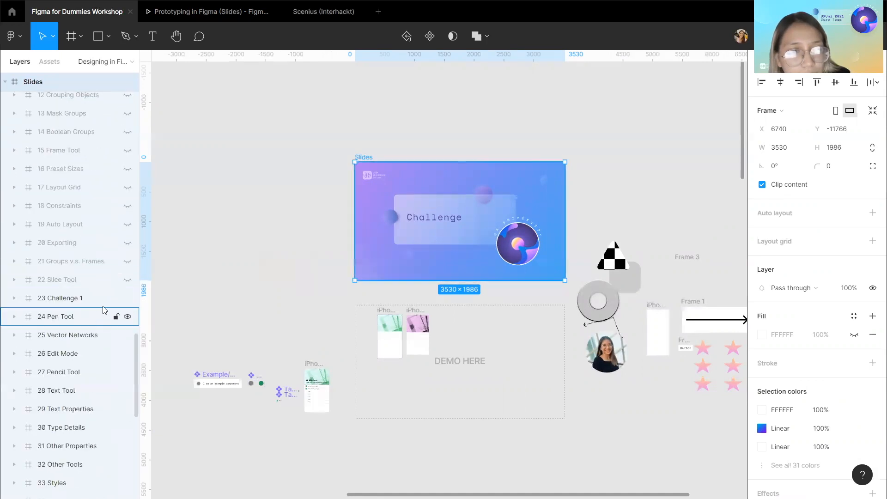
left_click(128, 299)
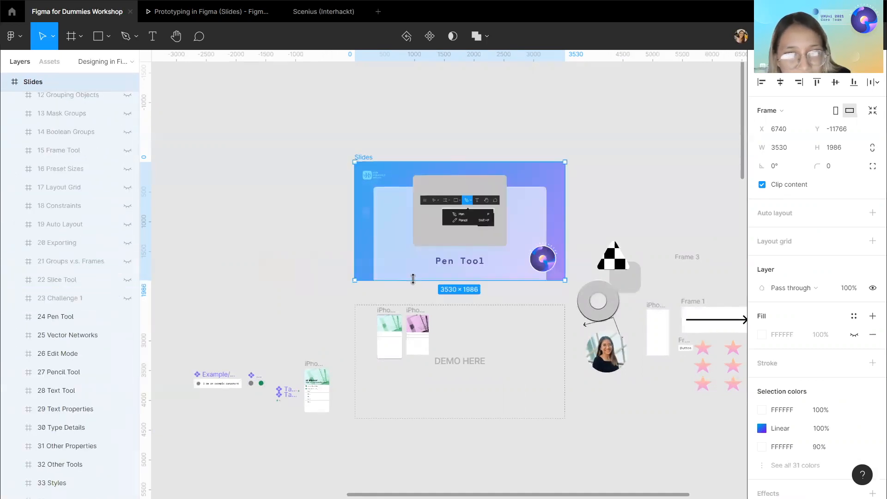
Hide the 24 Pen Tool slide to reveal the Vector Networks slide.
scroll(437, 305, "up", 2)
left_click(398, 303)
scroll(397, 302, "up", 3)
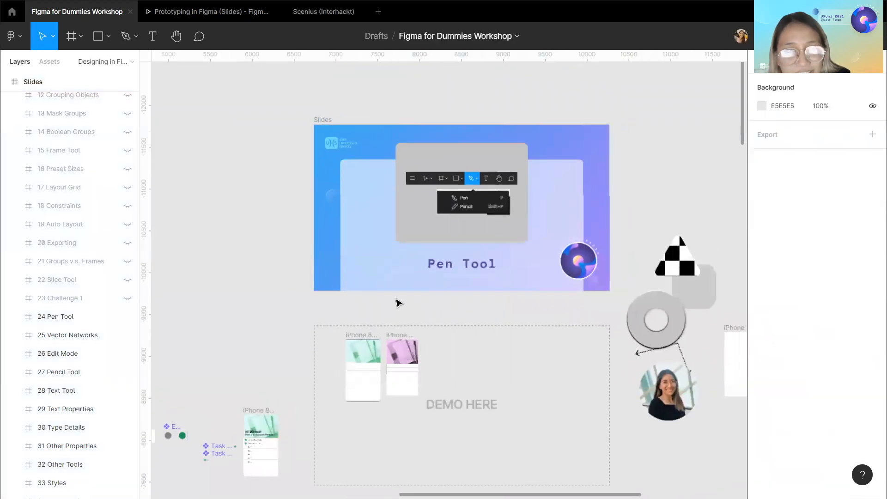
scroll(396, 300, "down", 2)
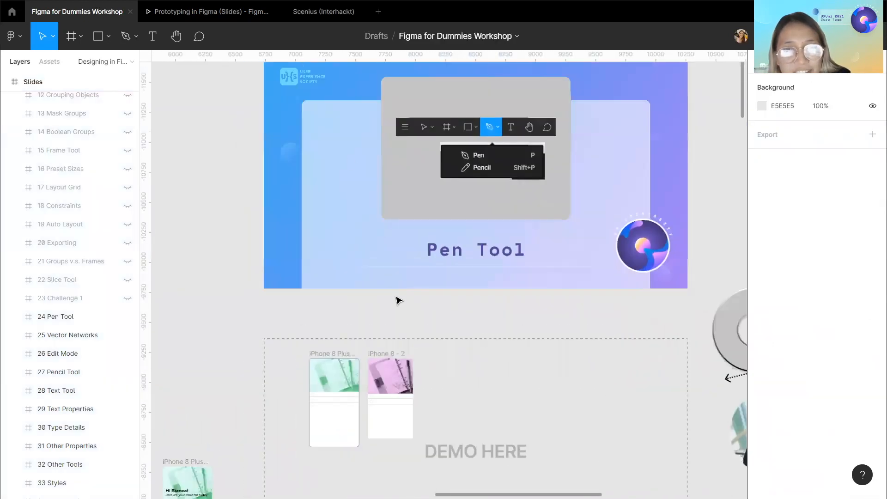
scroll(251, 75, "up", 1)
left_click(251, 80)
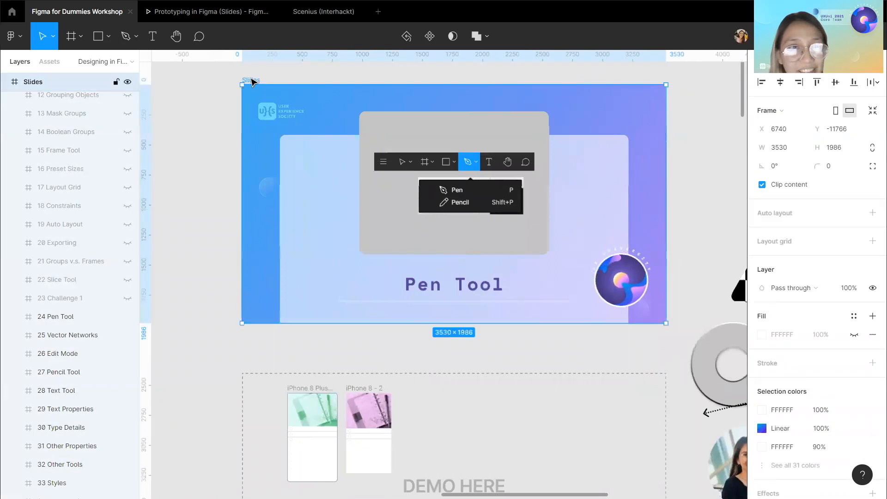
scroll(27, 266, "down", 3)
scroll(28, 263, "up", 1)
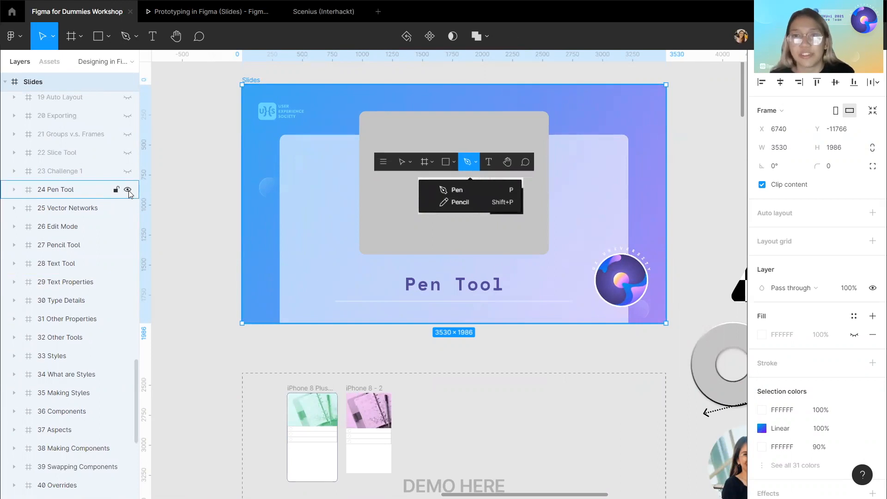
left_click(128, 190)
left_click(203, 331)
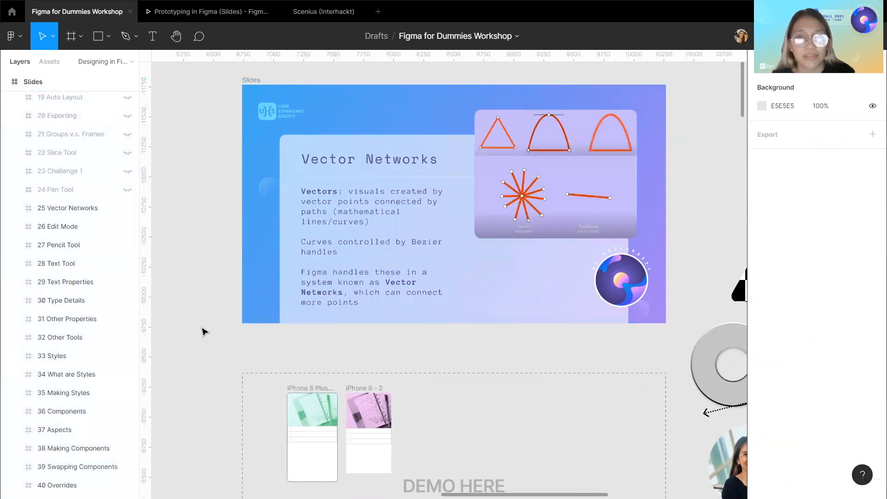
Zoom in to examine the vector network and bezier handle illustrations on the Vector Networks slide.
scroll(203, 332, "right", 1)
scroll(202, 329, "down", 3)
left_click(240, 279)
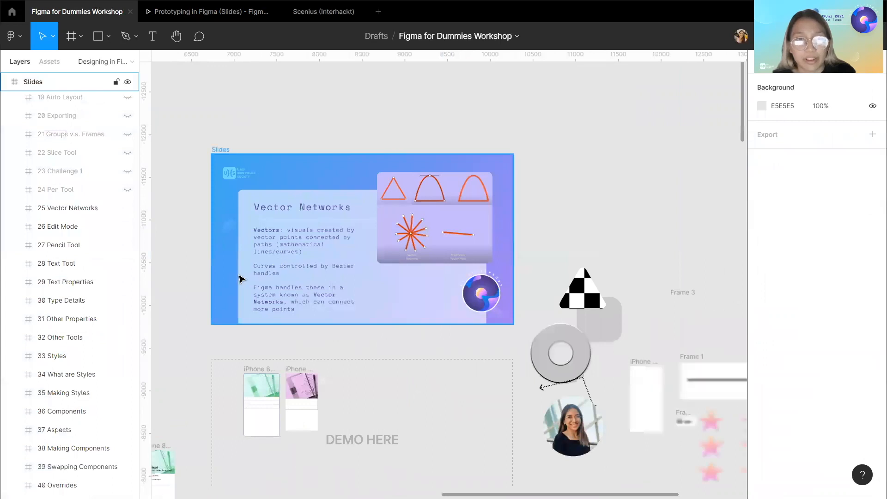
scroll(239, 276, "up", 3)
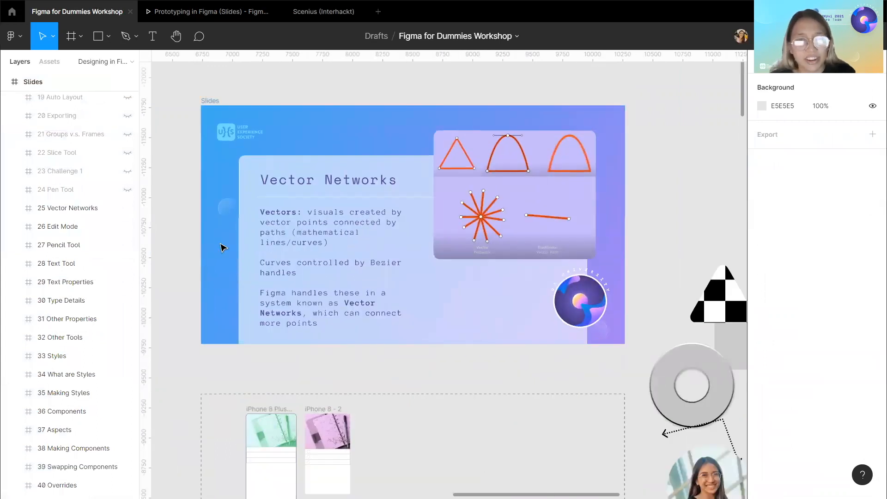
scroll(221, 248, "up", 3)
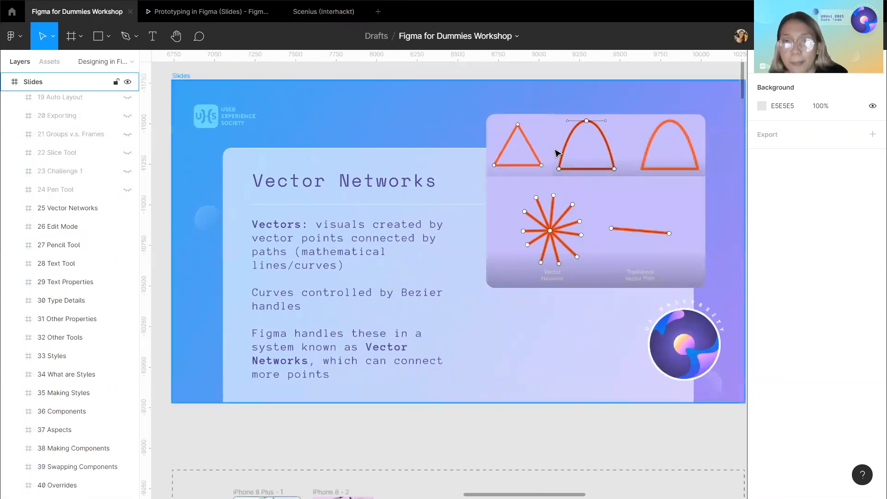
scroll(556, 150, "up", 6)
left_click_drag(555, 150, 505, 226)
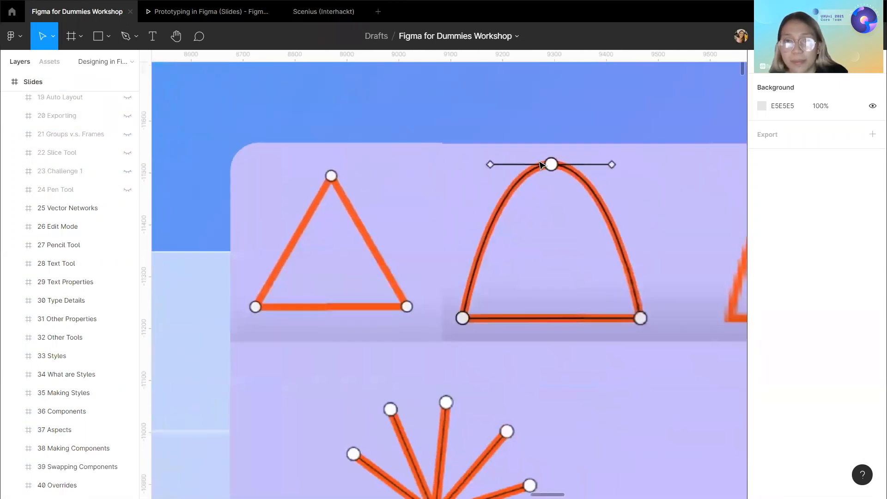
scroll(359, 269, "up", 2)
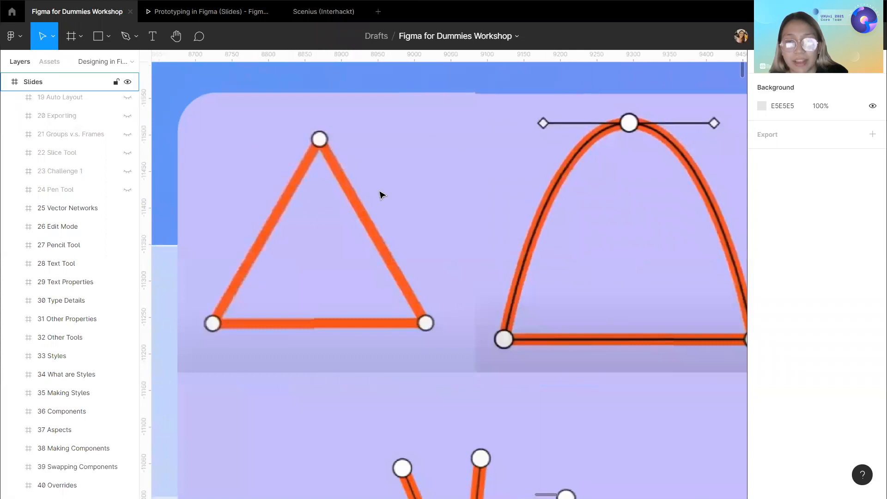
scroll(381, 193, "down", 2)
scroll(382, 194, "up", 1)
scroll(381, 194, "right", 2)
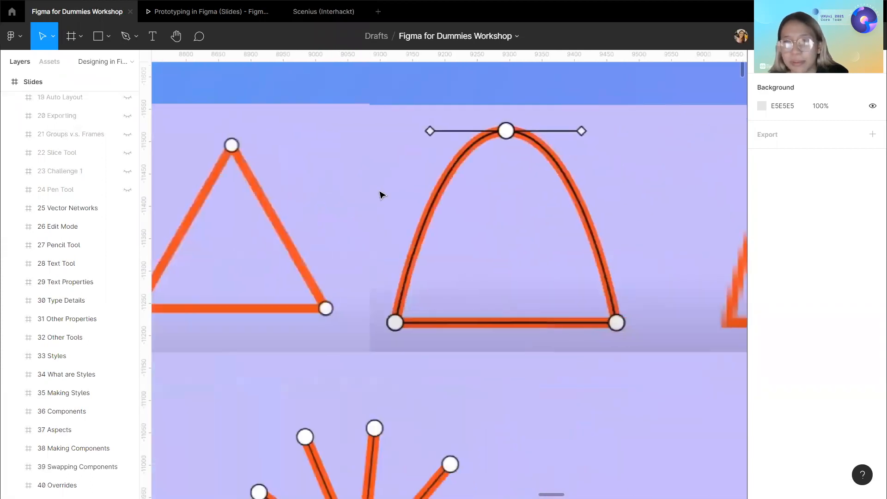
scroll(380, 194, "right", 6)
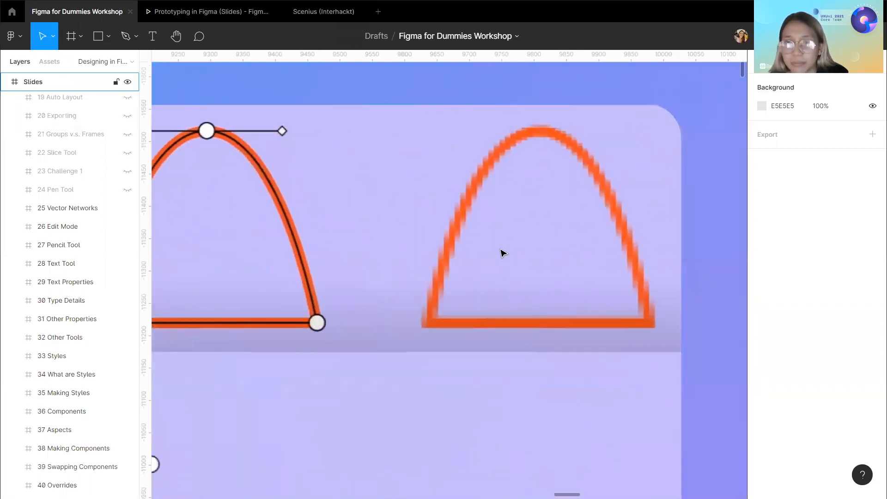
scroll(533, 133, "left", 1)
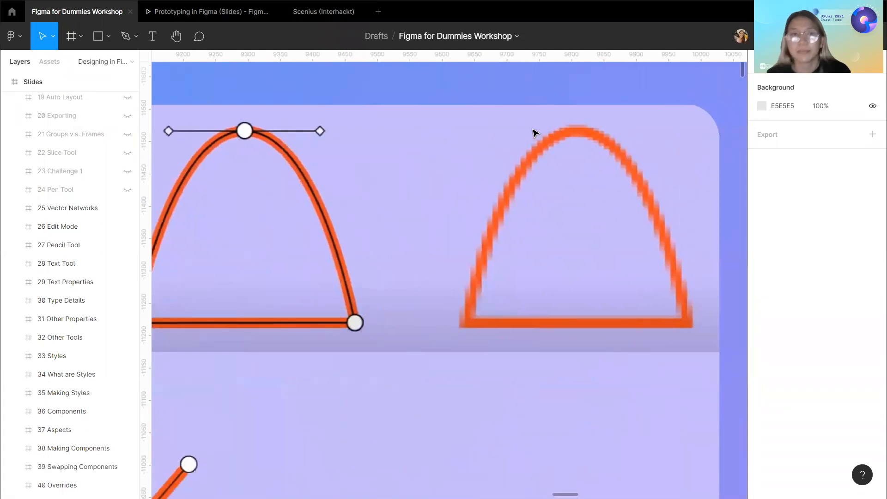
scroll(533, 133, "left", 10)
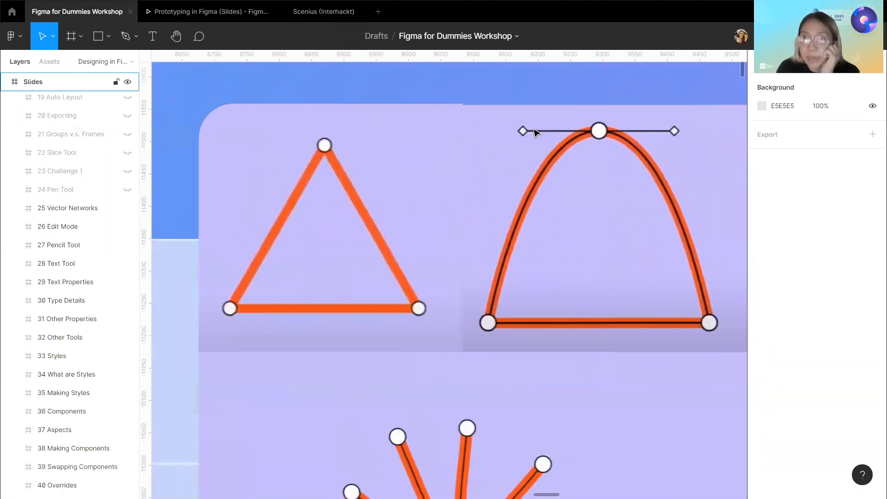
scroll(511, 199, "down", 2)
scroll(511, 199, "up", 3)
scroll(511, 199, "down", 3)
scroll(512, 201, "down", 2)
scroll(513, 201, "up", 1)
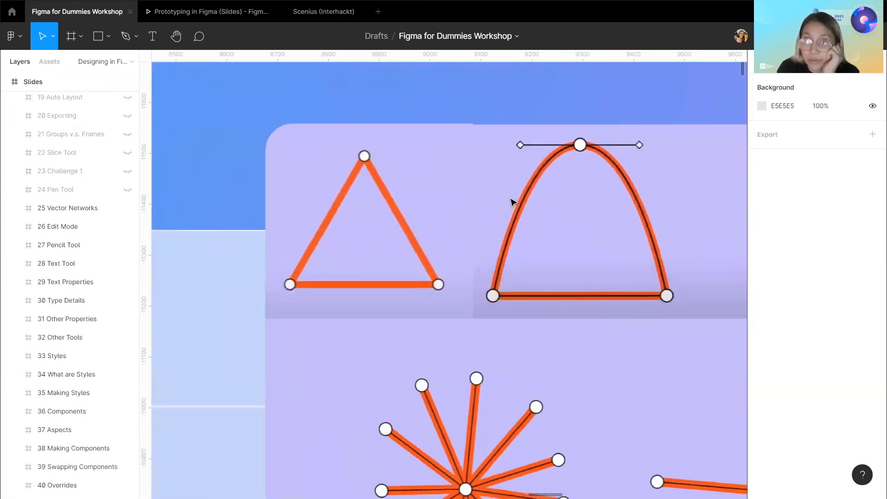
scroll(513, 202, "right", 12)
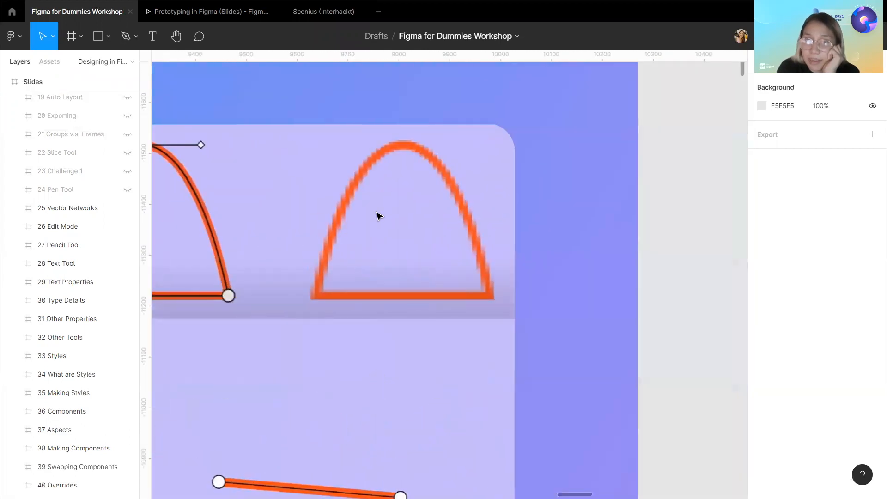
scroll(378, 215, "down", 5)
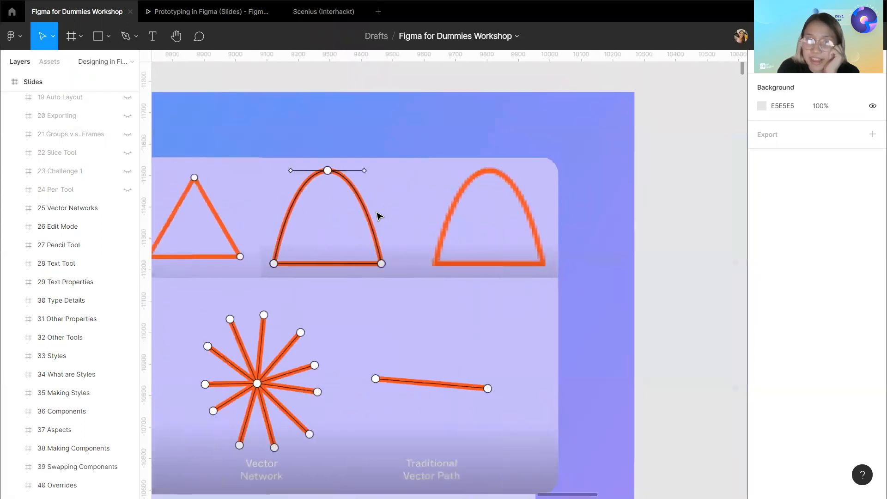
scroll(378, 216, "down", 5)
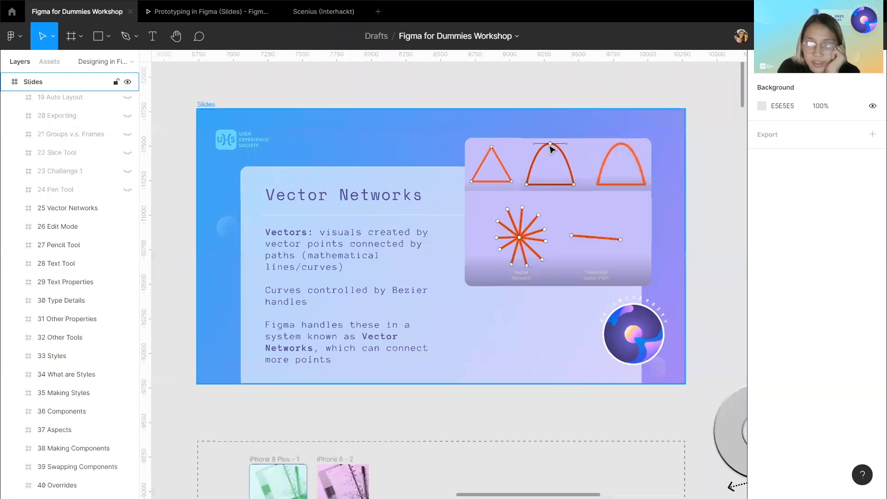
Hide the 25 Vector Networks slide in the Slides frame to reveal the Edit Mode slide.
scroll(386, 322, "right", 2)
scroll(390, 324, "up", 1)
scroll(390, 323, "left", 2)
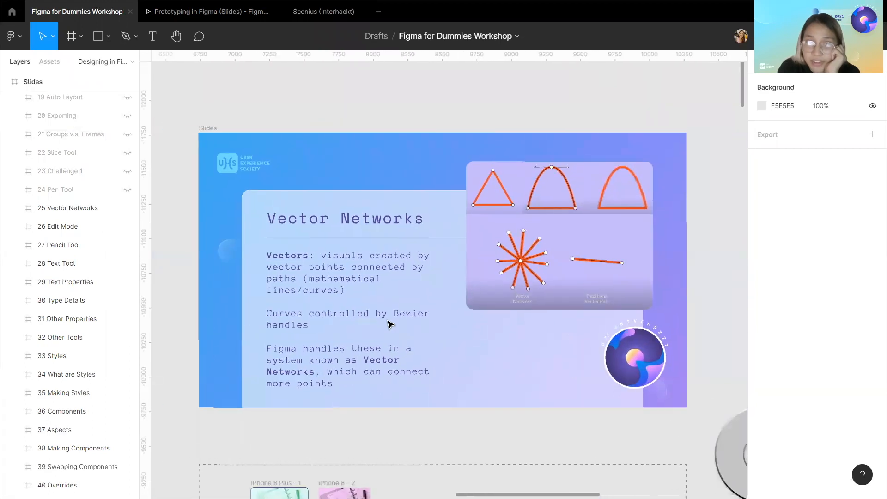
scroll(391, 323, "down", 1)
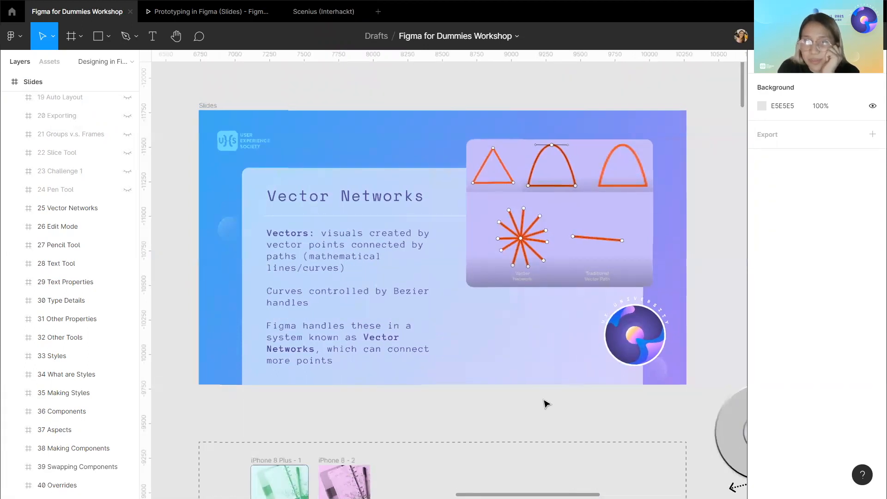
left_click(198, 108)
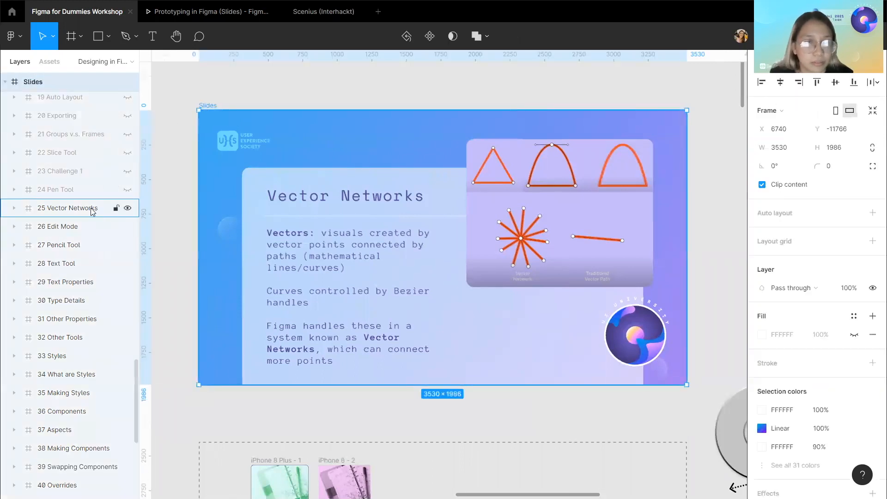
left_click(90, 209)
left_click(127, 208)
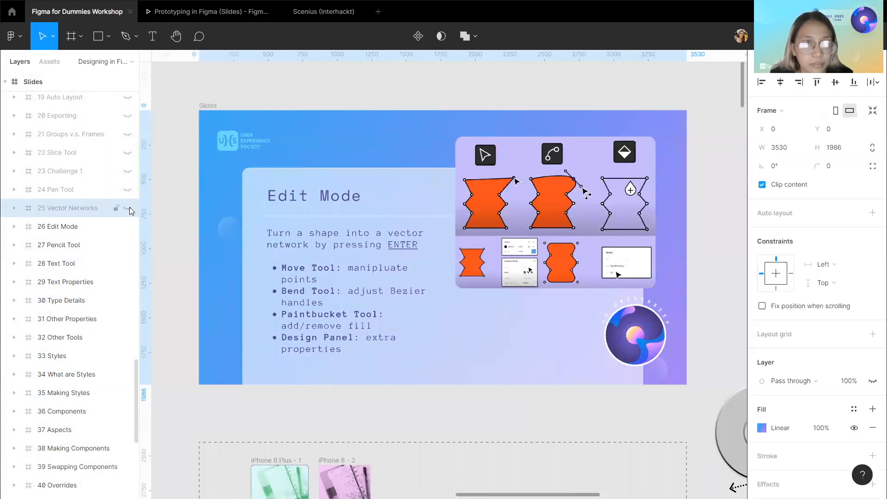
Move the checkered triangle polygon into the DEMO HERE area.
left_click(174, 263)
scroll(159, 255, "down", 1)
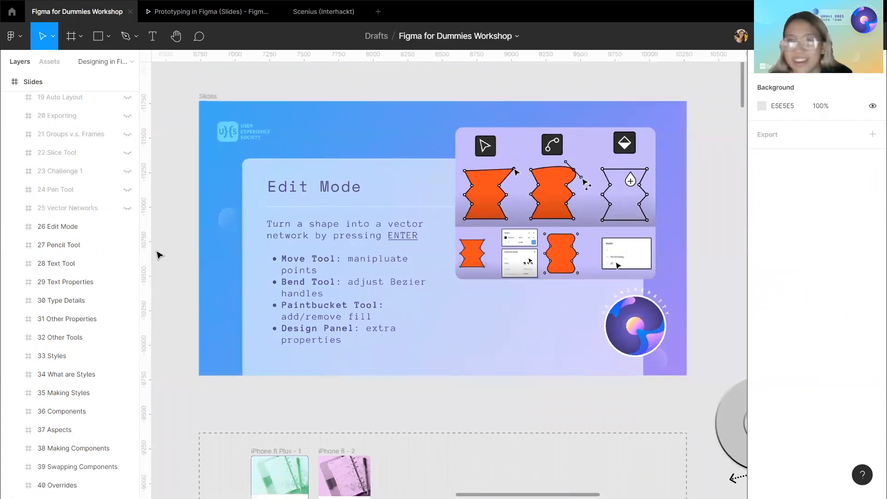
scroll(158, 254, "down", 1)
scroll(437, 314, "down", 2)
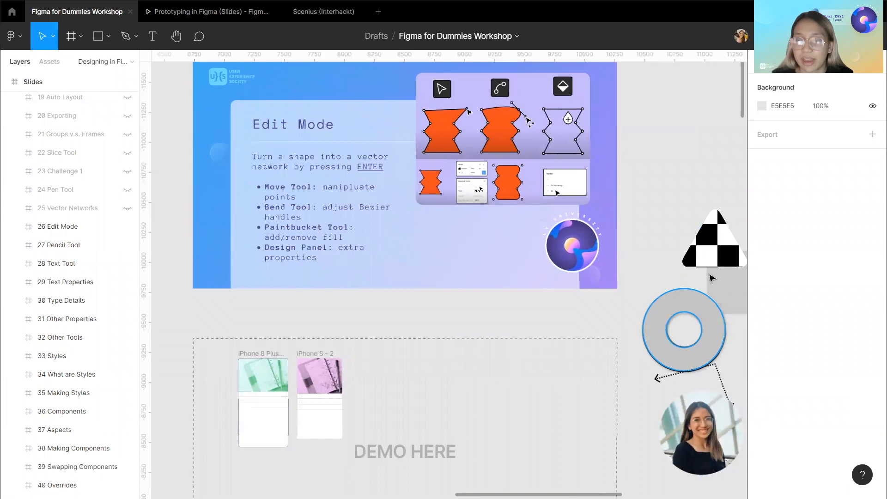
left_click(714, 256)
left_click_drag(713, 257, 424, 405)
scroll(424, 406, "left", 1)
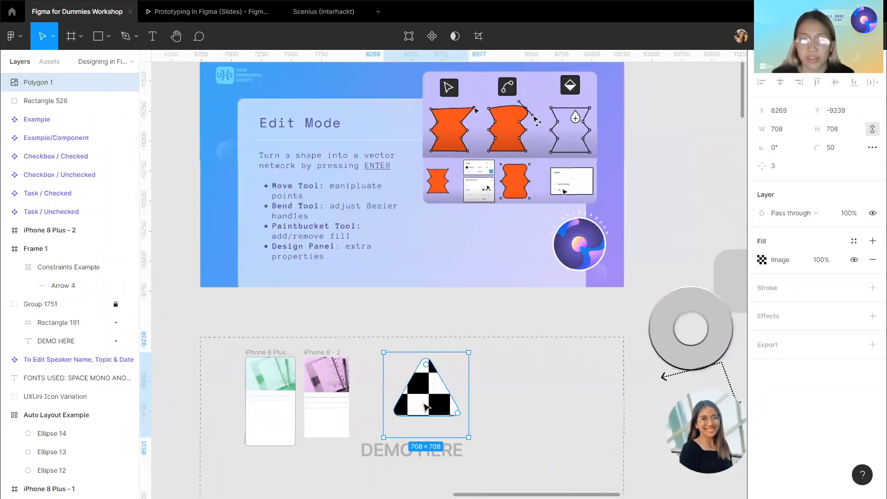
Enter vector edit mode on the triangle and drag its top point to the left.
key("Return")
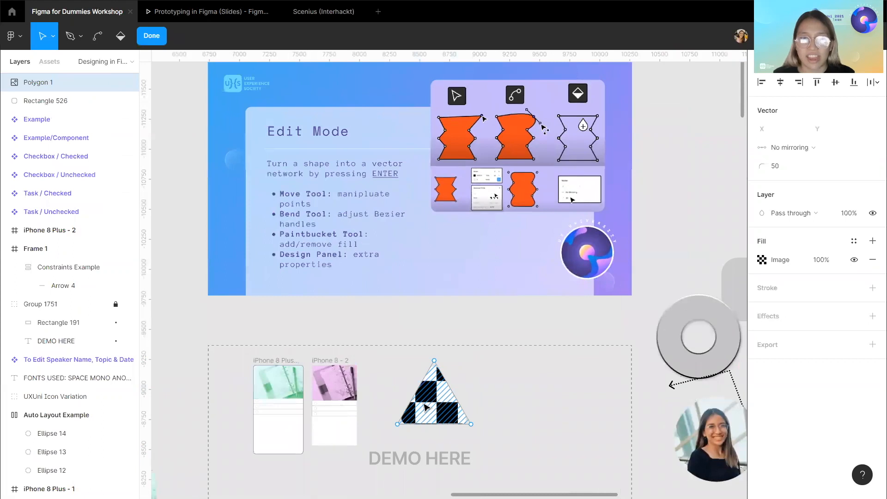
scroll(471, 359, "down", 1)
scroll(430, 364, "up", 1)
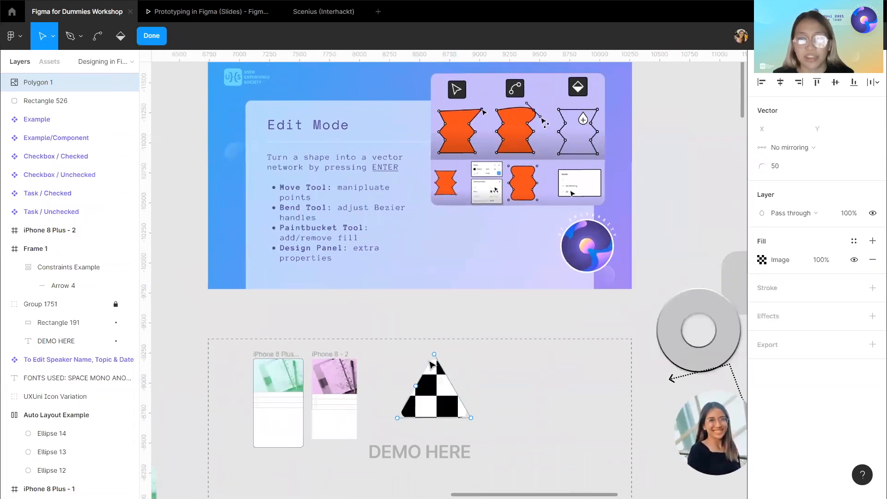
scroll(432, 365, "down", 1)
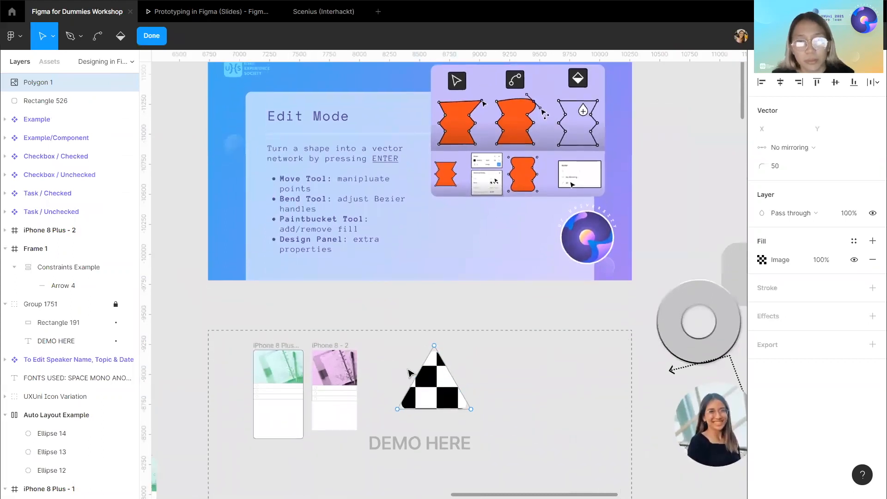
scroll(416, 365, "up", 5)
left_click(412, 277)
left_click_drag(437, 280, 406, 311)
scroll(406, 312, "down", 5)
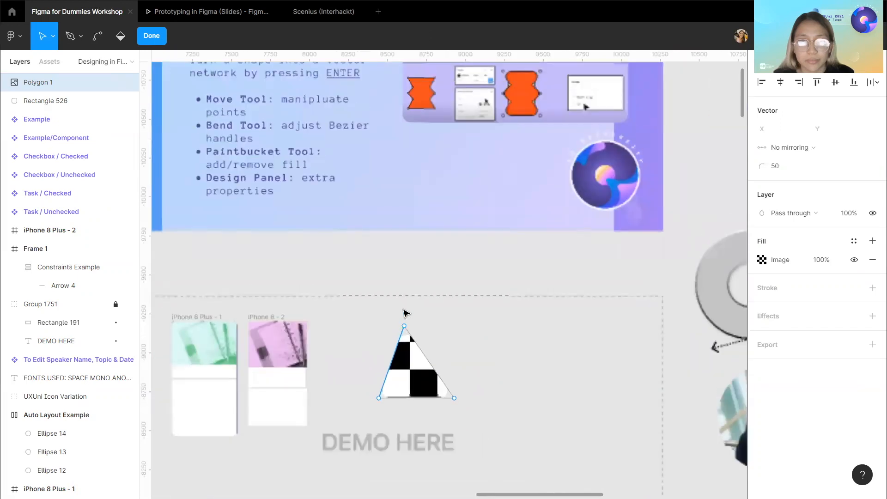
scroll(406, 314, "up", 2)
Curve the triangle's top point with the Bend tool, pulling out bezier handles.
left_click(98, 44)
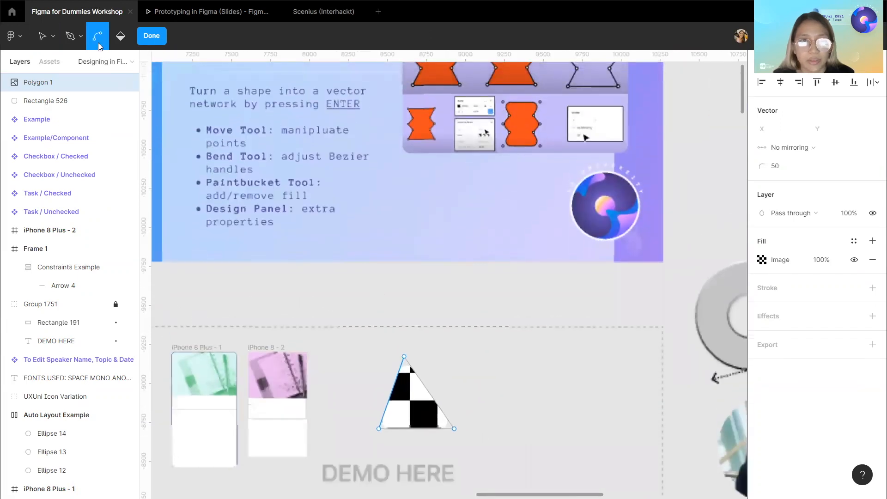
scroll(427, 390, "up", 3)
scroll(408, 360, "down", 5)
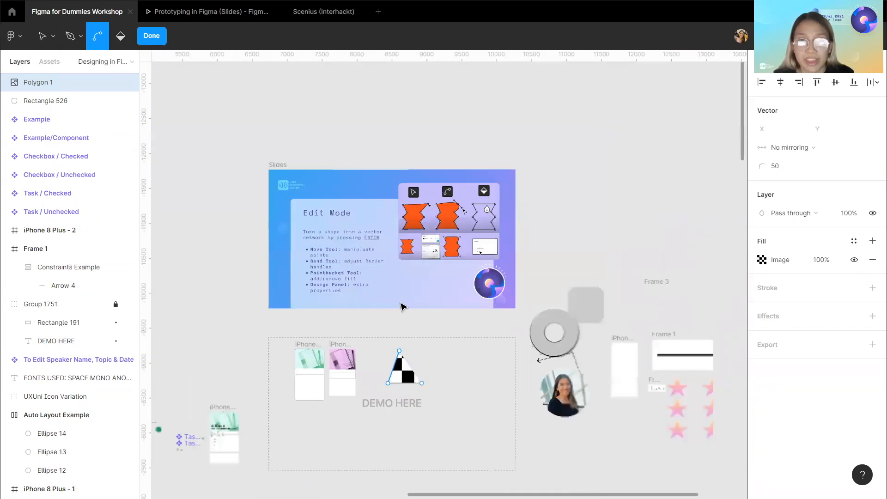
scroll(402, 307, "up", 5)
scroll(414, 359, "down", 5)
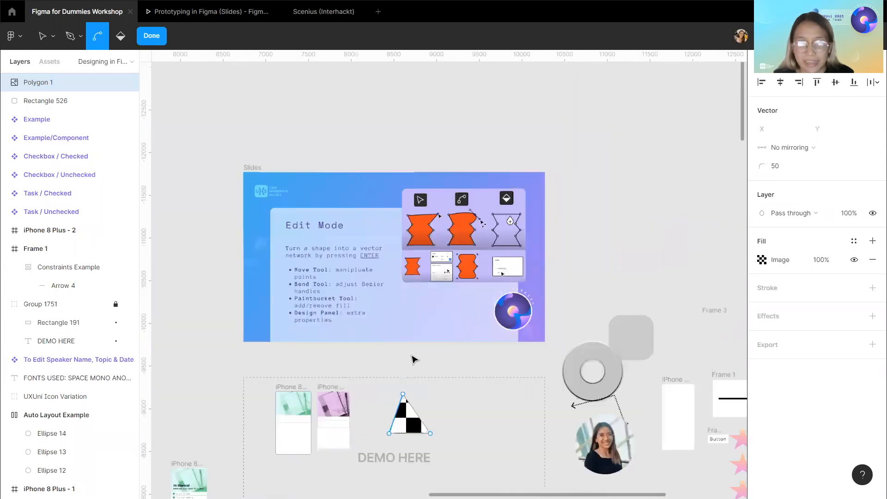
scroll(397, 421, "up", 5)
left_click(428, 264)
left_click_drag(428, 263, 515, 233)
scroll(514, 233, "down", 5)
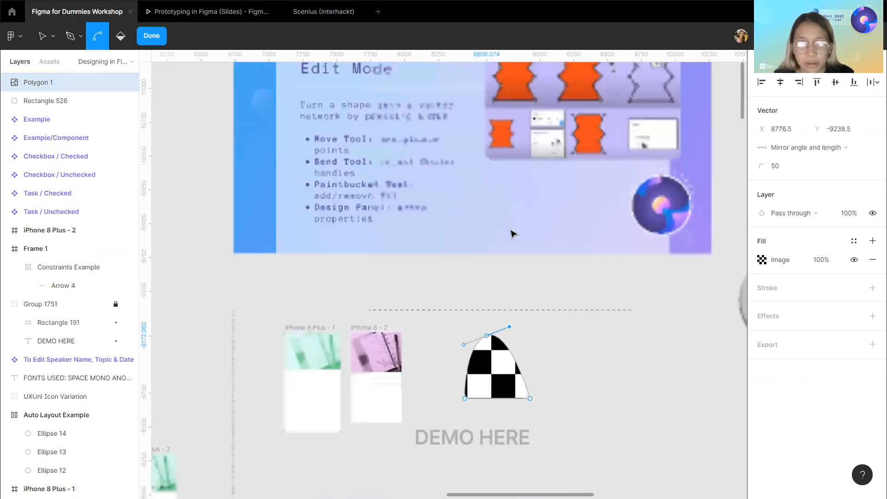
scroll(512, 233, "right", 4)
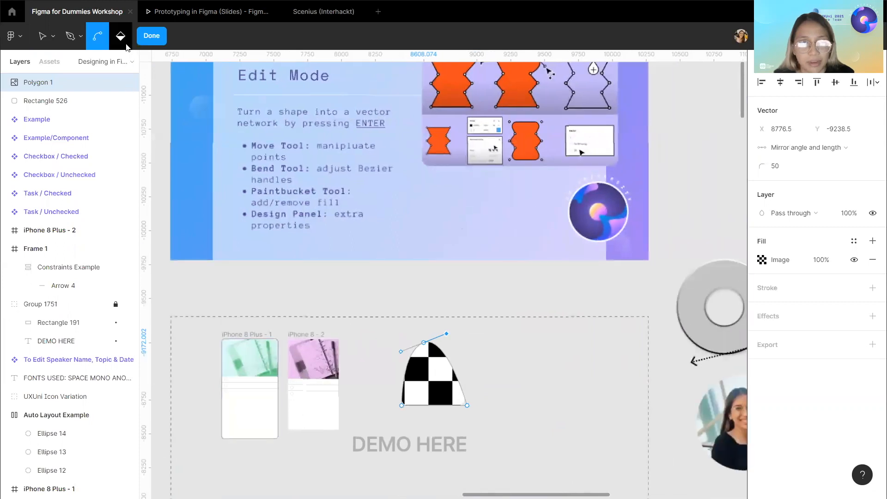
Remove the shape's fill with the Paint Bucket tool, then undo it.
left_click(123, 41)
left_click(426, 388)
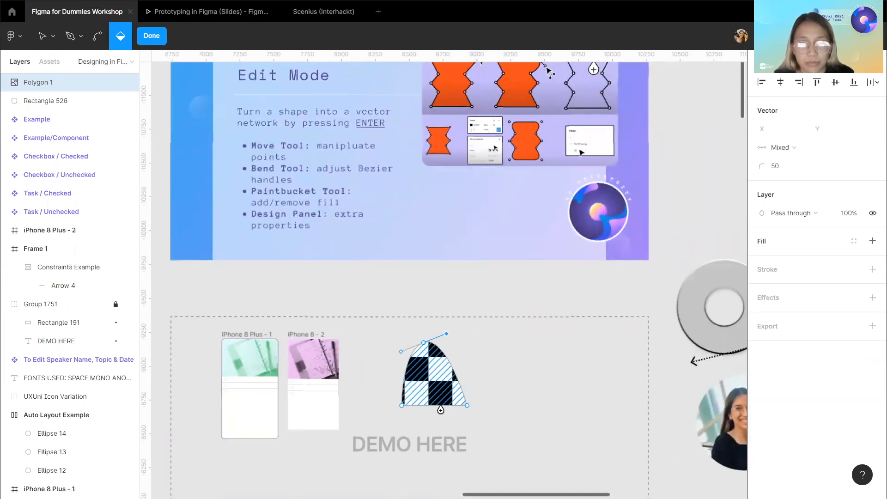
key("ctrl+z")
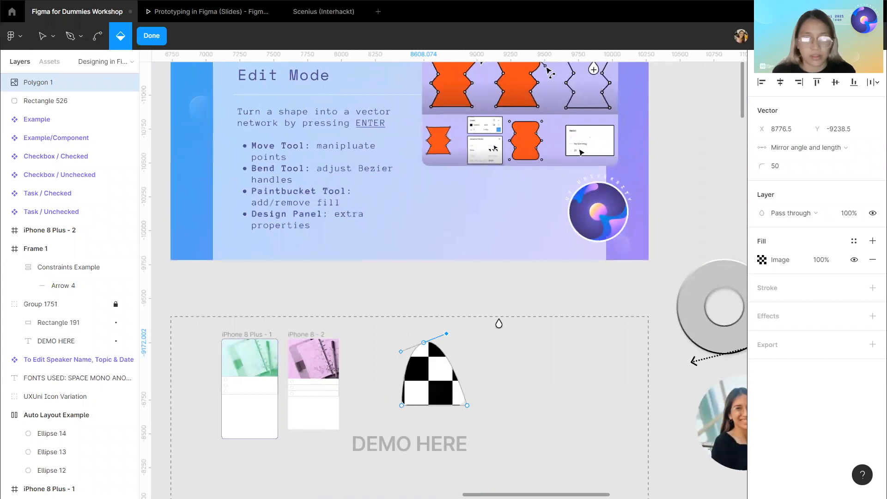
Leave vector edit mode on the reshaped triangle.
scroll(513, 295, "left", 2)
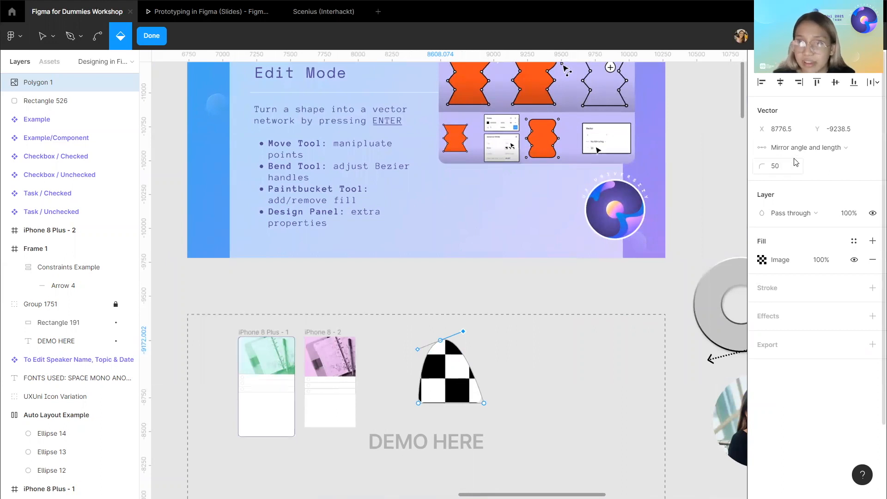
scroll(397, 225, "up", 1)
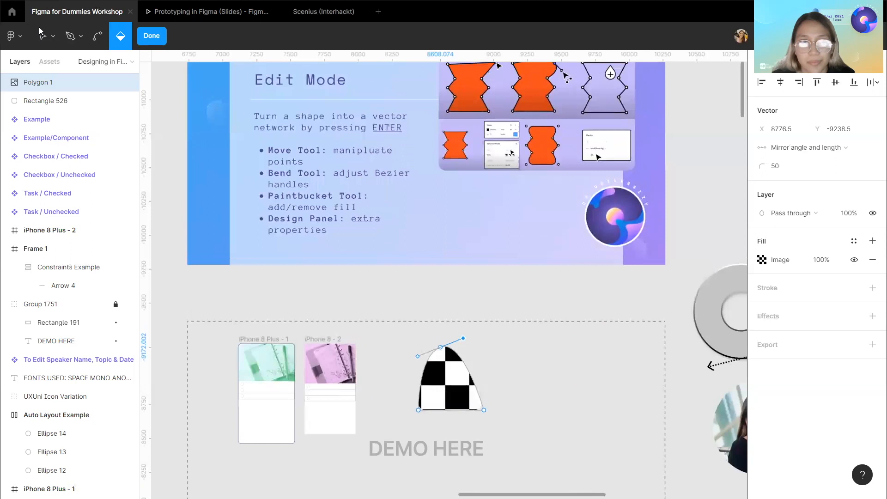
left_click(40, 39)
scroll(393, 231, "up", 5)
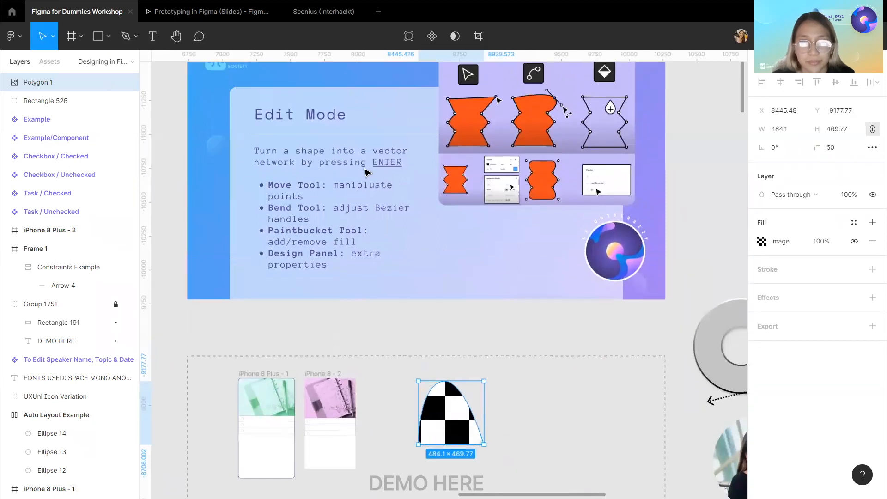
Hide the 26 Edit Mode slide in the Slides frame to reveal the Pencil Tool slide.
left_click(193, 79)
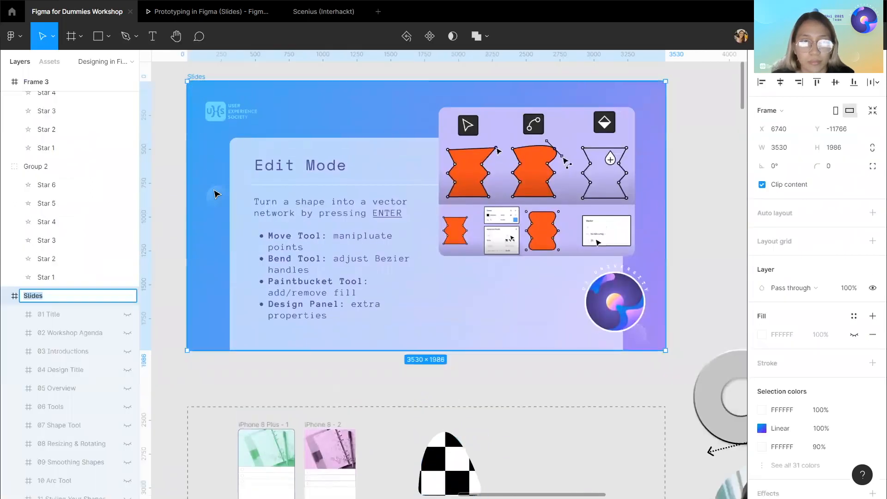
scroll(123, 240, "down", 5)
scroll(124, 255, "down", 6)
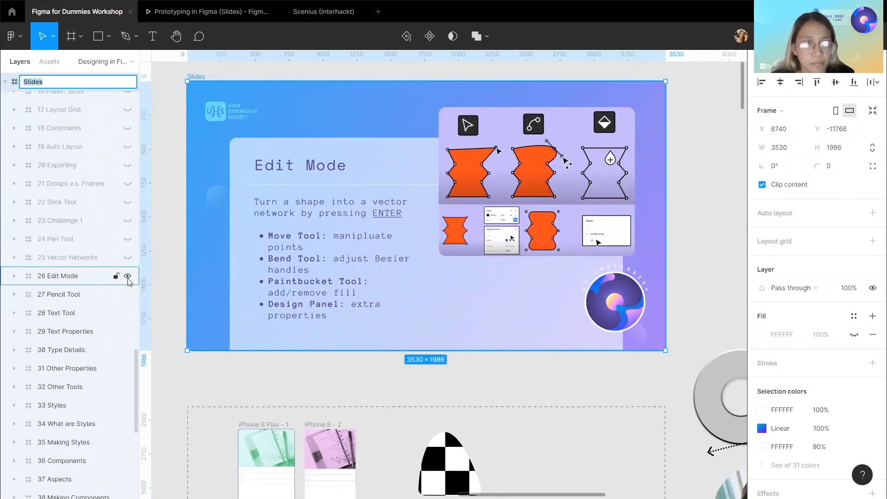
left_click(128, 276)
left_click(353, 386)
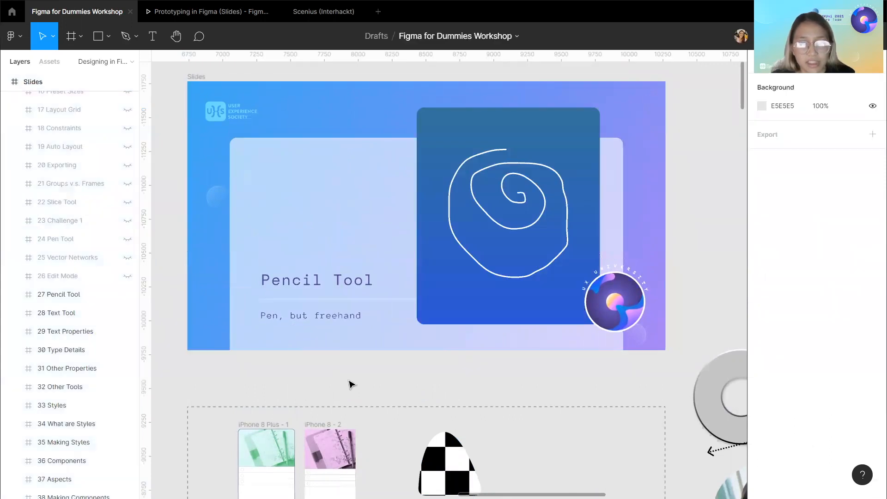
Draw a freehand scribble about 700 × 650 with the Pencil tool in the demo area.
scroll(531, 219, "down", 2)
left_click(525, 188)
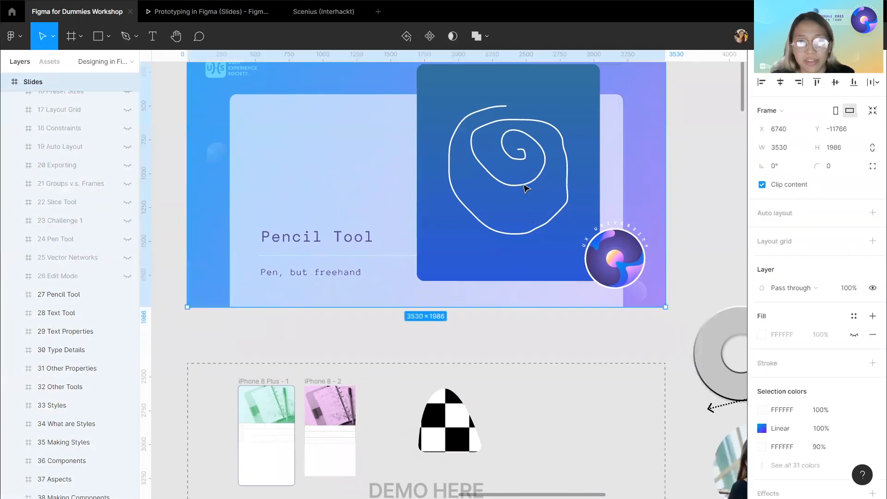
left_click(452, 342)
scroll(451, 341, "down", 1)
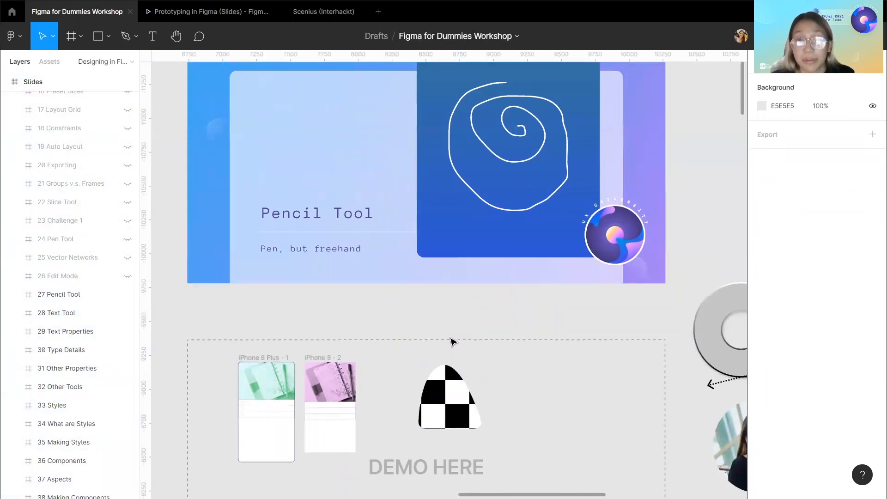
scroll(452, 342, "down", 2, "ctrl")
left_click(135, 36)
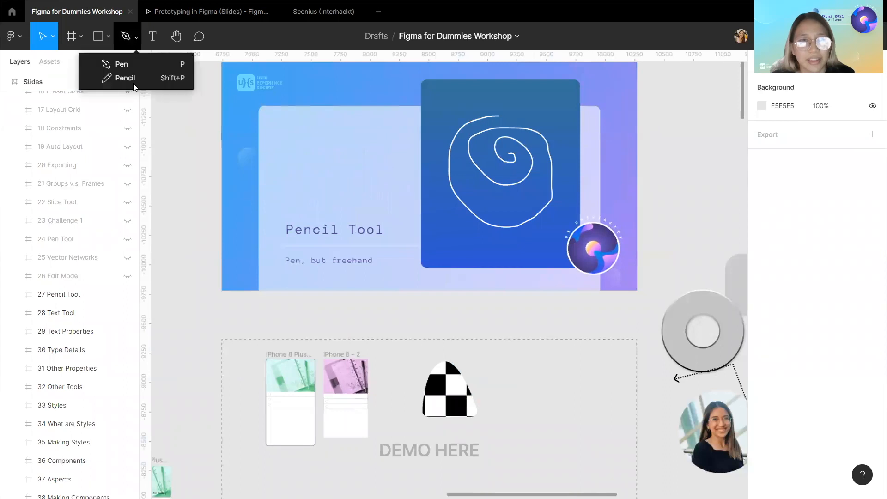
left_click(123, 77)
mouse_move(561, 400)
left_mouse_down()
mouse_move(527, 382)
mouse_move(564, 386)
mouse_move(543, 374)
mouse_move(569, 403)
mouse_move(570, 390)
mouse_move(564, 401)
mouse_move(607, 387)
mouse_move(596, 372)
left_mouse_up()
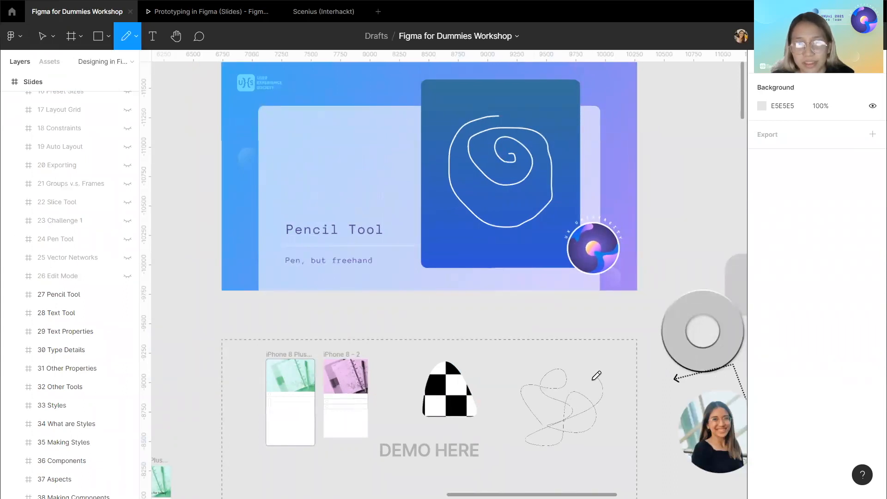
Select the pencil scribble and set its stroke weight to 10.
scroll(594, 369, "right", 2)
scroll(594, 369, "down", 1)
left_click(42, 36)
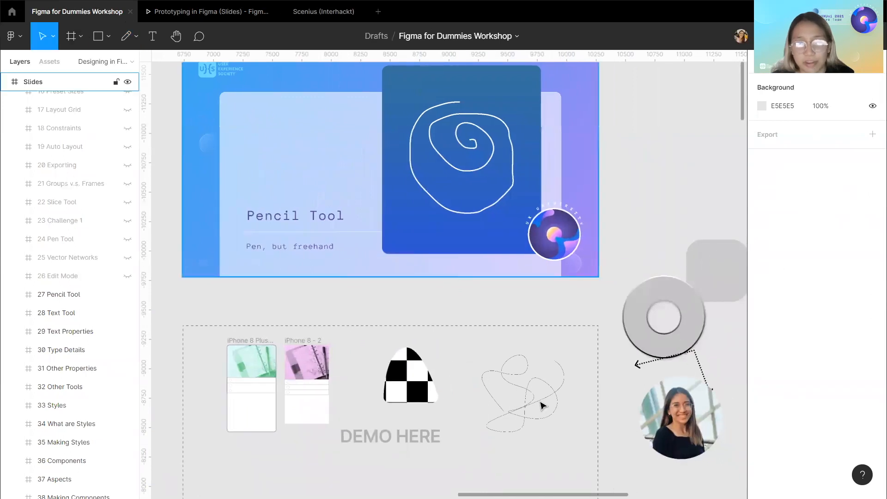
left_click(534, 402)
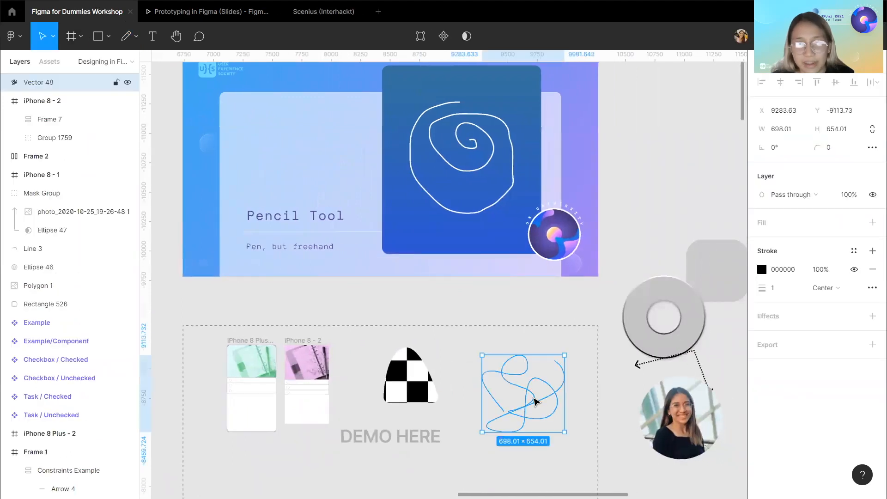
left_click(793, 293)
key("Return")
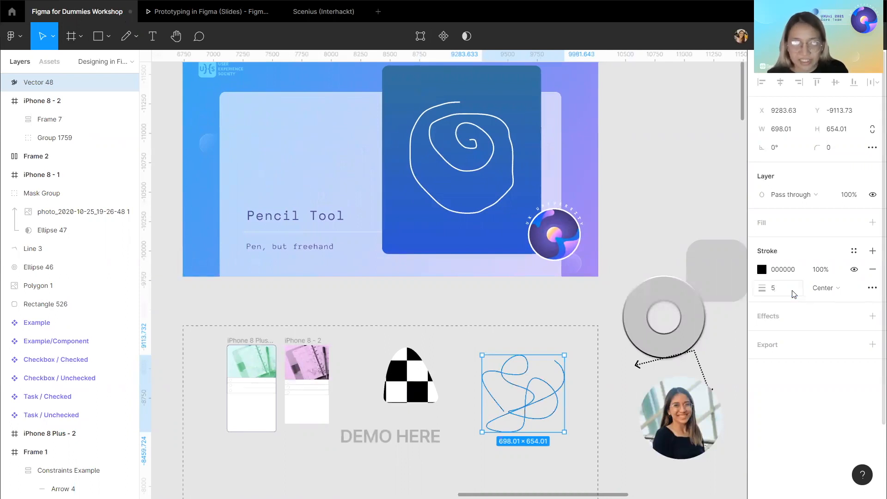
left_click(793, 294)
type("10")
key("Return")
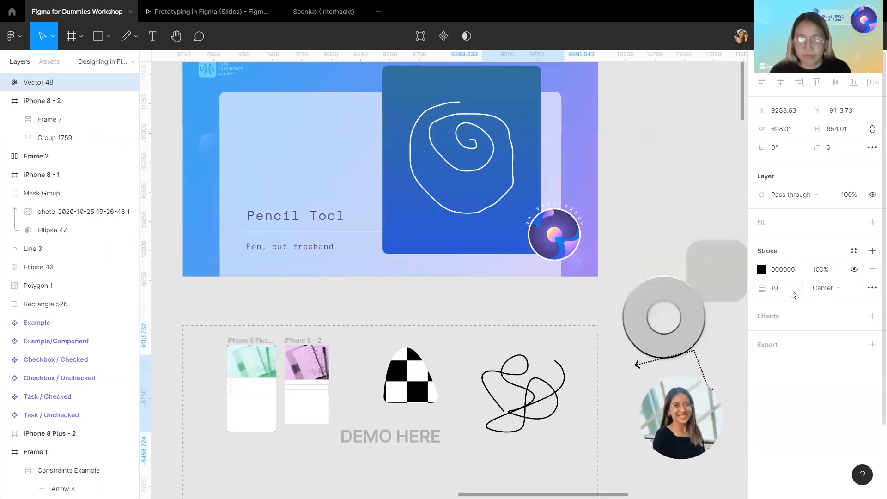
Hide the 27 Pencil Tool slide in the Slides frame to reveal the Text Tool slide.
left_click(646, 233)
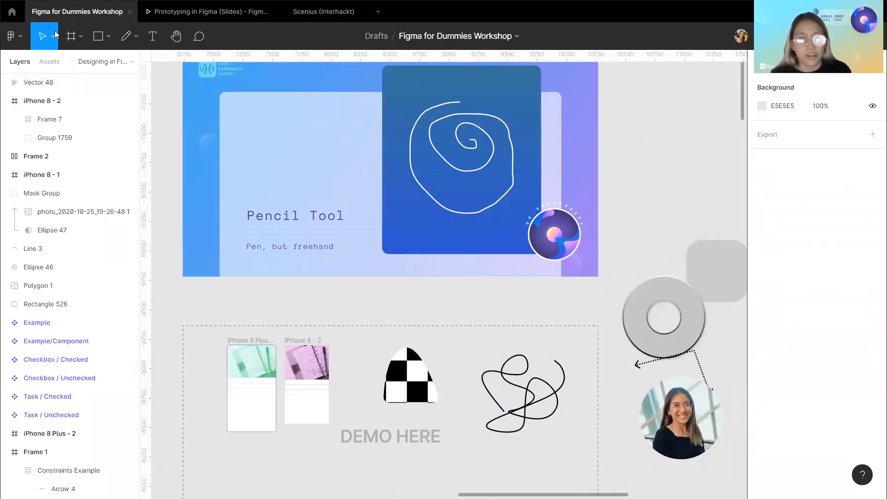
scroll(233, 103, "up", 2)
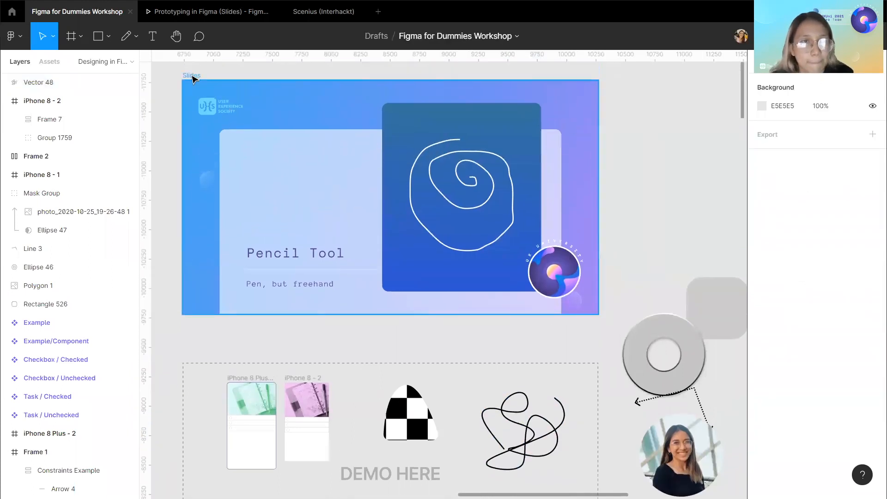
left_click(192, 76)
scroll(76, 258, "down", 10)
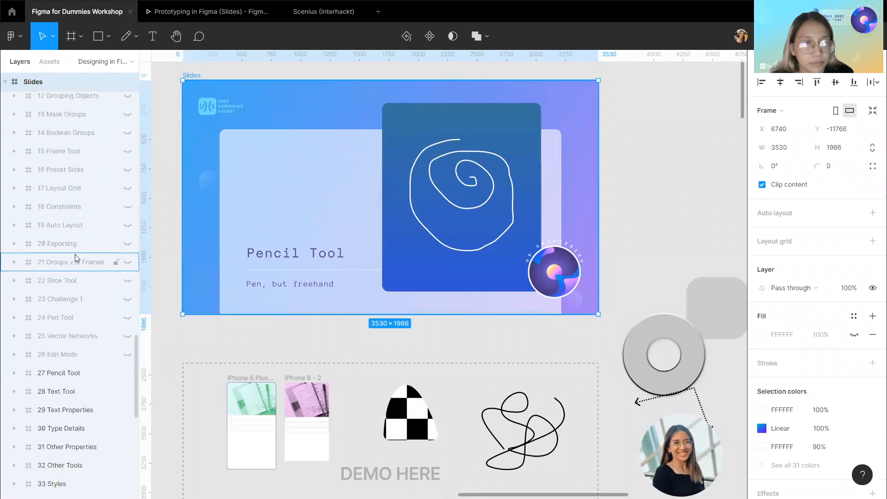
left_click(127, 342)
left_click(128, 342)
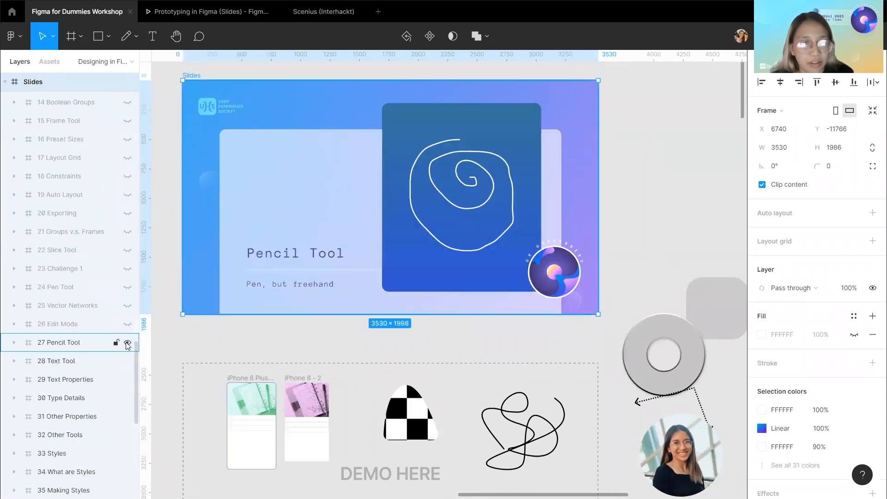
left_click(127, 345)
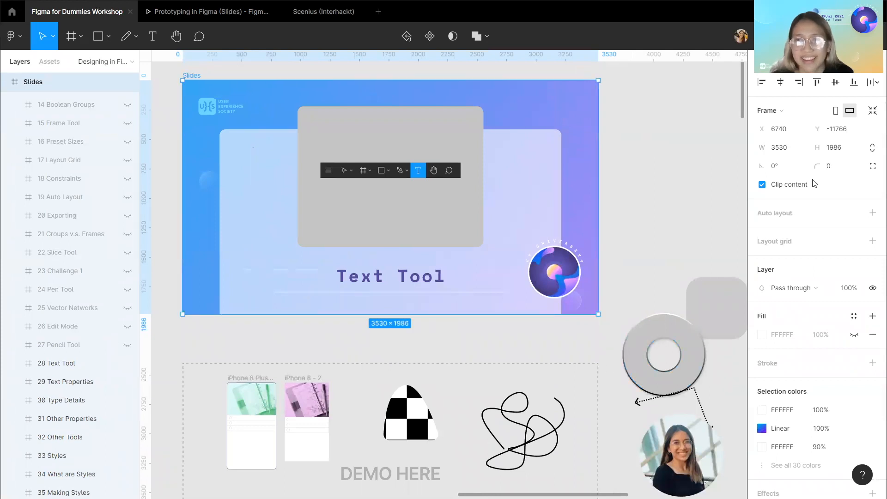
Create a text layer reading "hello" with the Text tool just above the demo area.
left_click(420, 357)
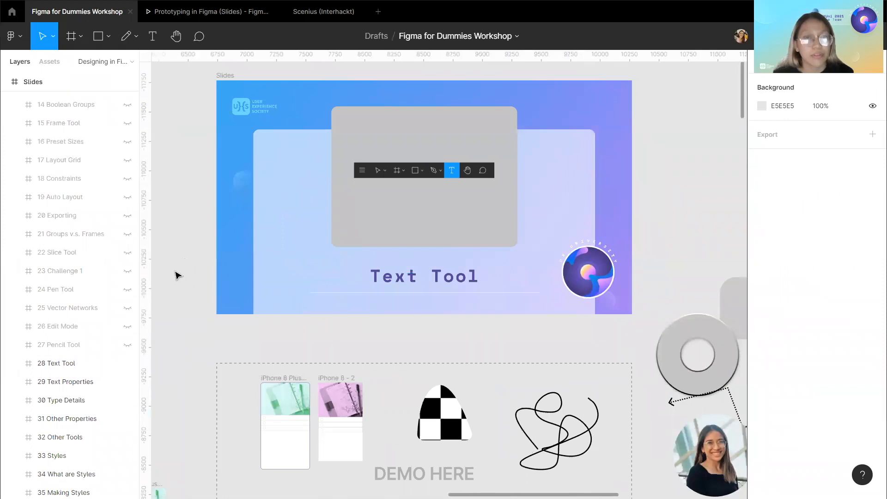
scroll(241, 116, "up", 1)
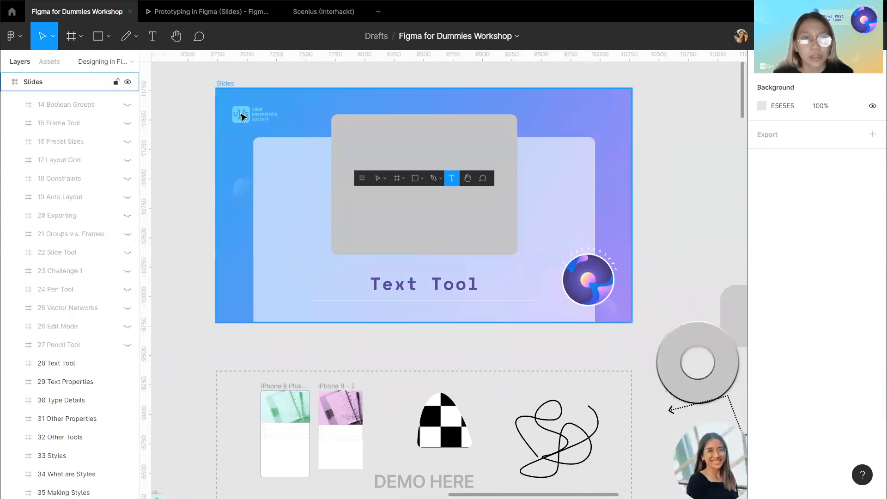
left_click(152, 36)
scroll(480, 329, "down", 2)
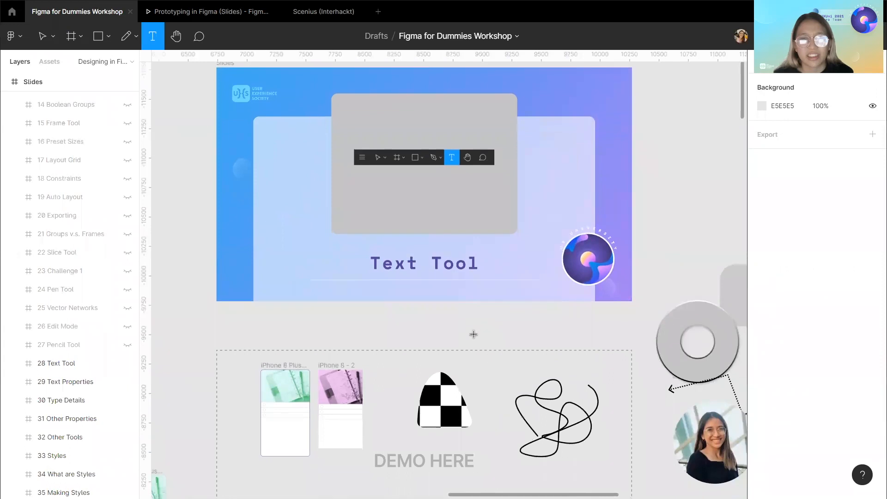
left_click(474, 334)
type("hello")
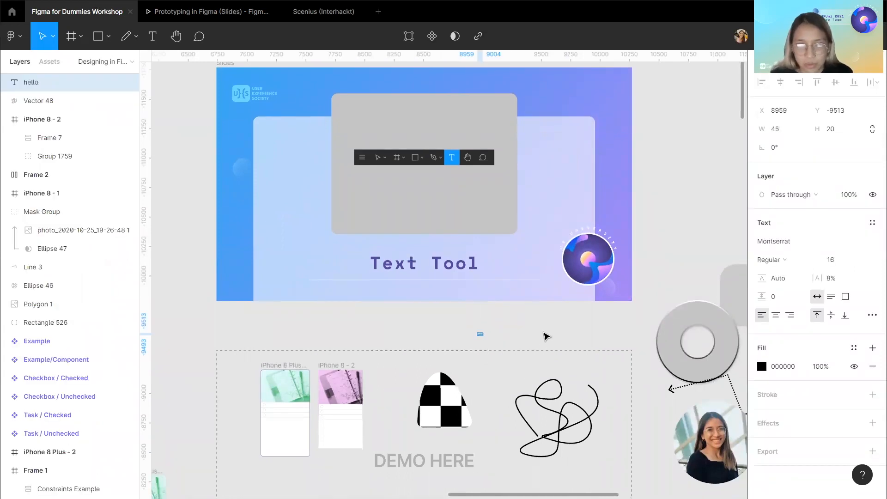
left_click(550, 333)
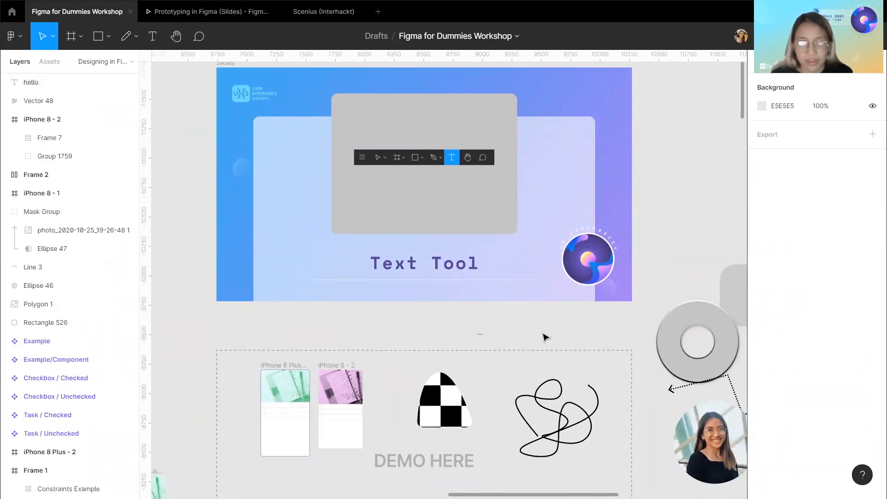
Hide the 28 Text Tool slide in the Slides frame to reveal the Text Properties slide.
scroll(232, 74, "up", 1)
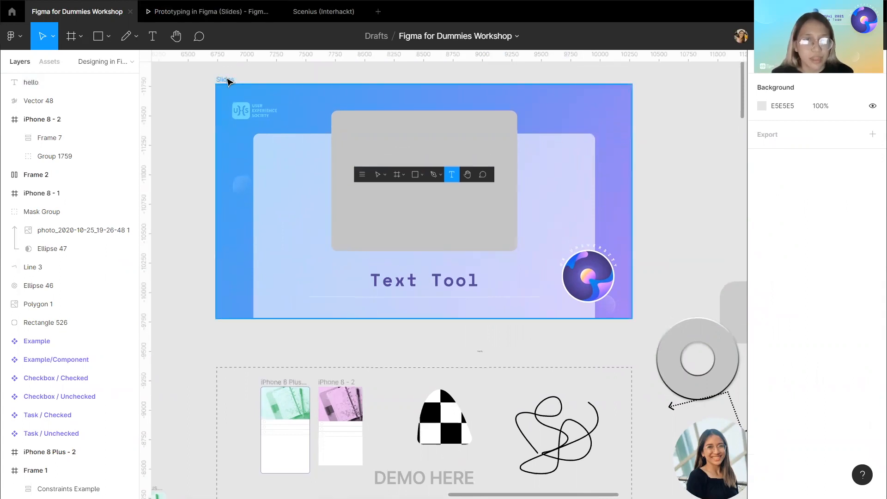
left_click(227, 82)
scroll(52, 294, "down", 5)
scroll(52, 295, "down", 1)
left_click(128, 389)
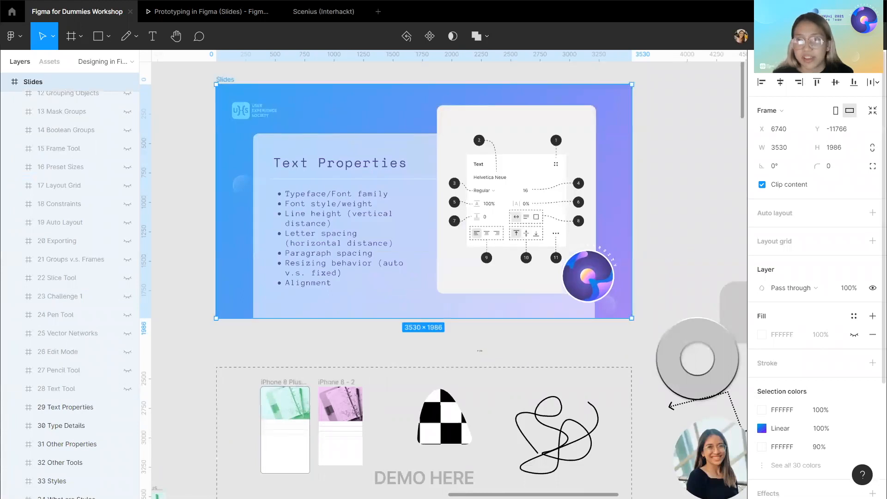
Select the hello text and set its font weight to Bold.
left_click(480, 351)
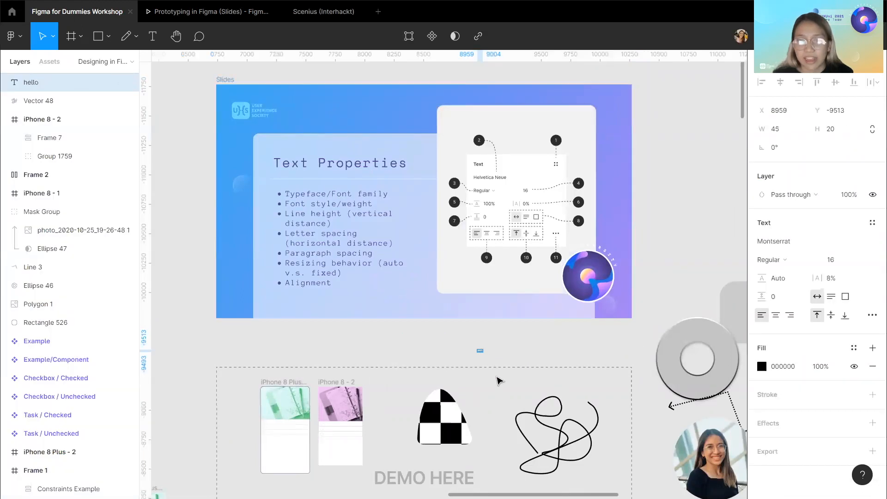
scroll(359, 256, "up", 1)
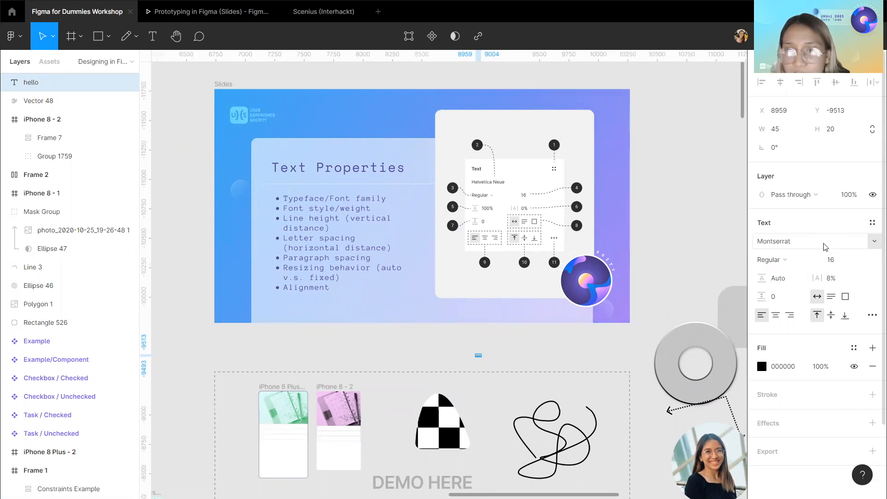
left_click(792, 264)
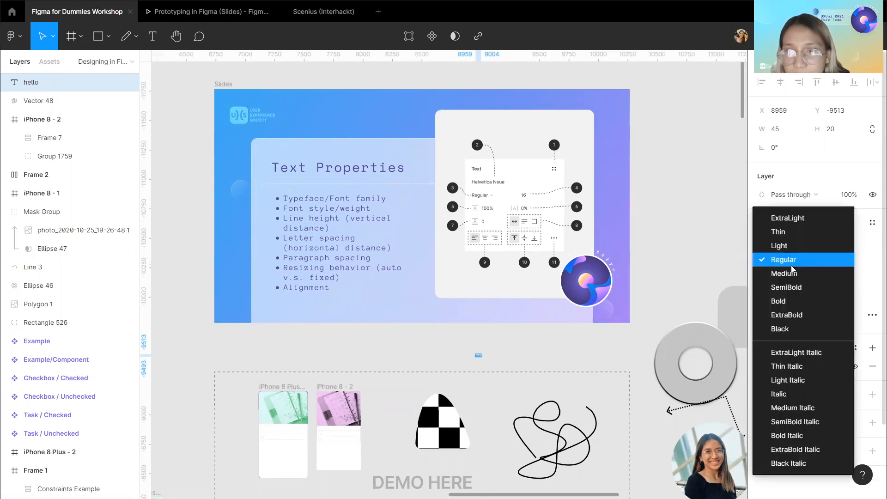
left_click(796, 301)
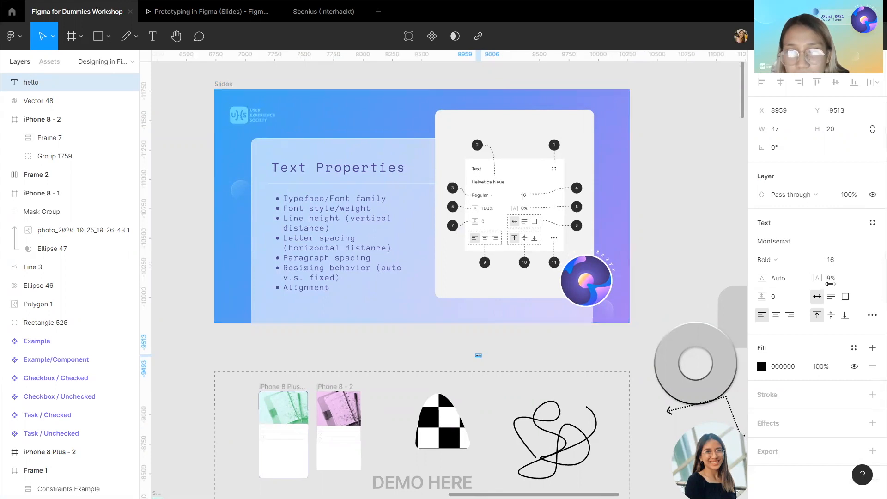
Set the hello text's font size to 100.
left_click(852, 259)
type("10")
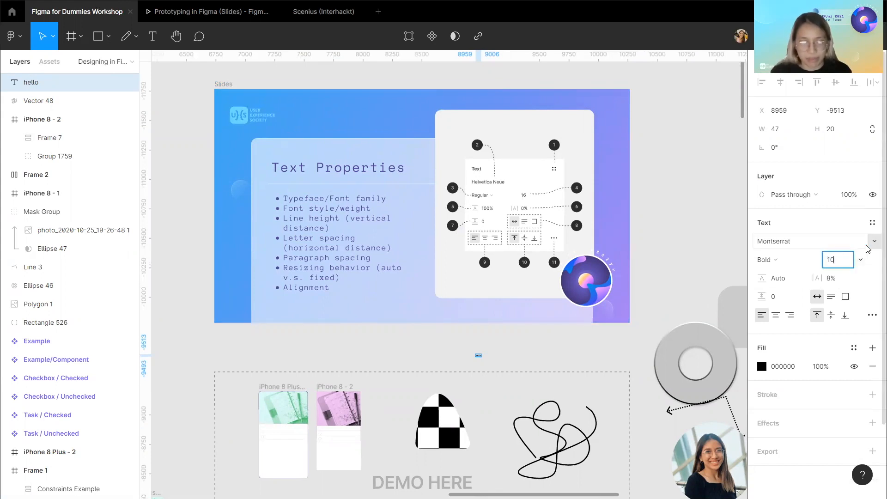
type("0")
key("Return")
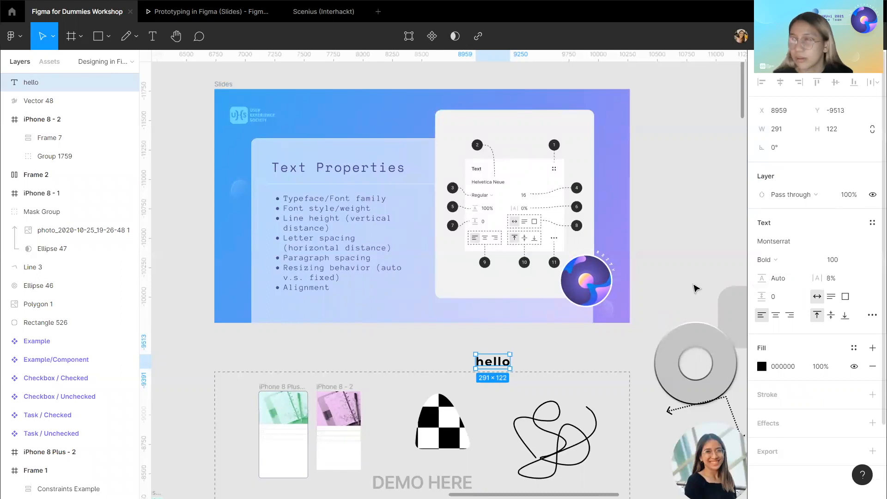
Set the text's line height to 150% and its letter spacing to 10%.
left_click(782, 283)
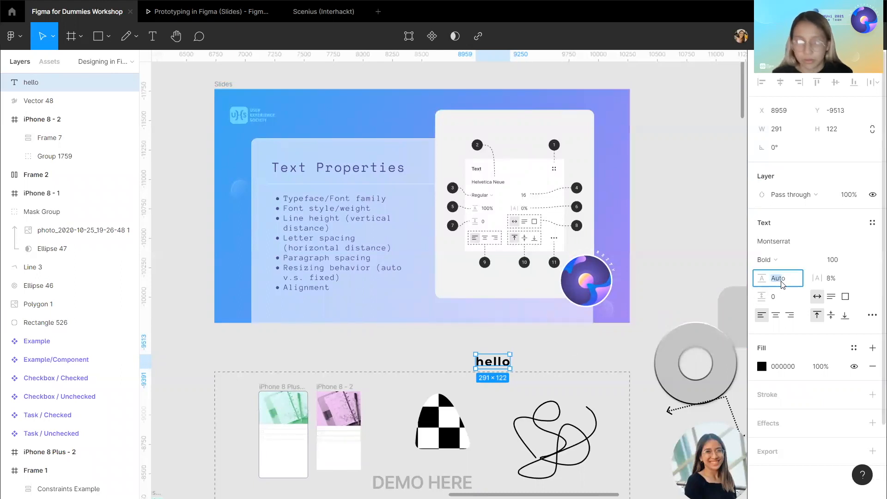
left_click(782, 283)
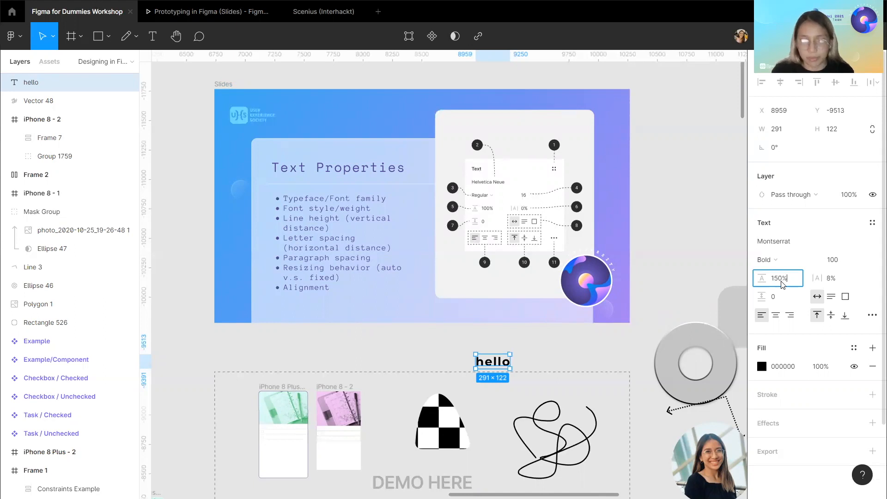
type("150%")
key("Return")
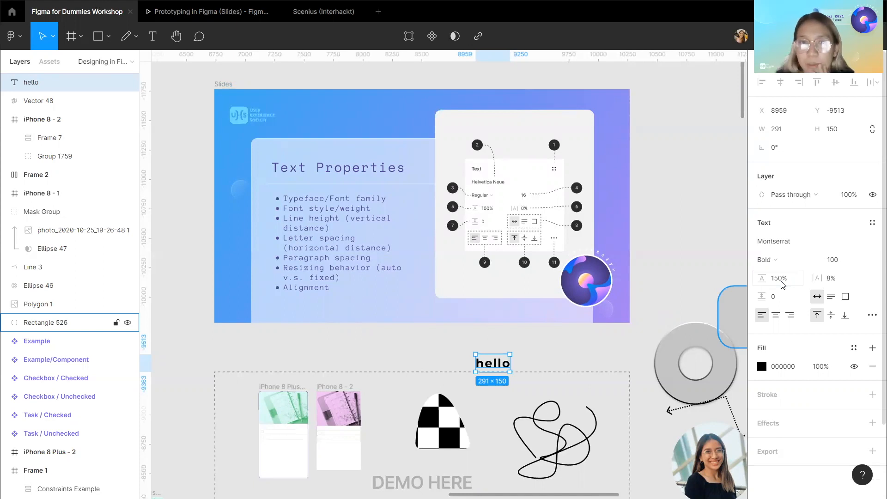
left_click(839, 278)
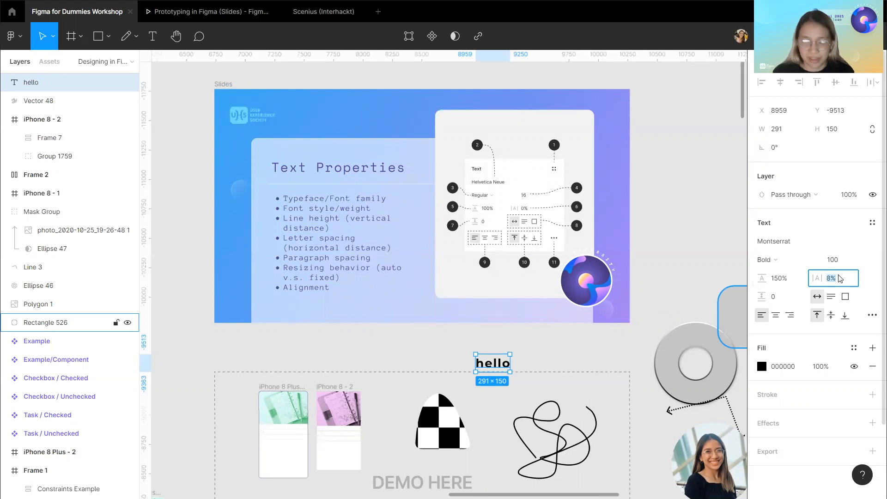
key("Return")
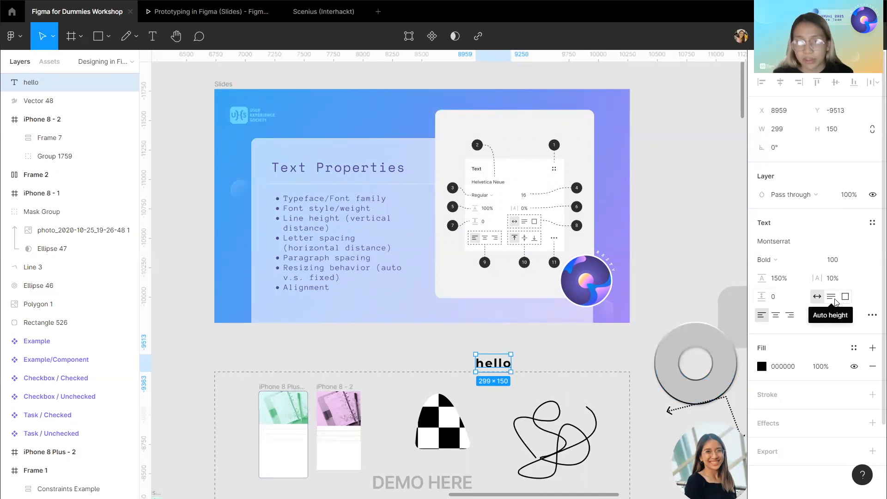
Edit the text content to read "Helllos".
double_click(499, 368)
type("Hellosdasmoasmdoas")
key("BackSpace")
key("BackSpace")
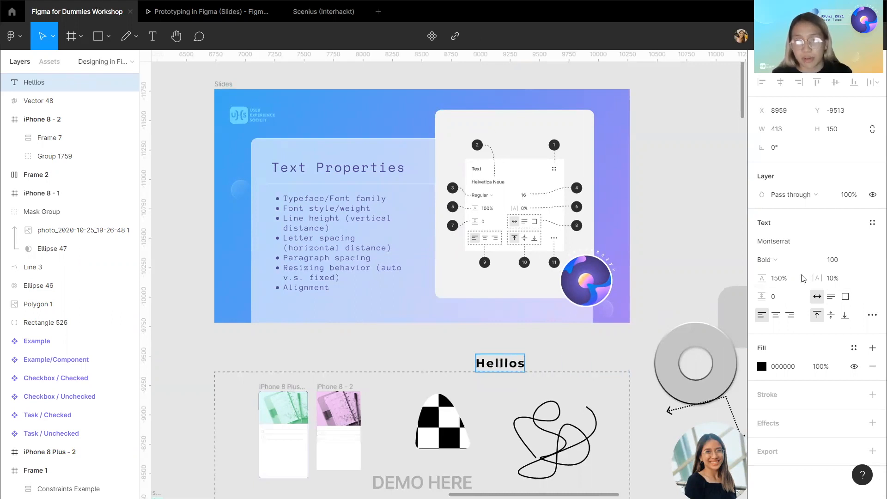
Switch the text box to fixed size and trim the text back to "He".
left_click(846, 297)
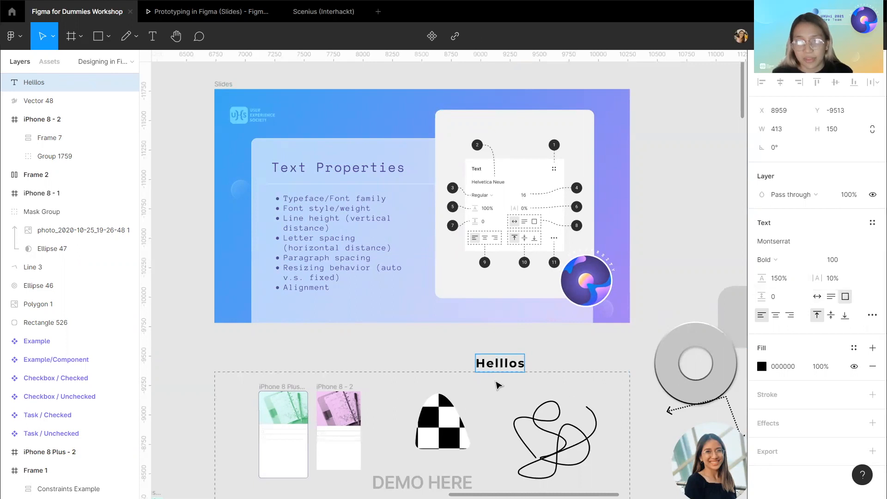
type("aaaaaa")
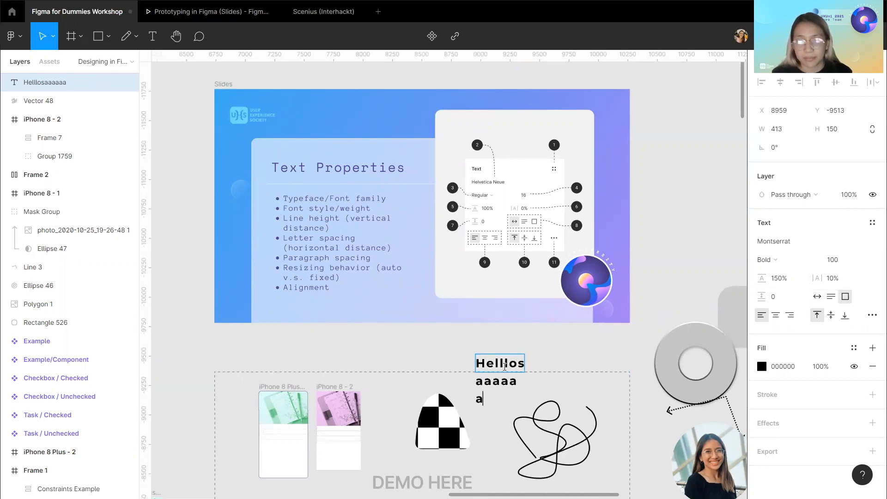
key("BackSpace")
key("BackSpace")
key("BackSpace")
key("BackSpace")
key("BackSpace")
key("BackSpace")
key("BackSpace")
key("BackSpace")
key("BackSpace")
key("BackSpace")
key("BackSpace")
key("BackSpace")
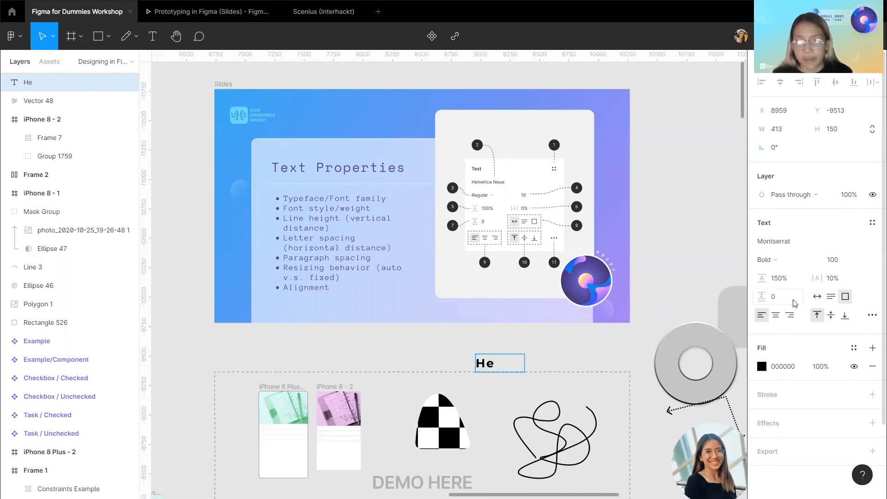
Switch the text box to auto height and extend the text to "Hellooooooooooo".
left_click(831, 296)
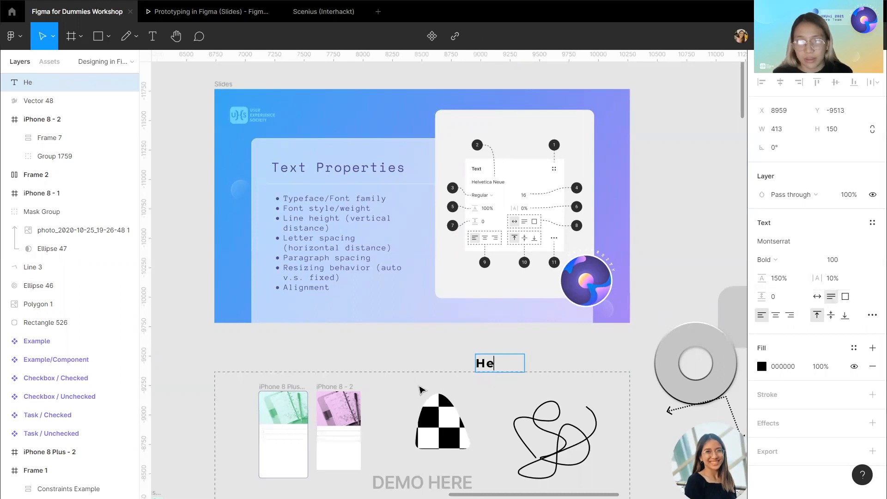
type("lloooooooooo")
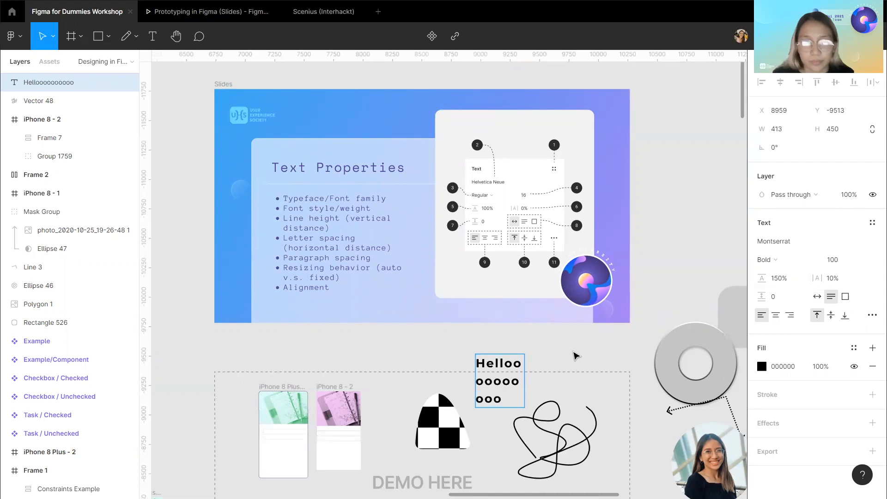
key("Escape")
Cycle the text's horizontal alignment through center, right and back to left.
scroll(575, 356, "down", 1)
left_click(775, 314)
left_click(790, 315)
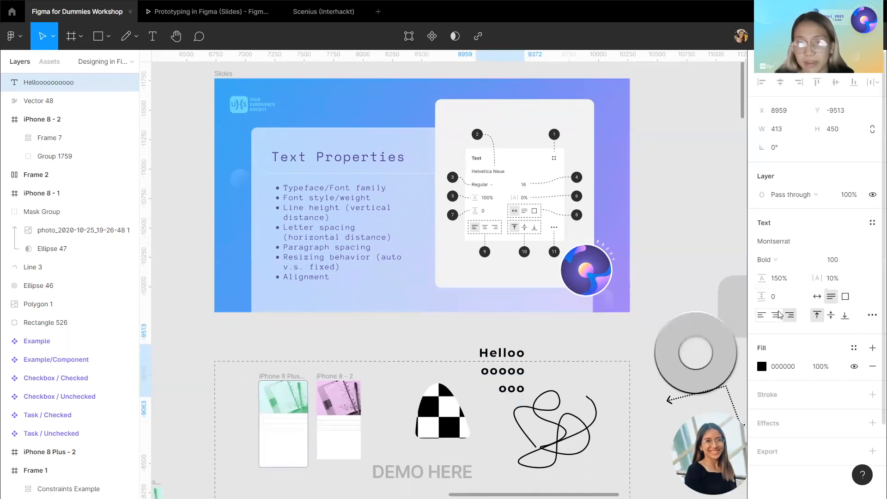
left_click(761, 316)
left_click(775, 316)
left_click(790, 316)
left_click(761, 316)
scroll(577, 344, "down", 1)
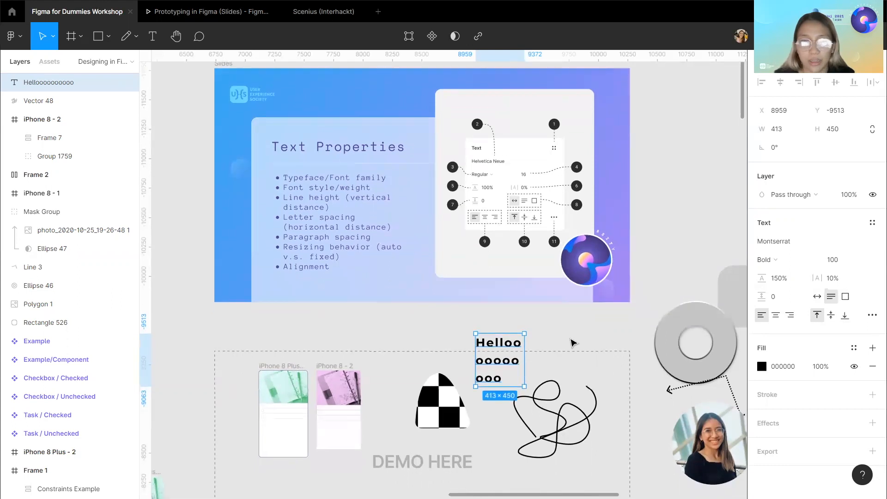
Hide the 29 Text Properties slide to reveal the Type Details slide and reselect the demo text.
left_click(573, 343)
scroll(244, 106, "up", 1)
scroll(243, 106, "right", 1)
left_click(211, 85)
scroll(51, 241, "down", 3)
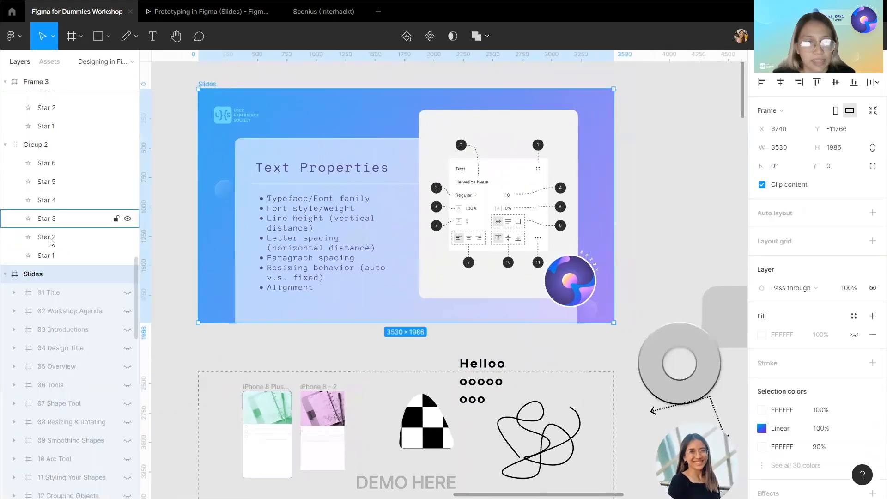
scroll(51, 240, "down", 10)
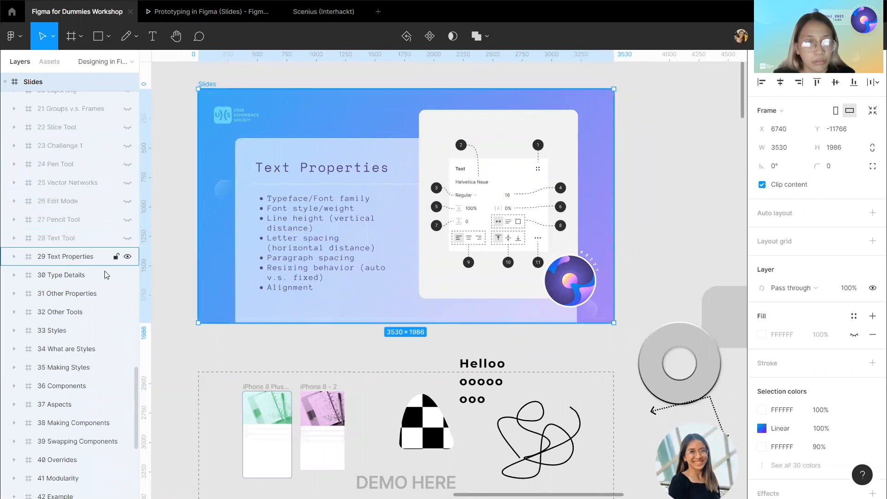
left_click(127, 257)
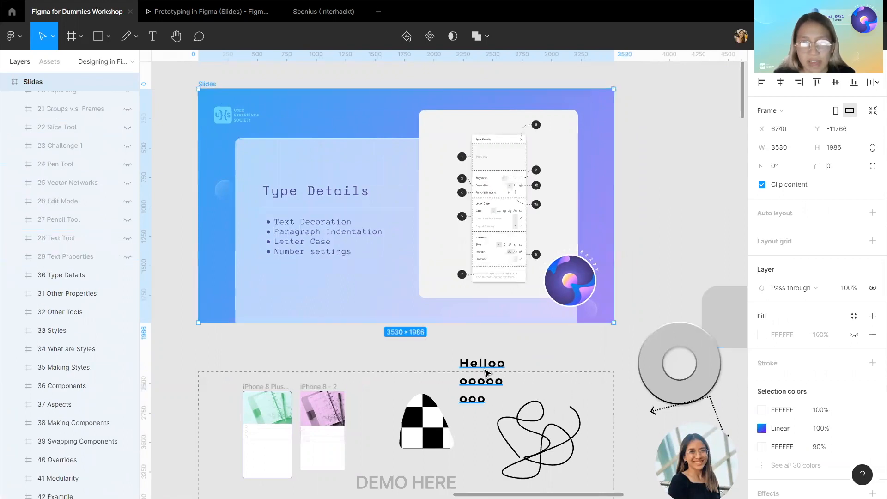
left_click(485, 373)
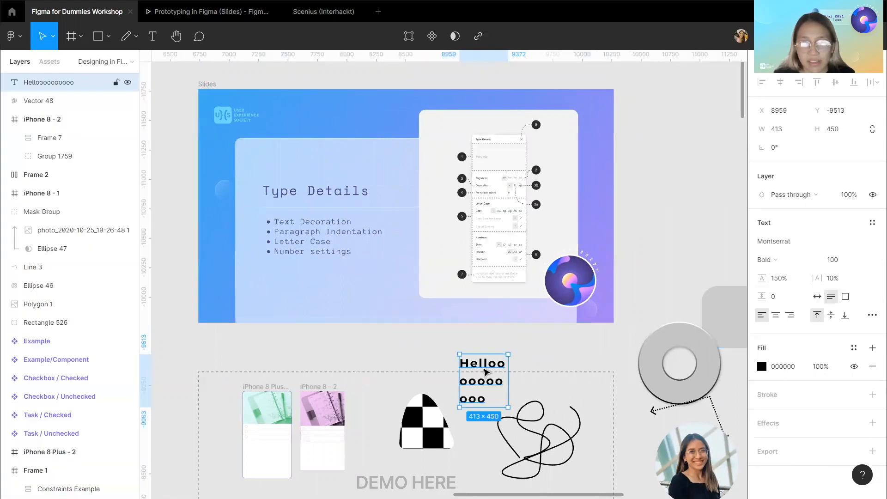
Open the text's type details and cycle its list style through bulleted, numbered and back to none.
left_click(872, 316)
scroll(482, 297, "left", 1)
scroll(482, 297, "up", 1)
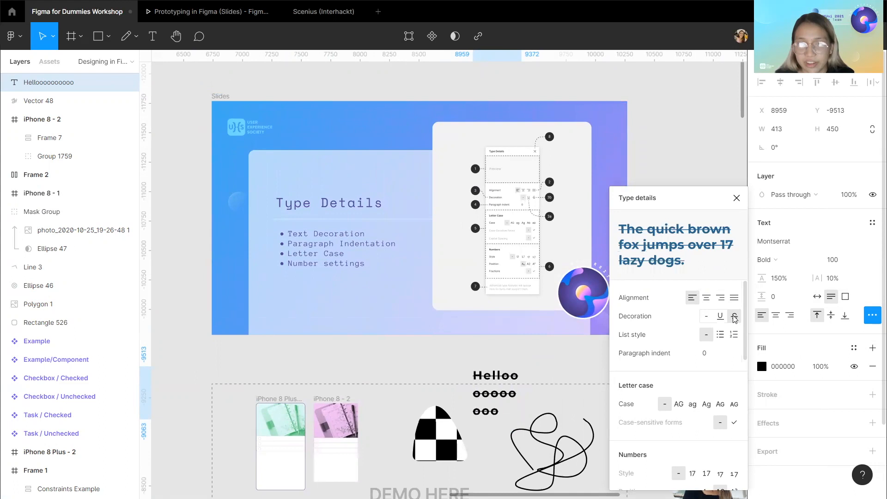
left_click(721, 336)
left_click(734, 336)
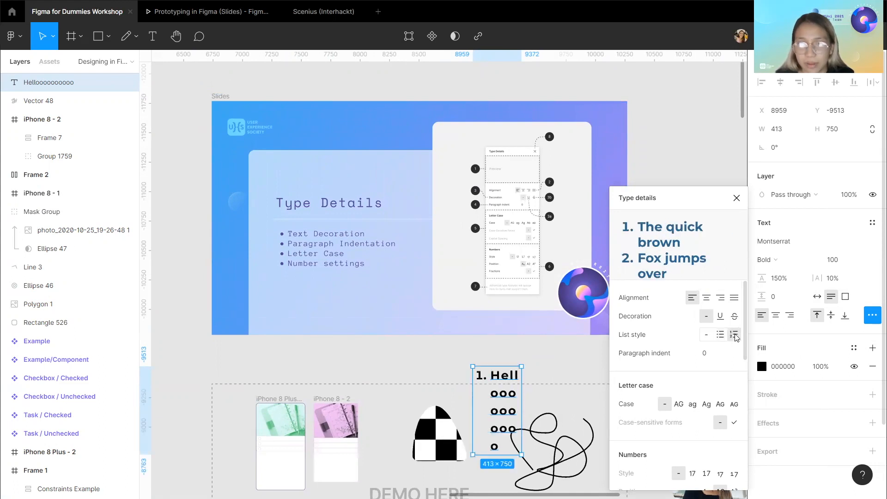
left_click(706, 334)
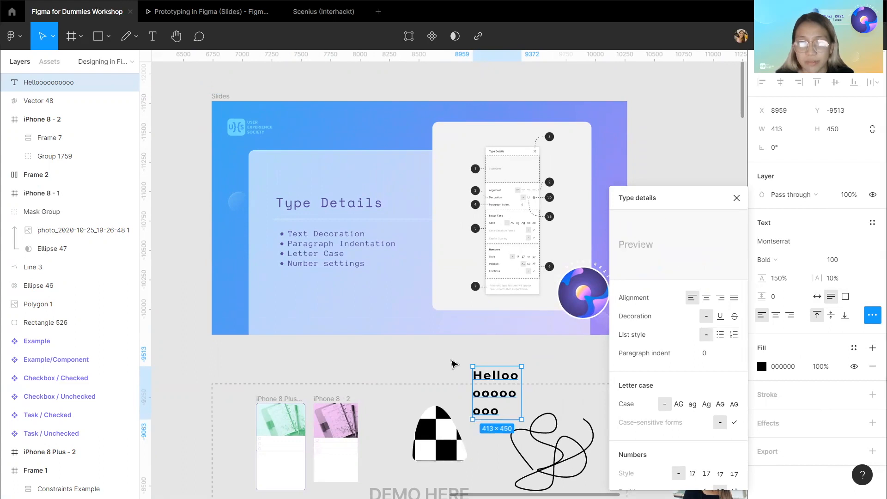
Switch the text's letter case to uppercase, then back to none.
scroll(453, 364, "down", 1)
scroll(716, 358, "down", 1)
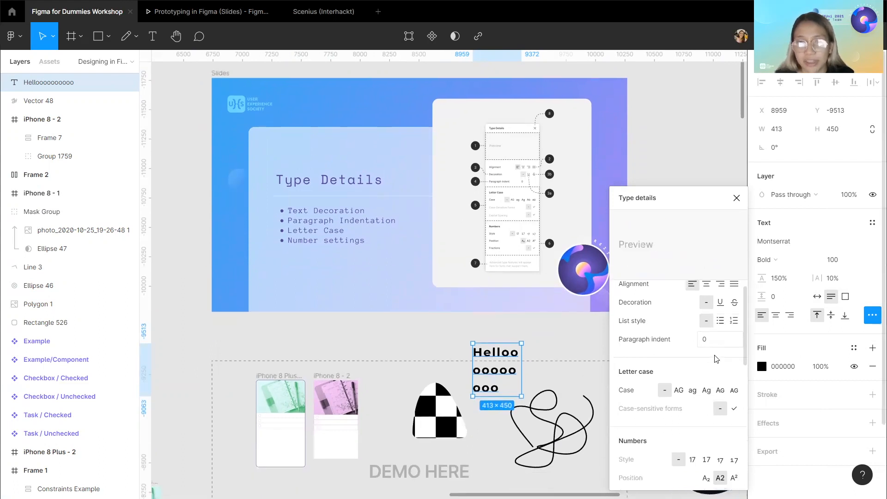
scroll(693, 359, "down", 2)
left_click(678, 357)
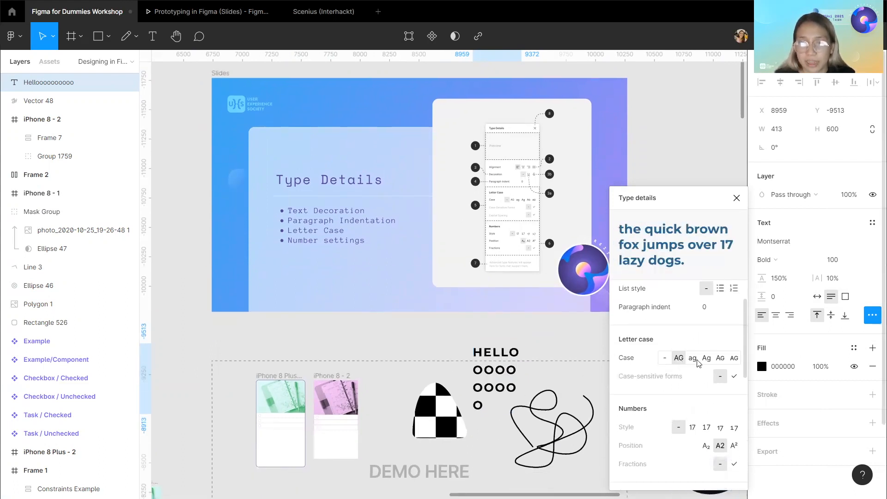
left_click(666, 358)
Scroll through the remaining type detail options such as numbers and stylistic sets, then close the panel.
scroll(466, 322, "down", 1)
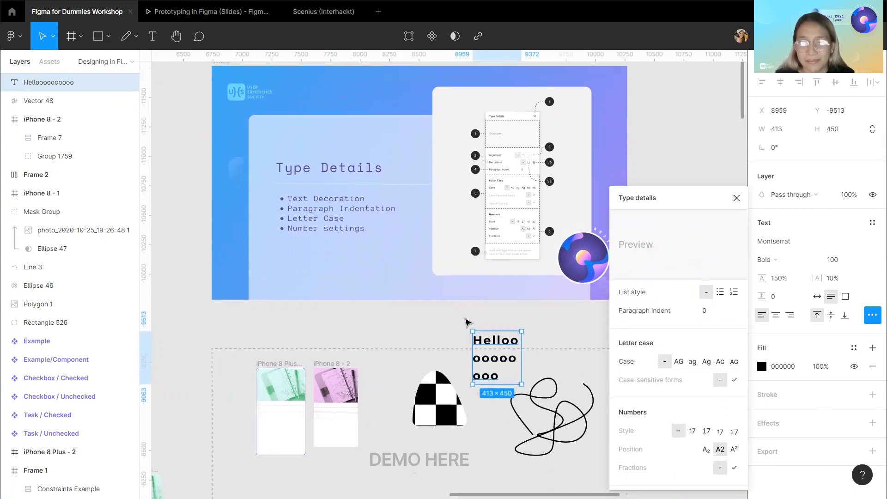
scroll(466, 321, "up", 1)
scroll(467, 321, "down", 1)
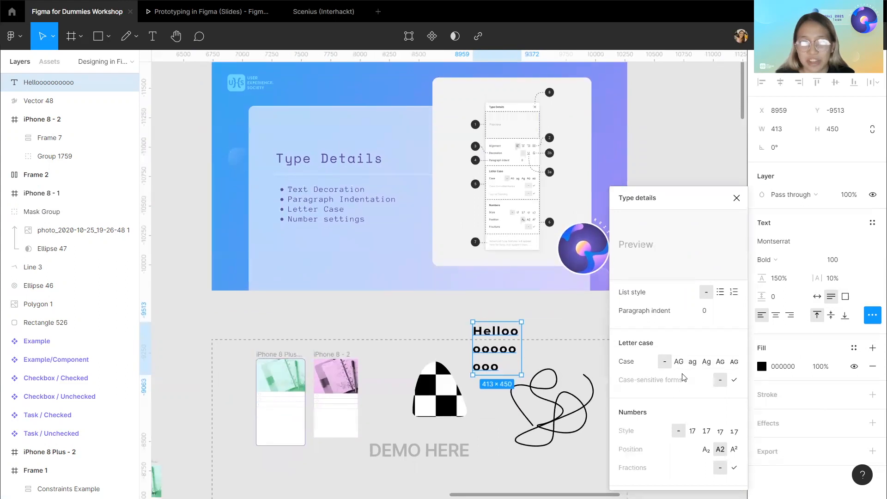
scroll(695, 386, "down", 3)
scroll(697, 389, "down", 5)
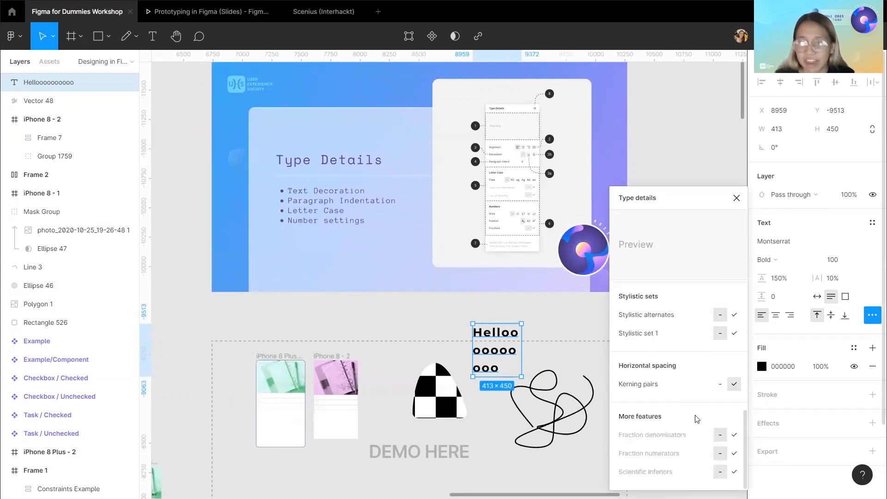
scroll(698, 416, "up", 8)
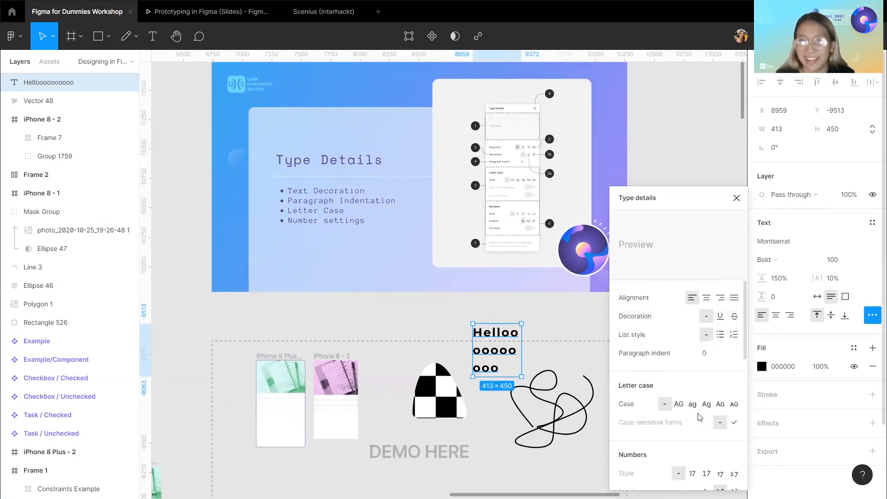
left_click(736, 198)
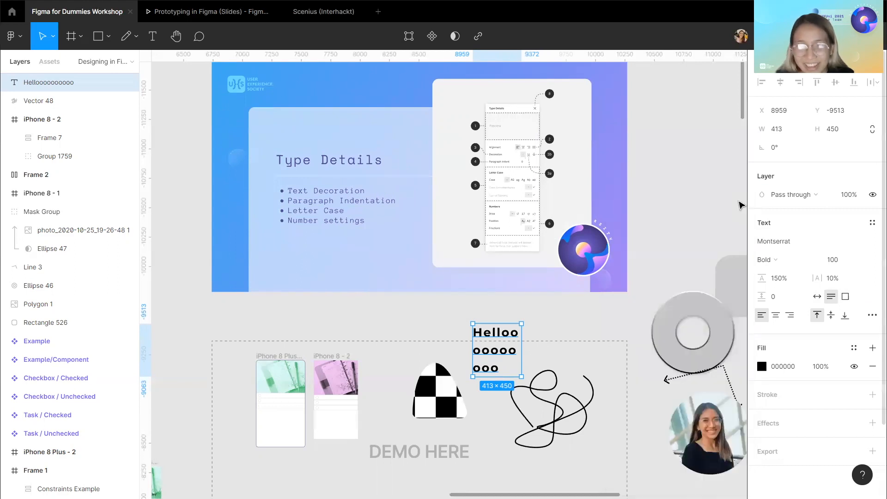
Hide the 30 Type Details slide to reveal the Other Properties slide and reselect the demo text.
scroll(309, 138, "up", 1)
left_click(222, 90)
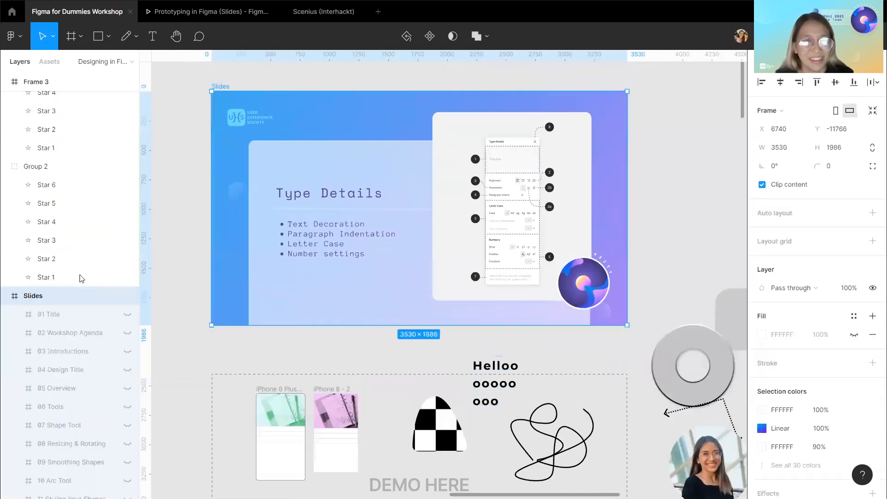
scroll(77, 282, "down", 10)
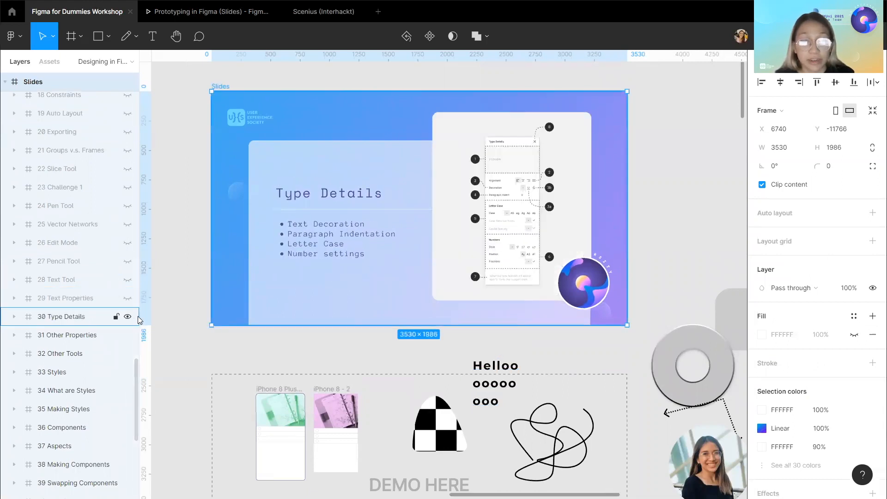
left_click(128, 318)
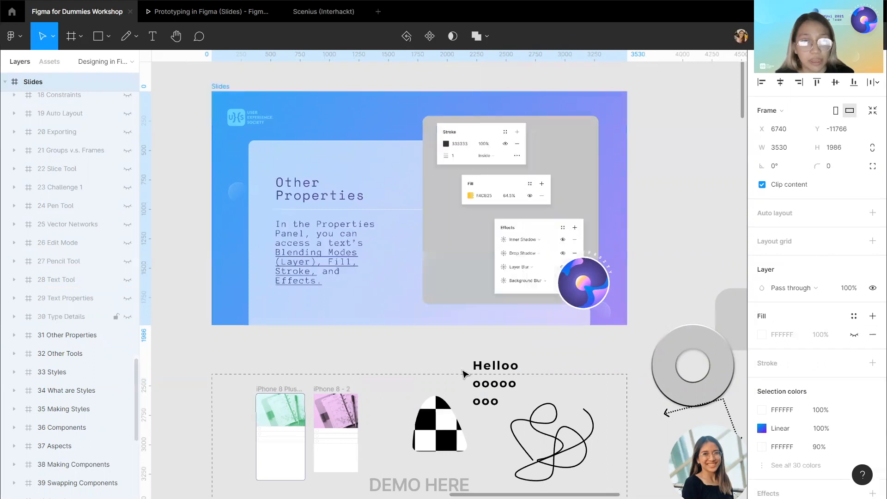
left_click(495, 387)
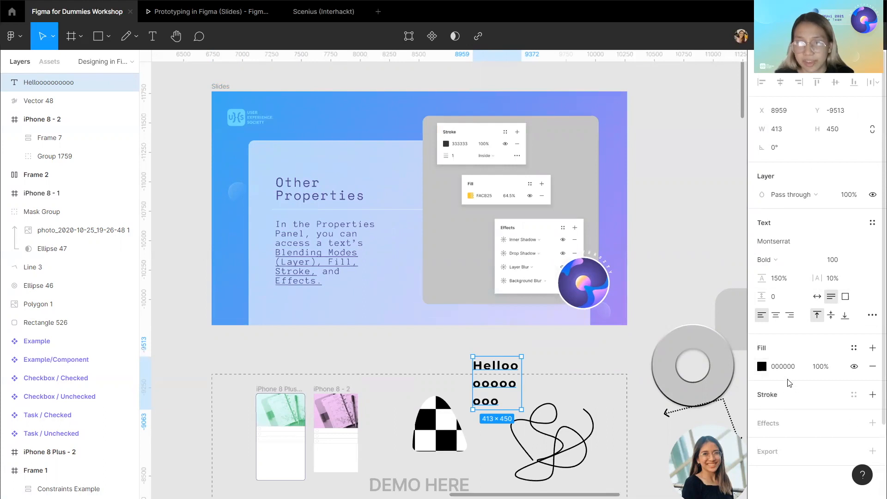
Change the demo text's fill colour to red D63333 and reselect the text.
left_click(762, 367)
left_click_drag(693, 294, 715, 236)
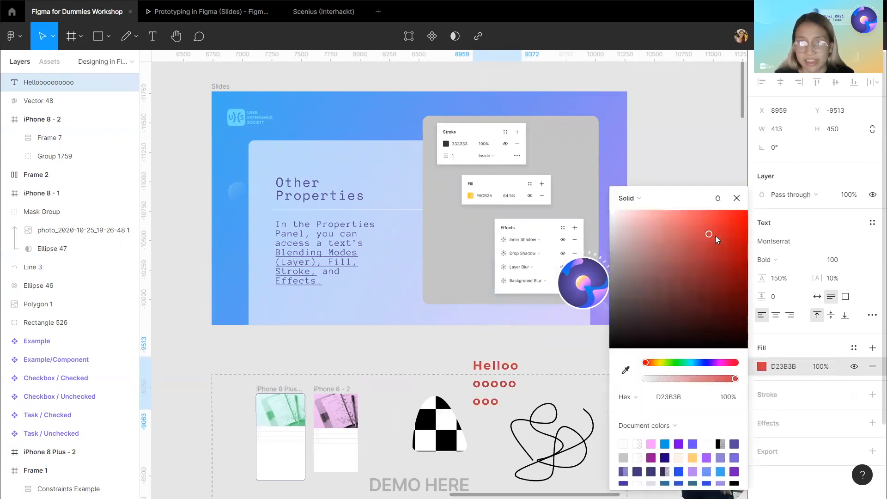
left_click(566, 365)
left_click(492, 383)
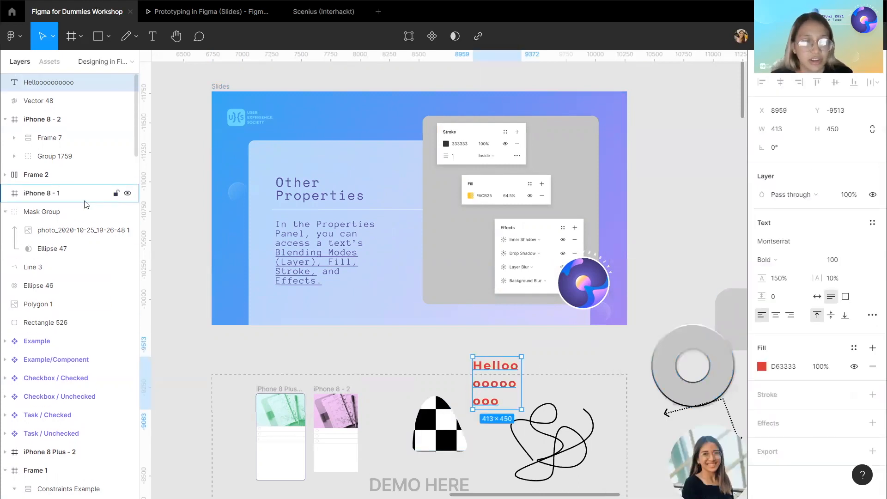
Hide the 31 Other Properties slide to show Other Tools, and narrow the demo text box slightly.
left_click(220, 87)
scroll(63, 272, "down", 10)
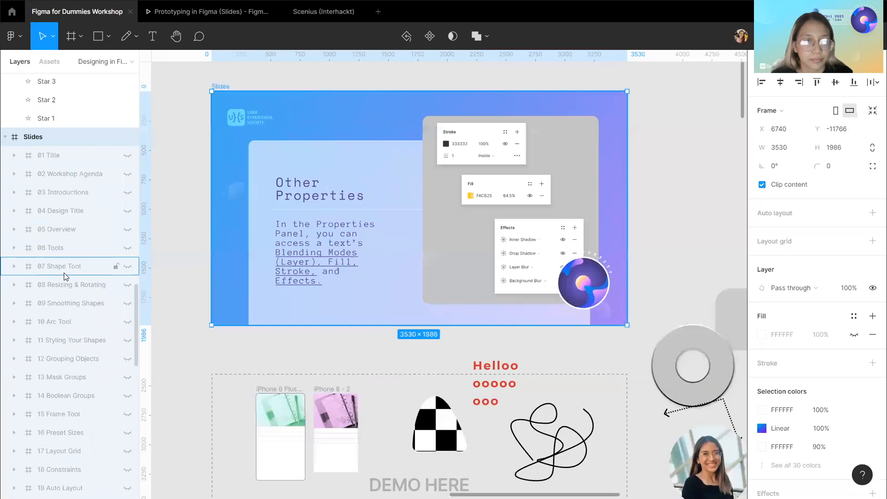
scroll(64, 273, "down", 2)
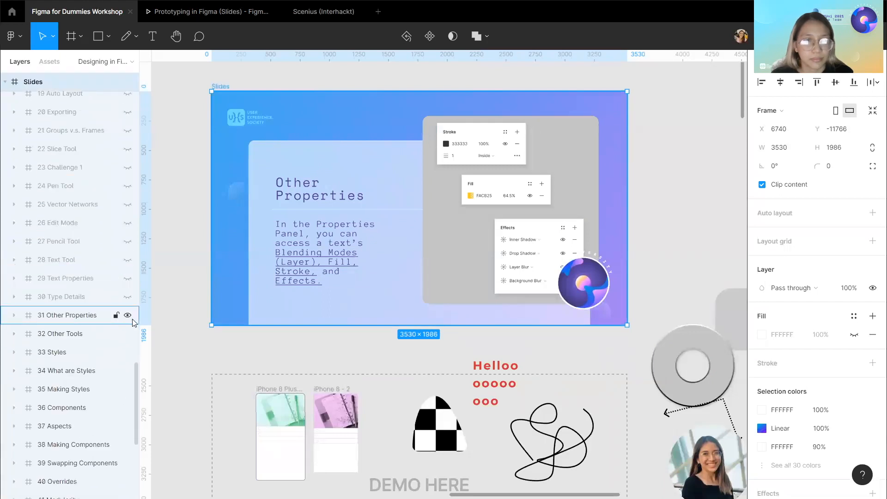
left_click(129, 316)
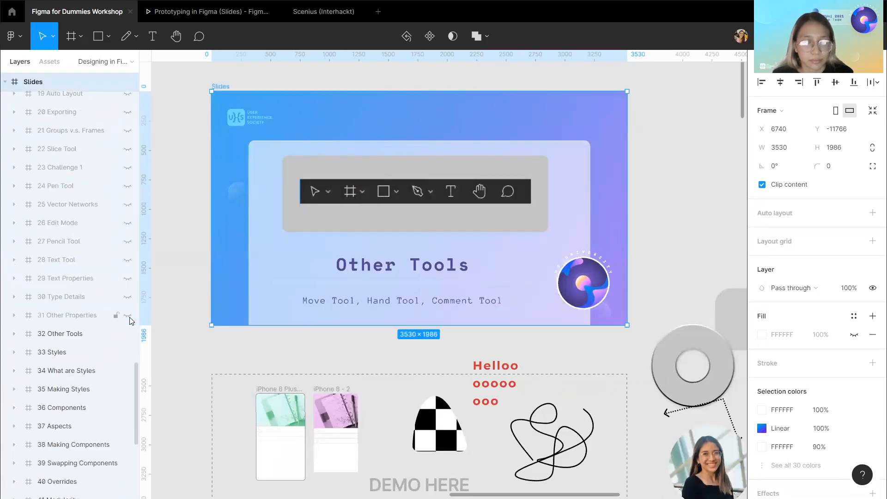
left_click(288, 360)
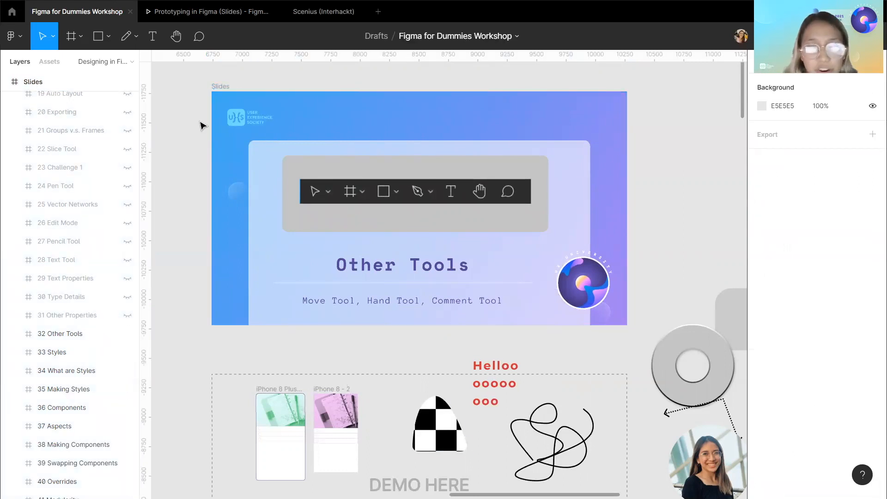
left_click_drag(474, 378, 493, 388)
Try scaling the demo text up with the Scale tool, then undo it and return to the Move tool.
left_click(54, 39)
left_click(54, 39)
left_click(54, 39)
double_click(64, 78)
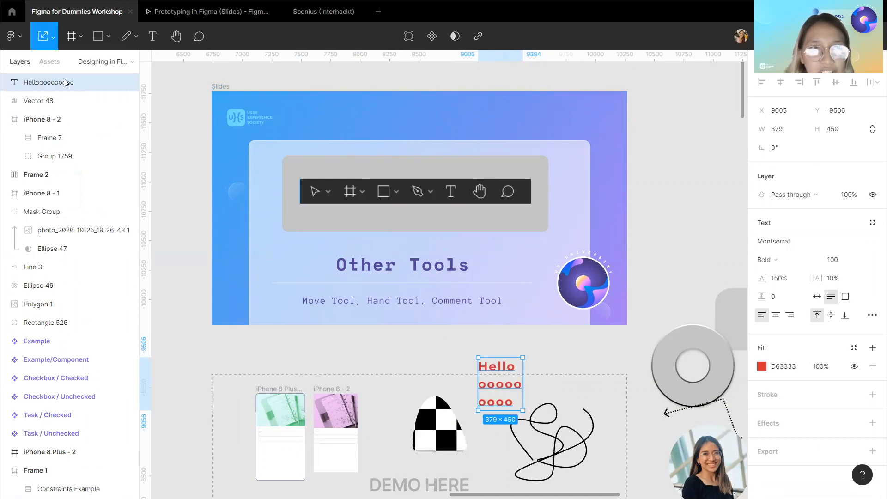
left_click_drag(525, 356, 499, 328)
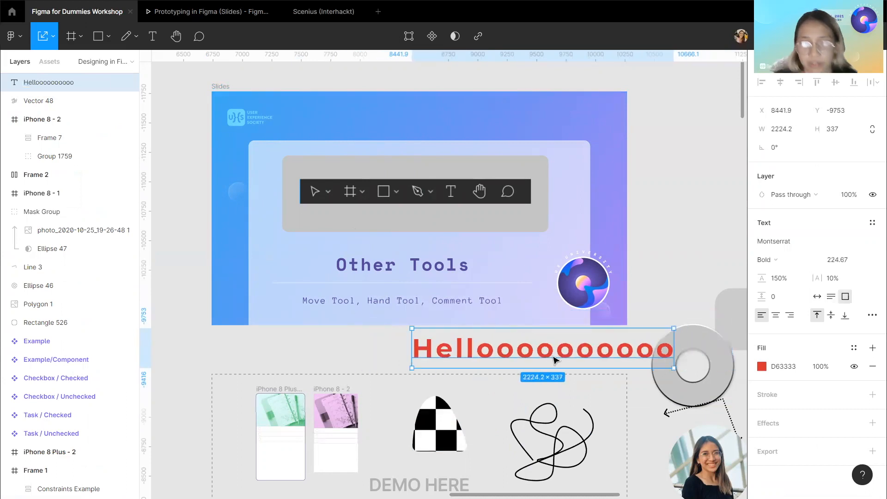
key("ctrl+z")
key("ctrl+z")
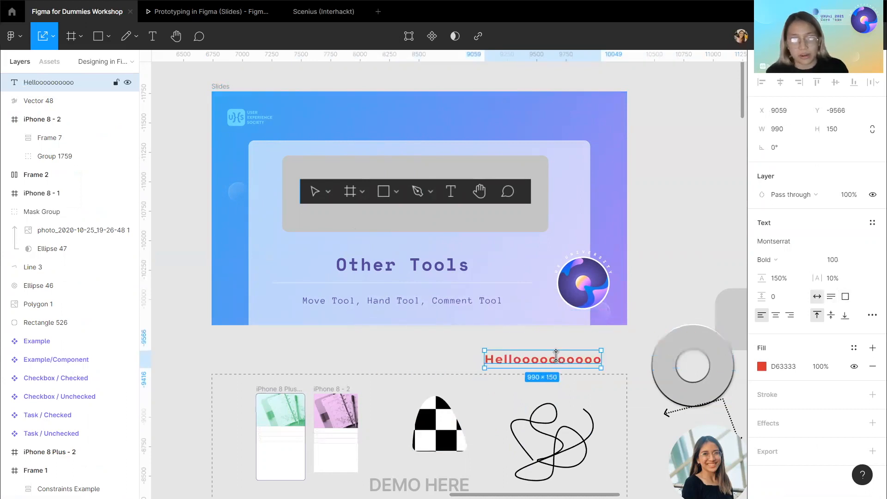
key("ctrl+z")
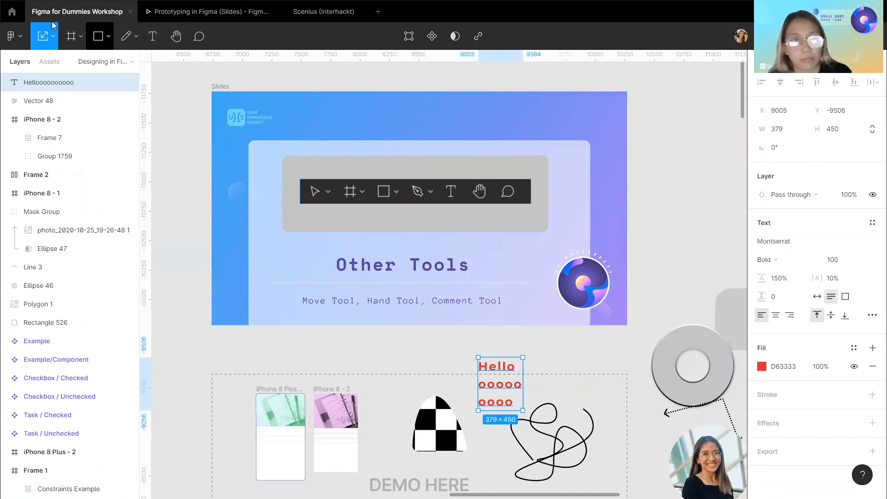
left_click(54, 43)
left_click(50, 61)
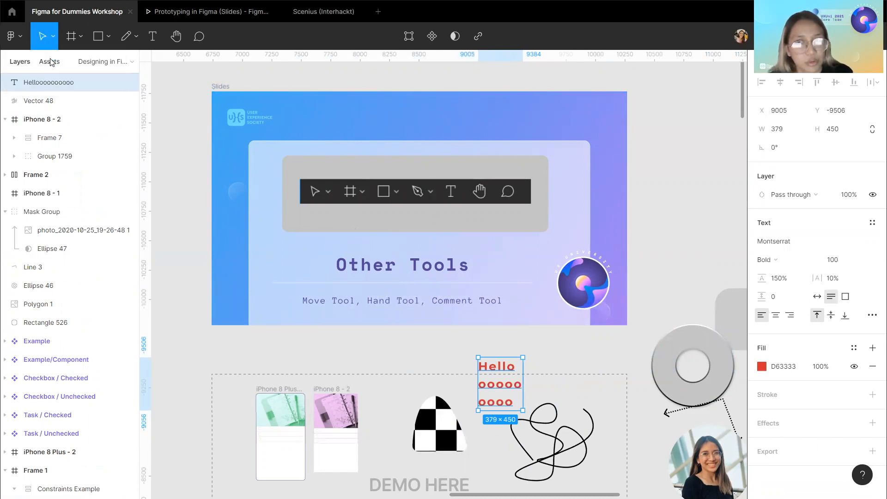
Pan around the canvas with the Hand tool.
left_click(459, 363)
left_click(176, 37)
mouse_move(649, 251)
left_mouse_down()
mouse_move(546, 247)
mouse_move(402, 200)
left_mouse_up()
left_click_drag(505, 273, 672, 287)
left_click_drag(417, 240, 653, 283)
mouse_move(556, 291)
left_mouse_down()
mouse_move(298, 261)
mouse_move(352, 339)
mouse_move(305, 326)
left_mouse_up()
mouse_move(215, 266)
left_mouse_down()
mouse_move(464, 300)
mouse_move(531, 263)
mouse_move(539, 277)
left_mouse_up()
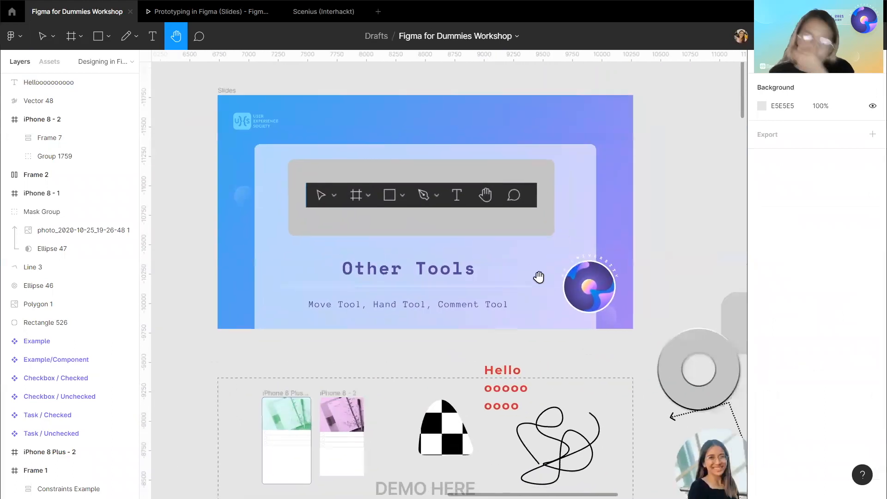
Post a comment "This is an ugly typeface" on the demo text with the Comment tool.
left_click(204, 35)
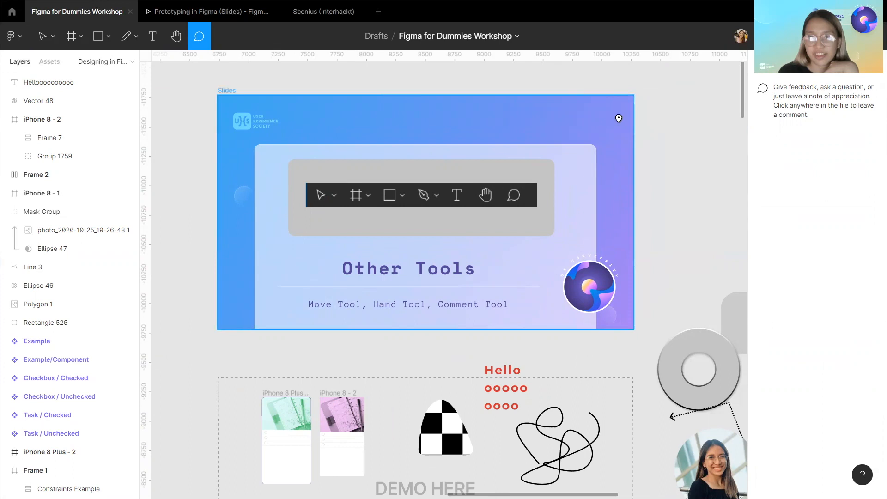
left_click(521, 368)
type("This is an ugly typeface")
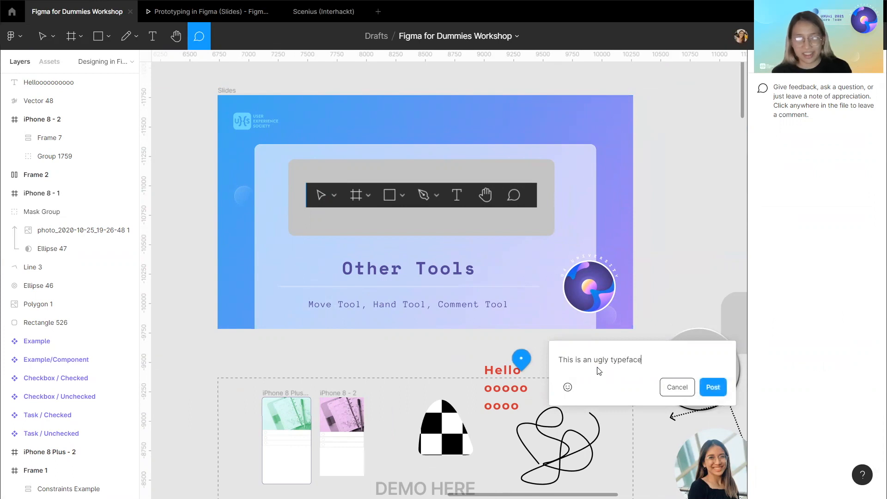
key("shift+Return")
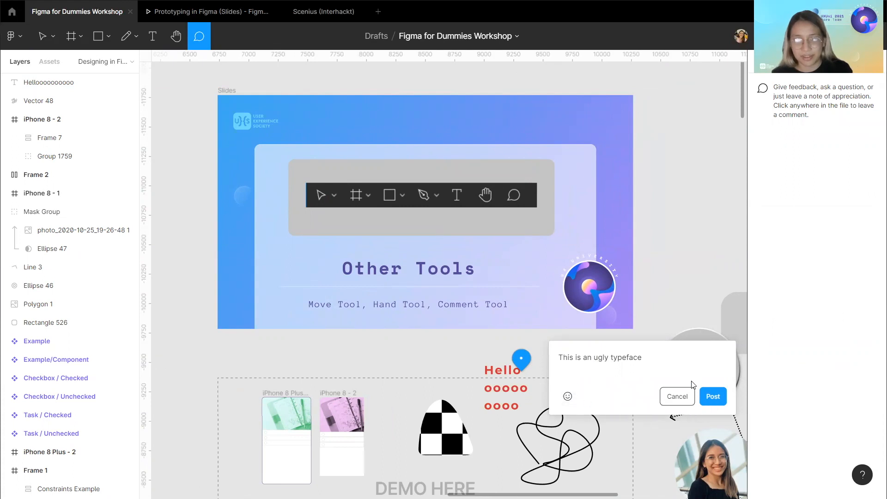
left_click(711, 395)
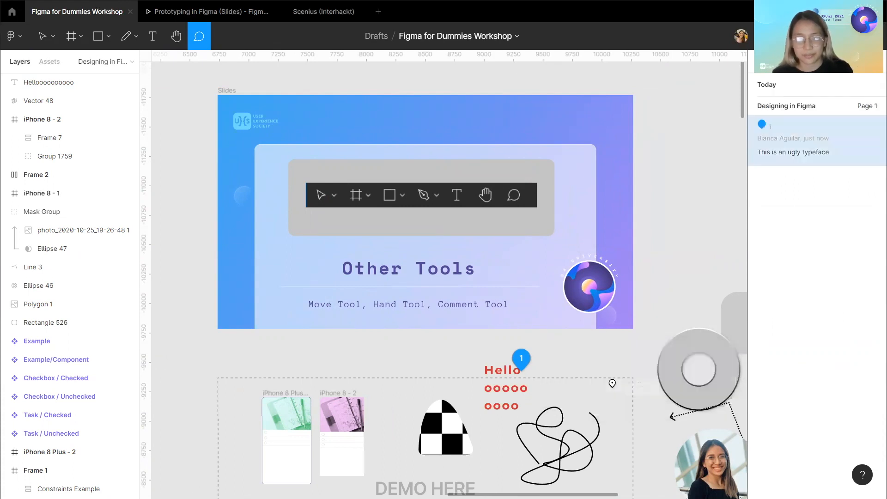
Switch between the Move and Comment tools to review the posted comment in the comments list.
left_click(44, 43)
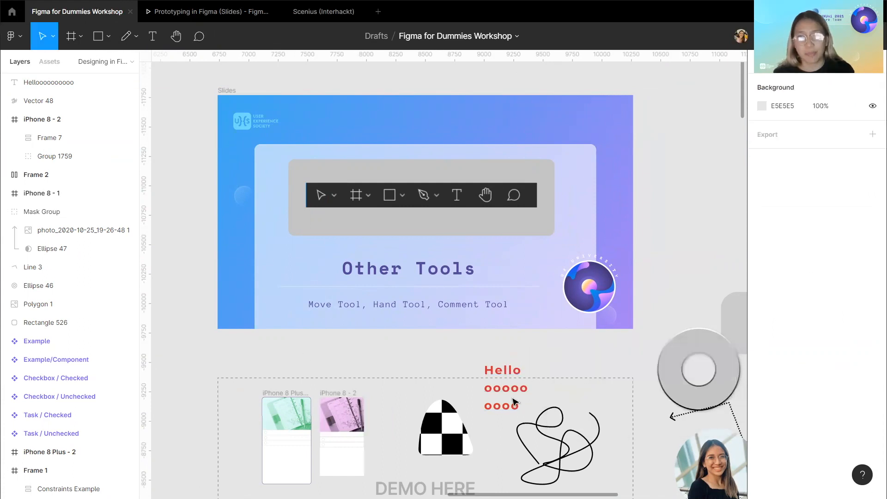
left_click(198, 37)
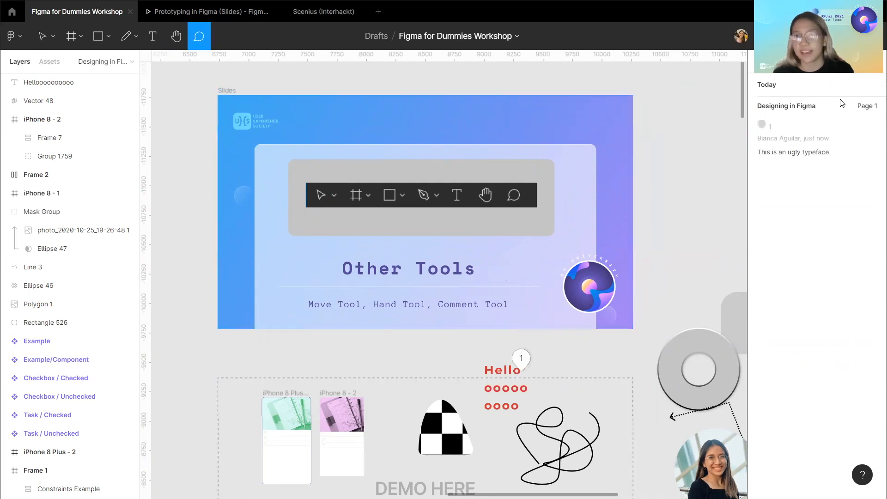
left_click(42, 37)
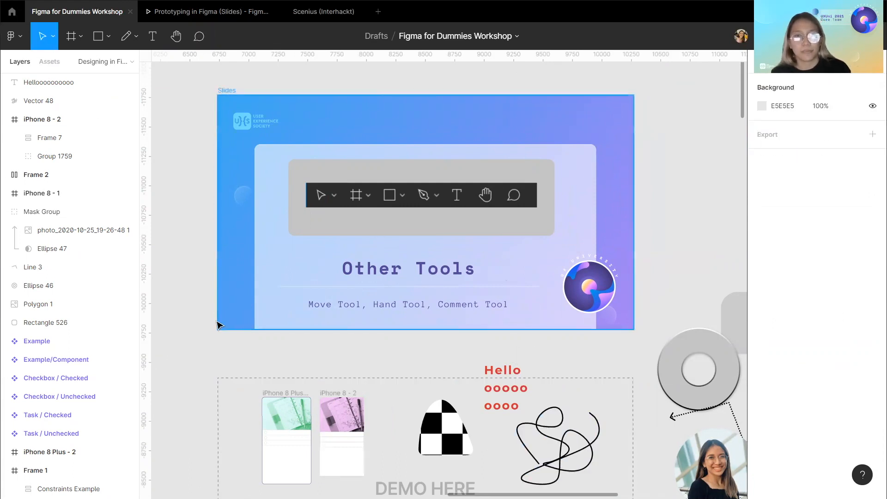
Hide the 32 Other Tools slide to reveal the Styles slide.
left_click(225, 90)
scroll(77, 270, "down", 15)
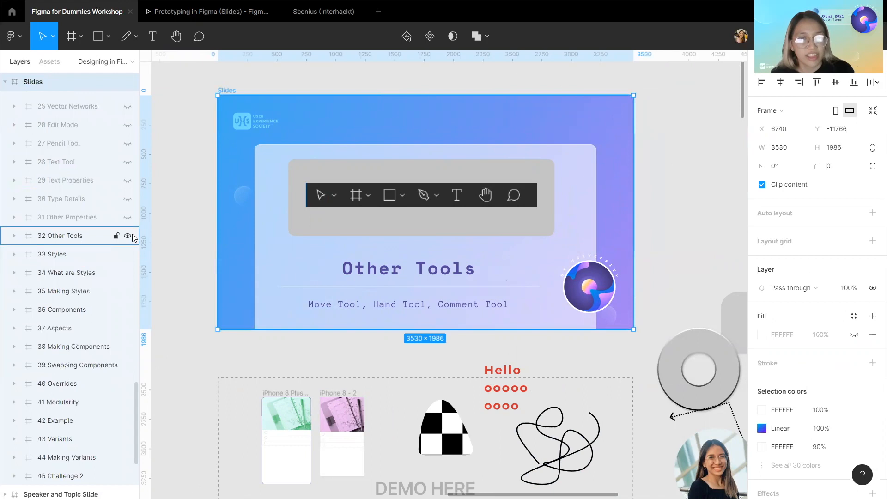
left_click(131, 236)
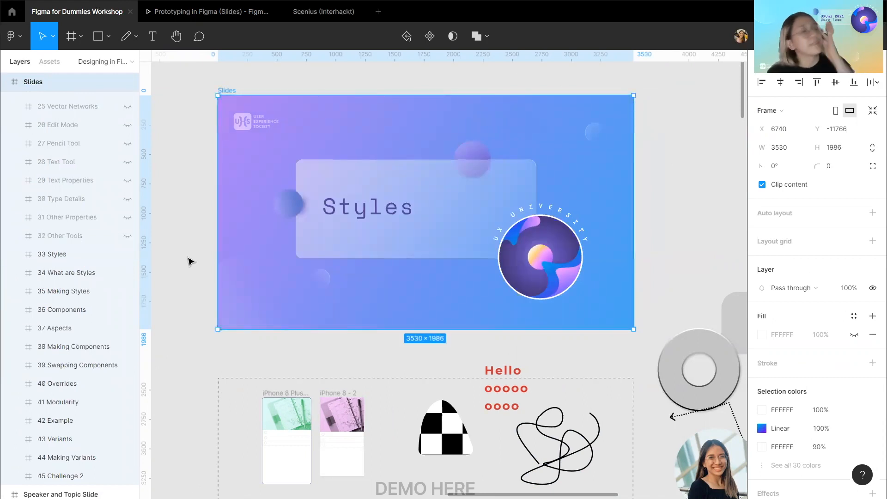
Hide the 33 Styles slide to reveal the What are Styles slide.
left_click(128, 255)
left_click(128, 255)
left_click(128, 254)
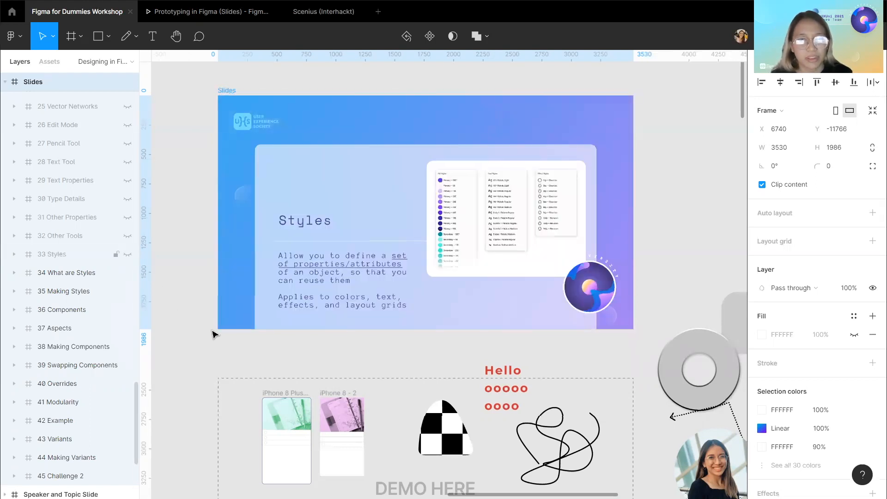
left_click(225, 347)
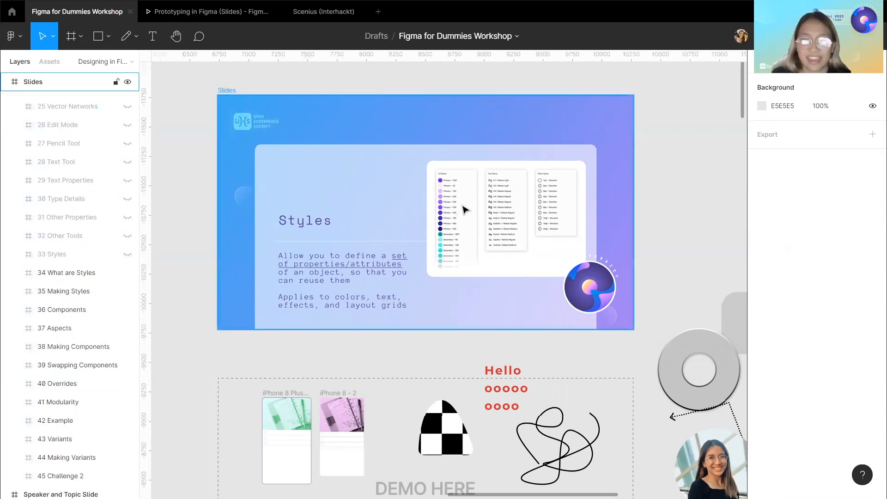
Zoom in to examine the fill, text and effect style lists shown on the What are Styles slide.
scroll(504, 195, "up", 2)
scroll(505, 195, "up", 5)
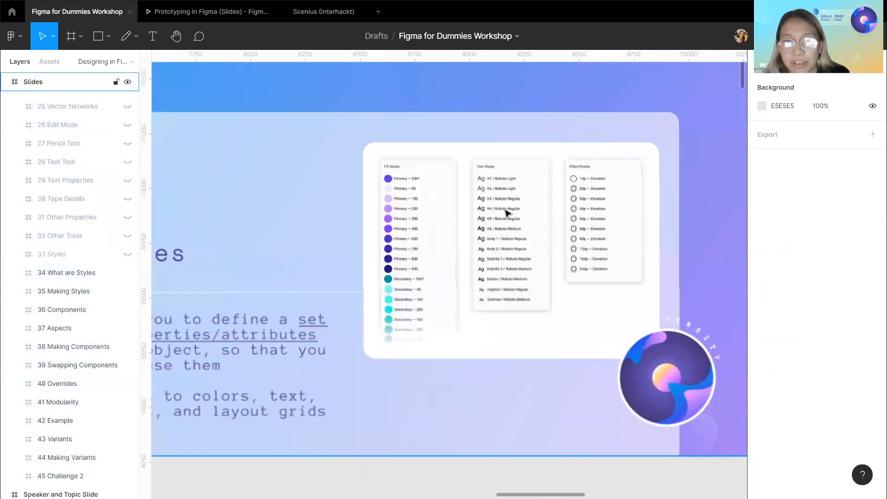
scroll(476, 221, "up", 3)
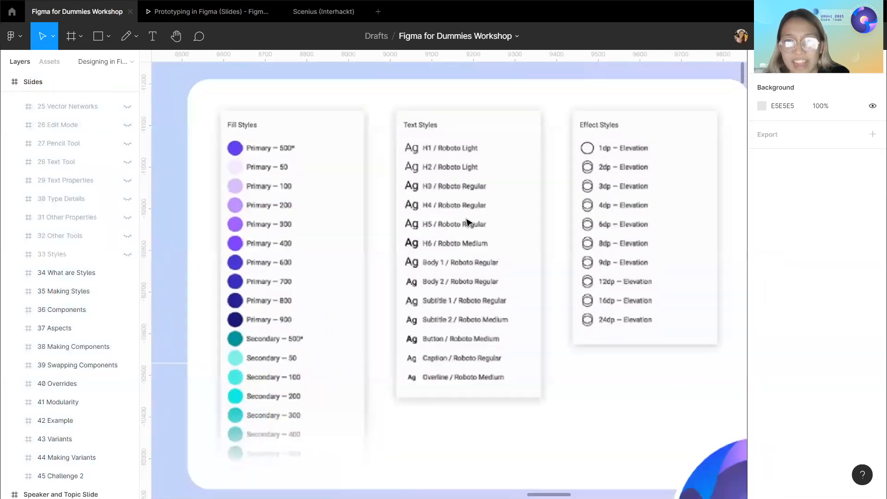
scroll(586, 217, "down", 3)
scroll(618, 184, "up", 1)
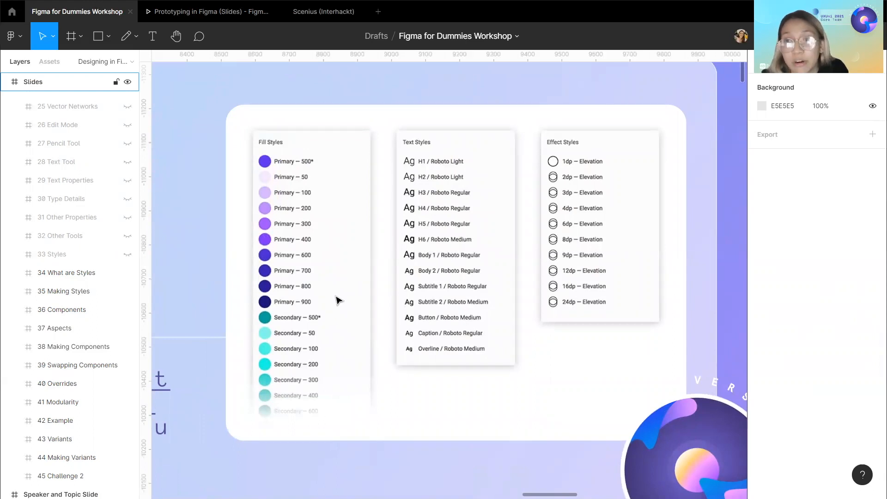
scroll(338, 300, "down", 3)
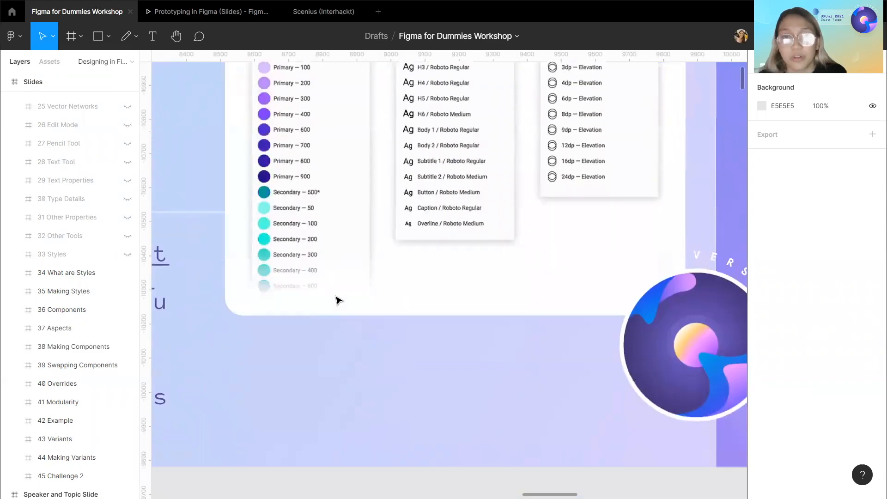
scroll(338, 301, "down", 6)
scroll(338, 300, "left", 3)
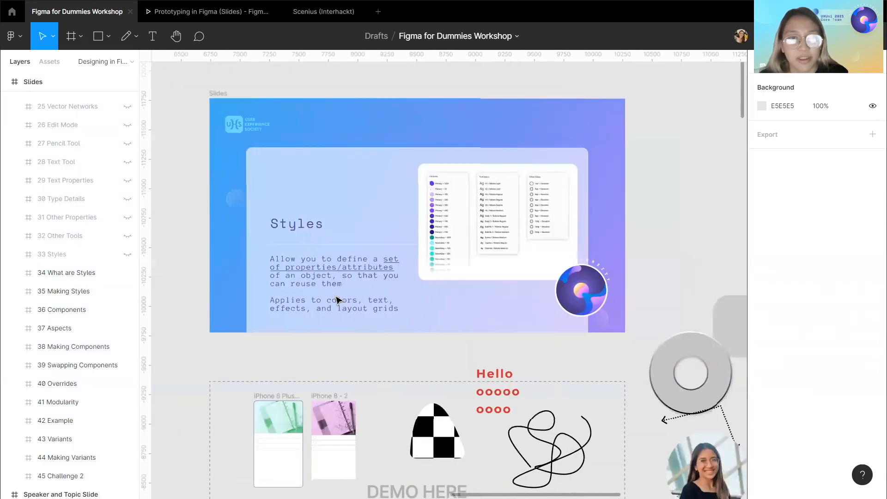
Hide the 34 What are Styles slide to reveal the How to create slide.
double_click(217, 97)
scroll(69, 384, "down", 1)
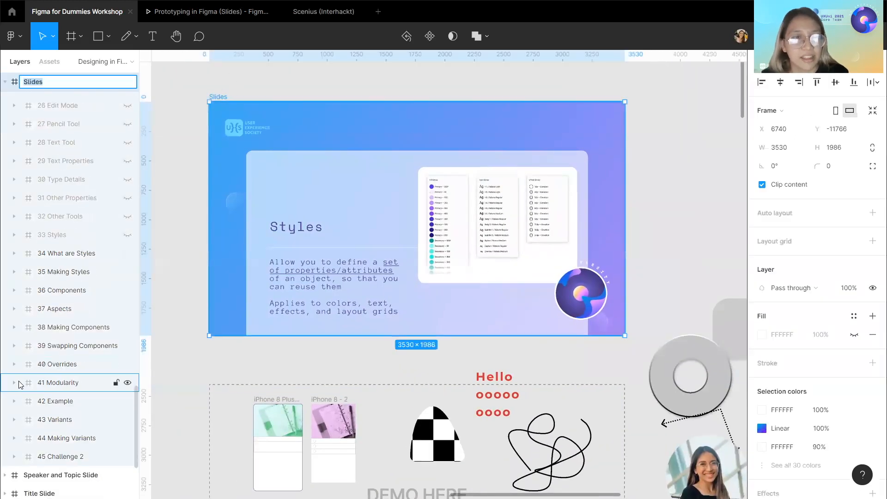
key("Return")
left_click(127, 253)
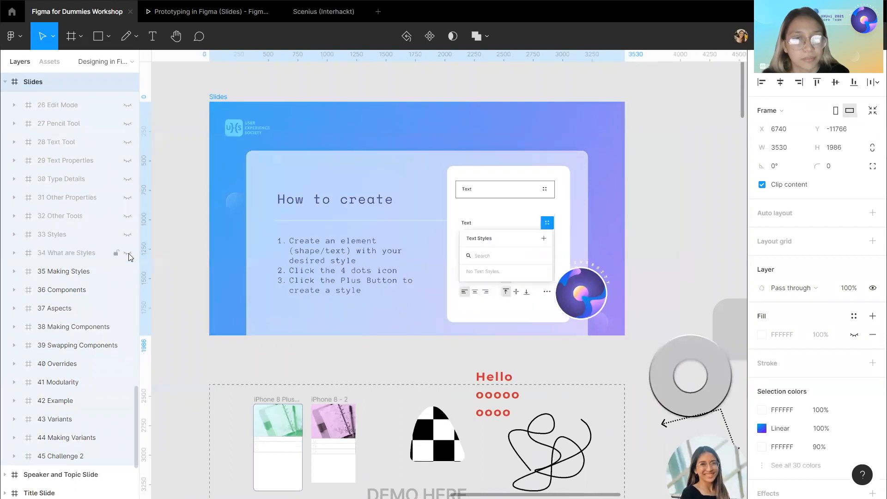
Create a text style named "Ugly Typeface" from the red Hello demo text.
left_click(305, 364)
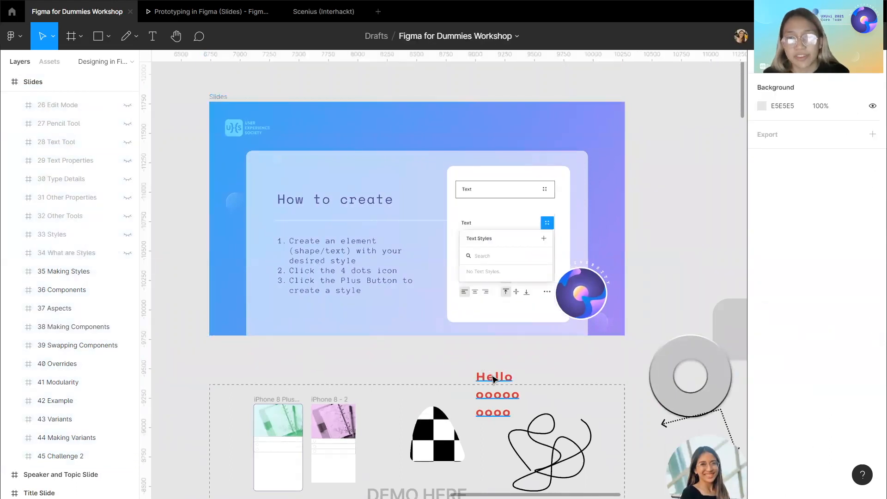
left_click(493, 377)
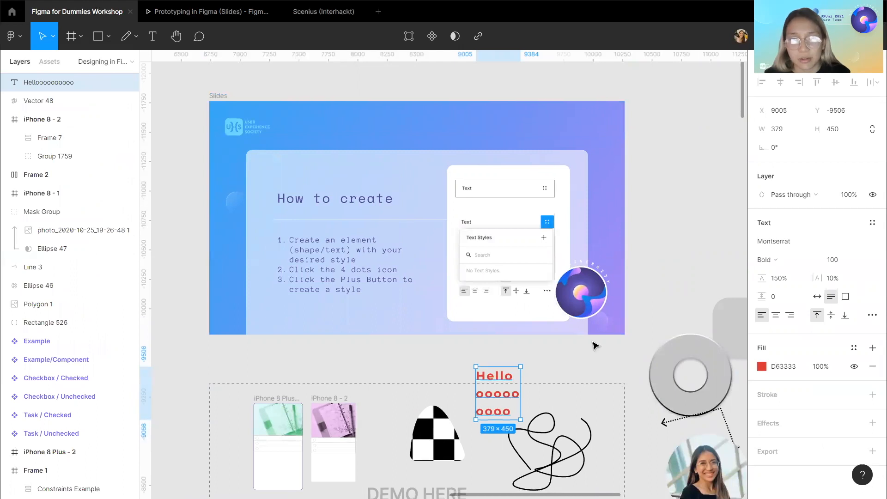
scroll(642, 324, "down", 1)
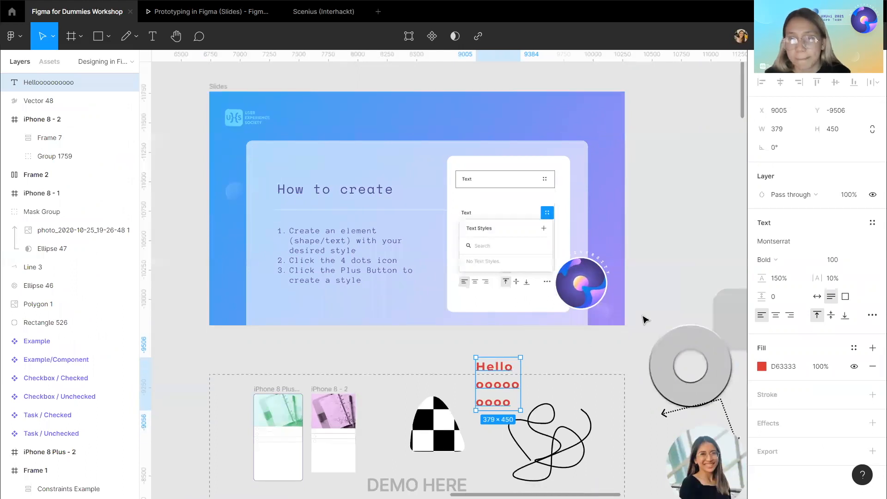
scroll(476, 321, "right", 2)
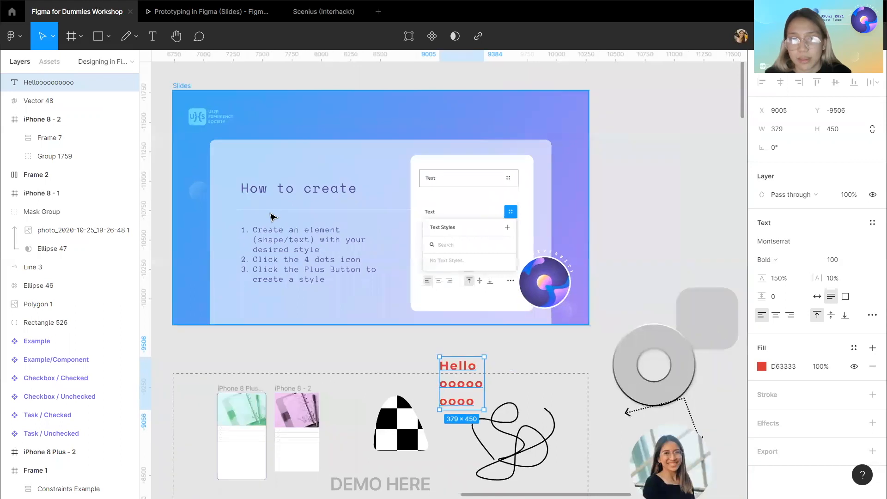
scroll(475, 320, "down", 1)
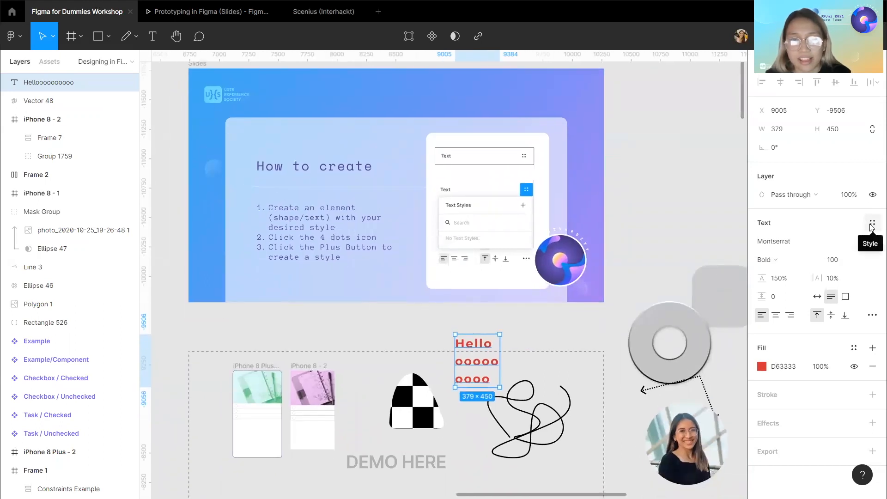
left_click(871, 225)
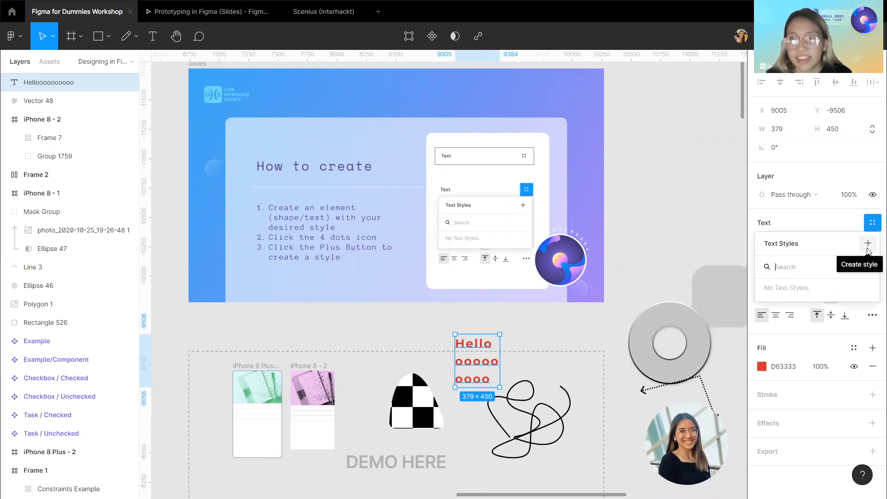
left_click(867, 245)
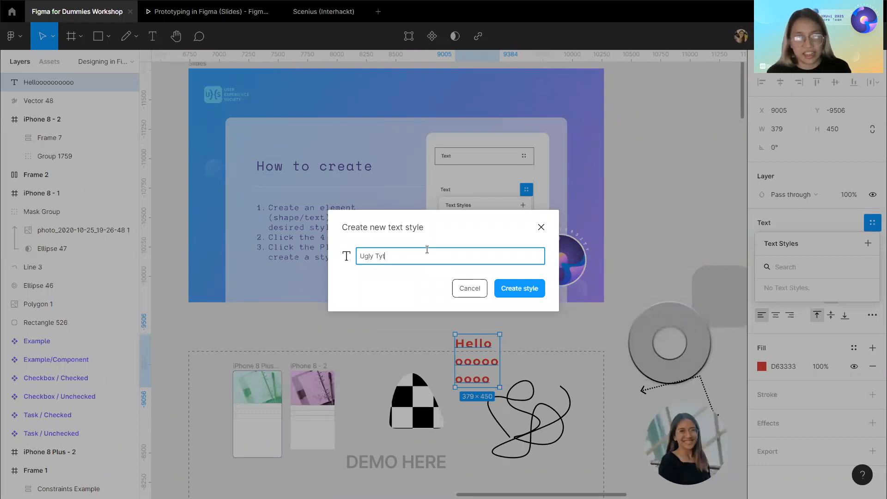
key("Return")
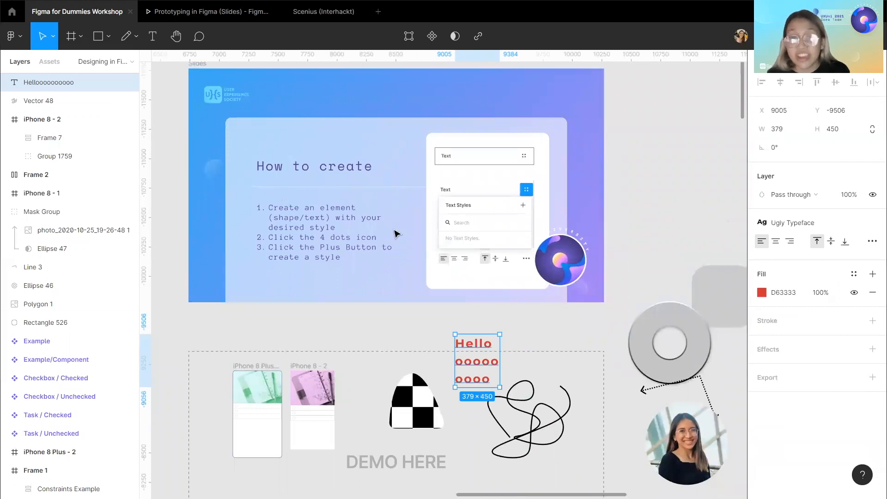
Add a new text reading "Hello" beside the red demo text with the Text tool.
left_click(153, 37)
key("Escape")
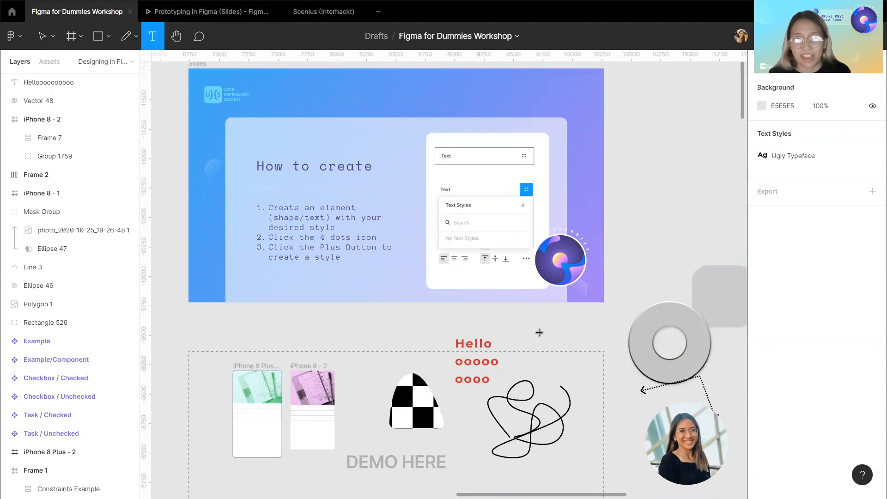
left_click(539, 332)
type("He;")
key("BackSpace")
type("llo")
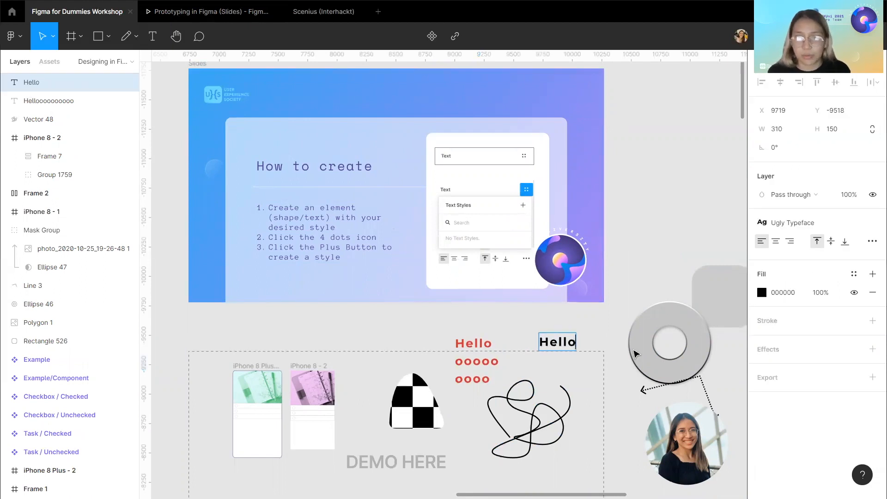
Detach the Ugly Typeface style from the new Hello text and reopen the text style list.
left_click(651, 263)
left_click(558, 346)
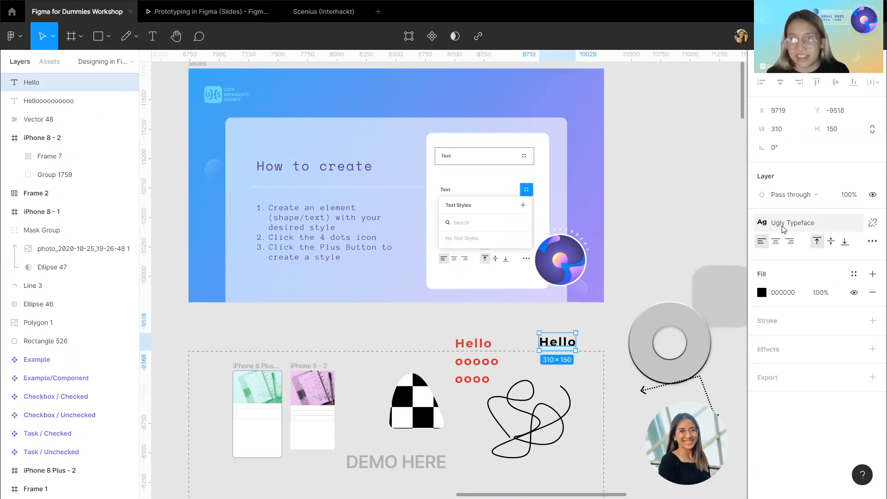
left_click(870, 224)
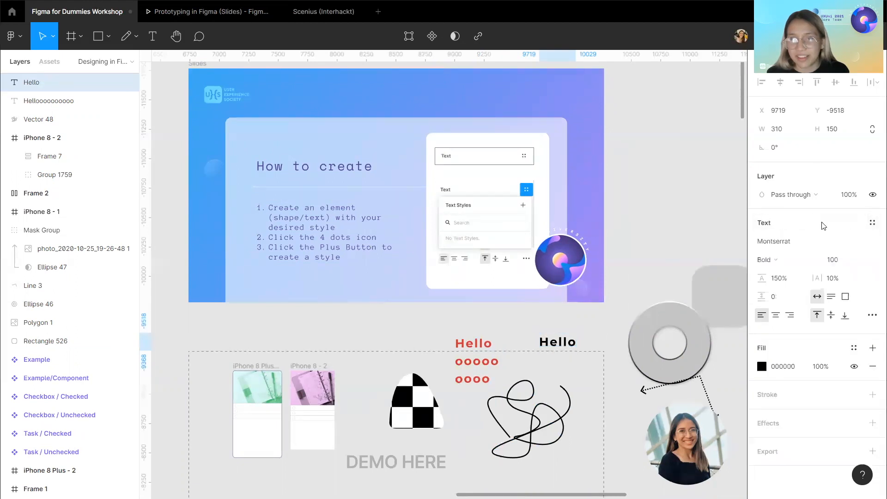
left_click(872, 222)
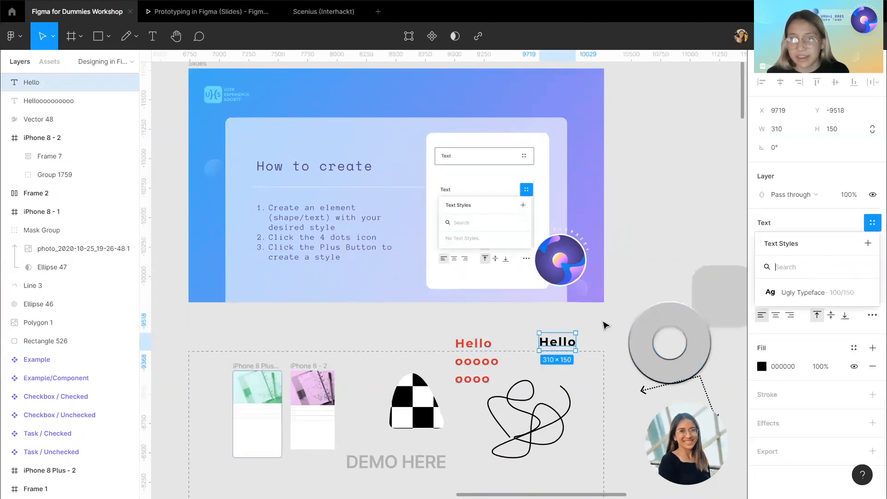
left_click(605, 323)
Delete the new Hello text.
double_click(556, 344)
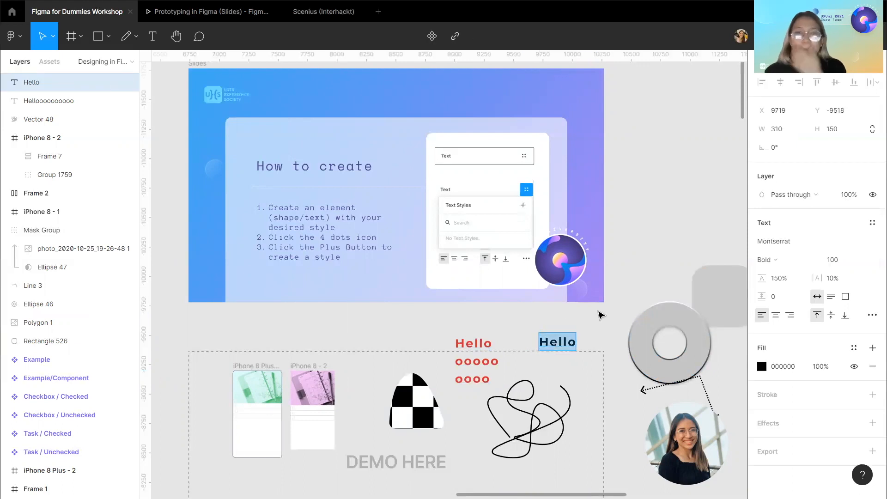
key("Escape")
key("Delete")
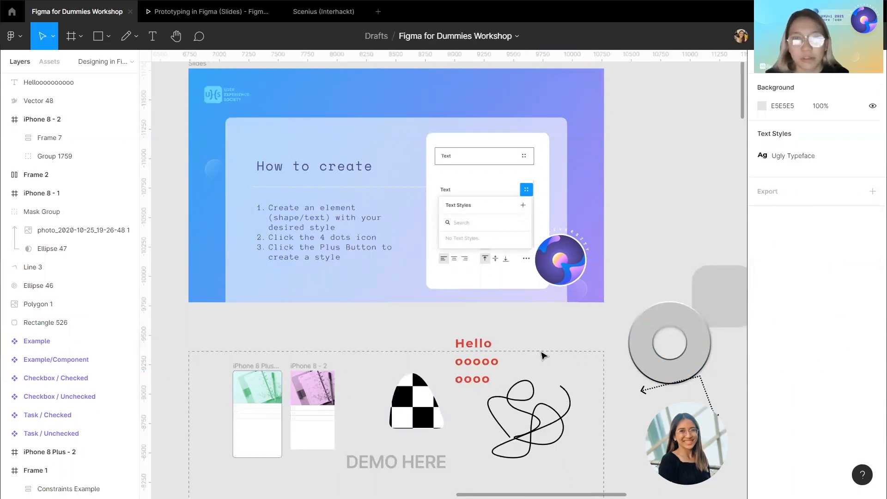
Hide the 35 Making Styles slide to reveal the Components slide.
scroll(541, 356, "left", 1)
left_click(515, 371)
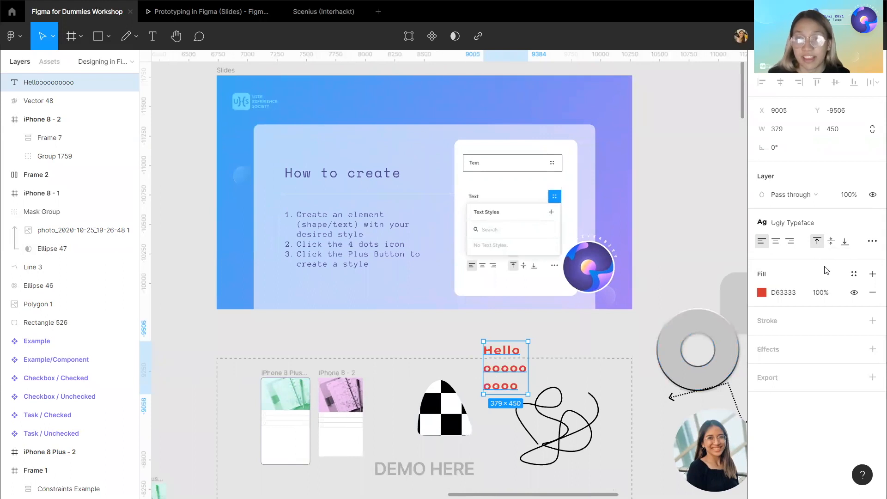
left_click(227, 67)
left_click(227, 71)
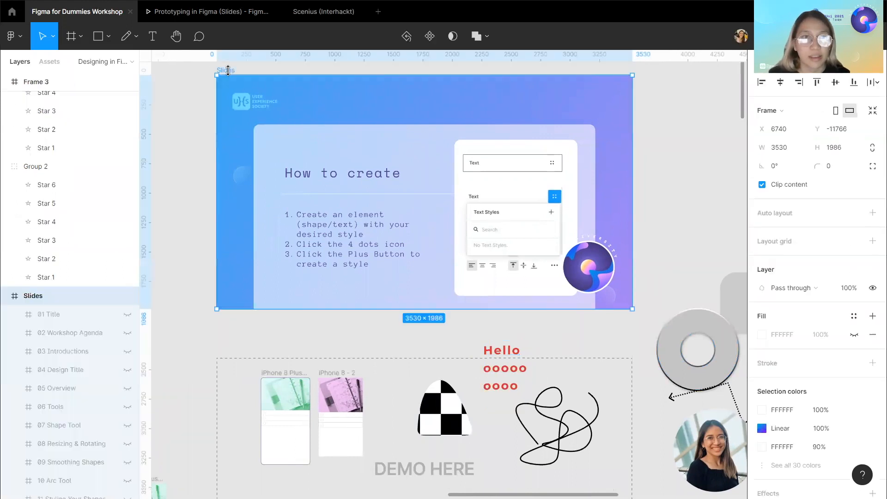
scroll(48, 324, "down", 15)
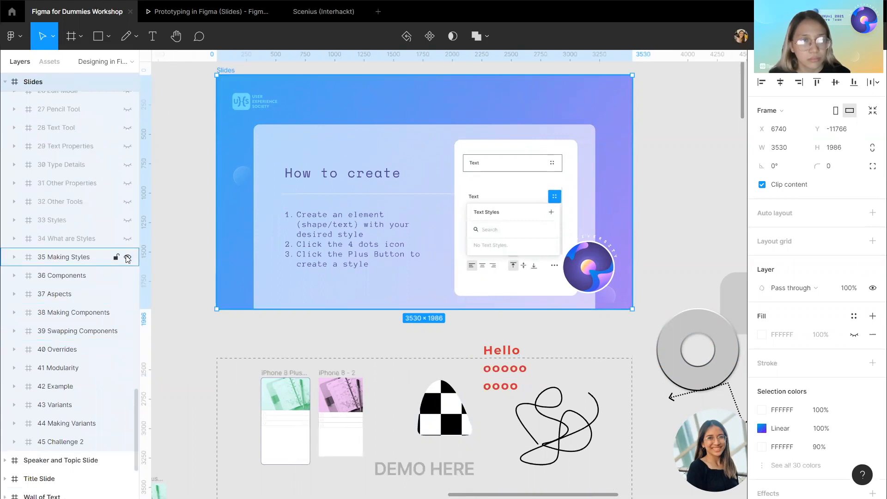
left_click(127, 257)
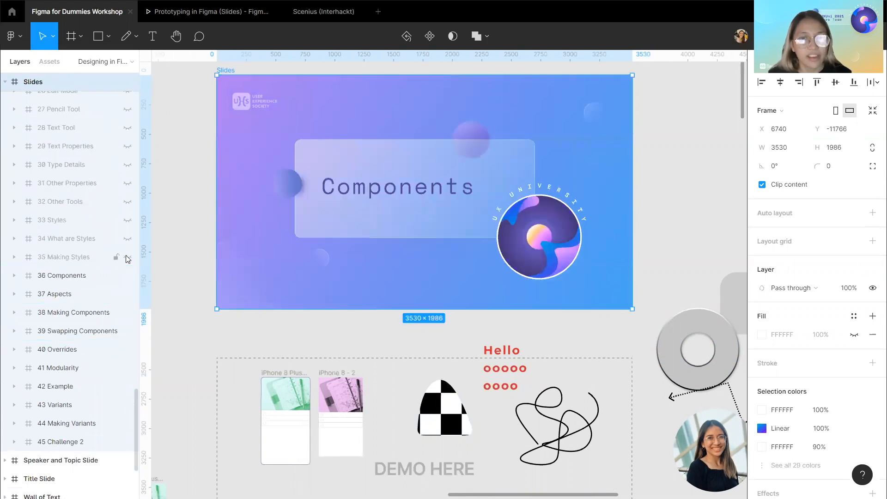
Hide the 36 Components slide to reveal the Aspects slide and examine its main component and instance diagram.
scroll(66, 321, "down", 2)
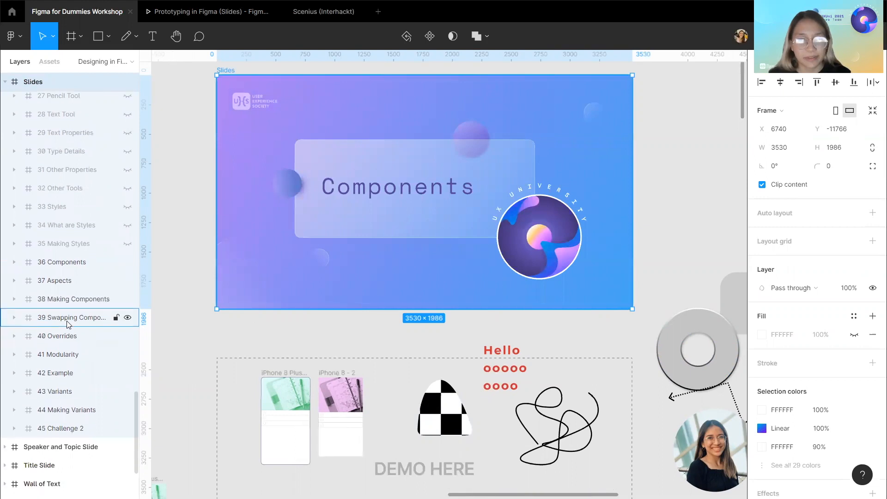
left_click(127, 262)
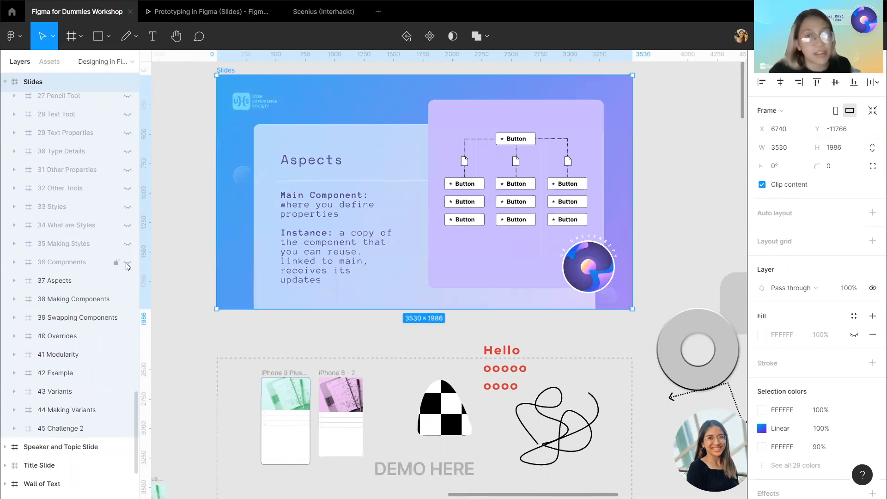
scroll(487, 200, "up", 1)
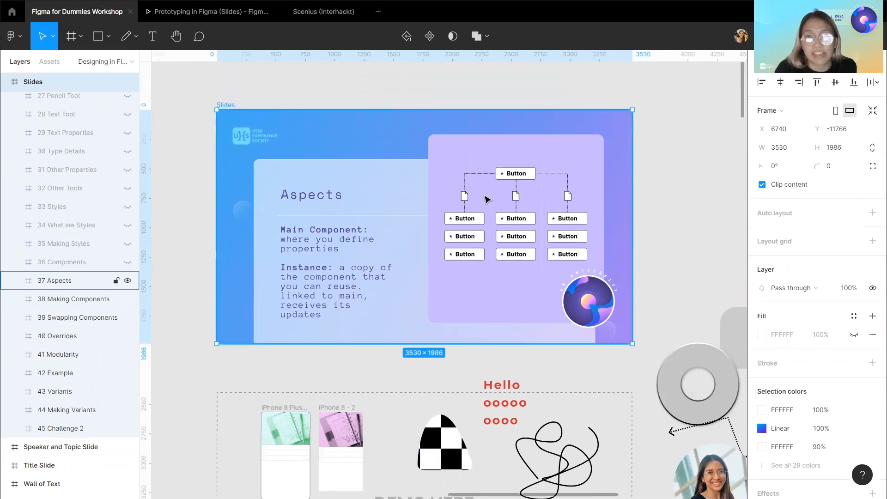
scroll(487, 200, "up", 3)
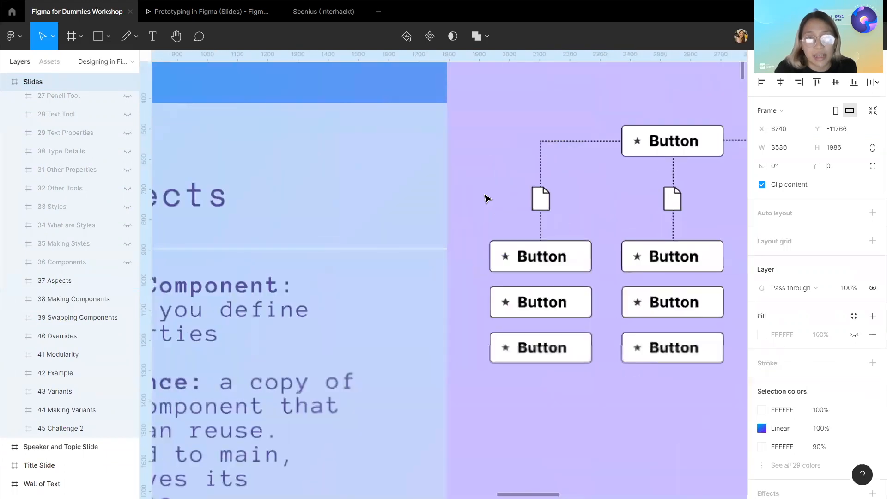
scroll(527, 191, "up", 1)
scroll(527, 191, "up", 3)
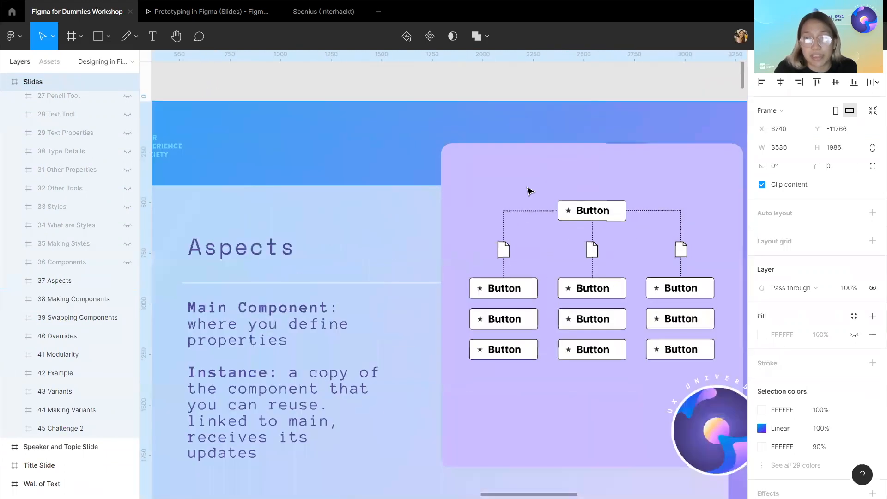
scroll(529, 191, "down", 4)
scroll(529, 191, "up", 2)
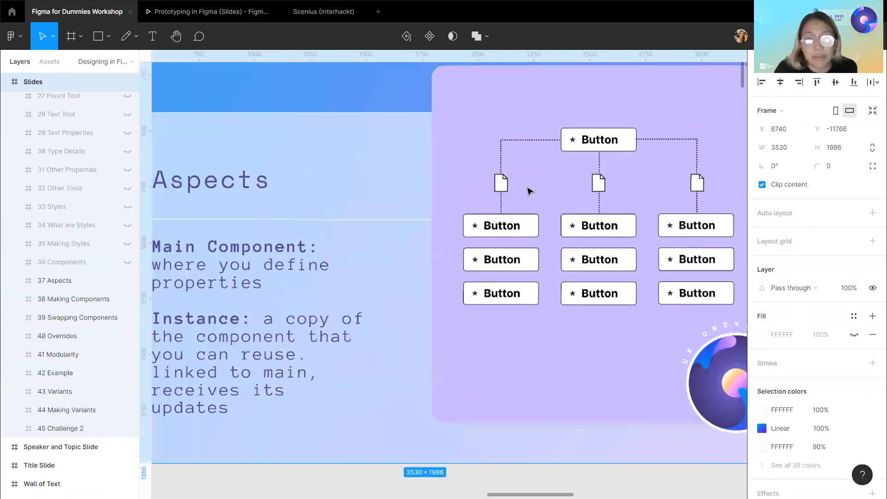
scroll(529, 191, "up", 1)
scroll(529, 192, "down", 2)
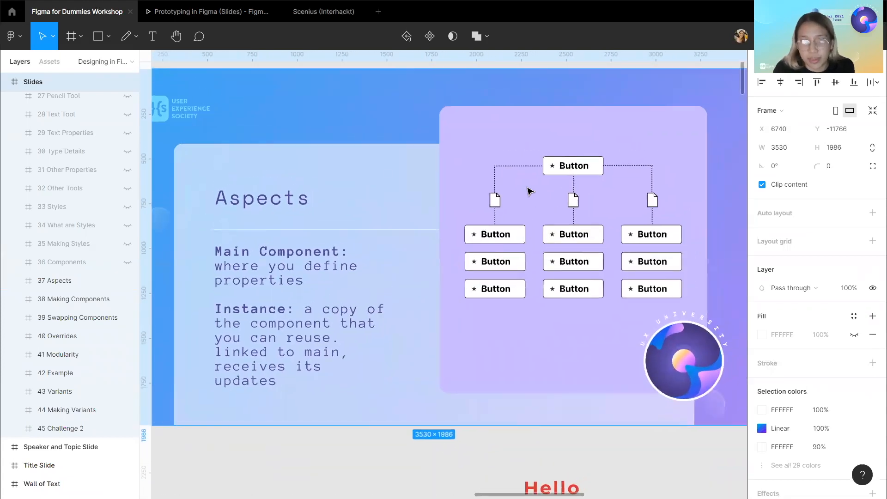
Hide the 37 Aspects slide to reveal the Making Components slide.
scroll(529, 191, "down", 2)
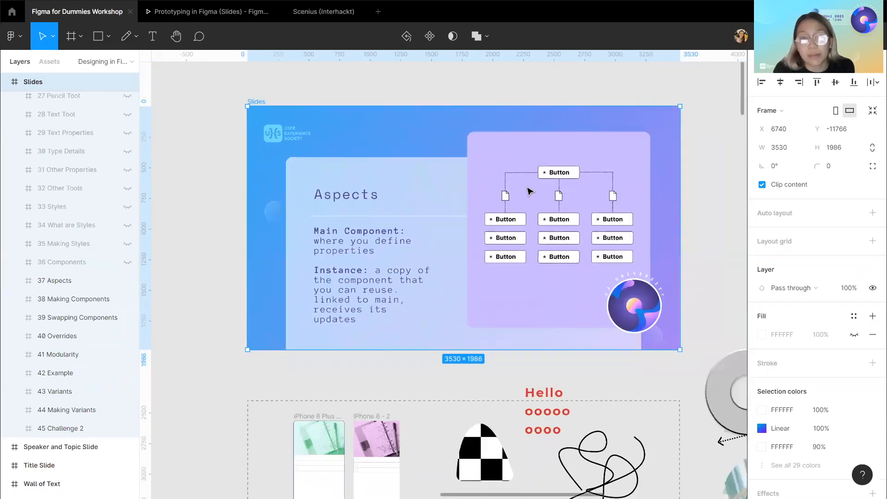
scroll(529, 191, "up", 2)
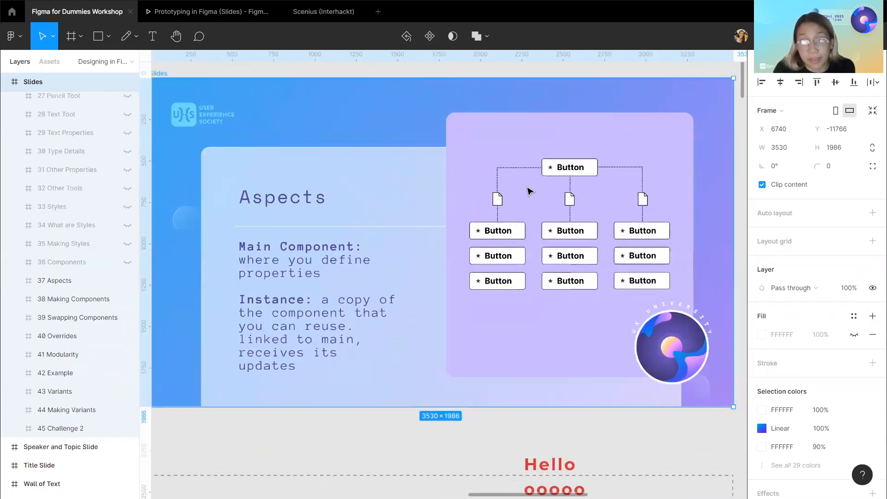
scroll(529, 191, "down", 3)
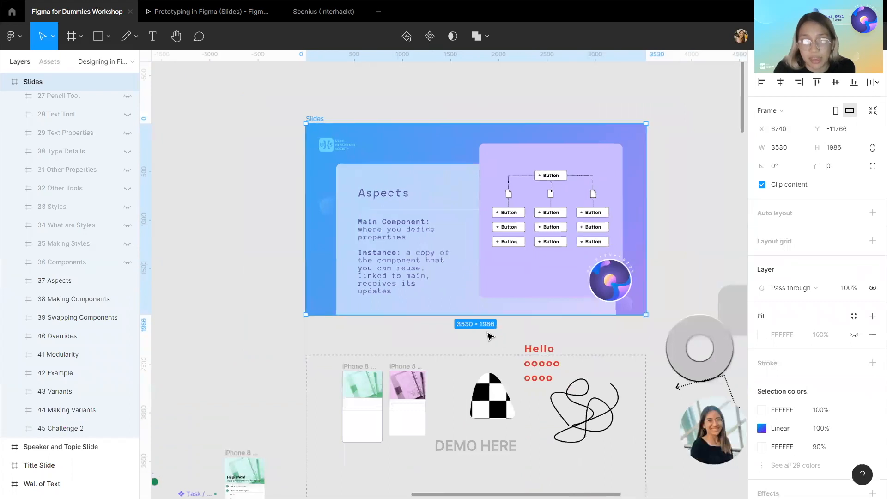
scroll(489, 335, "right", 2)
scroll(488, 335, "down", 1)
scroll(403, 336, "down", 1)
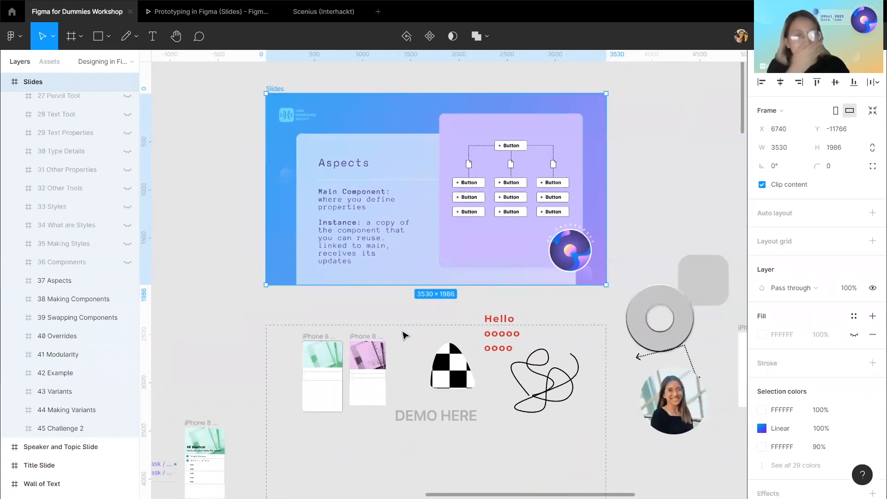
scroll(403, 336, "left", 5)
scroll(403, 335, "down", 5)
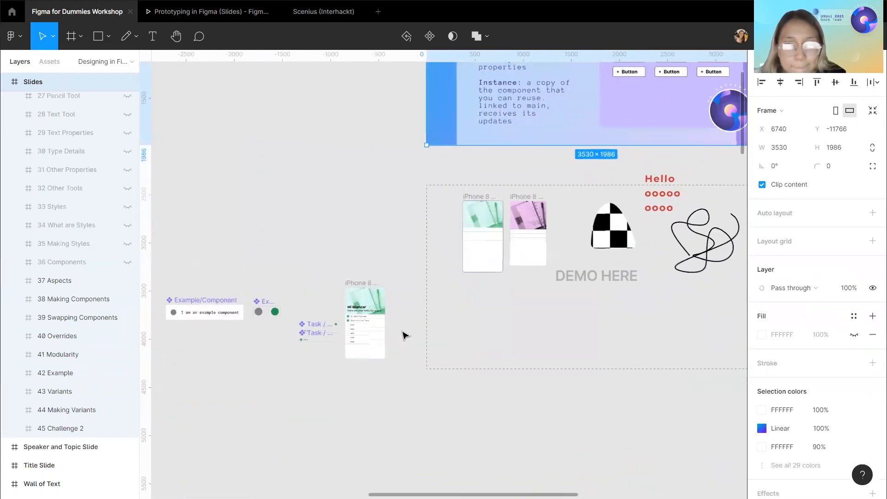
scroll(405, 334, "up", 3)
scroll(451, 220, "up", 2)
scroll(443, 217, "up", 1)
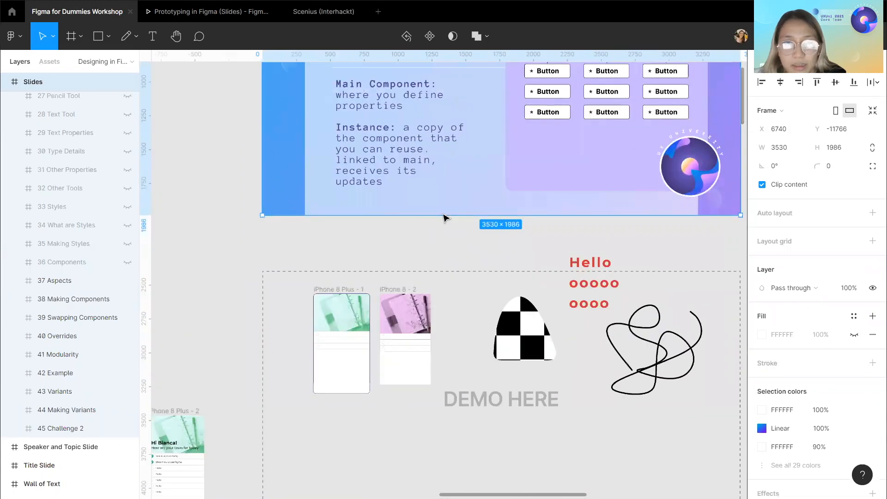
scroll(443, 217, "up", 5)
scroll(46, 267, "down", 1)
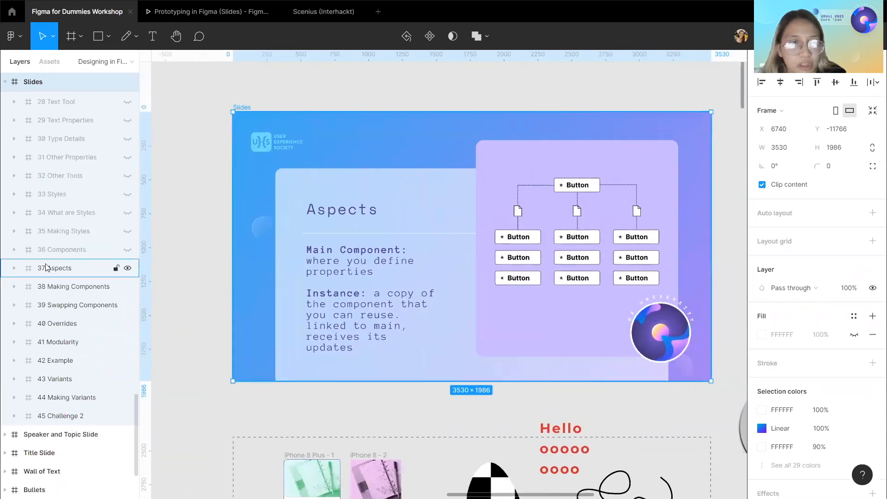
left_click(128, 269)
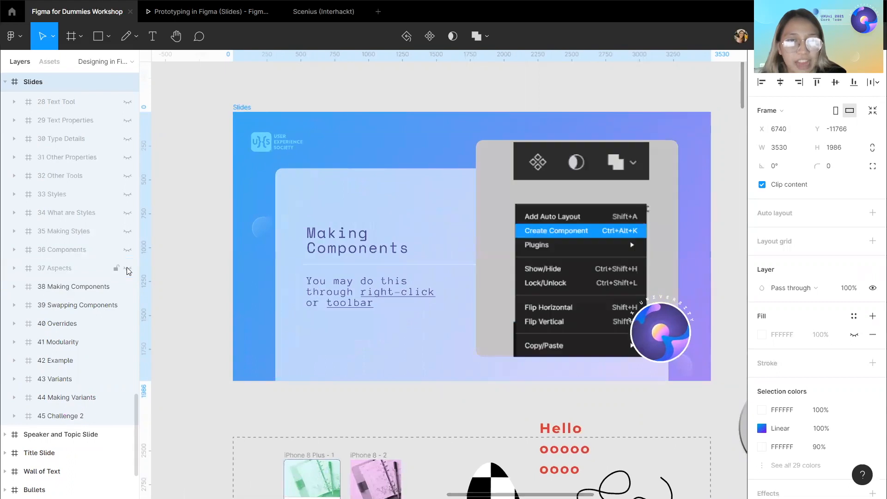
Move the Button frame (Frame 2) to just below the Making Components slide.
scroll(293, 388, "right", 2)
scroll(288, 385, "down", 1)
left_click(287, 384)
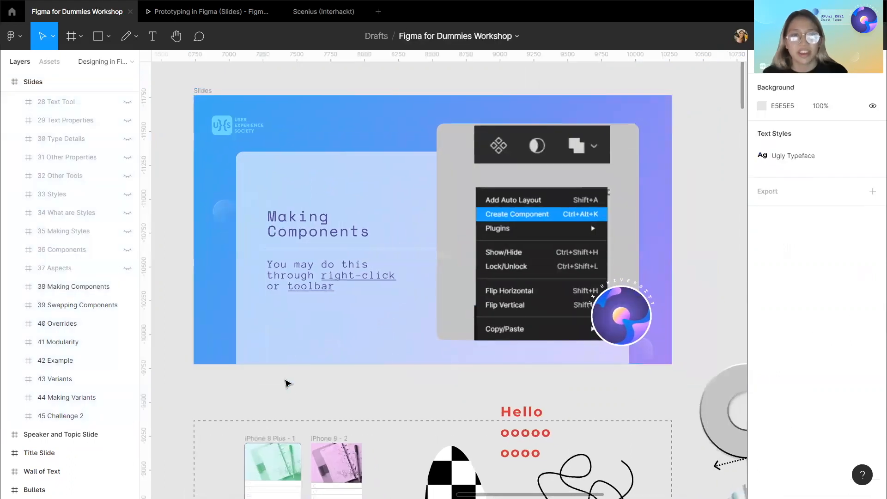
scroll(291, 379, "down", 1)
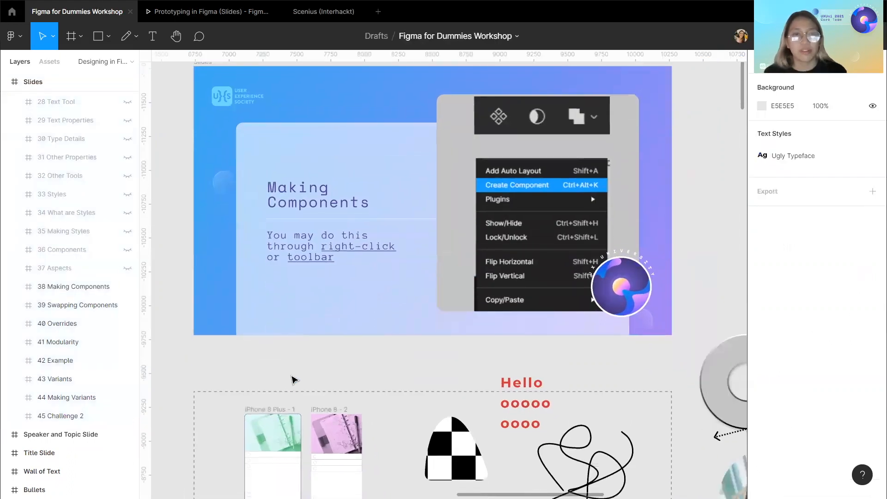
left_click(98, 36)
scroll(396, 356, "down", 2)
scroll(396, 356, "down", 6)
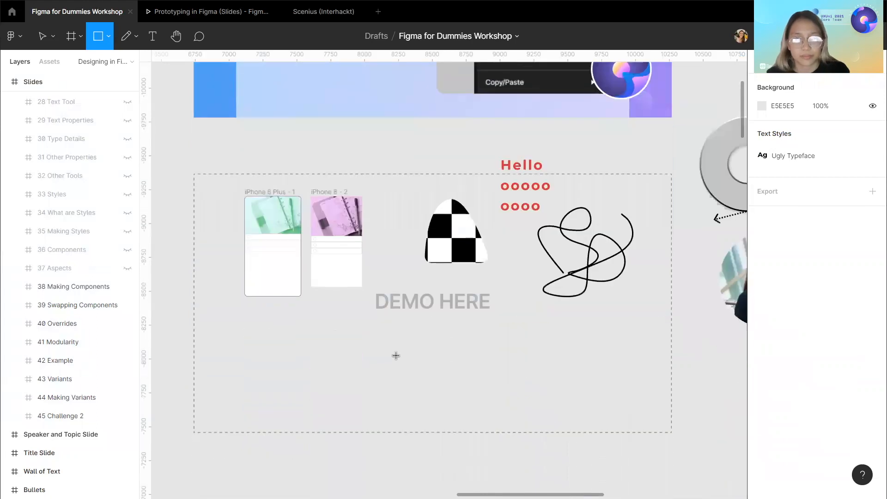
scroll(394, 356, "up", 1)
scroll(394, 356, "right", 10)
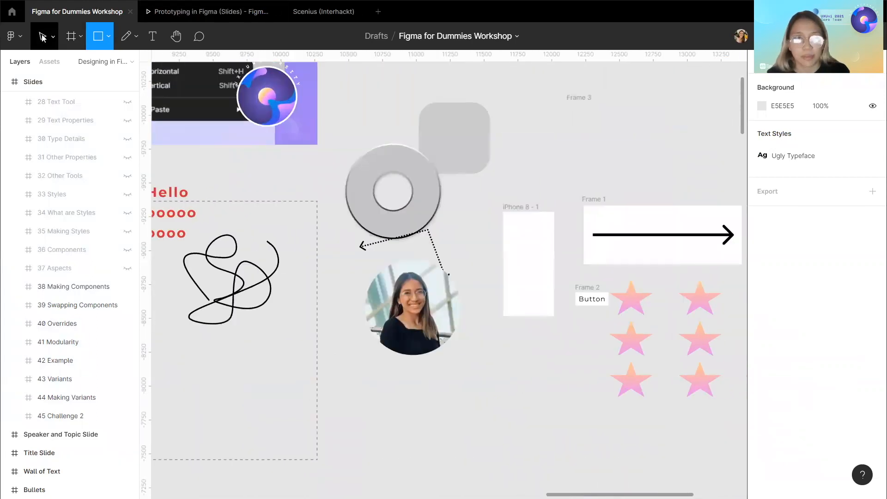
key("v")
left_click_drag(578, 293, 246, 161)
Turn the Button frame into a main component with Create Component.
scroll(240, 166, "up", 8)
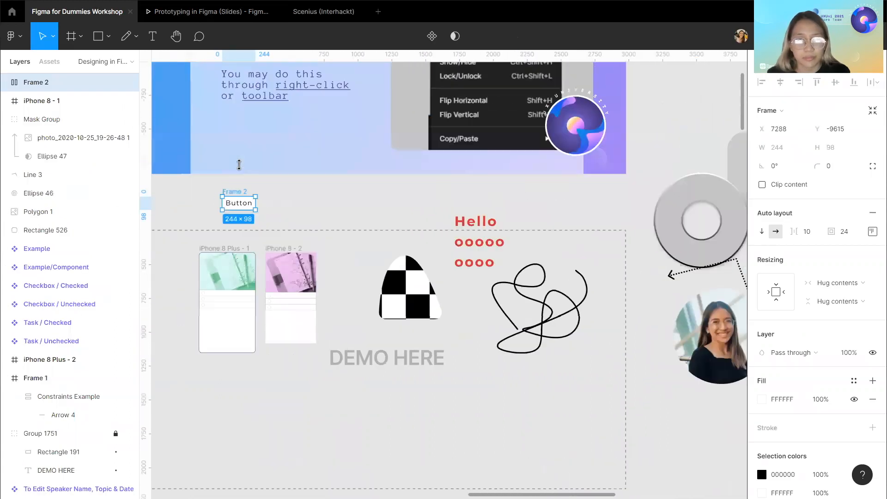
scroll(323, 406, "left", 2)
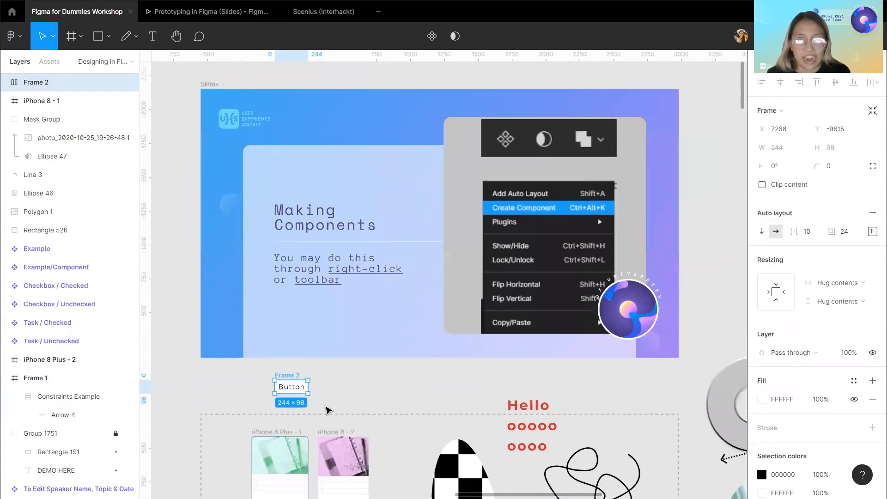
right_click(295, 389)
mouse_move(296, 390)
left_click(210, 383)
left_click(210, 383)
left_click(291, 378)
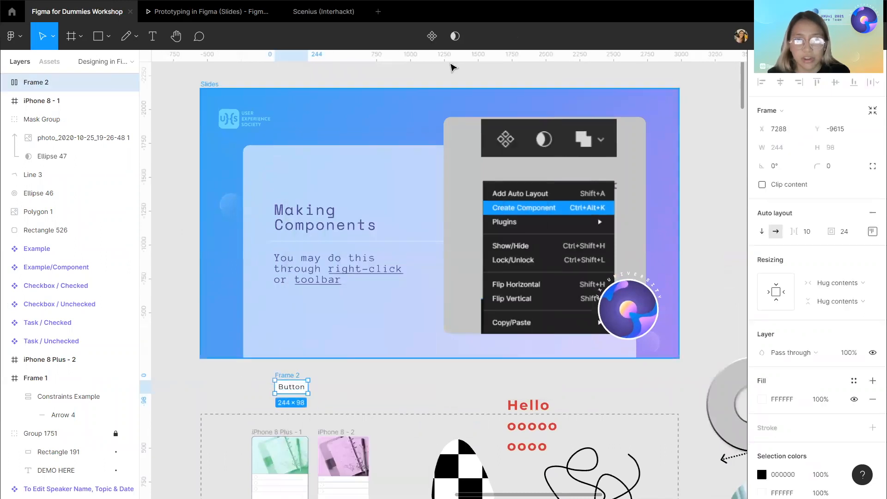
left_click(434, 38)
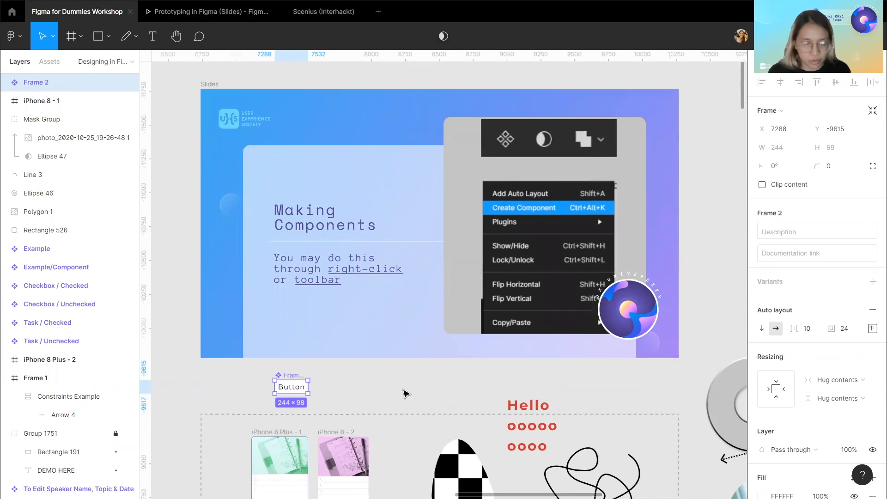
Paste an instance of the Button component and nudge it to the right of the main component.
key("ctrl+v")
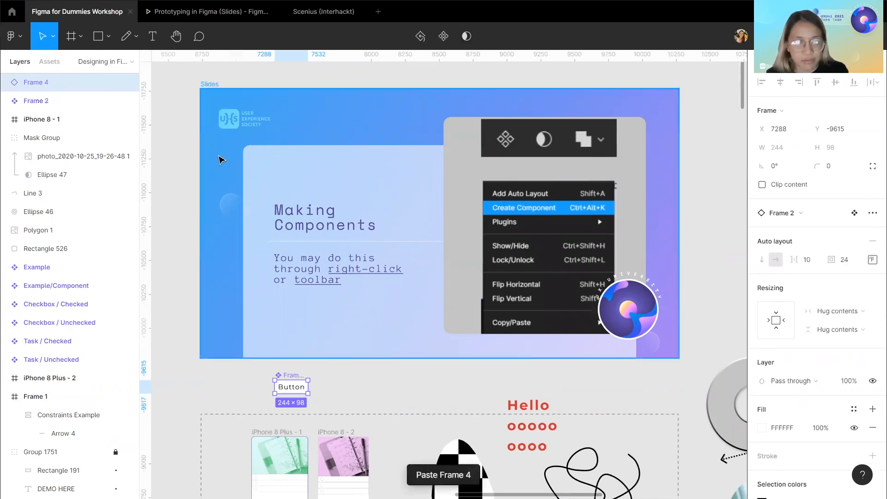
key("shift+Right")
key("shift+Right")
key("shift+Right")
key("shift+Right")
key("shift+Right")
key("shift+Right")
key("shift+Right")
key("shift+Right")
key("shift+Right")
key("shift+Right")
key("shift+Right")
key("shift+Right")
key("shift+Right")
key("shift+Right")
key("shift+Right")
key("shift+Right")
key("shift+Right")
key("shift+Right")
key("shift+Right")
key("shift+Right")
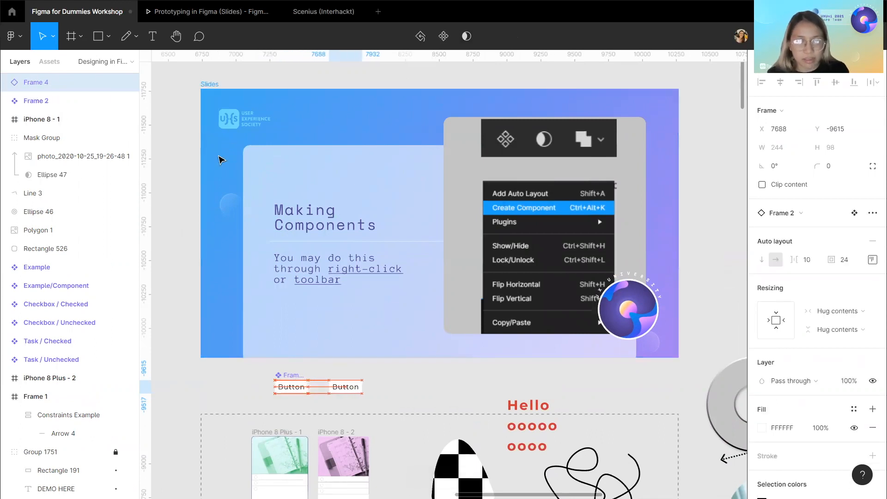
Set the main Button component's fill colour to FFAEAE.
left_click(298, 383)
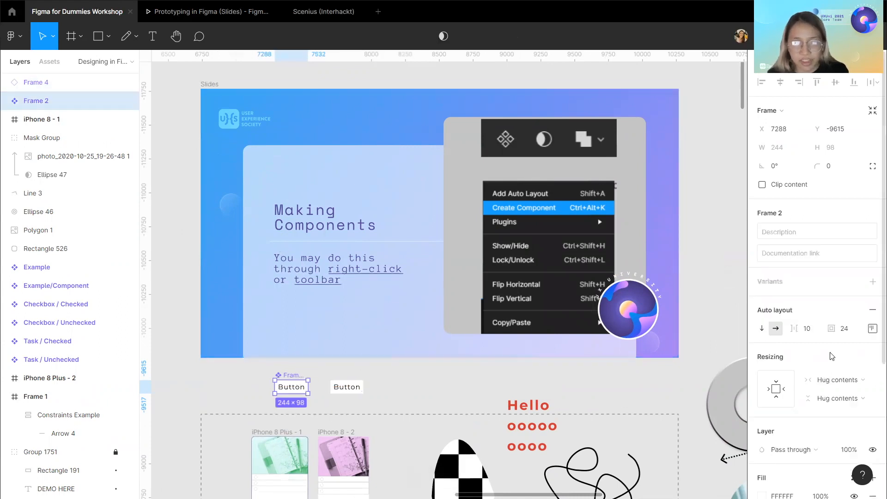
scroll(819, 307, "down", 5)
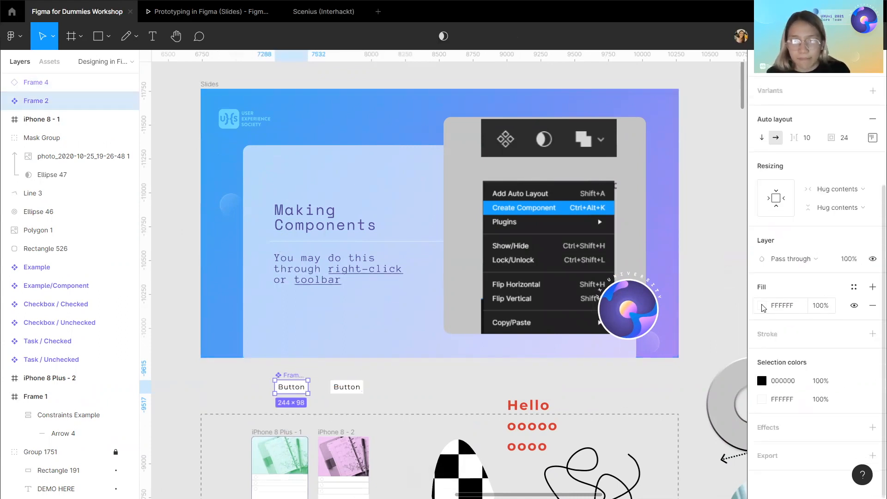
left_click(762, 306)
mouse_move(706, 234)
left_mouse_down()
mouse_move(663, 202)
mouse_move(676, 199)
mouse_move(653, 196)
left_mouse_up()
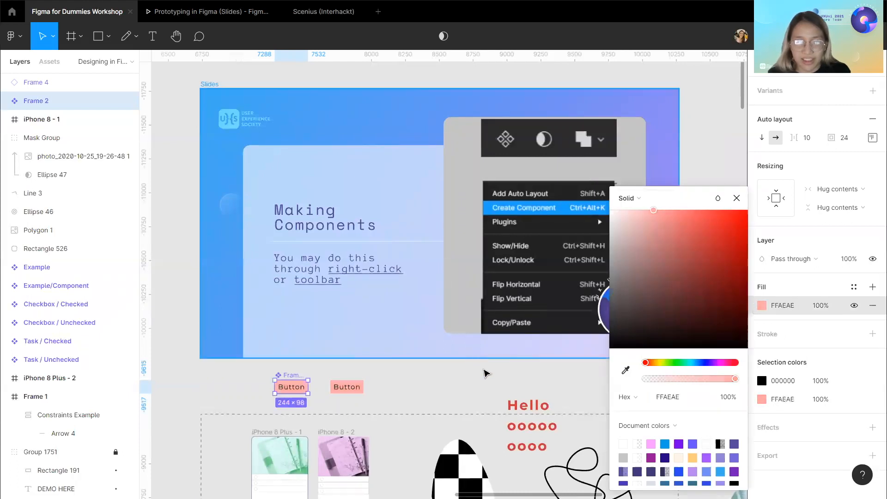
left_click(485, 375)
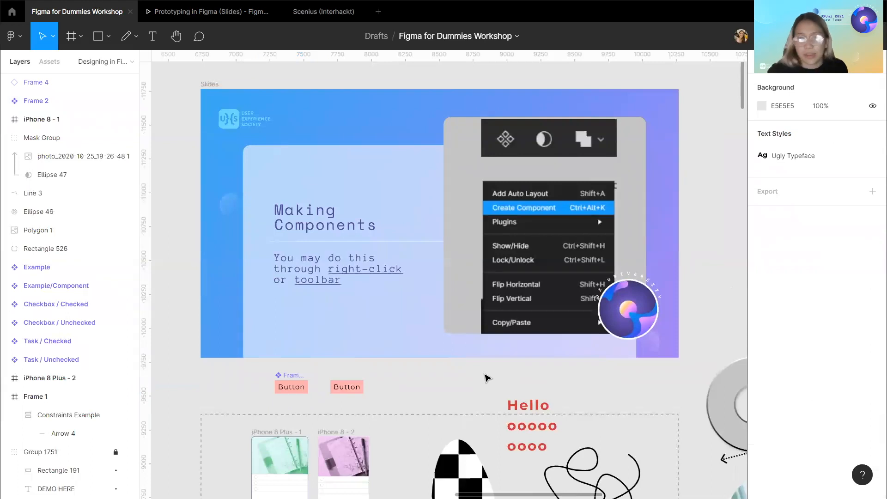
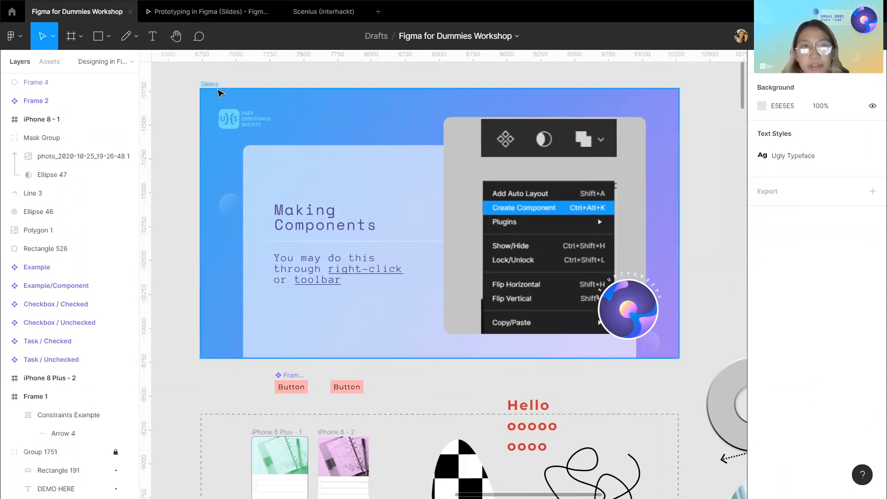
Hide the 38 Making Components slide inside the Slides frame to reveal the Swapping Components slide.
left_click(214, 88)
scroll(84, 296, "down", 10)
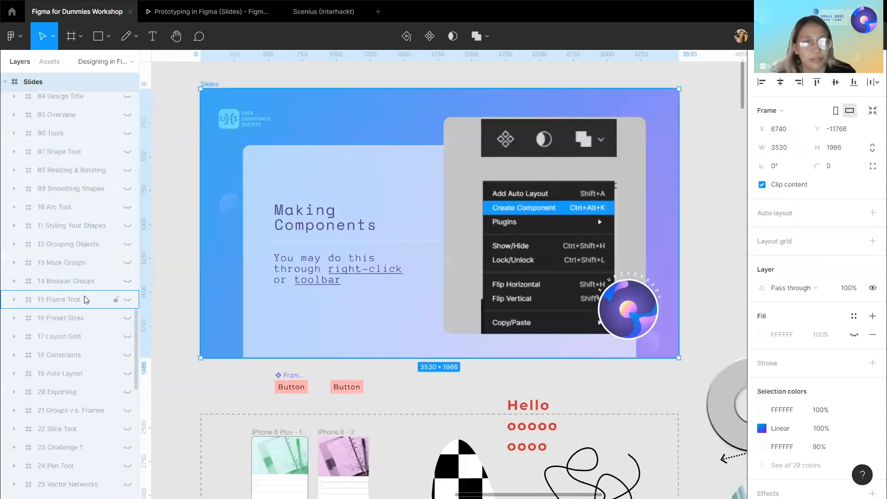
scroll(84, 298, "down", 8)
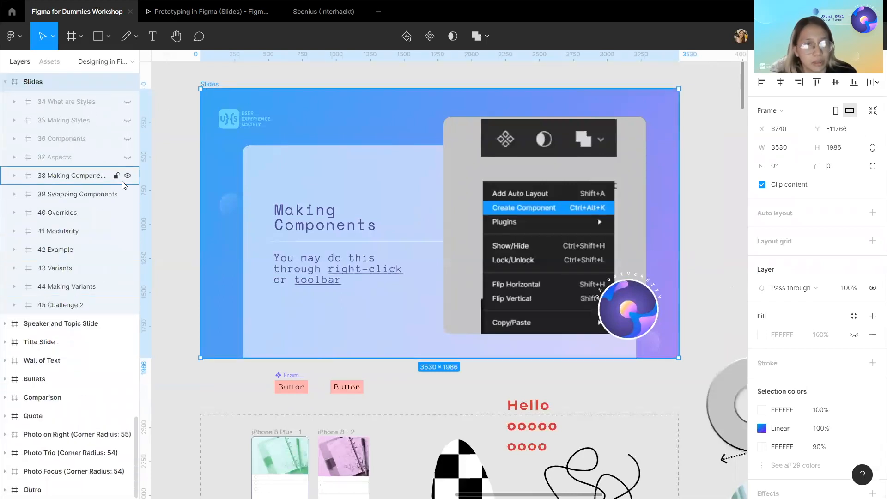
left_click(127, 176)
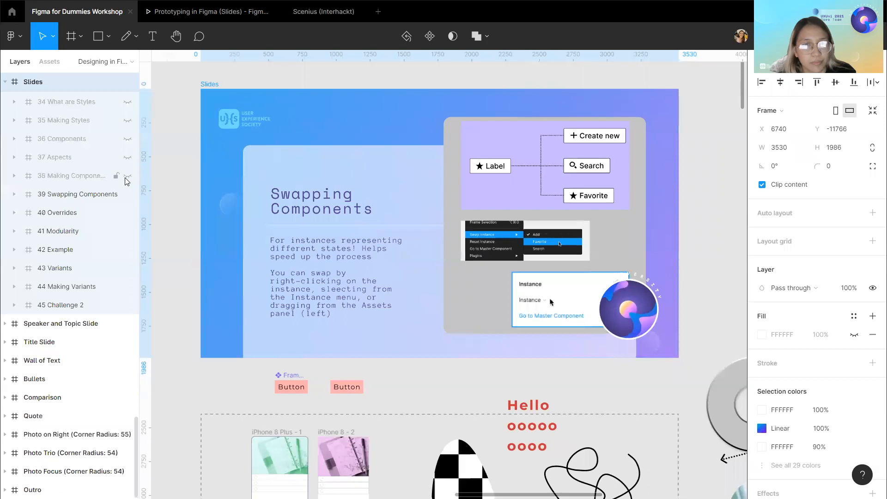
Zoom and pan around the Swapping Components slide to examine its swap-instance illustrations.
scroll(424, 392, "right", 1)
left_click(420, 388)
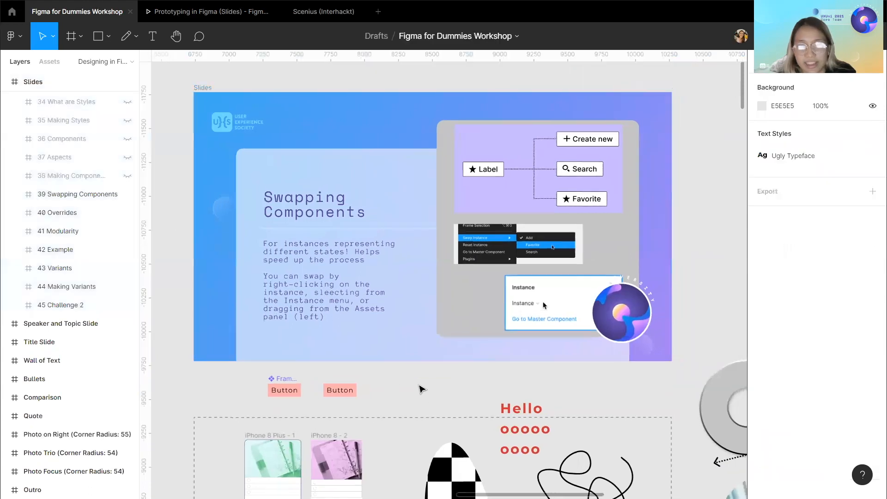
scroll(421, 387, "right", 1)
scroll(498, 170, "up", 5)
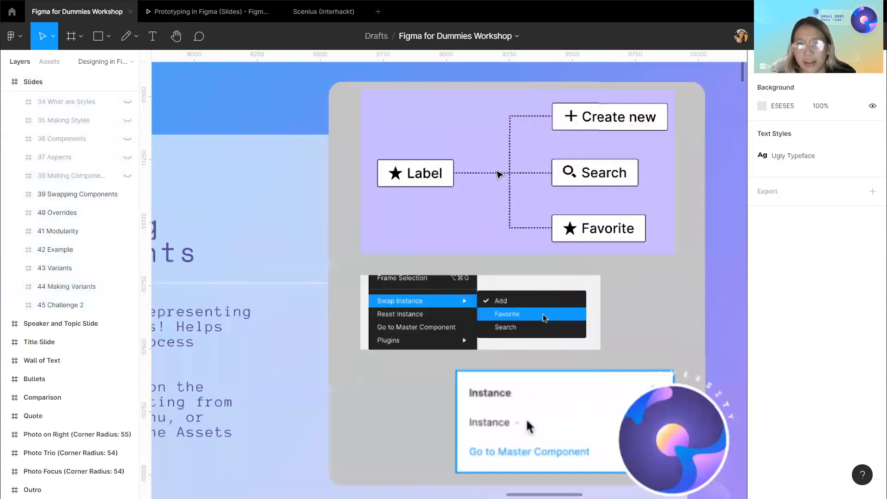
scroll(499, 173, "up", 2)
scroll(499, 173, "right", 2)
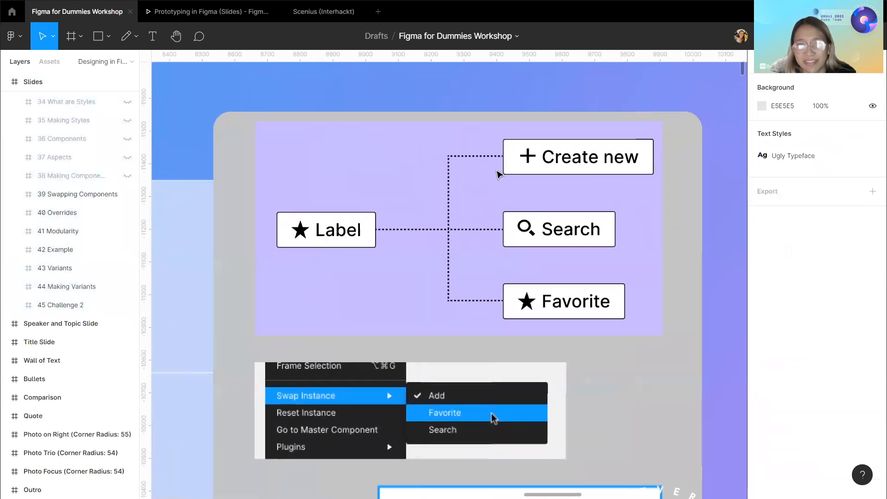
scroll(499, 173, "up", 2)
scroll(499, 173, "down", 1)
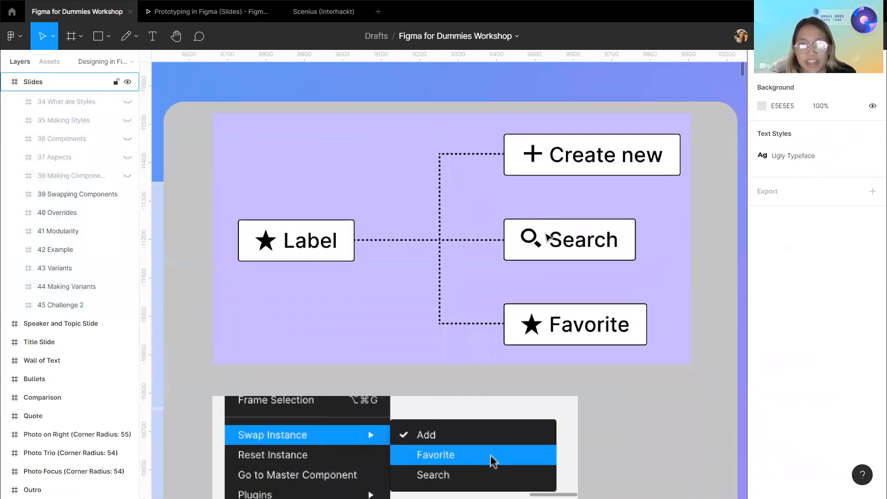
scroll(536, 243, "down", 2)
scroll(537, 245, "down", 3)
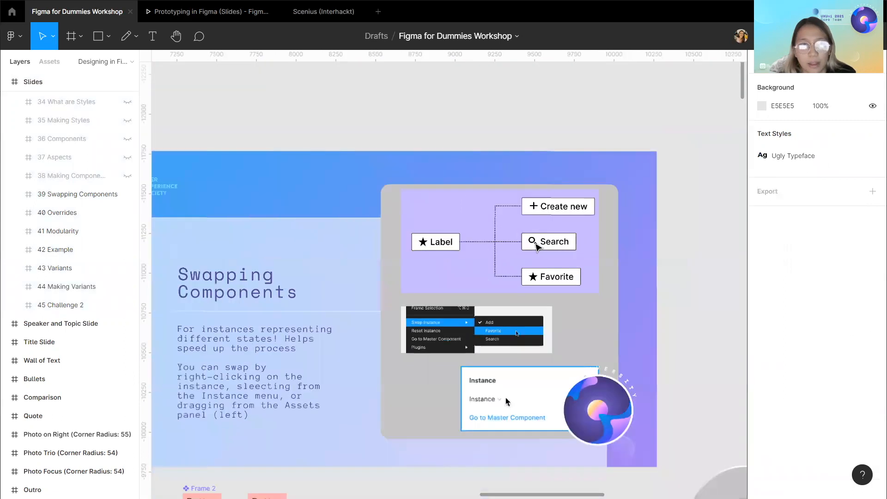
scroll(537, 247, "right", 2)
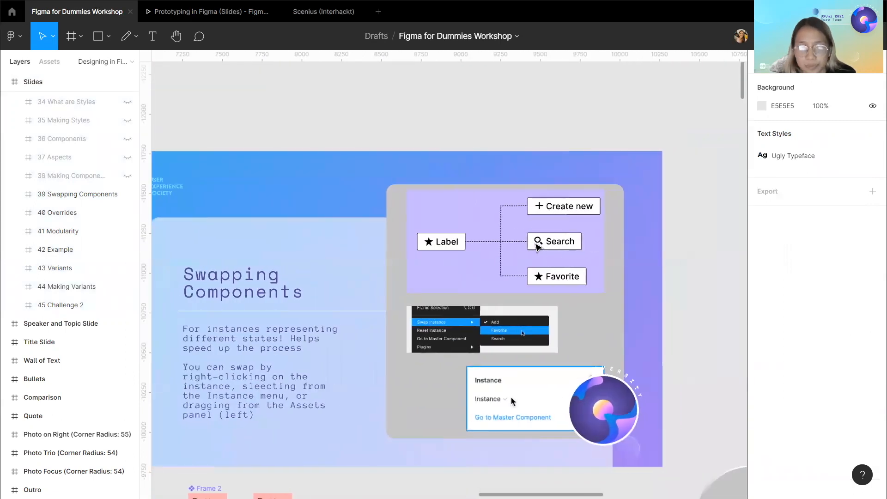
scroll(537, 247, "down", 2)
scroll(535, 244, "down", 3)
scroll(536, 245, "up", 4)
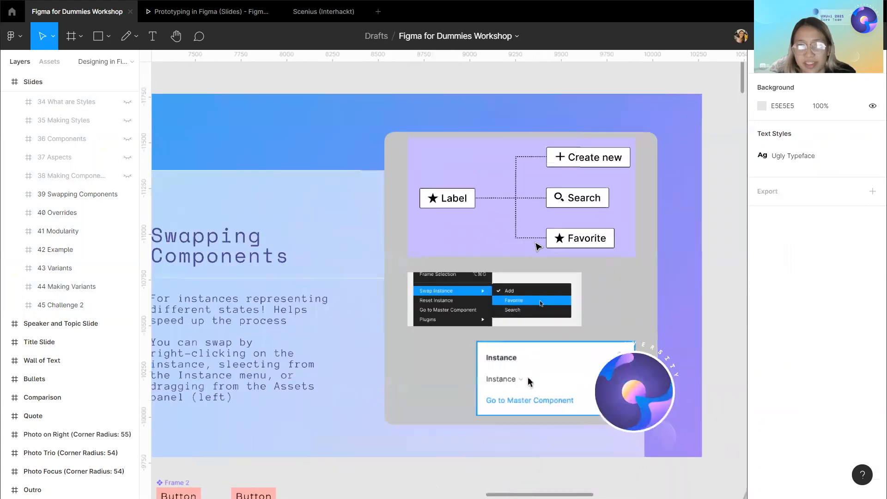
scroll(536, 245, "down", 1)
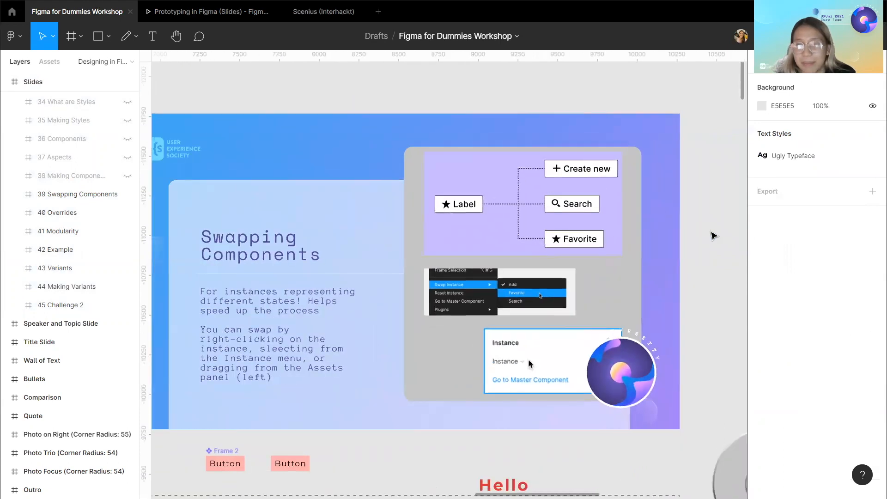
scroll(713, 237, "down", 1)
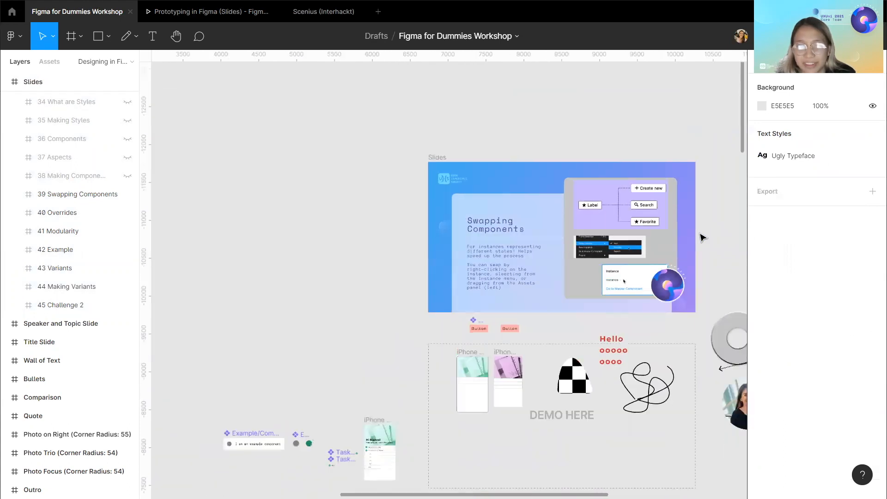
scroll(615, 263, "down", 2)
scroll(442, 357, "right", 1)
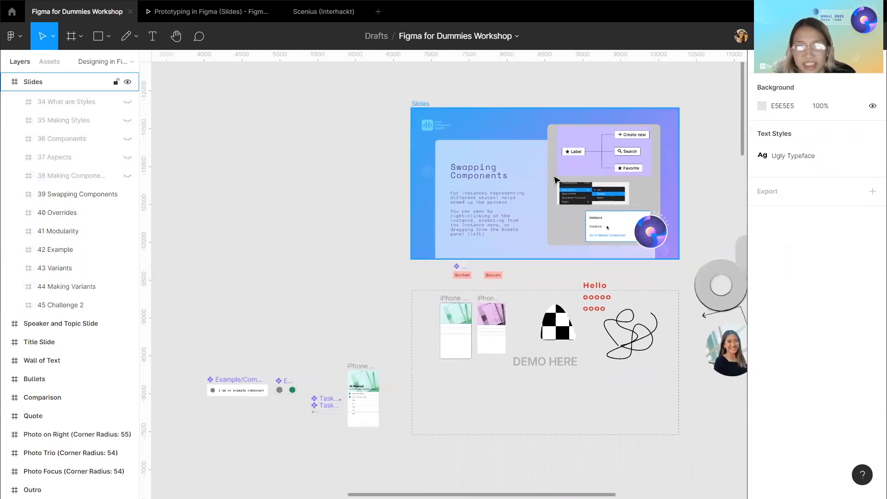
scroll(555, 179, "up", 4)
scroll(480, 242, "down", 2)
scroll(455, 254, "down", 3)
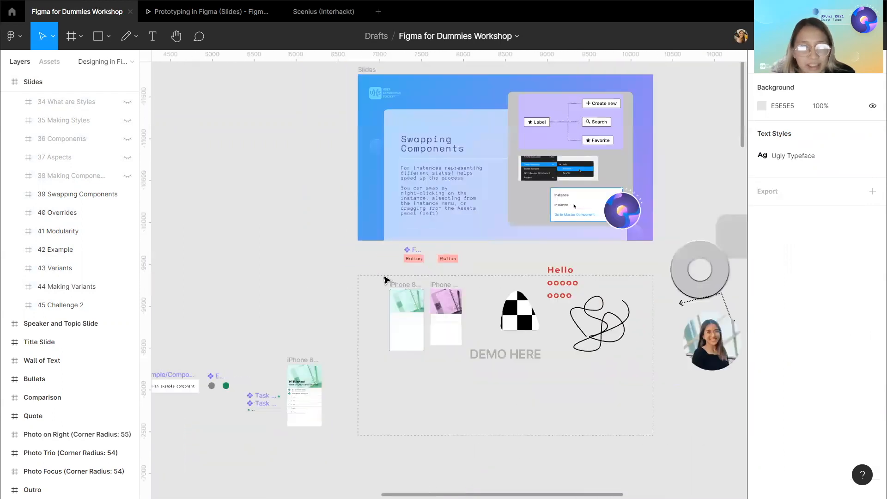
scroll(388, 281, "left", 2)
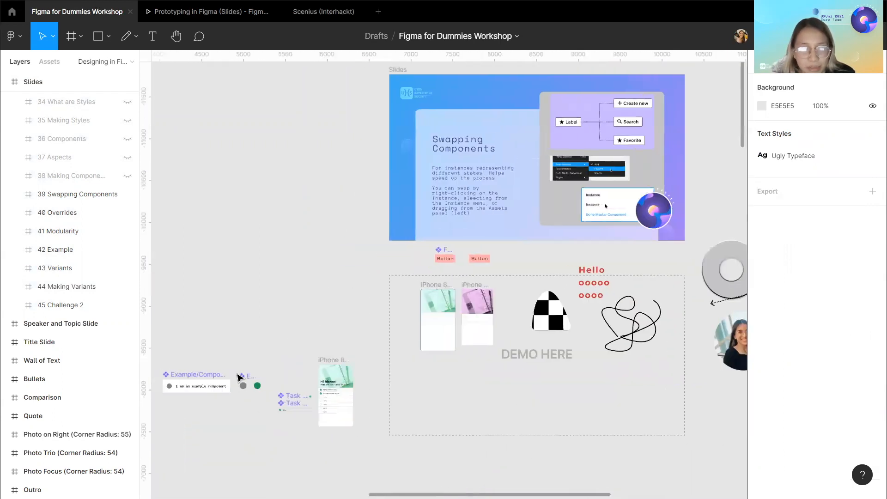
Move the Example/Component instance into the DEMO HERE area below the slide.
left_click(205, 375)
left_click_drag(222, 370, 487, 359)
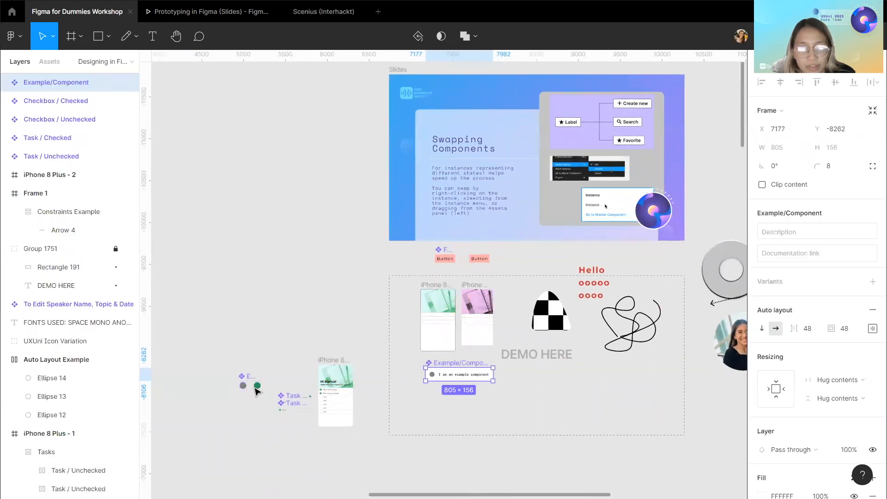
Inspect the Example component set's Icon Default and Icon Active variants.
scroll(248, 391, "up", 5)
left_click(239, 382)
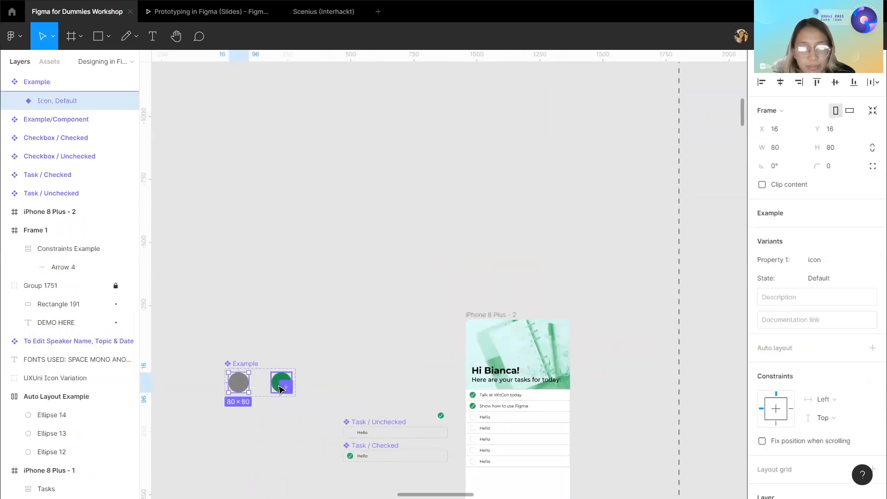
left_click(280, 387)
scroll(369, 301, "down", 6)
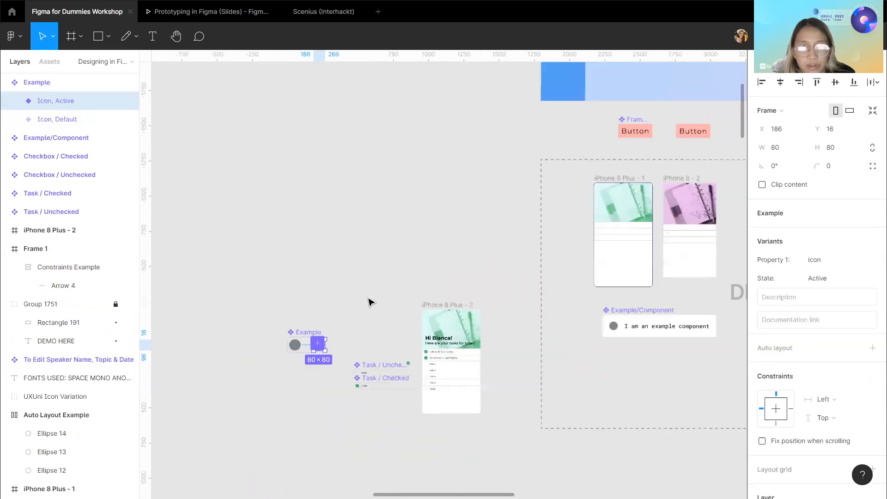
scroll(422, 297, "up", 3)
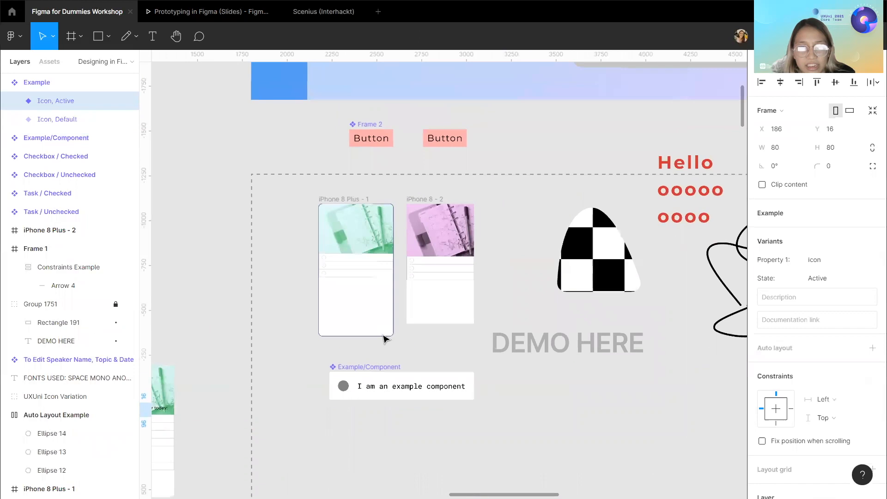
scroll(386, 340, "up", 1)
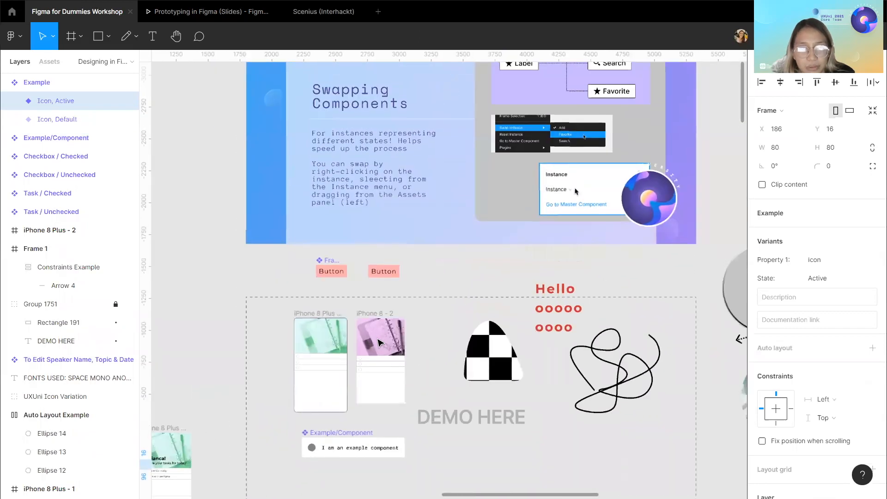
scroll(378, 342, "right", 1)
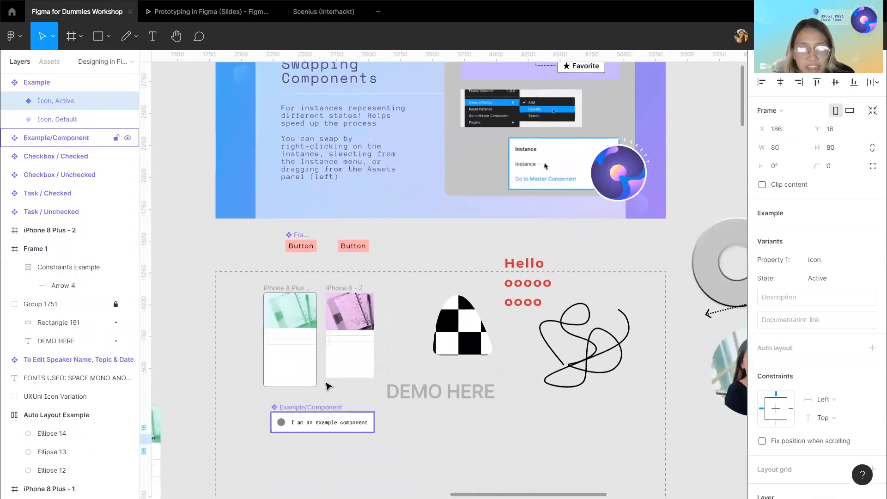
Select the icon instance nested inside Example/Component and open its context menu, then dismiss it.
left_click(327, 418)
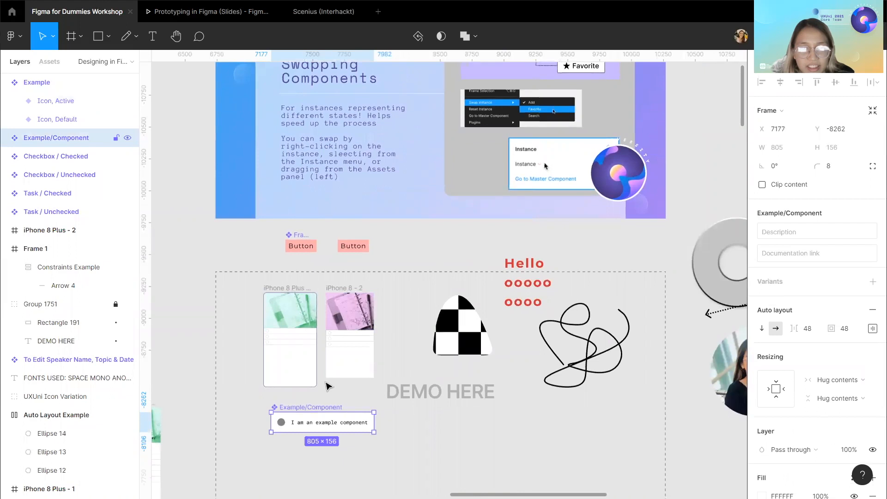
key("Return")
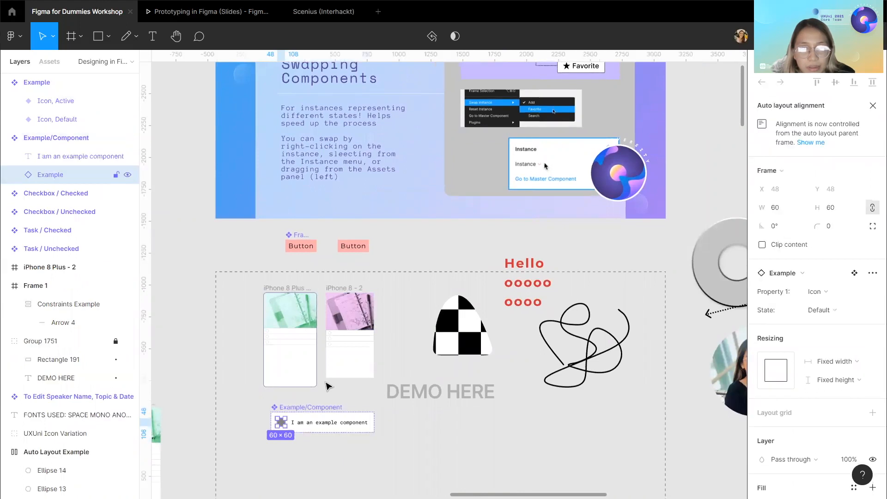
right_click(326, 384)
mouse_move(333, 385)
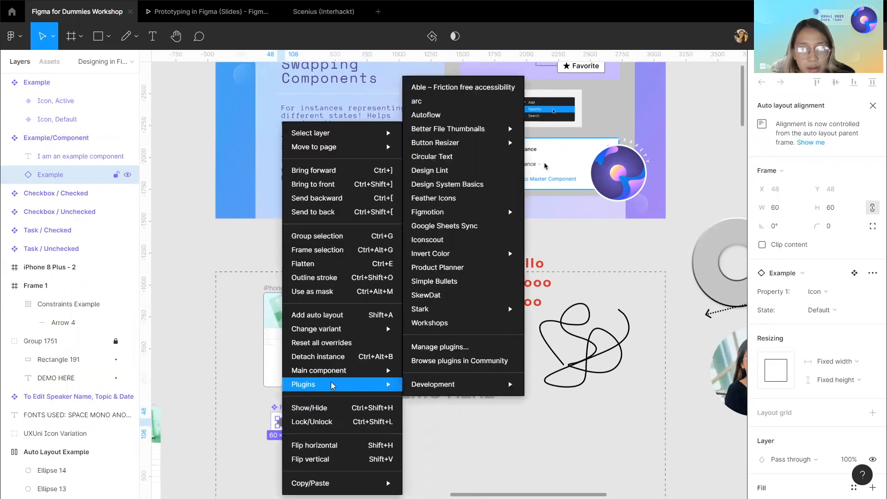
mouse_move(357, 333)
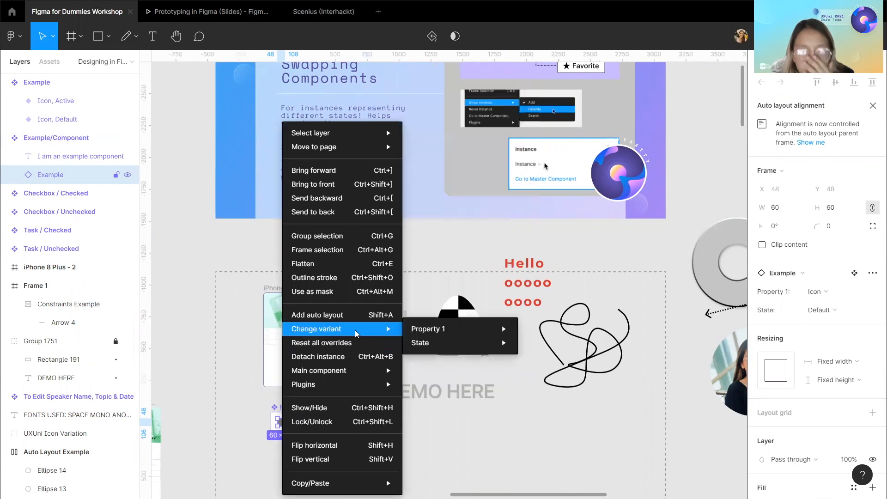
left_click(218, 257)
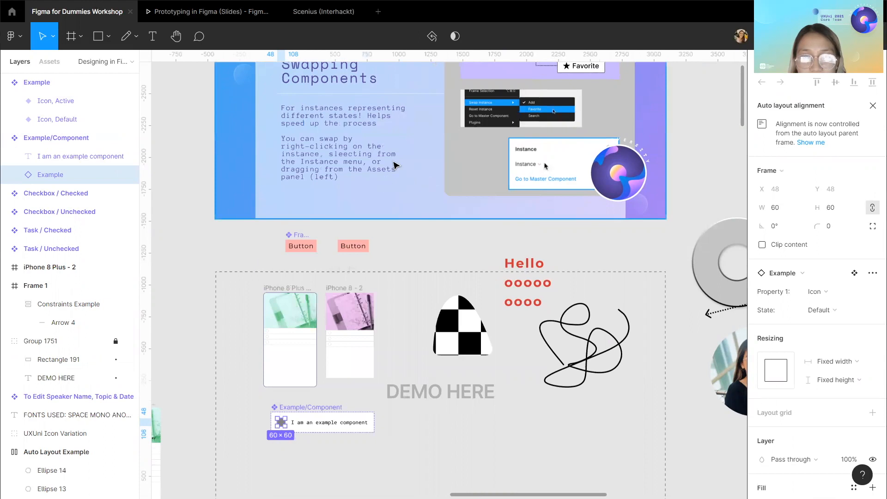
Zoom into the slide's Swap Instance menu illustration and back out to the demo area.
scroll(510, 107, "up", 5)
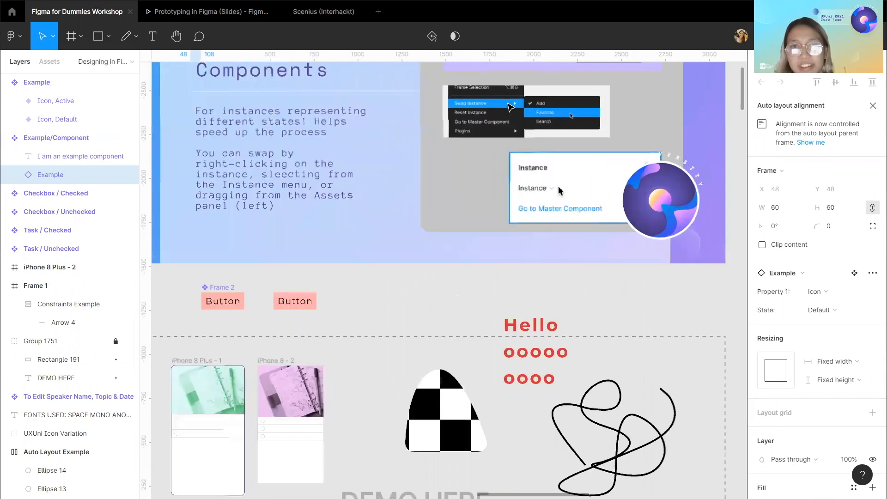
scroll(509, 108, "right", 2)
scroll(485, 138, "up", 4)
scroll(399, 272, "up", 4)
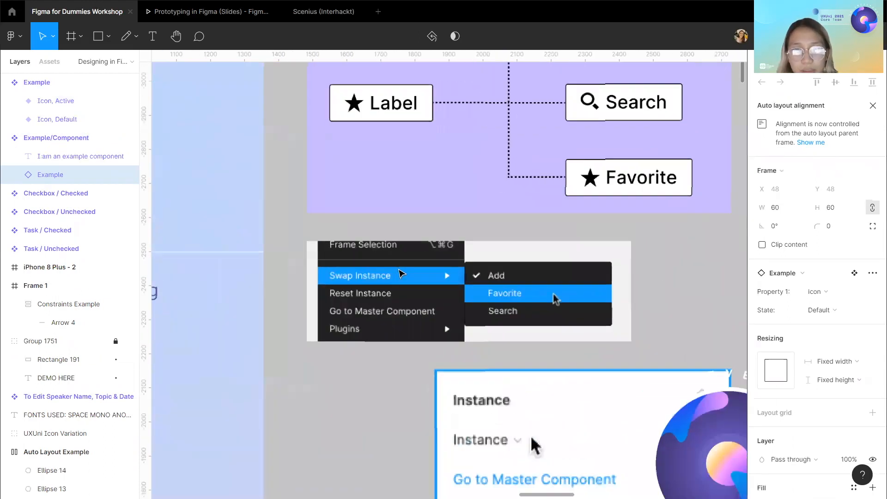
scroll(399, 273, "down", 4)
scroll(399, 273, "down", 1)
scroll(399, 276, "down", 5)
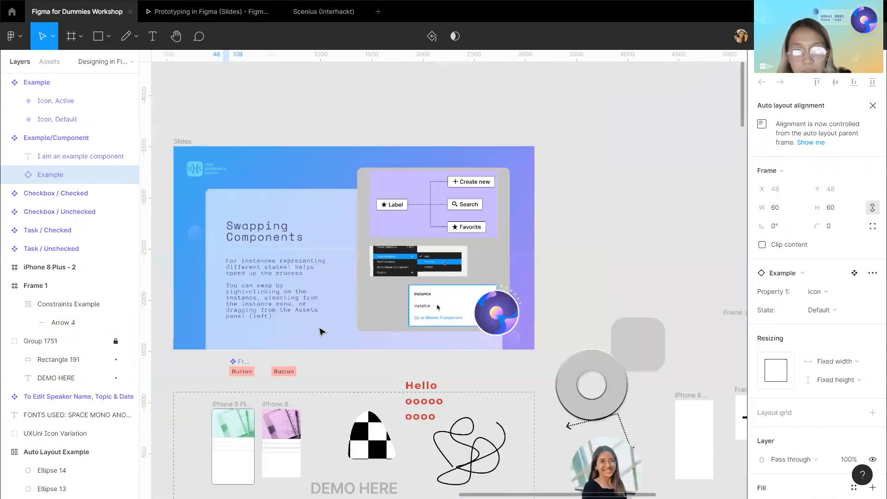
scroll(355, 277, "down", 3)
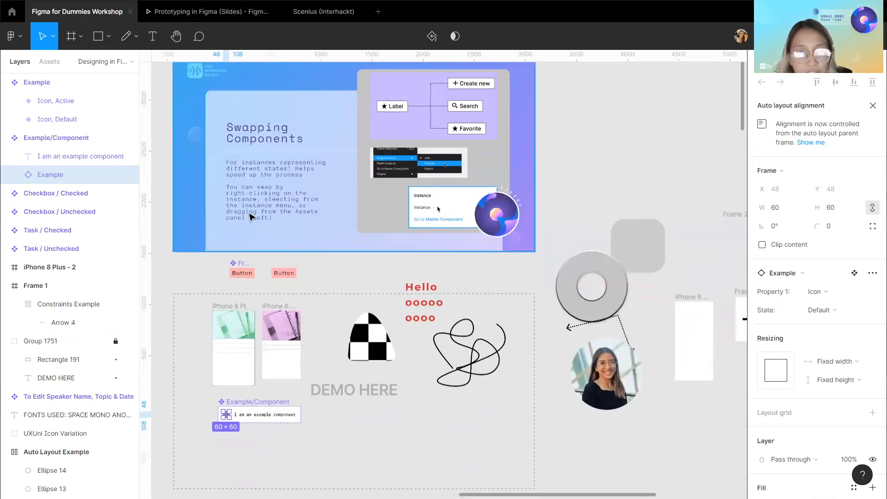
Open the Assets panel to view the local components.
left_click(49, 61)
left_click_drag(52, 158, 37, 138)
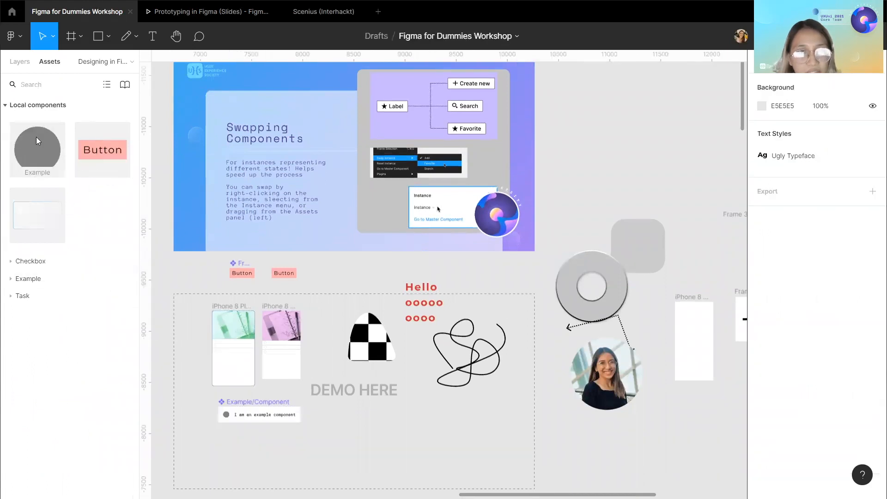
scroll(353, 315, "left", 2)
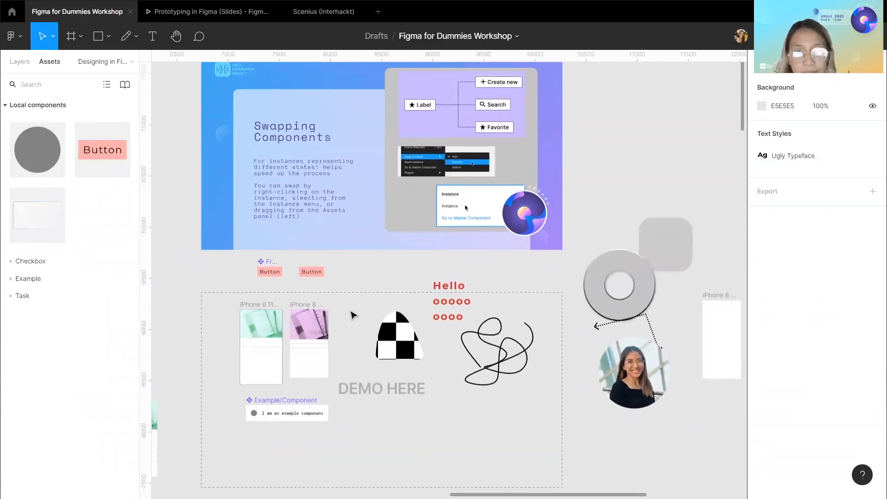
scroll(375, 280, "up", 1)
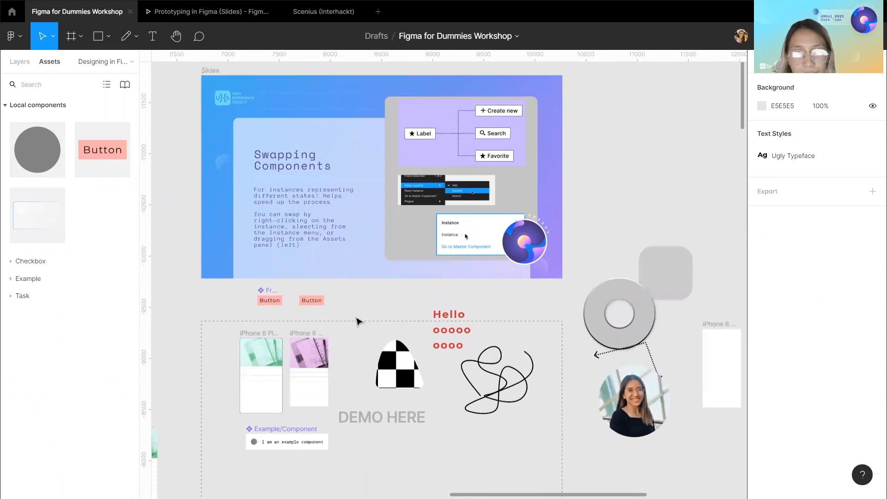
Select the Slides frame and return to the layers list.
left_click(279, 442)
scroll(472, 131, "up", 3)
scroll(436, 129, "down", 3)
left_click(202, 76)
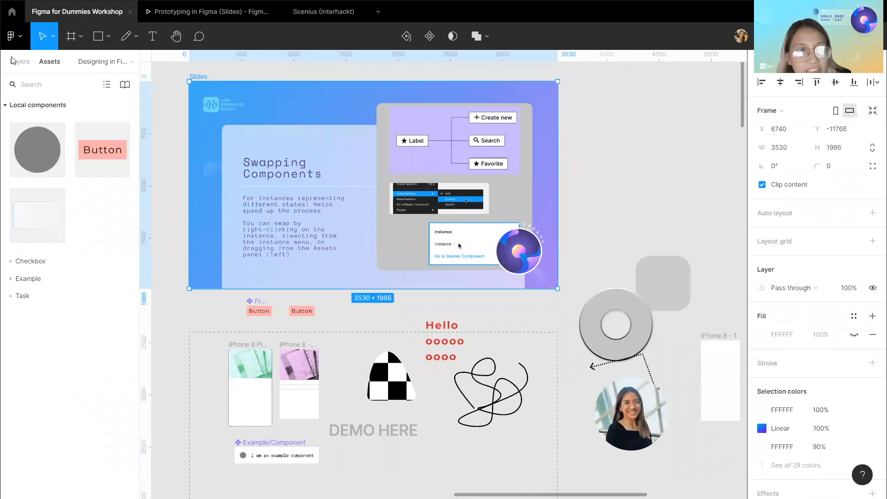
left_click(20, 62)
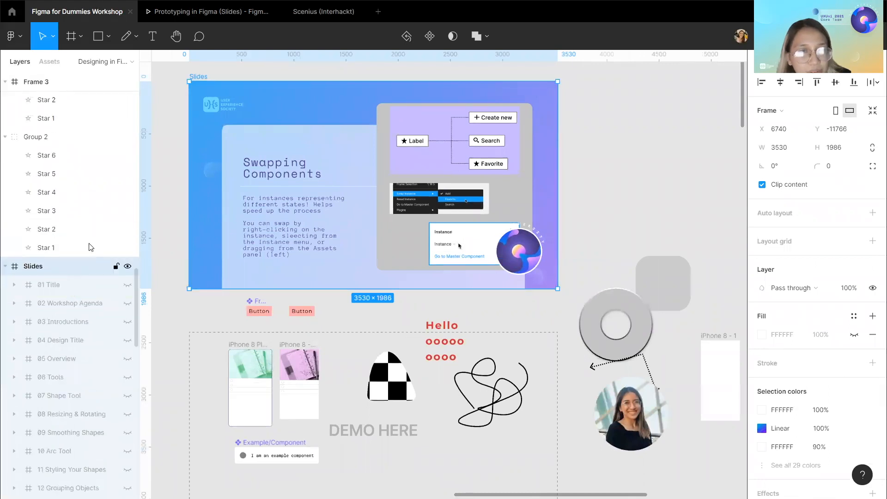
Show the 41 Modularity slide inside the Slides frame.
scroll(82, 239, "down", 5)
scroll(81, 241, "down", 8)
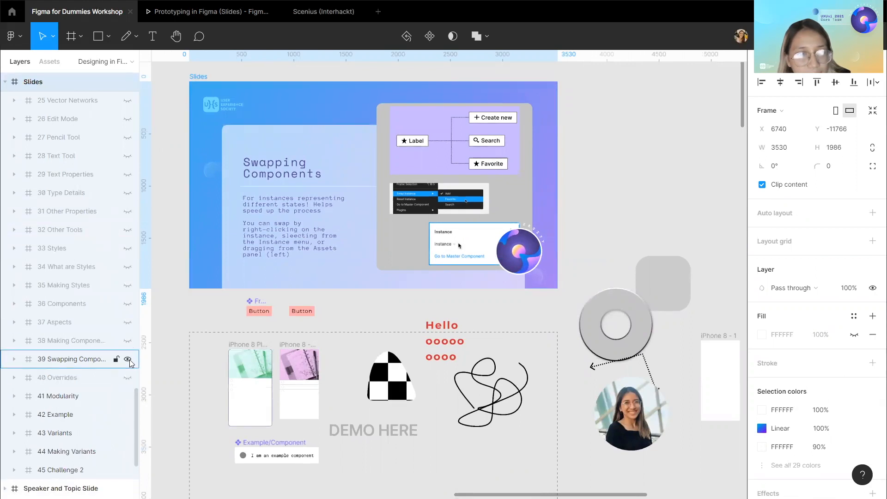
left_click(128, 376)
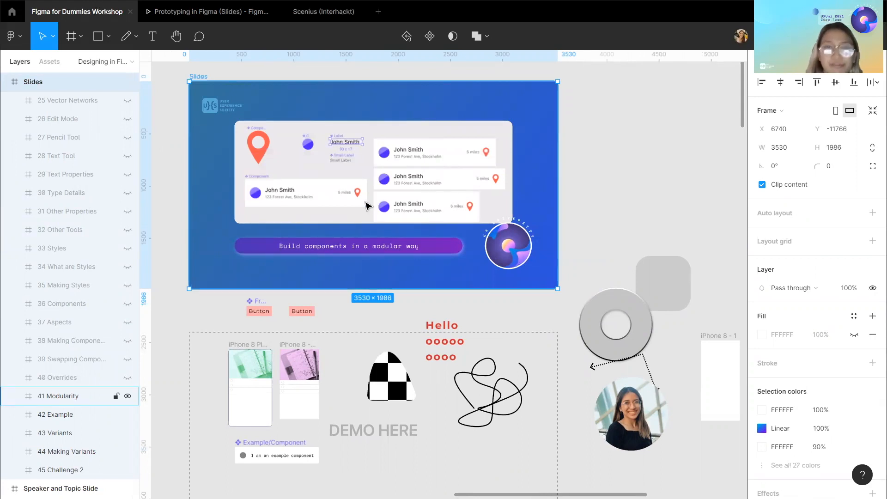
Examine the Modularity slide's component examples up close.
scroll(459, 172, "up", 5)
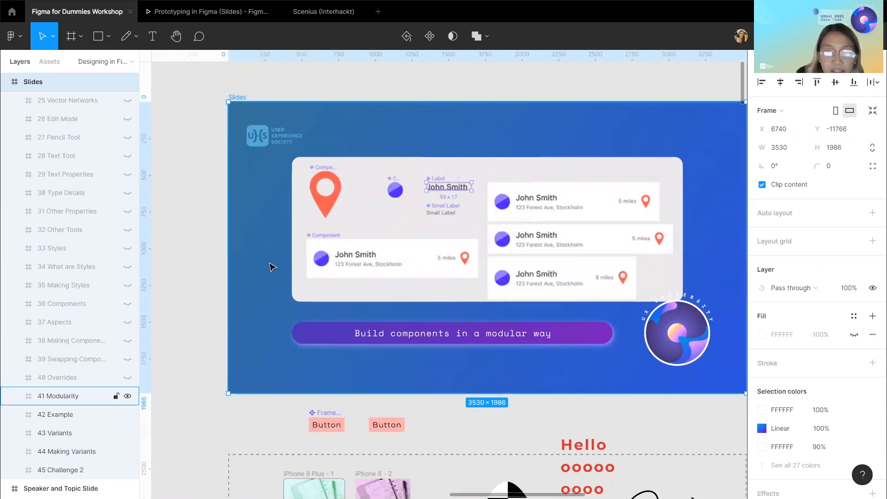
scroll(273, 267, "right", 3)
scroll(272, 267, "left", 2)
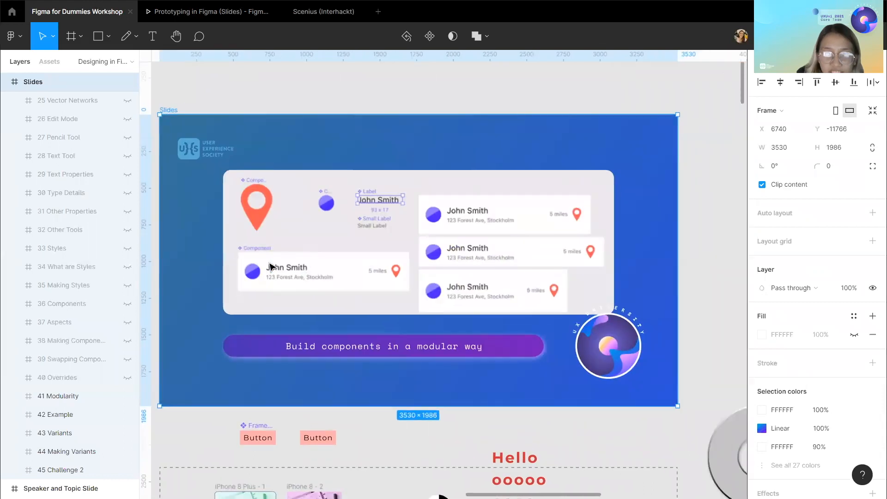
scroll(332, 222, "up", 5)
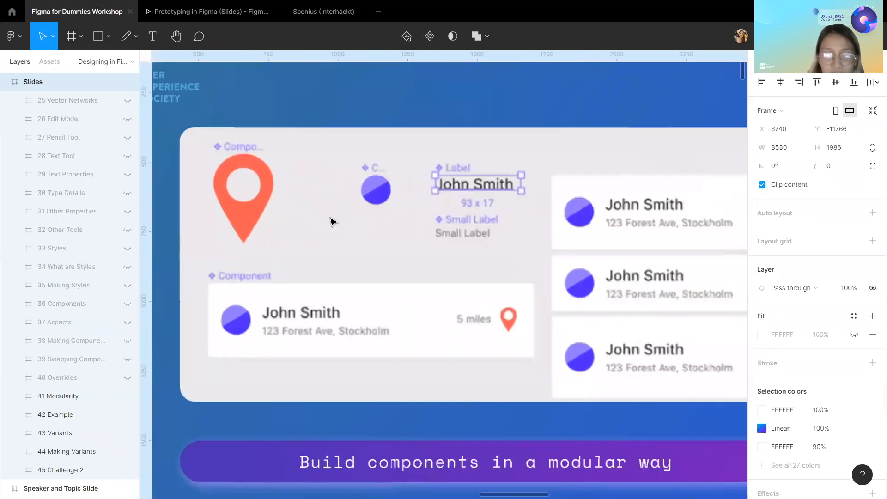
scroll(332, 222, "down", 2)
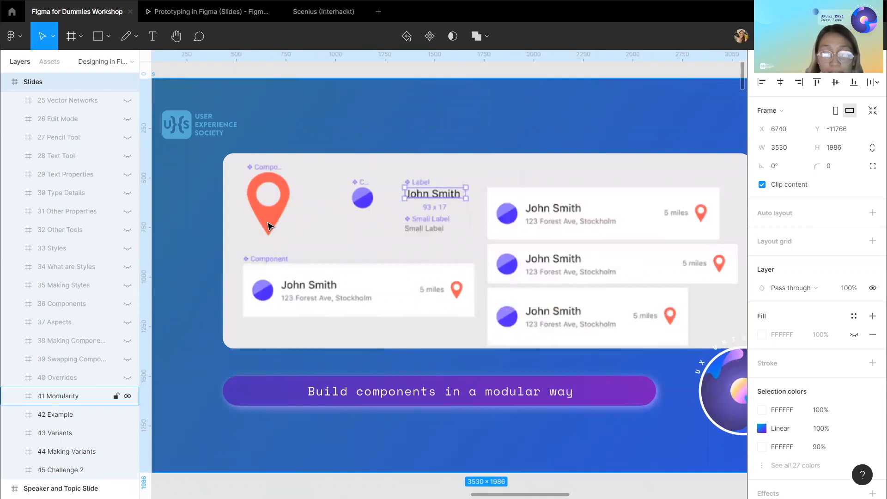
scroll(268, 226, "up", 1)
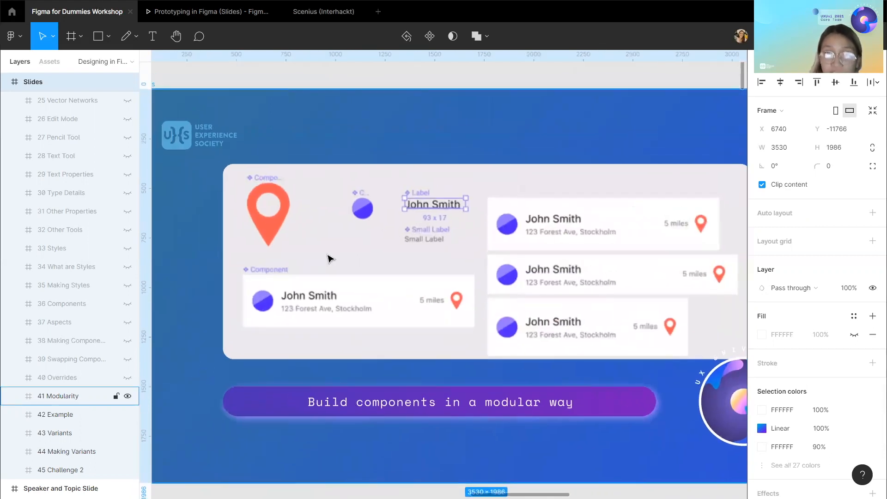
scroll(322, 211, "up", 3)
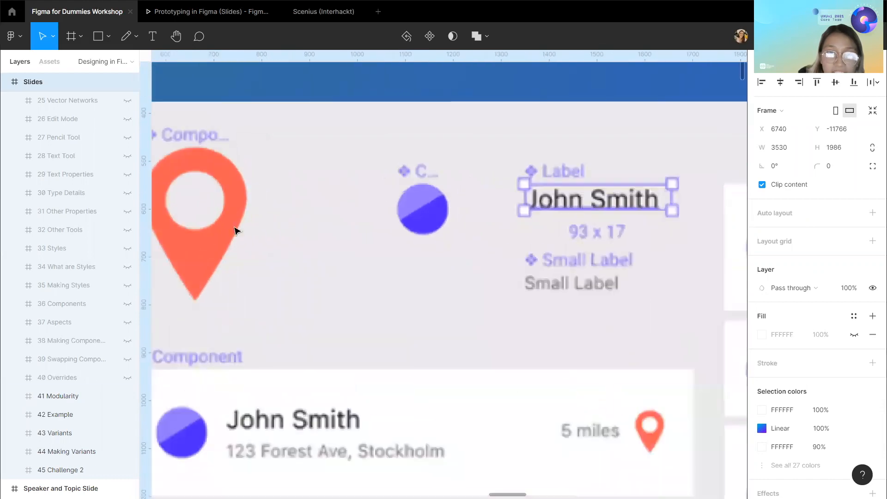
scroll(224, 232, "down", 1)
scroll(526, 208, "down", 1)
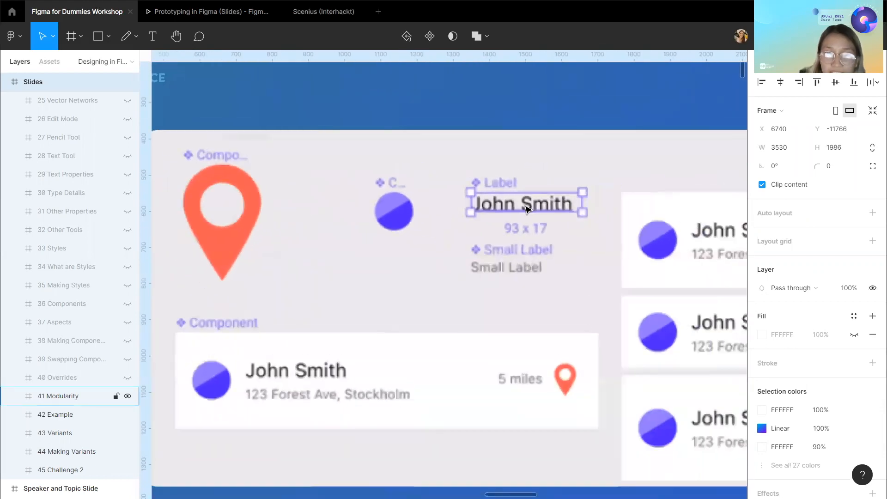
scroll(366, 313, "down", 3)
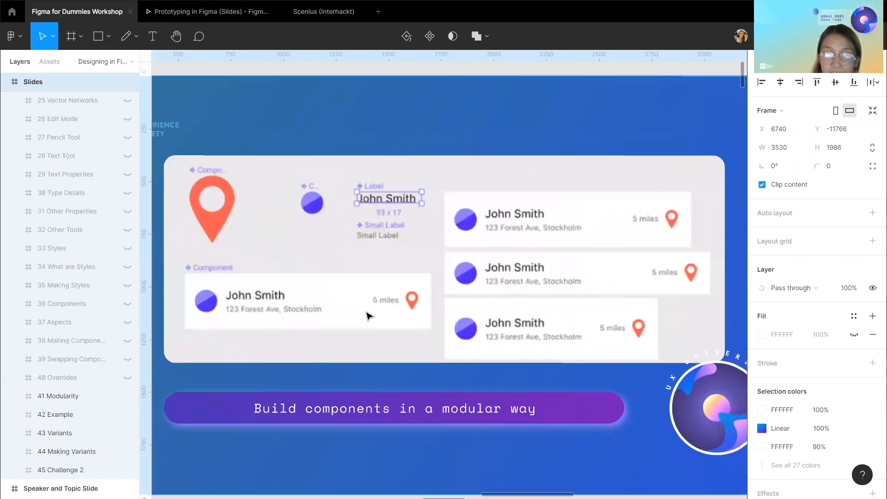
scroll(366, 316, "down", 3)
scroll(367, 316, "up", 3)
scroll(367, 316, "down", 3)
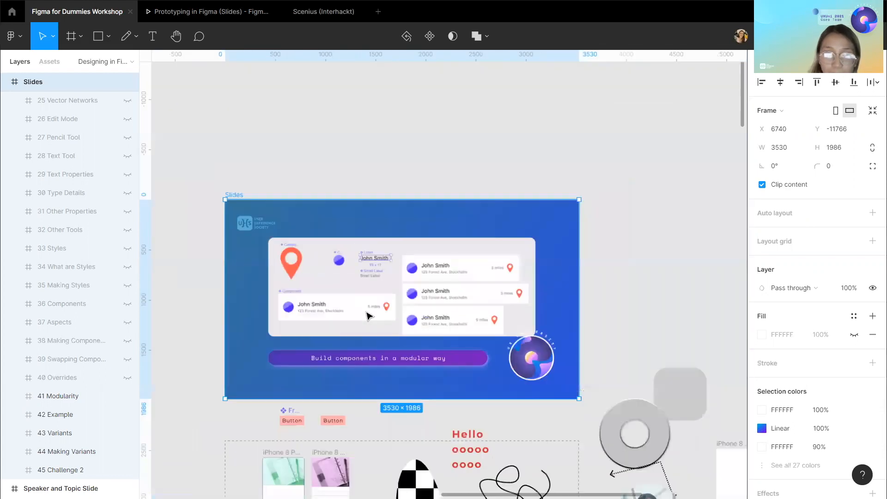
scroll(367, 316, "up", 5)
scroll(367, 316, "down", 2)
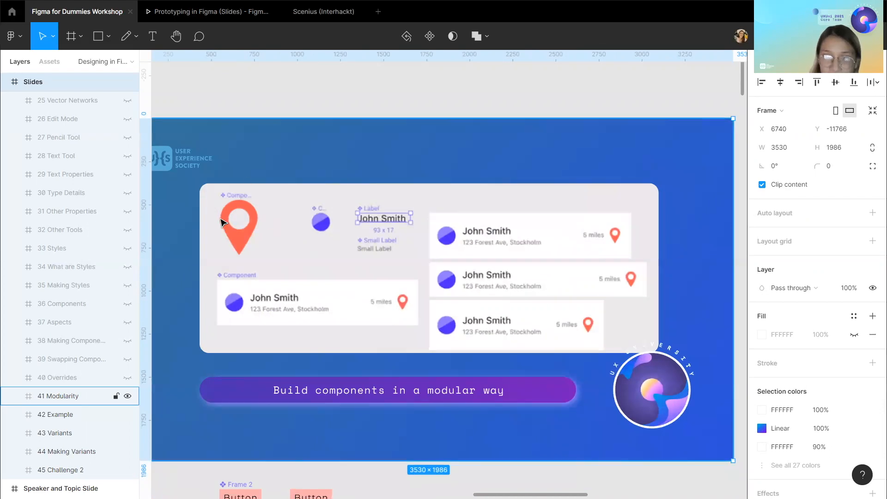
scroll(501, 274, "down", 2)
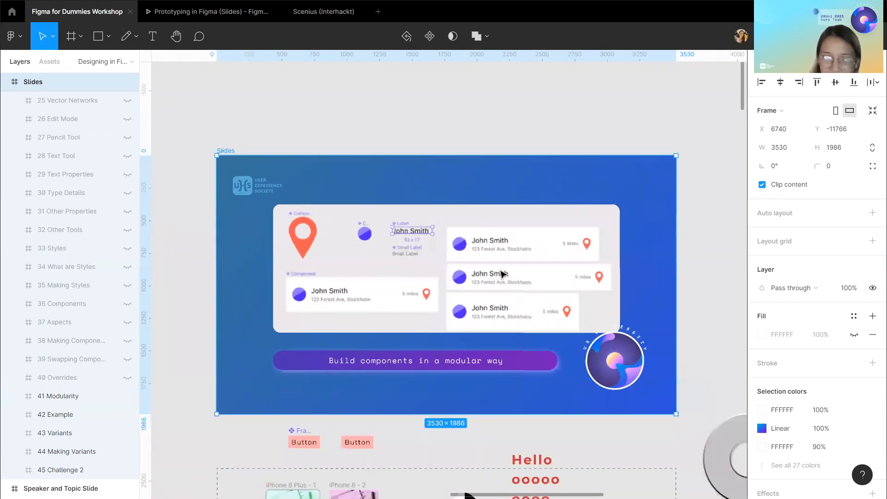
scroll(502, 274, "down", 4)
scroll(503, 274, "up", 5)
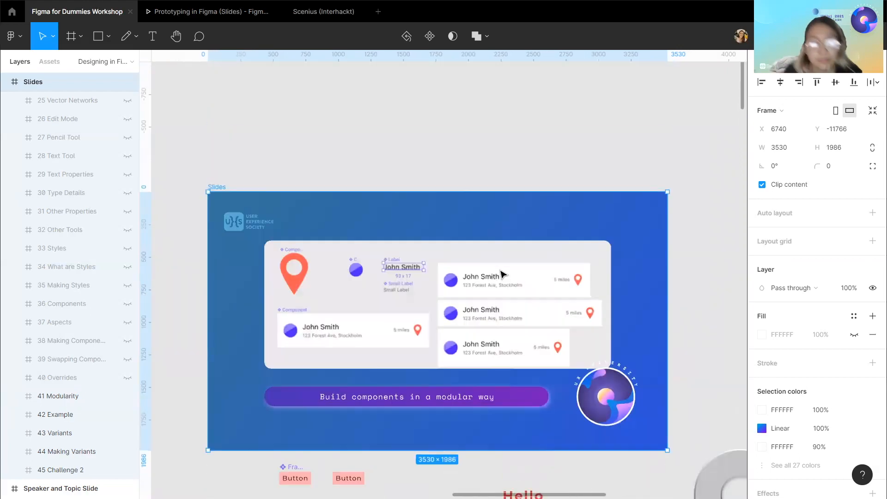
scroll(503, 273, "down", 4)
scroll(467, 223, "up", 2)
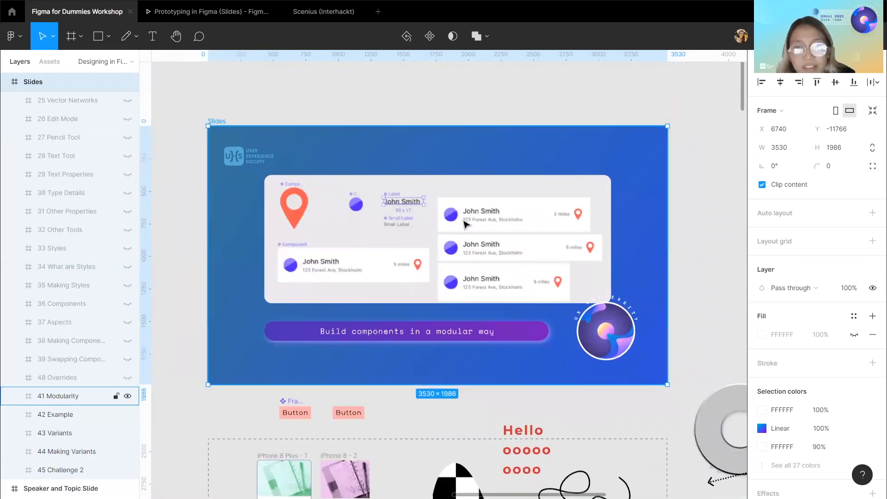
scroll(464, 231, "up", 2)
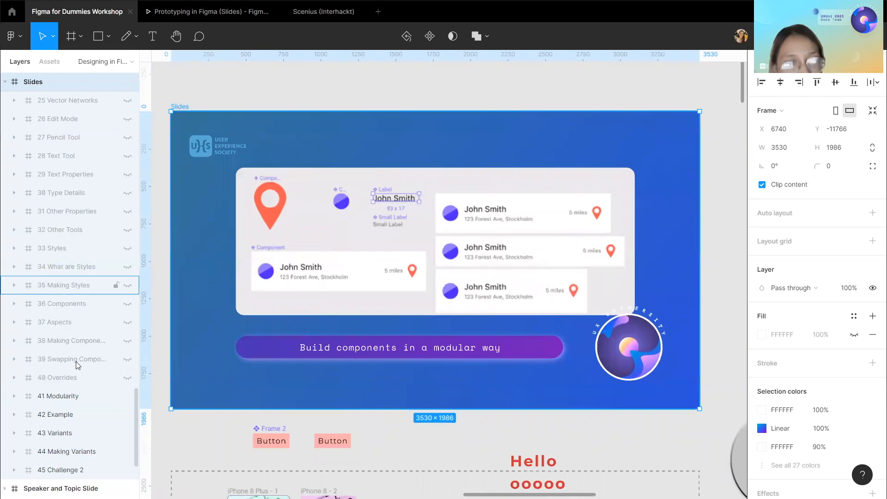
Switch the displayed slide back to 39 Swapping Components and inspect its swap instance illustration.
left_click(128, 360)
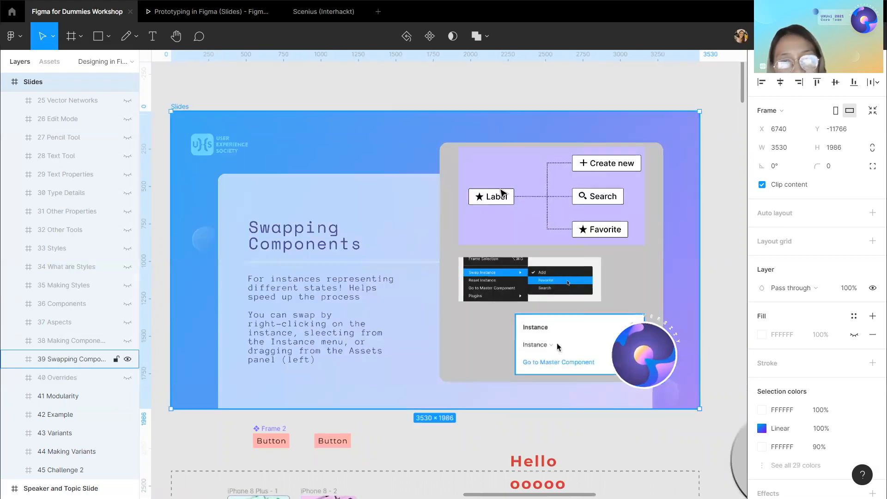
scroll(501, 192, "up", 5)
scroll(501, 192, "up", 3)
scroll(374, 230, "down", 5)
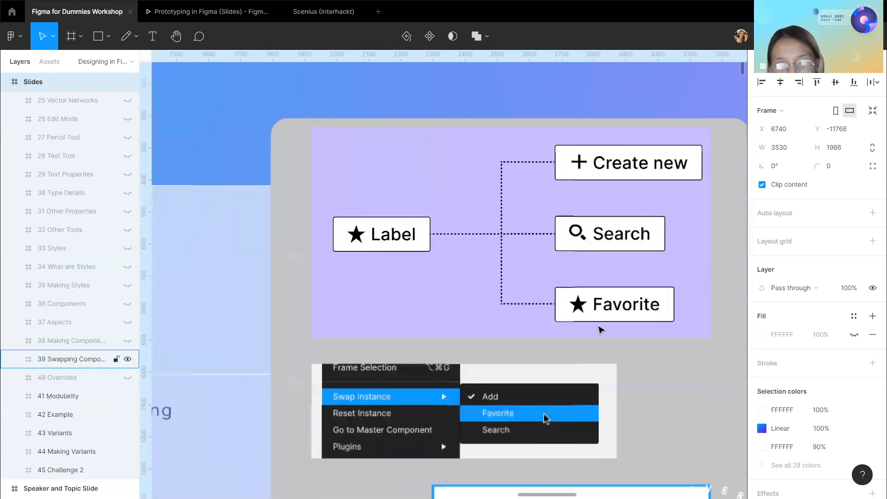
scroll(595, 325, "down", 5)
scroll(492, 353, "down", 2)
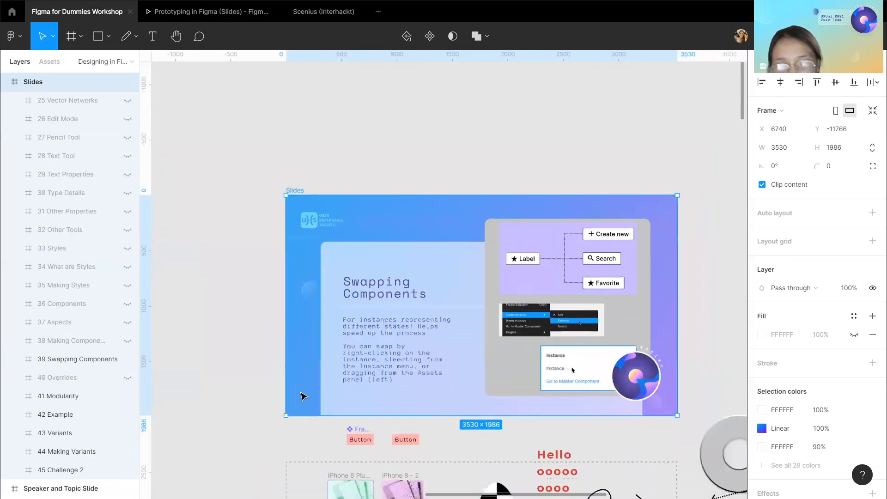
scroll(116, 386, "down", 1)
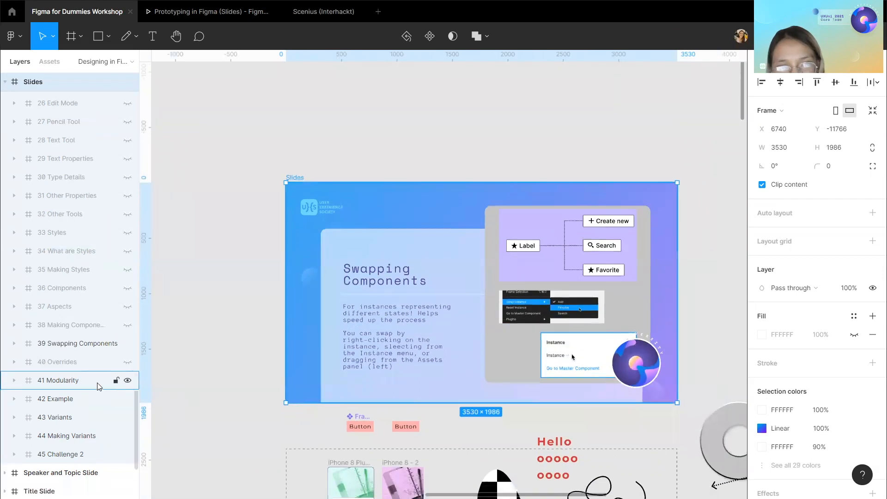
Display the 40 Overrides slide in place of Swapping Components and read its text.
left_click(128, 362)
left_click(128, 343)
scroll(250, 383, "right", 3)
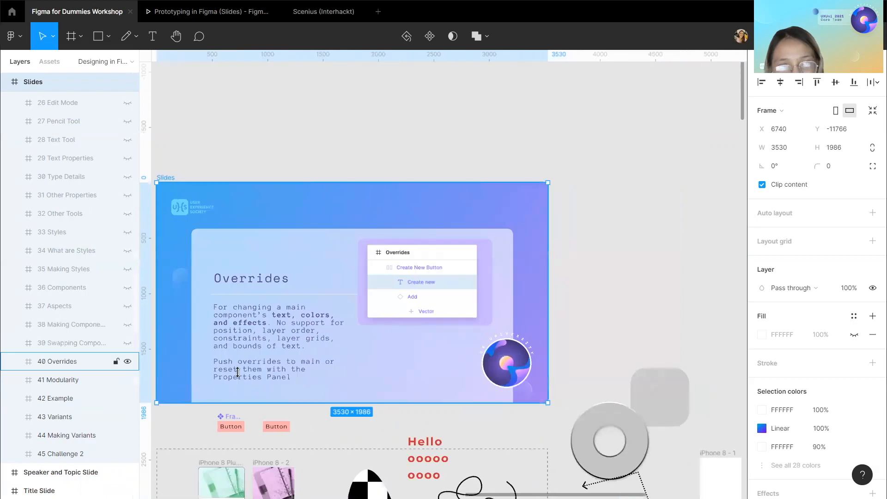
scroll(238, 372, "down", 2)
scroll(238, 372, "left", 2)
left_click(215, 396)
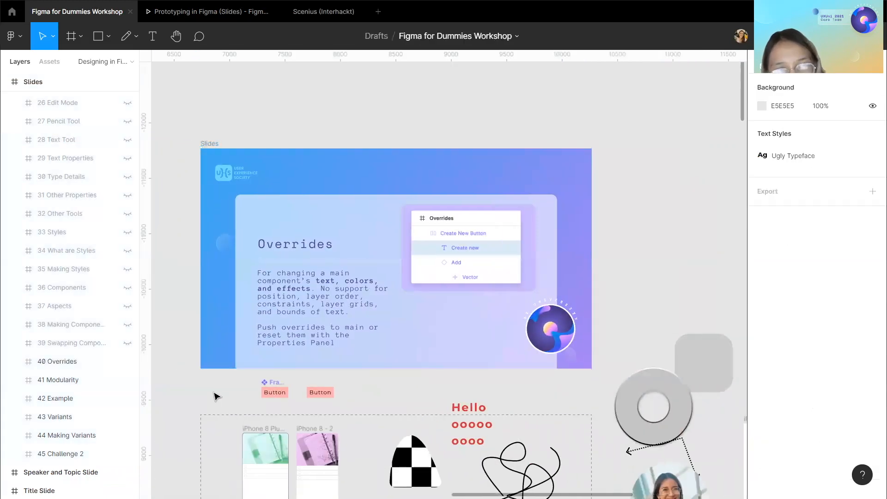
scroll(215, 395, "down", 1)
scroll(216, 396, "left", 1)
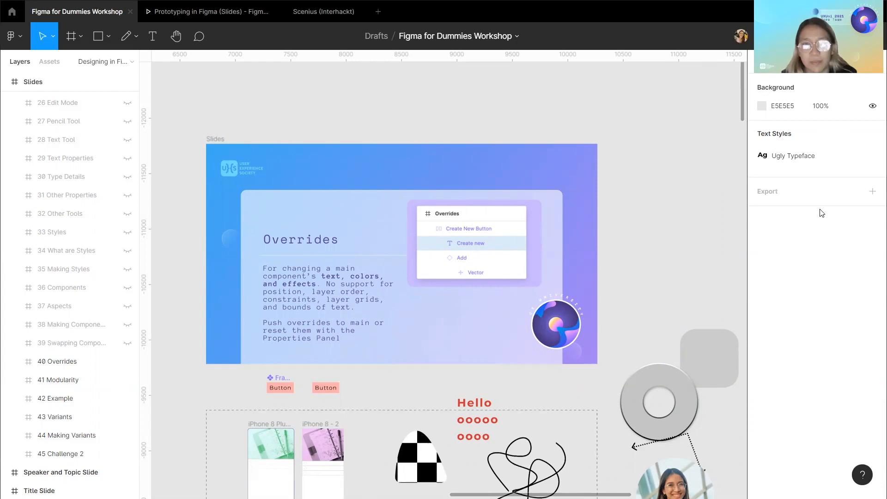
scroll(337, 303, "up", 5)
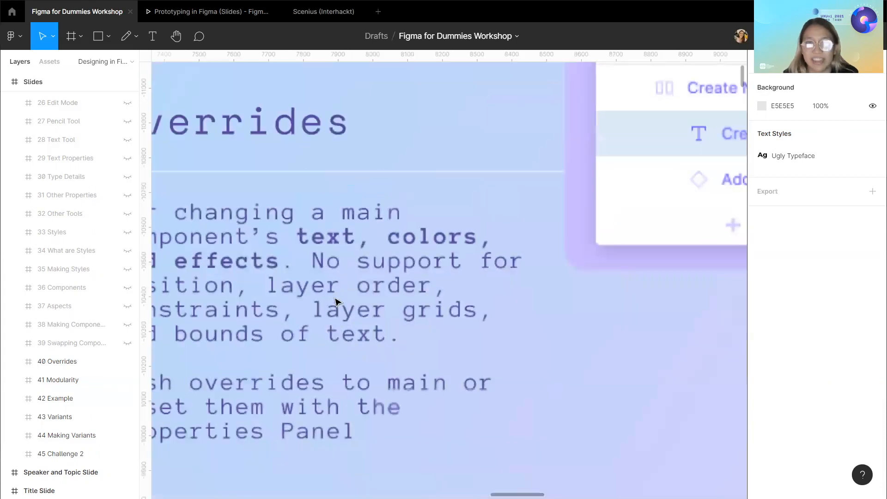
scroll(336, 303, "down", 4)
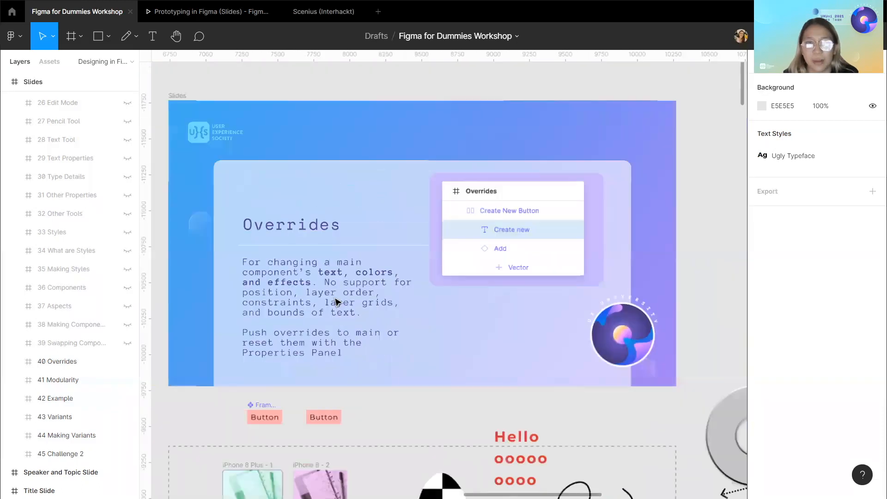
Change the fill of the second Button instance to the yellow document colour FFCC79.
left_click(326, 412)
scroll(65, 128, "up", 2)
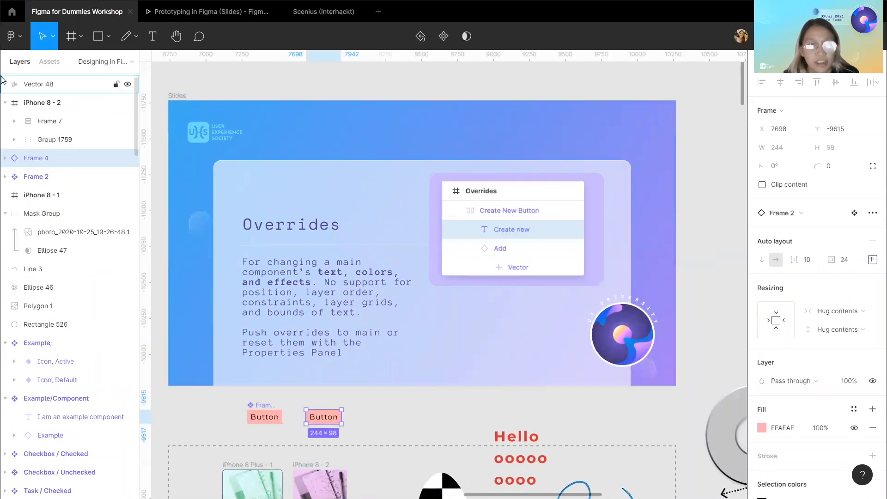
left_click(5, 158)
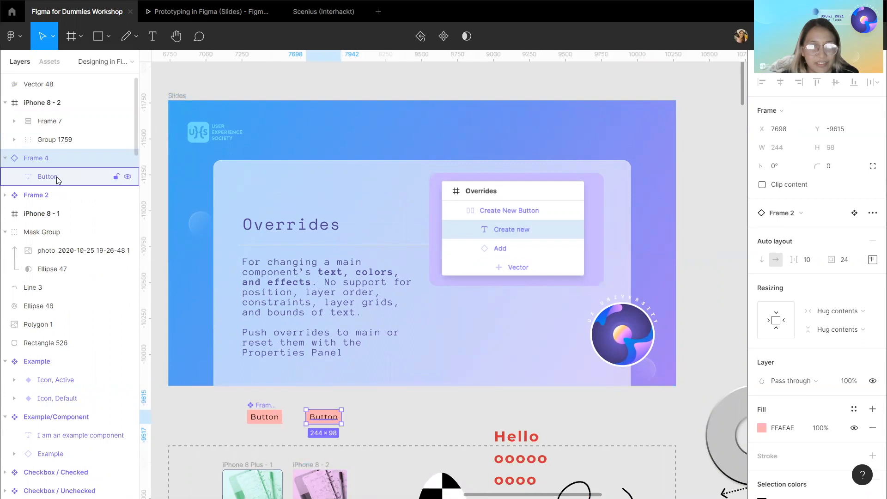
scroll(223, 344, "down", 1)
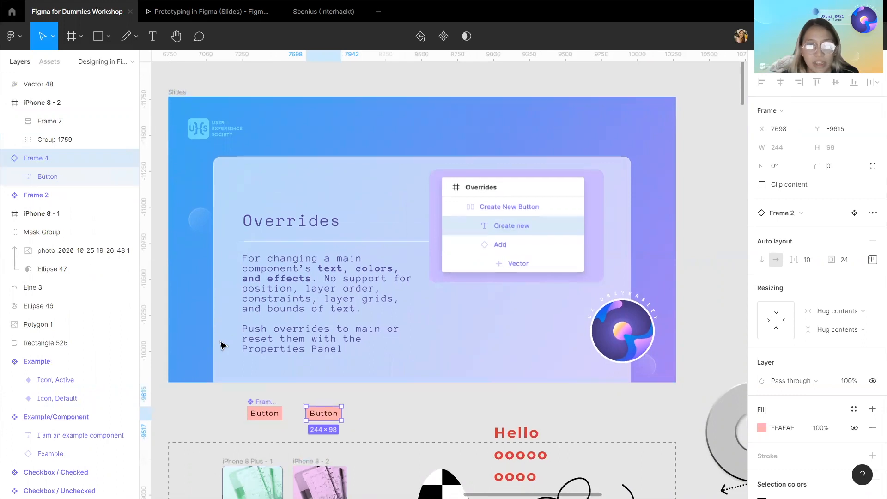
left_click(761, 427)
left_click(693, 454)
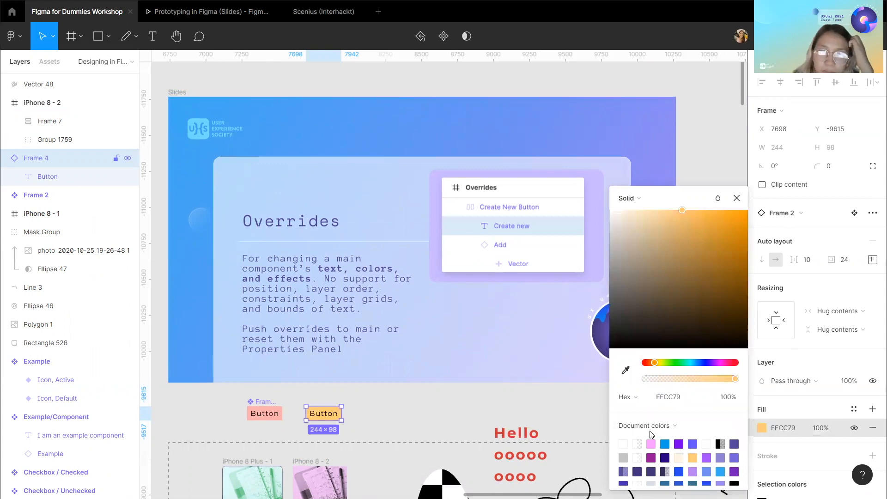
Push the Button instance's fill override to its main component.
right_click(322, 410)
mouse_move(342, 383)
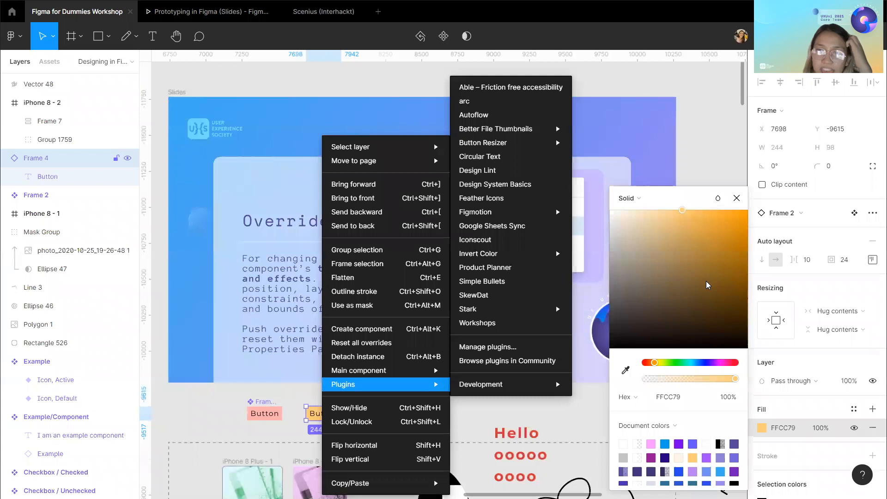
left_click(873, 214)
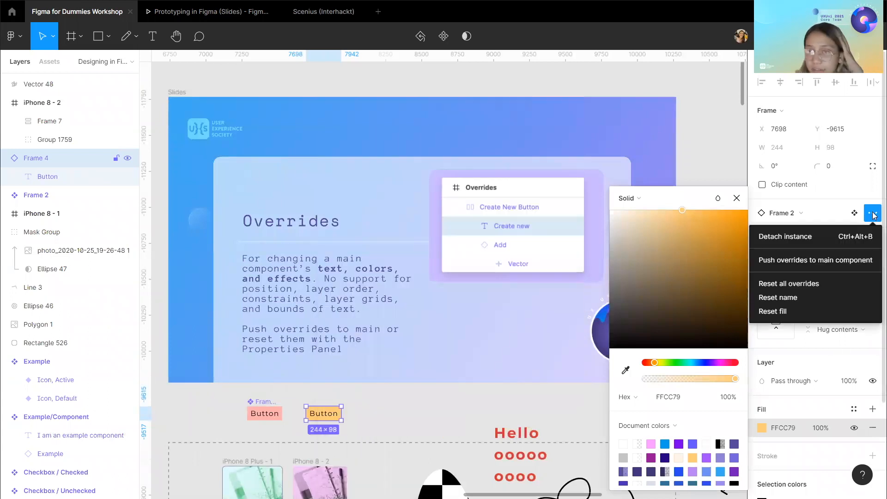
left_click(824, 260)
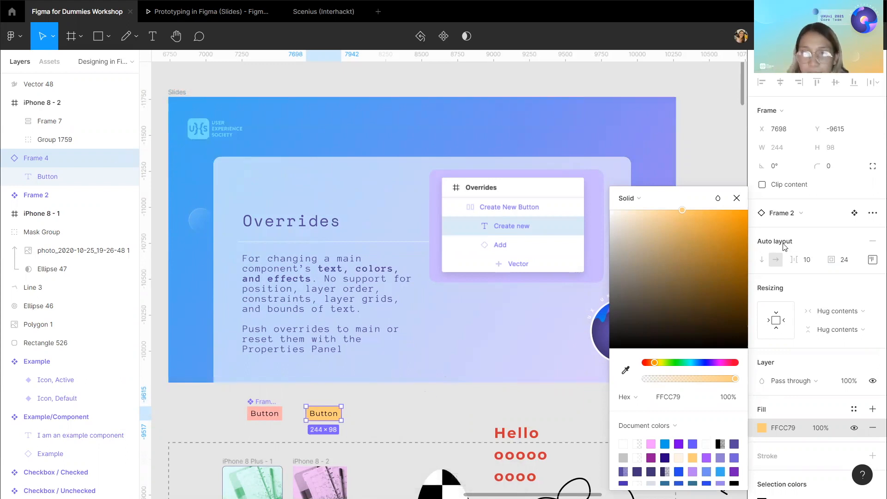
Detach the yellow Button instance and undo the detach.
left_click(873, 213)
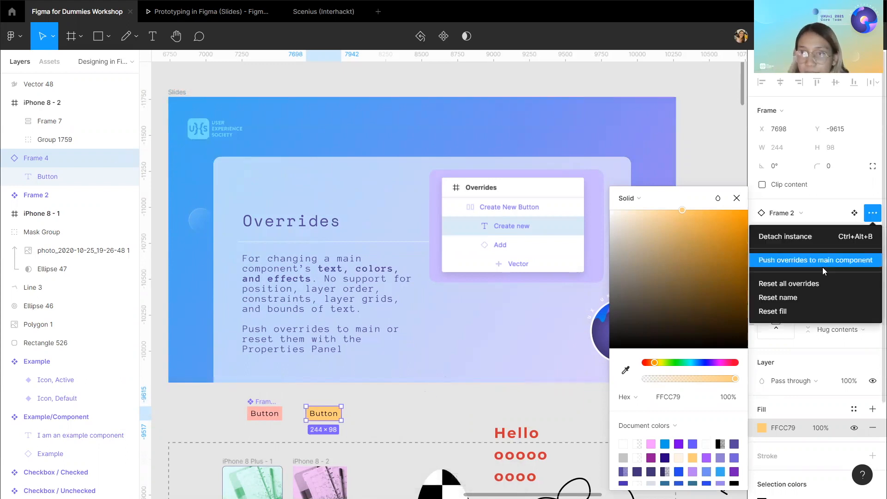
left_click(813, 234)
key("ctrl+z")
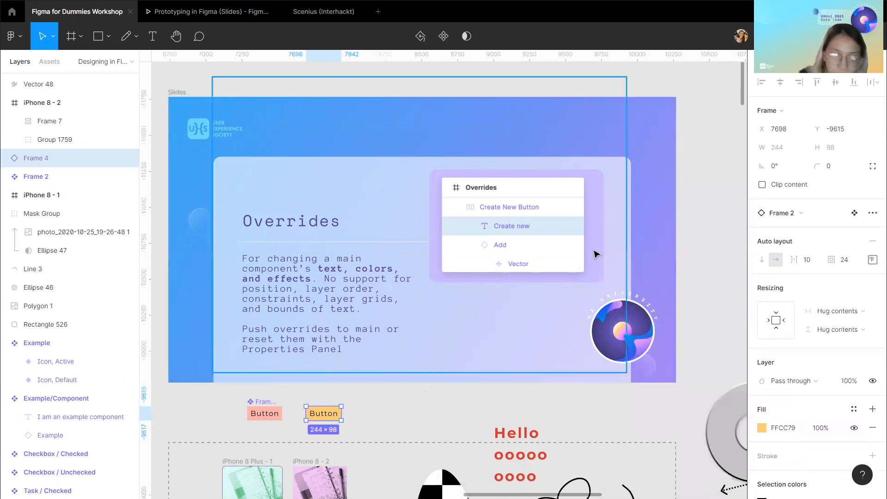
right_click(313, 411)
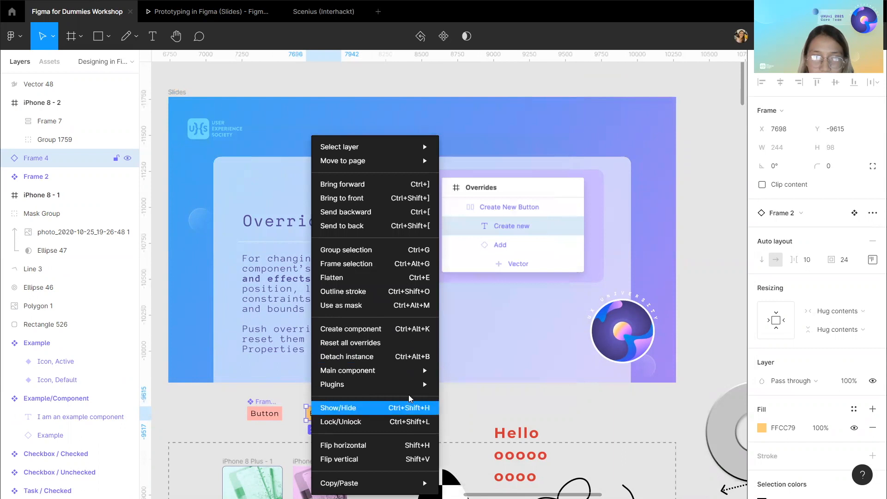
left_click(500, 405)
left_click(501, 405)
Hide the 40 Overrides and 41 Modularity slide layers so the 42 Example slide shows in the Slides frame.
scroll(374, 282, "down", 10)
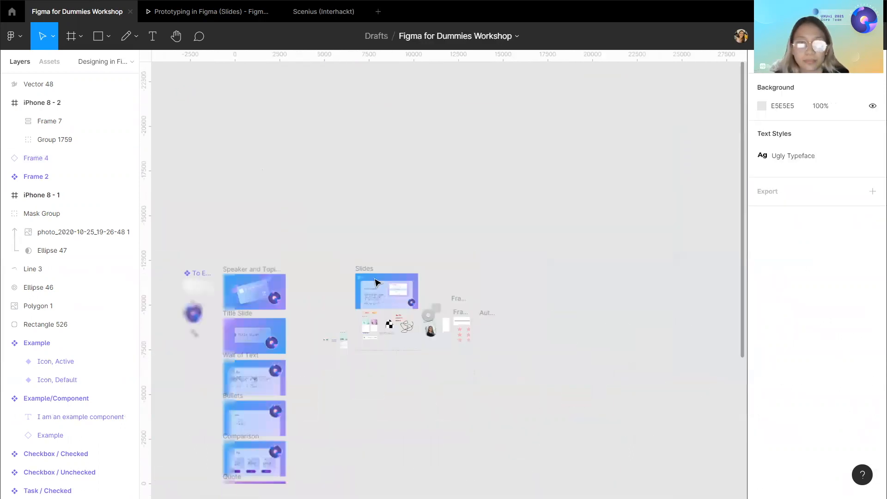
scroll(375, 283, "up", 5)
left_click(303, 241)
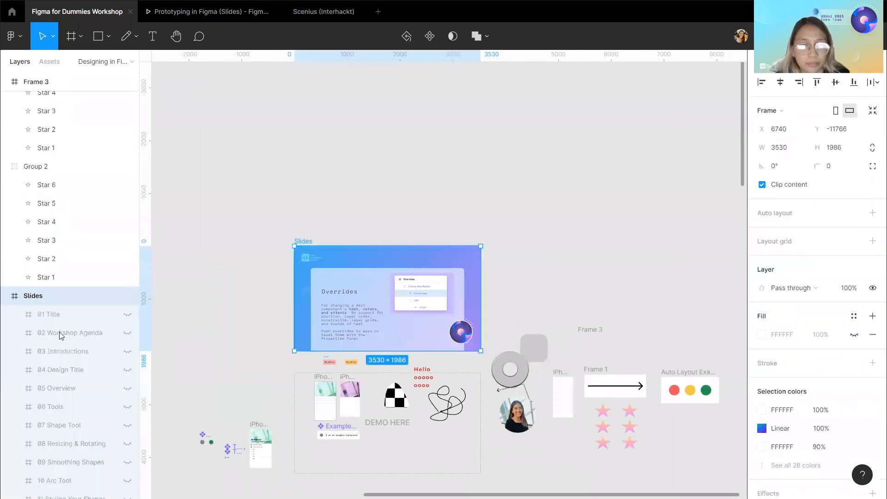
scroll(40, 344, "down", 10)
scroll(40, 343, "down", 6)
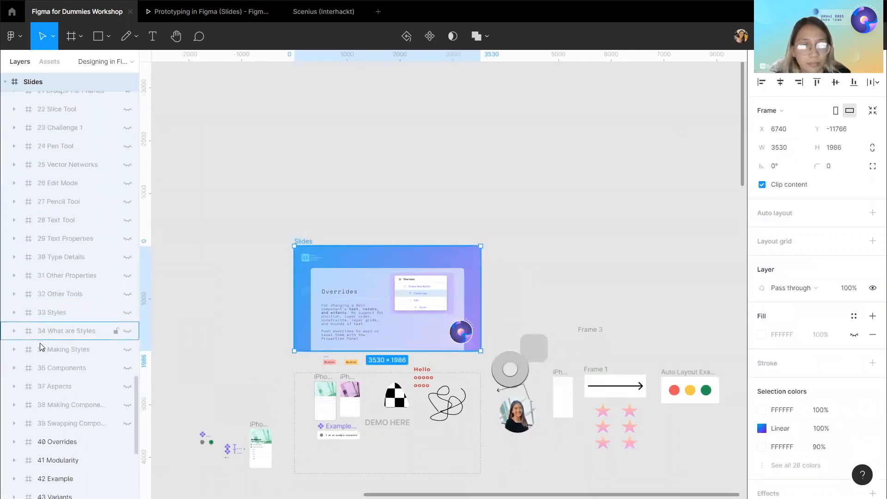
left_click(128, 381)
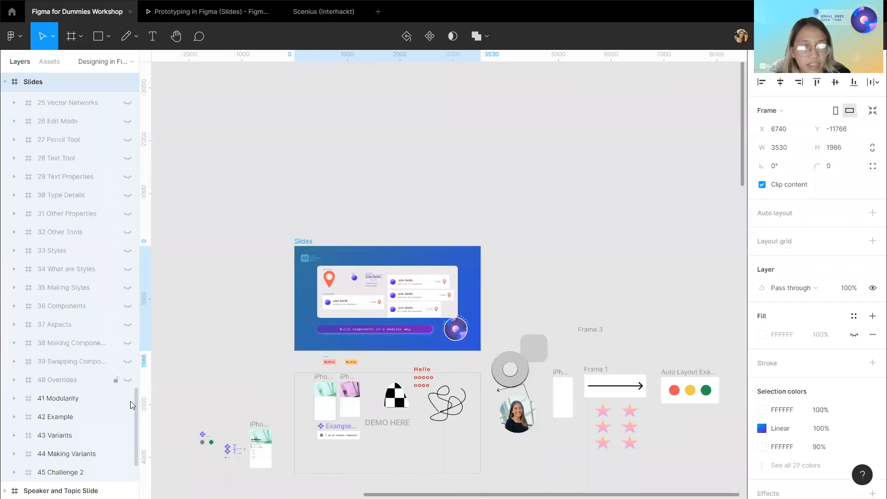
left_click(128, 400)
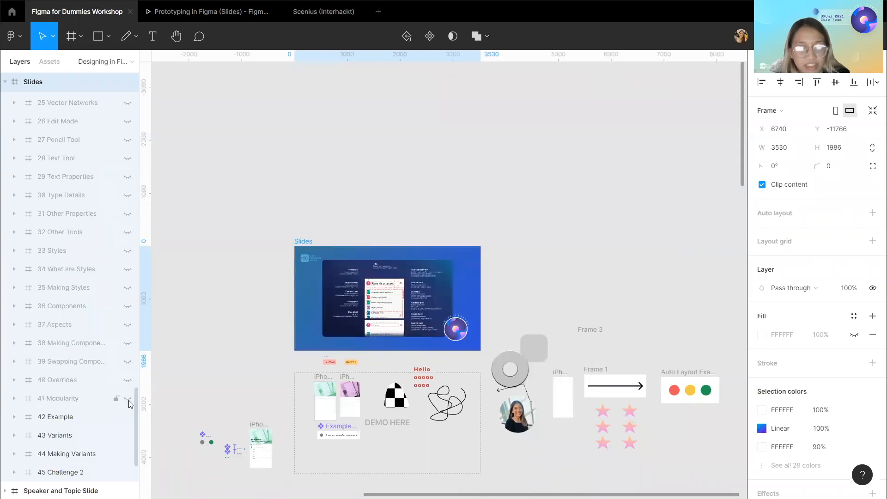
Zoom in on the Example slide to examine its nested component annotations.
key("shift+2")
scroll(371, 341, "up", 1)
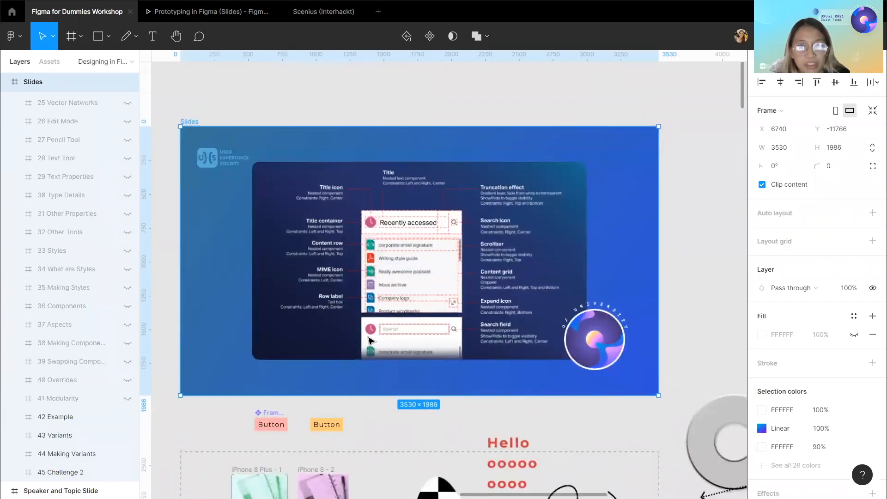
scroll(371, 341, "up", 1)
left_click(553, 76)
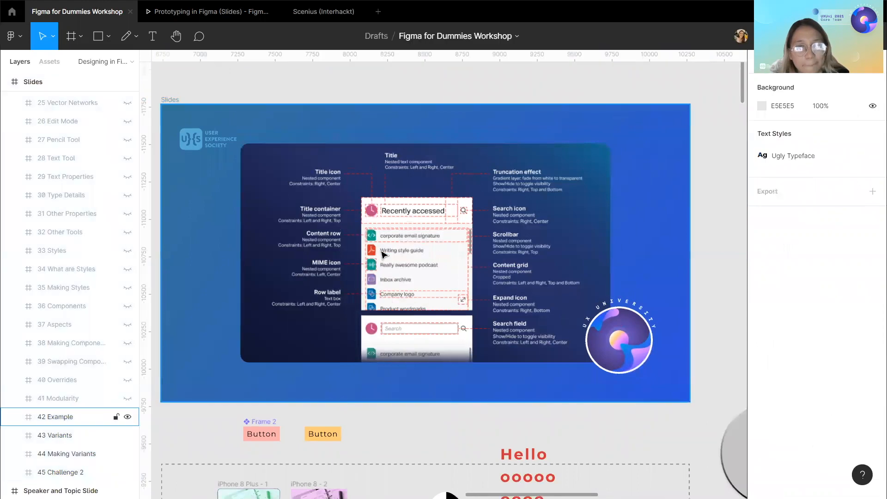
scroll(382, 254, "up", 3)
scroll(382, 255, "down", 4)
scroll(381, 255, "up", 4)
scroll(381, 255, "down", 1)
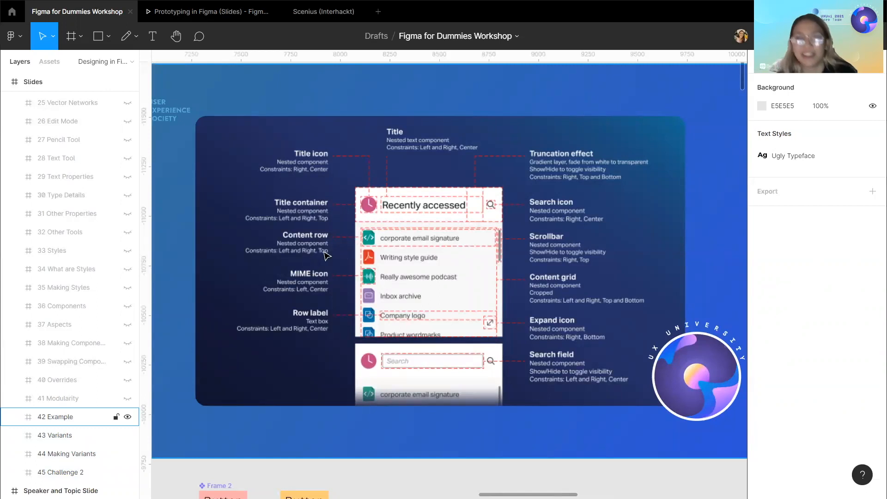
scroll(314, 254, "down", 3)
Hide the 42 Example slide layer so the 43 Variants slide shows.
left_click(191, 138)
scroll(111, 295, "down", 3)
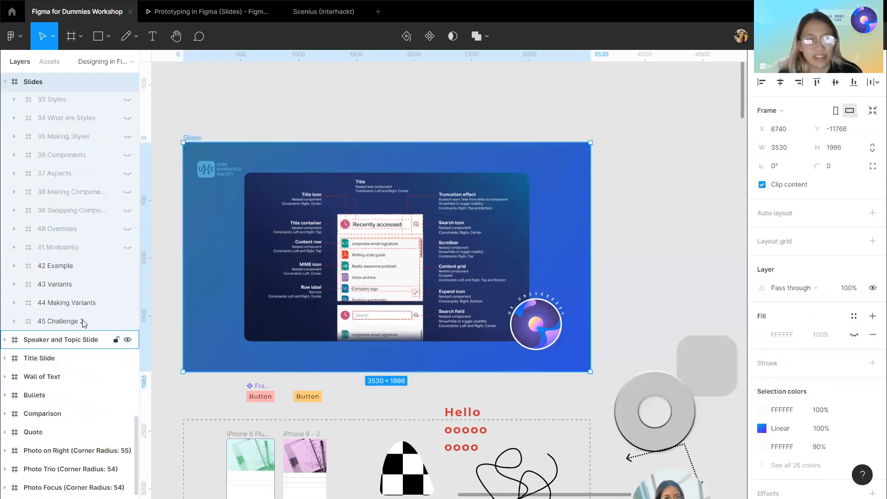
left_click(127, 269)
Examine the Buttons variant grid on the Variants slide up close.
scroll(425, 365, "down", 1)
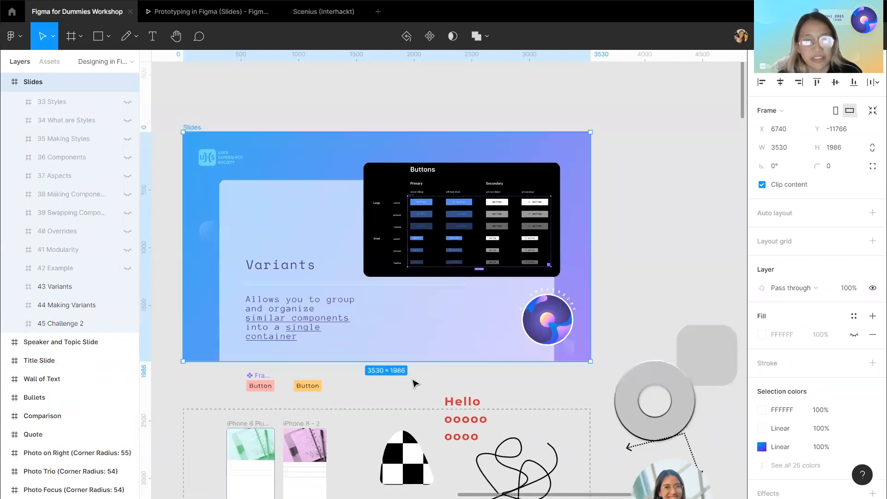
left_click(442, 375)
scroll(442, 375, "down", 1)
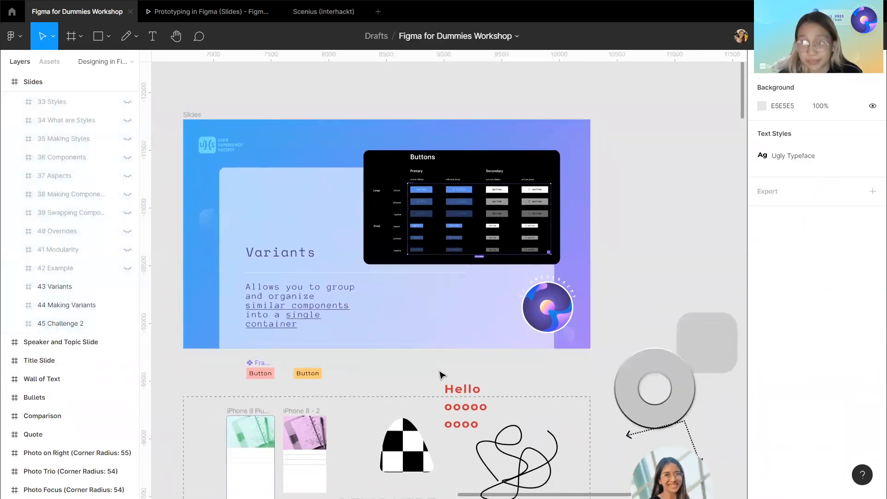
scroll(442, 375, "left", 1)
scroll(442, 375, "down", 1)
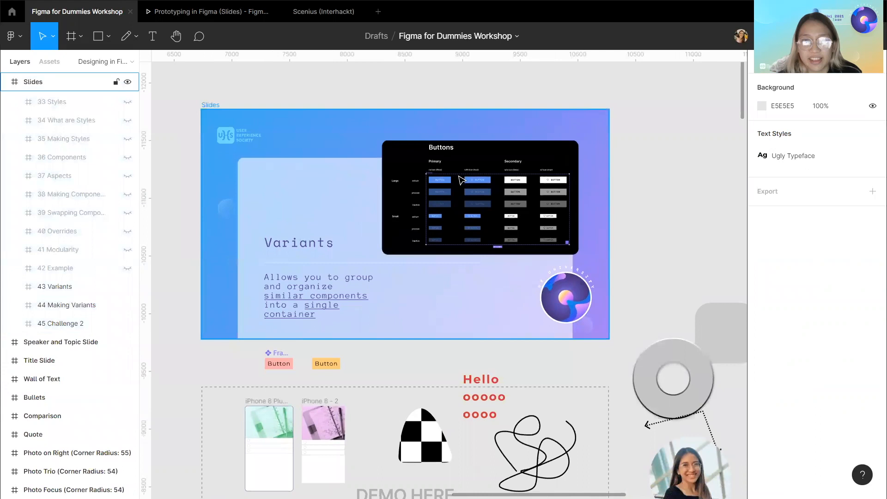
scroll(460, 180, "up", 5)
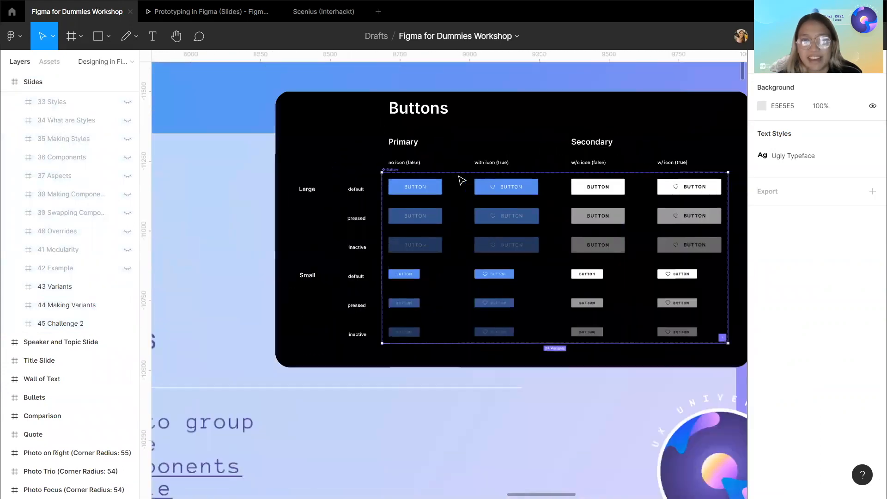
scroll(461, 181, "up", 5)
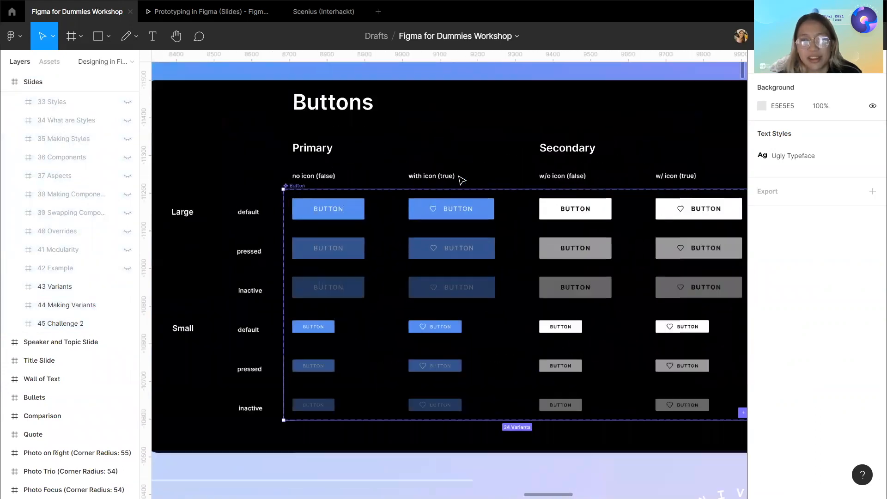
scroll(460, 180, "down", 5)
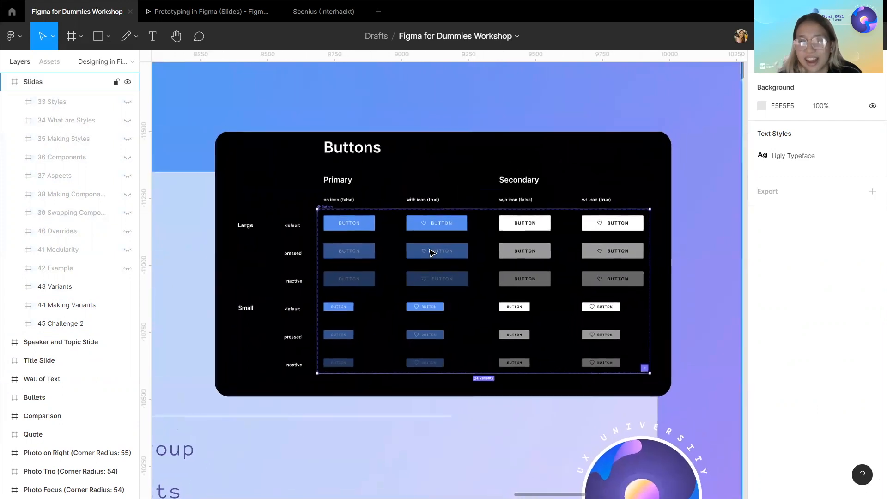
scroll(430, 251, "down", 3)
scroll(340, 317, "left", 3)
scroll(341, 317, "down", 1)
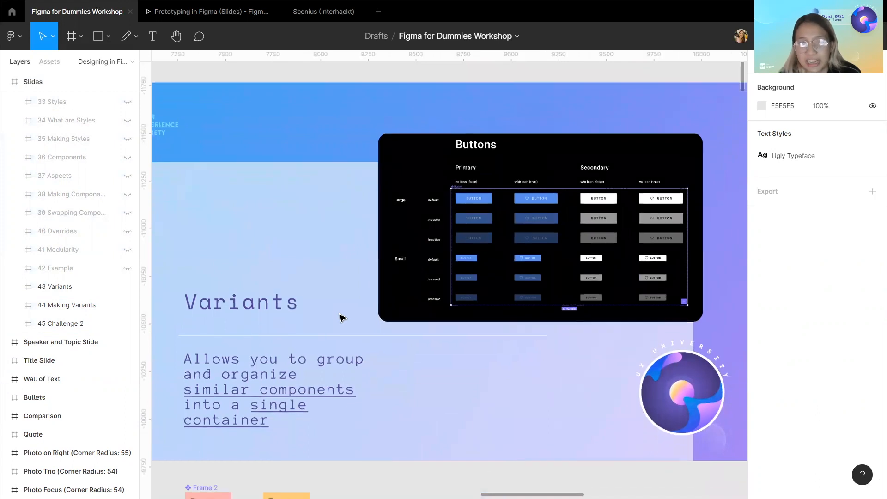
scroll(409, 319, "down", 5)
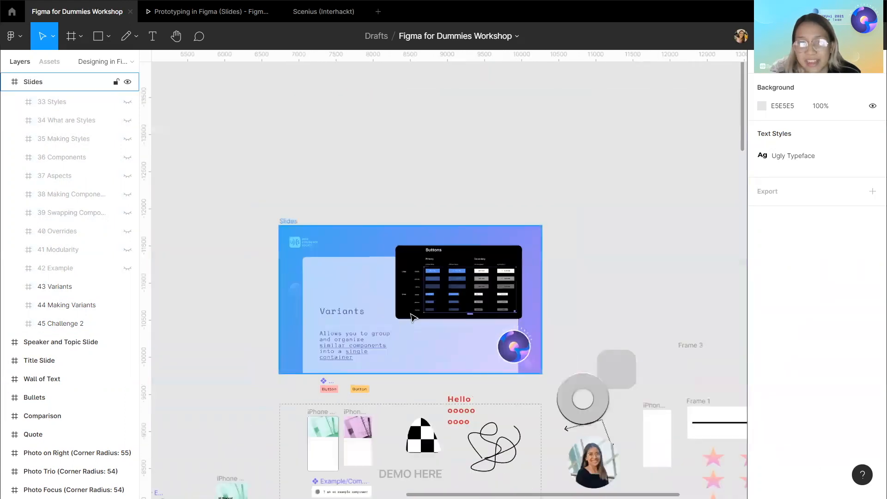
scroll(411, 316, "up", 5)
scroll(418, 312, "down", 2)
scroll(419, 313, "down", 3)
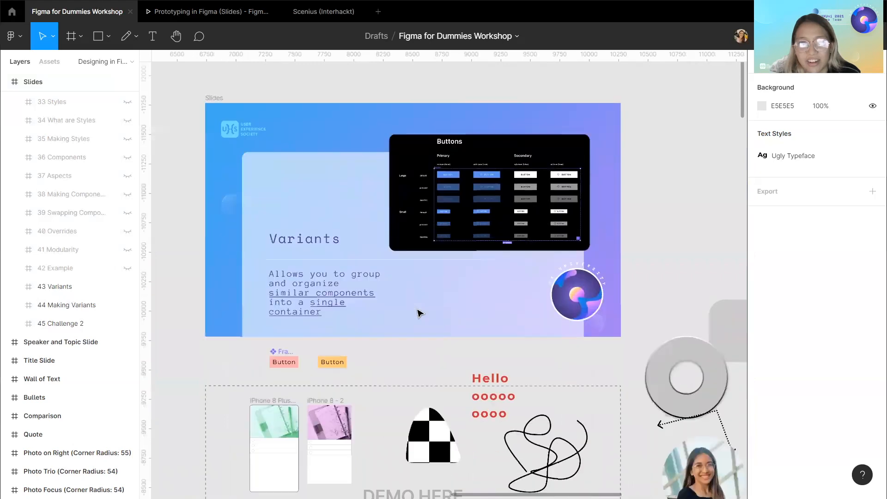
scroll(487, 192, "up", 5)
scroll(484, 189, "up", 1)
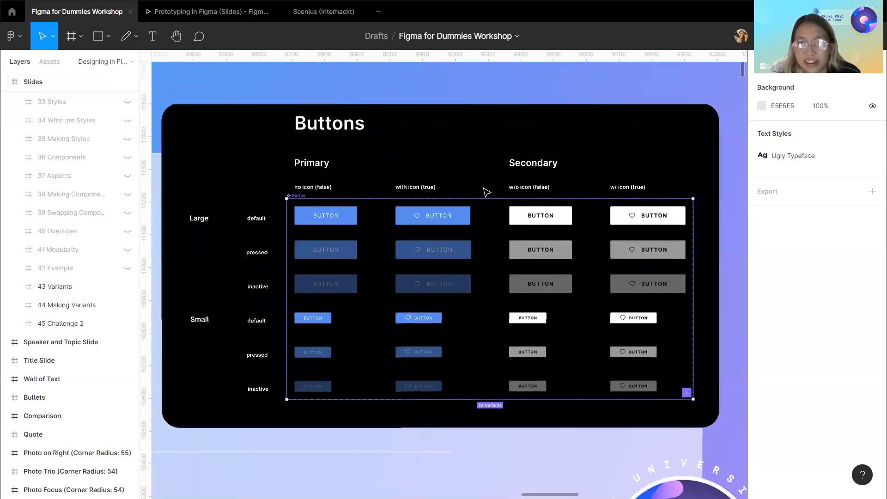
scroll(22, 304, "up", 2)
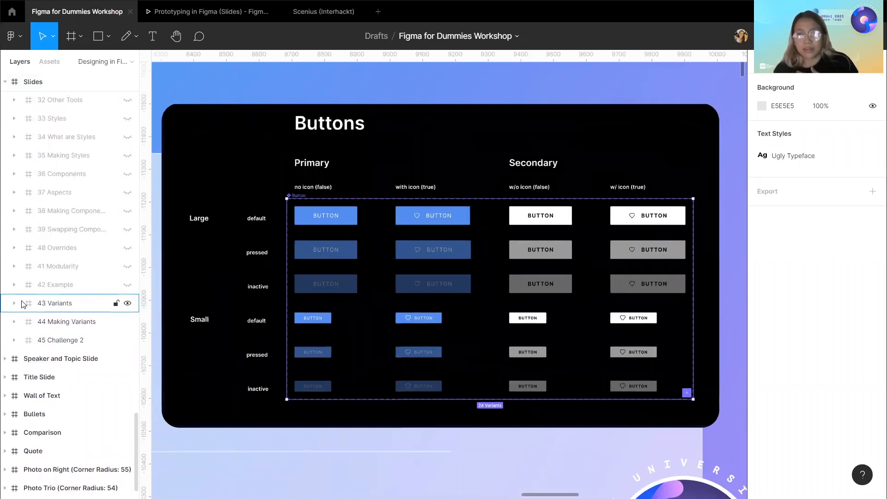
Hide the 43 Variants slide layer so the 44 Making Variants slide shows.
left_click(127, 304)
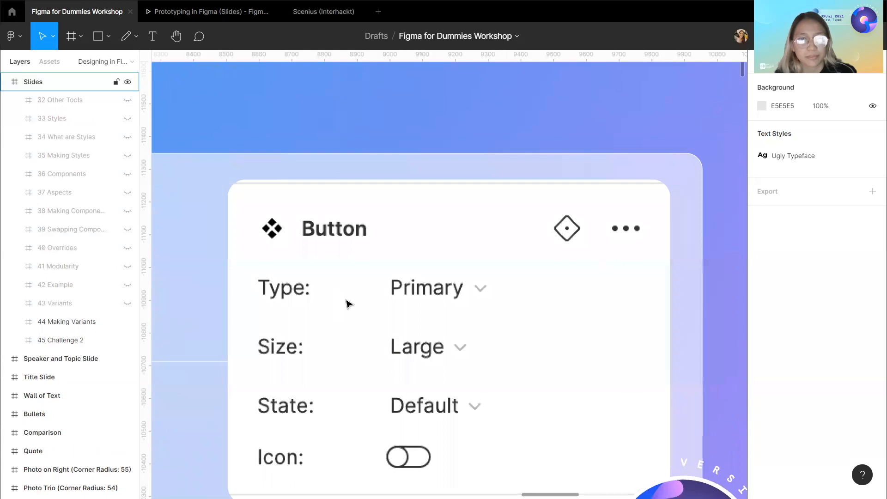
scroll(347, 303, "down", 5)
scroll(348, 303, "down", 5)
scroll(348, 303, "left", 2)
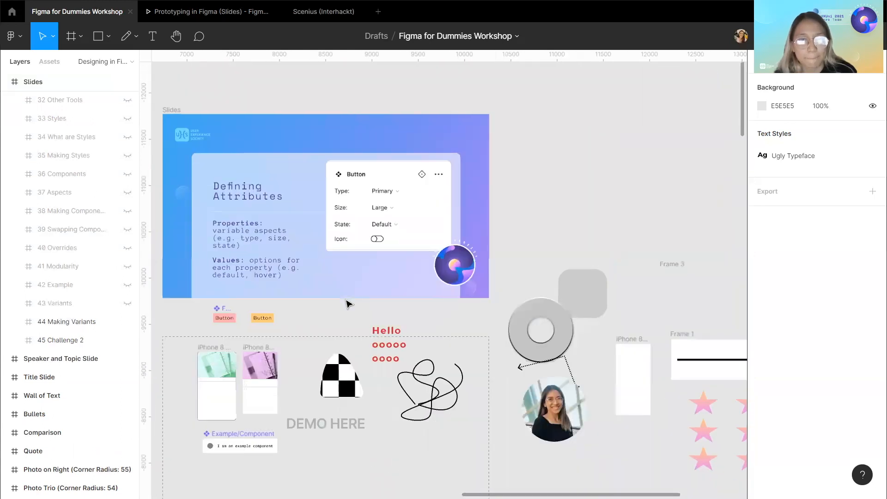
scroll(299, 311, "down", 3)
scroll(299, 310, "left", 3)
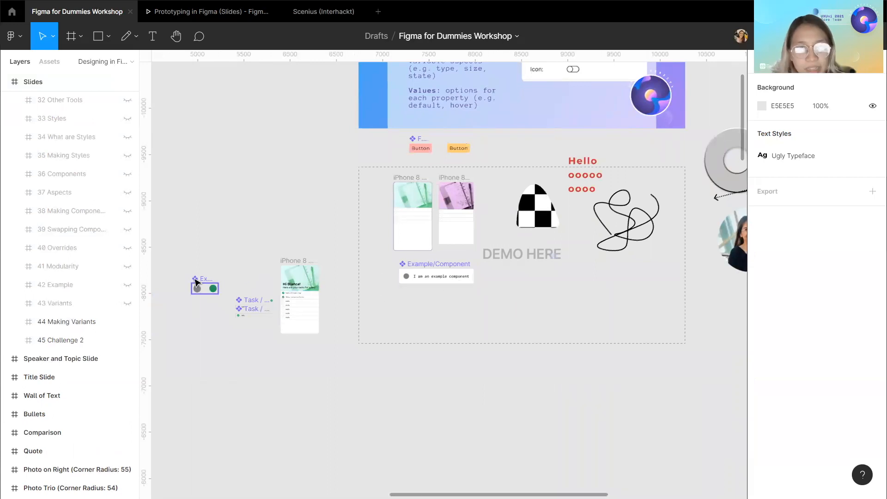
Move the Example variant set into the dashed demo area below the Example/Component.
left_click_drag(207, 282, 414, 296)
scroll(421, 277, "up", 3)
scroll(383, 346, "right", 2)
scroll(375, 351, "down", 3)
scroll(374, 349, "up", 5)
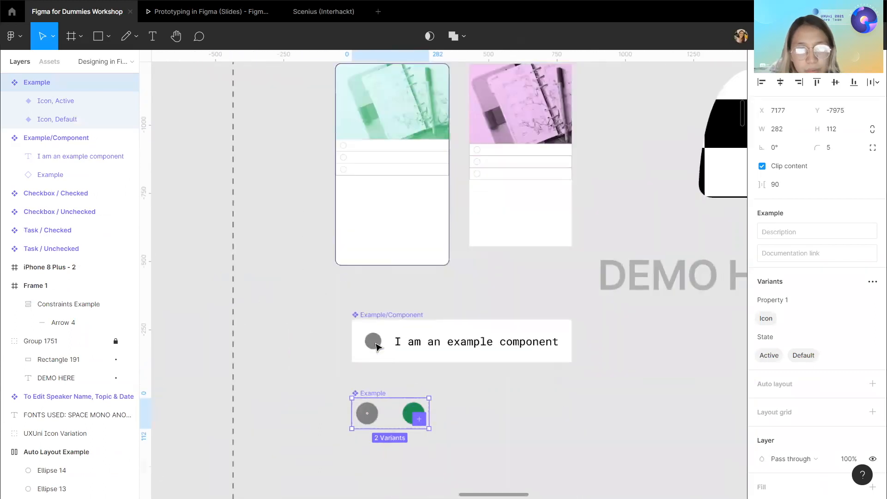
scroll(378, 347, "down", 5)
scroll(377, 278, "up", 2)
scroll(377, 272, "up", 4)
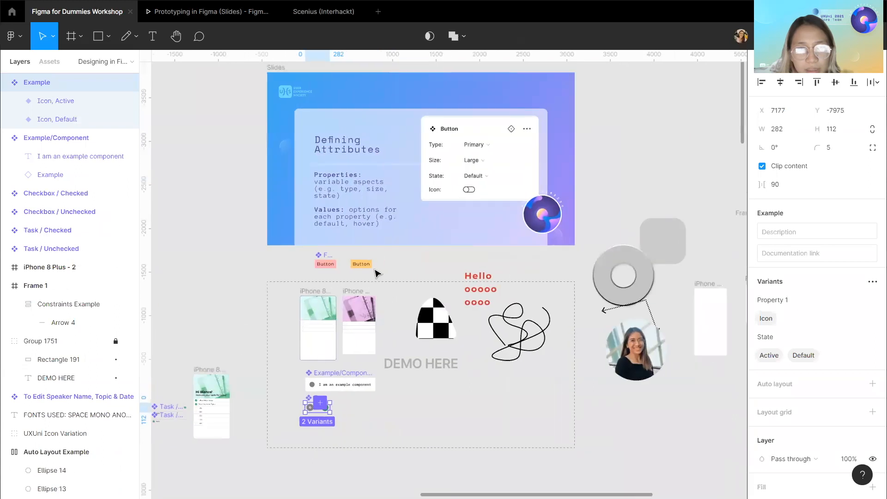
Detach the yellow Button instance from its main component.
left_click(298, 263)
key("Escape")
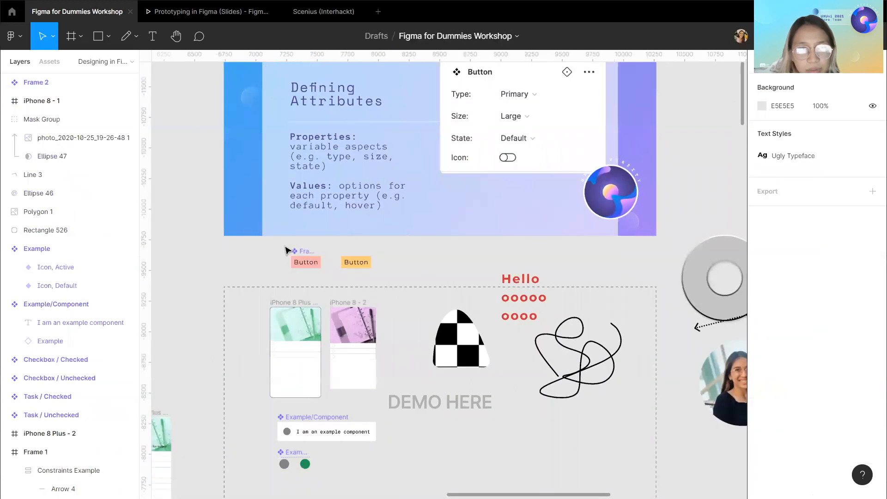
left_click_drag(319, 259, 397, 282)
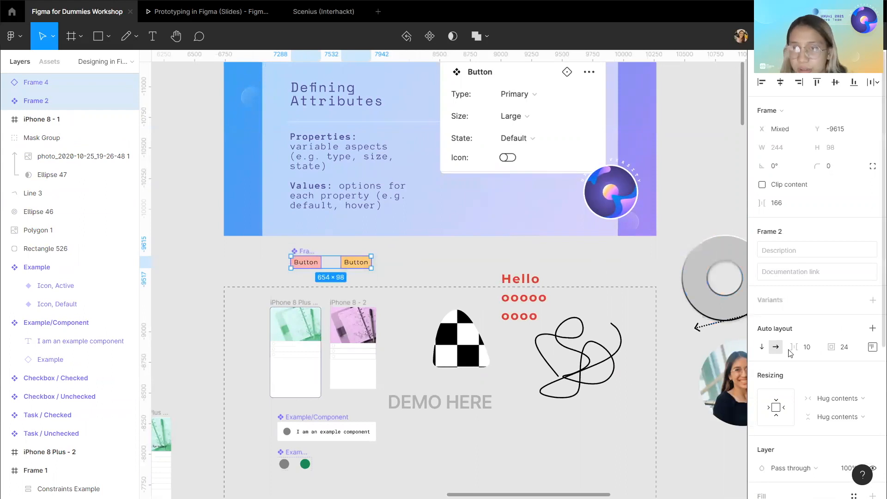
scroll(834, 343, "down", 2)
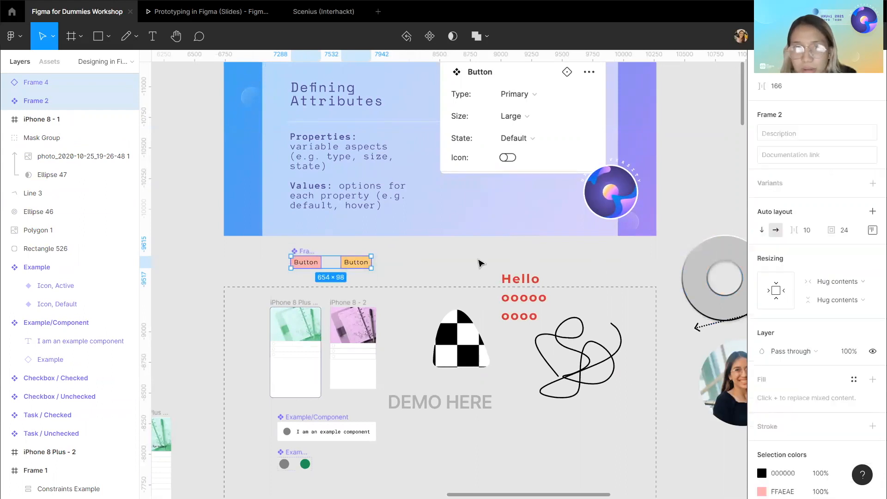
key("Escape")
left_click(355, 262)
right_click(356, 262)
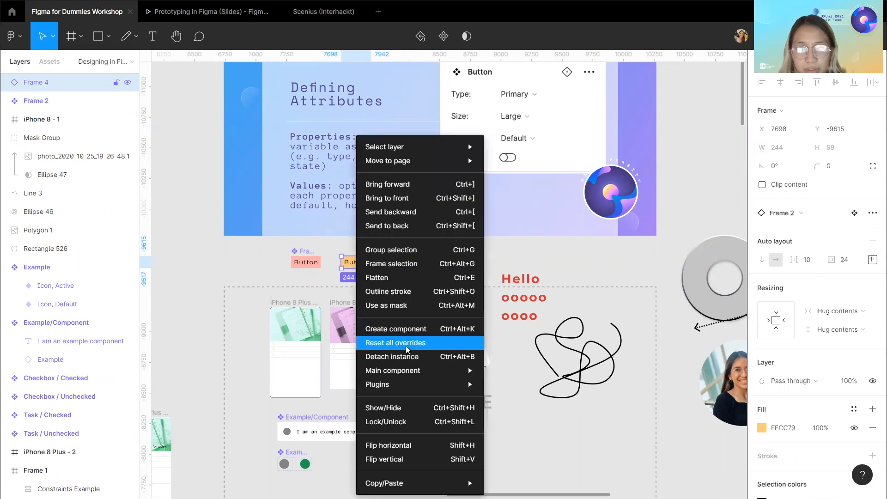
left_click(391, 356)
Turn the detached yellow button into a component and combine it with the pink button as variants.
right_click(342, 263)
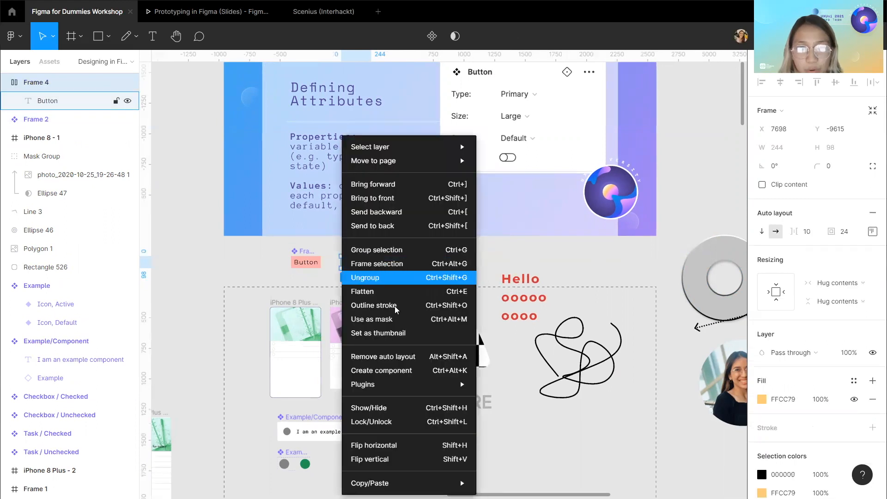
left_click(392, 371)
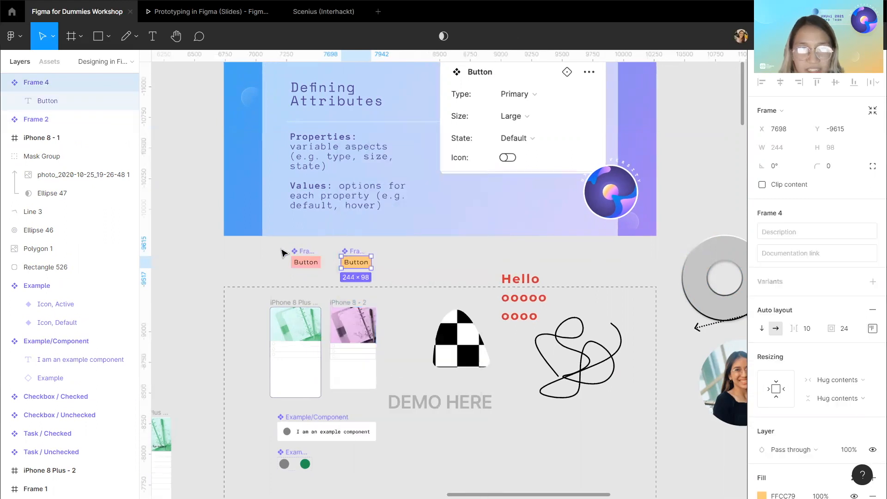
scroll(280, 255, "up", 1)
left_click_drag(271, 253, 396, 287)
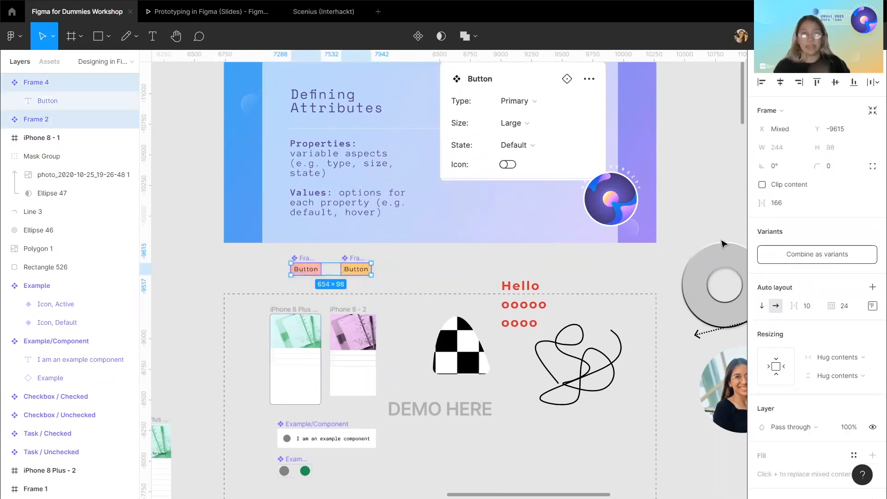
left_click(802, 256)
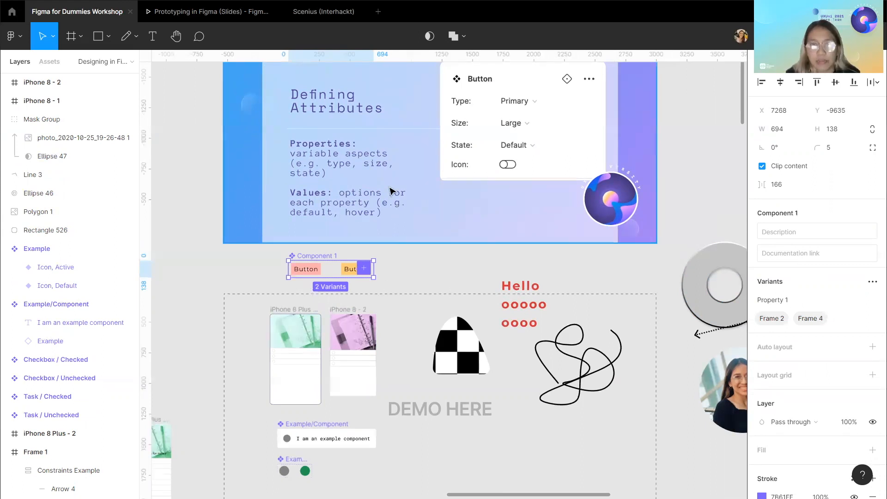
scroll(387, 235, "up", 6)
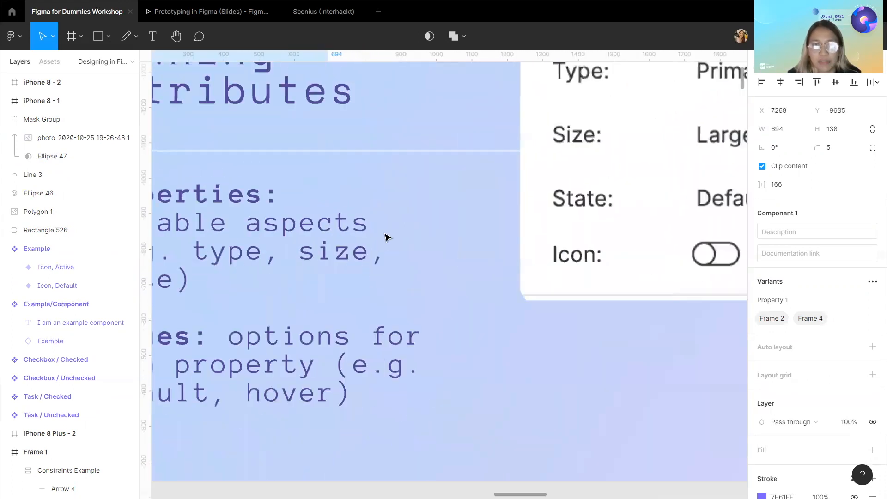
Rename the button variant set's property to Color.
scroll(386, 236, "down", 6)
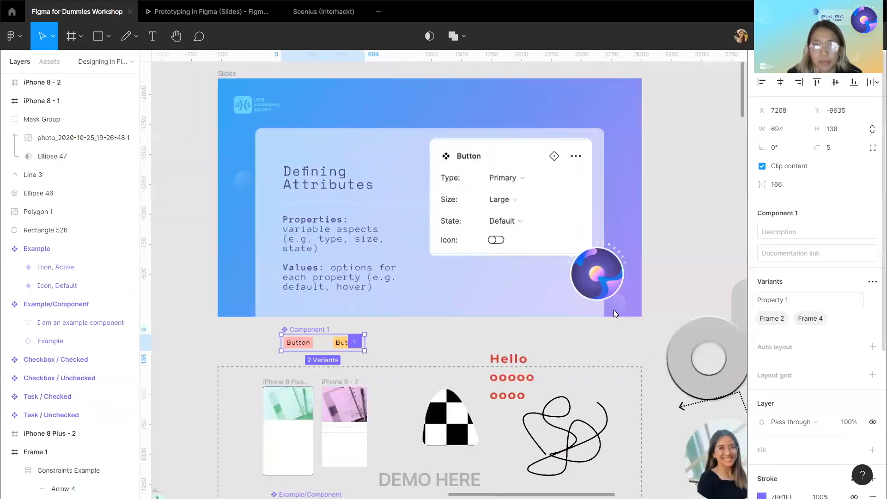
scroll(356, 317, "up", 2)
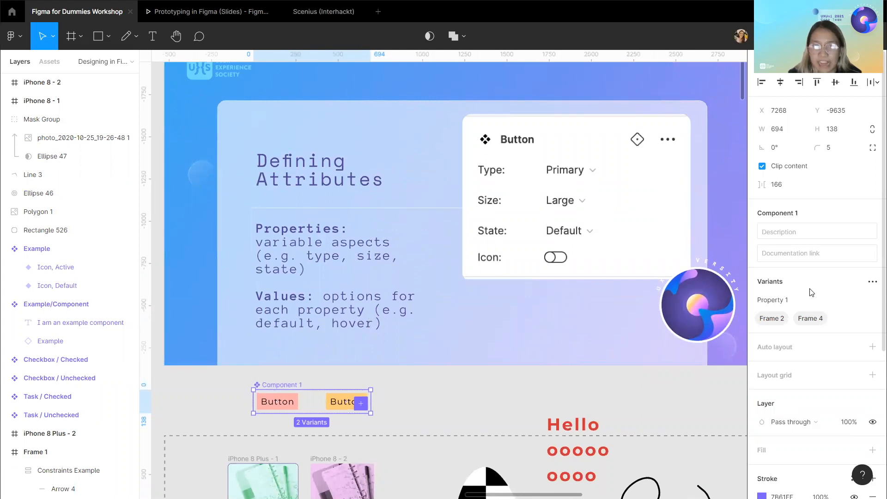
left_click(791, 302)
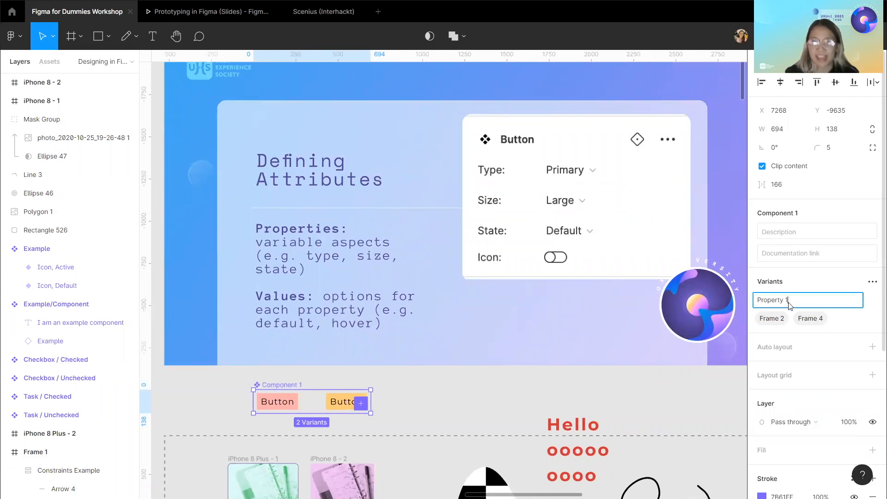
key("BackSpace")
key("BackSpace")
key("BackSpace")
key("BackSpace")
key("BackSpace")
key("BackSpace")
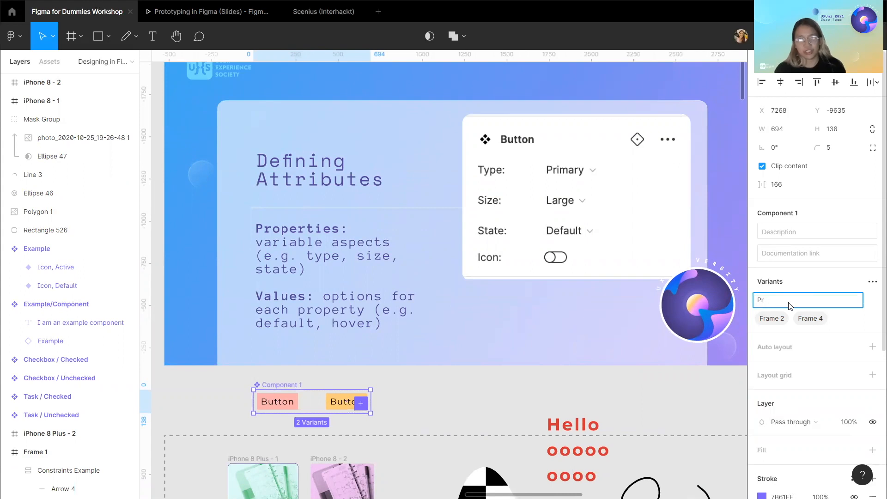
key("Return")
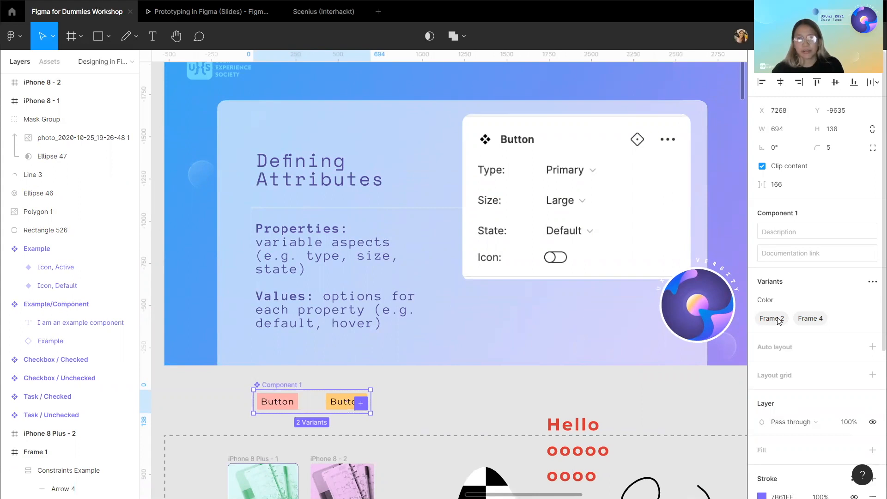
Rename the two variant values to Red and Yellow.
double_click(779, 320)
type("R")
key("Return")
double_click(788, 322)
type("Yellow")
key("Return")
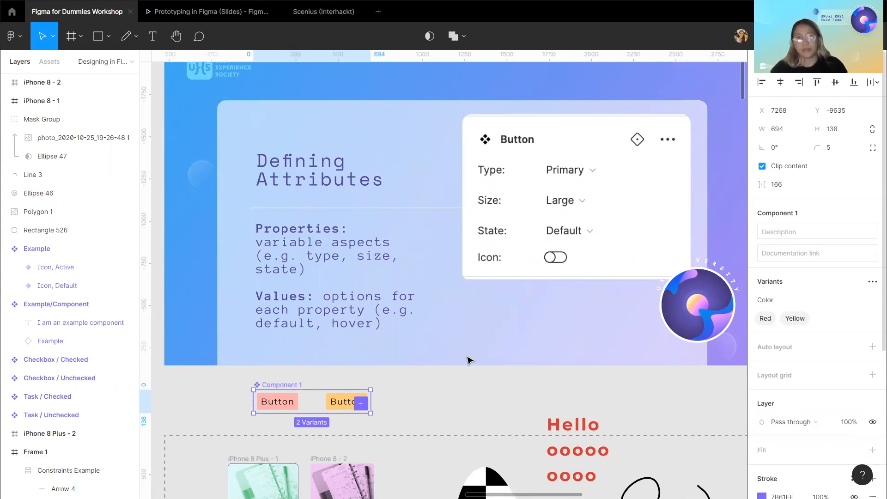
Paste a new variant into the button variant set and undo the paste.
left_click(478, 403)
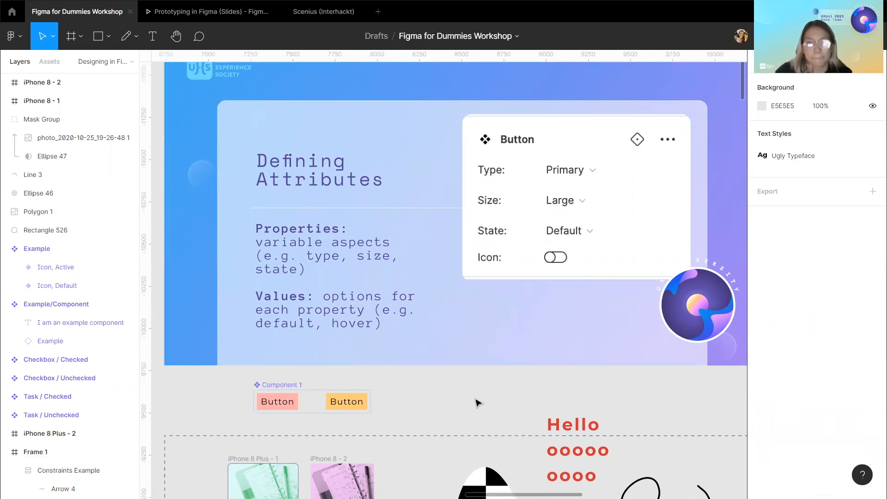
left_click(346, 402)
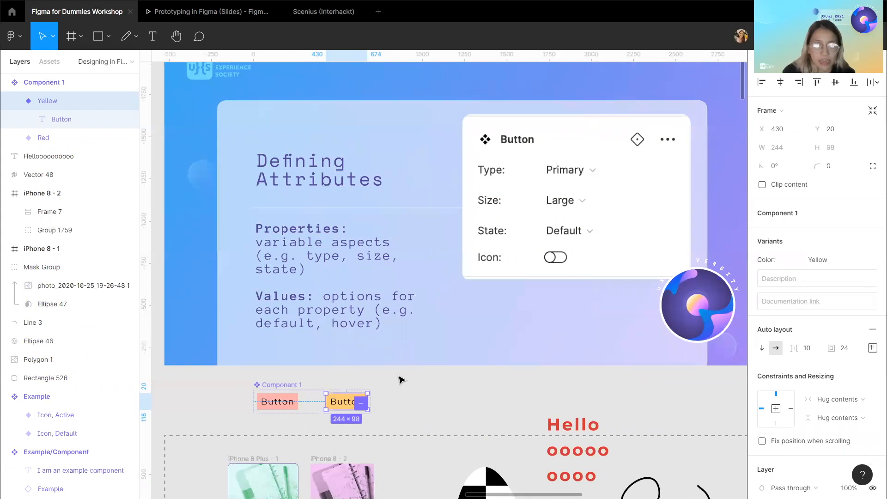
key("ctrl+v")
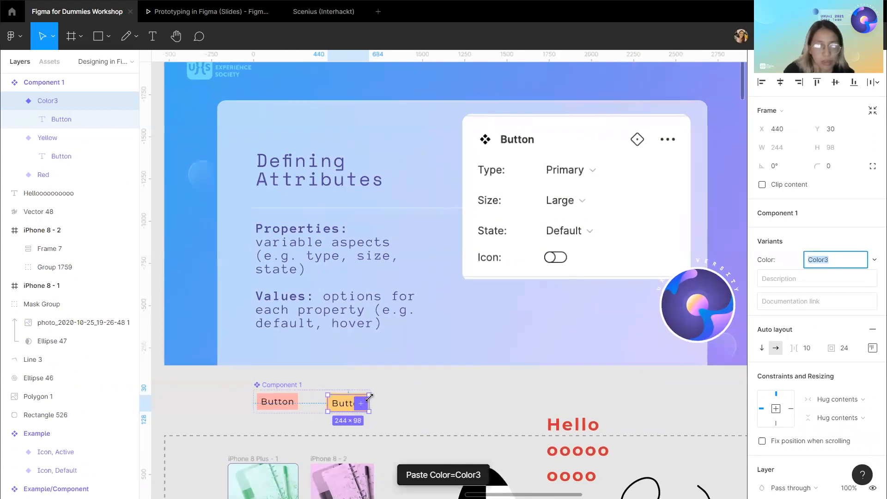
key("ctrl+z")
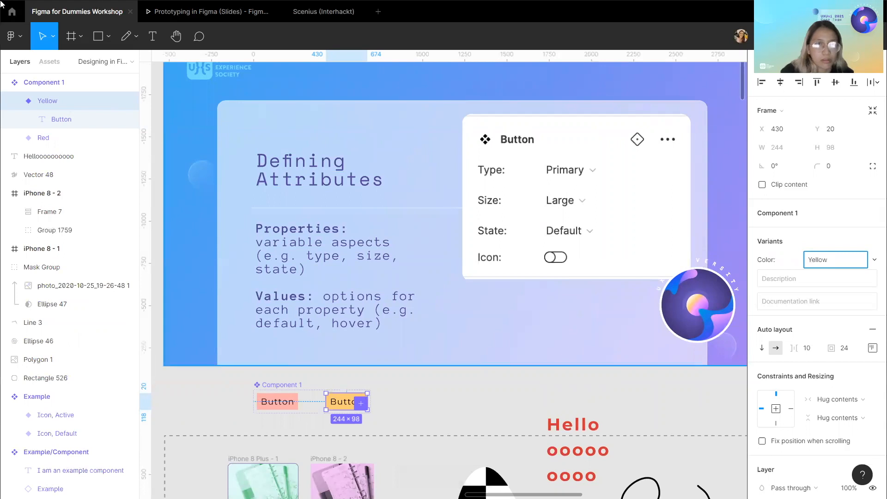
Place an instance of the Button component from the assets beside the variant set.
left_click(49, 62)
left_click_drag(47, 151, 443, 408)
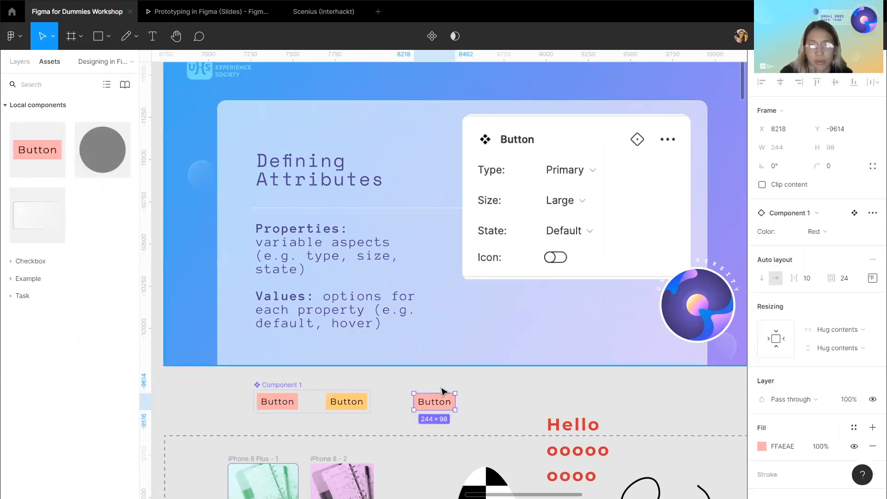
Switch the placed button instance's Color property to Yellow.
left_click(808, 214)
left_click(807, 215)
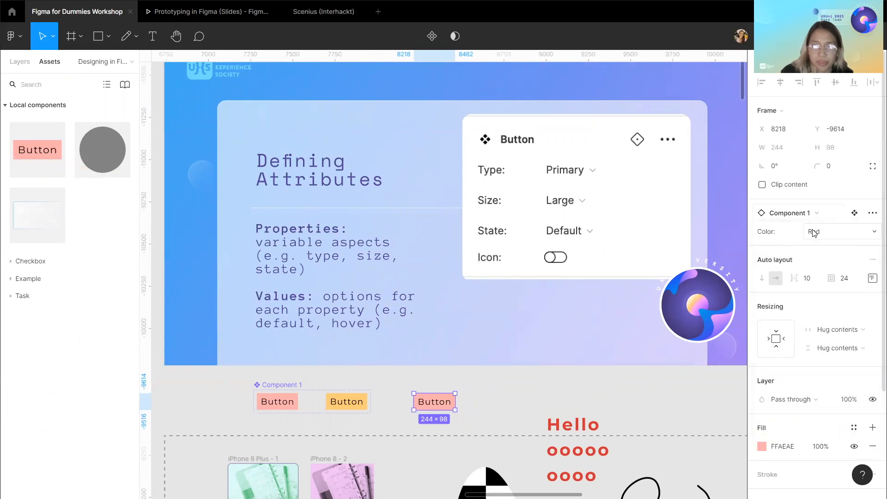
left_click(817, 232)
left_click(825, 245)
left_click(822, 231)
left_click(827, 218)
left_click(827, 231)
left_click(832, 245)
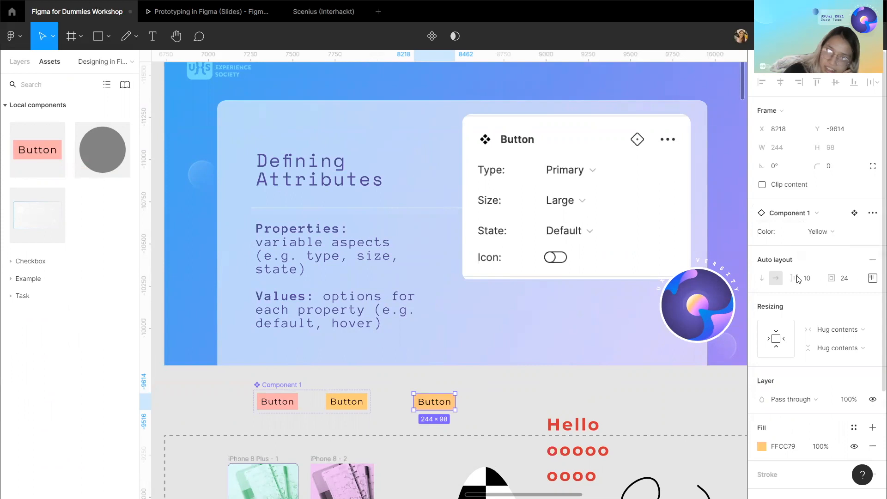
Switch the circle instance in Example/Component to the Active state and back to Default.
left_click(517, 396)
scroll(517, 396, "down", 3)
scroll(517, 398, "down", 3)
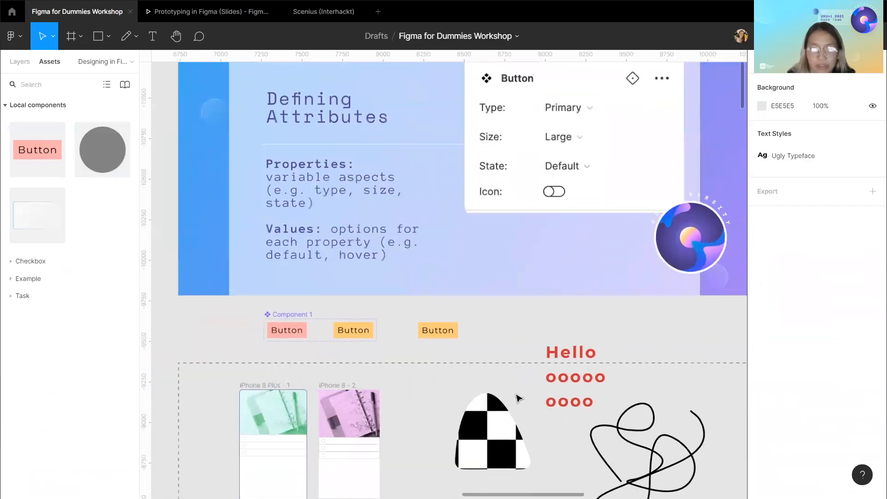
scroll(517, 398, "down", 6)
scroll(322, 333, "up", 5)
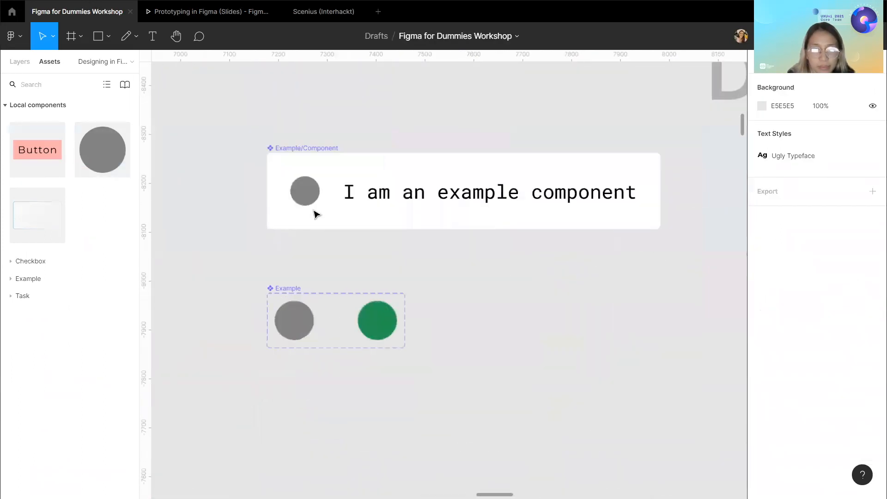
left_click(311, 196)
scroll(343, 295, "up", 3)
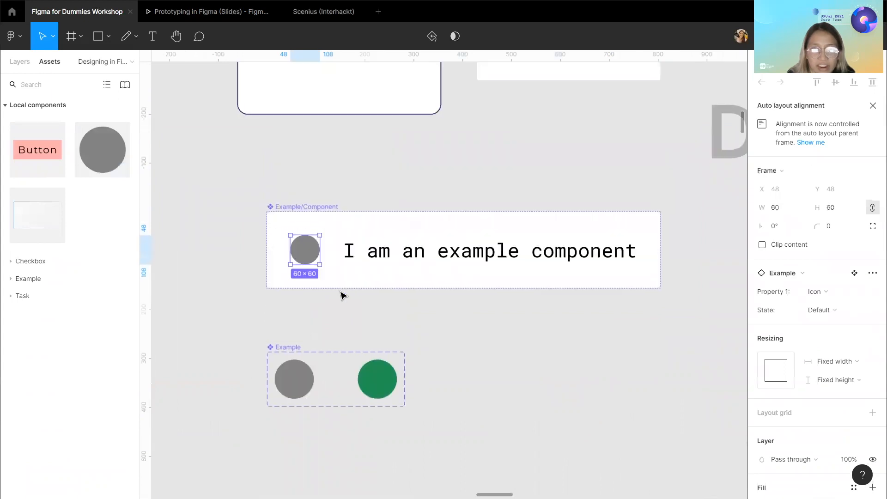
scroll(331, 336, "right", 2)
scroll(356, 288, "up", 2)
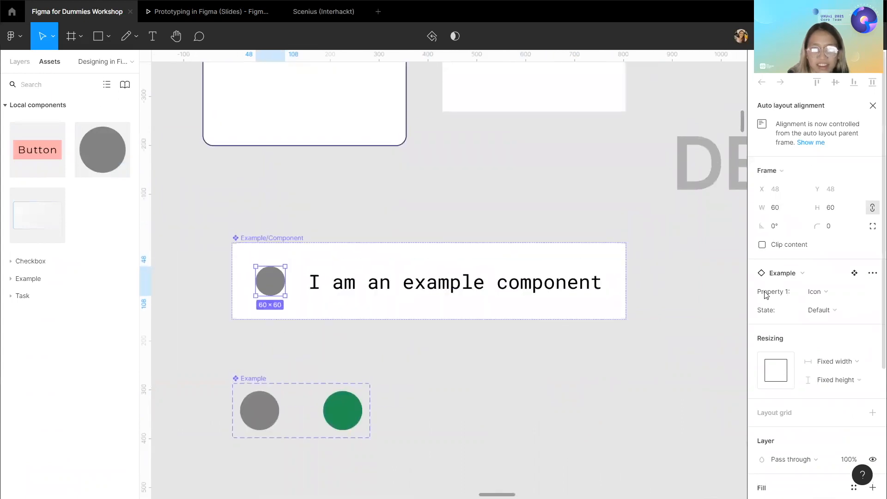
left_click(833, 308)
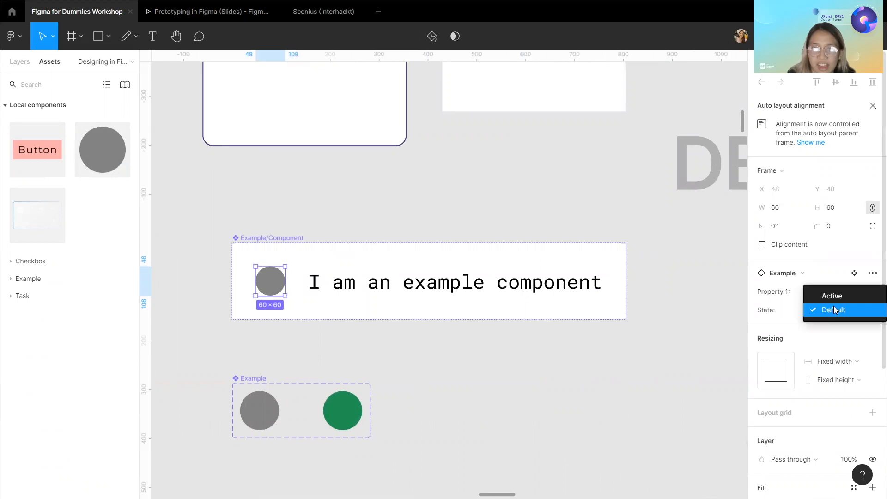
left_click(830, 296)
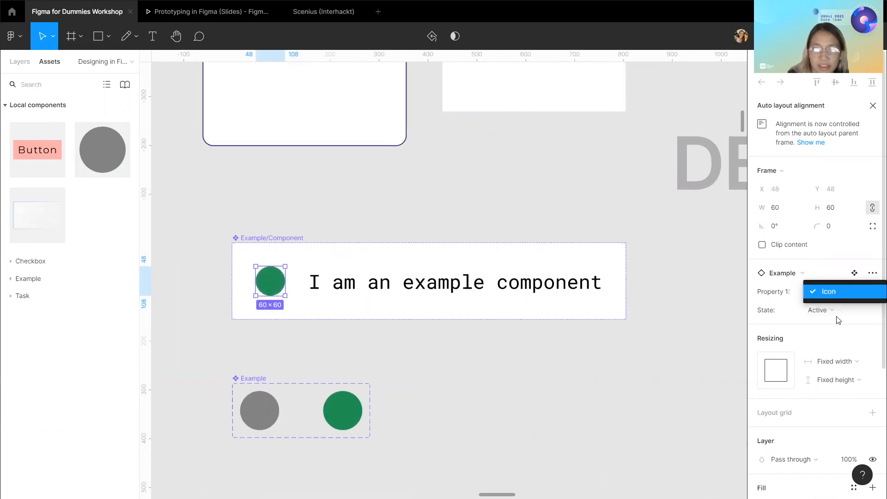
left_click(833, 311)
left_click(837, 321)
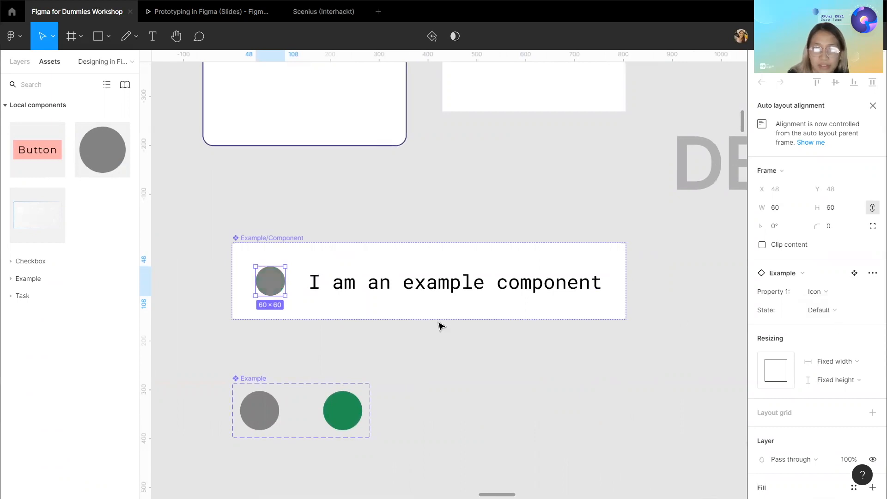
Inspect the Example variant set, its variants' properties and the slide frame above.
left_click(241, 380)
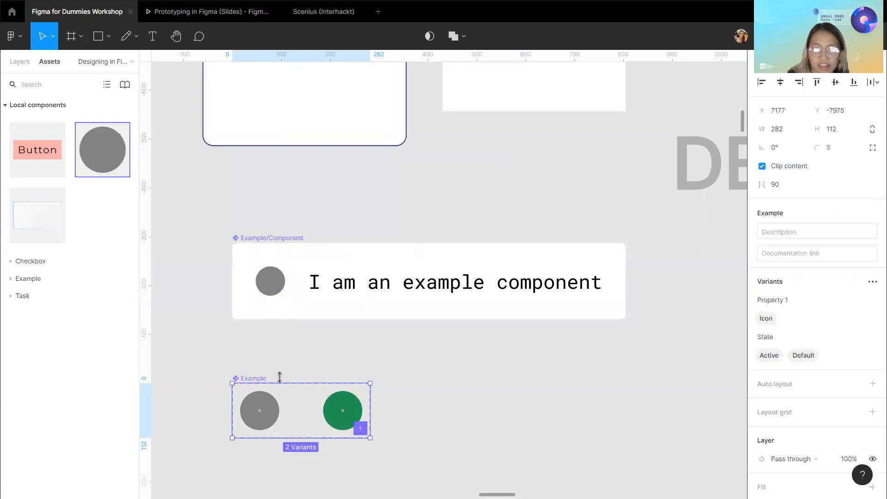
scroll(280, 377, "down", 10)
scroll(231, 139, "up", 5)
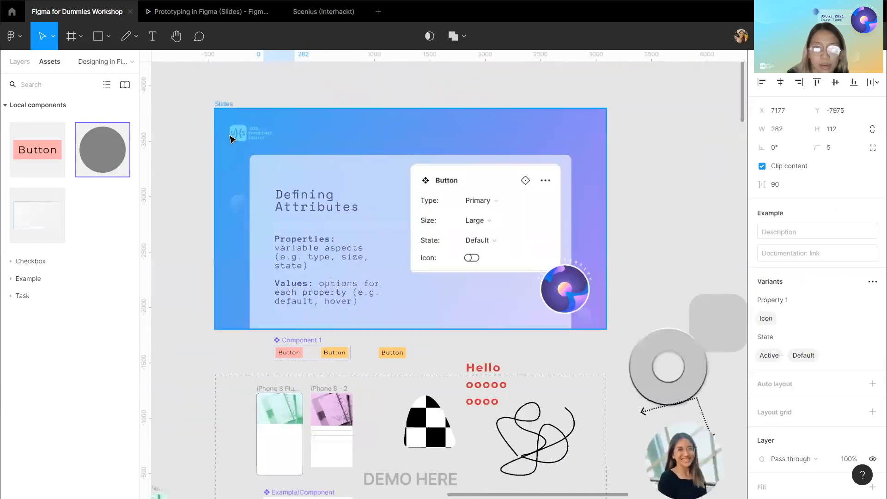
left_click(224, 104)
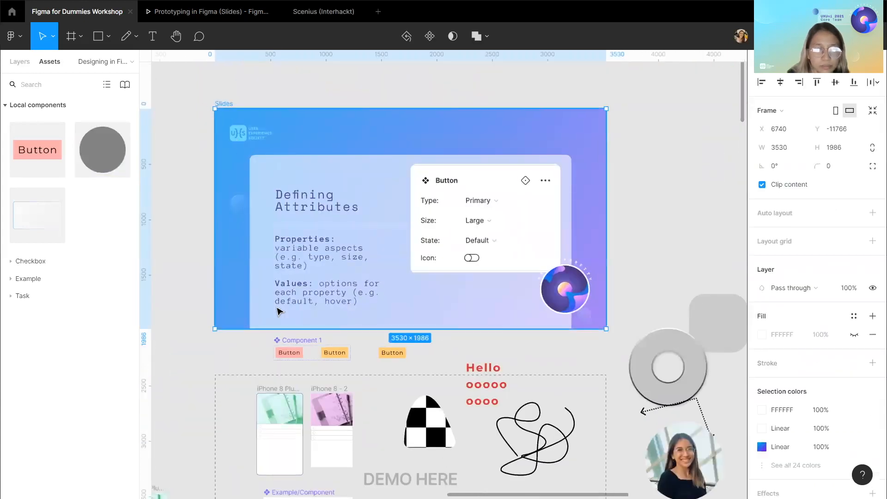
scroll(279, 311, "down", 4)
scroll(274, 369, "up", 5)
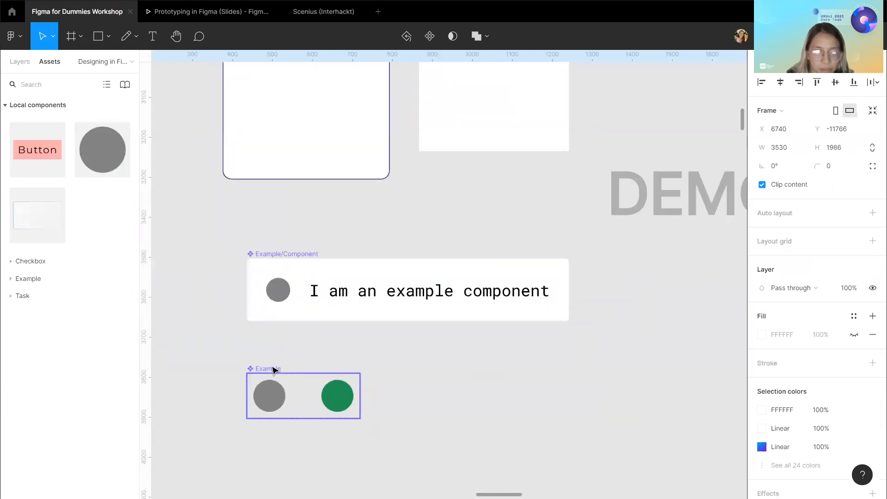
left_click(275, 370)
left_click(270, 396)
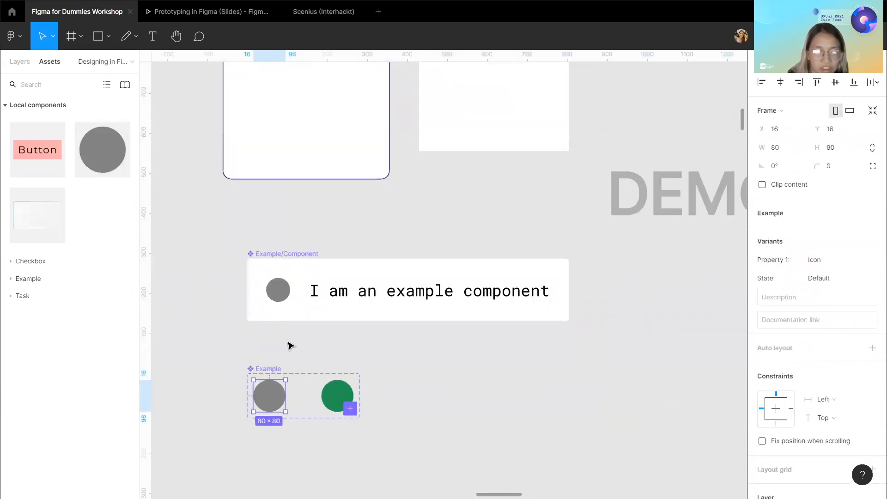
scroll(289, 345, "down", 5)
scroll(296, 256, "up", 5)
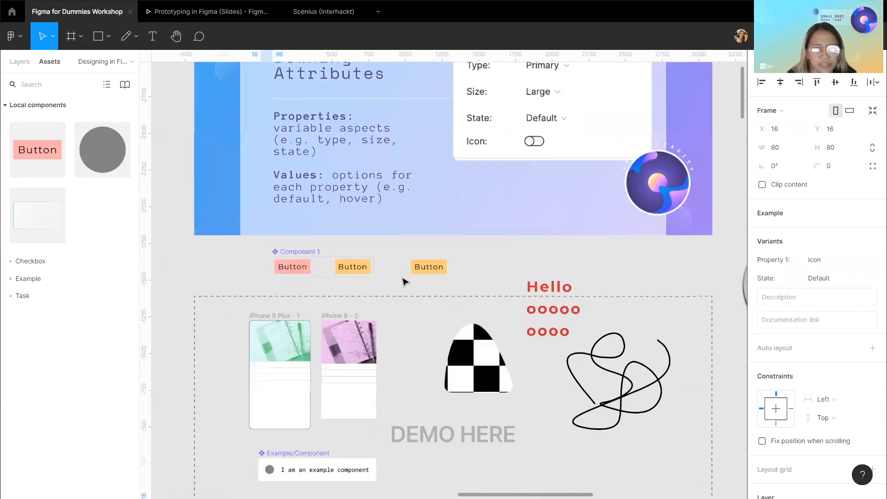
scroll(407, 282, "up", 2)
scroll(568, 384, "down", 5)
scroll(545, 393, "down", 4)
scroll(579, 404, "up", 6)
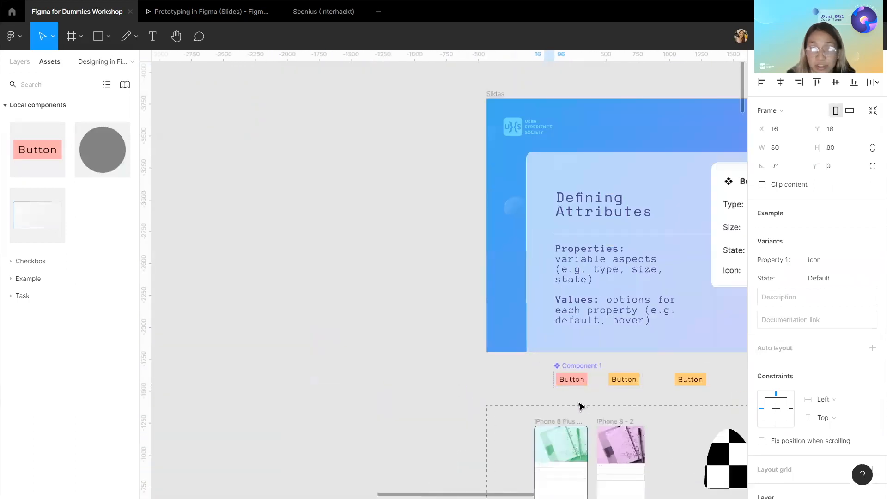
scroll(579, 404, "right", 5)
scroll(544, 396, "down", 2)
scroll(502, 374, "up", 1)
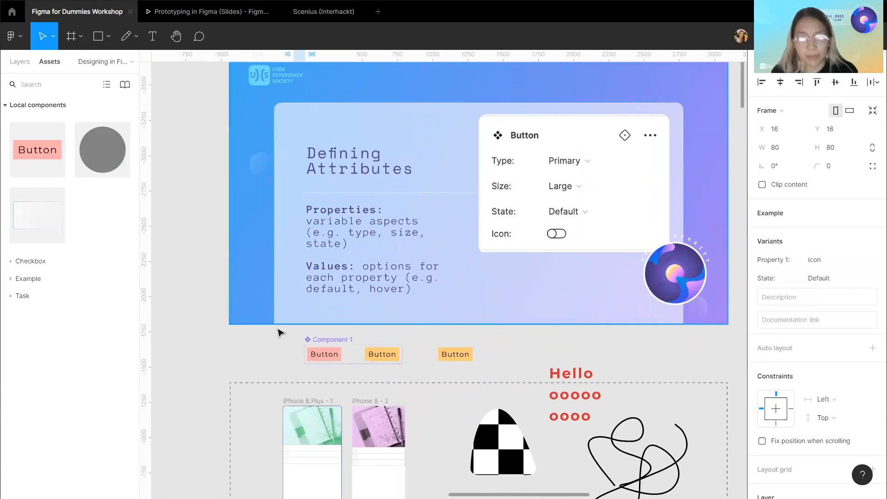
Inspect the Button variant set and the yellow button instance's properties.
left_click(317, 339)
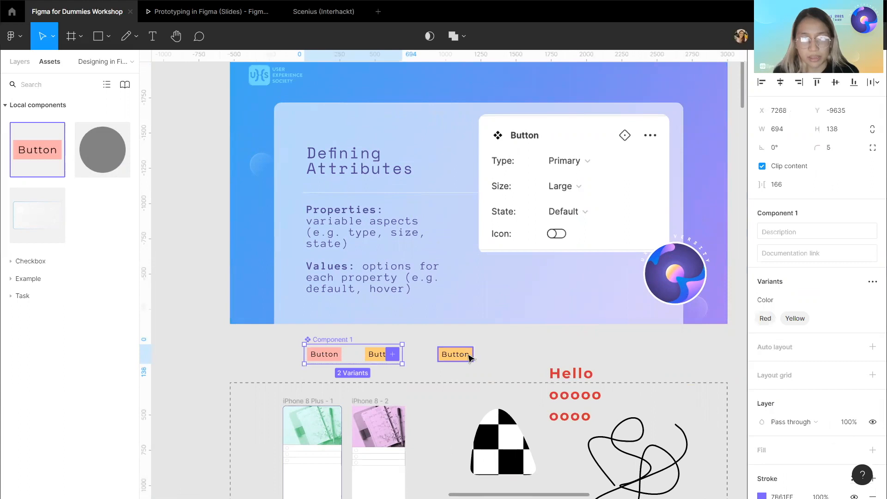
left_click(464, 355)
scroll(485, 355, "right", 2)
scroll(416, 355, "down", 2)
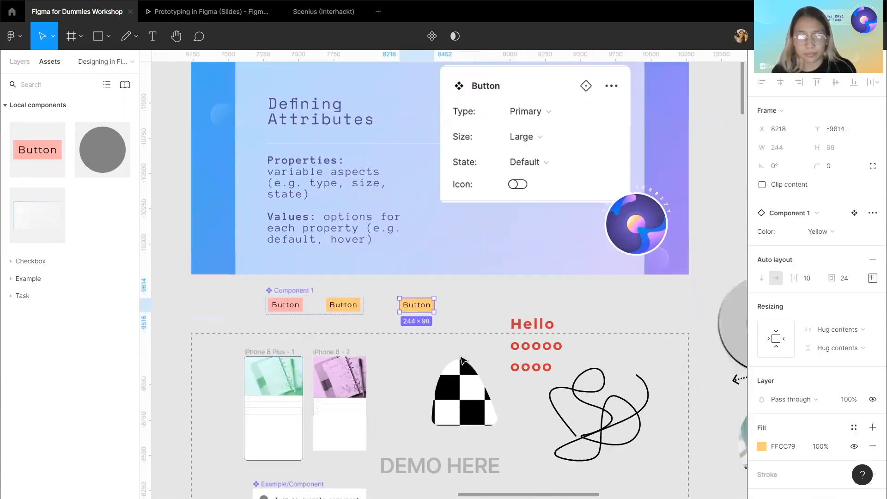
scroll(353, 352, "down", 3)
scroll(354, 352, "right", 1)
scroll(353, 352, "down", 1)
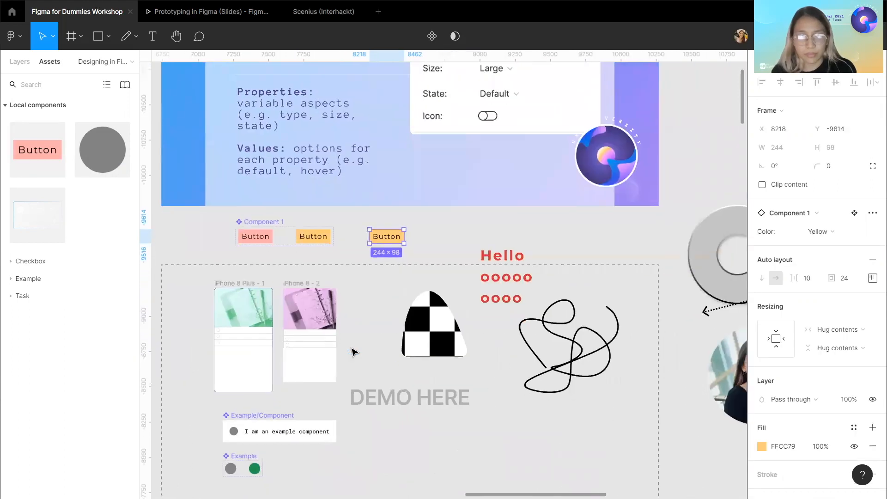
scroll(252, 412, "up", 3)
scroll(293, 396, "down", 3)
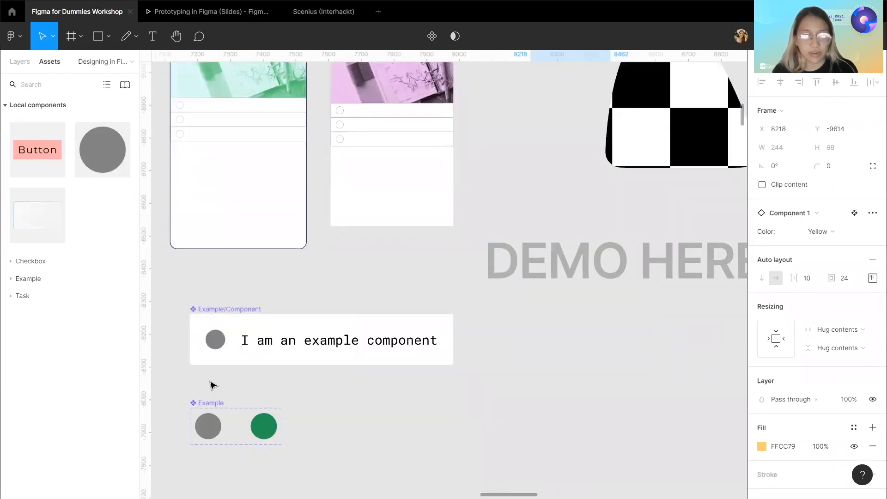
scroll(212, 385, "up", 2)
Select the Example/Component and then the Icon, Active variant in the layer list.
left_click(210, 283)
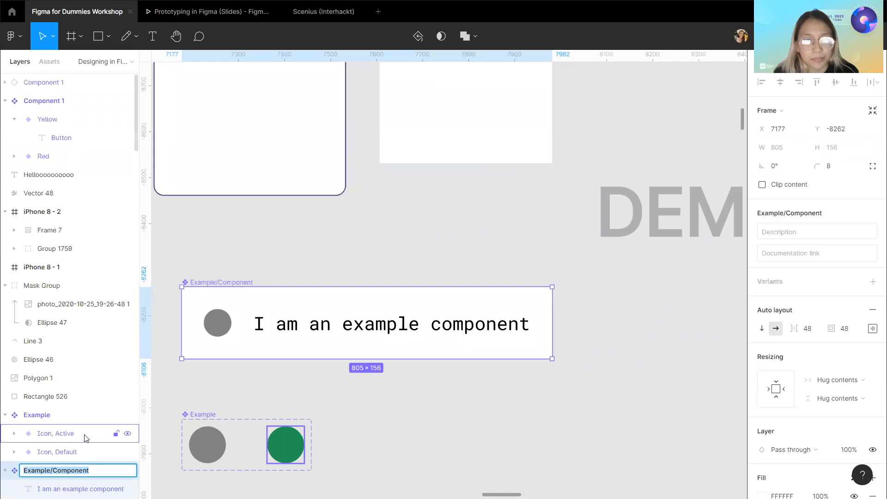
scroll(64, 381, "down", 1)
left_click(46, 443)
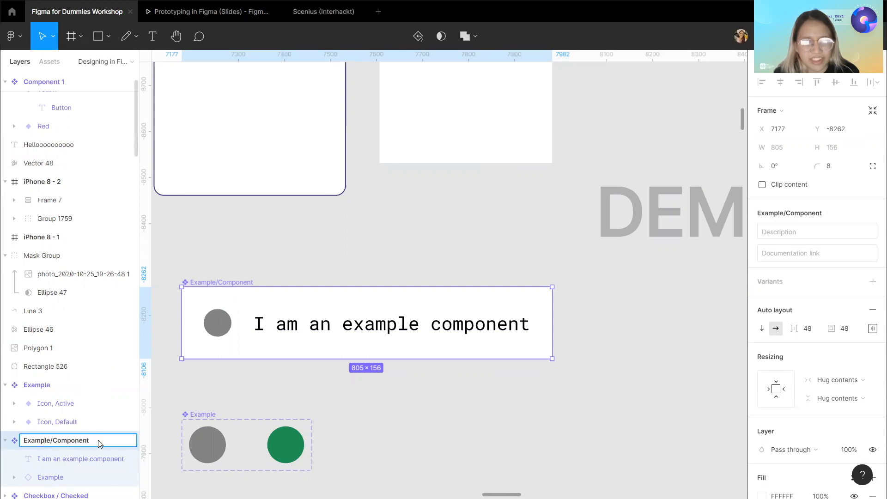
left_click(56, 404)
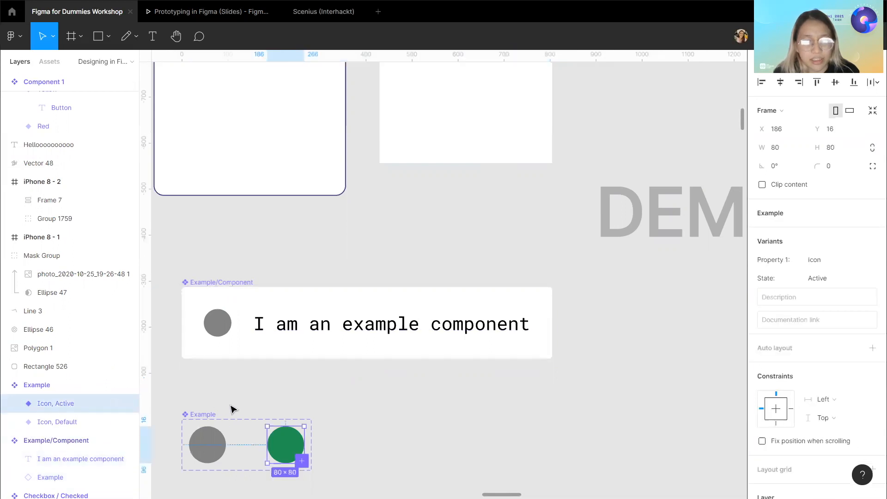
Inspect the full layer name of the Icon, Active variant in the Example variant set.
scroll(233, 402, "left", 1)
left_click(245, 284)
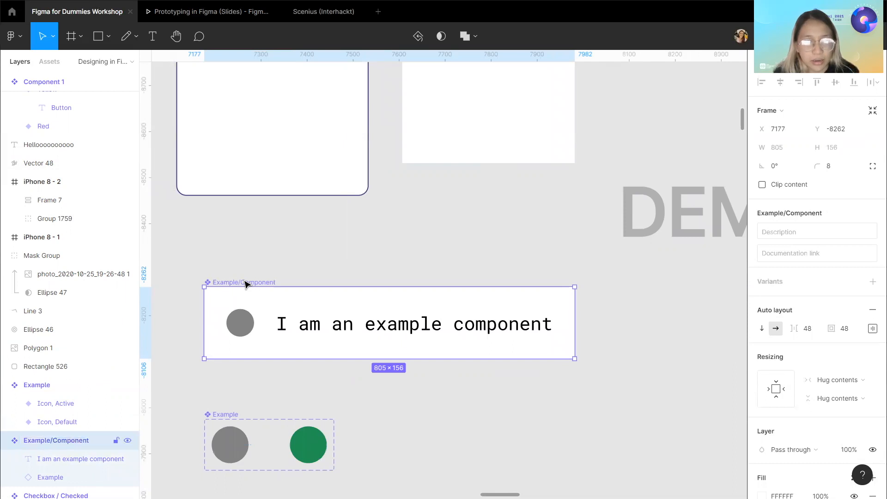
scroll(245, 283, "left", 1)
left_click(46, 380)
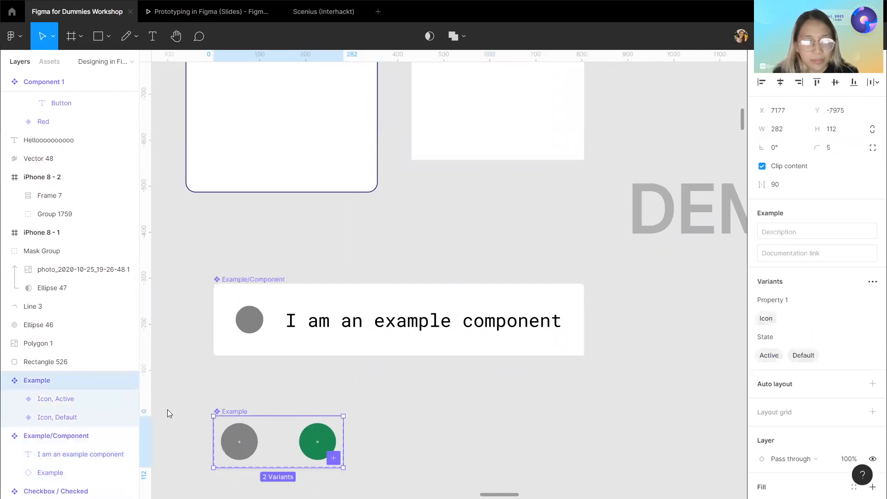
double_click(56, 399)
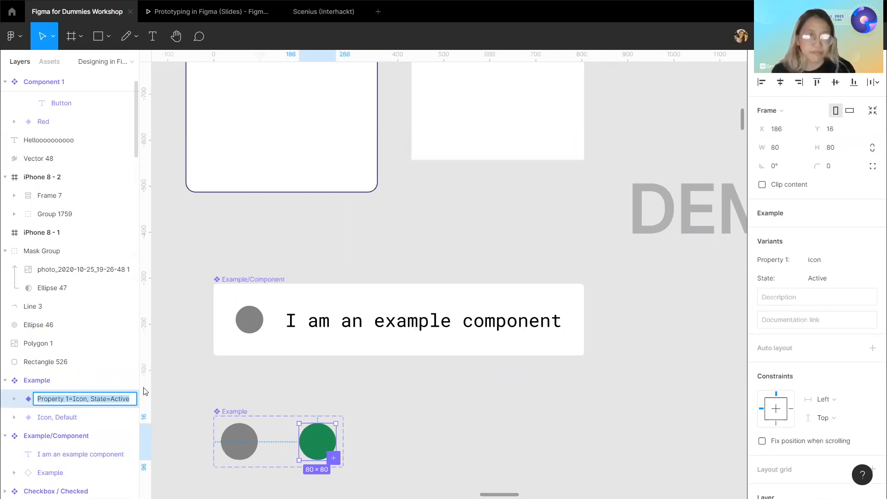
left_click(226, 385)
scroll(232, 391, "right", 1)
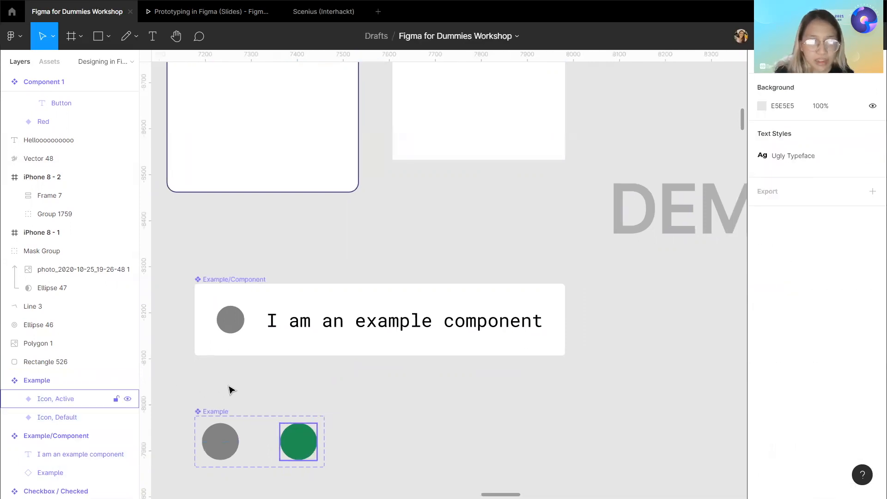
double_click(60, 400)
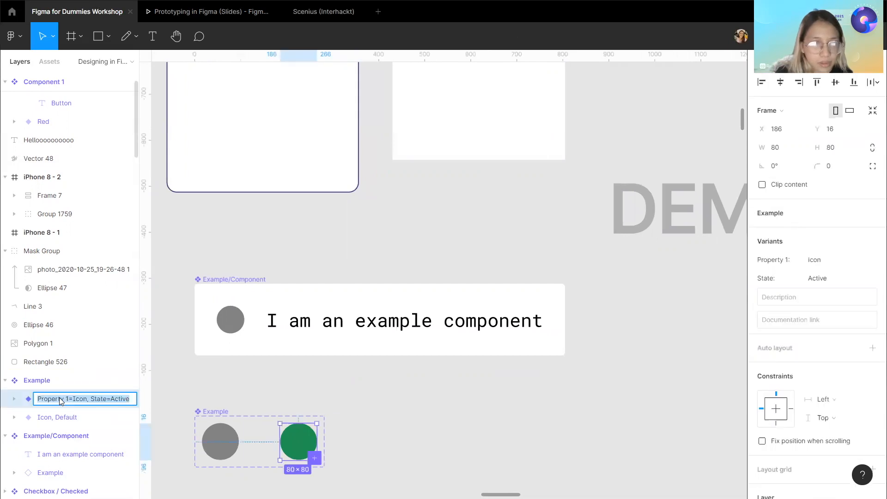
left_click(61, 402)
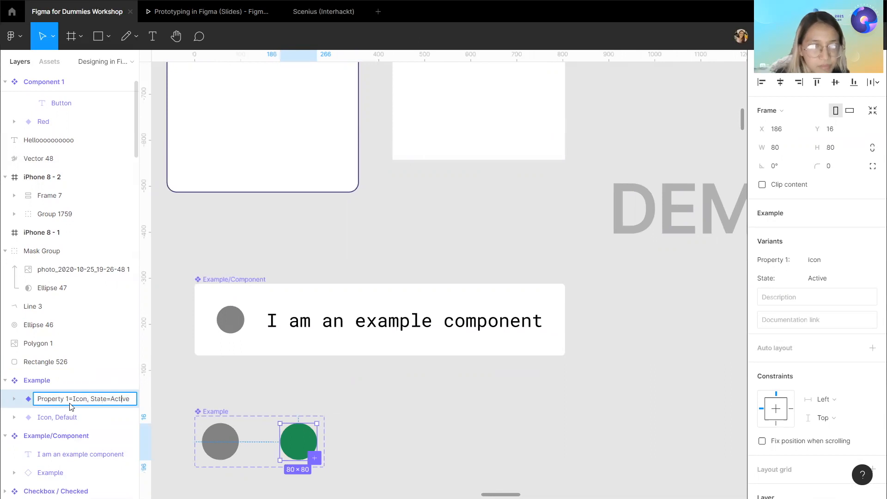
left_click(325, 374)
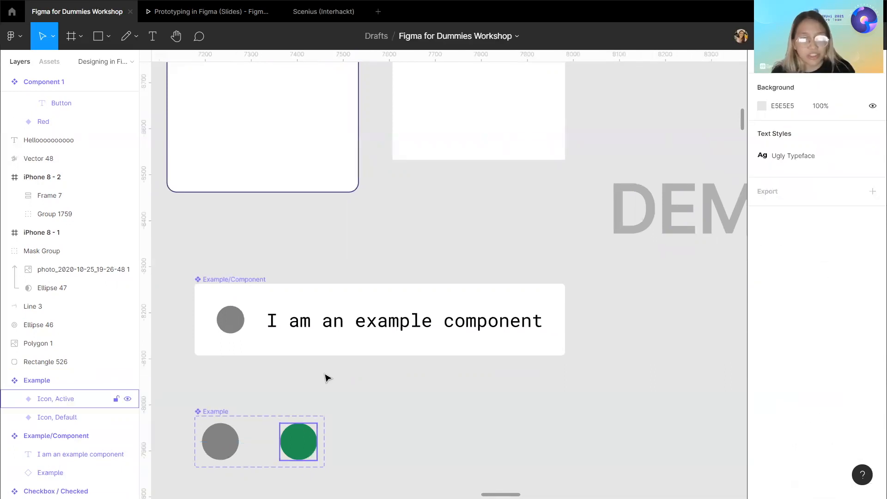
Paste a duplicate Icon, Active variant into the Example variant set.
left_click(298, 442)
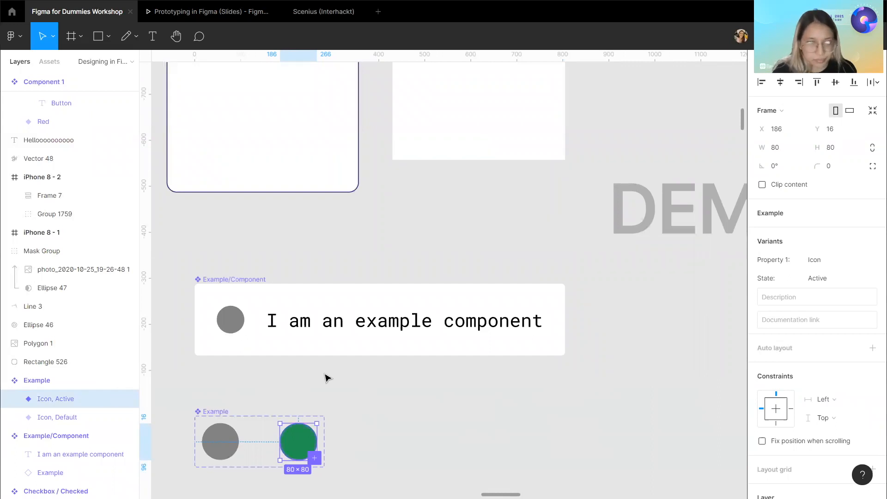
key("ctrl+v")
key("BackSpace")
left_click(346, 401)
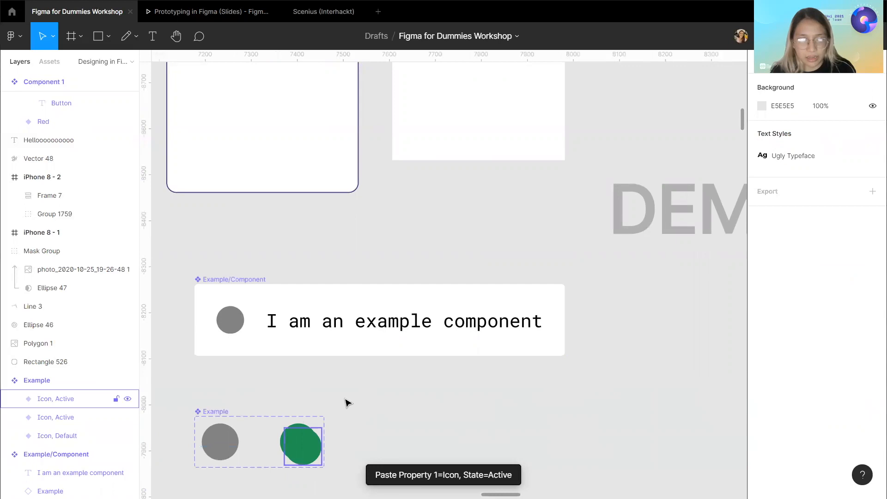
left_click(303, 445)
left_click(348, 403)
Paste the Defining Attributes slide frame above the demo area.
scroll(347, 404, "up", 20)
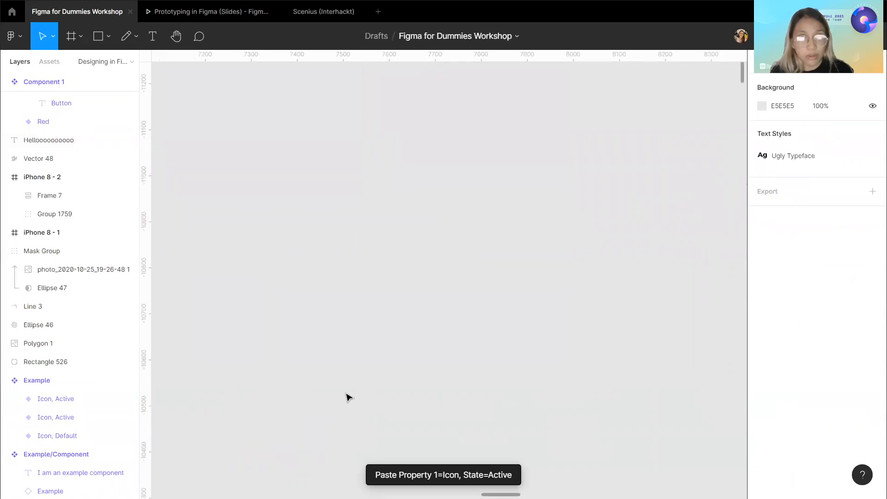
scroll(348, 398, "down", 10)
scroll(354, 408, "up", 5)
scroll(353, 409, "down", 3)
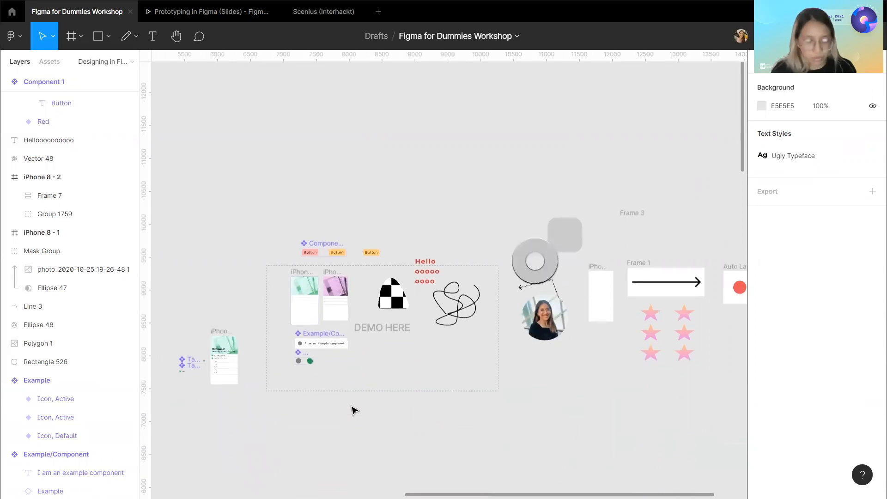
key("ctrl+v")
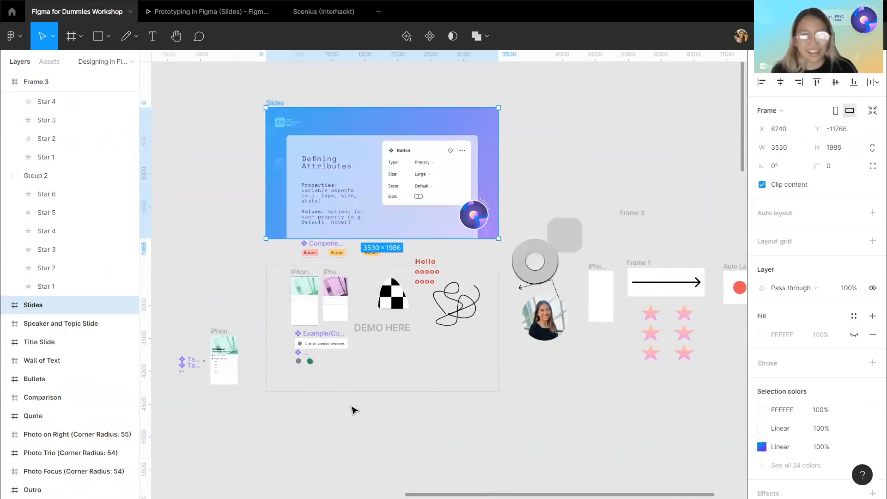
left_click(353, 411)
Try to create a component from the checkered blob shape.
scroll(390, 264, "up", 8)
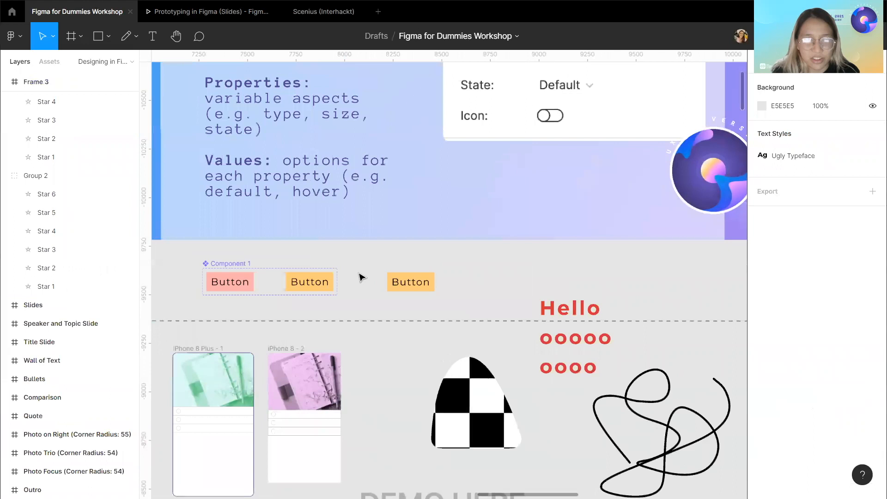
scroll(359, 277, "left", 2)
left_click(453, 299)
scroll(436, 302, "right", 5)
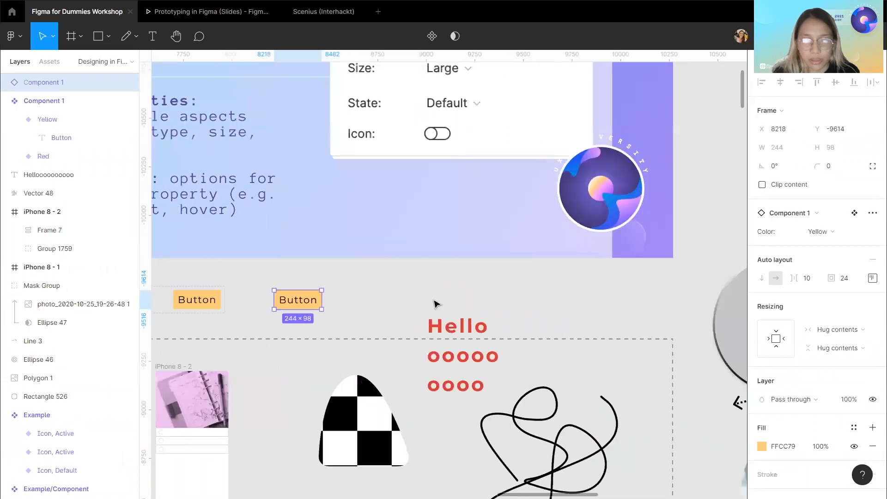
scroll(435, 303, "down", 2)
scroll(434, 303, "right", 1)
left_click(355, 378)
right_click(355, 378)
mouse_move(355, 378)
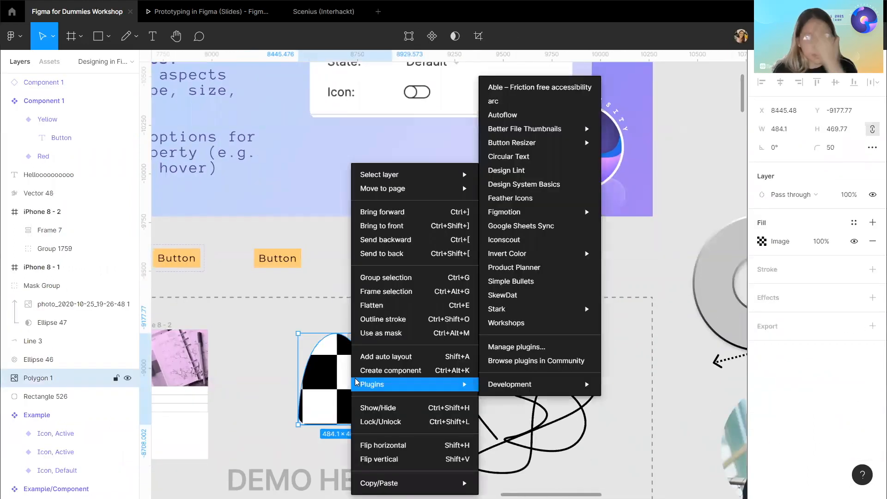
left_click(384, 371)
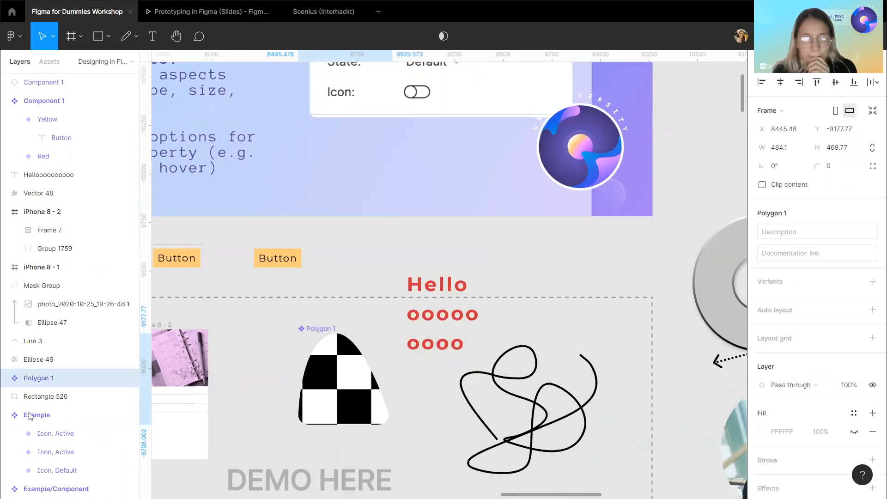
Rename the checkered blob layer as Blob / B&W.
double_click(40, 384)
type("B")
key("Caps_Lock")
type("lob / B&W")
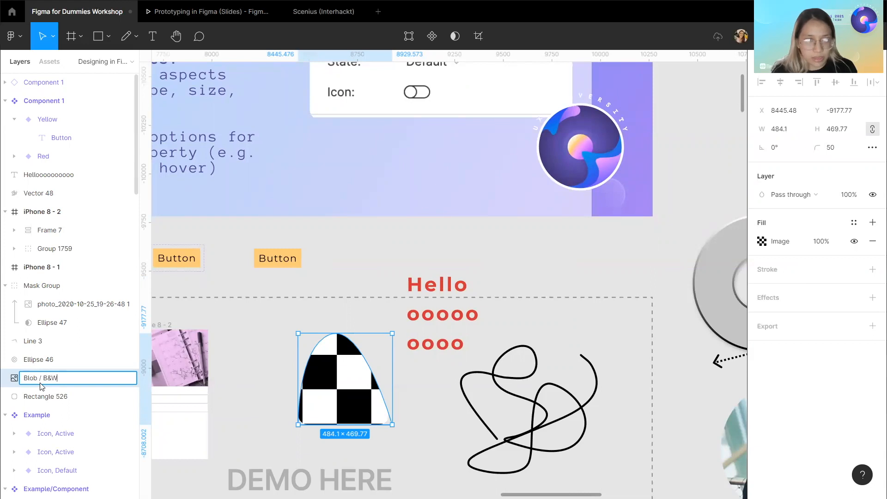
key("Return")
Turn the Blob / B&W shape into a component and move it slightly left.
right_click(52, 384)
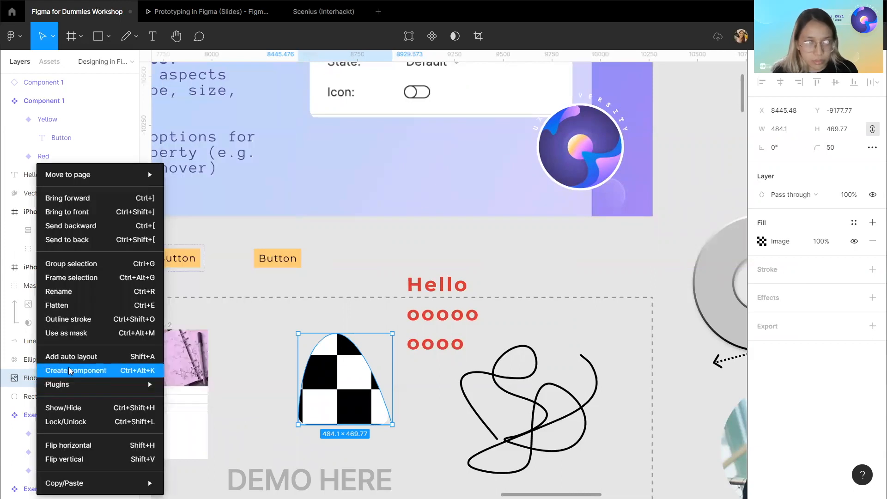
left_click(72, 369)
left_click_drag(326, 328, 274, 326)
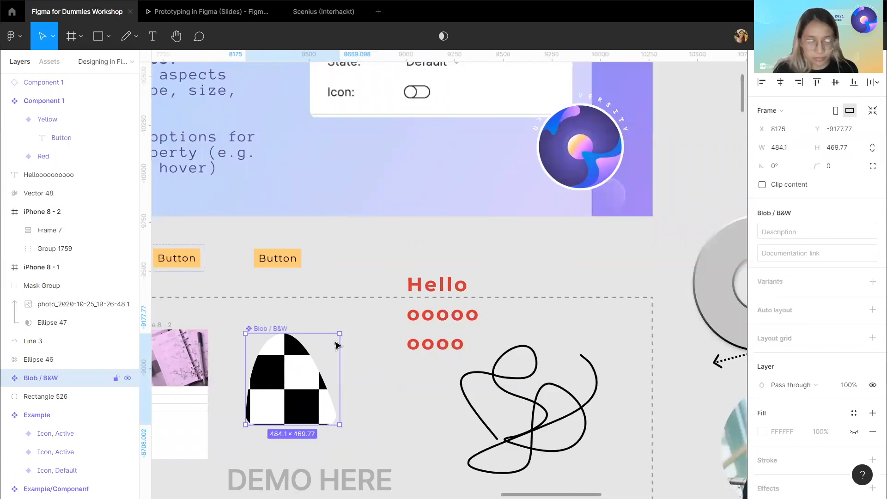
Paste a copy of the Blob / B&W component and shift it to the right of the original.
key("ctrl+v")
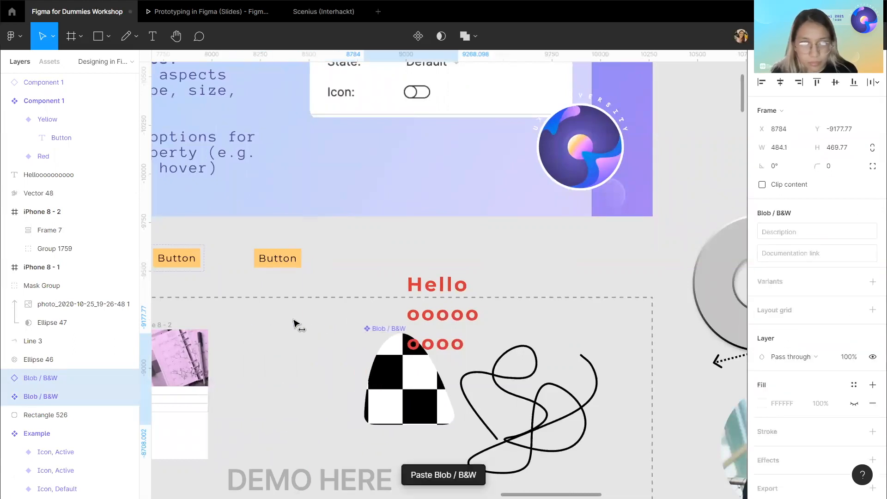
double_click(51, 380)
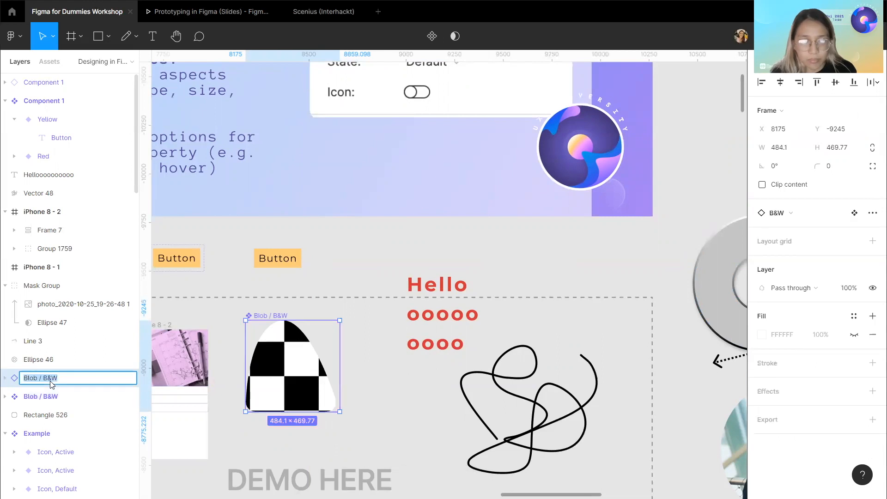
left_click(61, 366)
left_click(83, 376)
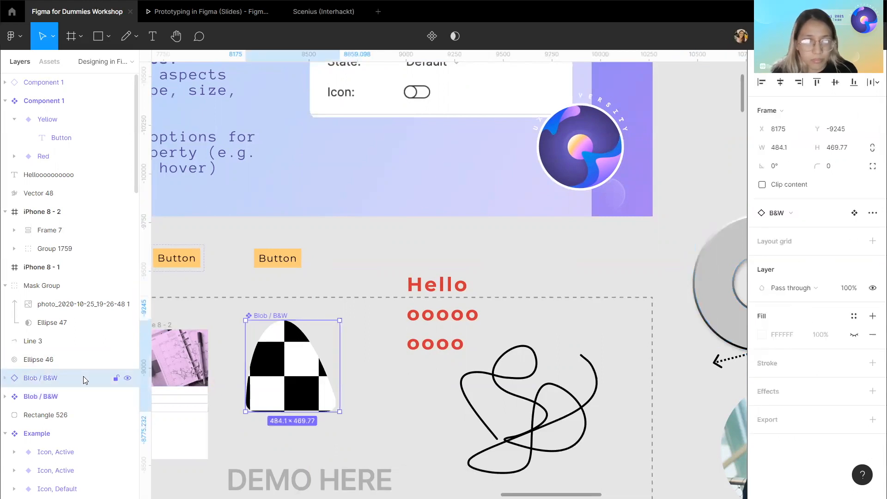
key("shift+Right")
key("shift+Right")
key("shift+Right")
key("shift+Right")
key("shift+Right")
key("shift+Right")
key("shift+Right")
key("shift+Right")
key("shift+Right")
key("shift+Right")
key("shift+Right")
key("shift+Right")
key("shift+Right")
key("shift+Right")
key("shift+Right")
key("shift+Right")
key("shift+Right")
key("shift+Right")
key("shift+Right")
key("shift+Right")
key("shift+Right")
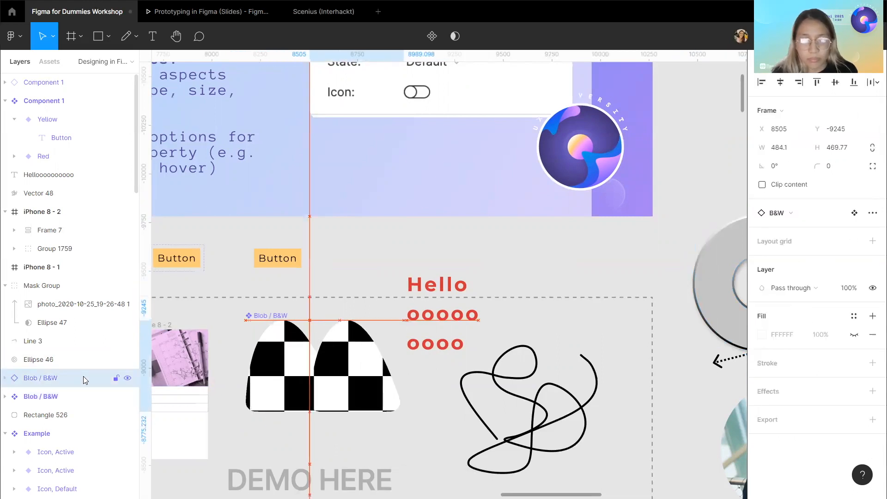
key("shift+Right")
key("shift+Right")
key("shift+Right")
key("shift+Right")
key("shift+Right")
key("shift+Right")
key("shift+Right")
key("shift+Right")
key("shift+Right")
key("shift+Right")
key("shift+Right")
key("shift+Right")
key("shift+Right")
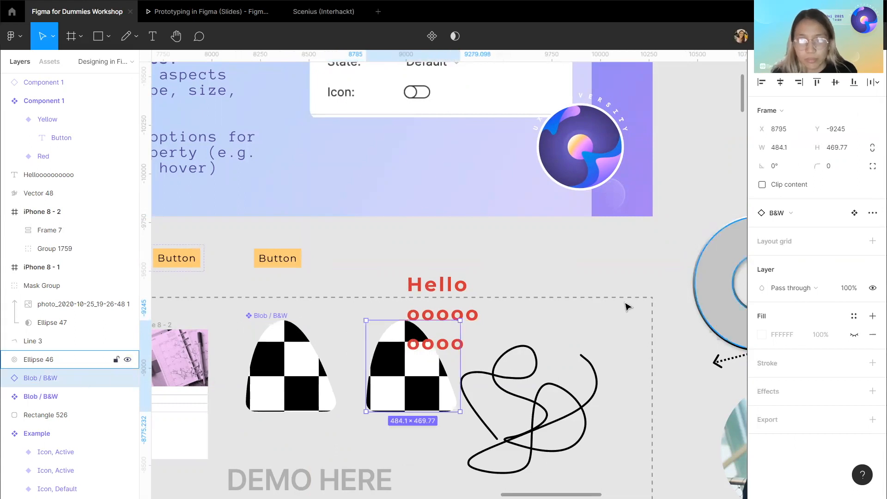
Detach the copied blob instance and make it a new component.
right_click(40, 378)
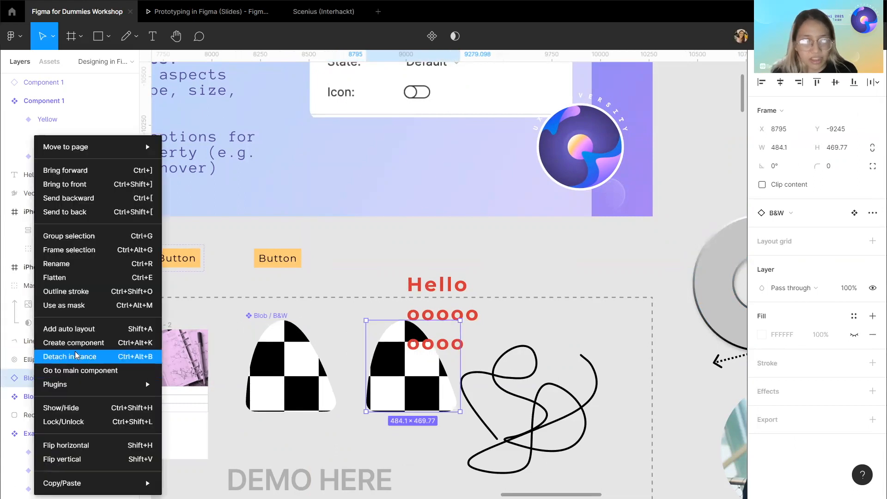
left_click(46, 356)
left_click(46, 379)
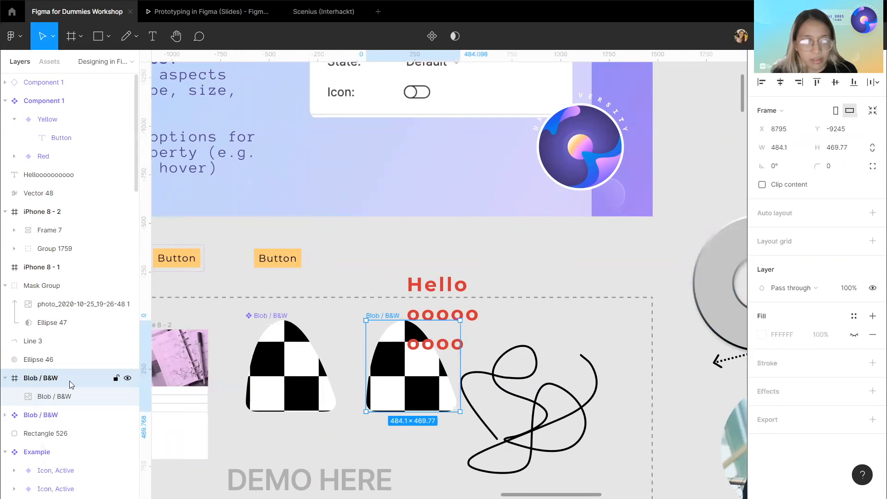
right_click(72, 384)
left_click(109, 372)
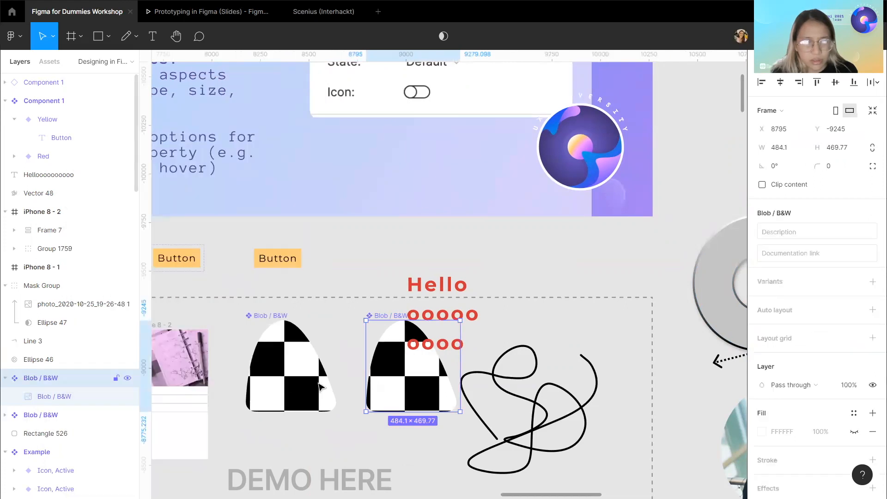
Darken the image fill of the copied blob component.
double_click(413, 396)
left_click(761, 316)
left_click_drag(706, 361, 672, 361)
left_click(521, 248)
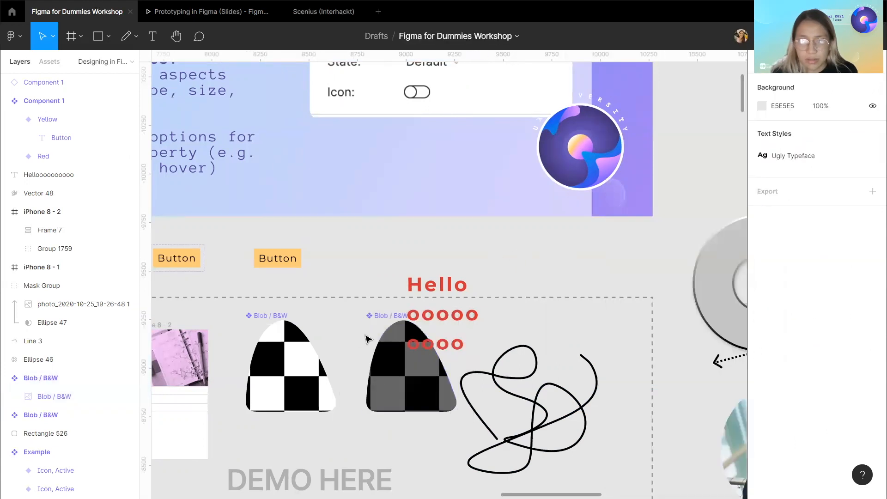
left_click(388, 317)
Rename the darkened blob component as Blob / Dark.
double_click(79, 378)
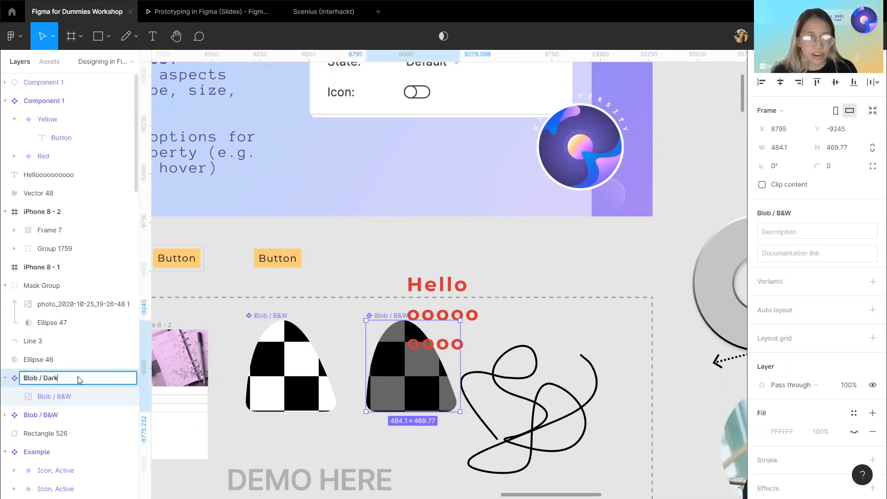
key("Return")
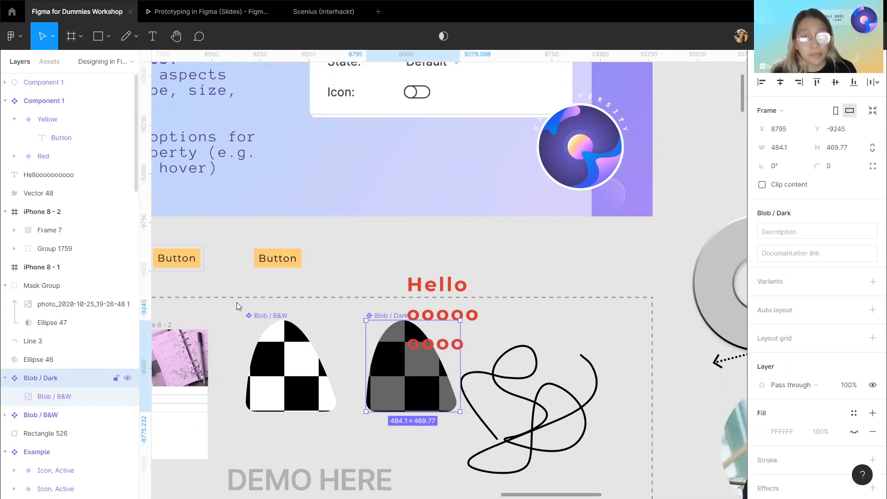
Move the Hello text and circles group up and to the right, clear of the blobs.
left_click(444, 286)
left_click_drag(443, 286, 536, 262)
left_click(523, 268)
double_click(467, 283)
key("Escape")
Combine the two blob components as variants and expand the new Blob set in the layer list.
left_click(376, 319)
left_click(270, 319, "shift")
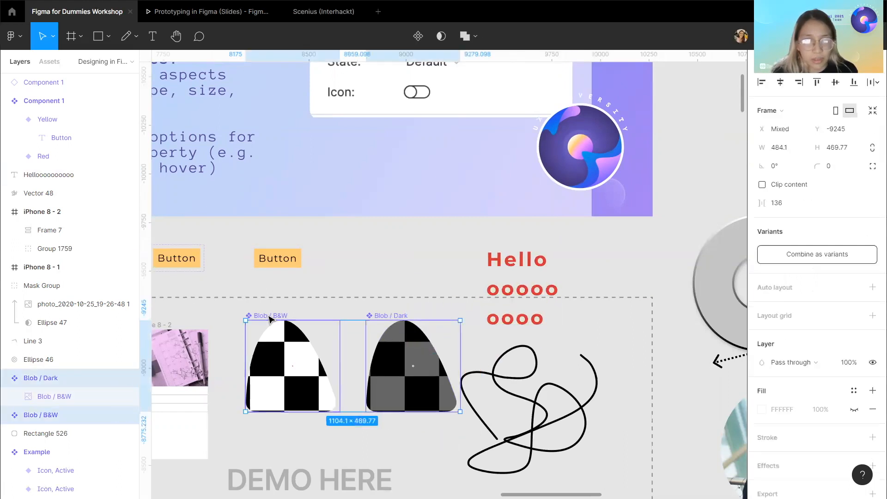
left_click(792, 254)
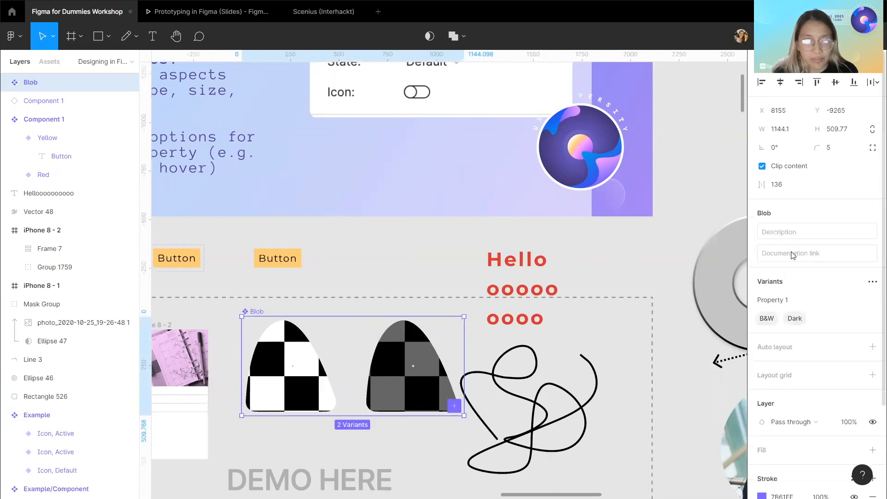
left_click(5, 83)
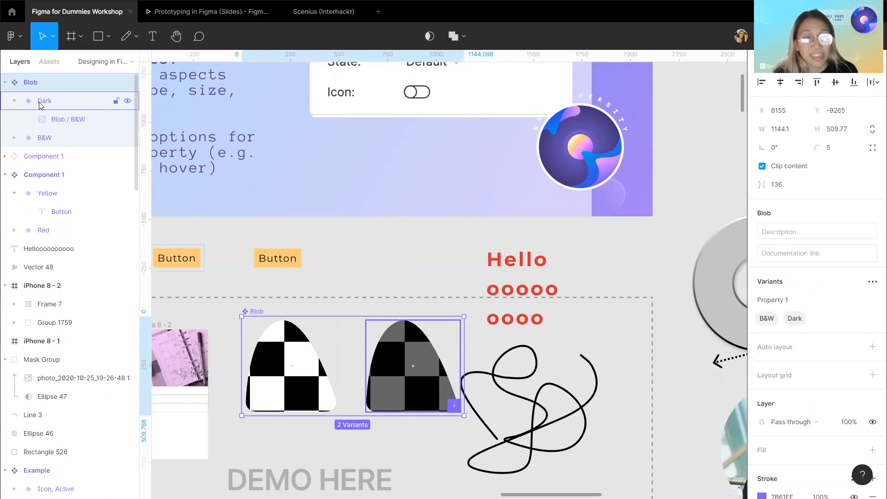
left_click(409, 224)
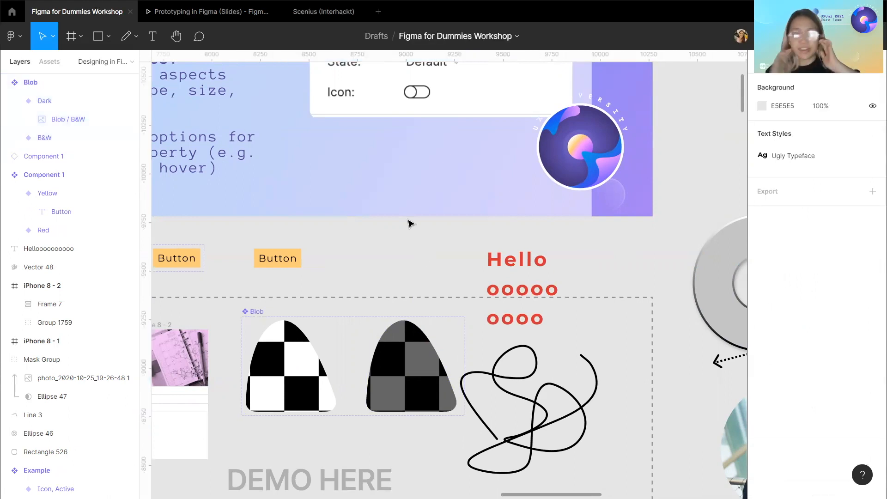
scroll(408, 224, "down", 3)
scroll(408, 222, "up", 5)
scroll(409, 223, "left", 2)
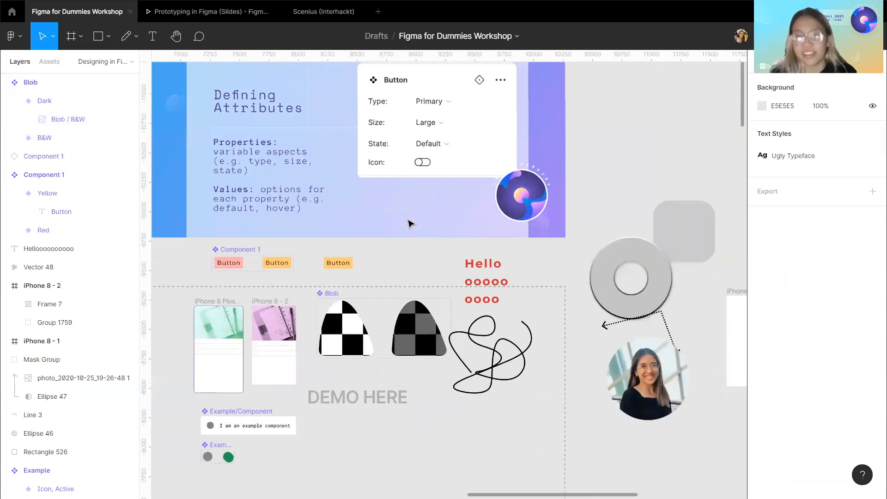
Hide the 44 Making Variants slide inside the Slides frame to show the Challenge slide.
scroll(242, 118, "up", 3)
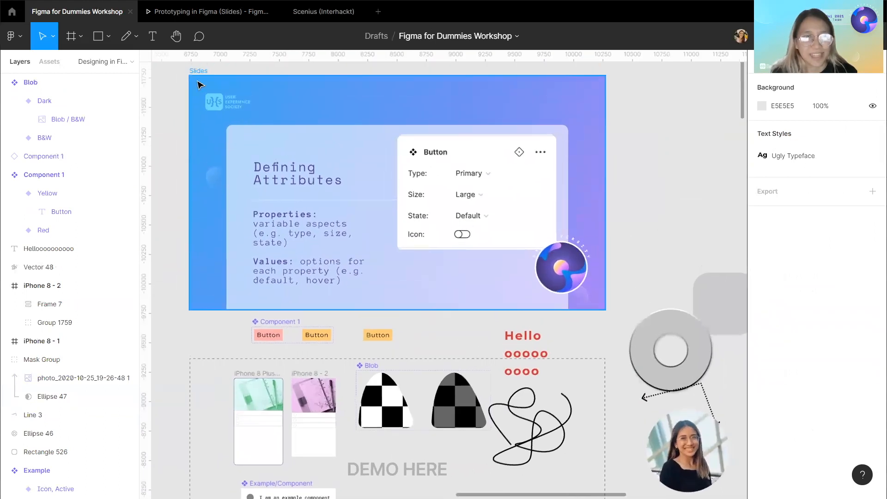
left_click(197, 91)
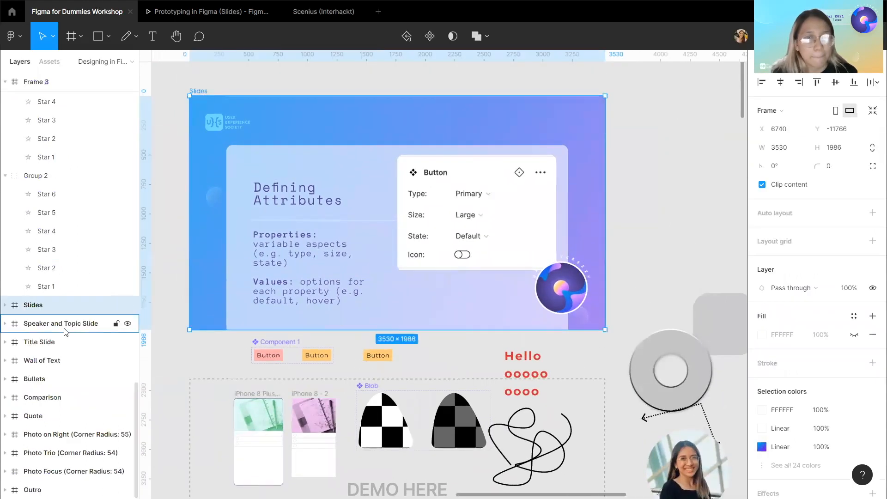
scroll(72, 310, "up", 1)
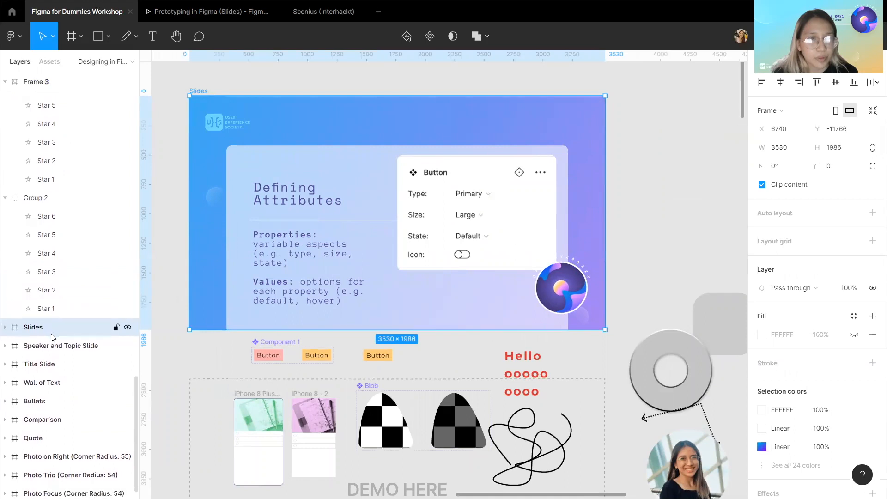
left_click(5, 327)
scroll(60, 340, "down", 10)
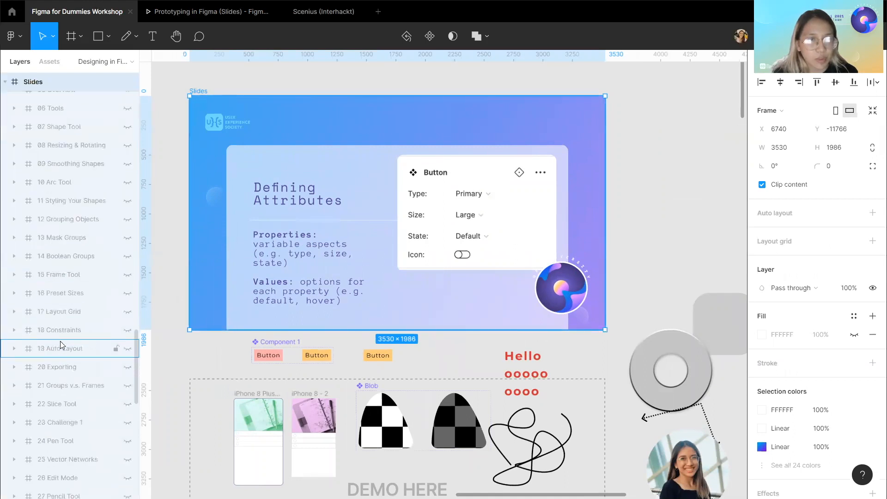
scroll(60, 344, "down", 8)
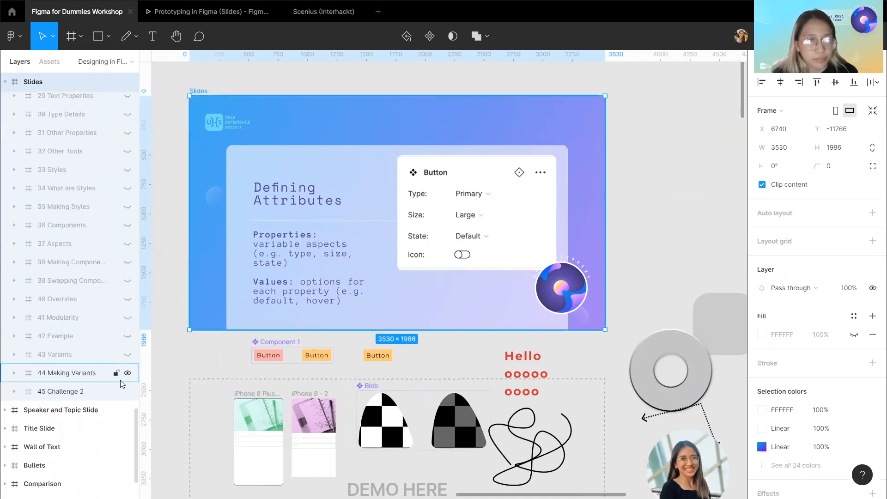
left_click(126, 373)
scroll(266, 387, "down", 4)
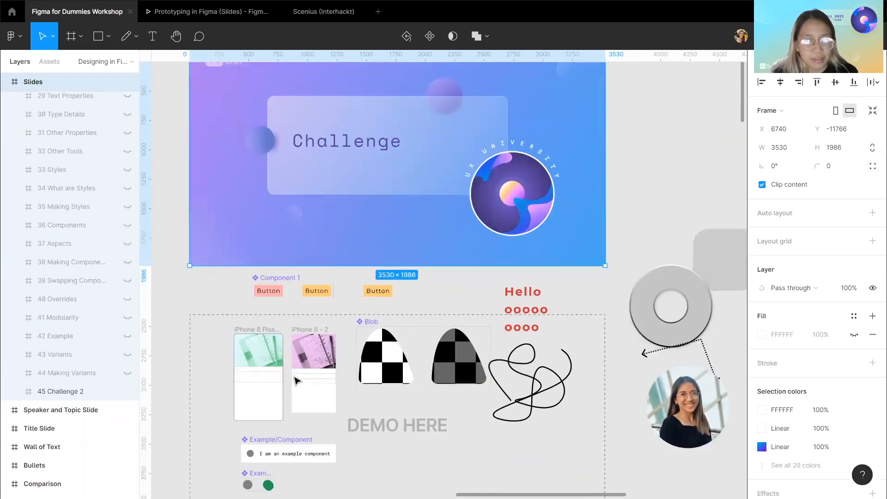
Rearrange the demo area, moving the example components right and shifting the task screen with its task and checkbox components.
left_click_drag(262, 375, 524, 371)
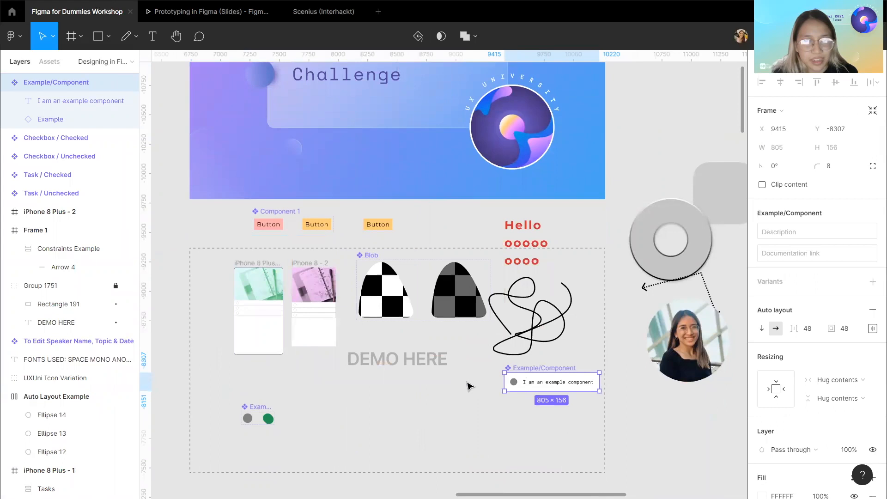
left_click_drag(257, 407, 520, 403)
scroll(516, 409, "left", 3)
scroll(516, 408, "left", 3)
scroll(517, 408, "down", 1)
left_click_drag(202, 308, 356, 439)
left_click_drag(308, 325, 497, 318)
scroll(485, 356, "up", 5)
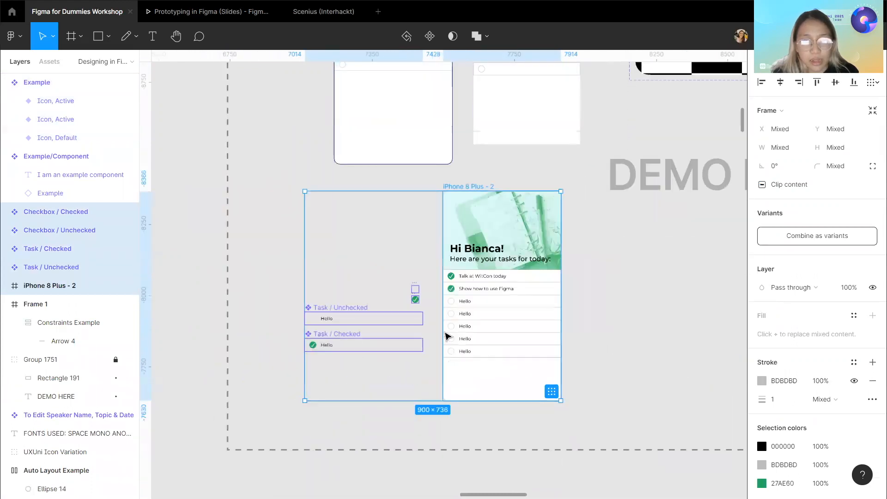
scroll(444, 333, "up", 2)
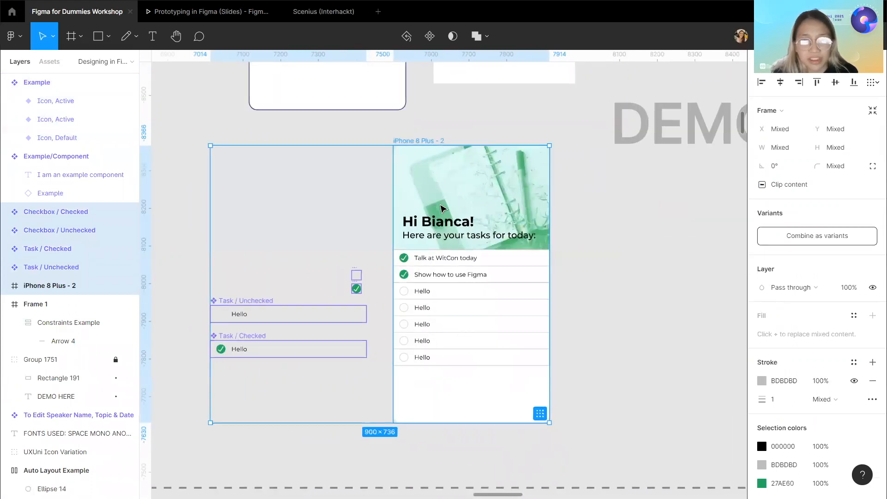
Inspect the Hello section's nested auto layout frames and its two text layers.
left_click(439, 224)
left_click(439, 225)
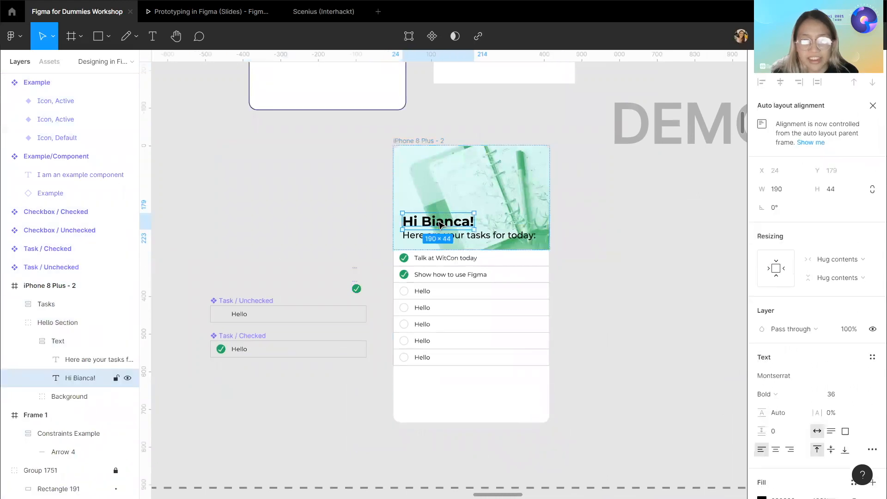
left_click(74, 343)
left_click(78, 326)
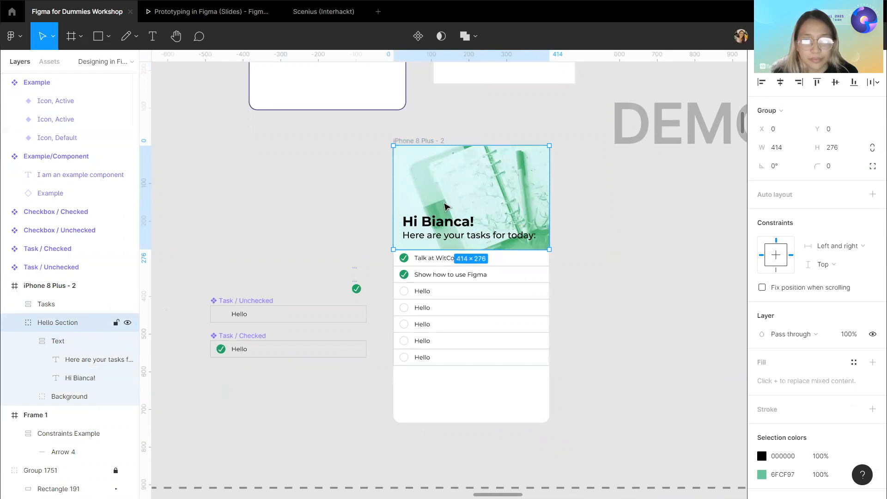
scroll(445, 205, "up", 5)
scroll(445, 205, "right", 2)
scroll(446, 205, "up", 1)
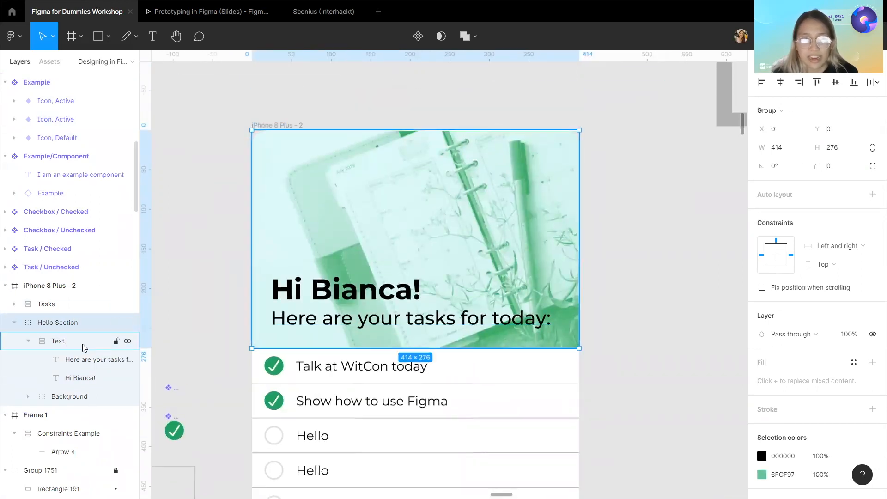
left_click(65, 341)
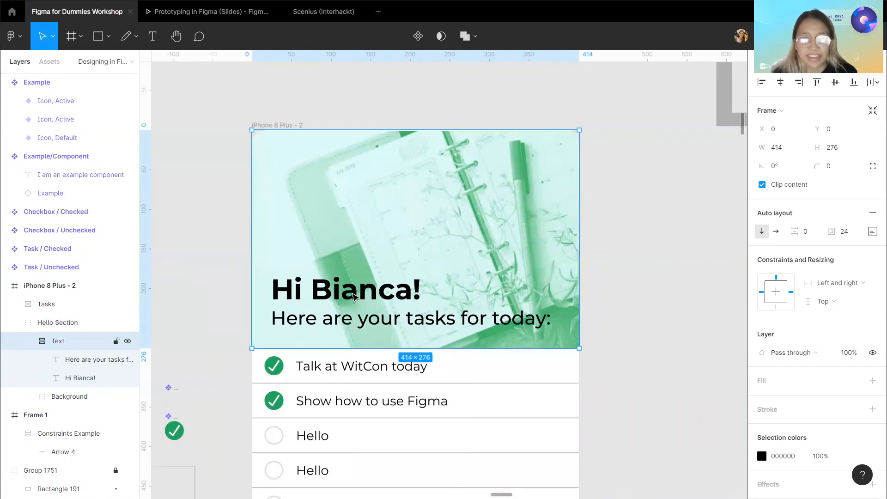
left_click(353, 296)
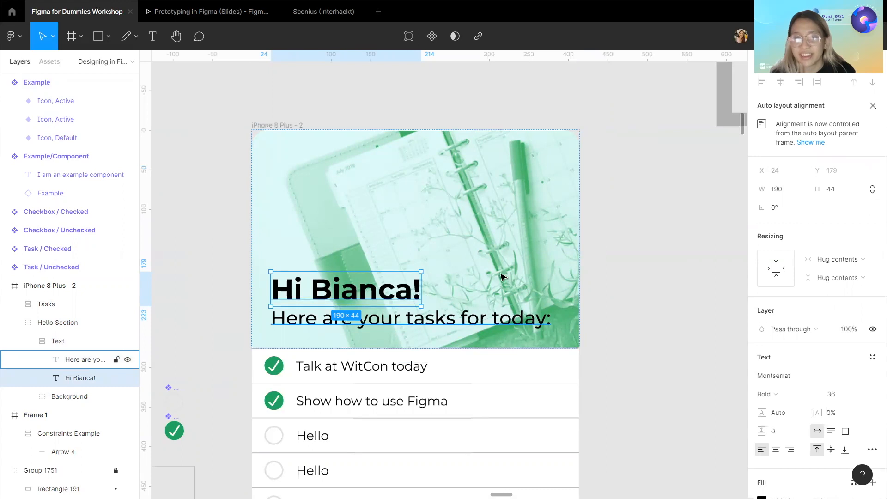
key("Escape")
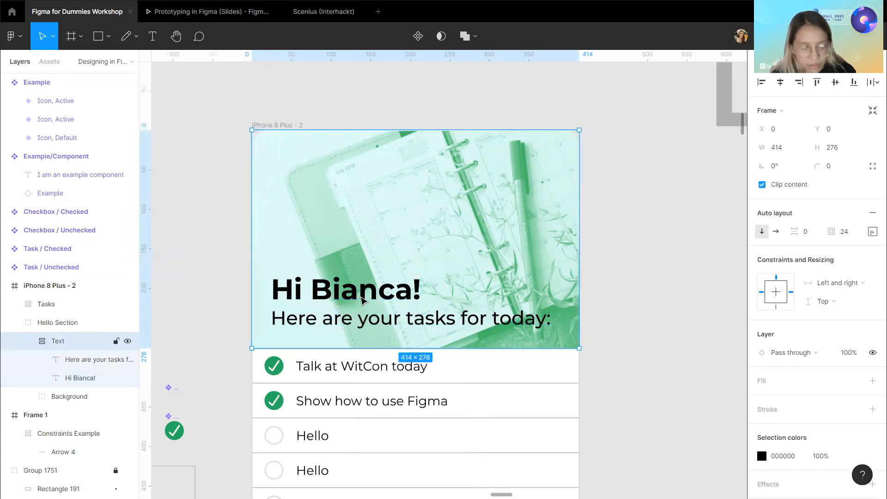
left_click(362, 301)
key("alt")
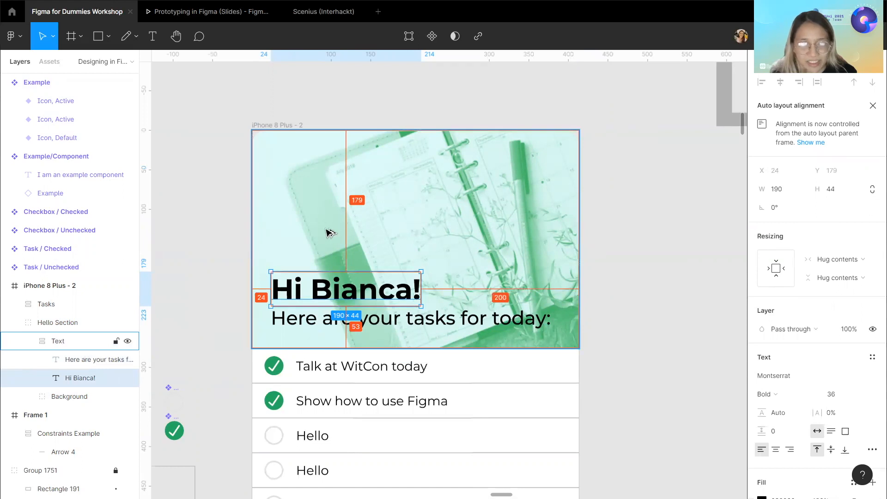
key("Tab")
key("alt")
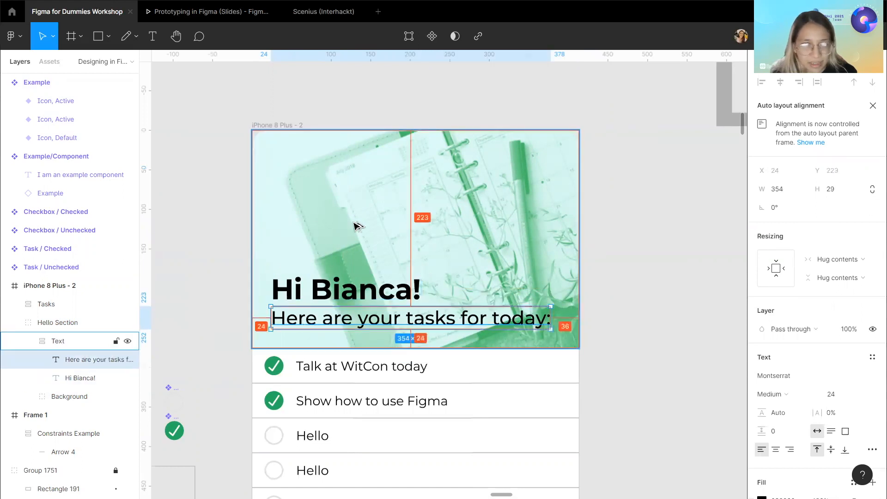
left_click(533, 271)
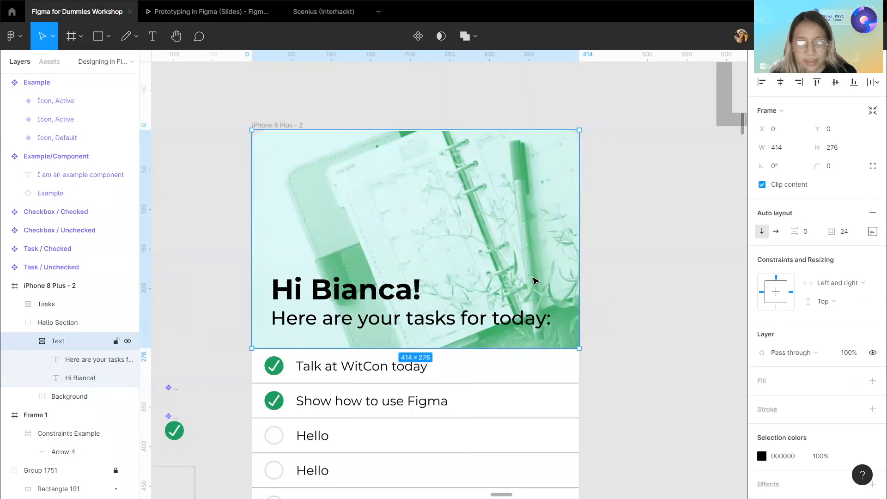
double_click(525, 316)
key("alt")
left_click(679, 346)
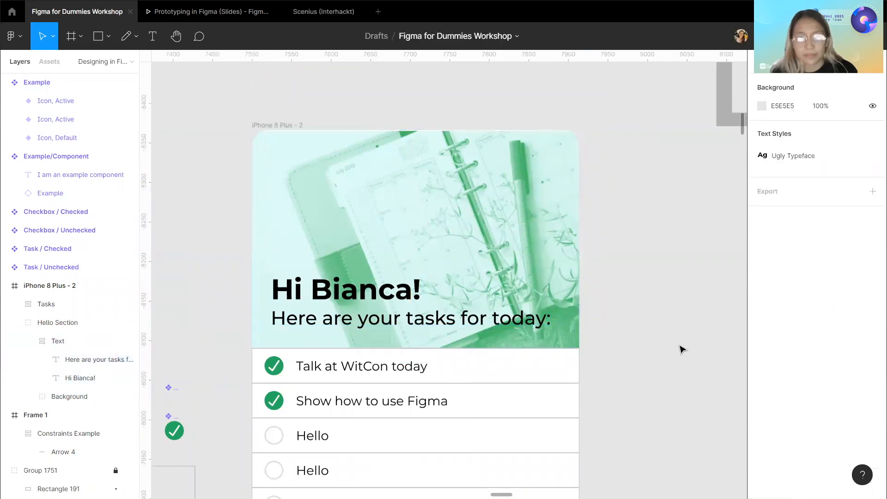
Examine the task list's row instances and the checkbox components beside the screen.
scroll(679, 346, "down", 1)
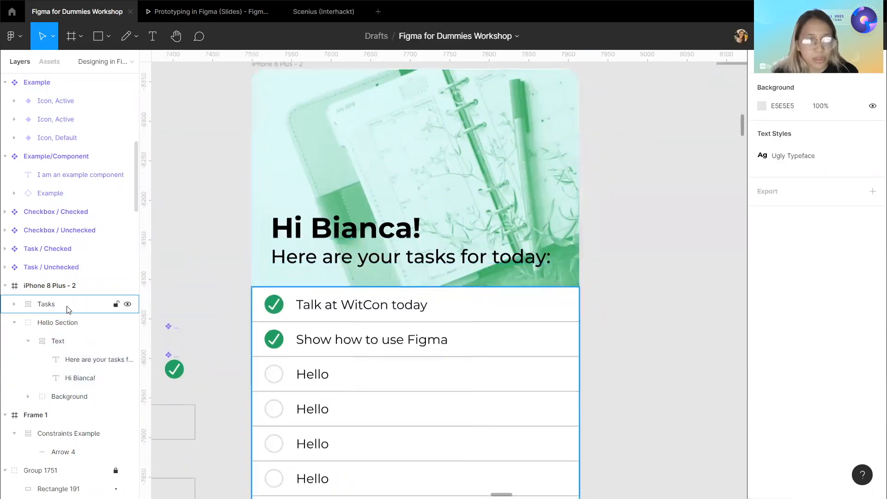
scroll(331, 325, "down", 1)
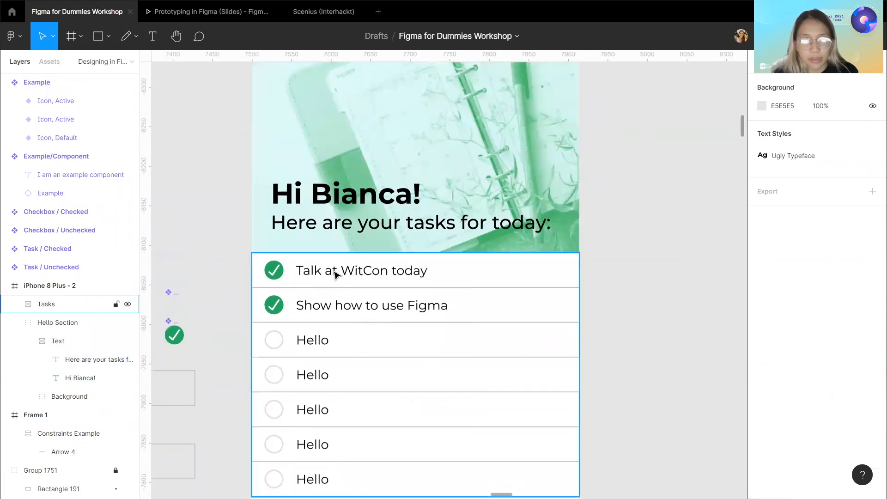
left_click(336, 275)
left_click(336, 274)
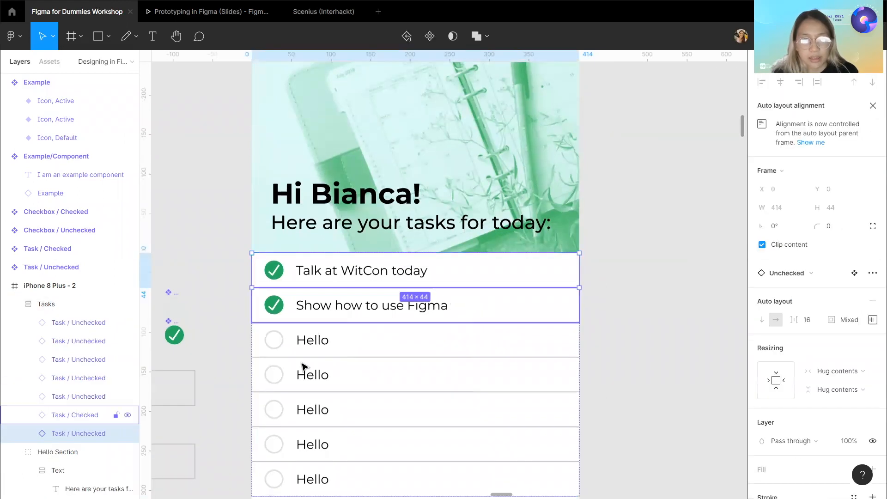
scroll(336, 295, "up", 1)
scroll(332, 314, "down", 2)
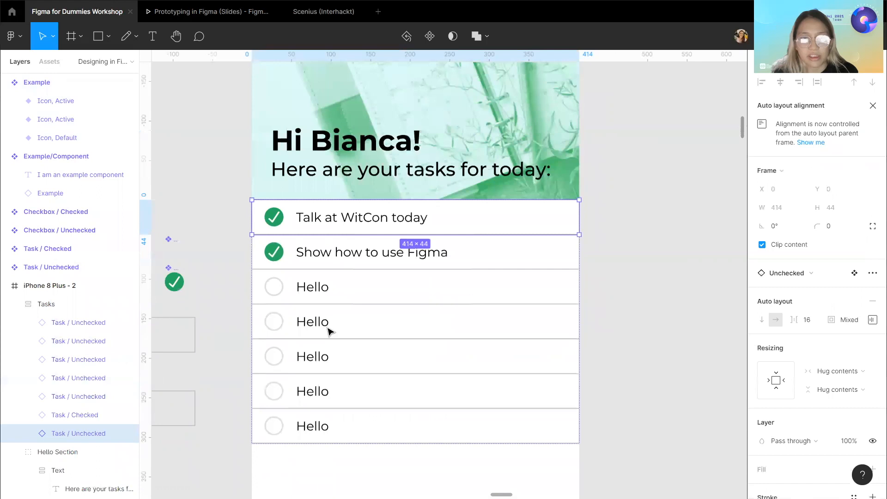
scroll(330, 331, "left", 6)
scroll(330, 331, "down", 2)
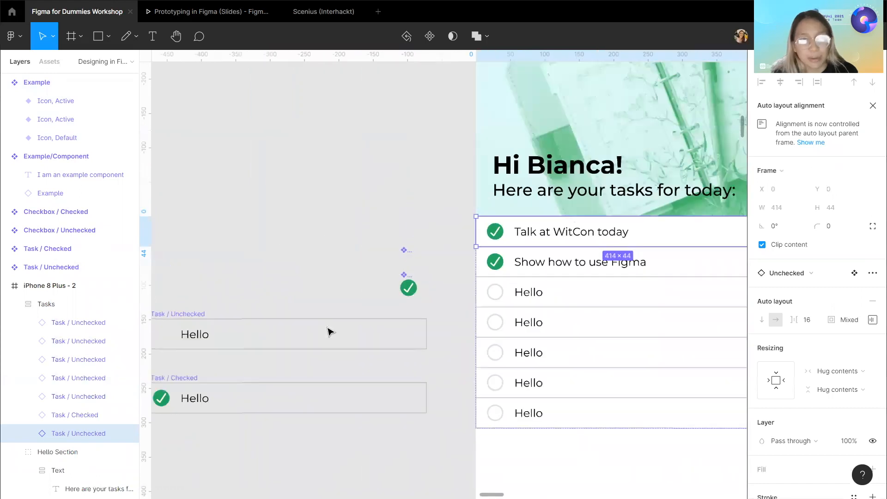
scroll(382, 323, "left", 2)
left_click(468, 246)
left_click_drag(459, 234, 512, 282)
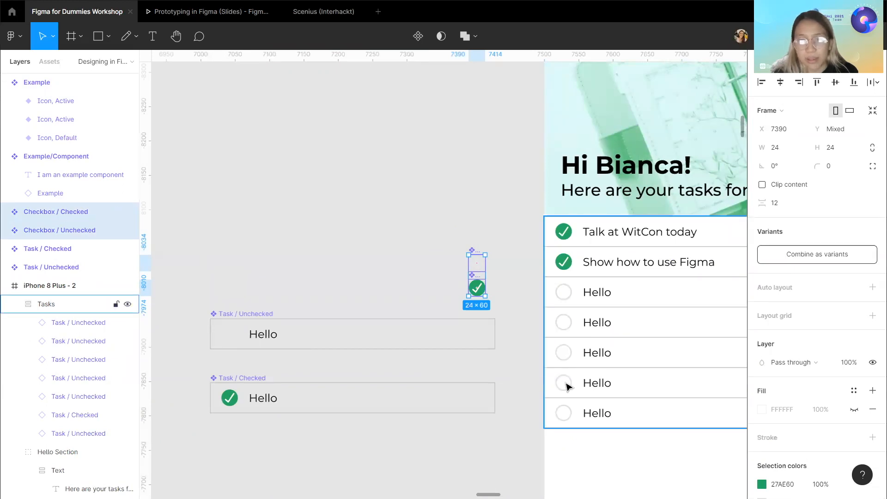
Swap the checkbox inside the Task / Unchecked component to Checked and back to Unchecked.
left_click(250, 313)
scroll(235, 306, "down", 1)
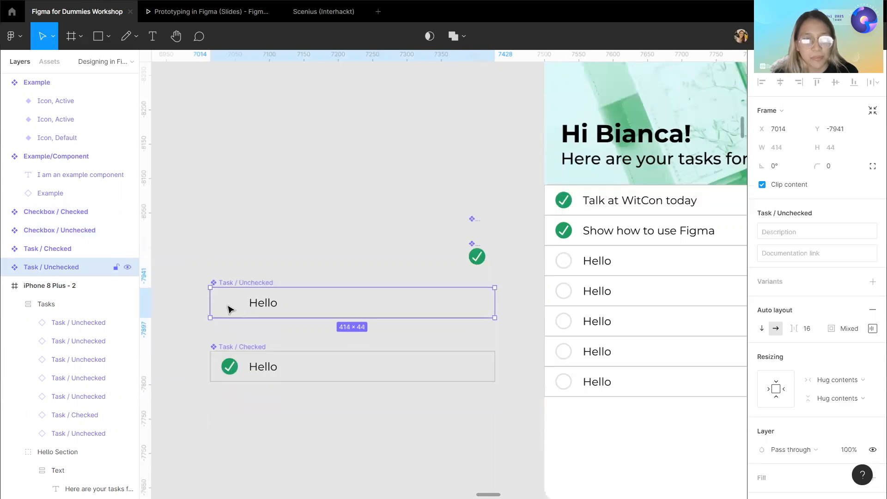
double_click(230, 309)
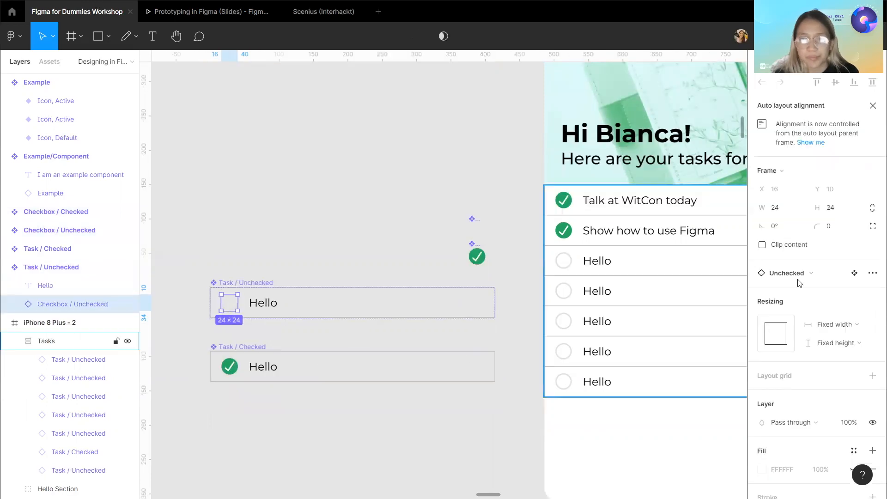
scroll(807, 256, "down", 1)
left_click(806, 249)
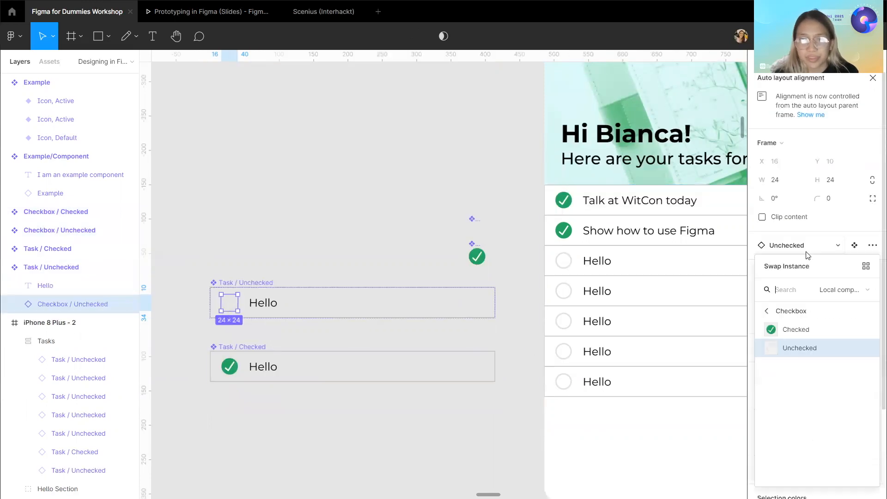
left_click(805, 330)
left_click(782, 248)
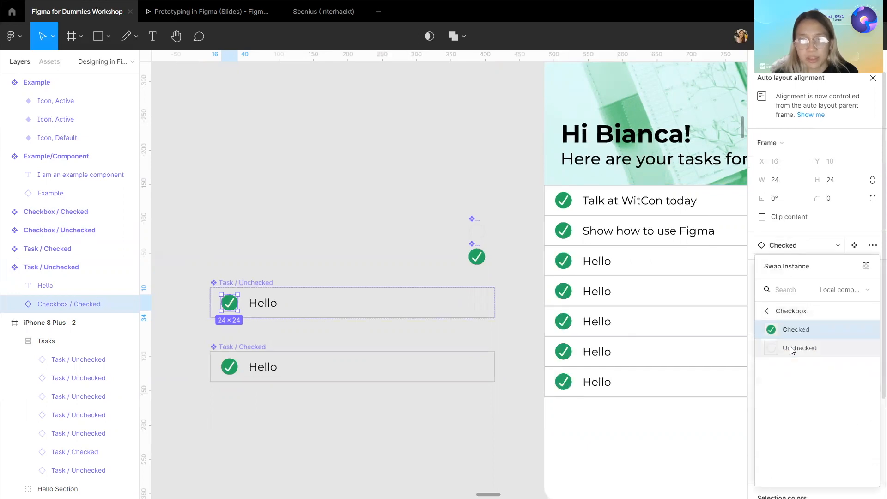
left_click(791, 350)
left_click(327, 192)
scroll(326, 192, "right", 2)
scroll(326, 192, "left", 3)
scroll(324, 194, "right", 1)
scroll(323, 193, "right", 3)
scroll(323, 192, "left", 1)
left_click(325, 374)
left_click(284, 262)
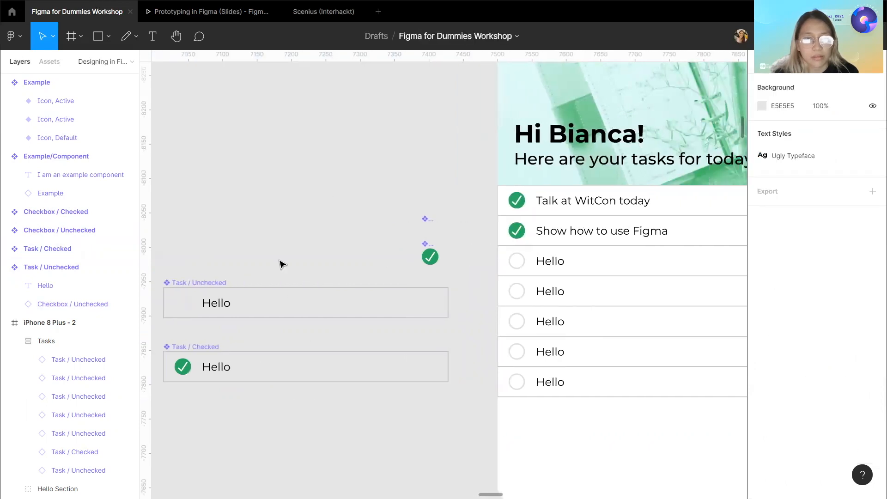
Combine the Checkbox / Checked and Checkbox / Unchecked components as variants.
scroll(285, 264, "left", 2)
left_click_drag(472, 214, 508, 276)
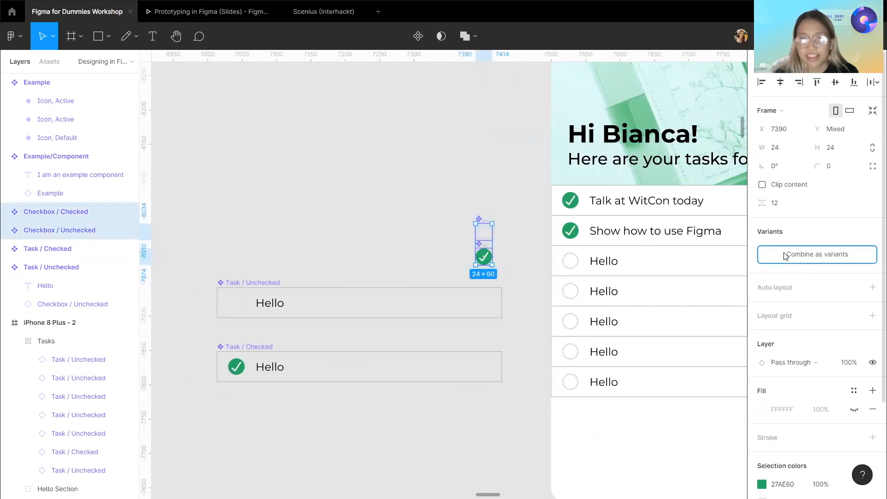
left_click(799, 254)
Combine the Task / Unchecked and Task / Checked components as variants.
left_click(380, 173)
left_click_drag(497, 207, 494, 190)
left_click_drag(196, 267, 526, 418)
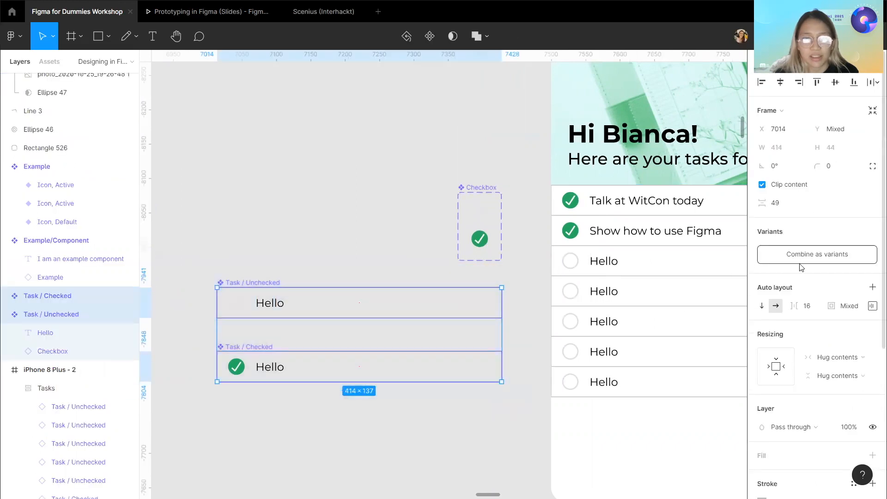
left_click(826, 255)
left_click(311, 234)
Switch the third task row instance on the phone screen to the Checked variant and back to Unchecked.
scroll(312, 235, "right", 2)
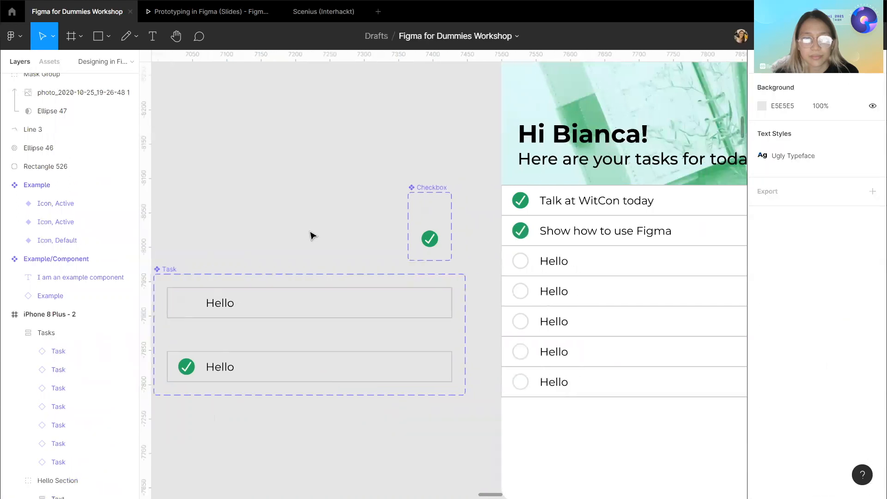
scroll(311, 234, "right", 5)
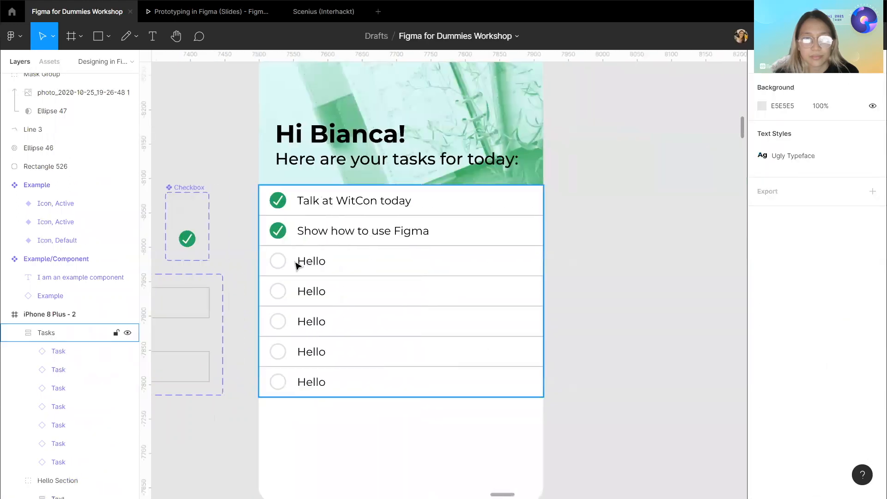
left_click(297, 264)
double_click(296, 263)
left_click(281, 262)
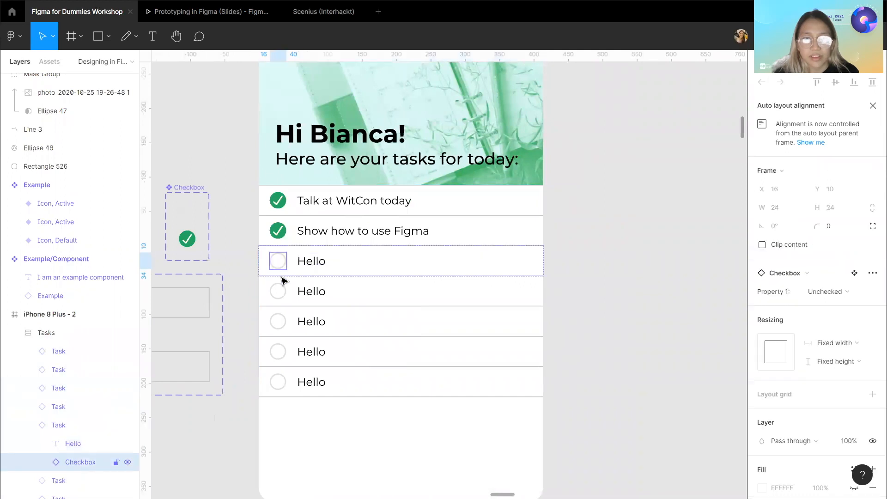
left_click(425, 272)
scroll(659, 338, "down", 1)
left_click(832, 291)
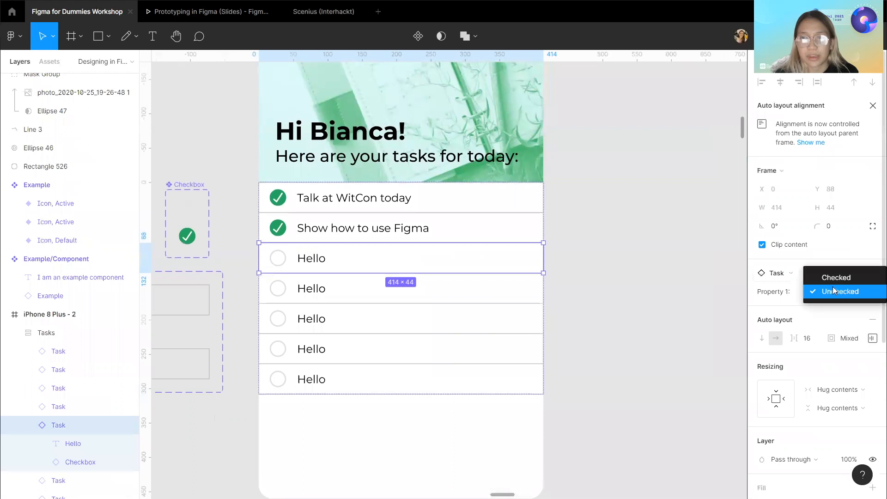
left_click(836, 276)
left_click(830, 293)
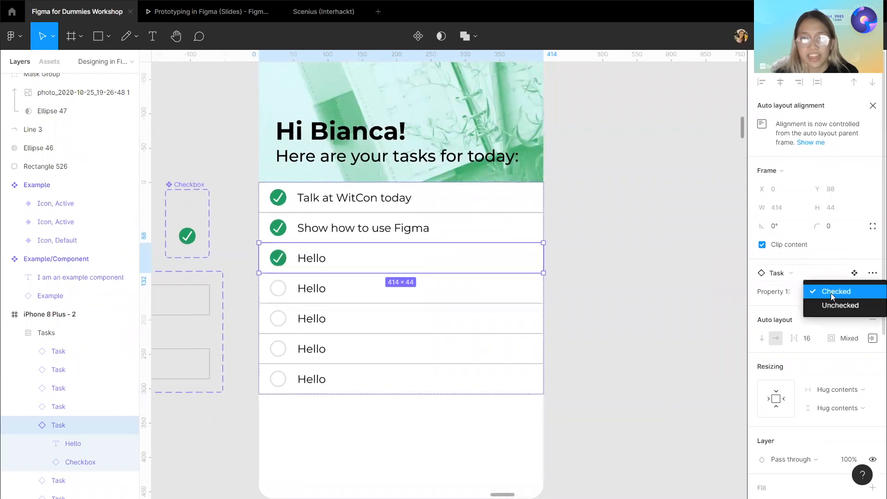
left_click(832, 305)
left_click(675, 307)
Survey the demo area, the task screen's layers and the Slides frame on the canvas.
scroll(673, 306, "left", 3)
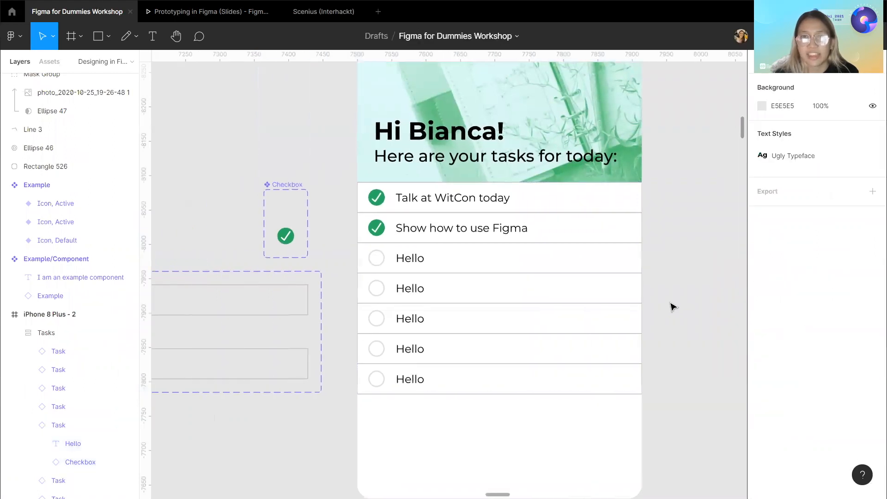
scroll(672, 306, "down", 3)
scroll(671, 307, "down", 4)
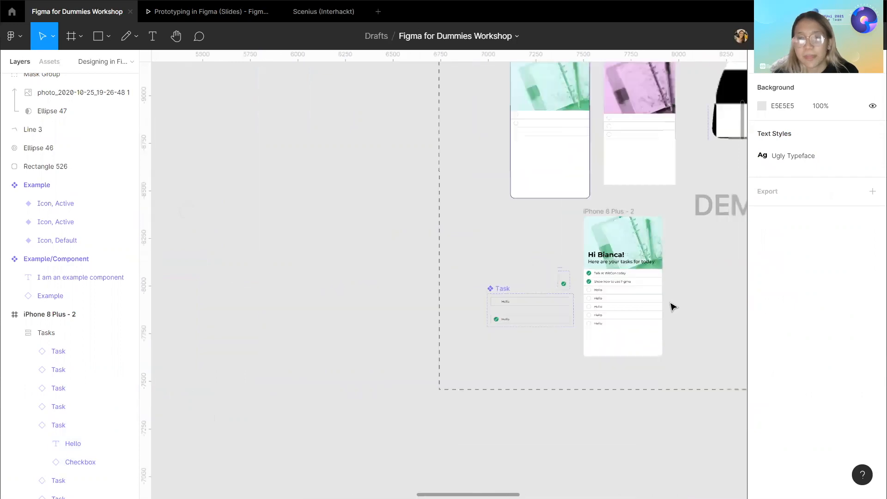
scroll(672, 306, "up", 4)
scroll(543, 248, "right", 1)
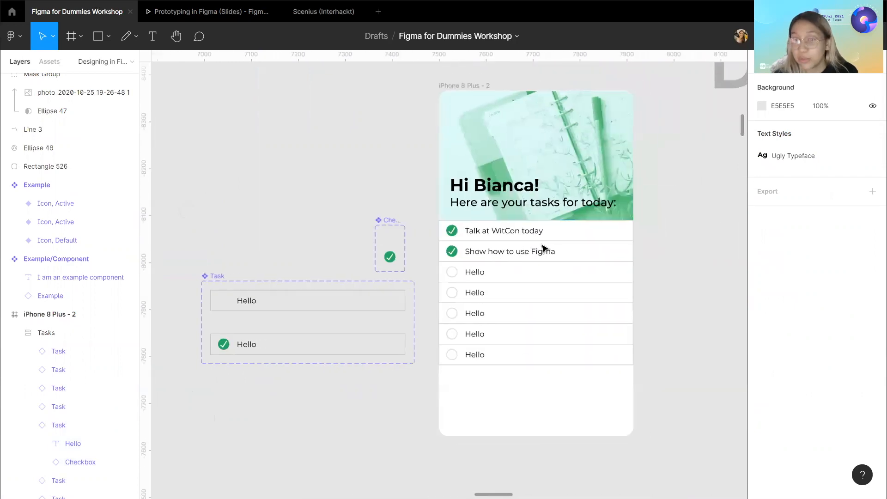
scroll(543, 249, "right", 1)
scroll(543, 249, "left", 3)
left_click(544, 249)
right_click(527, 252)
left_click(692, 275)
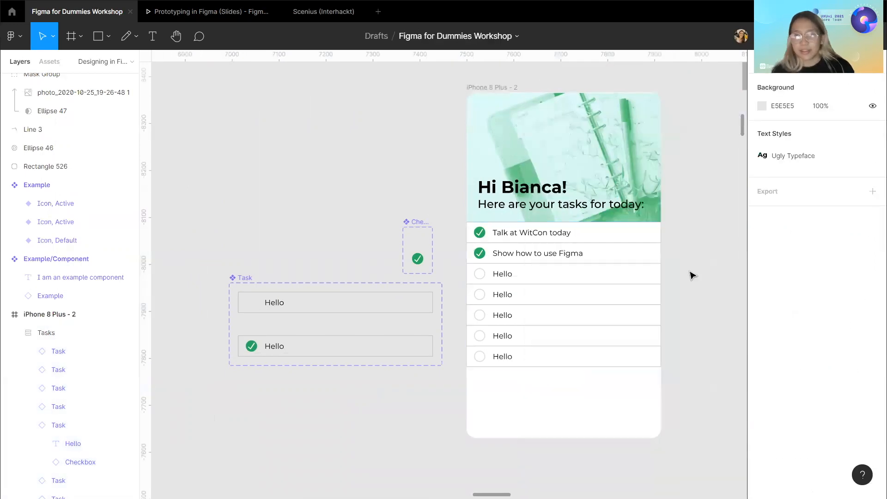
scroll(692, 275, "down", 5)
scroll(691, 275, "right", 1)
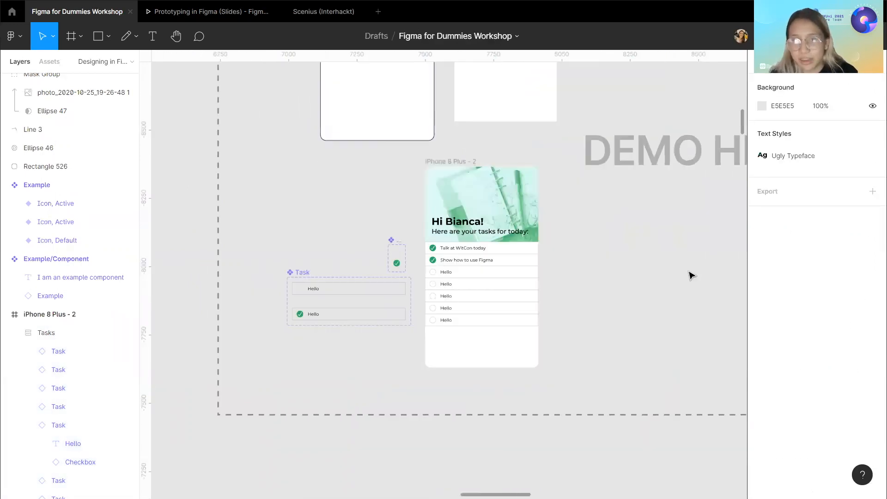
scroll(692, 275, "left", 3)
scroll(691, 275, "up", 4)
scroll(691, 275, "right", 7)
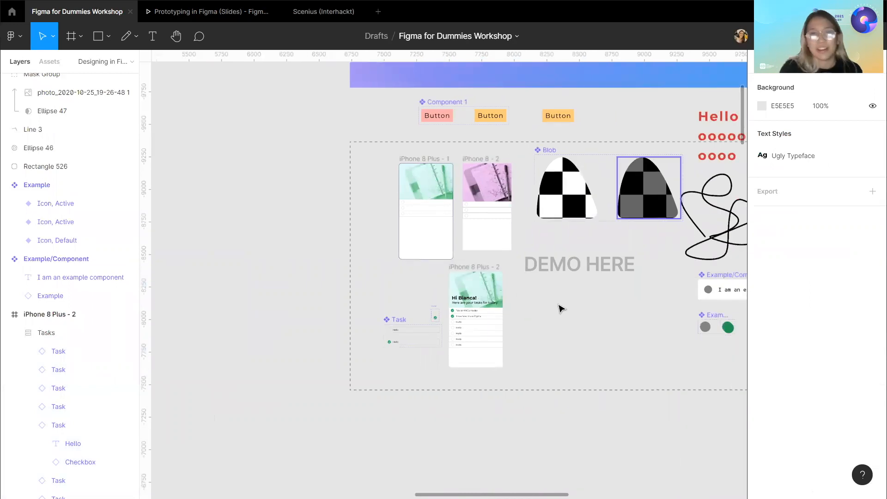
scroll(554, 309, "up", 2)
scroll(554, 308, "right", 3)
right_click(394, 366)
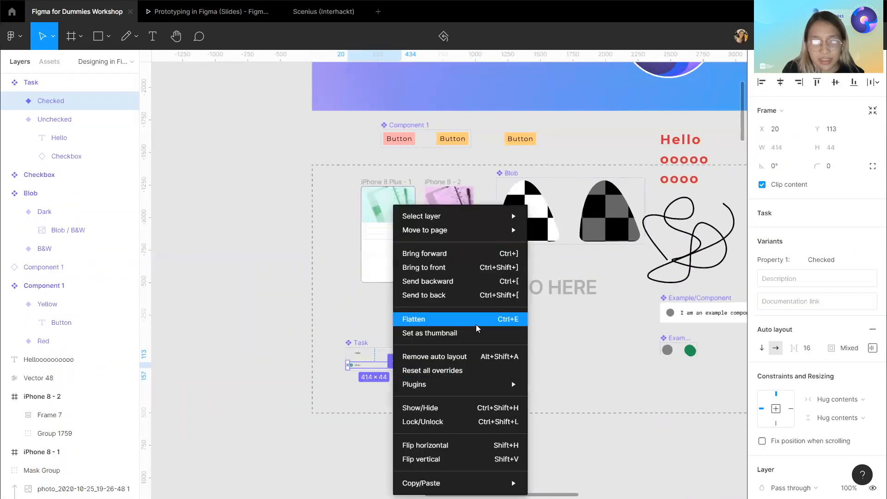
scroll(475, 319, "up", 3)
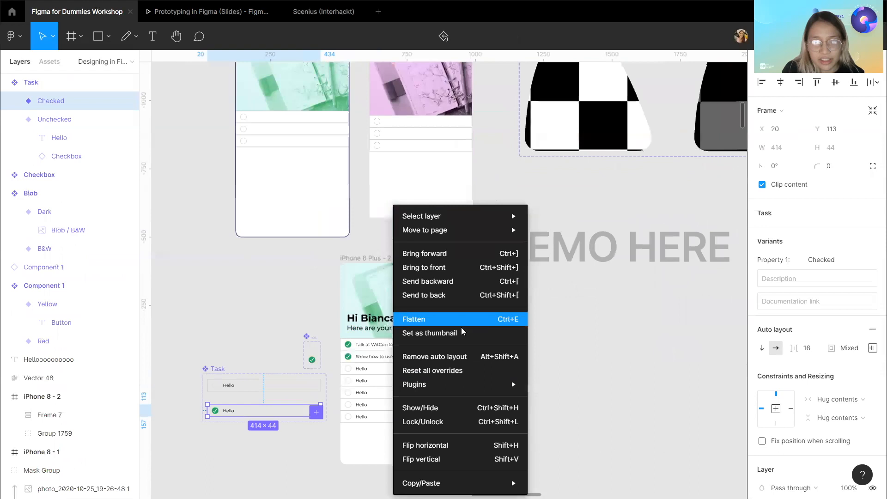
left_click(368, 344)
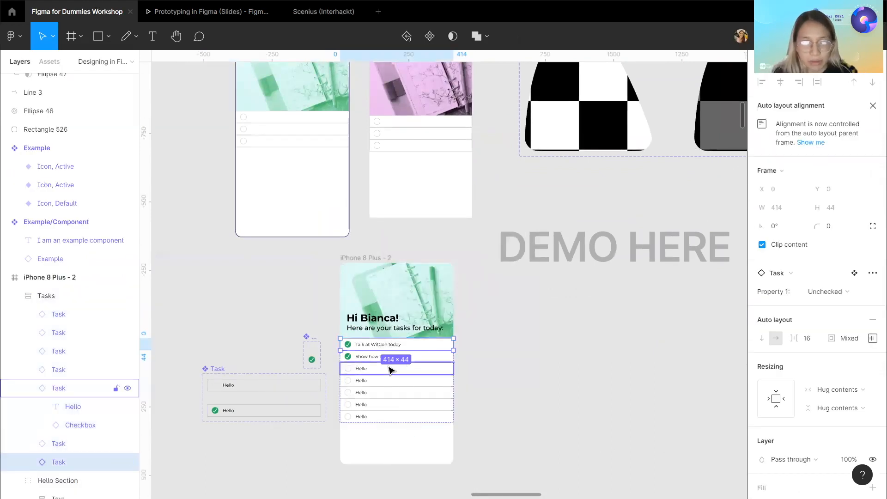
scroll(390, 369, "up", 3)
left_click(411, 239)
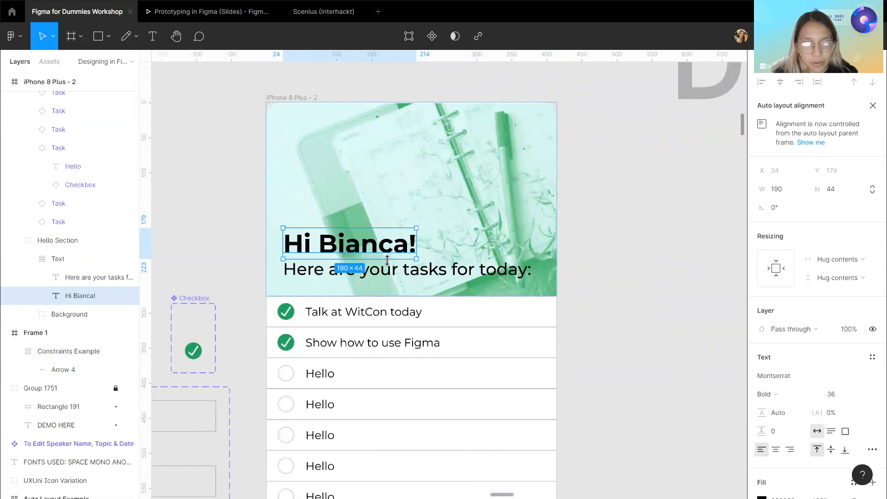
scroll(590, 308, "down", 1)
left_click(590, 308)
scroll(591, 309, "down", 3)
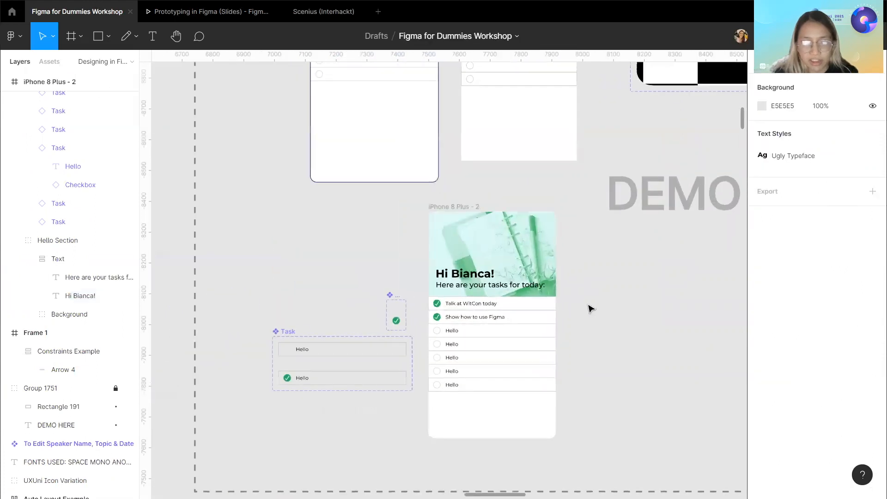
scroll(590, 308, "down", 2)
scroll(590, 309, "down", 4)
scroll(588, 303, "up", 3)
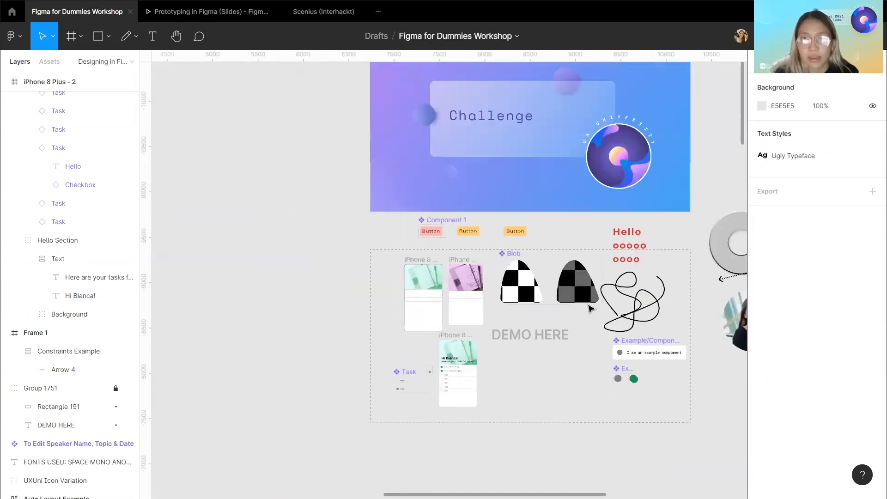
left_click(359, 150)
scroll(46, 328, "down", 5)
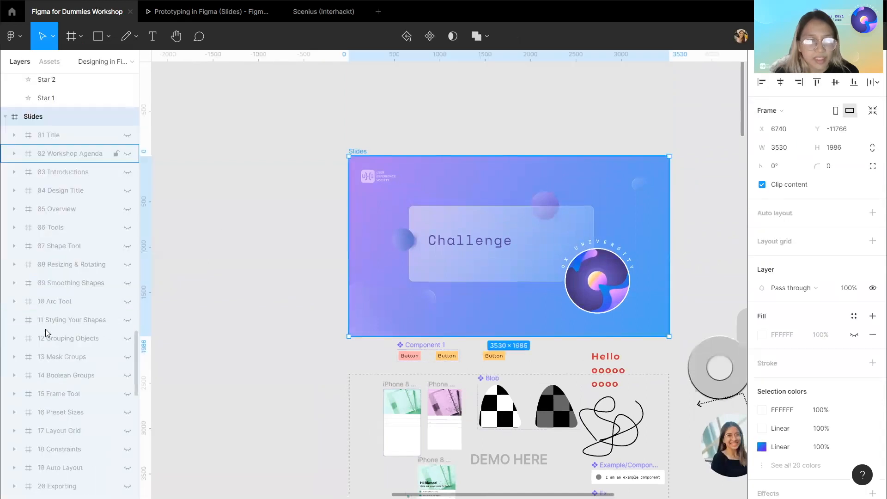
scroll(45, 329, "down", 7)
scroll(210, 322, "down", 2)
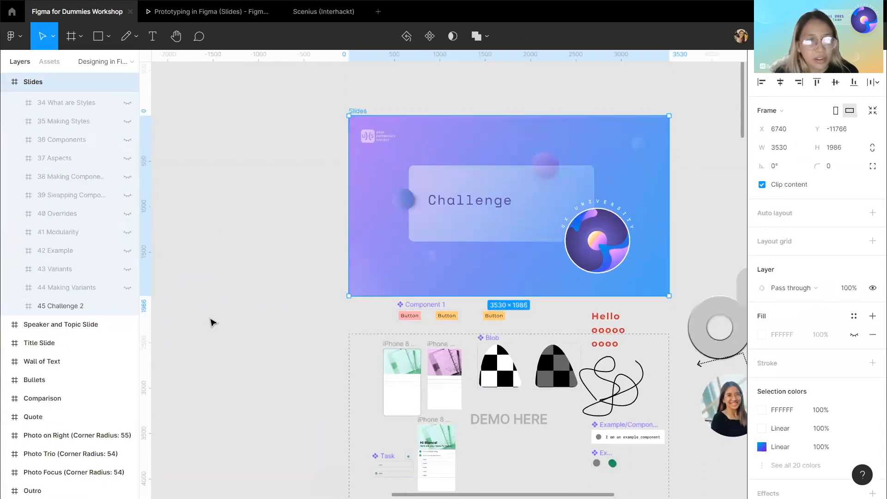
scroll(311, 358, "down", 1)
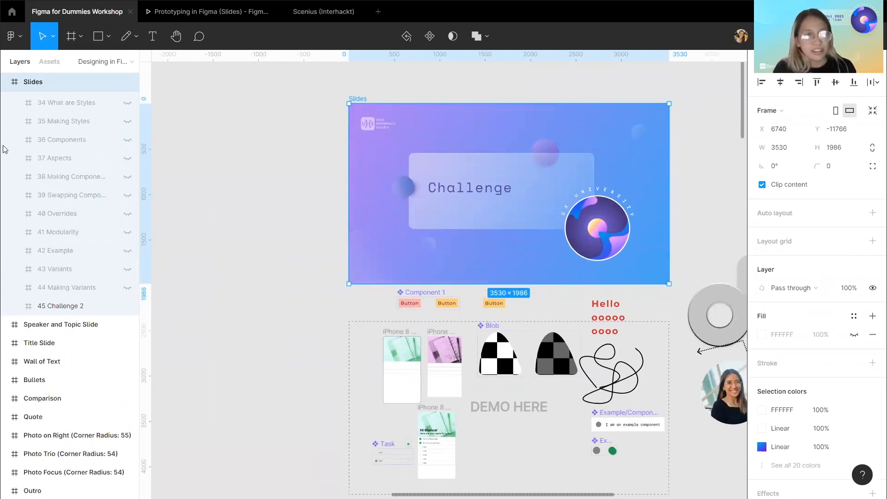
scroll(3, 149, "up", 7)
scroll(4, 149, "up", 15)
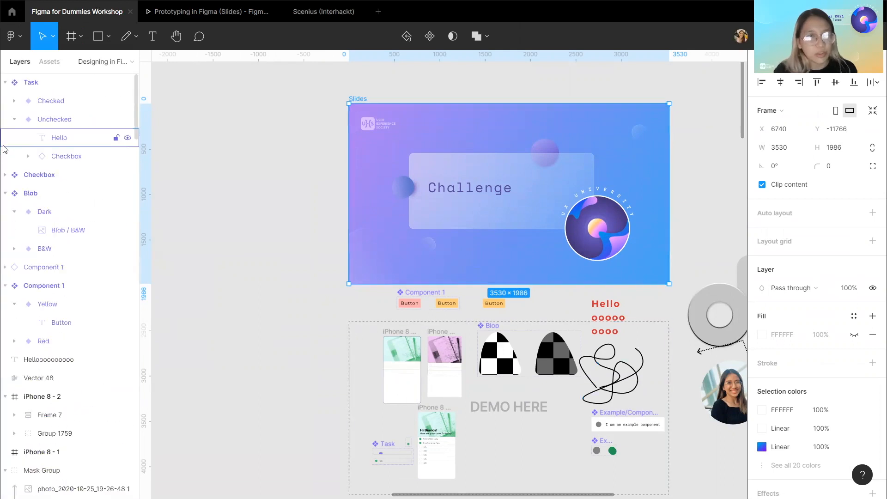
Open the Prototyping in Figma (Slides) page.
left_click(87, 60)
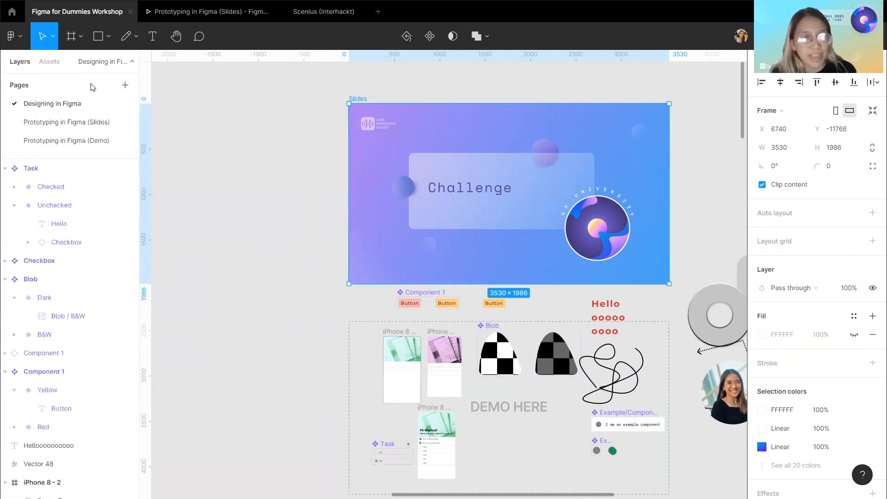
left_click(81, 127)
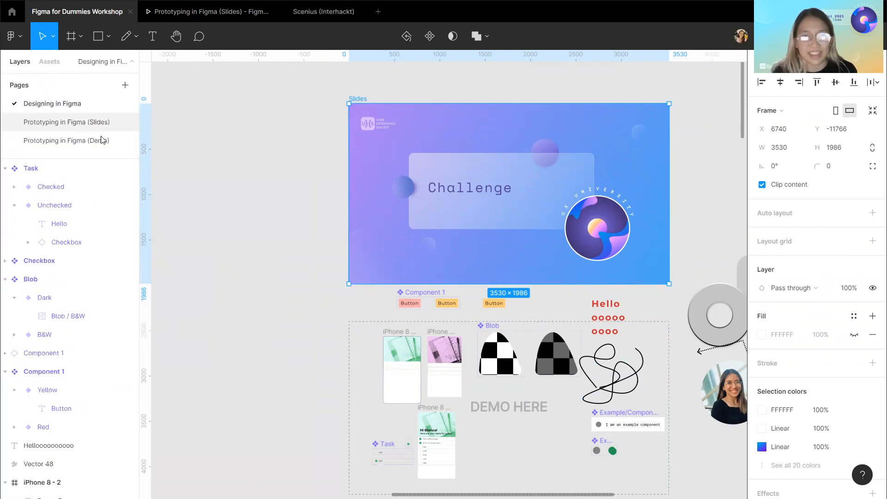
left_click(215, 13)
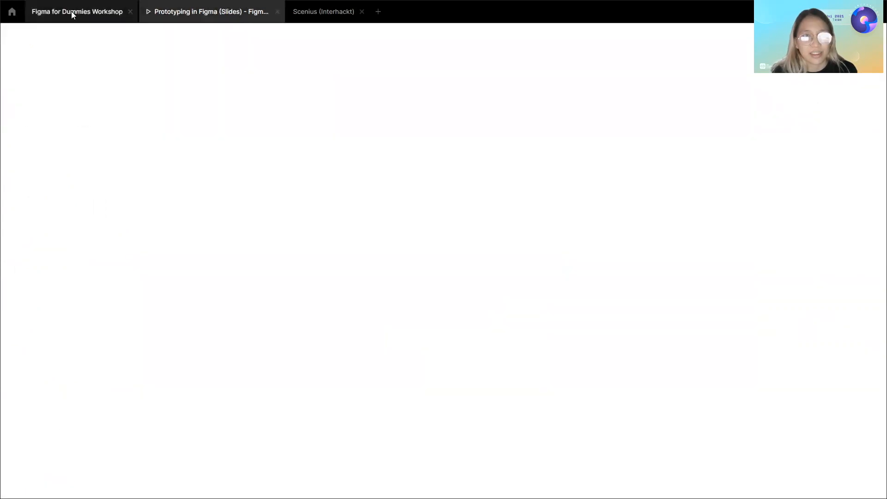
left_click(86, 11)
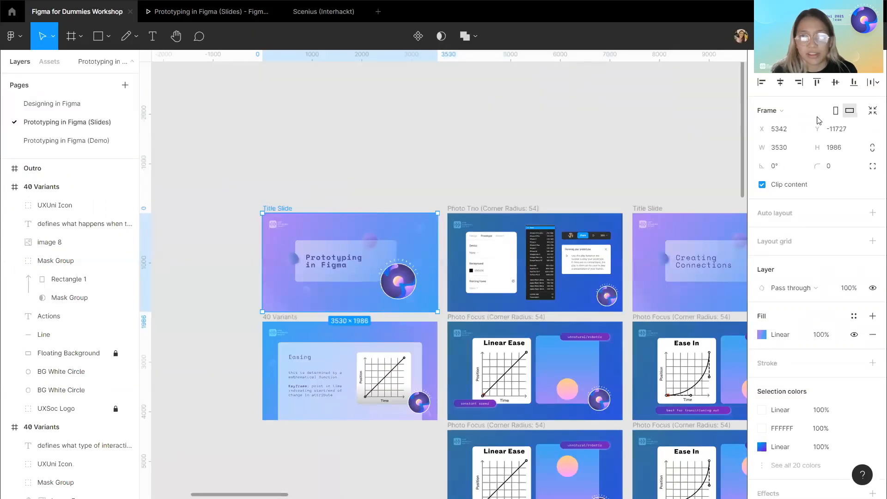
Switch to the presentation tab and advance past the Prototyping in Figma title slide.
key("ctrl+Tab")
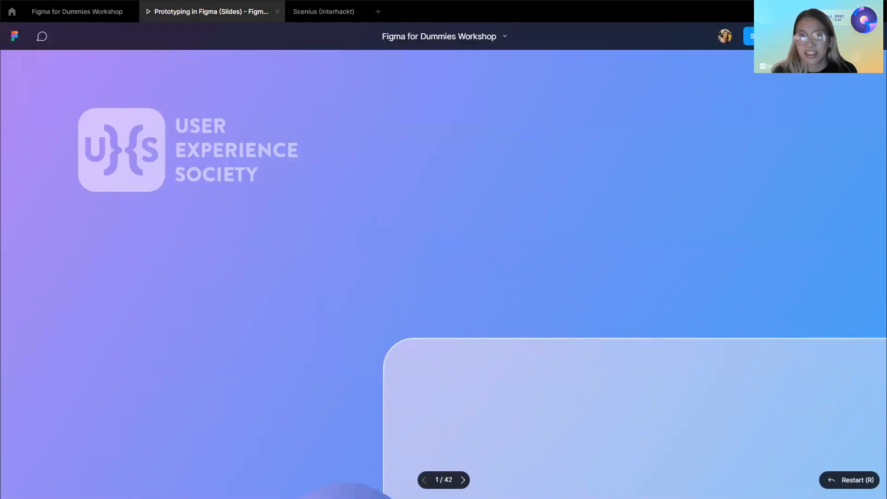
left_click(832, 36)
left_click(826, 99)
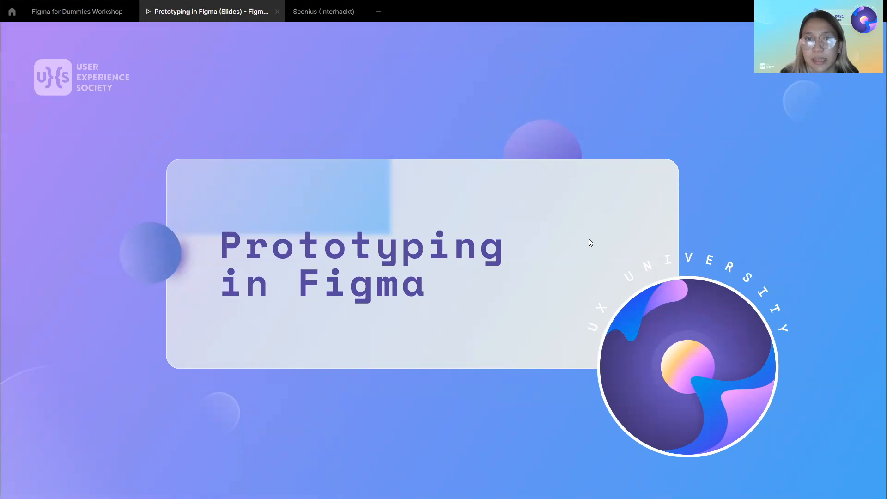
key("Right")
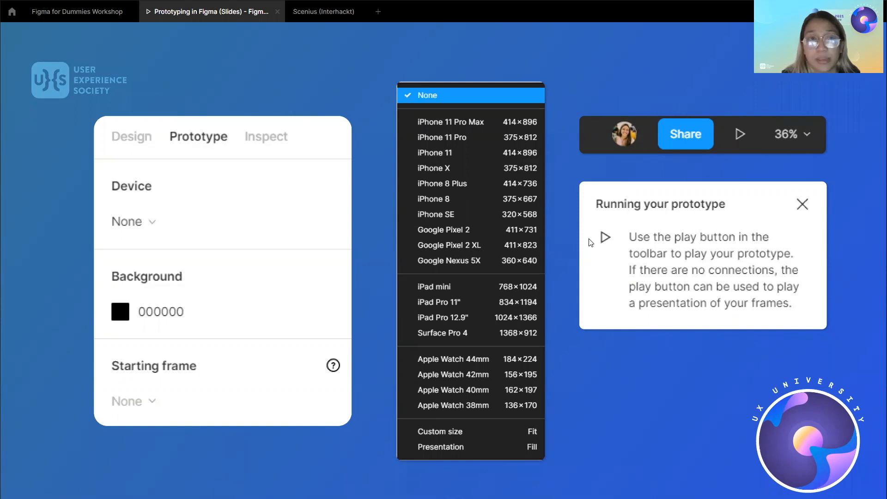
Return to the editor and open the Prototyping in Figma (Demo) page.
left_click(77, 11)
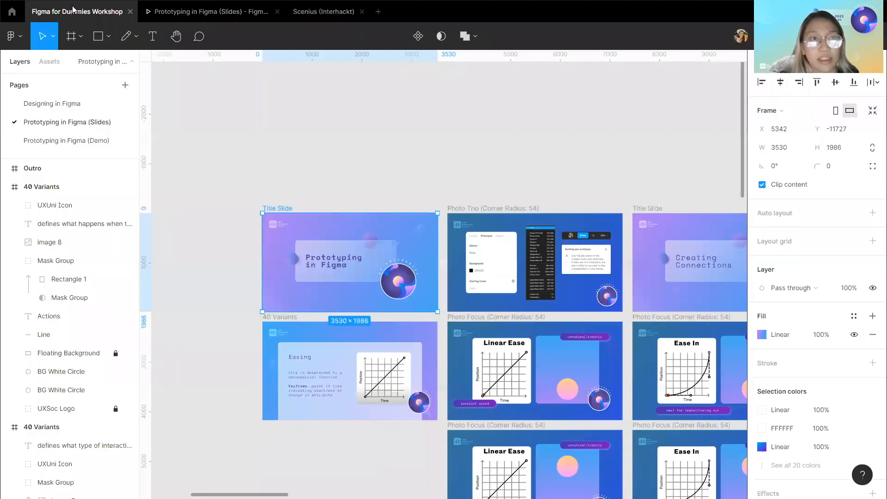
left_click(91, 142)
scroll(353, 199, "right", 5)
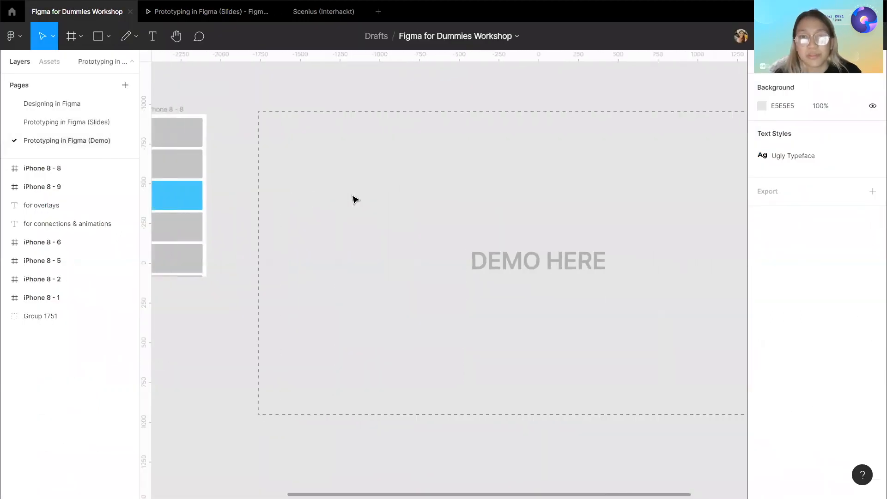
scroll(354, 198, "right", 3)
left_click(204, 10)
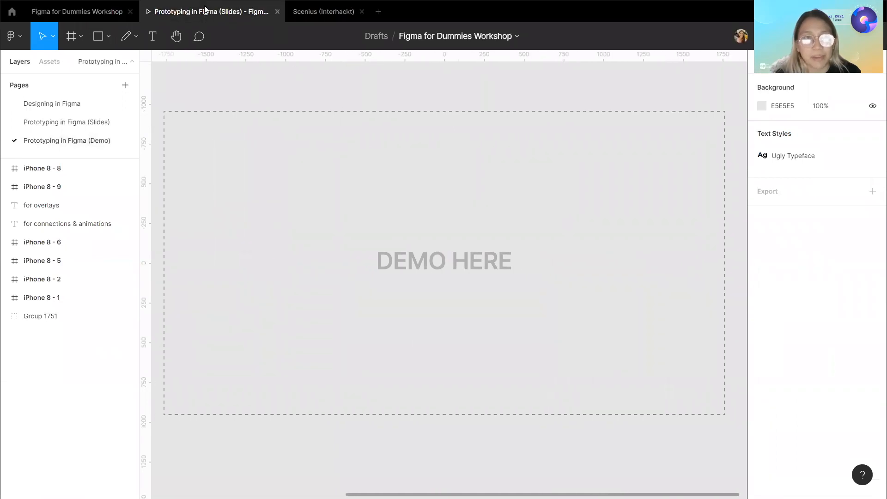
left_click(108, 12)
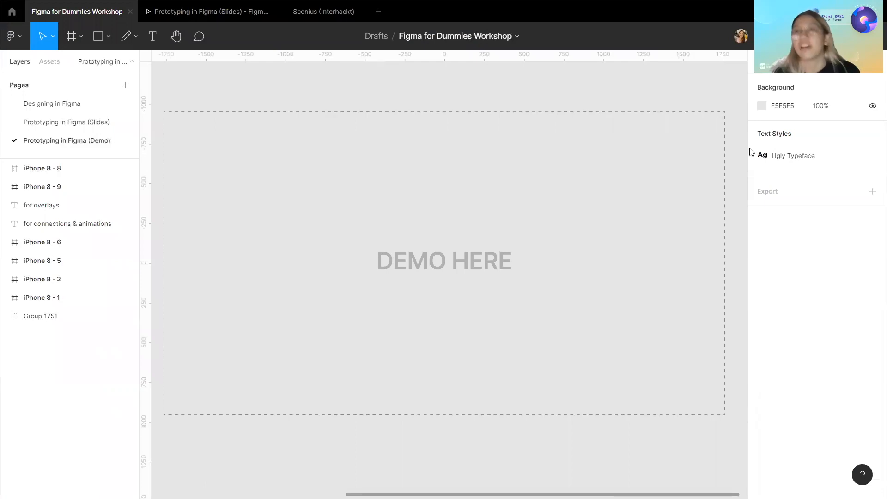
Open the prototype settings and review the device presets list.
key("shift+e")
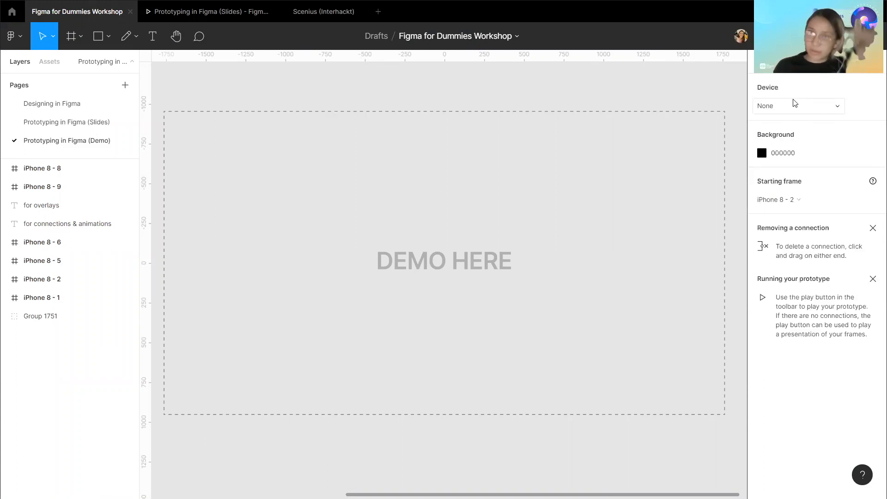
left_click(802, 106)
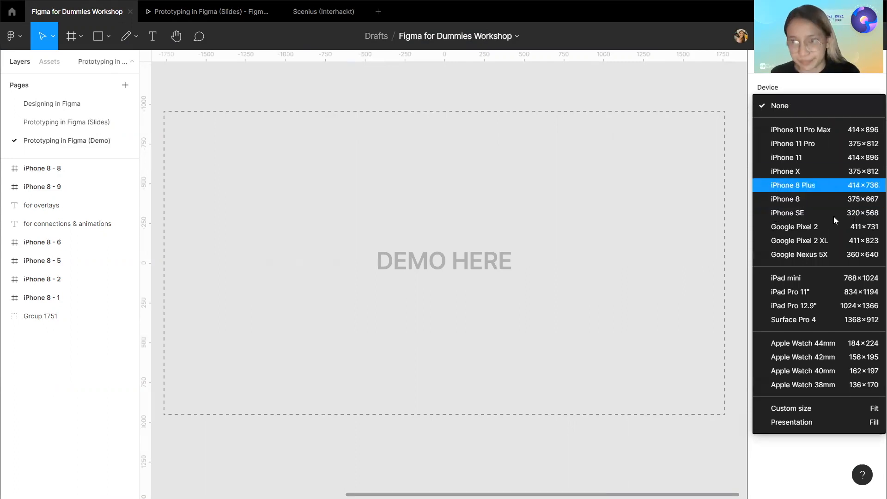
left_click(781, 89)
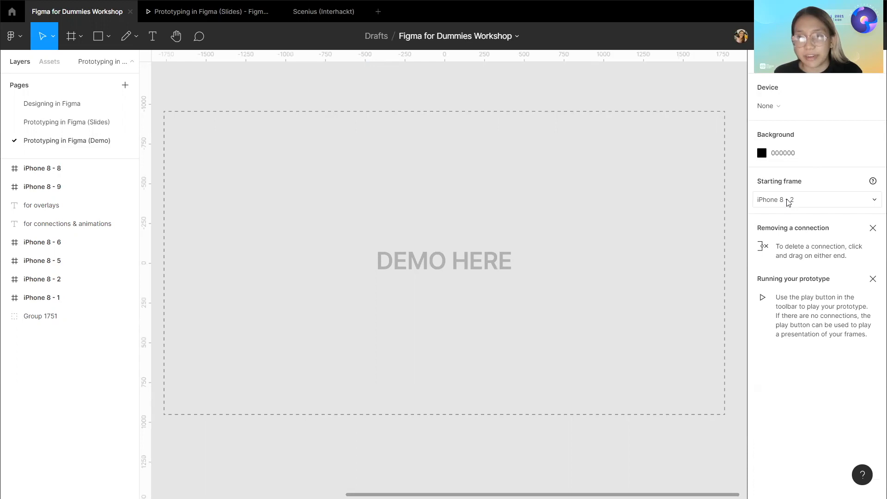
Switch to the presentation tab and step through the Creating Connections and Parts of a Connection slides.
left_click(195, 12)
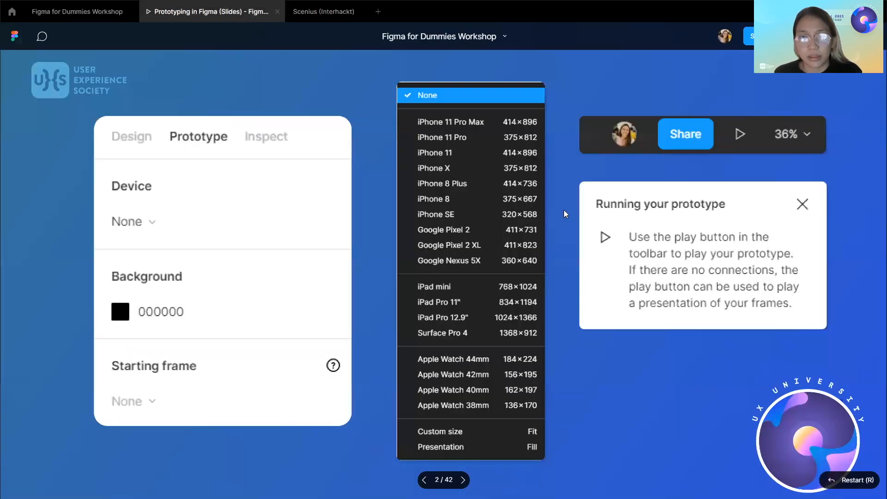
left_click(72, 14)
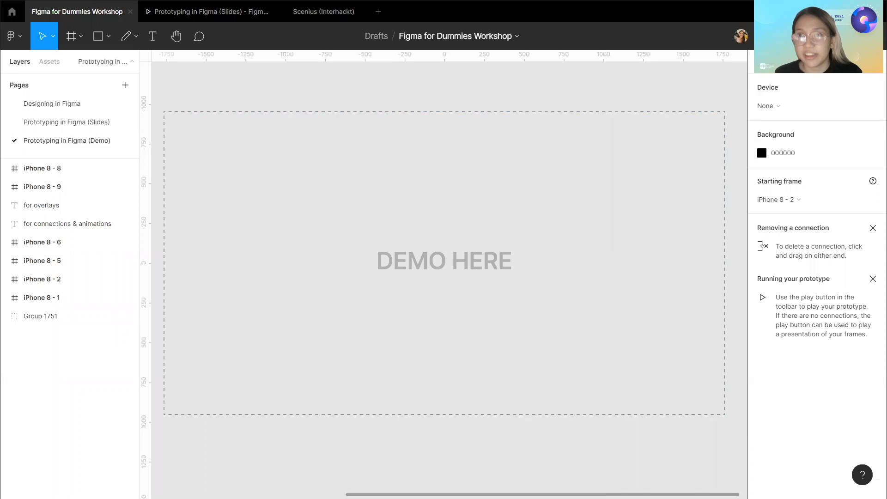
left_click(180, 14)
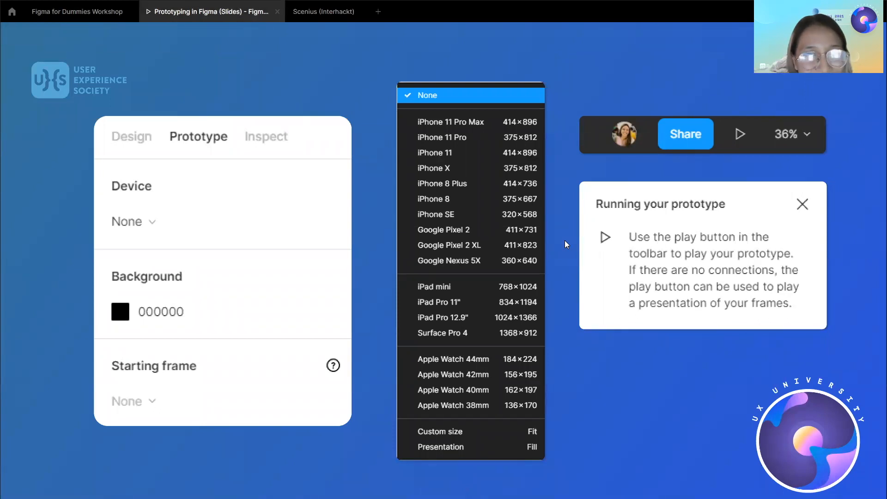
key("Right")
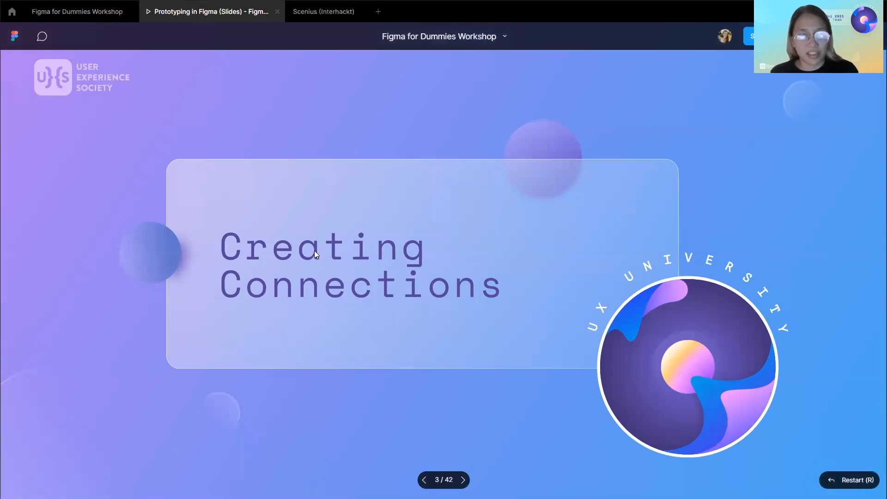
key("Right")
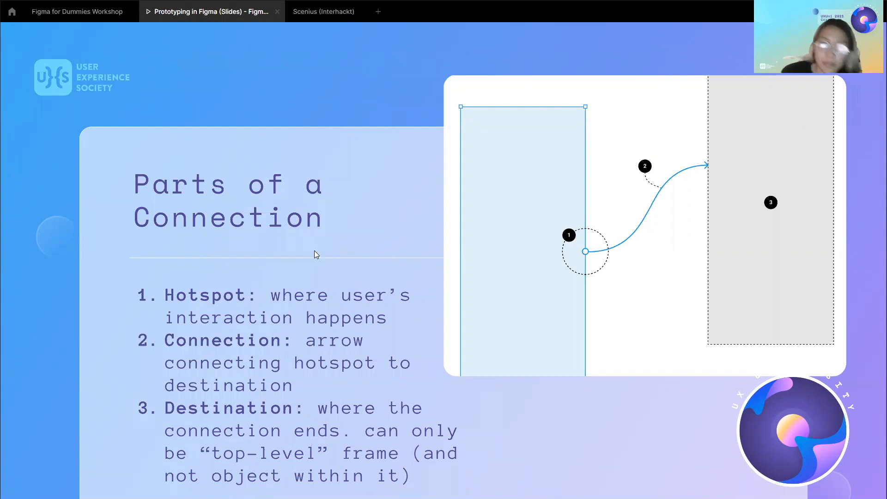
key("Right")
key("Right")
key("Left")
key("Left")
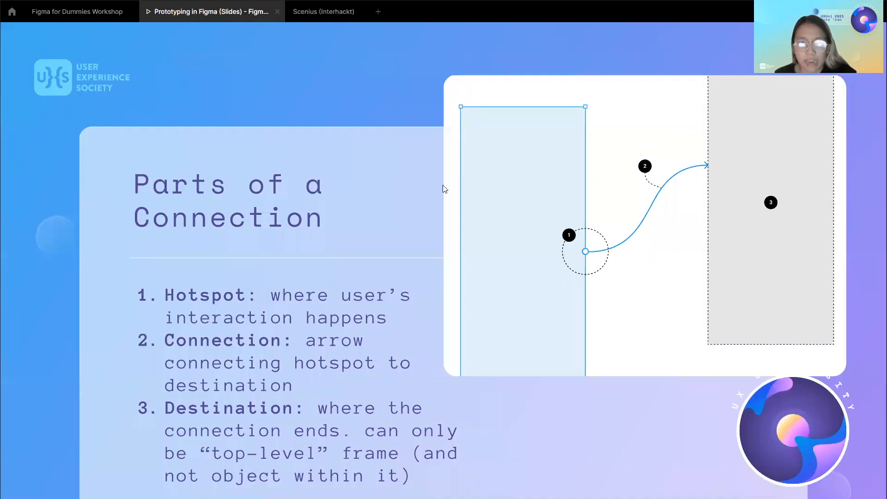
key("Right")
key("Left")
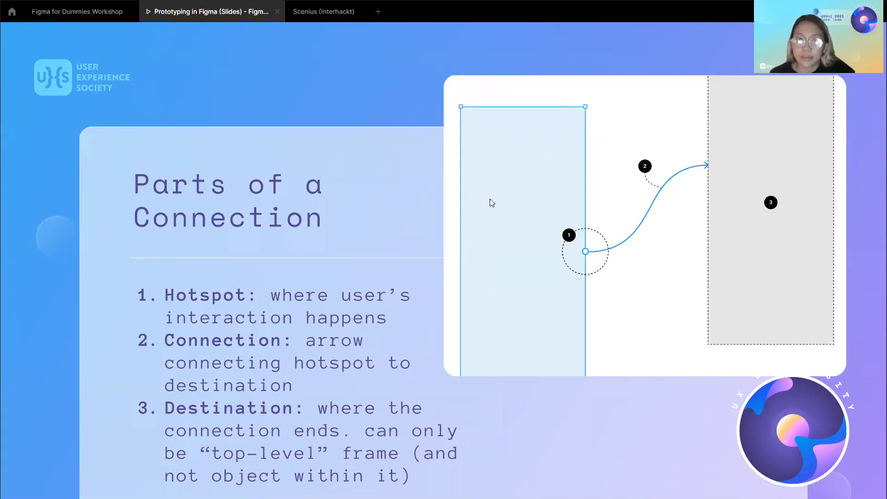
key("Right")
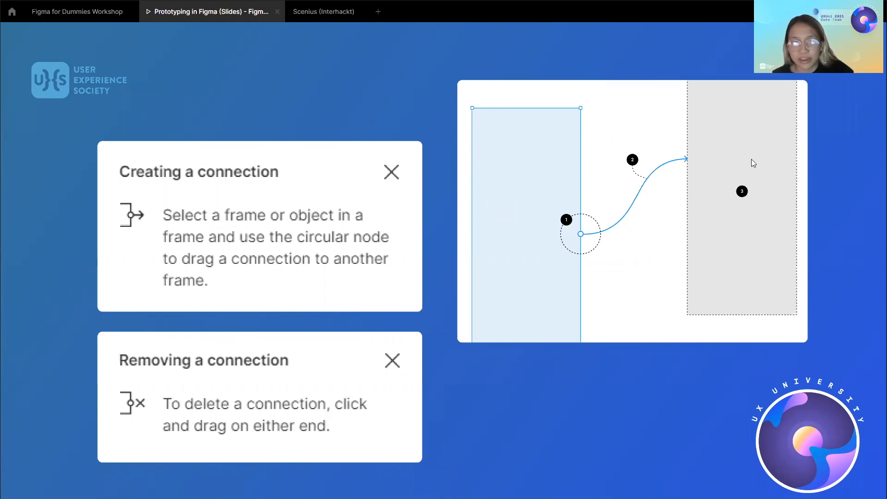
Return to the editor and move the iPhone 8 - 1 and iPhone 8 - 2 frames into the demo area.
left_click(74, 12)
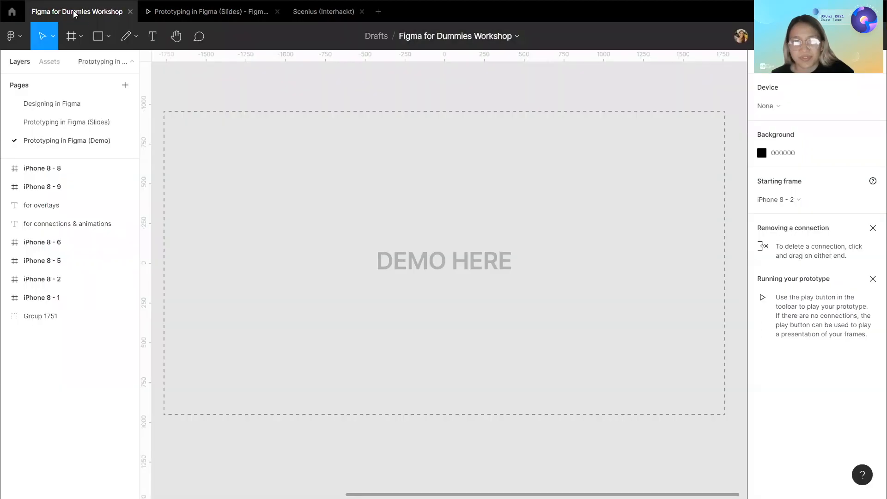
scroll(230, 186, "down", 3)
scroll(230, 187, "left", 6)
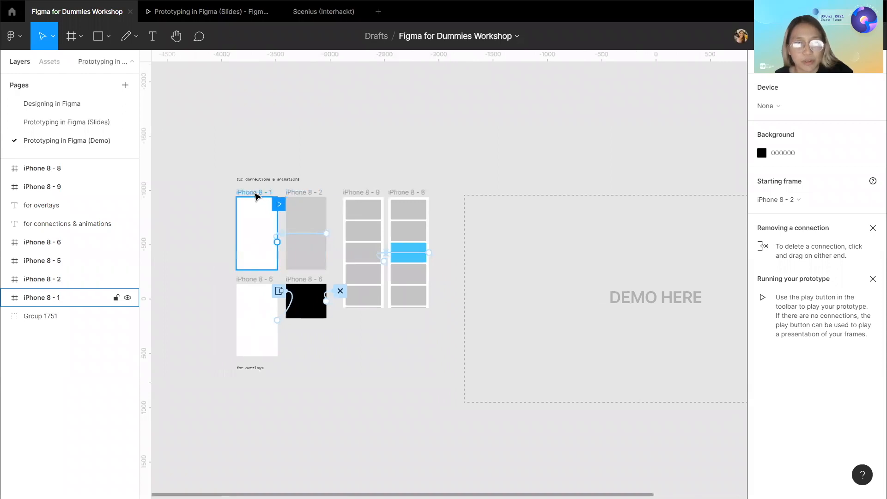
left_click(258, 193)
left_click(310, 193, "shift")
left_click_drag(313, 193, 554, 242)
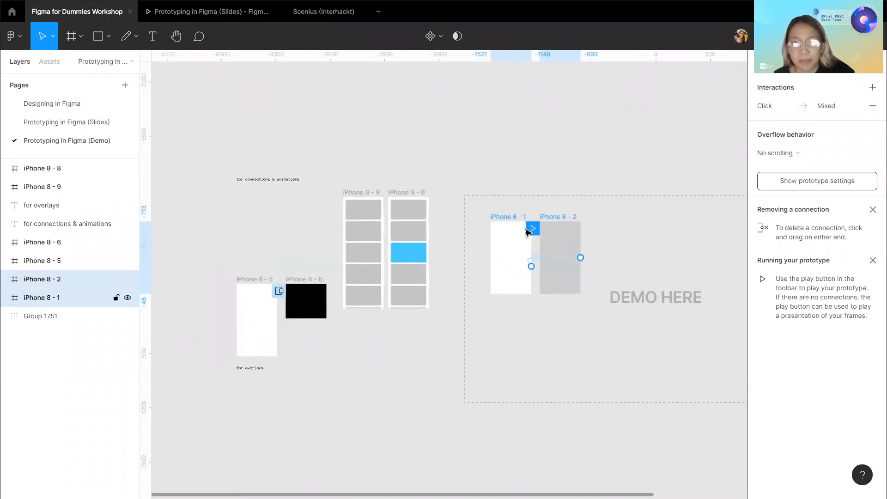
Open the interaction details of the existing connection from iPhone 8 - 1 to iPhone 8 - 2.
scroll(559, 252, "up", 3)
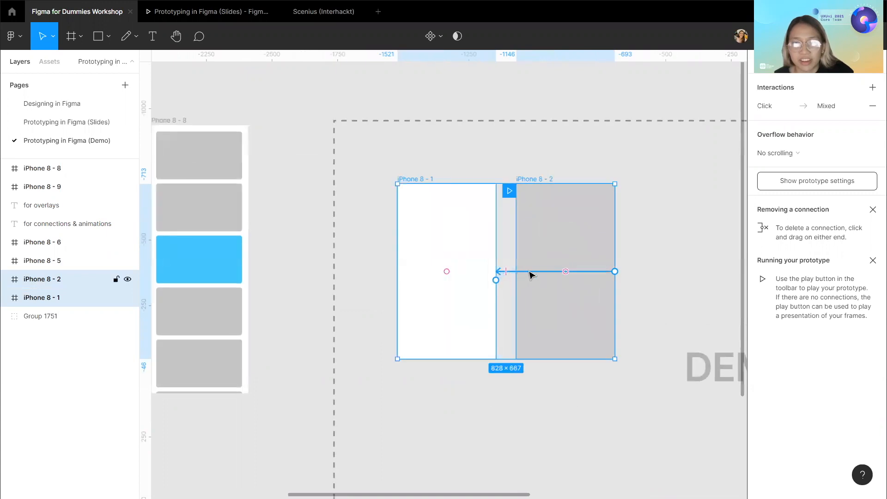
scroll(529, 275, "up", 5)
scroll(386, 254, "down", 1)
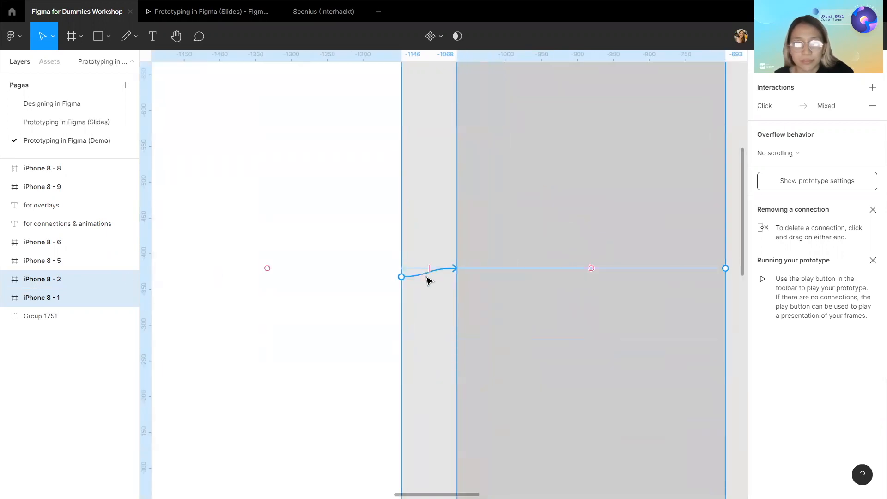
left_click(422, 278)
Create a second connection from iPhone 8 - 1's node to the iPhone 8 - 2 frame.
scroll(422, 287, "down", 4)
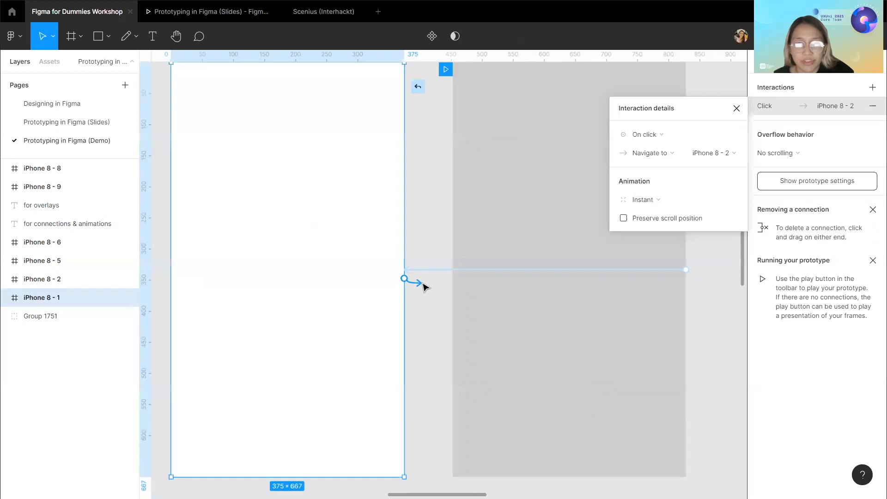
scroll(425, 287, "up", 2)
left_click_drag(425, 286, 446, 287)
scroll(422, 292, "up", 4)
scroll(422, 292, "down", 3)
scroll(422, 287, "down", 1)
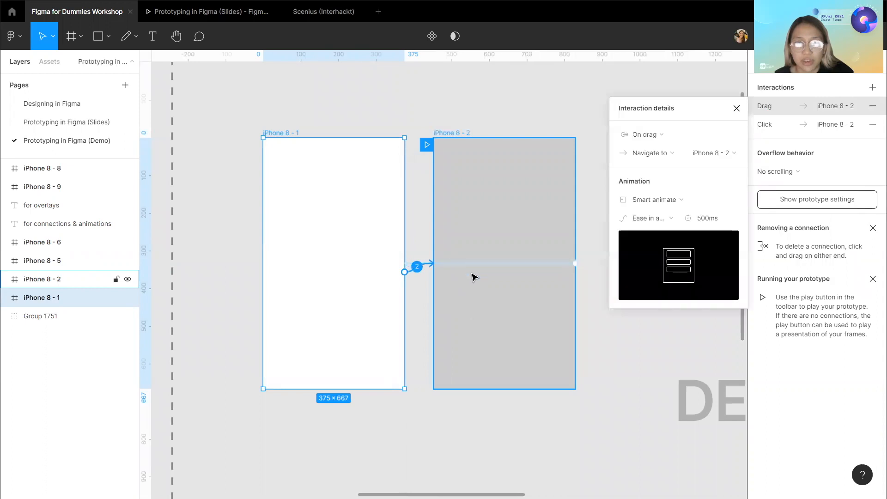
Move the prototype flow's starting point from iPhone 8 - 2 to iPhone 8 - 1.
left_click(439, 121)
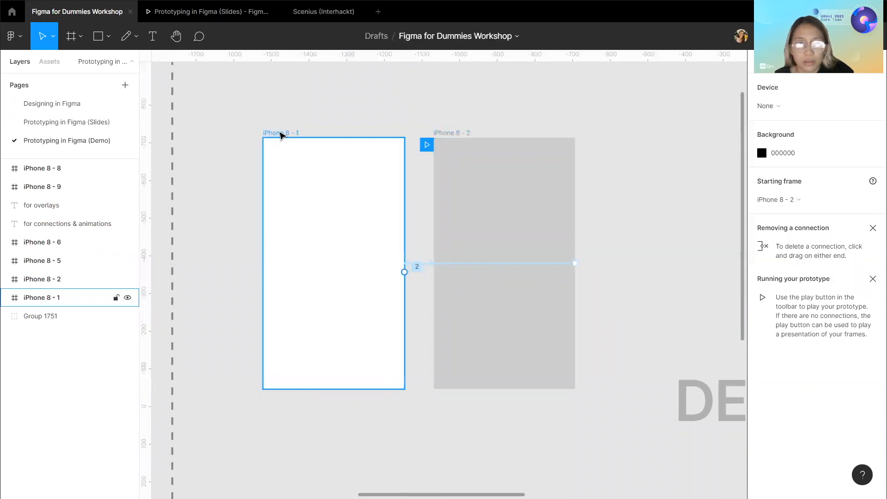
left_click_drag(433, 147, 289, 153)
scroll(289, 150, "up", 1)
left_click(283, 141)
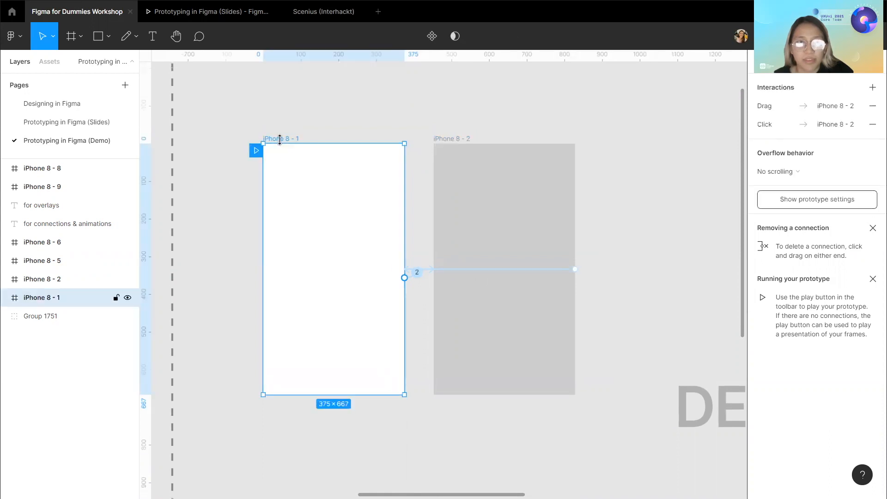
Play the prototype in presentation view, then return to the slides presentation tab.
left_click(827, 36)
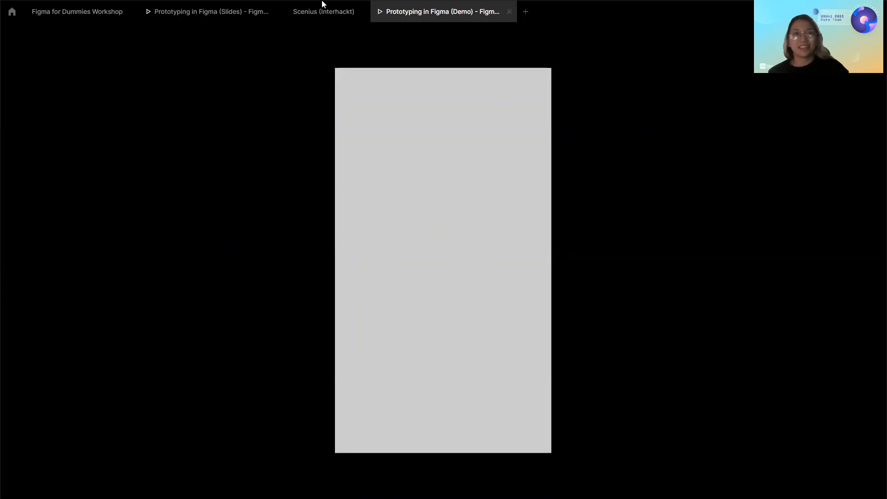
left_click(217, 12)
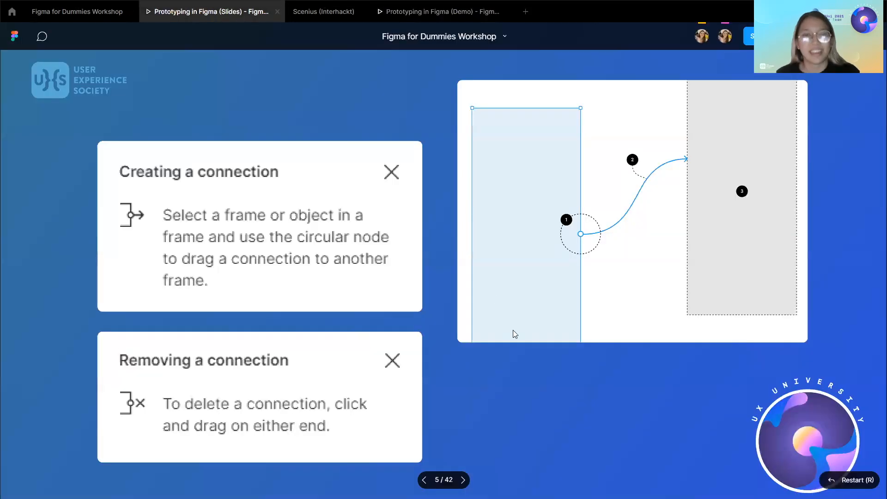